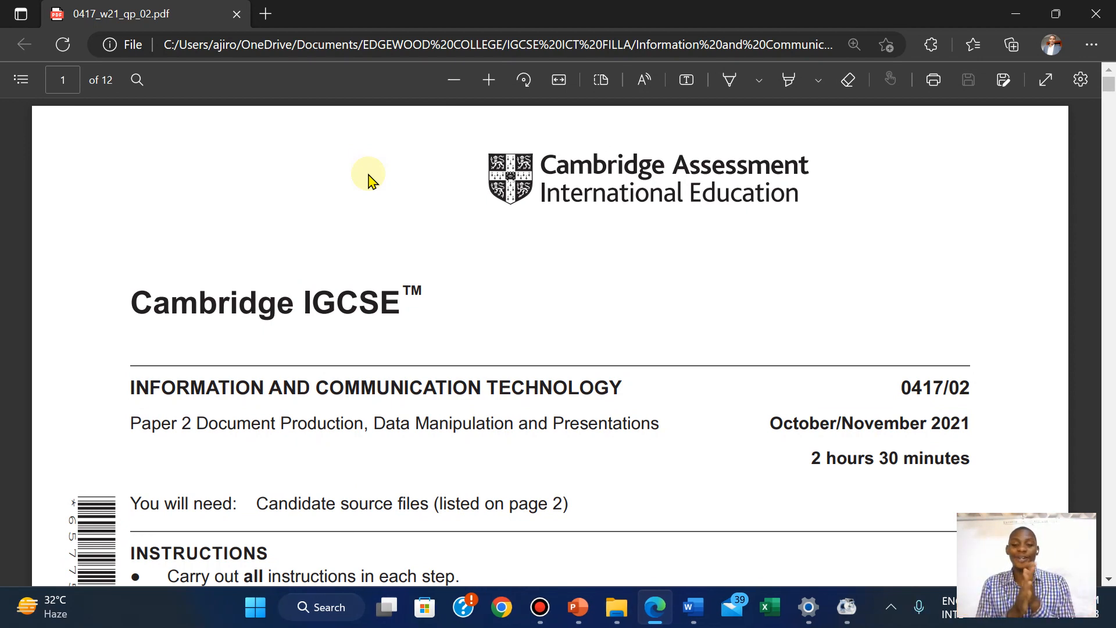
Scroll the PDF exam paper to Task 1 and Task 2 on page 2, then show the source files folder
scroll(369, 180, "down", 2)
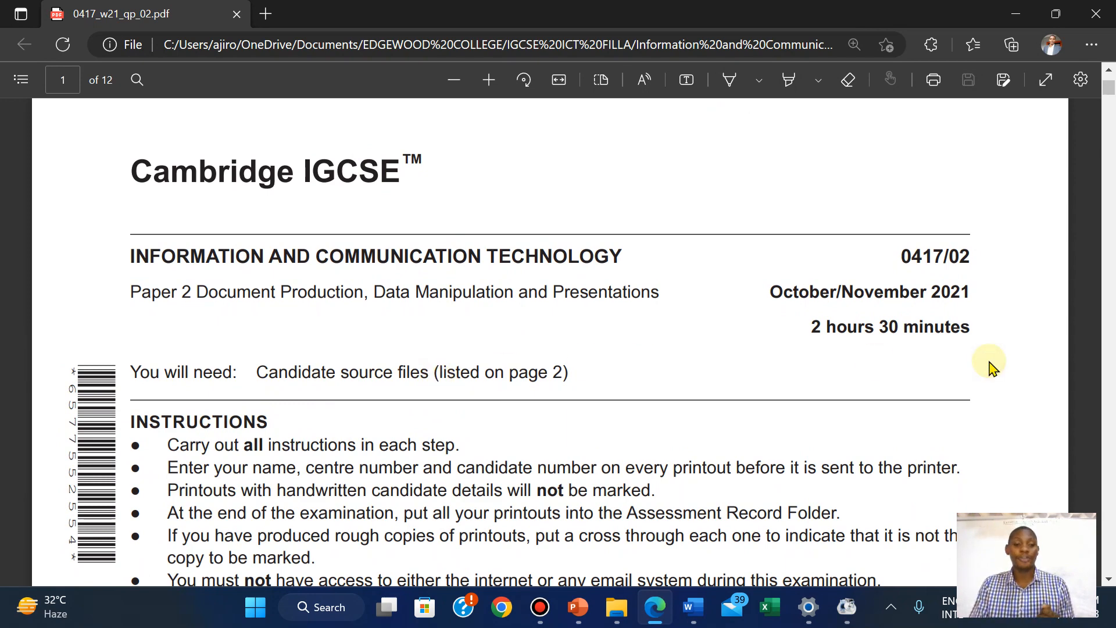
scroll(989, 362, "down", 1)
scroll(989, 363, "down", 2)
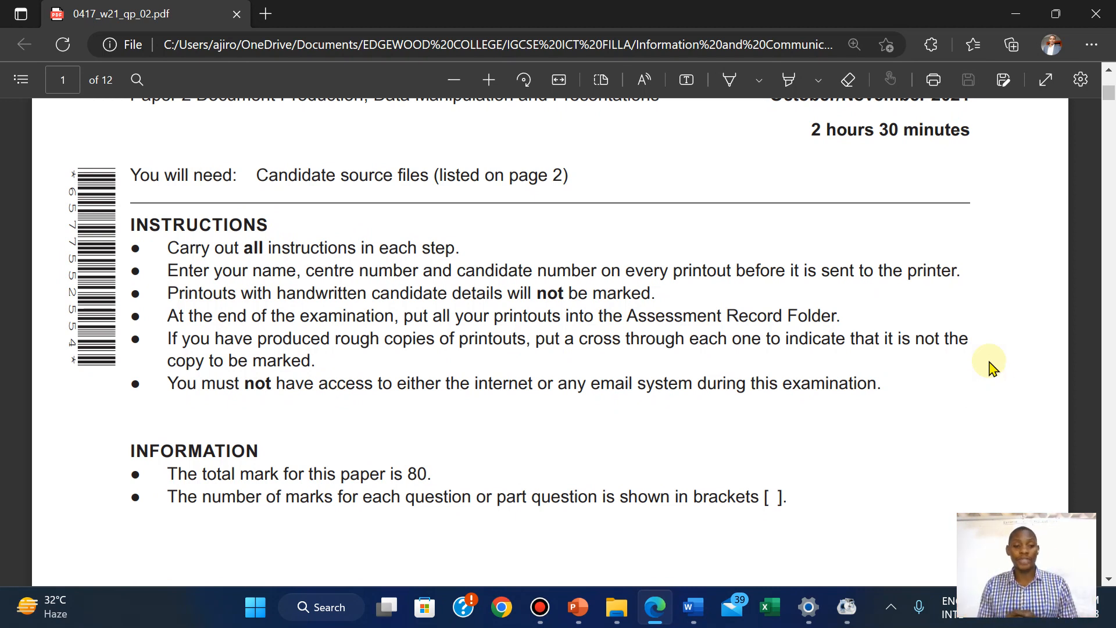
scroll(954, 455, "up", 1)
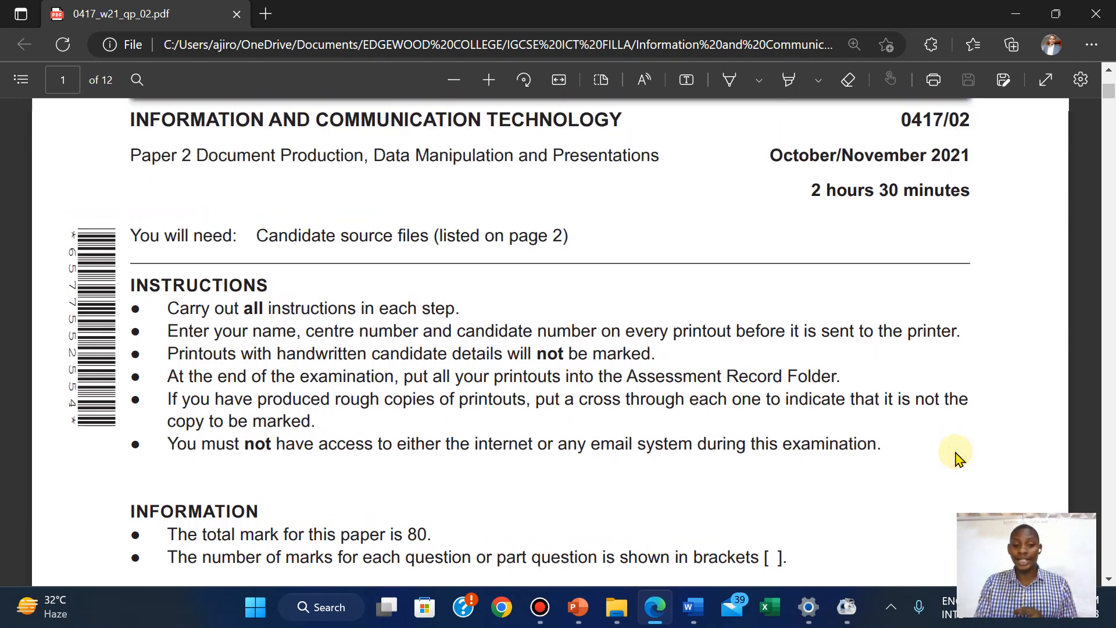
scroll(957, 457, "down", 2)
scroll(956, 453, "down", 8)
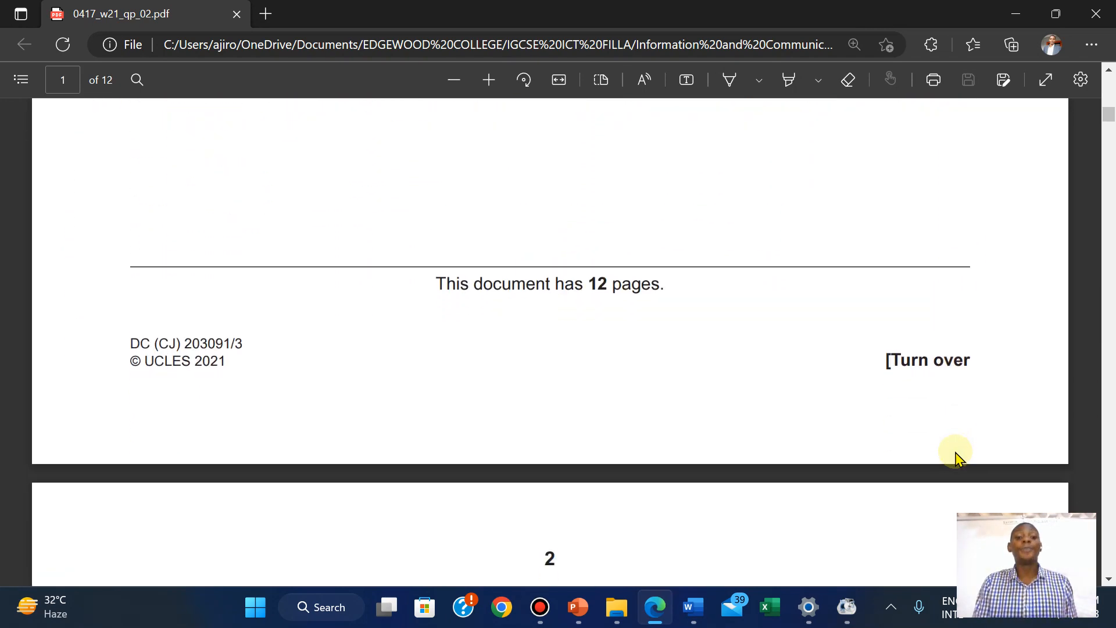
scroll(956, 456, "down", 8)
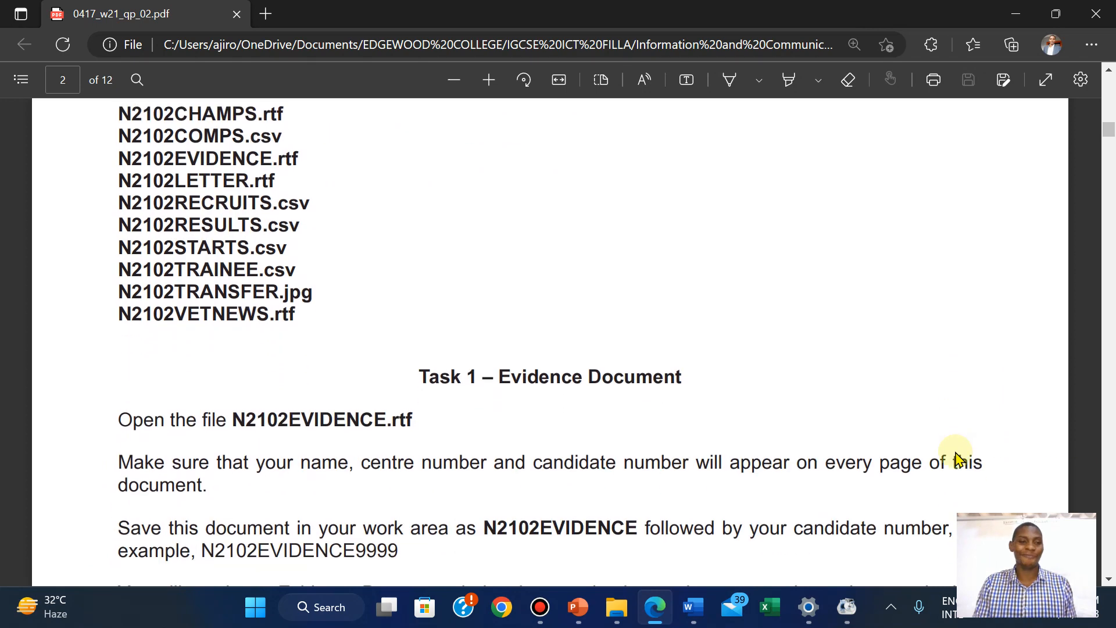
scroll(956, 456, "up", 2)
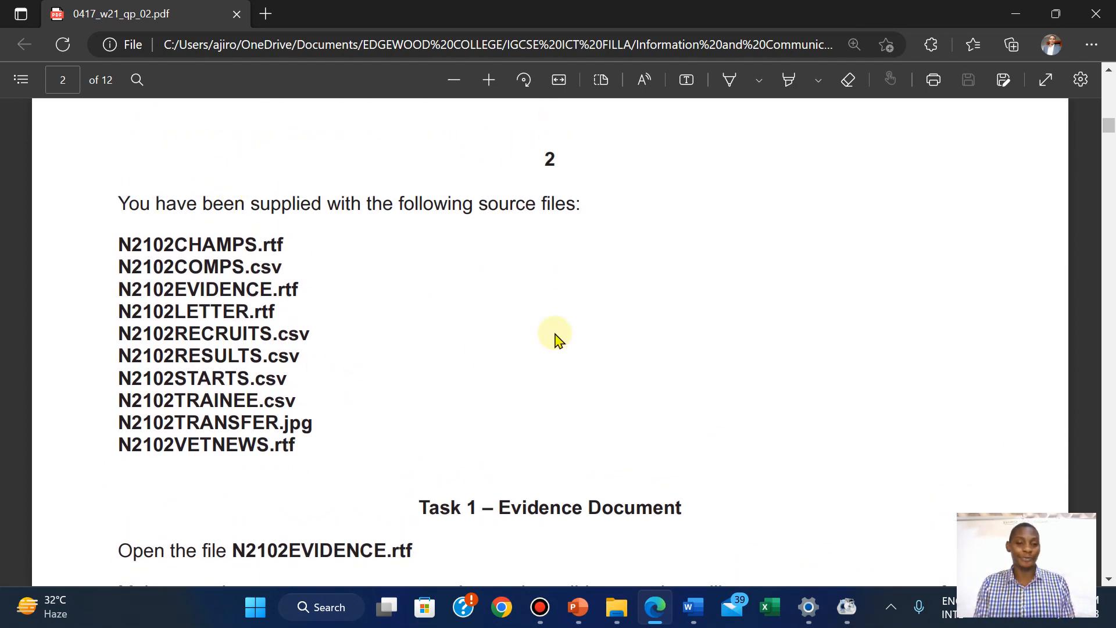
scroll(830, 382, "down", 2)
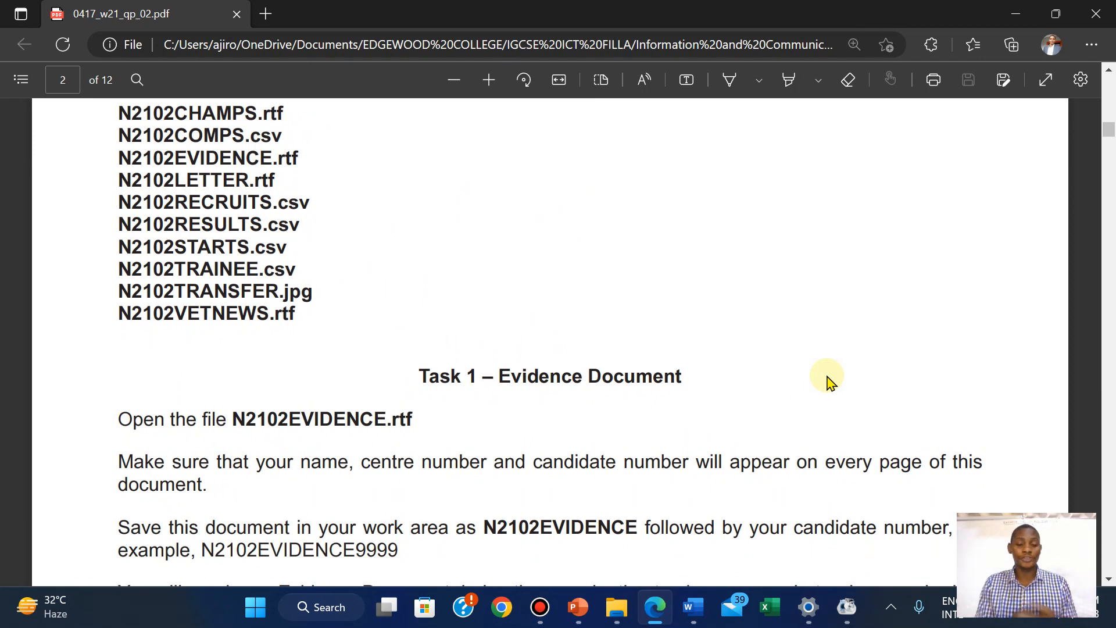
scroll(448, 208, "up", 1)
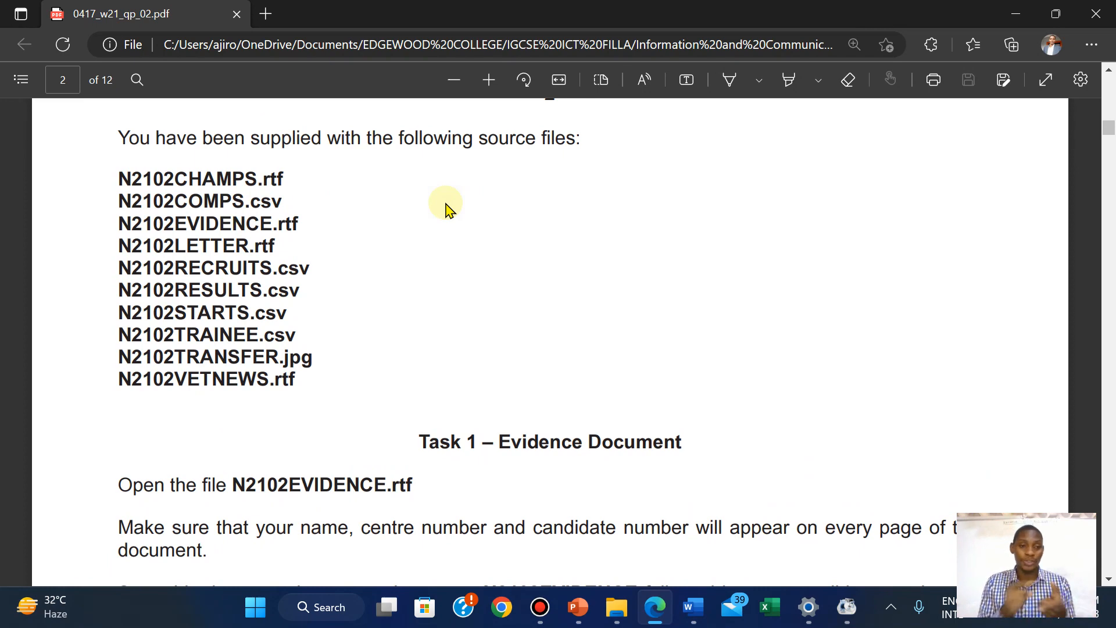
scroll(872, 422, "down", 1)
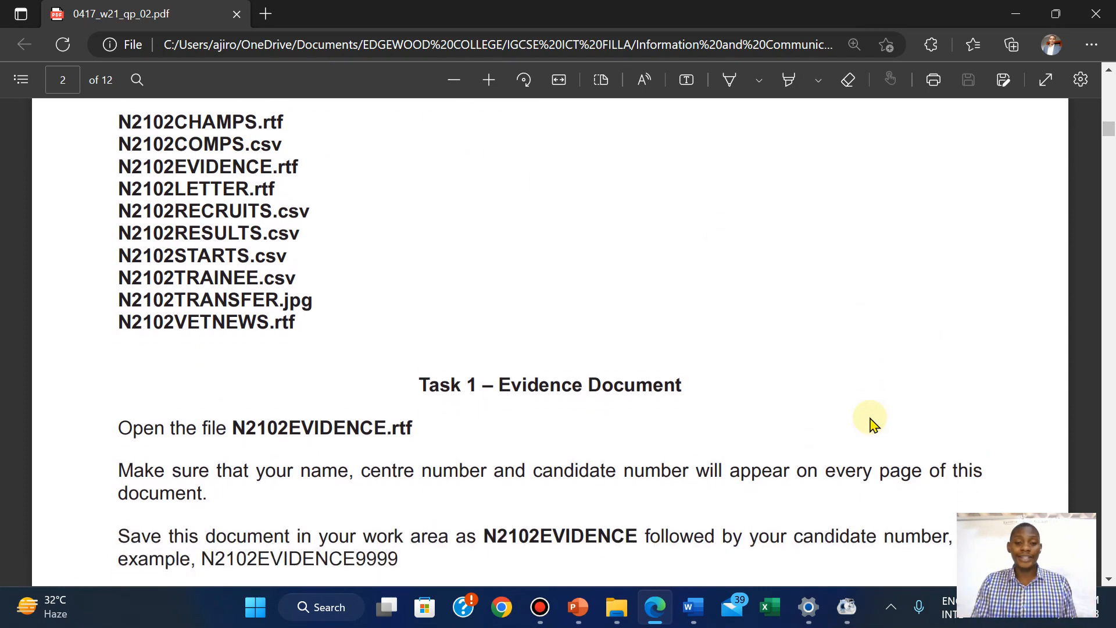
scroll(872, 422, "down", 4)
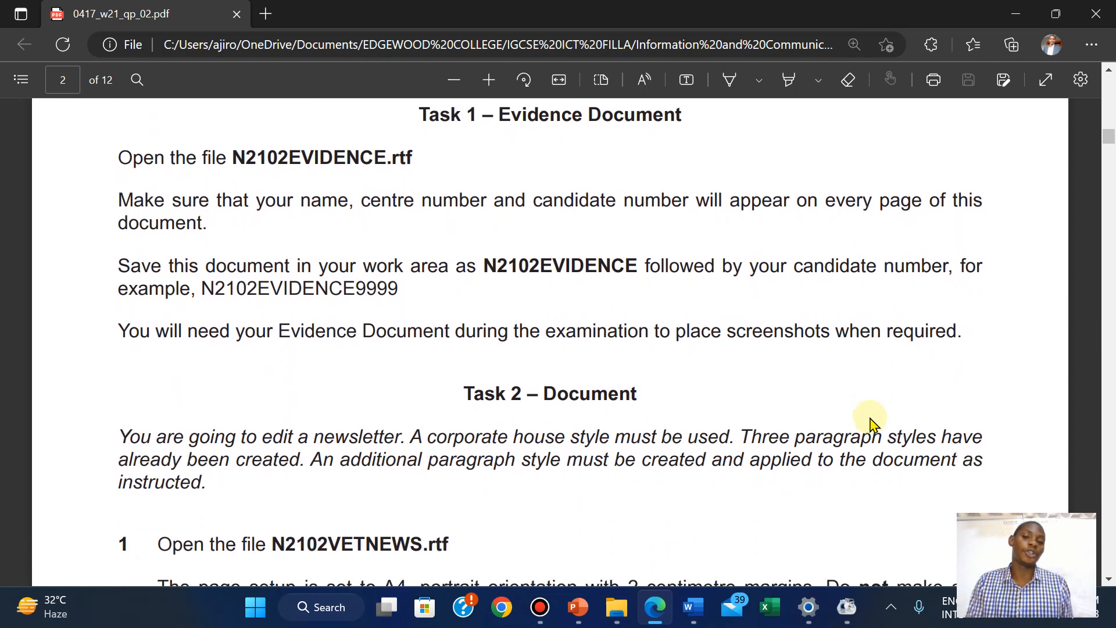
scroll(872, 422, "up", 1)
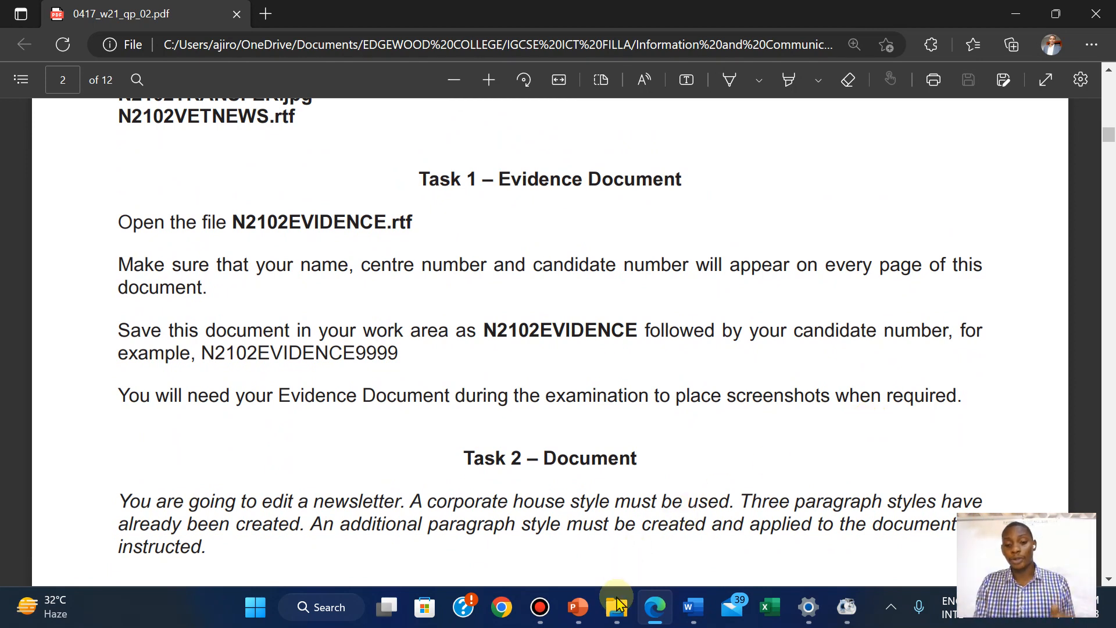
left_click(608, 618)
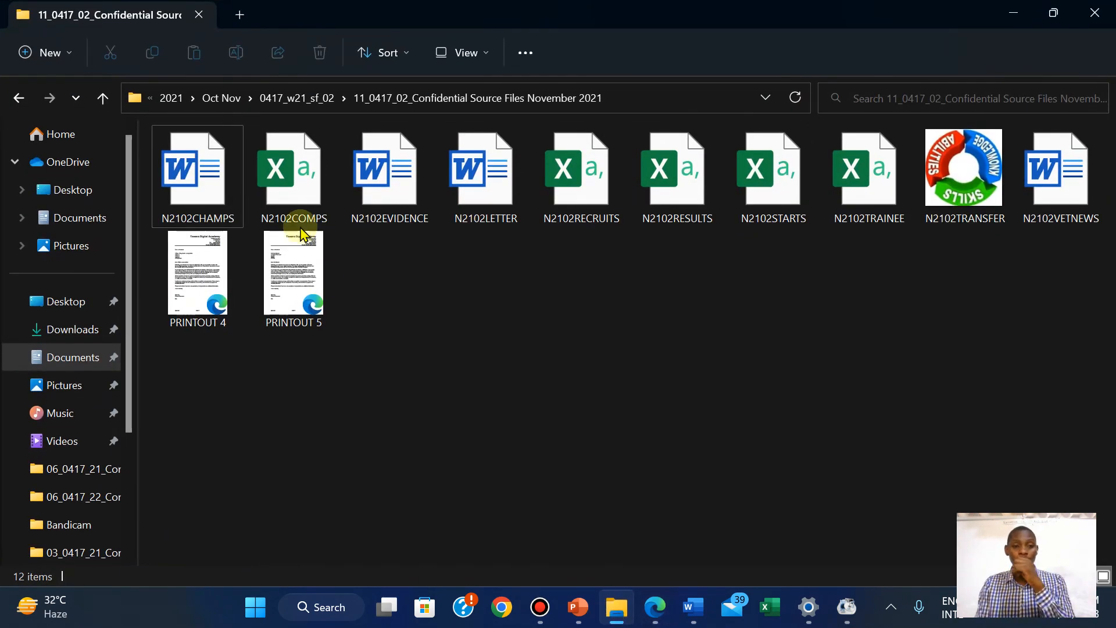
Open N2102EVIDENCE in Word, check the exam paper, and open the Insert tab's Header gallery
double_click(400, 169)
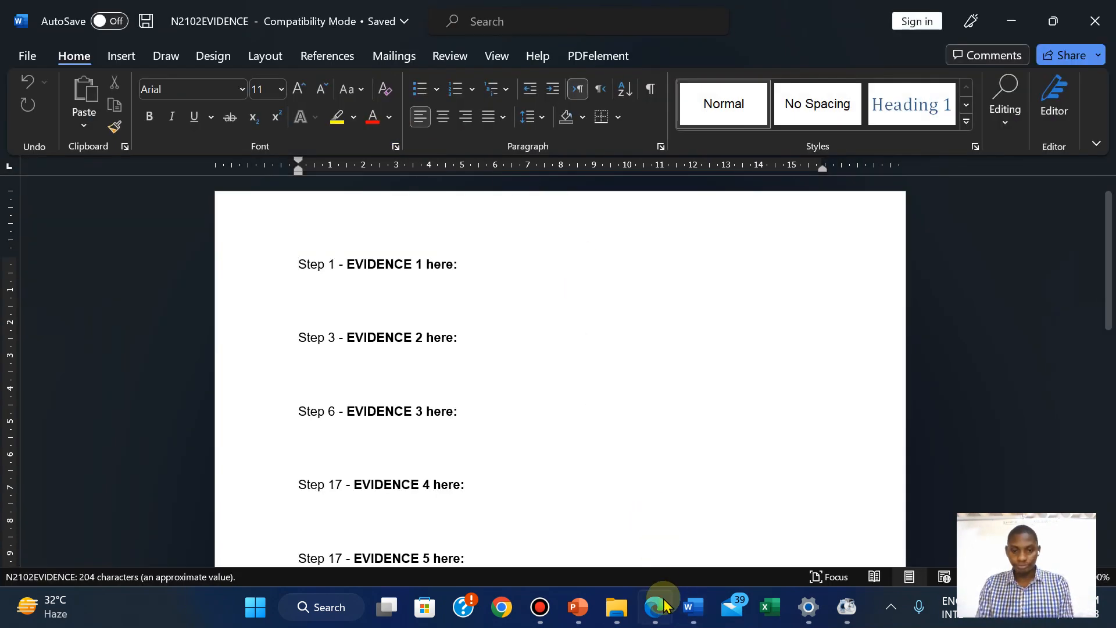
left_click(658, 608)
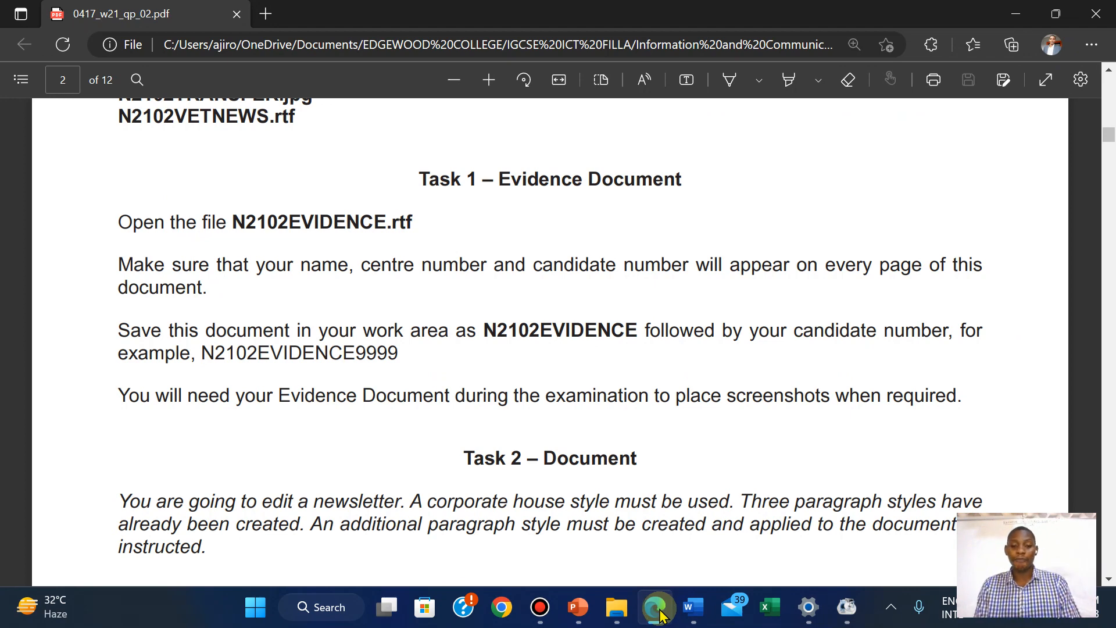
mouse_move(694, 608)
left_click(680, 551)
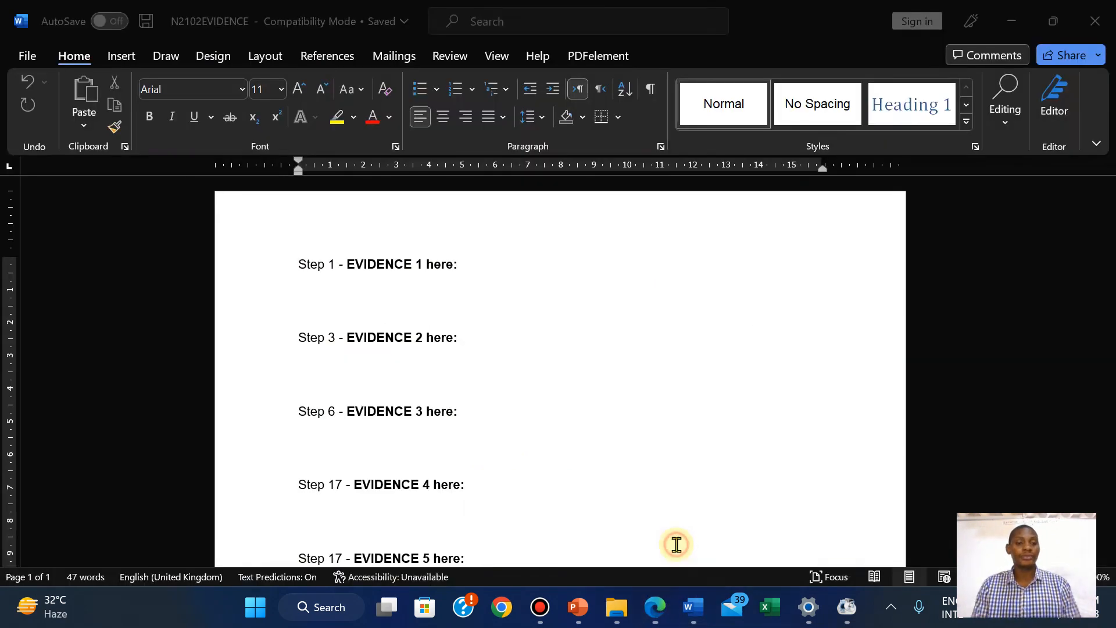
left_click(120, 52)
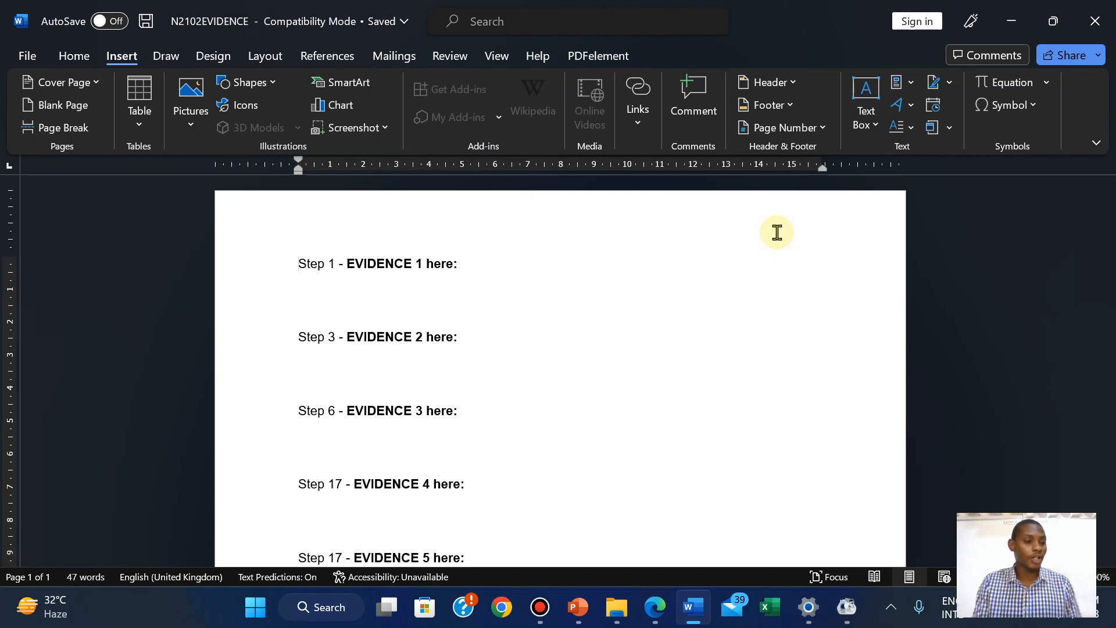
left_click(771, 80)
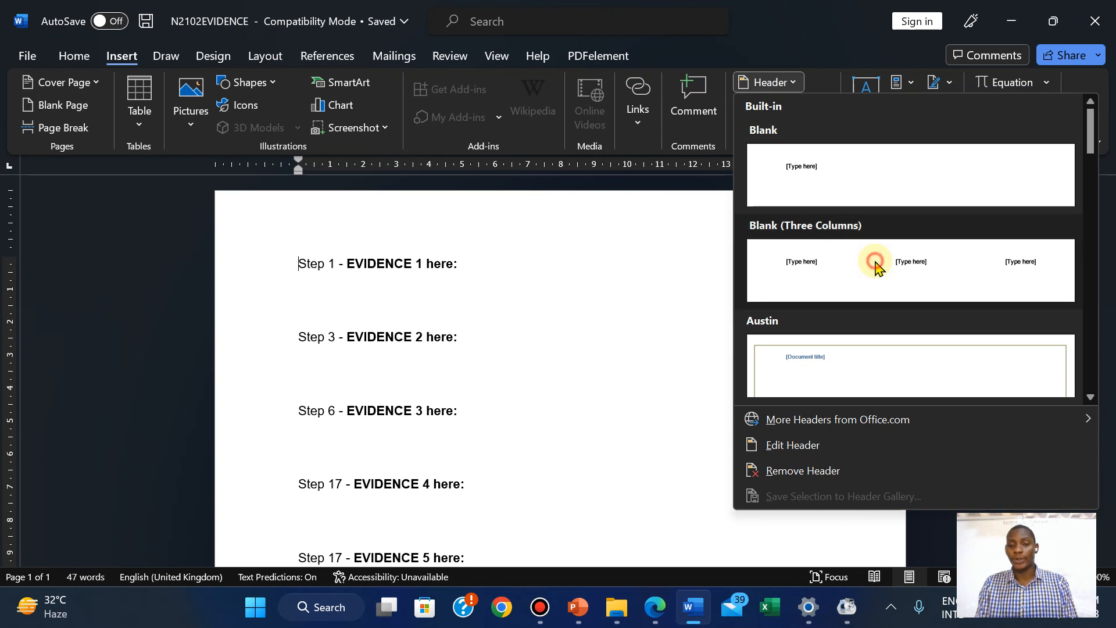
Insert a Blank (Three Columns) header holding the candidate's name, centre number and candidate number
left_click(875, 263)
left_click(329, 238)
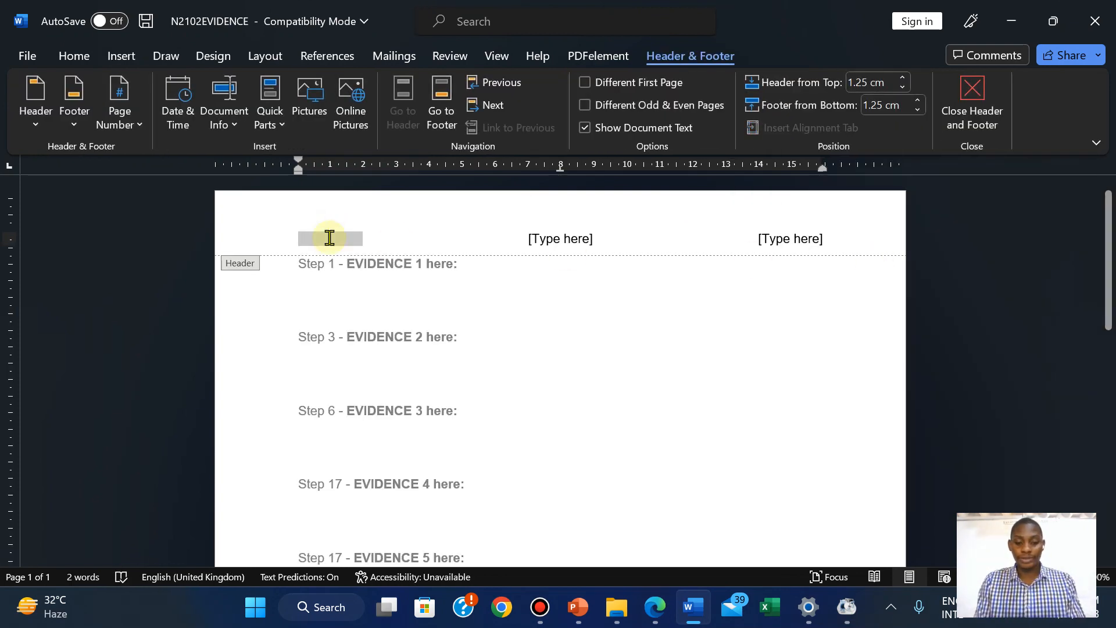
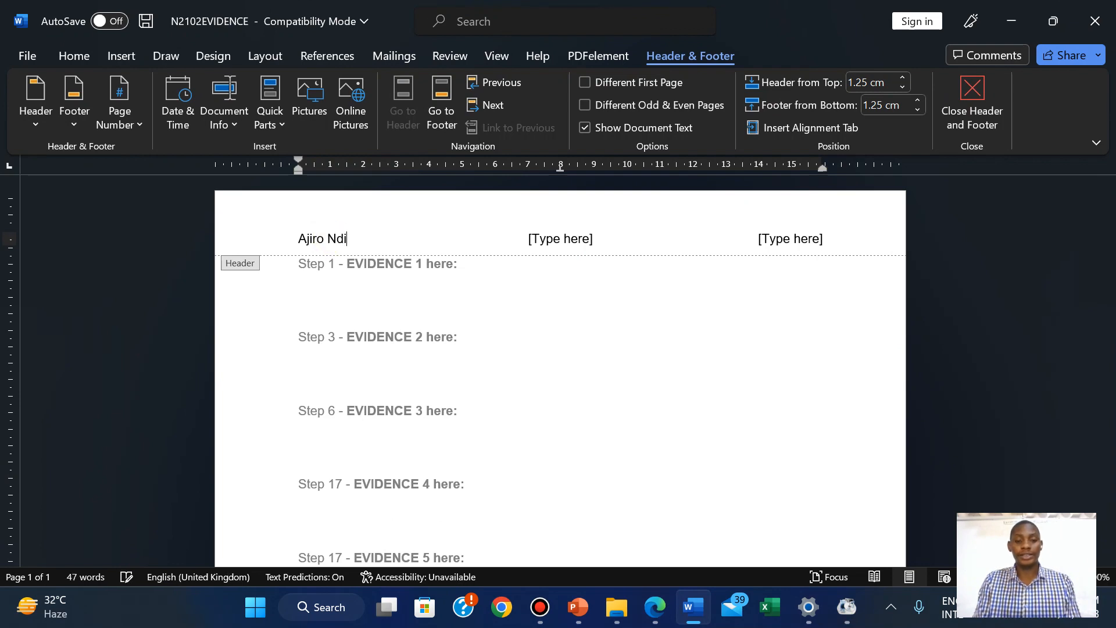
left_click(556, 239)
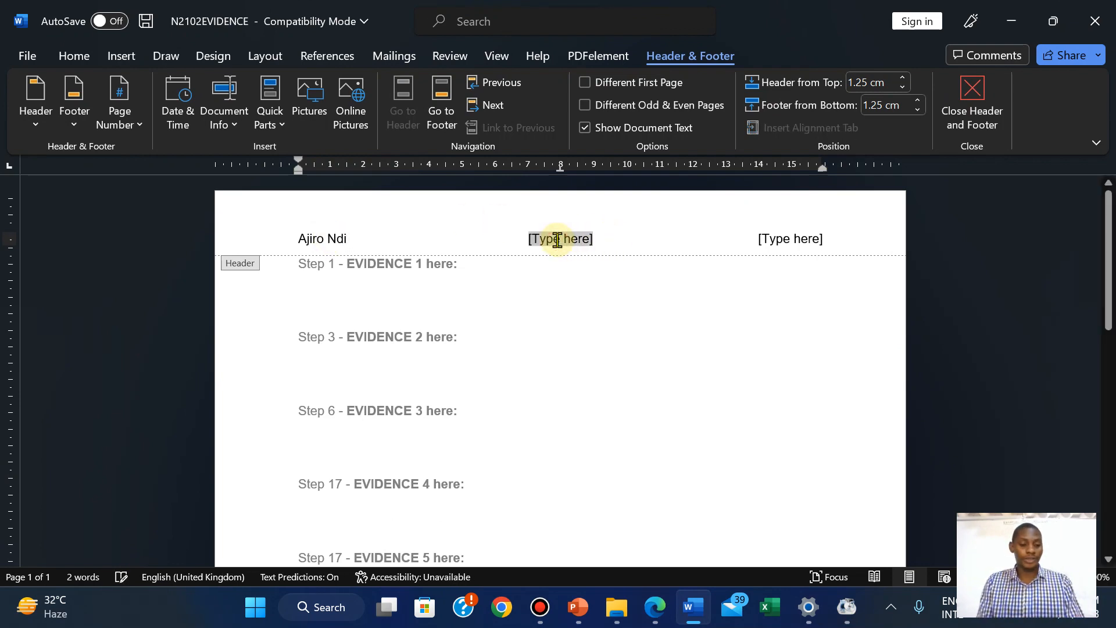
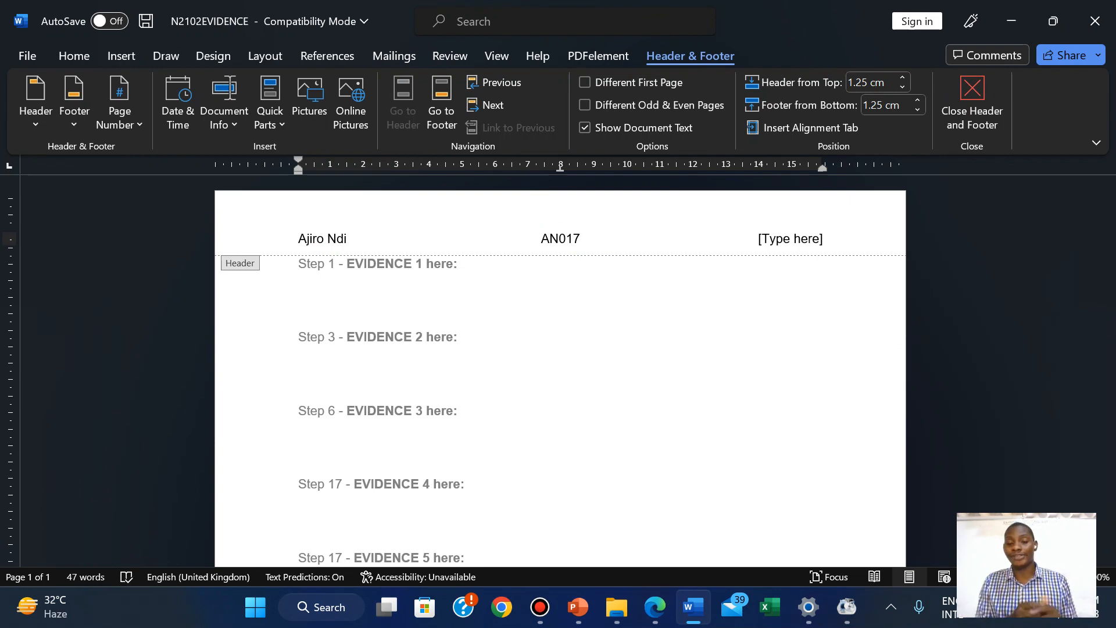
left_click(779, 243)
type("2023")
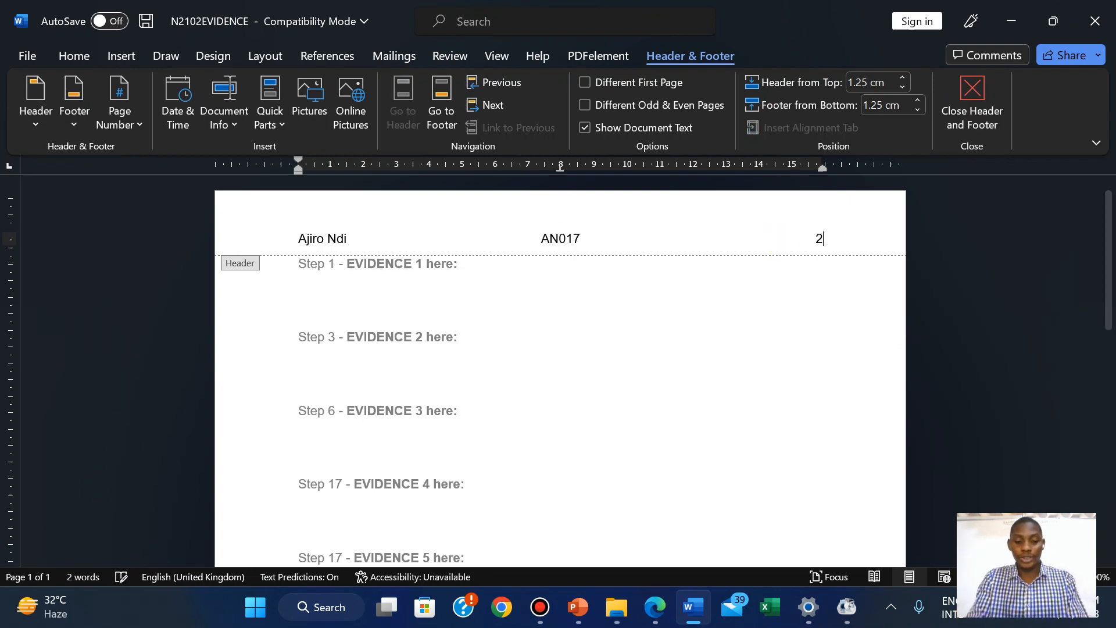
left_click(989, 93)
left_click(655, 607)
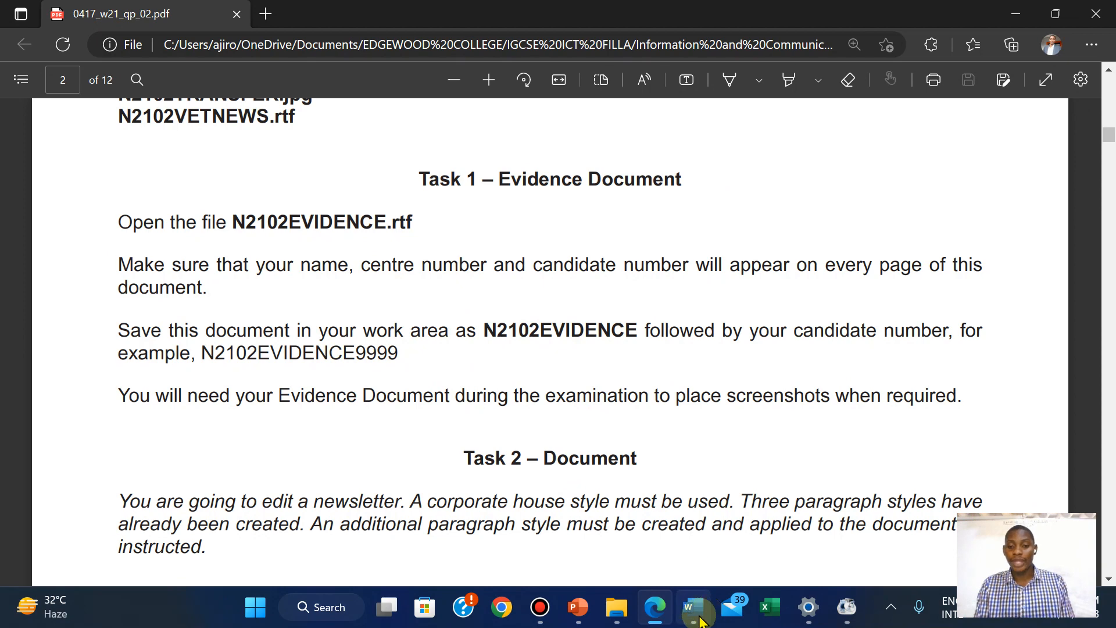
Save the evidence document as N2102EVIDENCE2023 in Word Document (*.docx) format
mouse_move(692, 607)
left_click(692, 576)
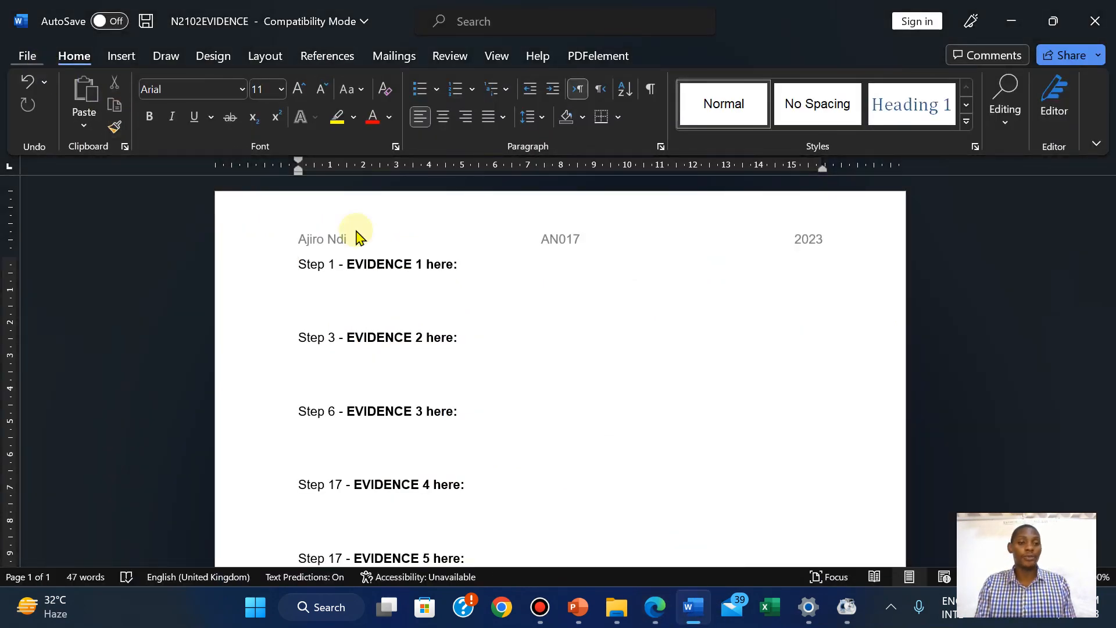
left_click(661, 617)
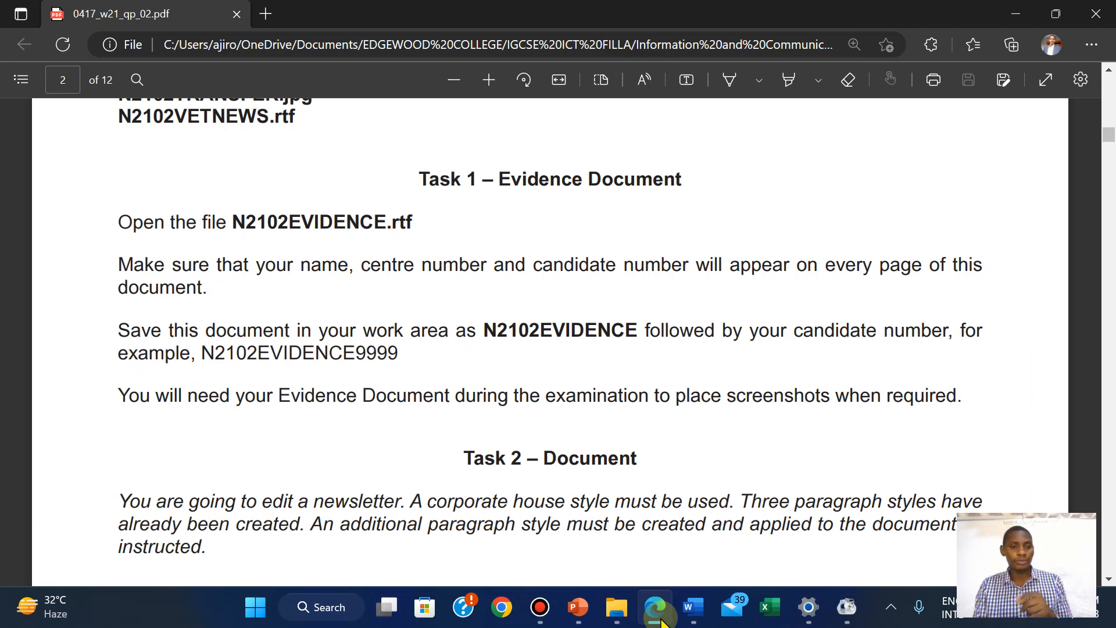
left_click(693, 607)
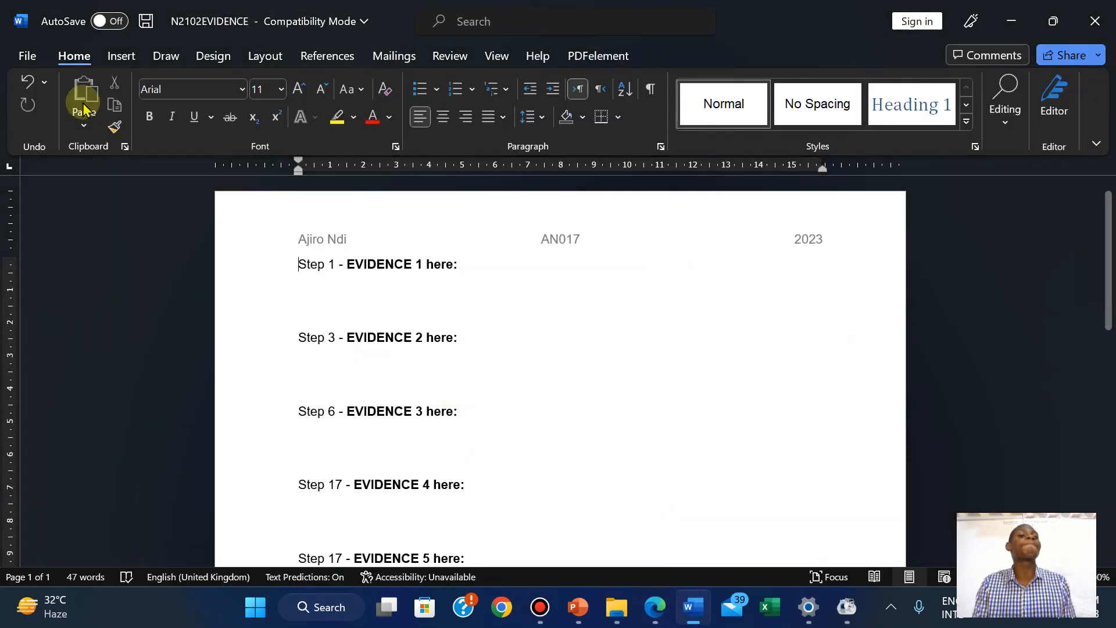
left_click(15, 61)
left_click(41, 290)
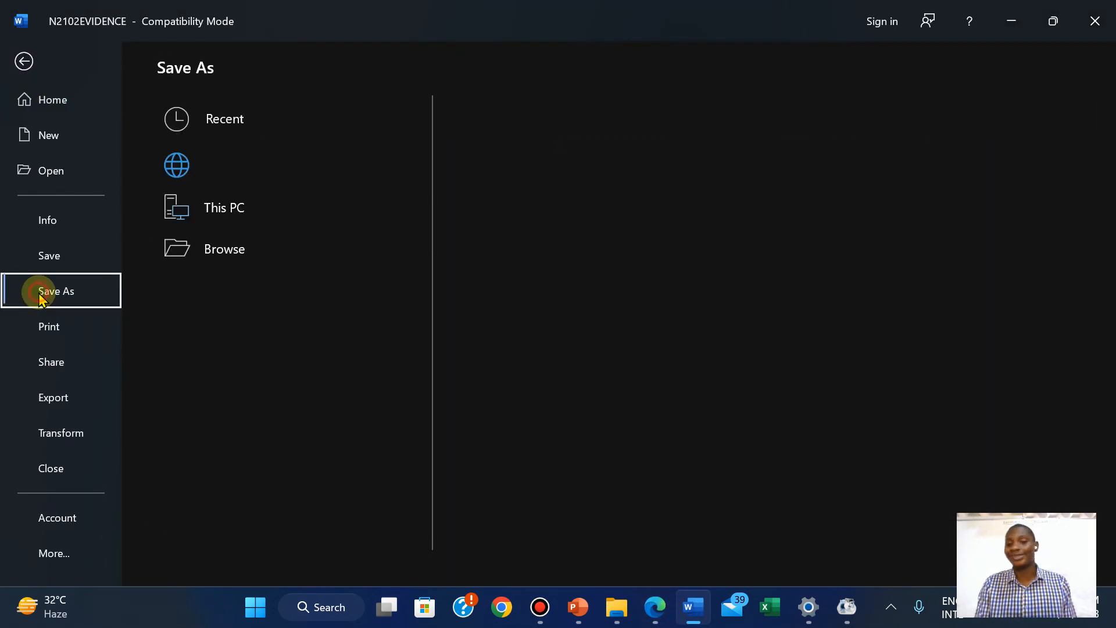
left_click(553, 130)
left_click(553, 131)
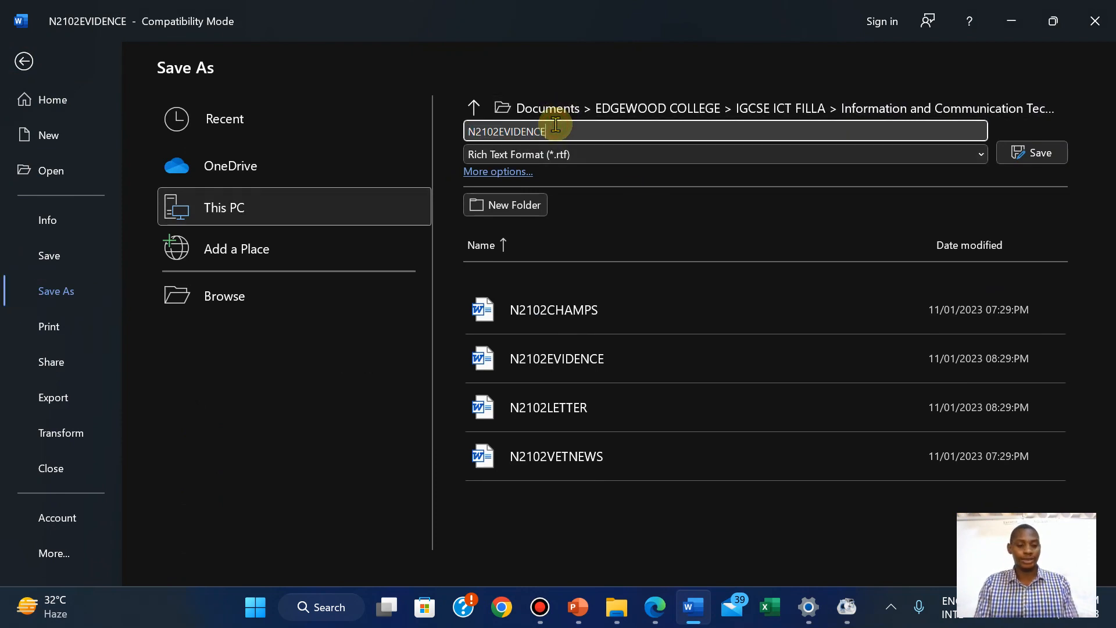
type("2023")
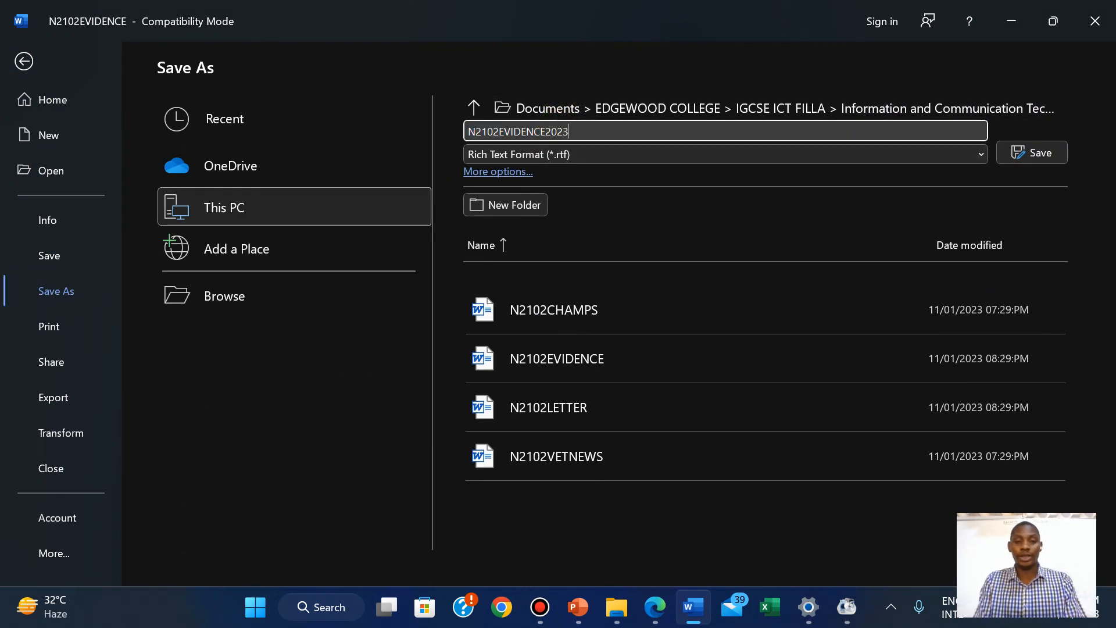
left_click(584, 156)
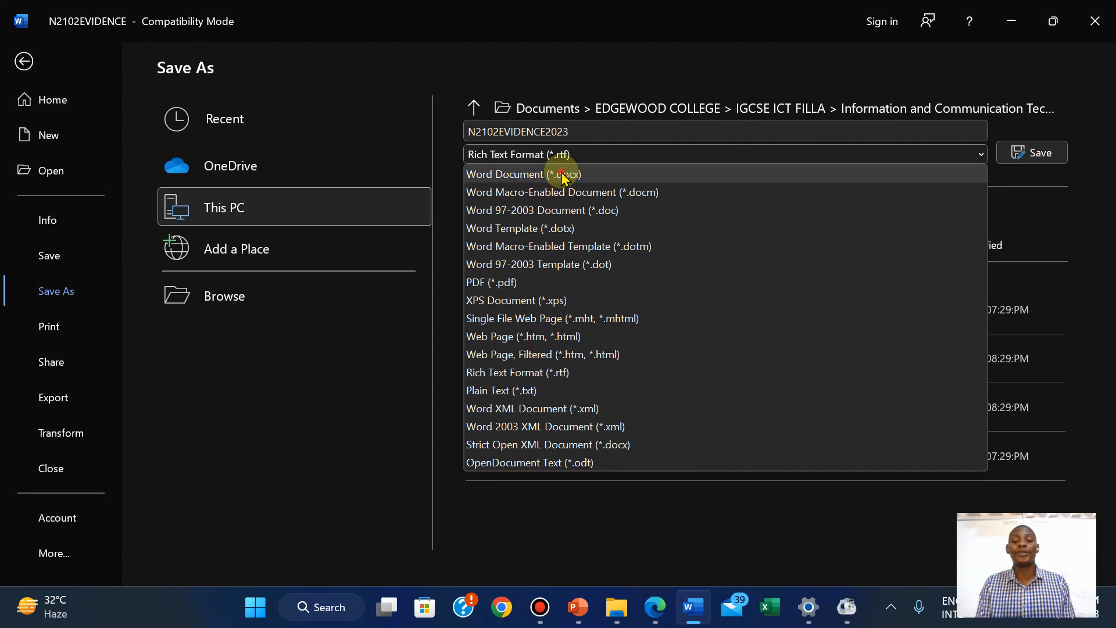
left_click(565, 174)
left_click(1025, 150)
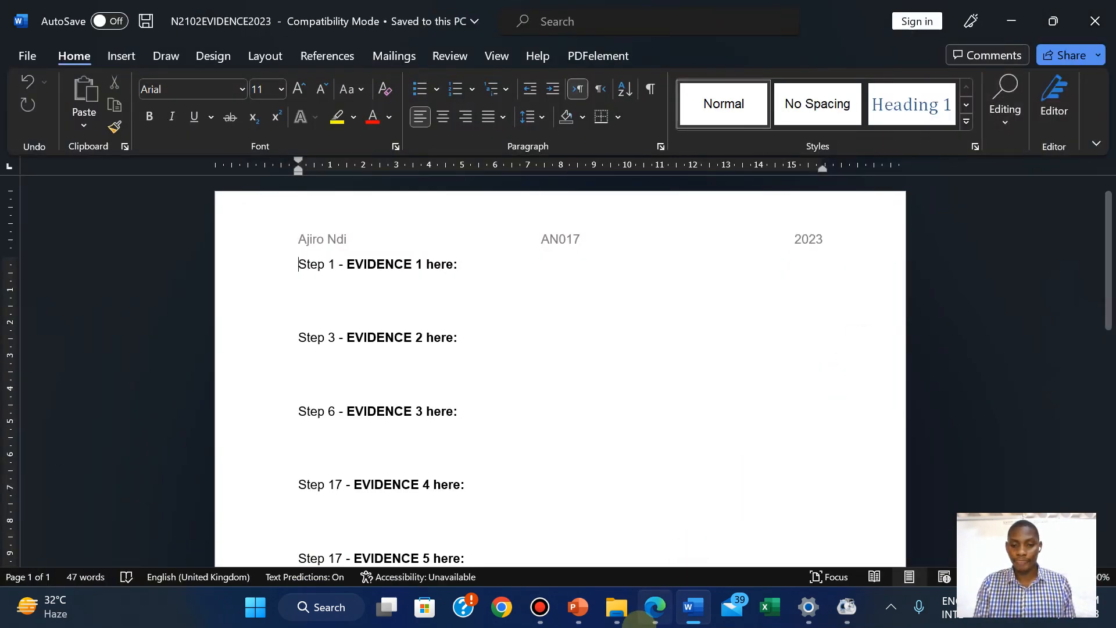
left_click(639, 621)
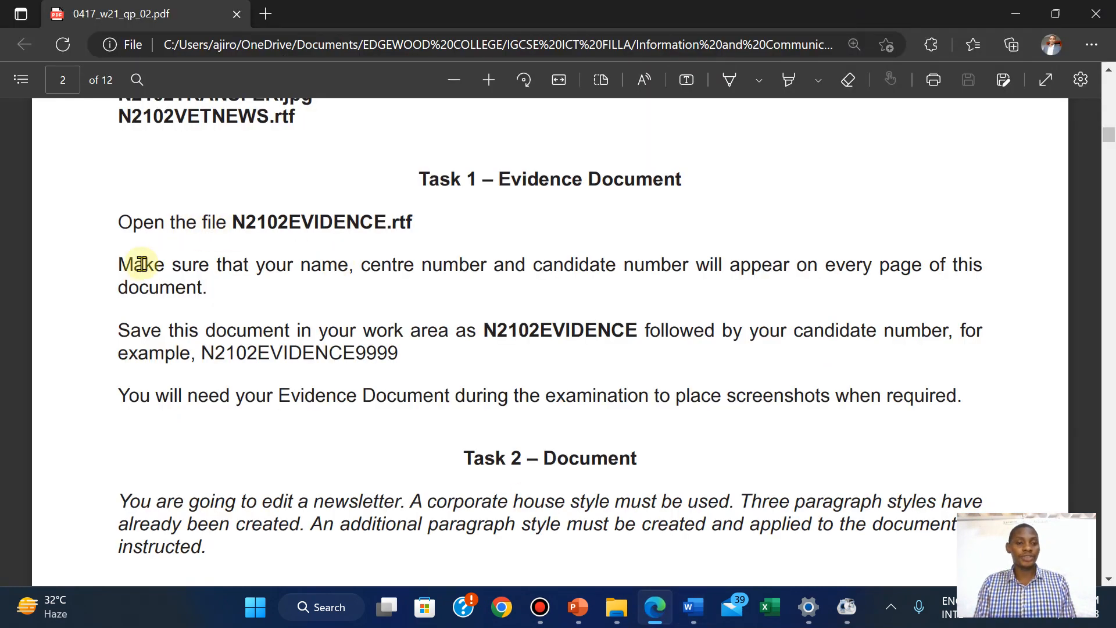
Highlight the Task 1 instructions in green and scroll down to Task 2 item 1
left_click_drag(120, 222, 632, 459)
left_click_drag(506, 349, 400, 354)
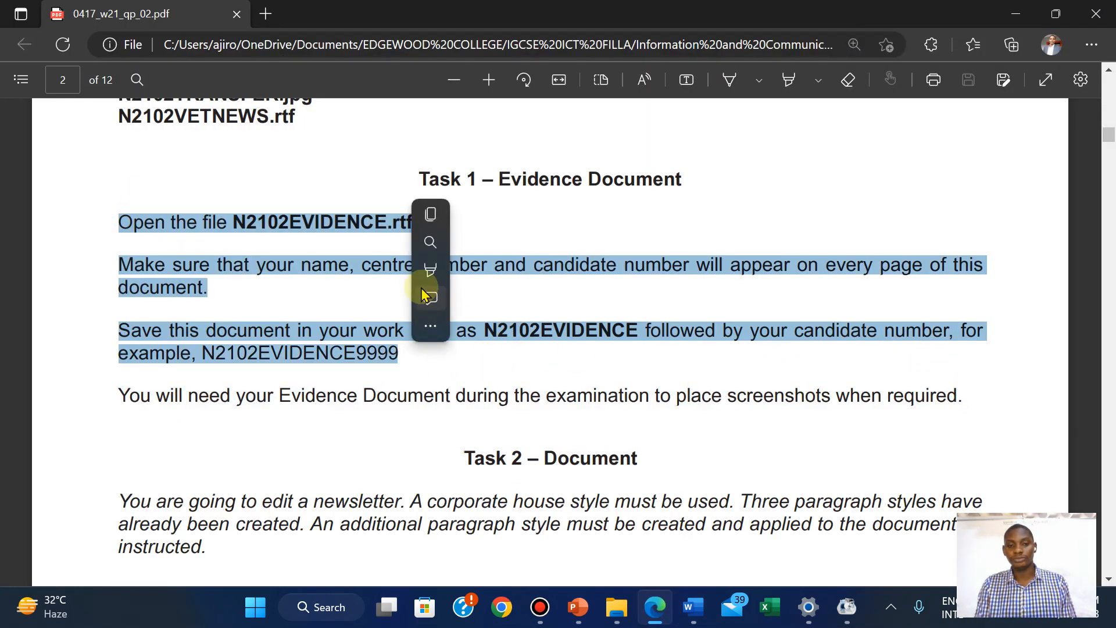
mouse_move(416, 280)
left_click(599, 296)
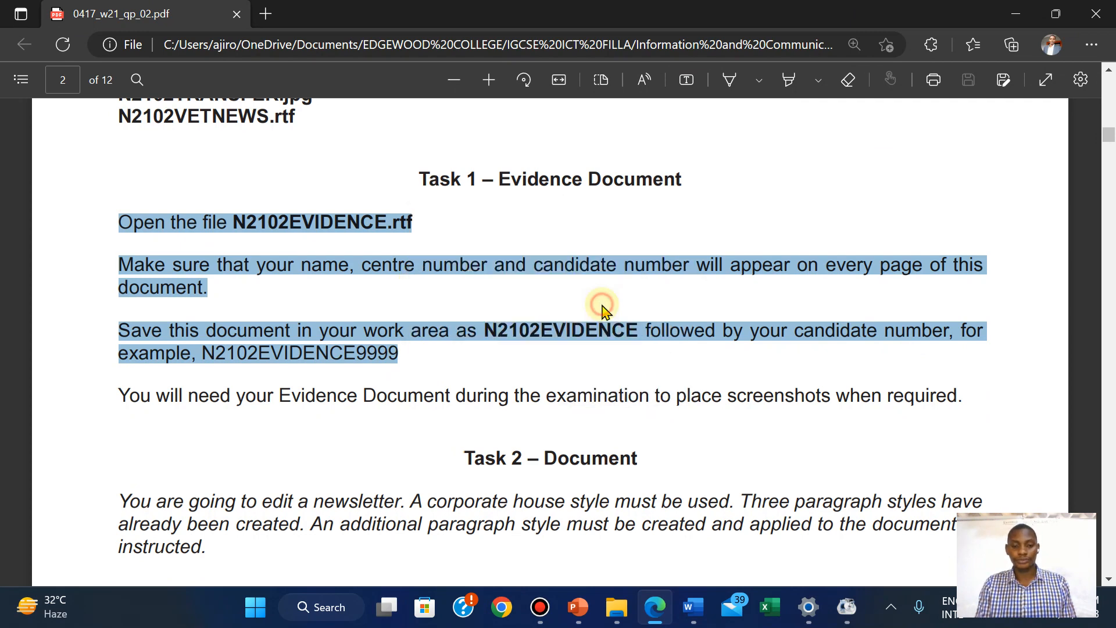
scroll(737, 400, "down", 5)
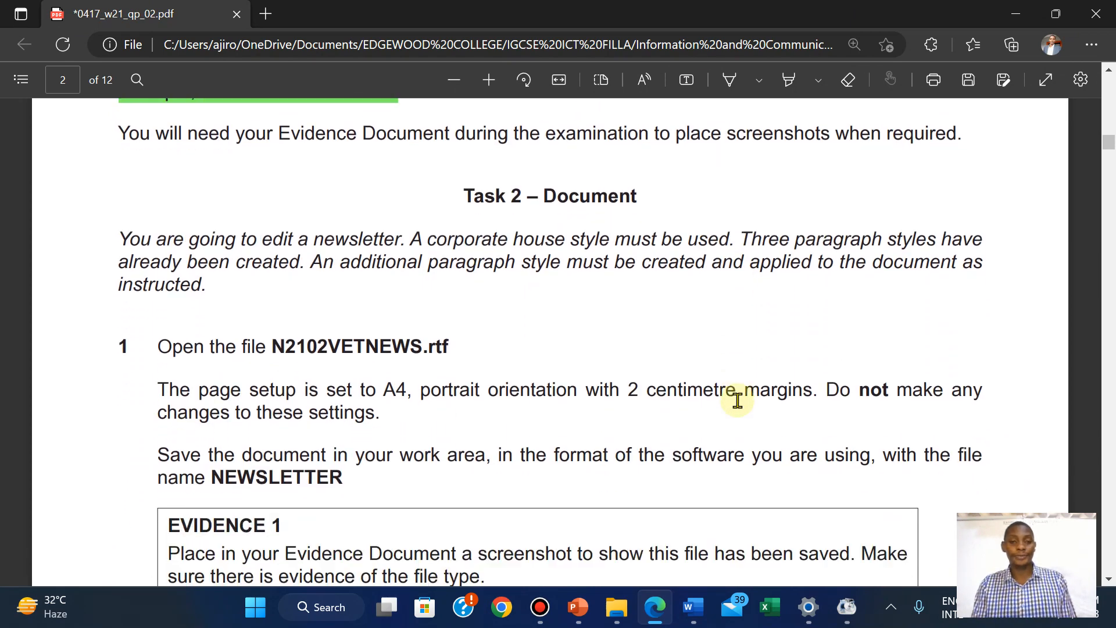
scroll(737, 400, "down", 2)
scroll(737, 400, "up", 1)
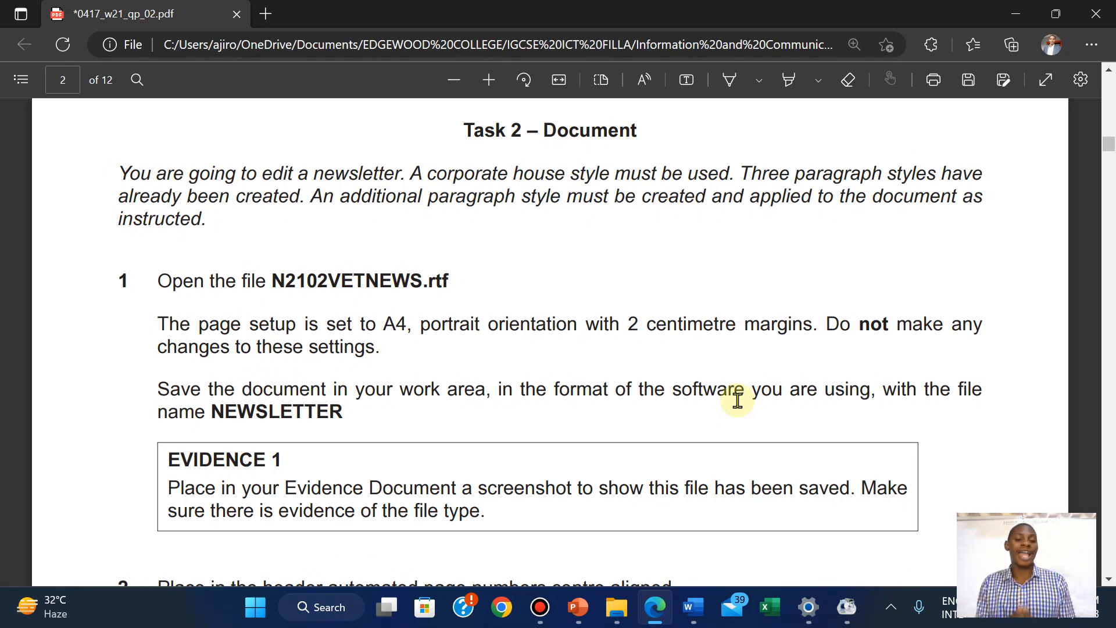
scroll(737, 400, "down", 2)
scroll(738, 399, "up", 2)
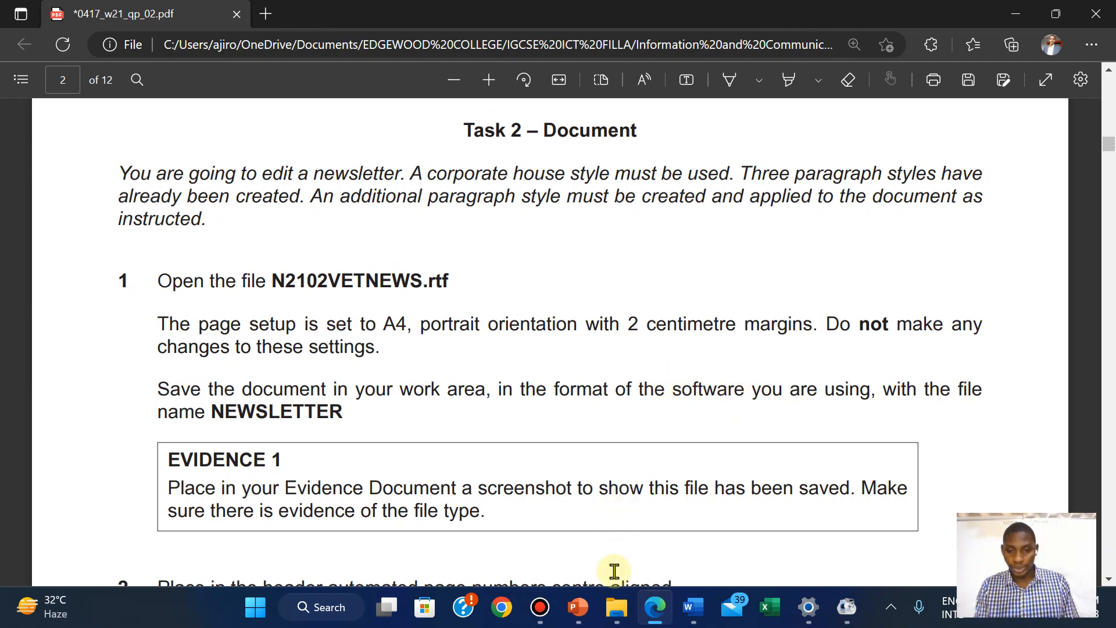
Open N2102VETNEWS from the source files folder and enable editing in Word
mouse_move(617, 618)
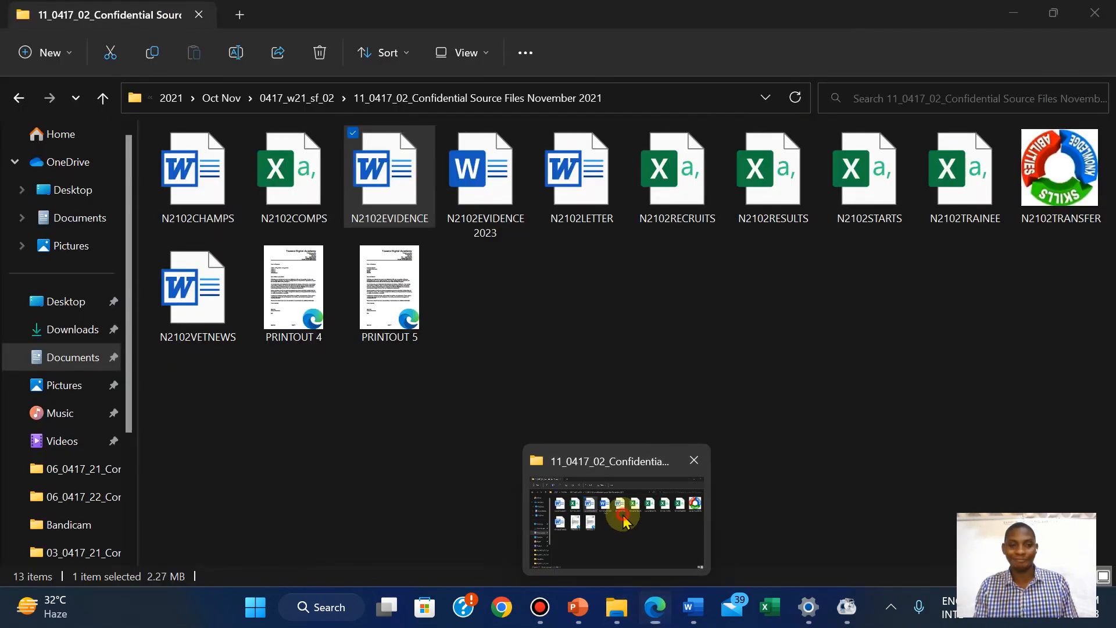
left_click(622, 515)
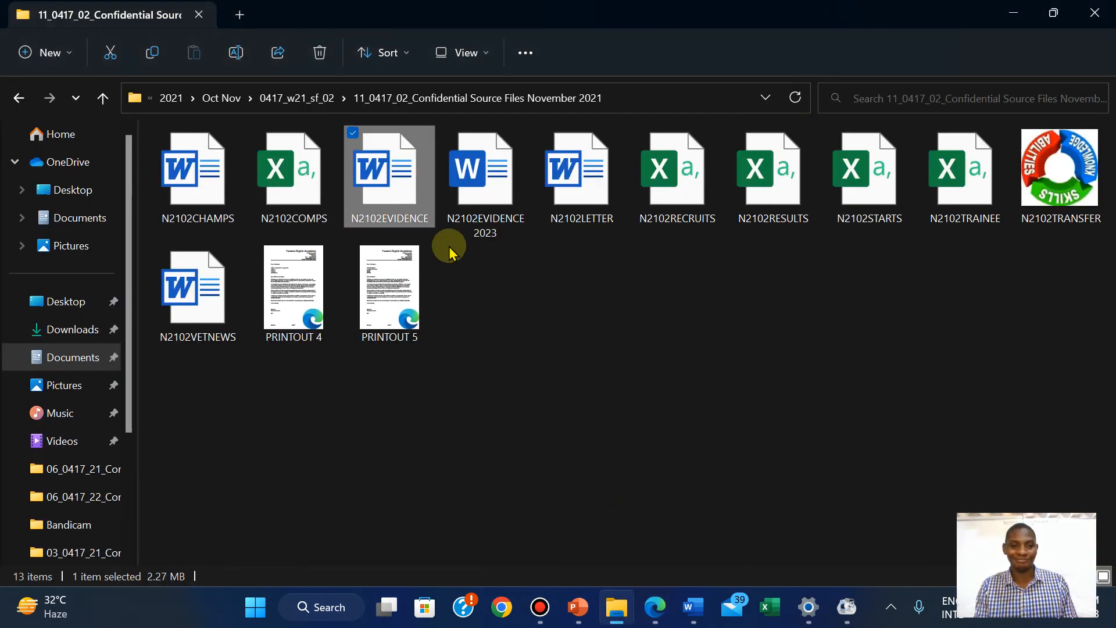
left_click(196, 321)
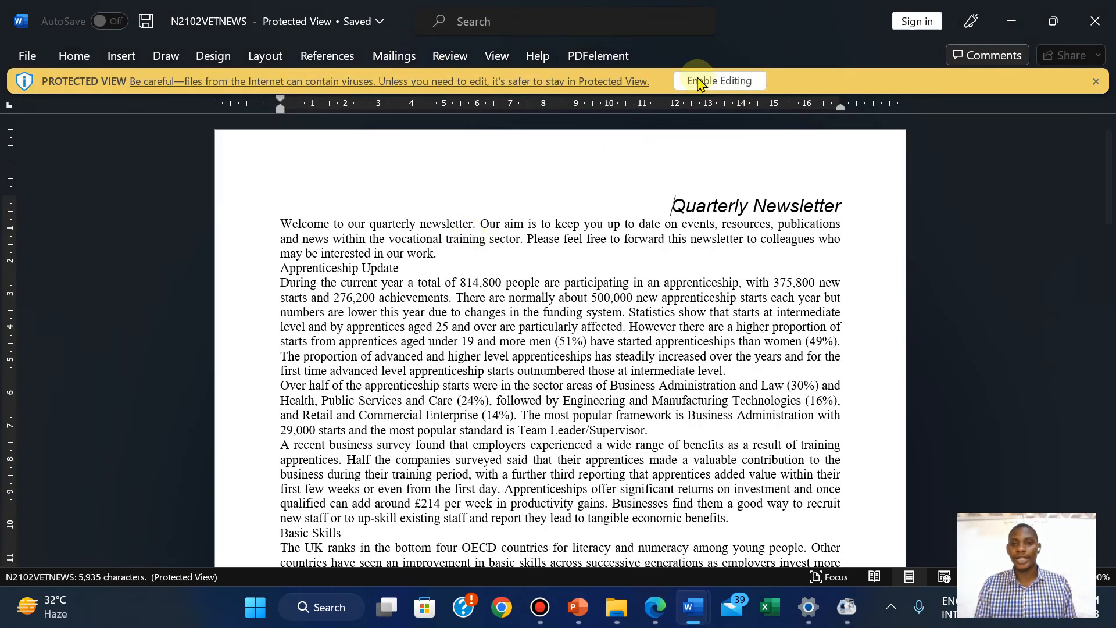
left_click(700, 80)
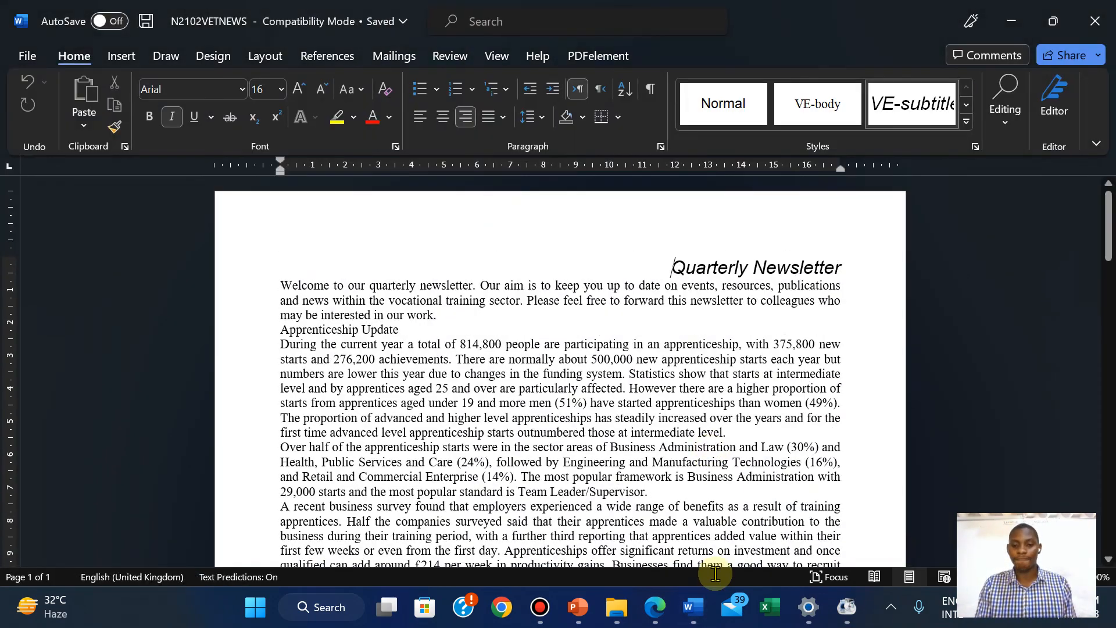
Highlight the Task 2 page setup paragraph in green in the exam paper
left_click(654, 616)
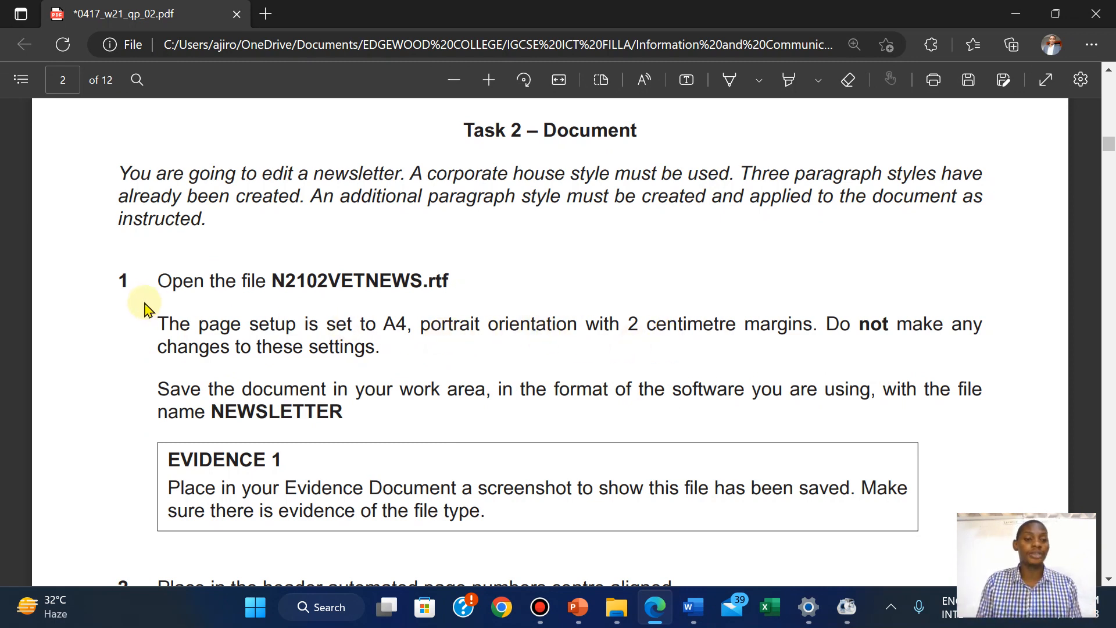
left_click_drag(156, 318, 381, 352)
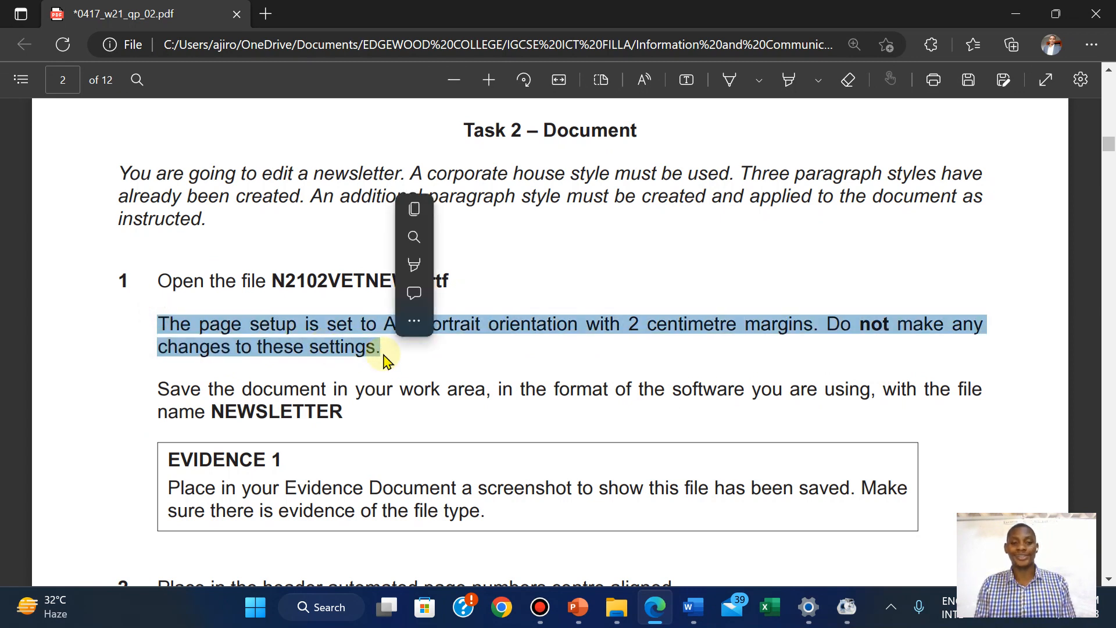
mouse_move(532, 266)
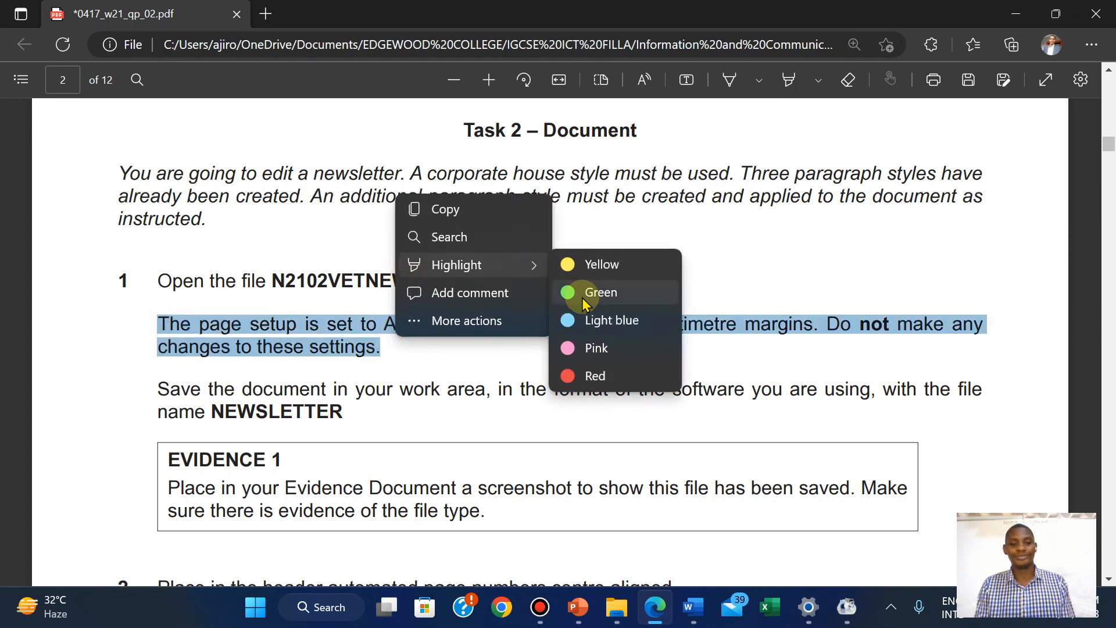
left_click(584, 303)
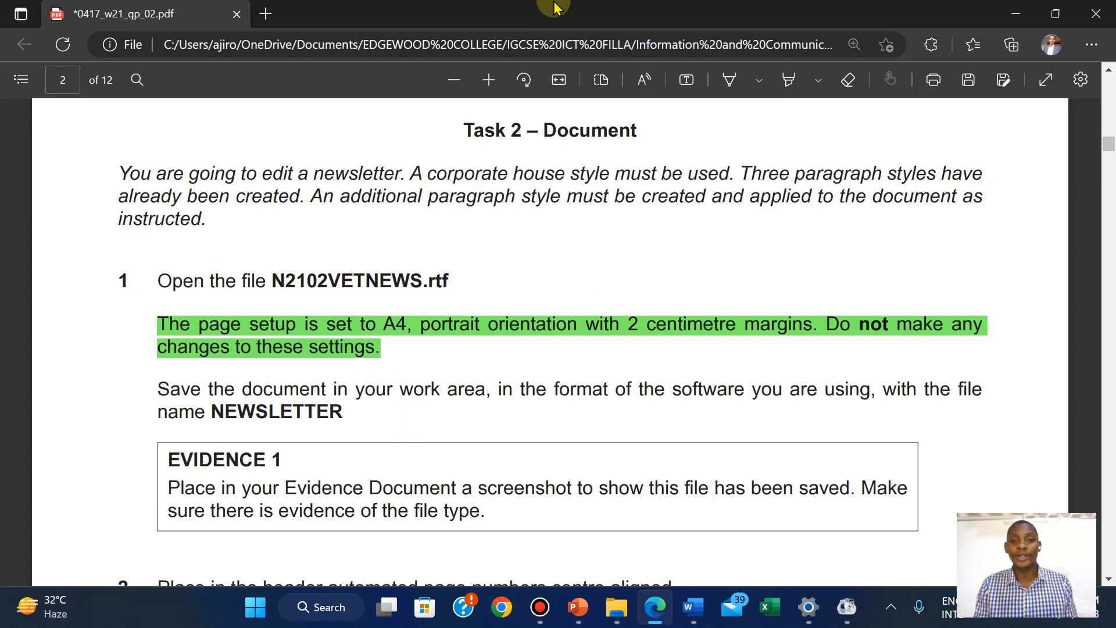
Bring the N2102VETNEWS document back to the front in Word
mouse_move(689, 10)
left_click(637, 13)
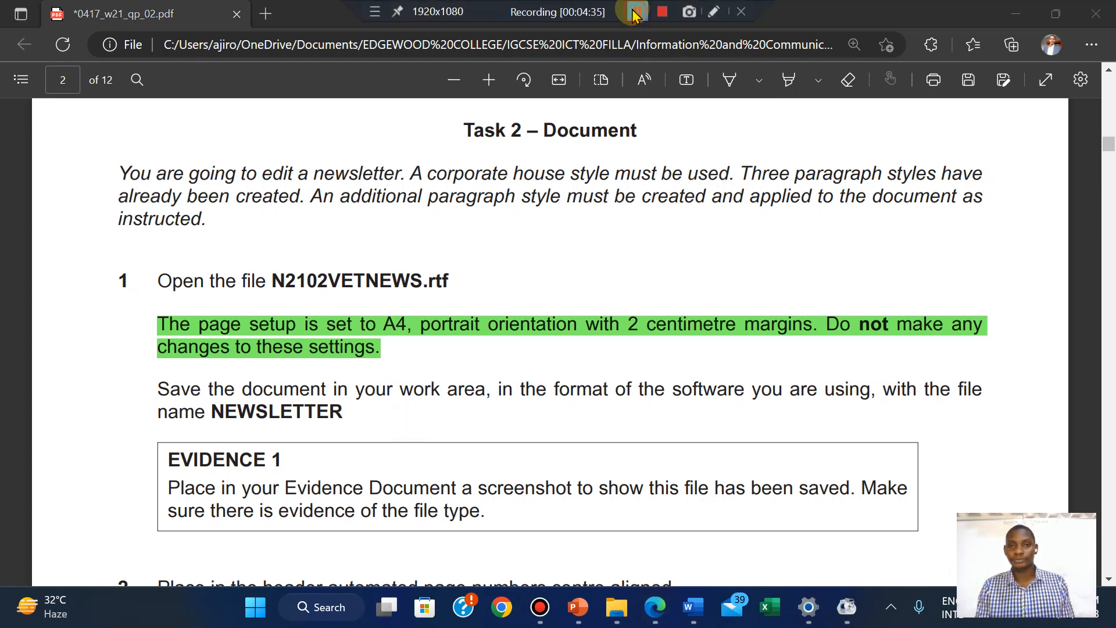
left_click(320, 394)
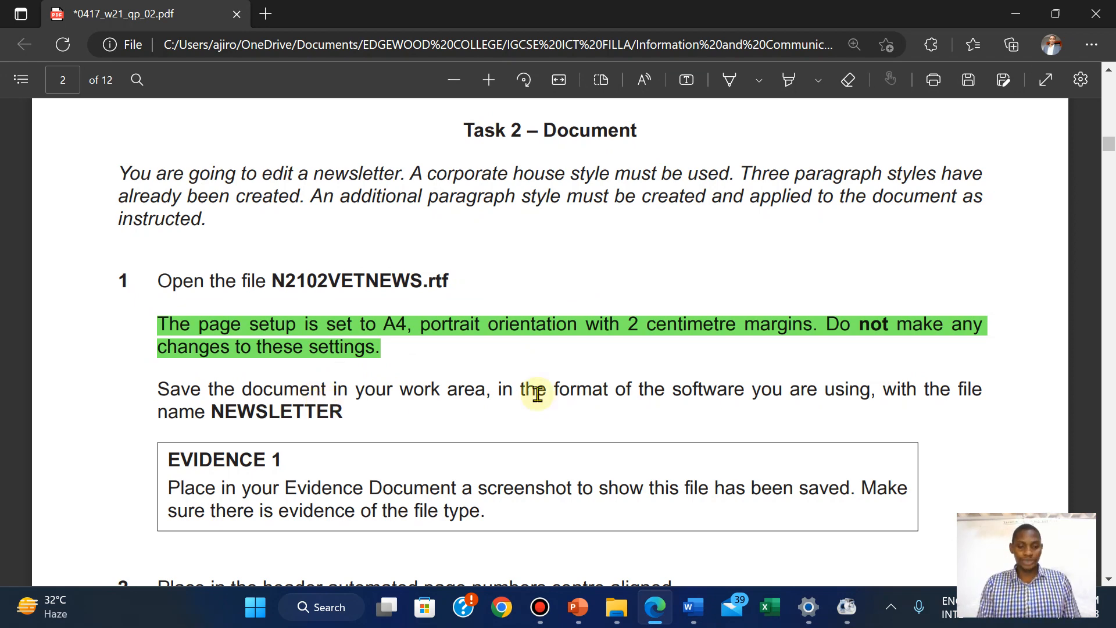
left_click(690, 611)
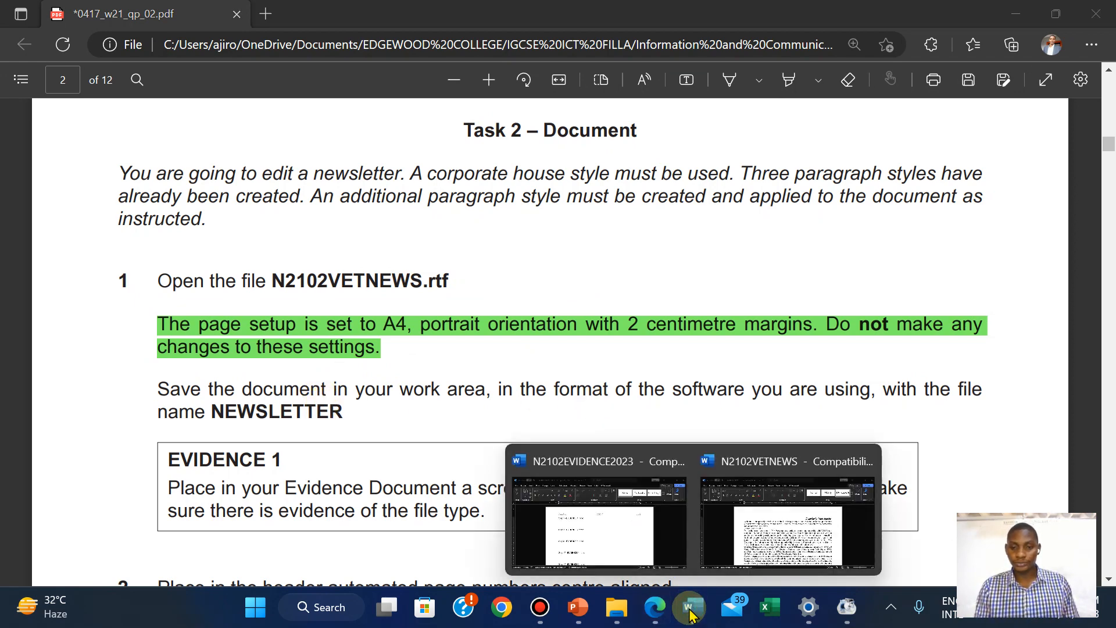
left_click(751, 497)
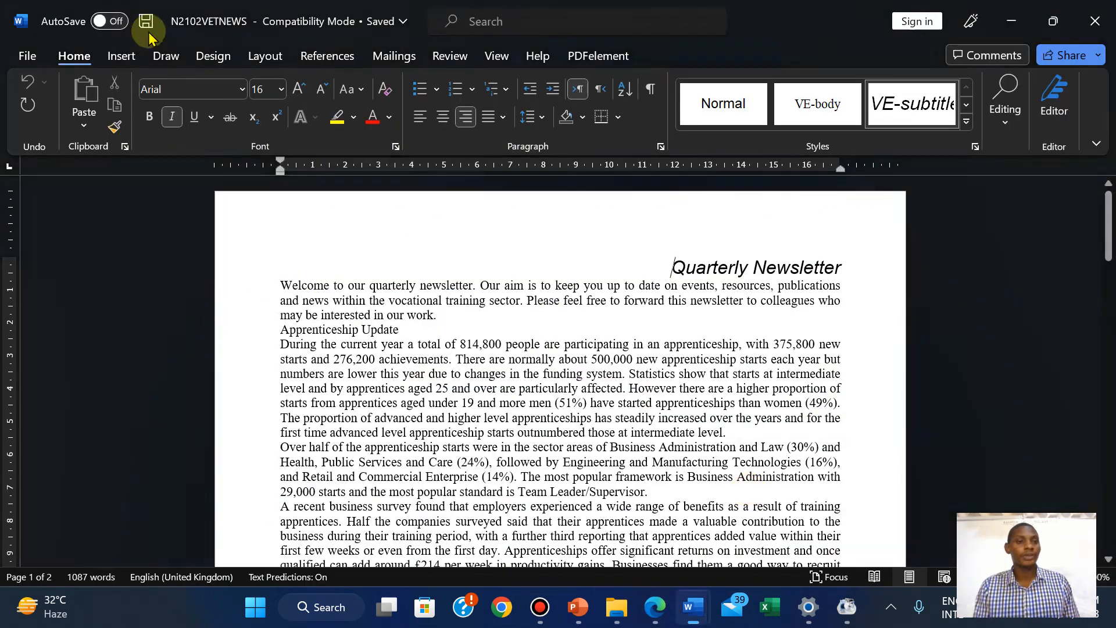
Start Save As and copy the file name NEWSLETTER from the exam paper
left_click(19, 52)
left_click(67, 305)
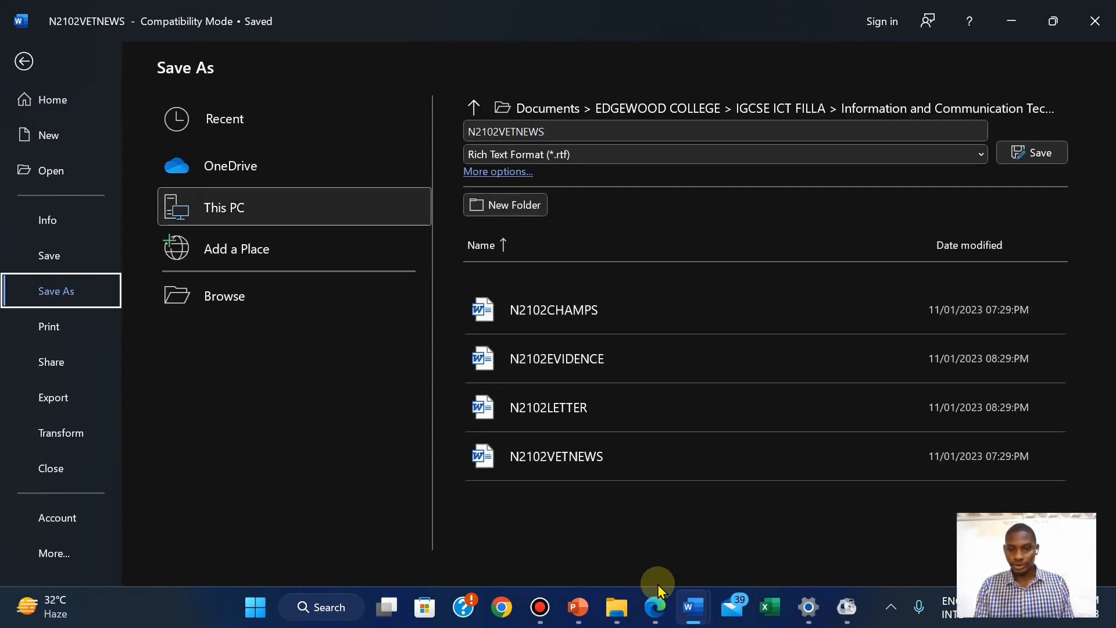
left_click(655, 616)
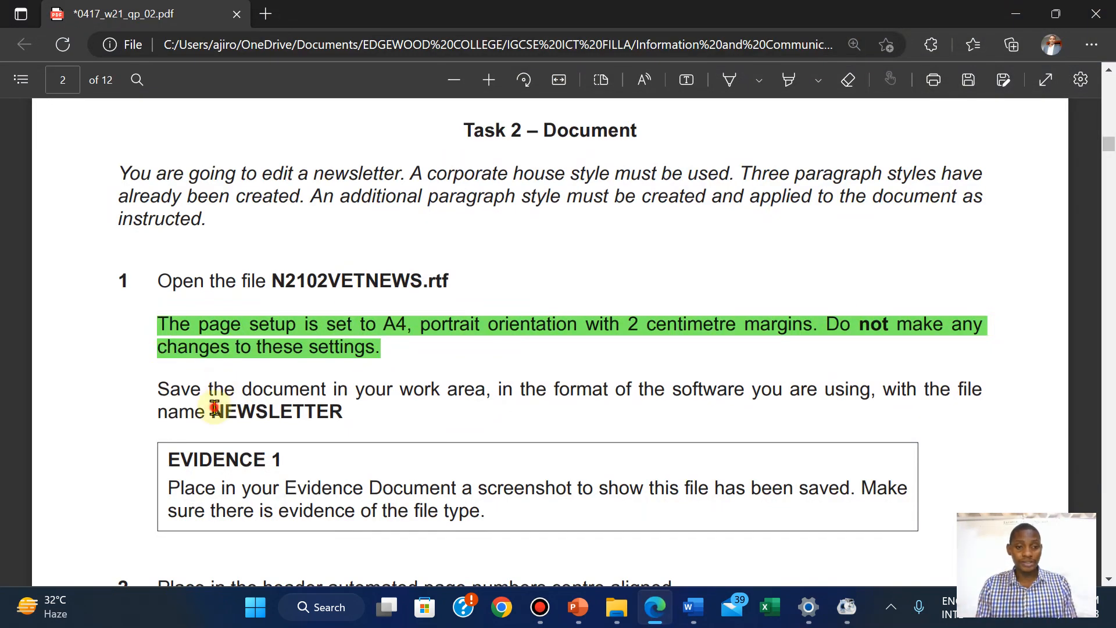
left_click_drag(213, 407, 351, 421)
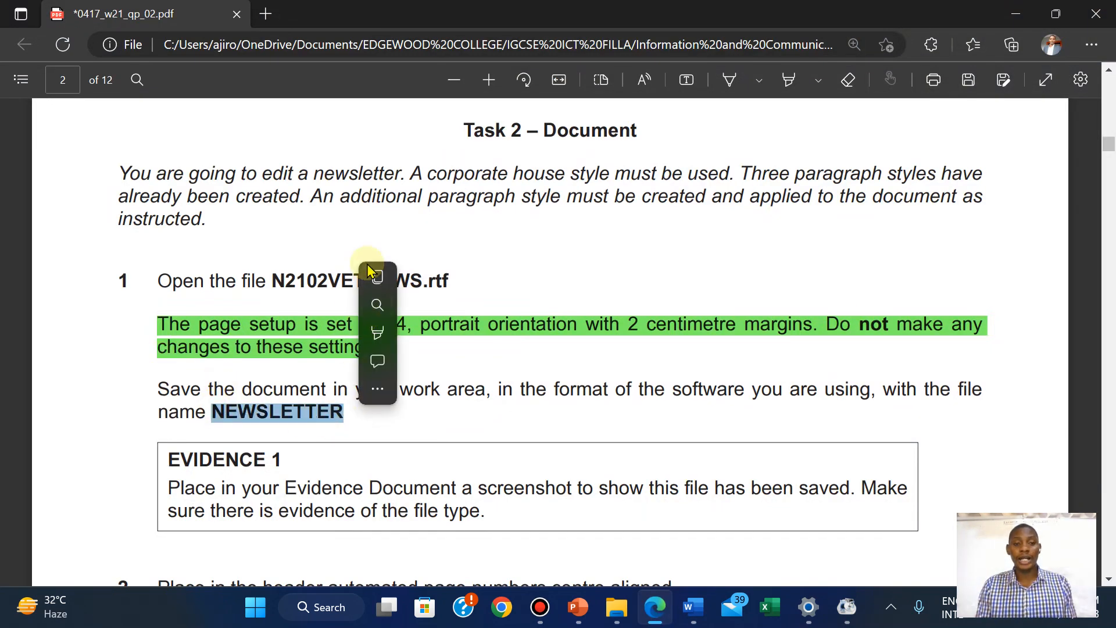
left_click(379, 279)
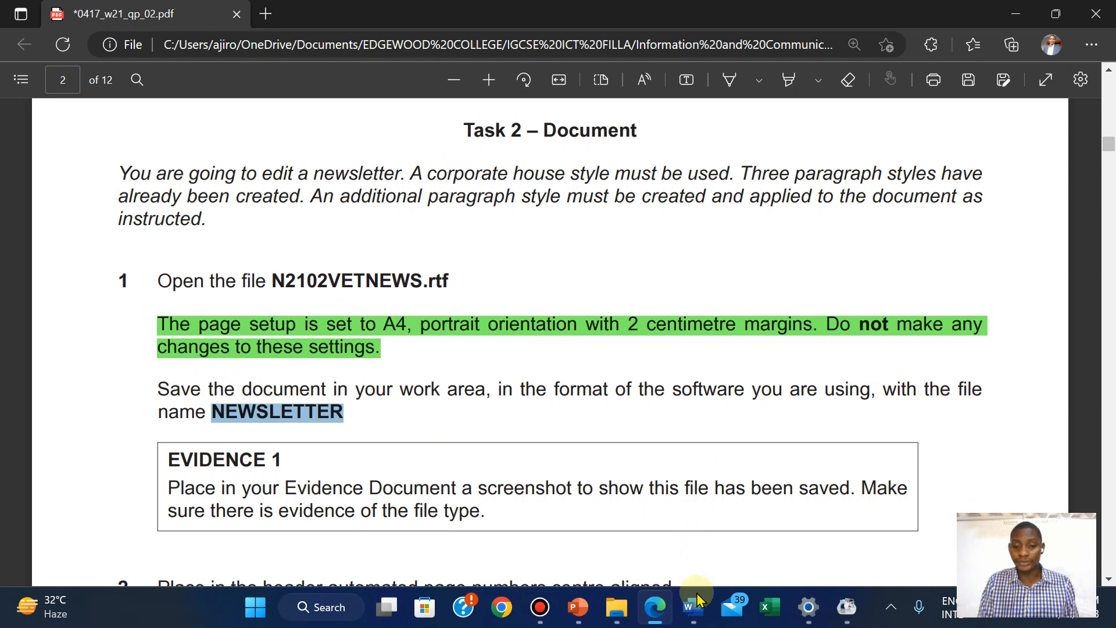
Paste NEWSLETTER as the file name and save as Word Document (*.docx)
mouse_move(693, 607)
left_click(737, 573)
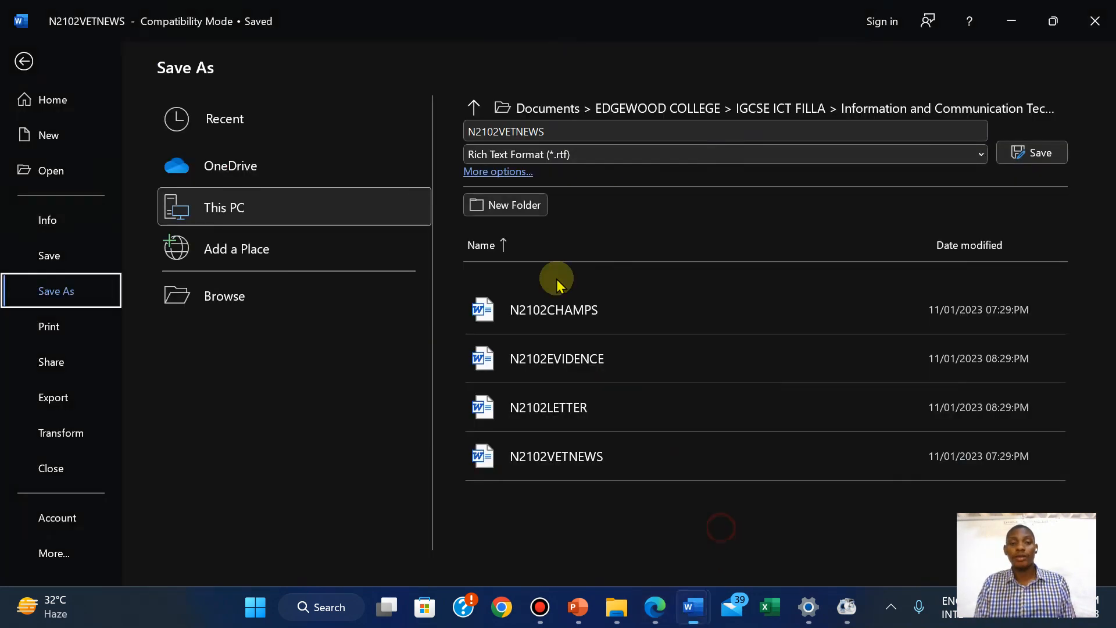
left_click(494, 123)
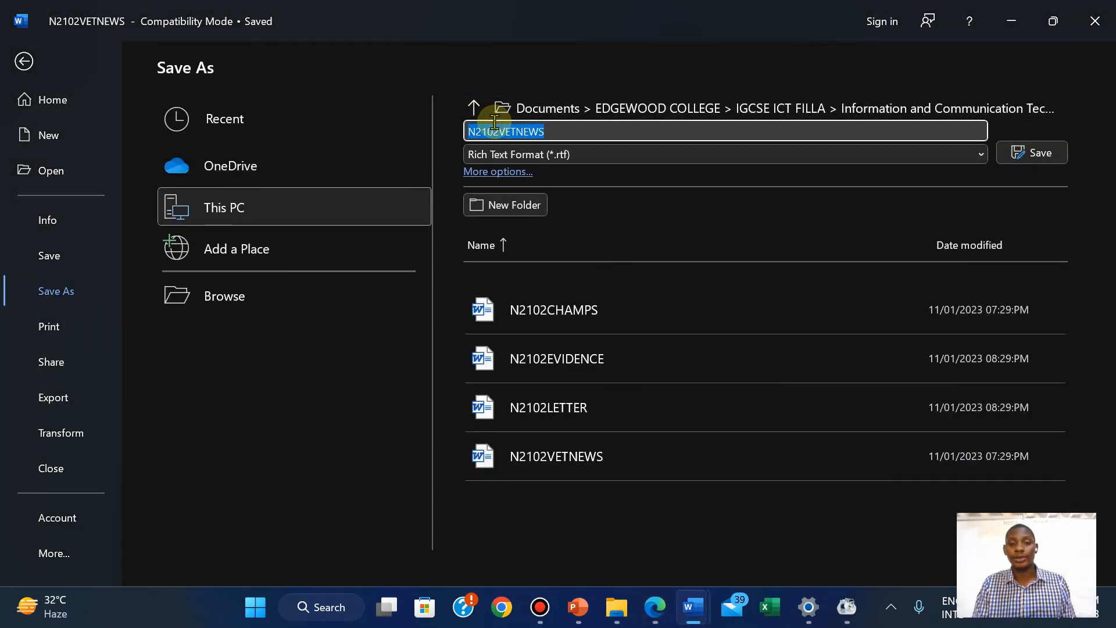
right_click(494, 132)
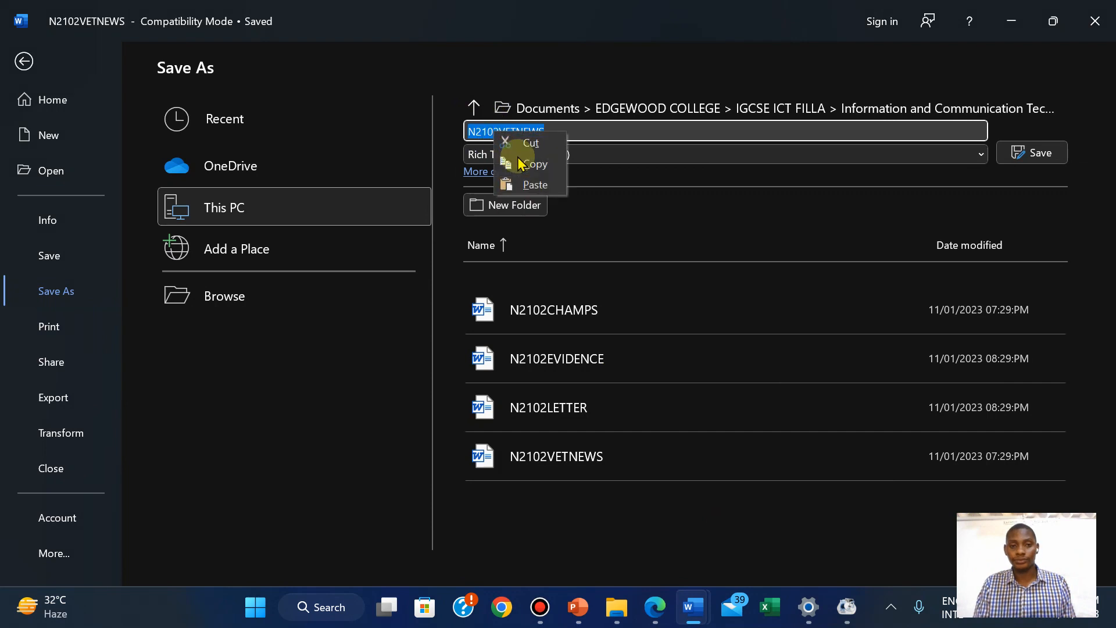
left_click(535, 185)
left_click(573, 155)
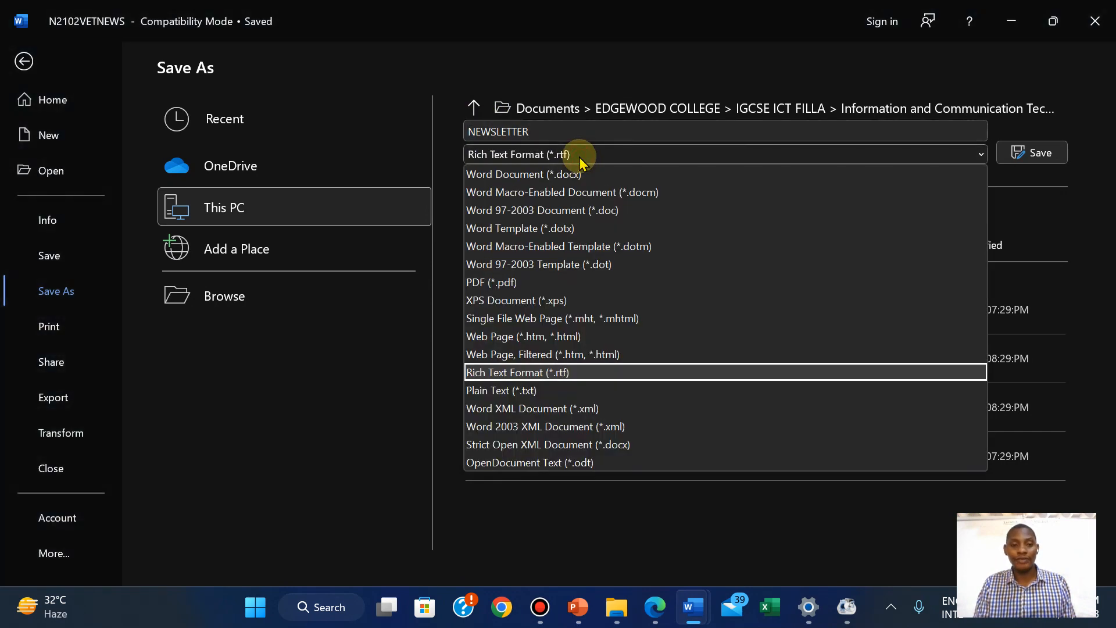
left_click(550, 176)
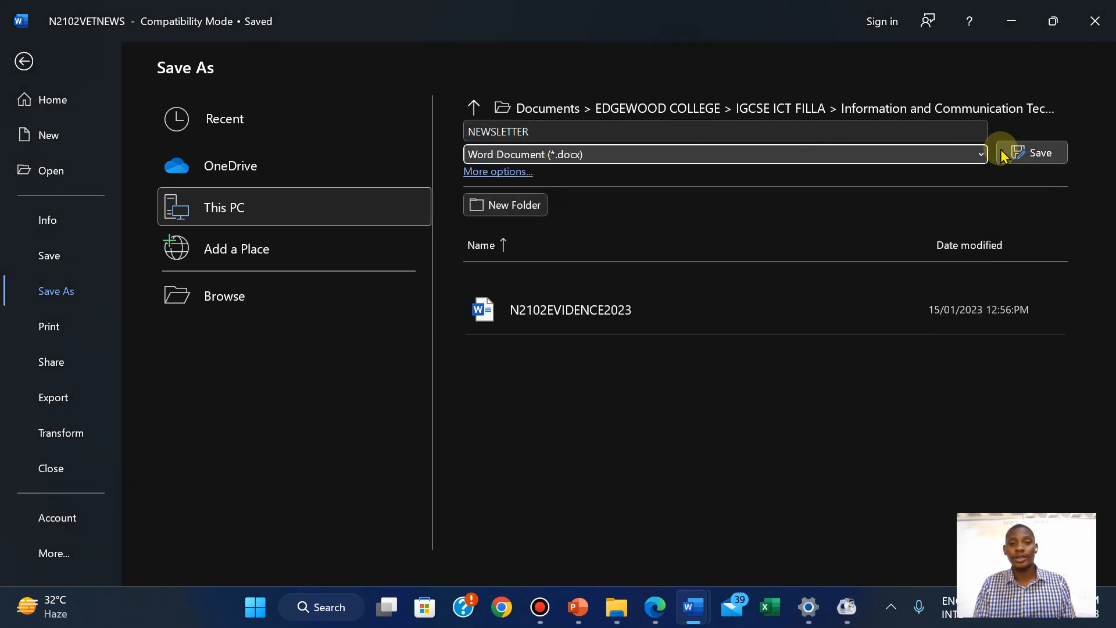
left_click(1038, 154)
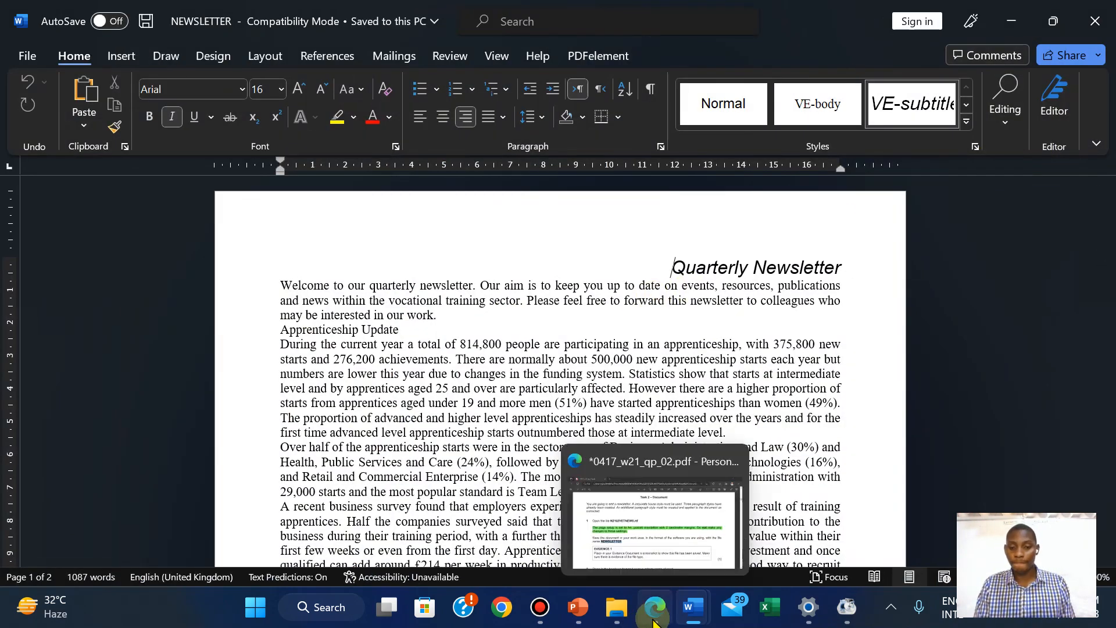
Highlight the 'Save the document as NEWSLETTER' instruction in green in the exam paper
left_click(654, 621)
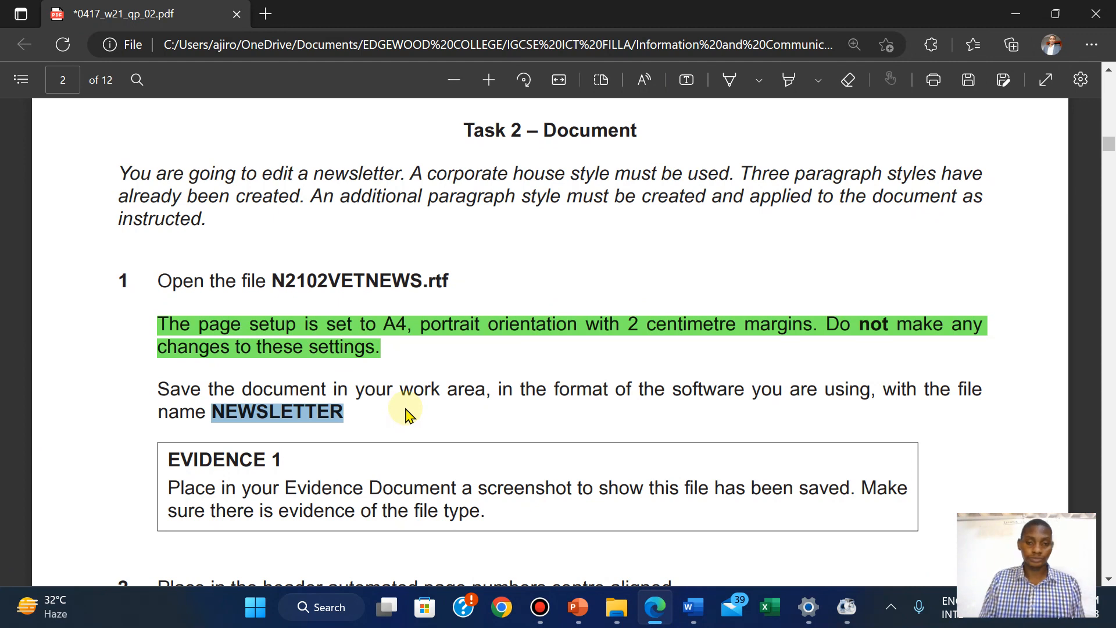
left_click_drag(155, 383, 351, 419)
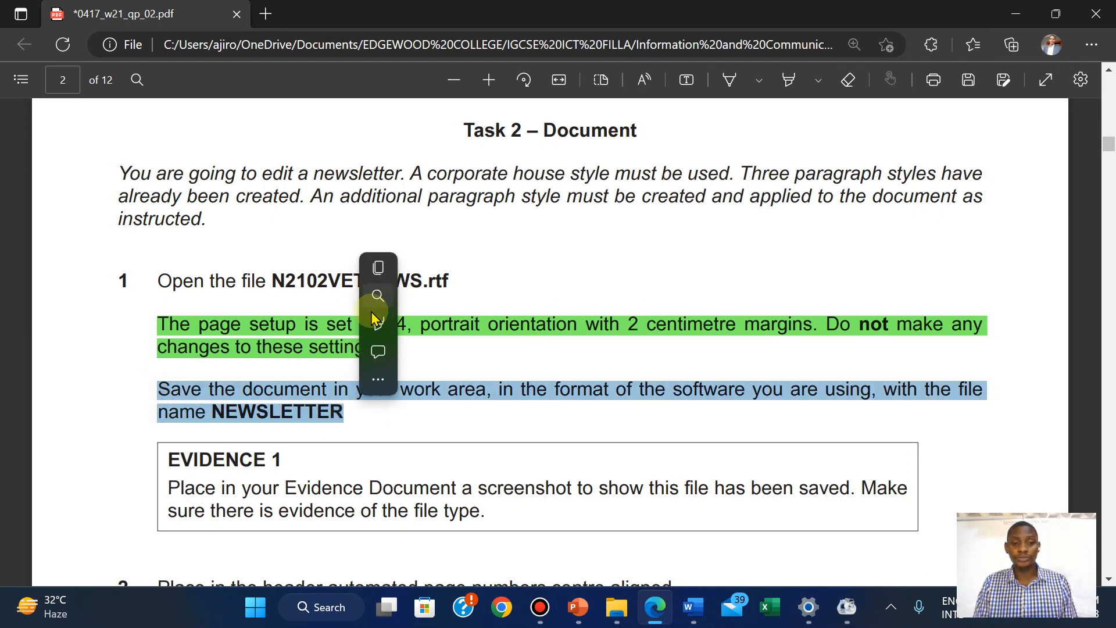
mouse_move(407, 323)
left_click(562, 359)
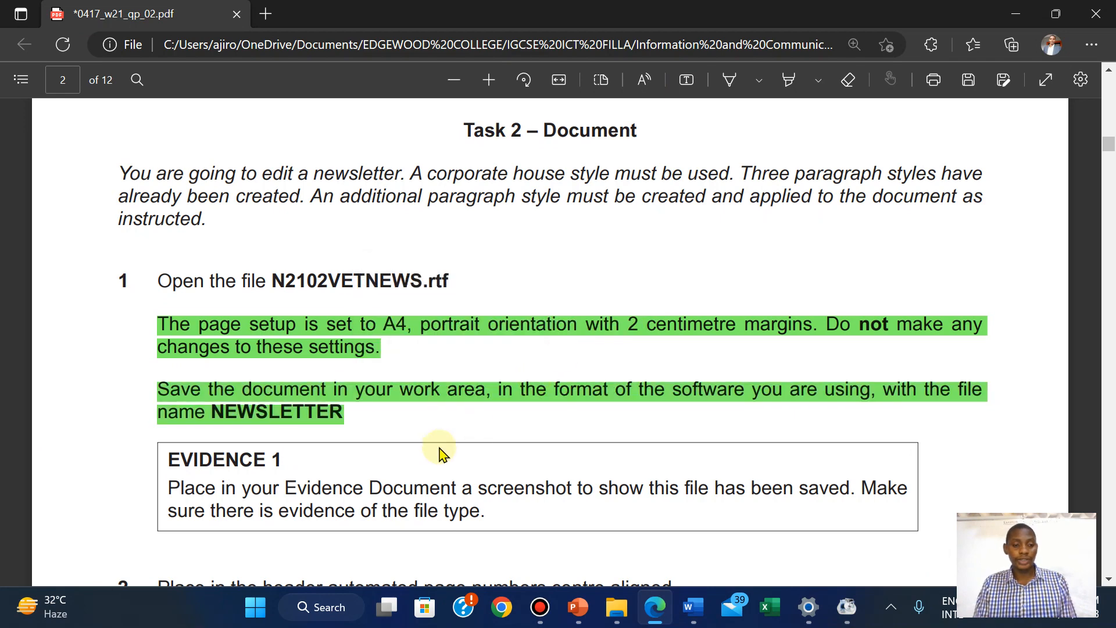
scroll(440, 452, "down", 3)
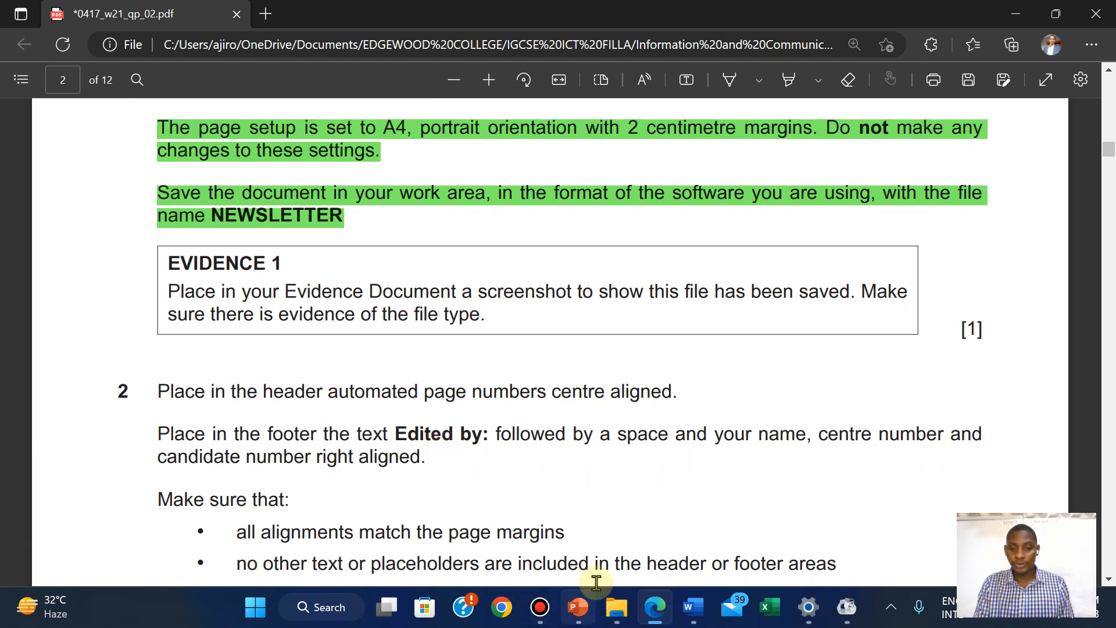
left_click(616, 607)
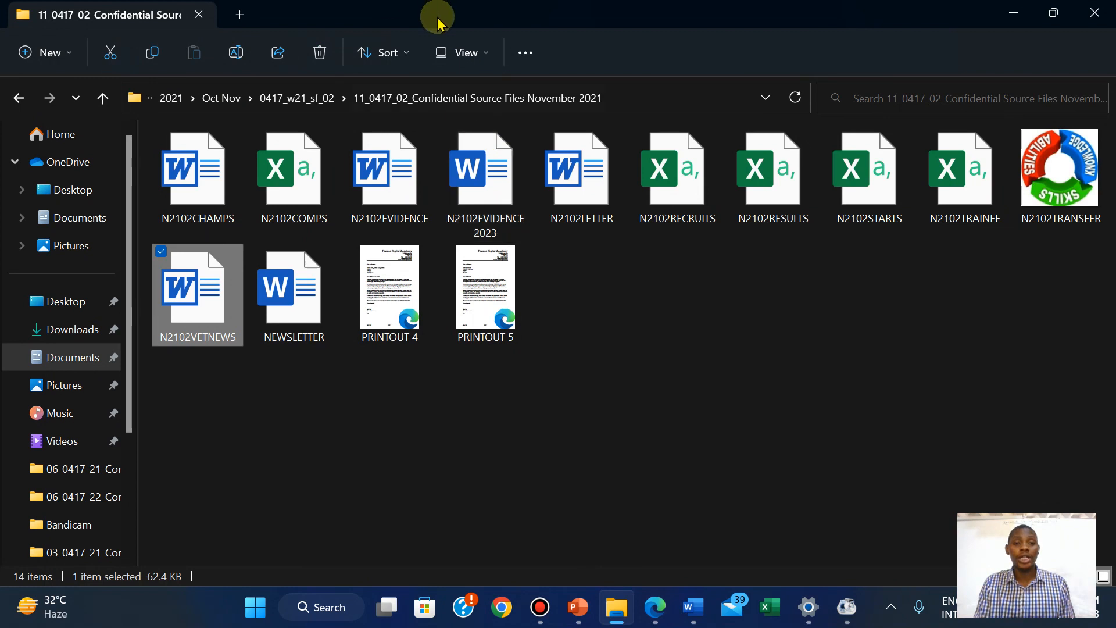
Show the source files in Details view, fit the Name and Type columns, and sort by Date modified
left_click(466, 50)
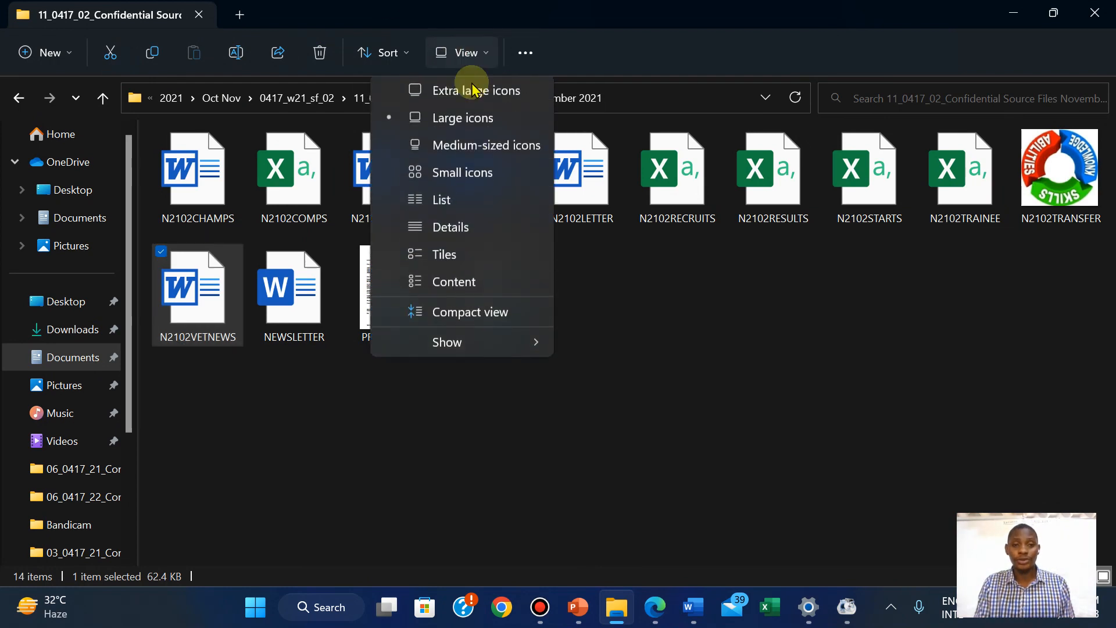
left_click(459, 227)
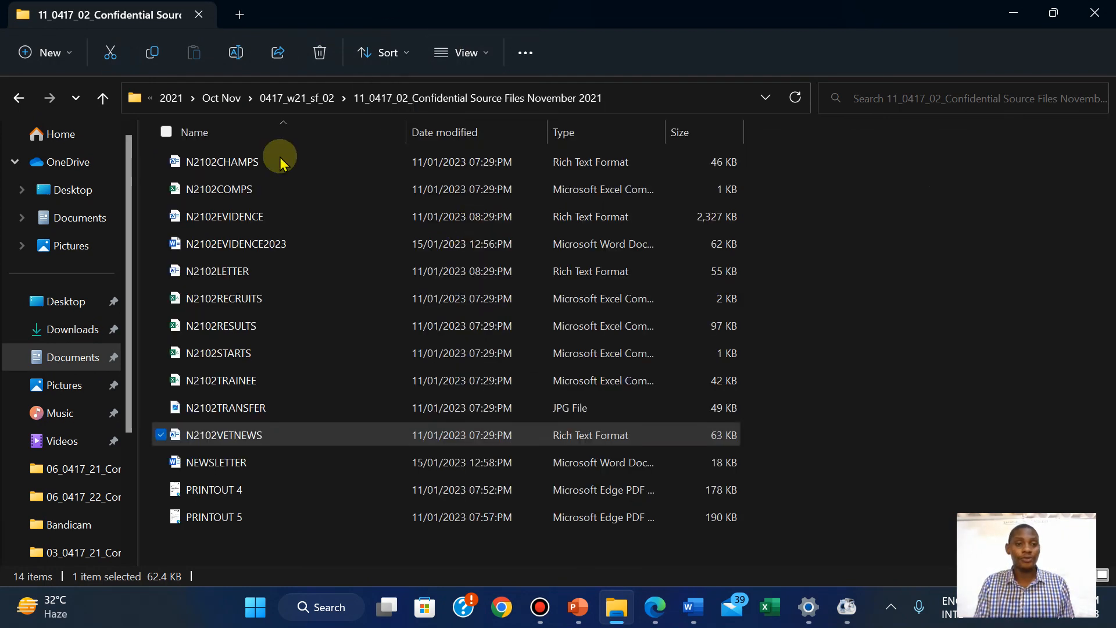
double_click(407, 124)
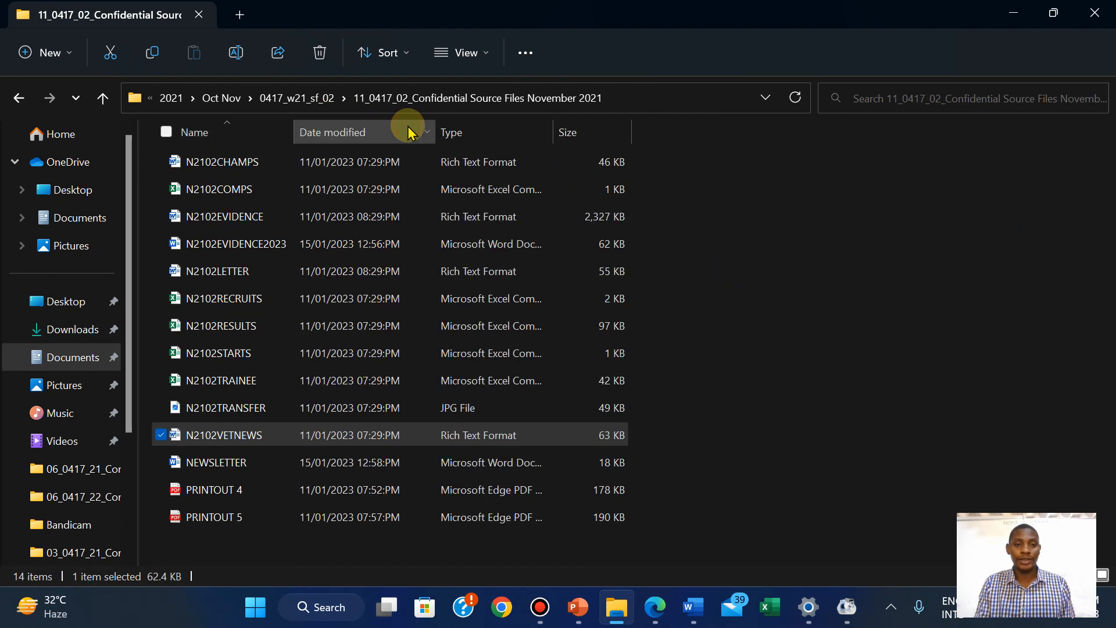
double_click(557, 133)
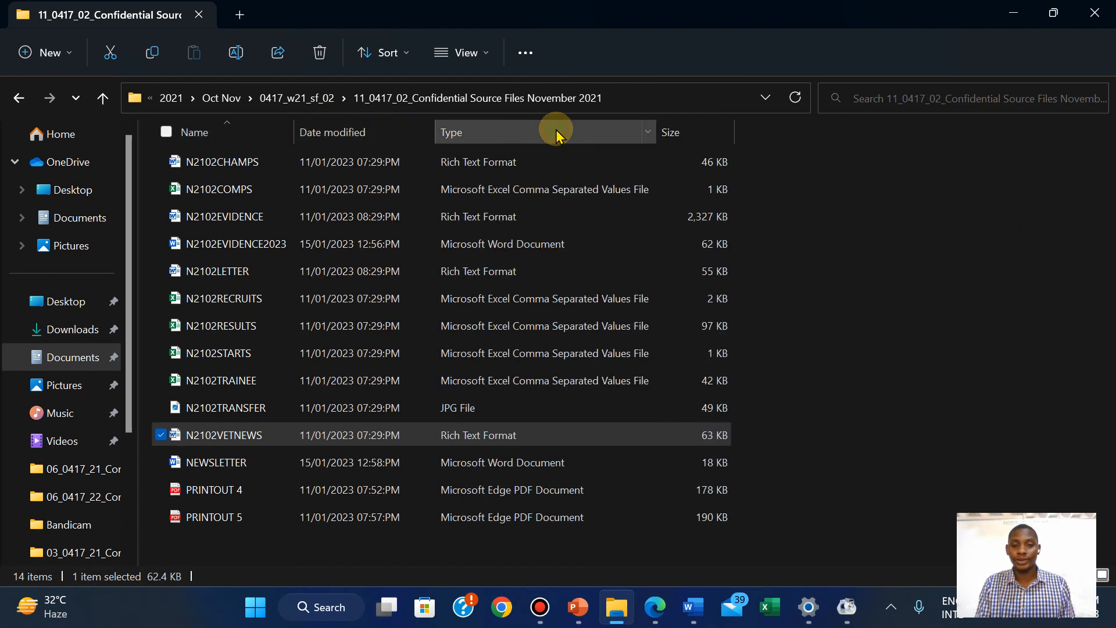
left_click(901, 200)
right_click(901, 200)
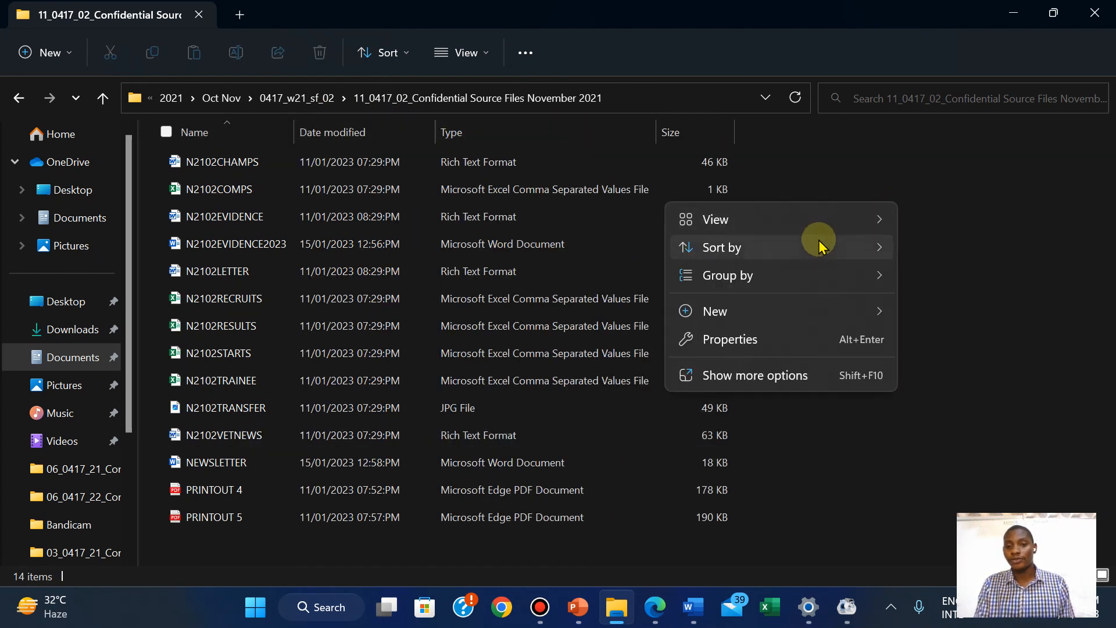
mouse_move(884, 247)
left_click(958, 279)
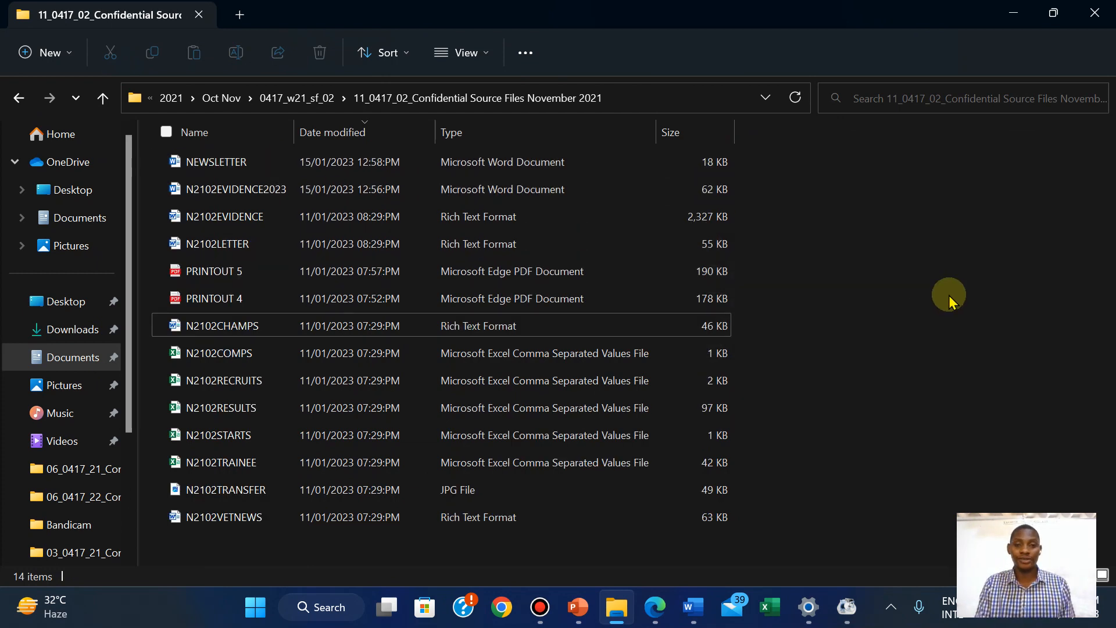
Use Snipping Tool to capture the folder path and NEWSLETTER row showing Microsoft Word Document type
left_click(254, 602)
type("snipp")
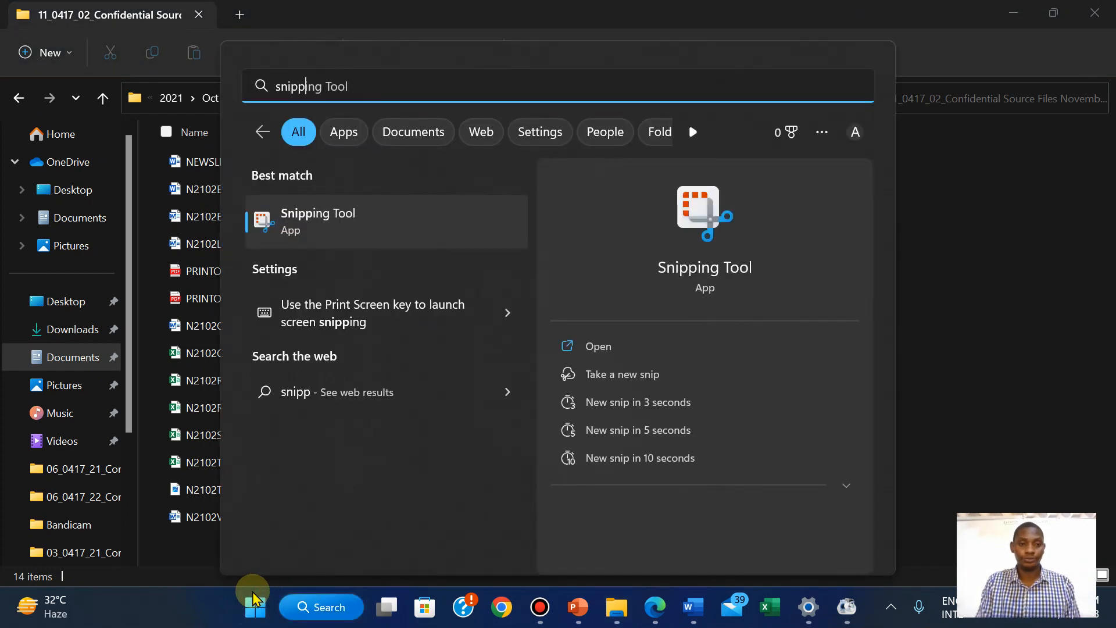
left_click(590, 347)
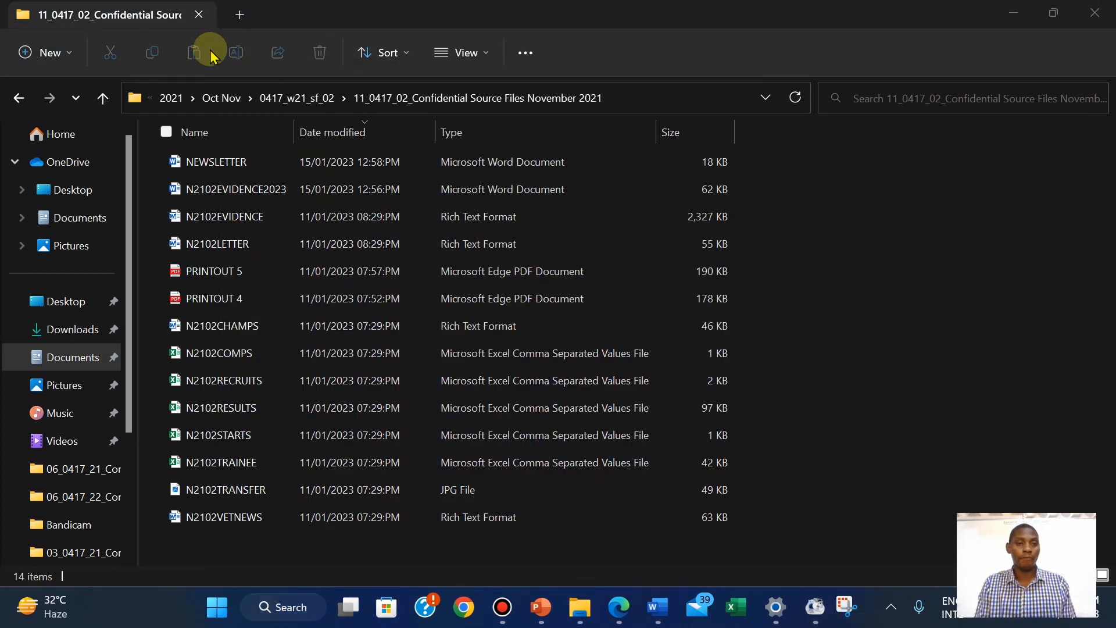
left_click(388, 189)
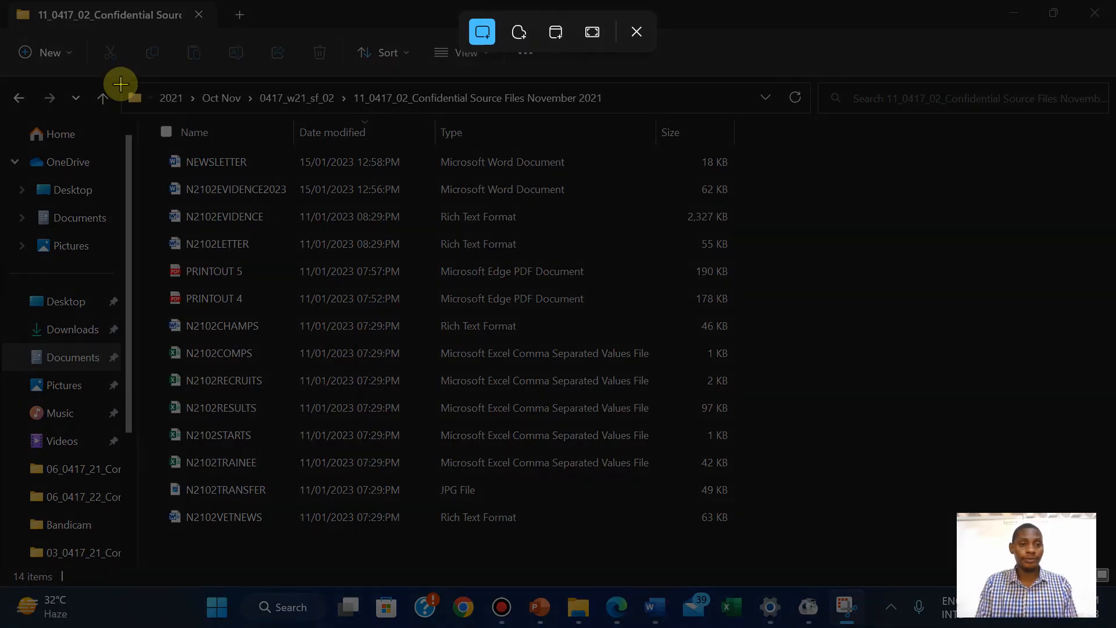
left_click_drag(121, 84, 758, 180)
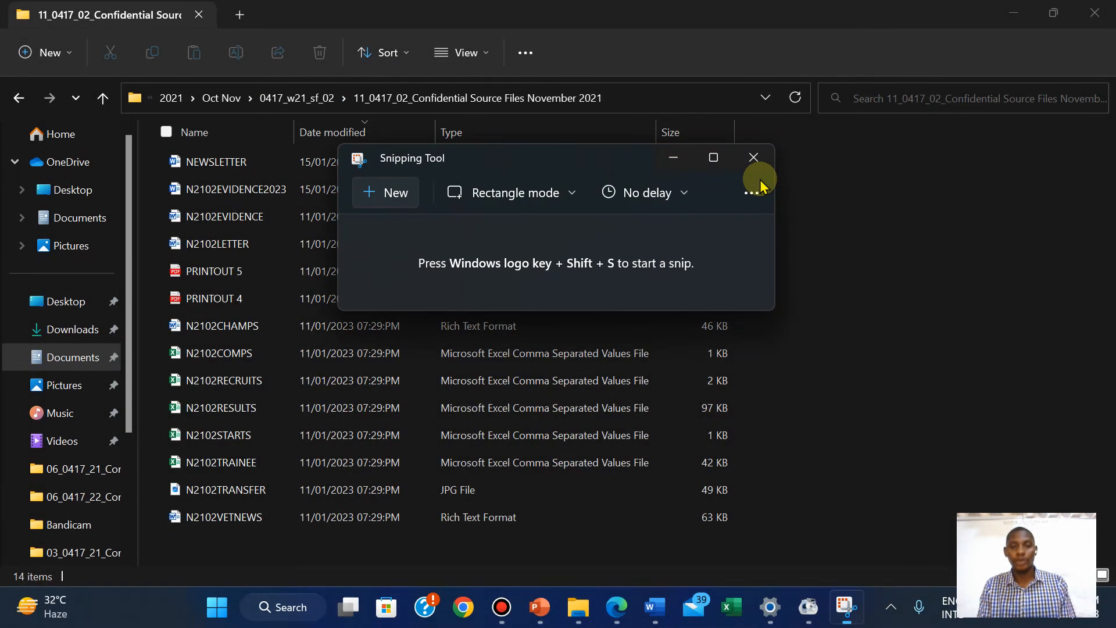
left_click(615, 608)
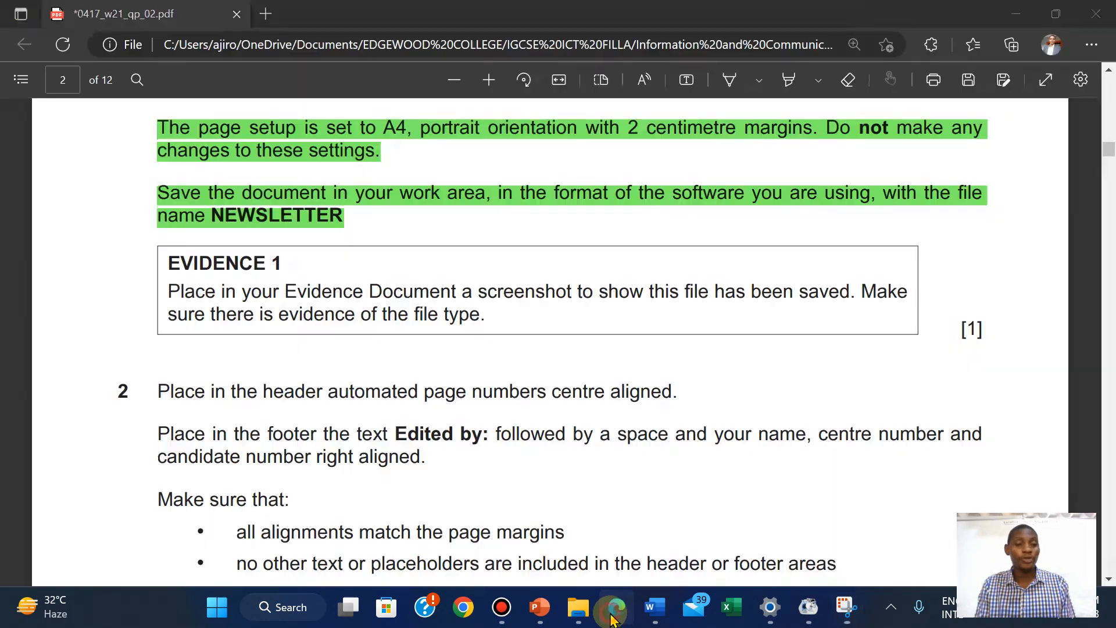
left_click(613, 616)
Paste the folder screenshot below EVIDENCE 1 in N2102EVIDENCE2023, then return to the exam paper
mouse_move(668, 607)
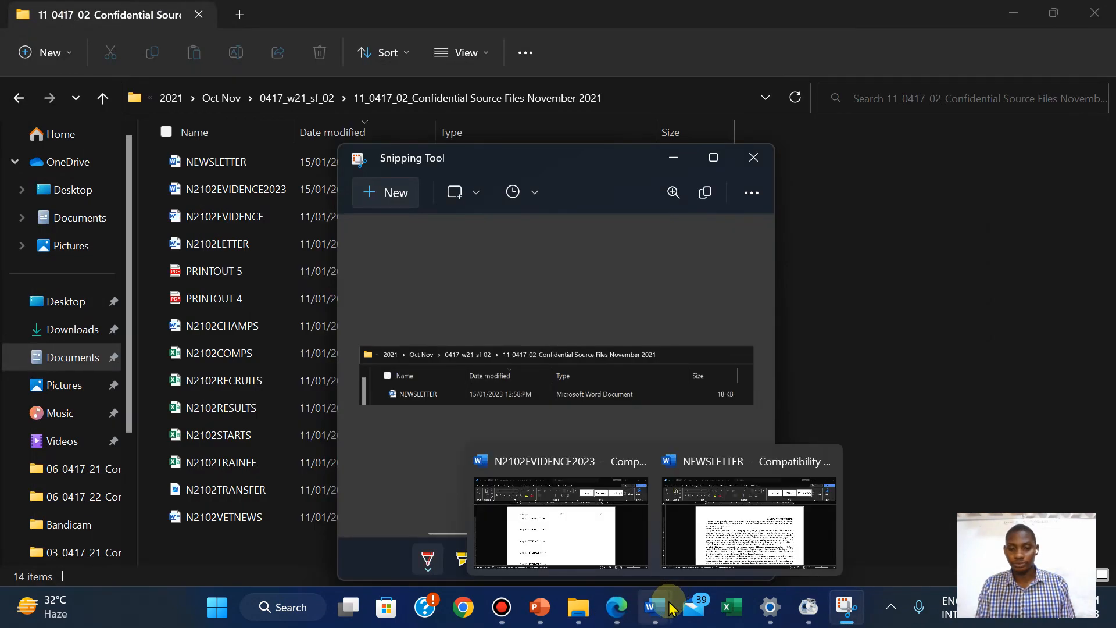
left_click(521, 514)
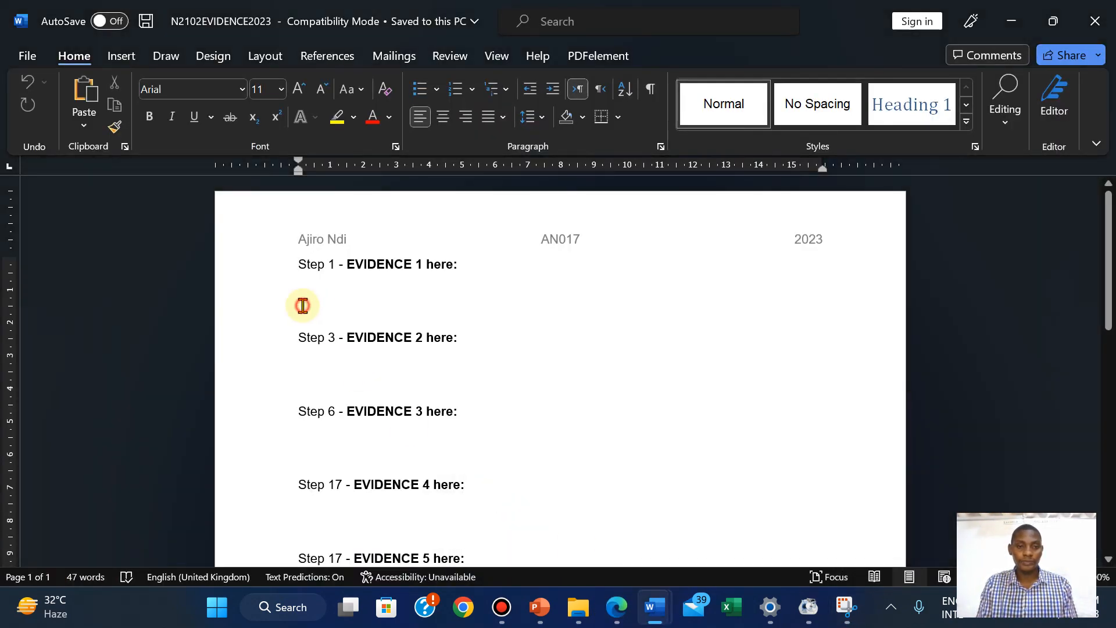
left_click(303, 305)
key("ctrl+v")
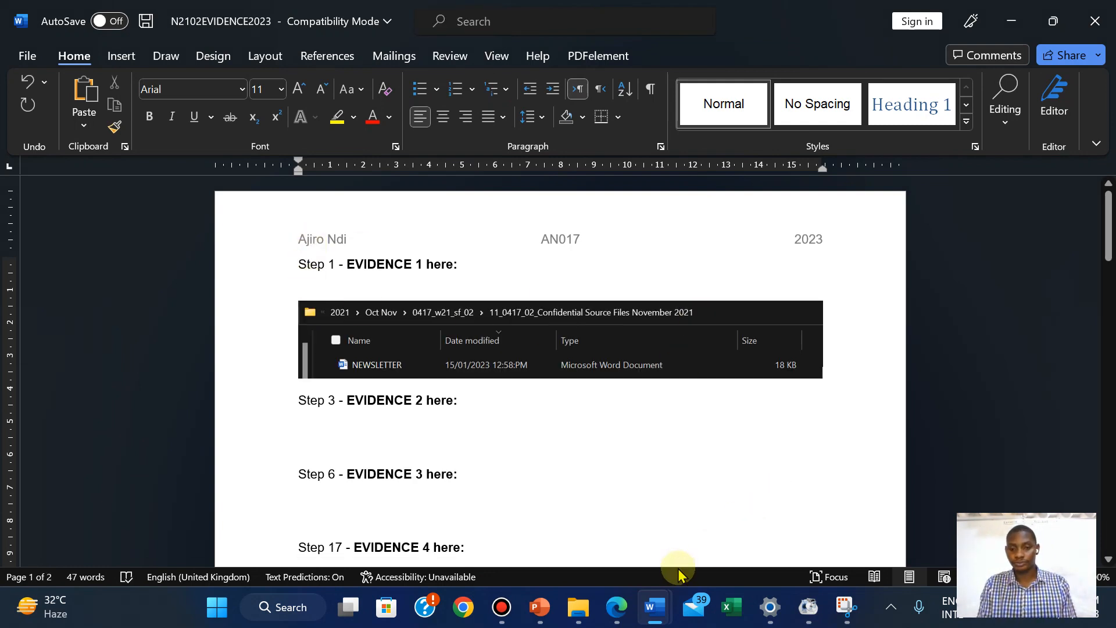
left_click(616, 512)
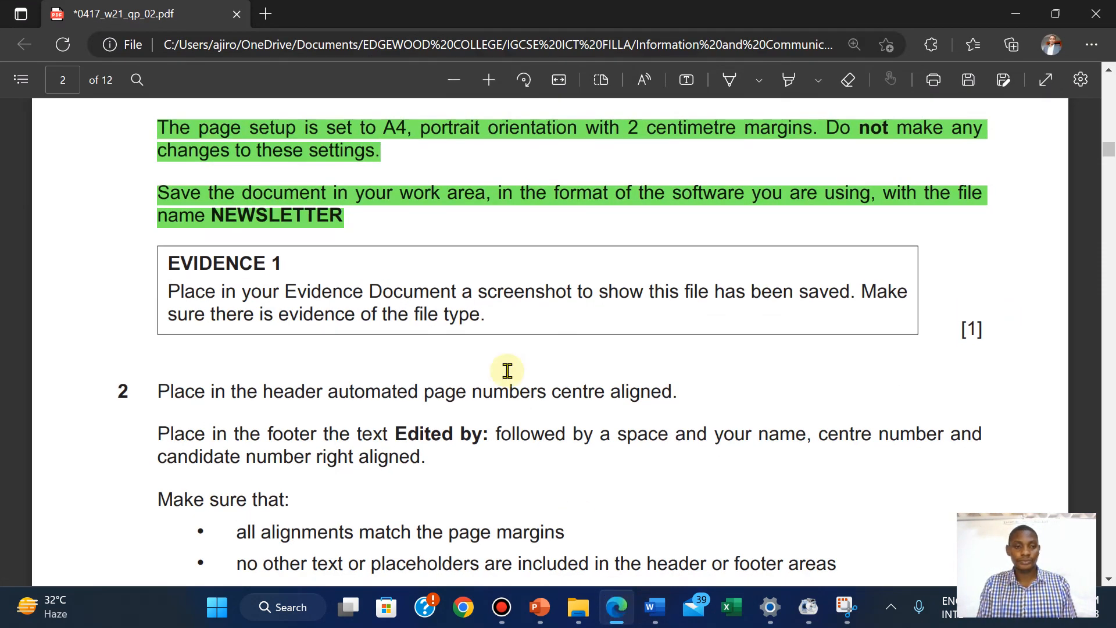
Highlight the EVIDENCE 1 instruction text green and scroll down to step 2
left_click_drag(166, 263, 494, 326)
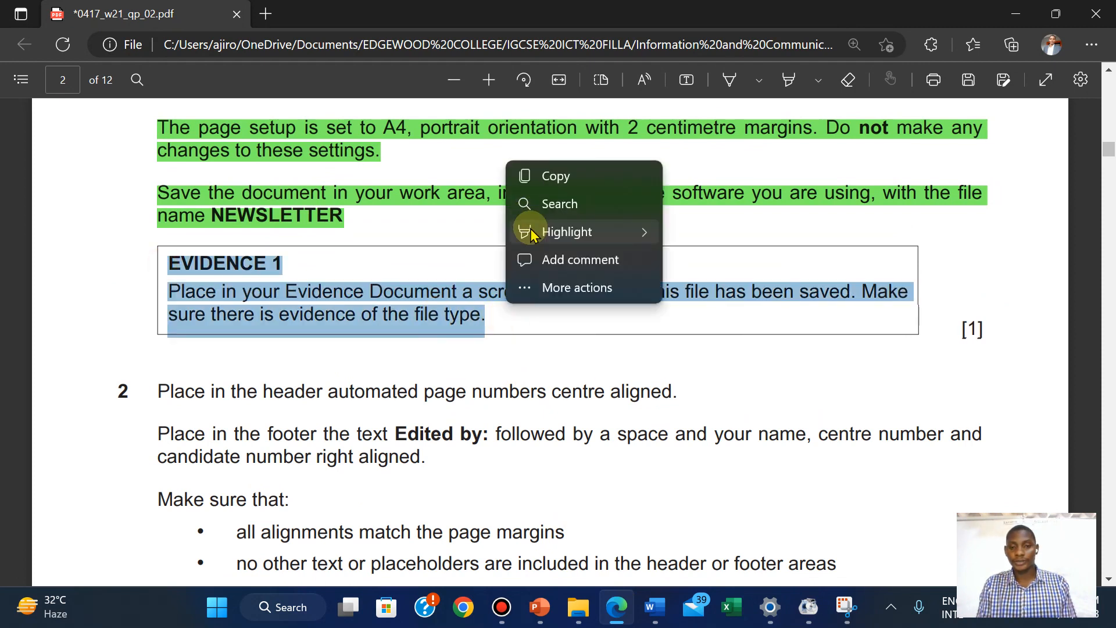
mouse_move(526, 232)
left_click(698, 262)
scroll(698, 262, "down", 3)
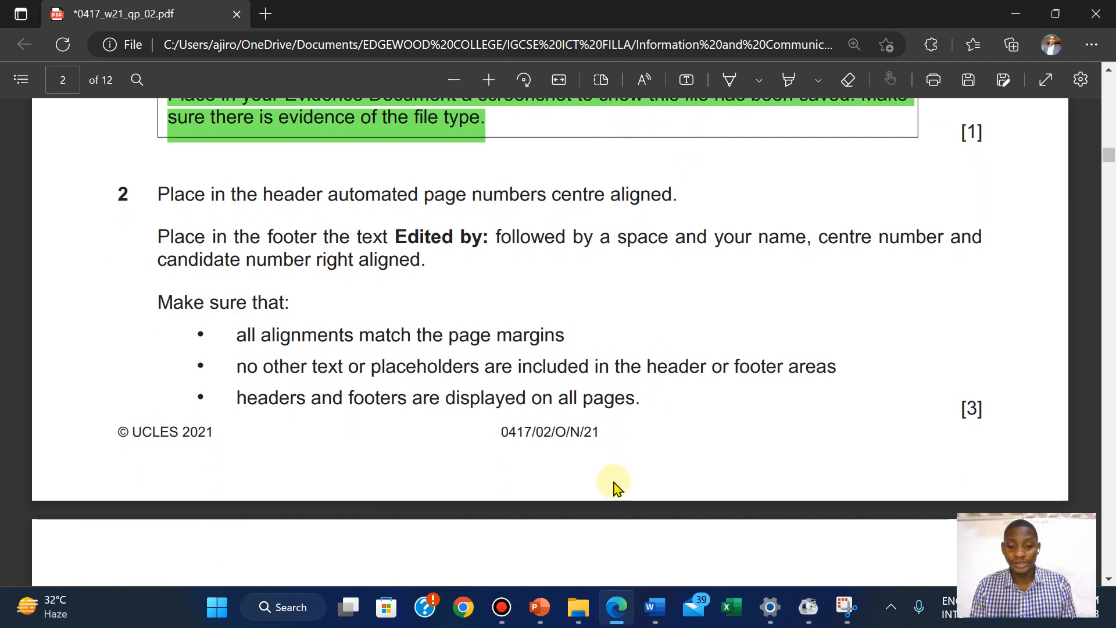
Insert a Blank (Three Columns) header into NEWSLETTER
mouse_move(655, 607)
left_click(765, 474)
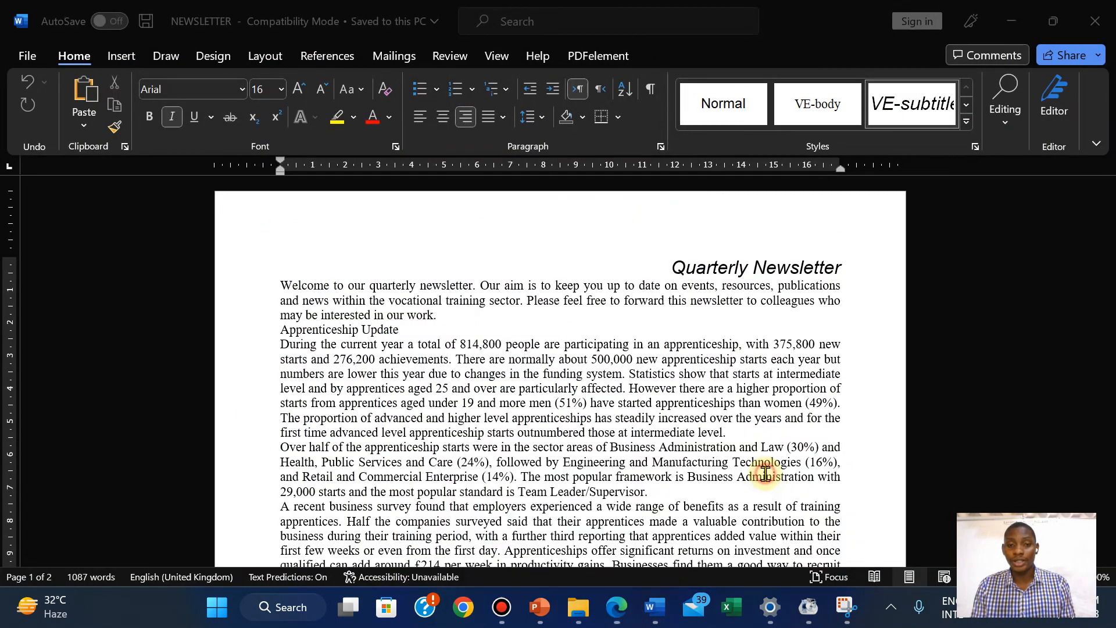
left_click(120, 56)
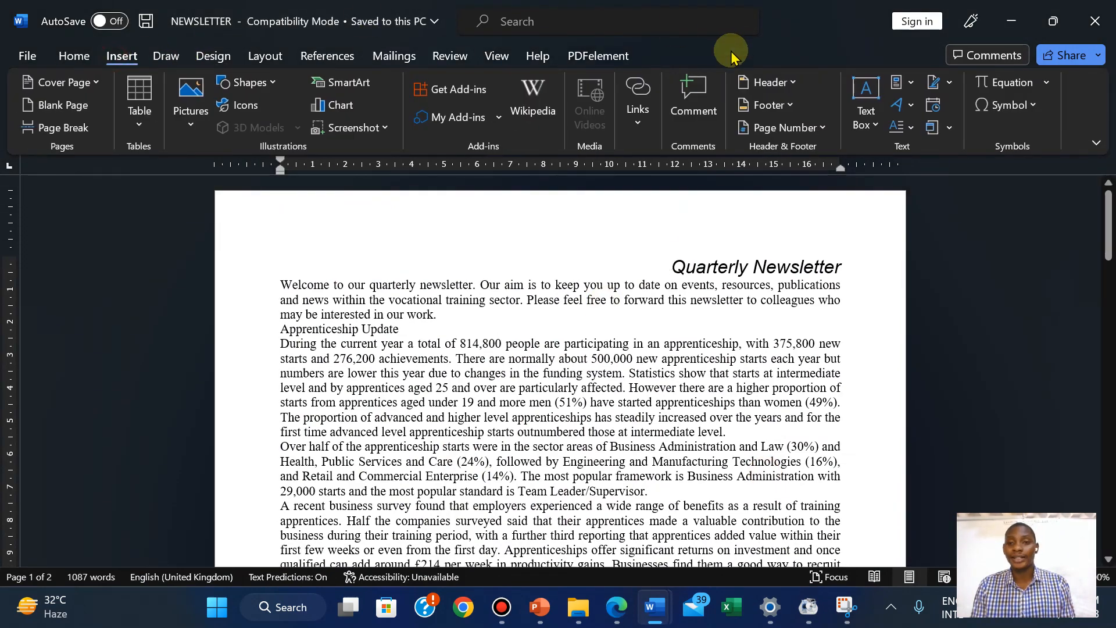
left_click(765, 82)
left_click(830, 267)
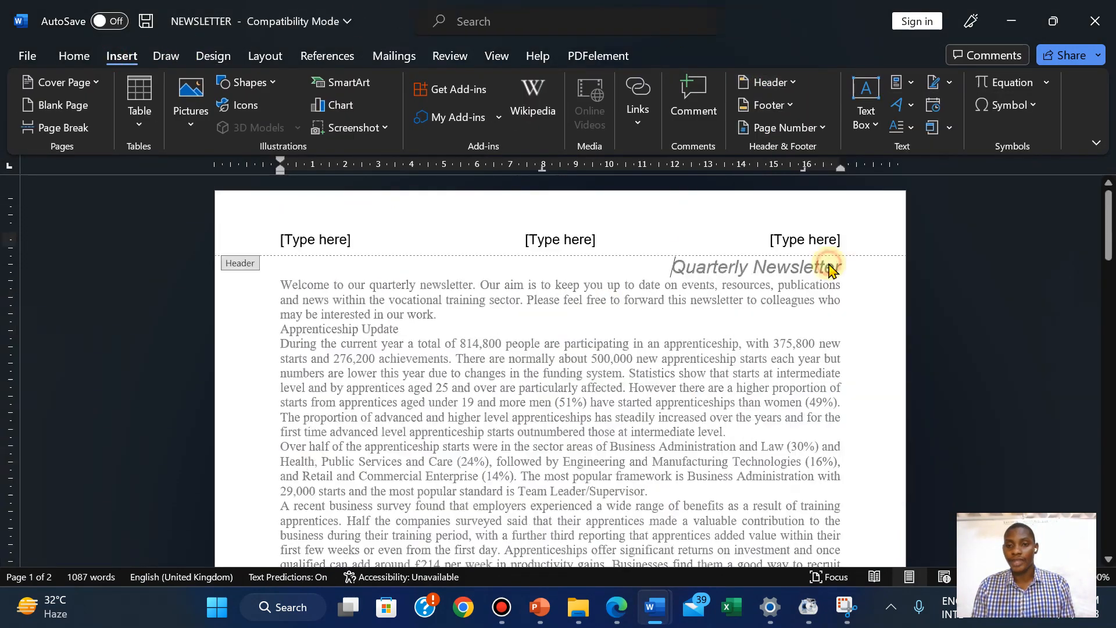
Replace the centre header placeholder with a Plain Number page number at the current position
left_click(615, 607)
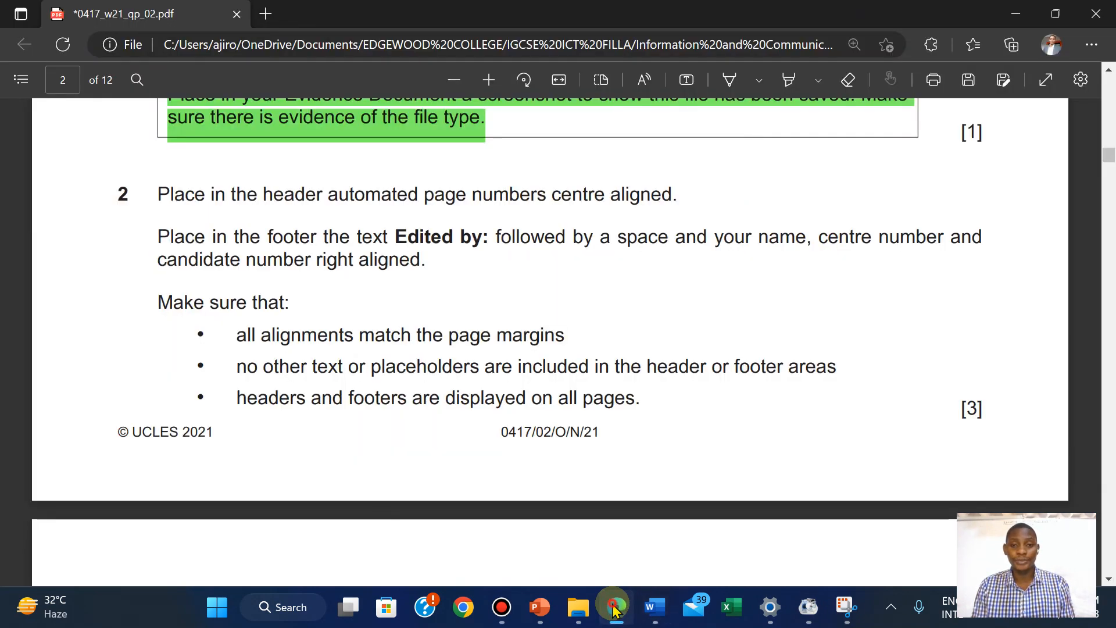
left_click(615, 607)
left_click(557, 239)
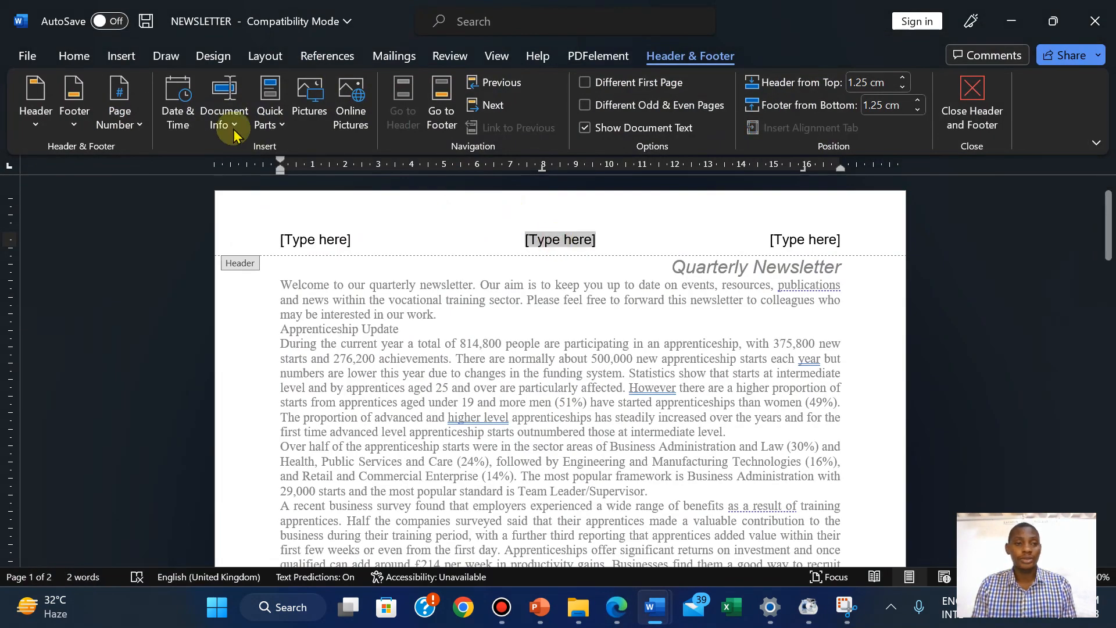
left_click(118, 123)
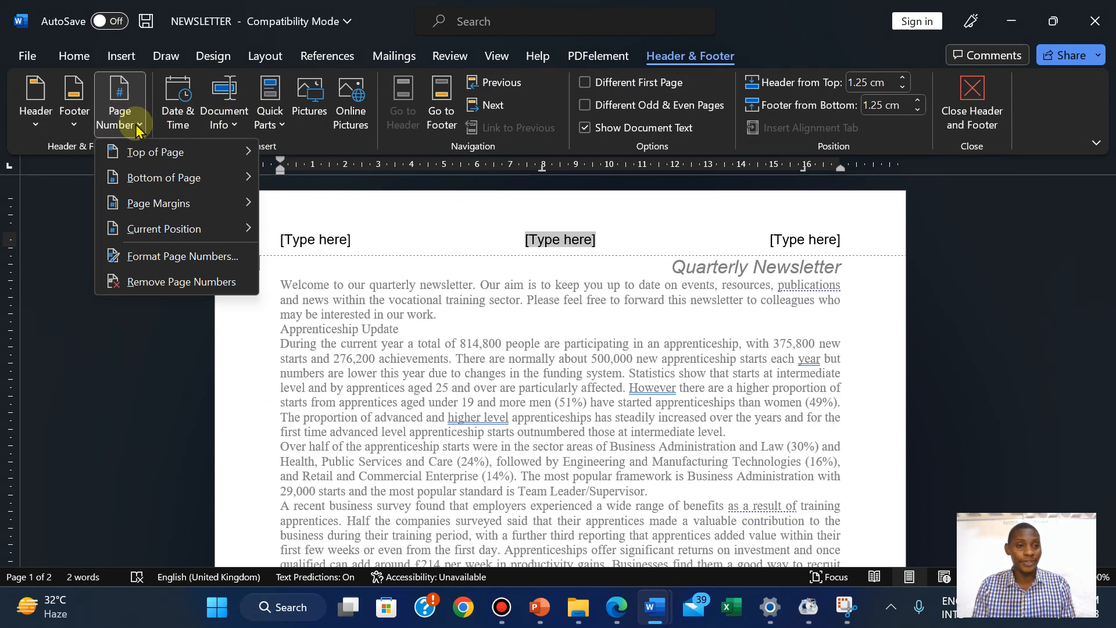
mouse_move(192, 226)
left_click(388, 218)
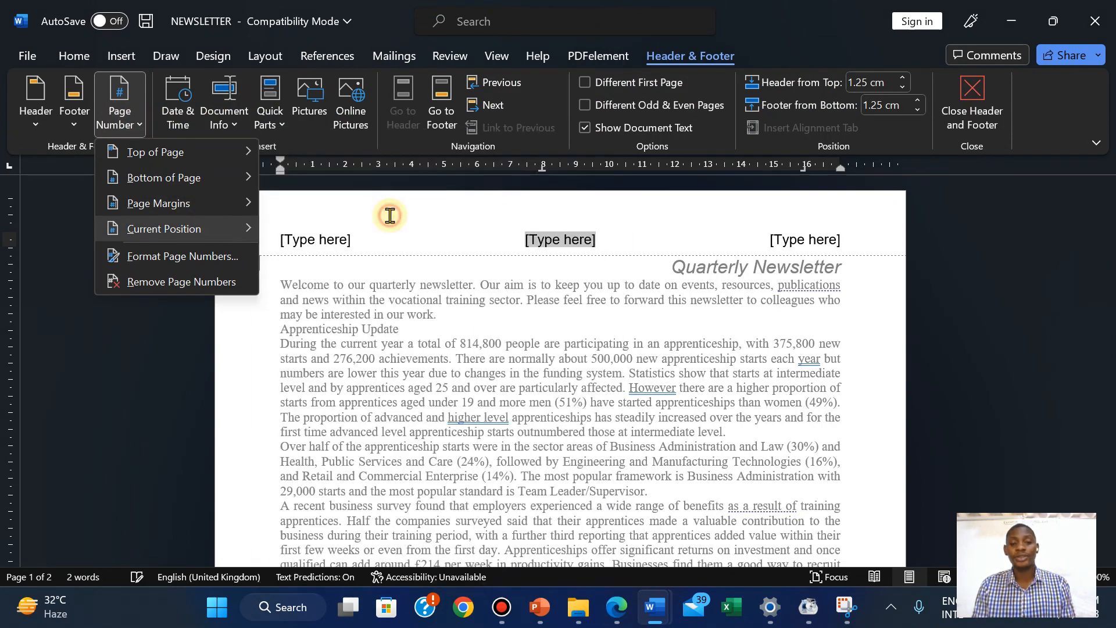
left_click(610, 607)
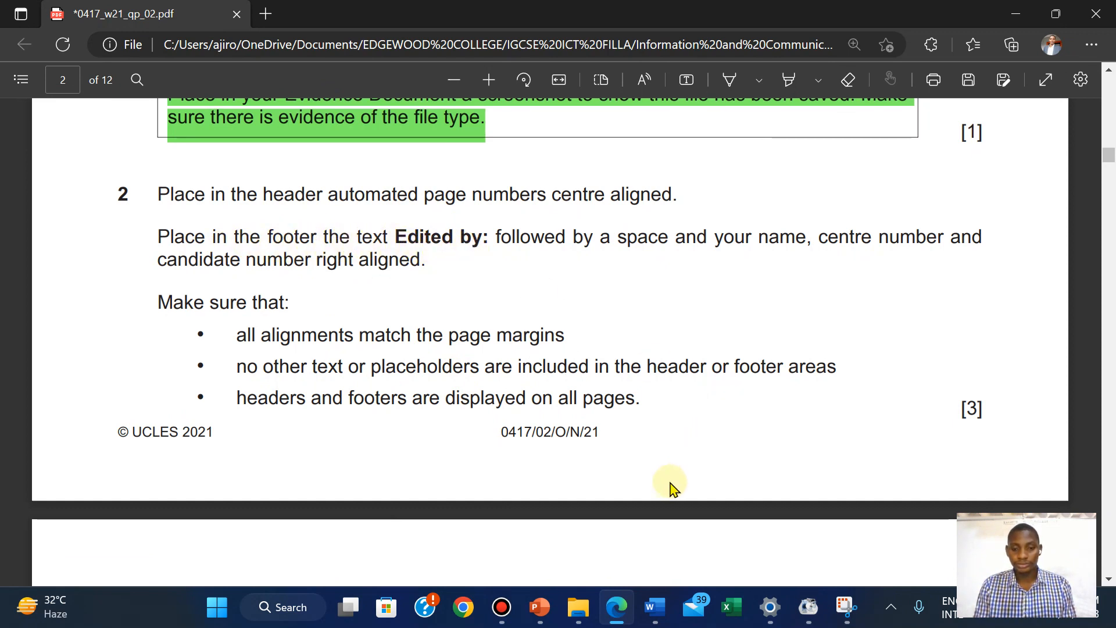
Delete the right and left [Type here] header placeholders and close header editing
mouse_move(652, 610)
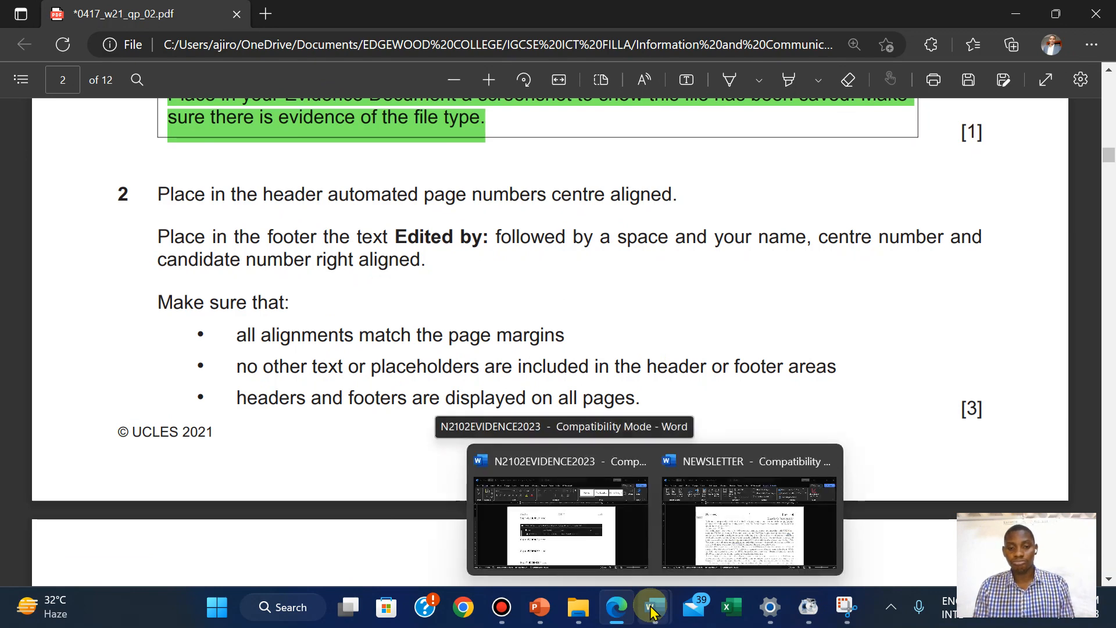
left_click(703, 572)
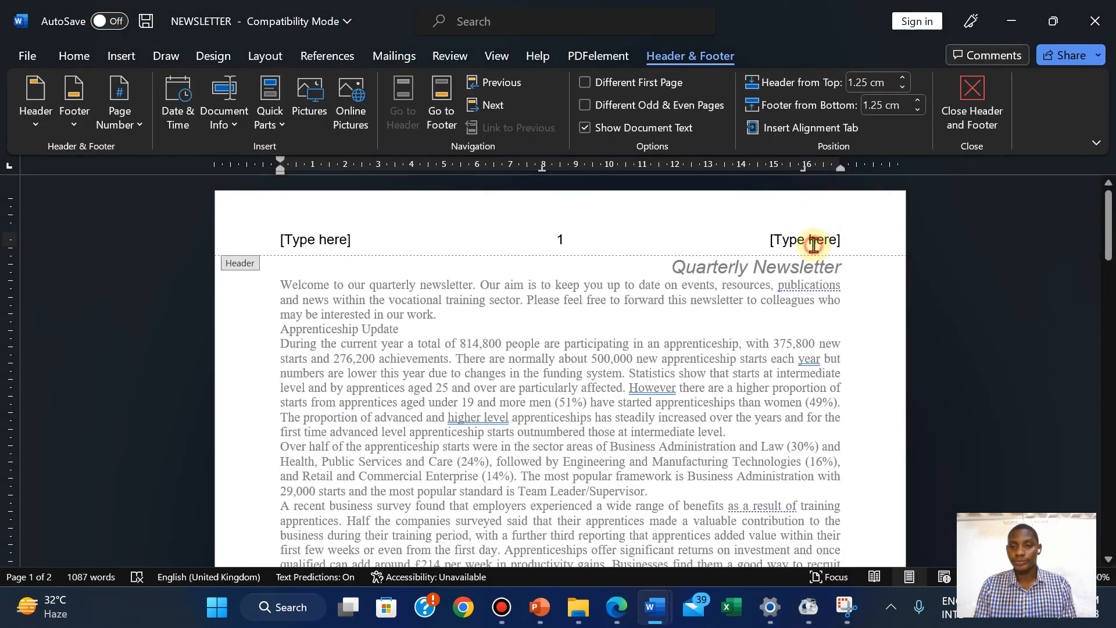
left_click(813, 245)
key("Delete")
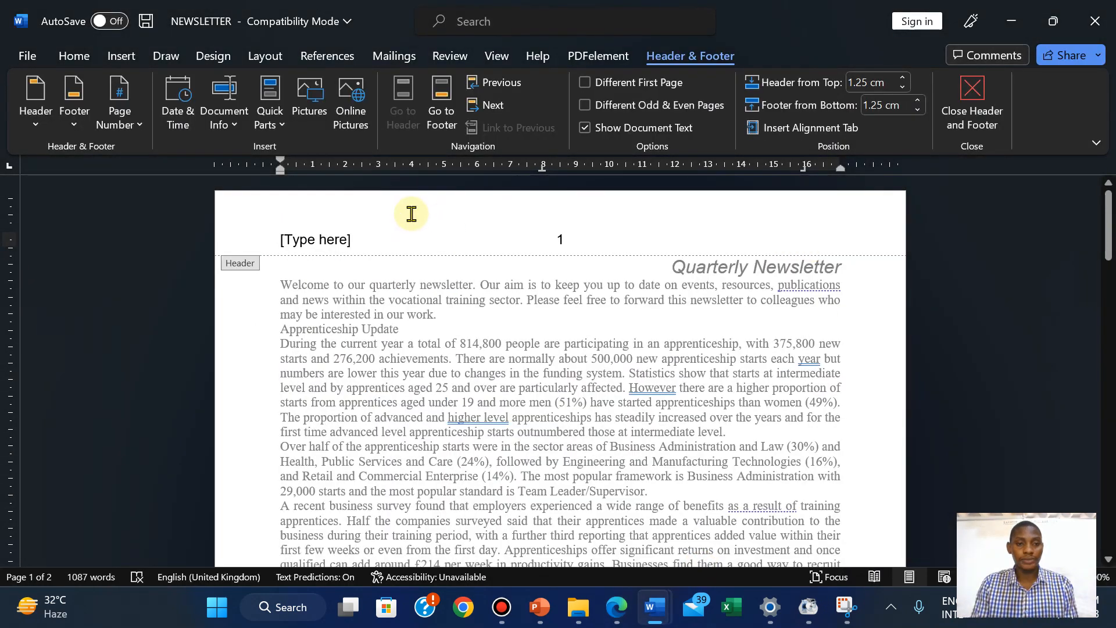
left_click(324, 240)
key("Delete")
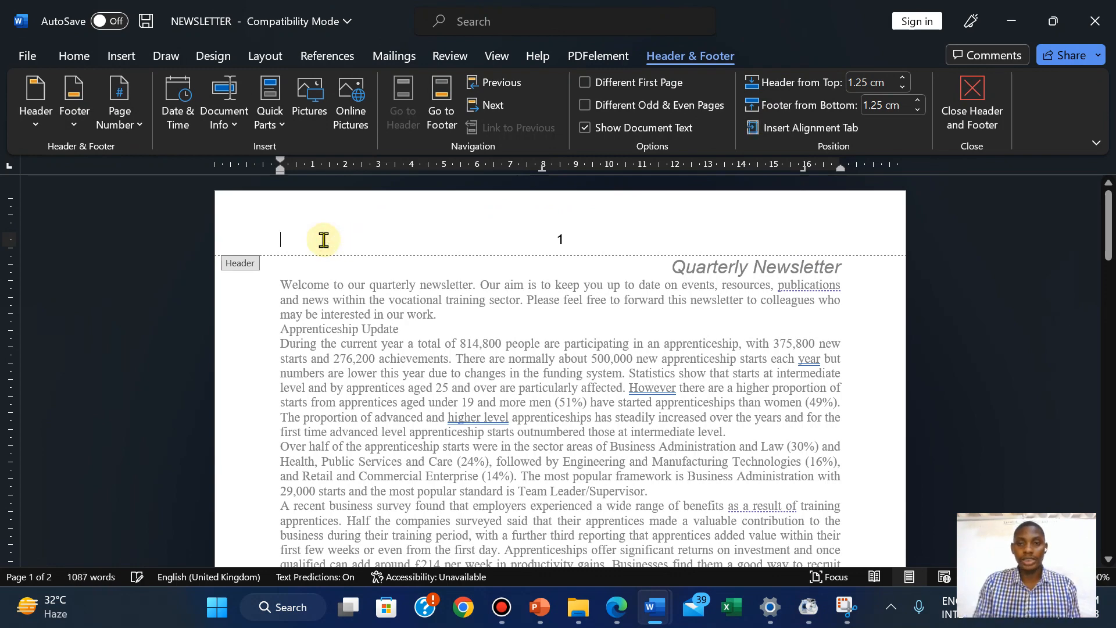
left_click(961, 108)
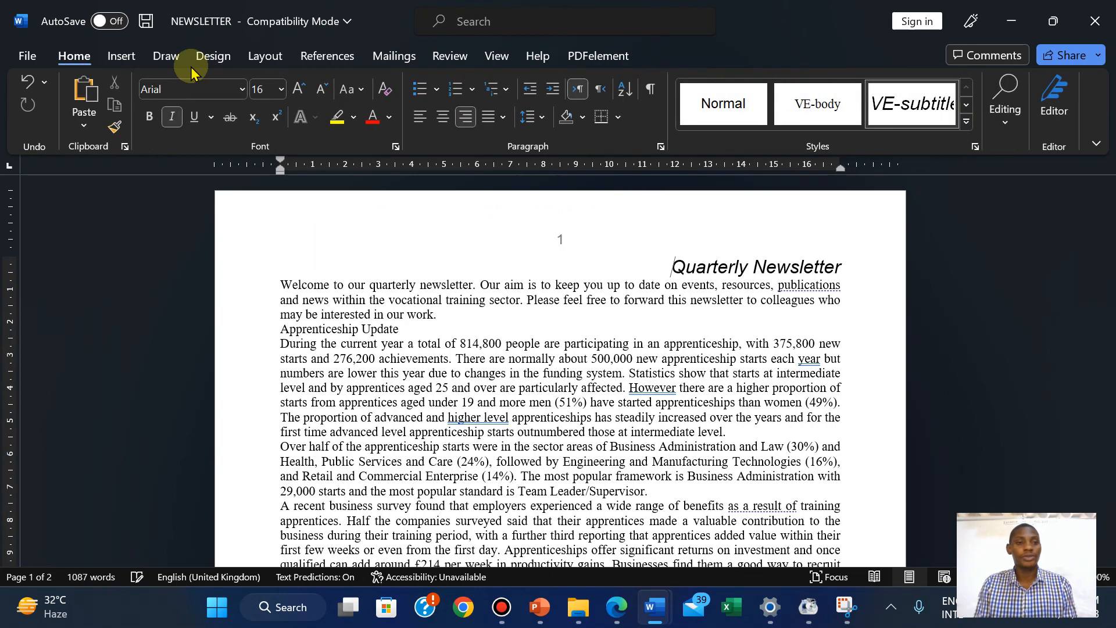
left_click(121, 56)
Insert a Blank (Three Columns) footer into NEWSLETTER, then switch to the exam paper
left_click(767, 106)
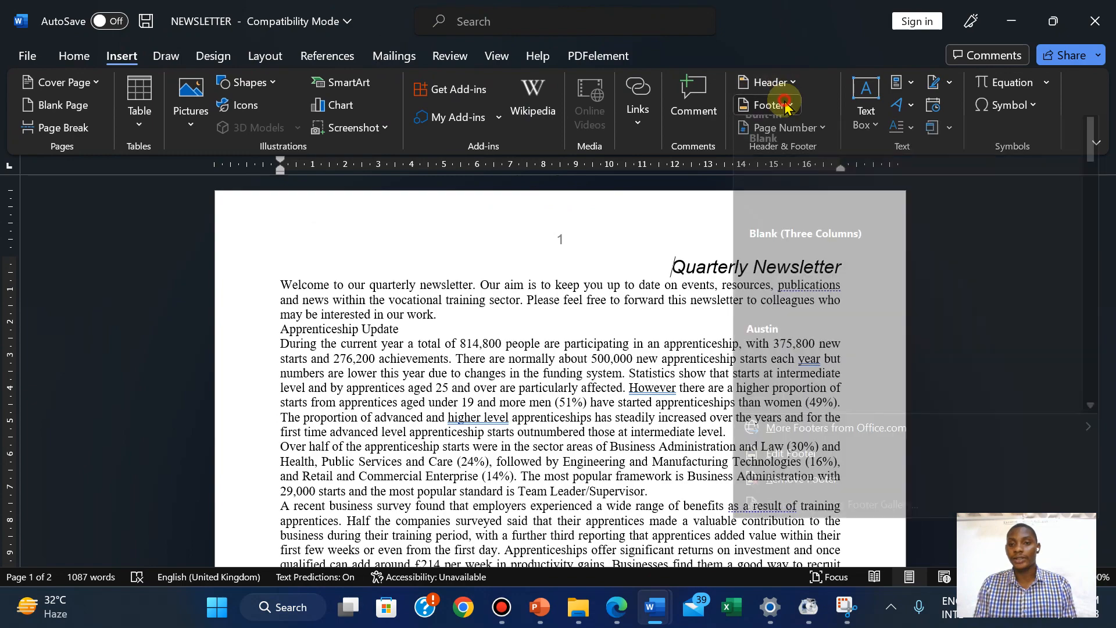
left_click(589, 333)
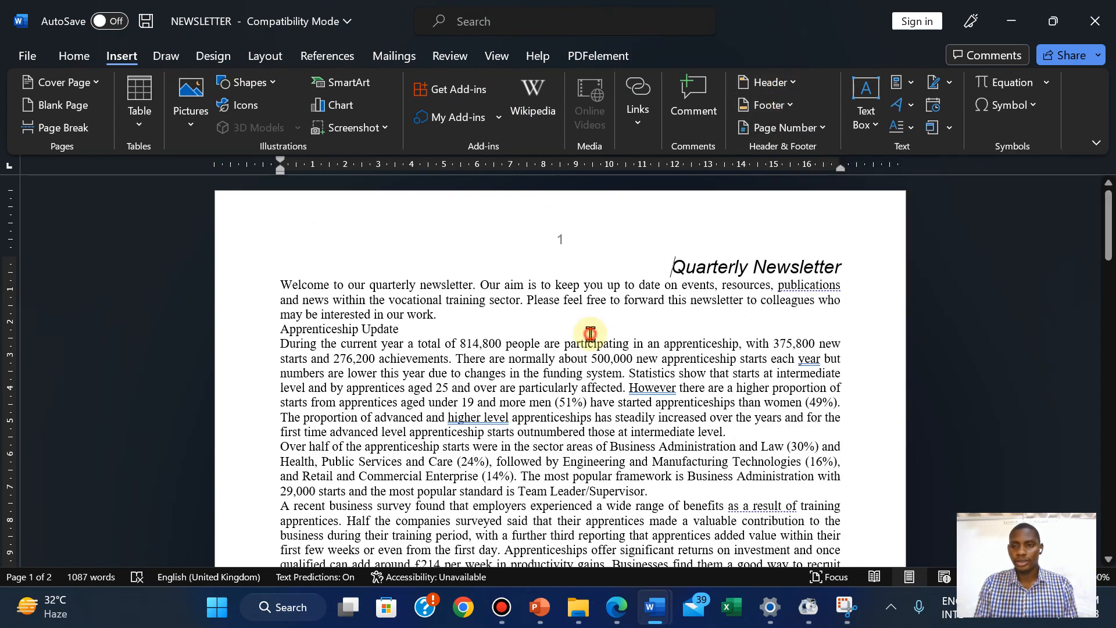
left_click_drag(1108, 223, 1075, 154)
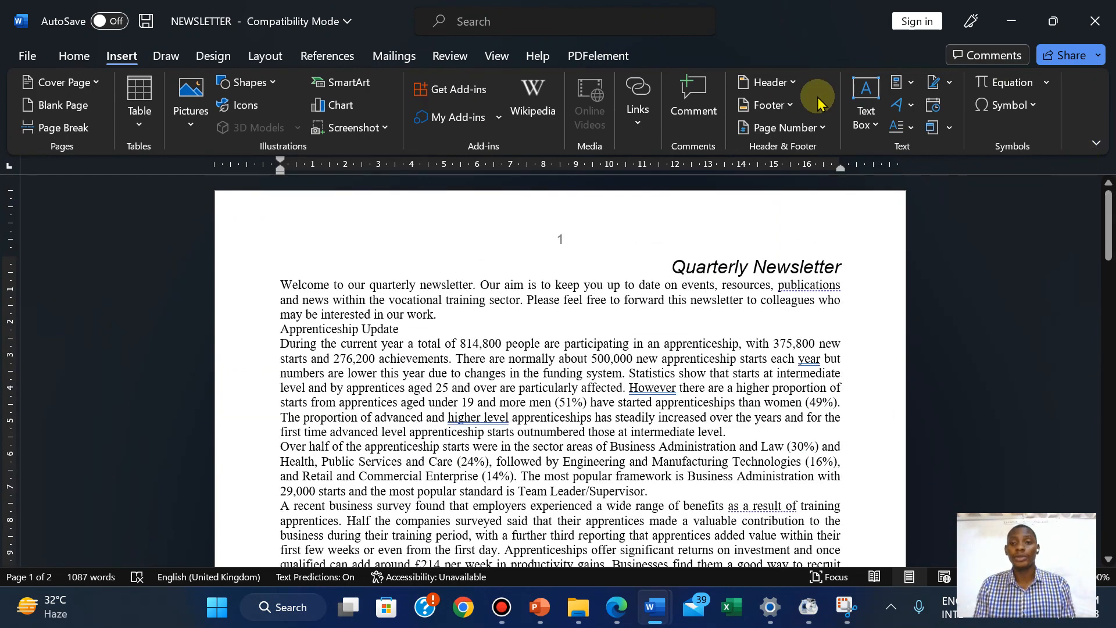
left_click(777, 109)
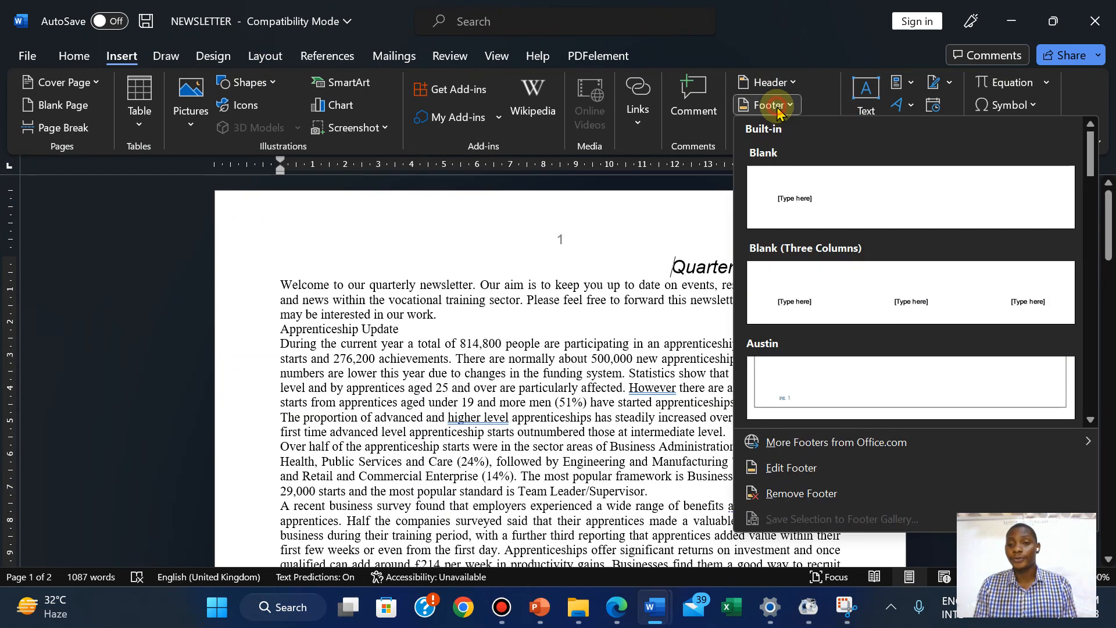
left_click(872, 294)
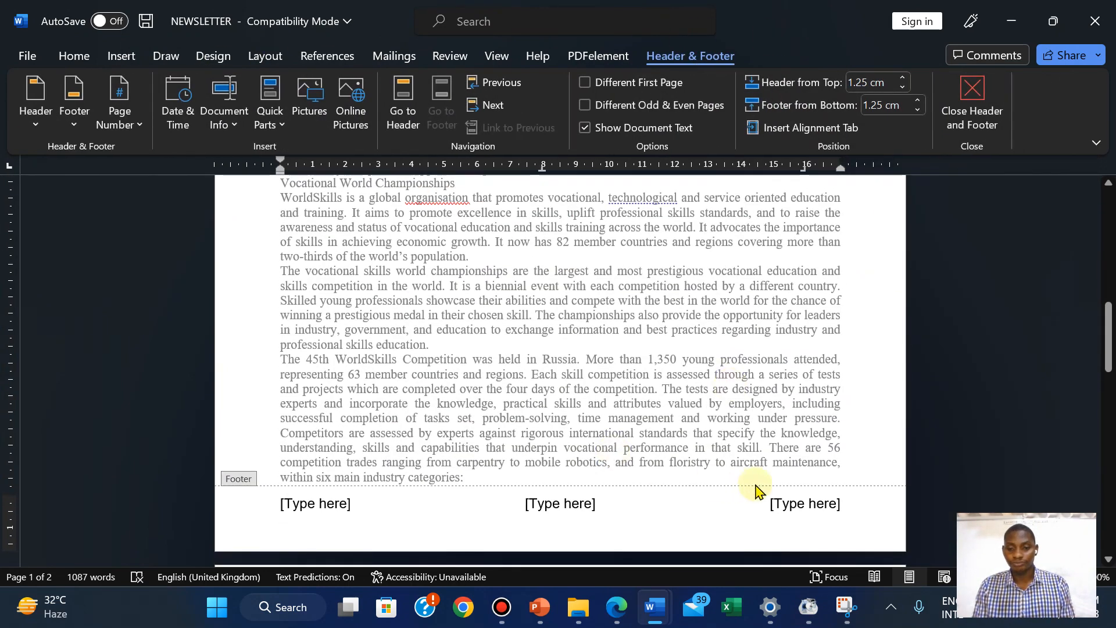
left_click(615, 607)
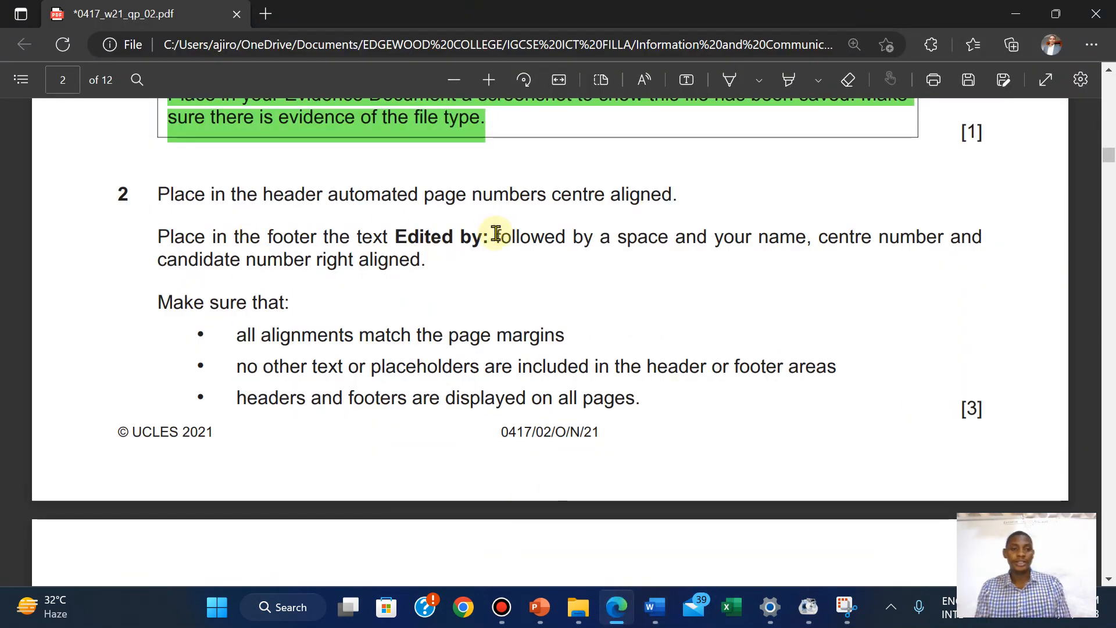
Copy the words 'Edited by:' from the step 2 instruction in the PDF
left_click_drag(399, 235, 490, 238)
key("ctrl+c")
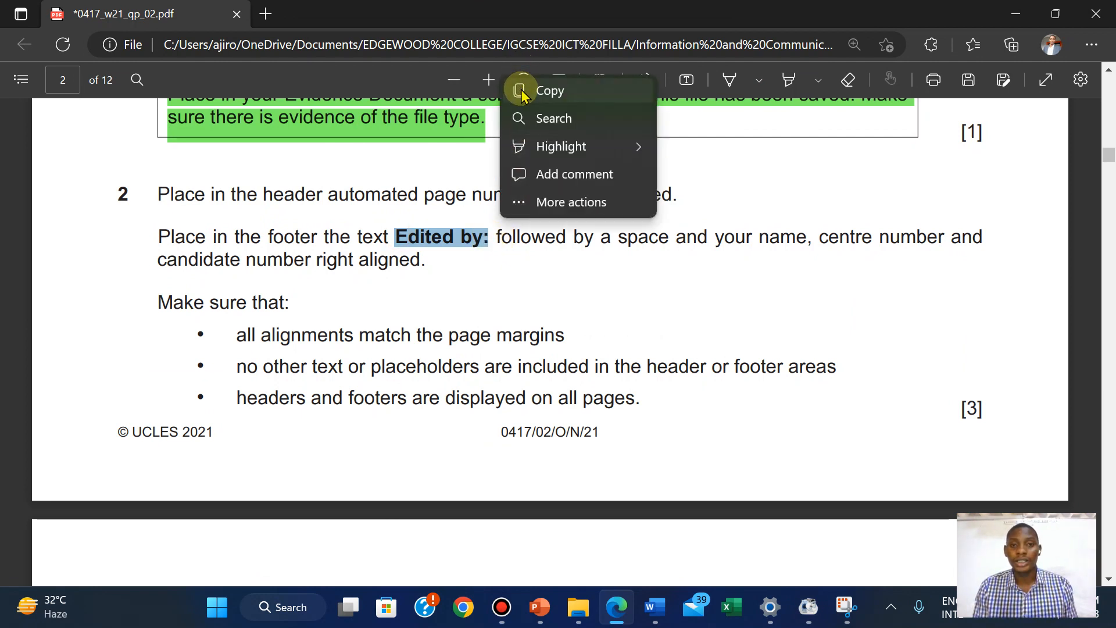
left_click(522, 92)
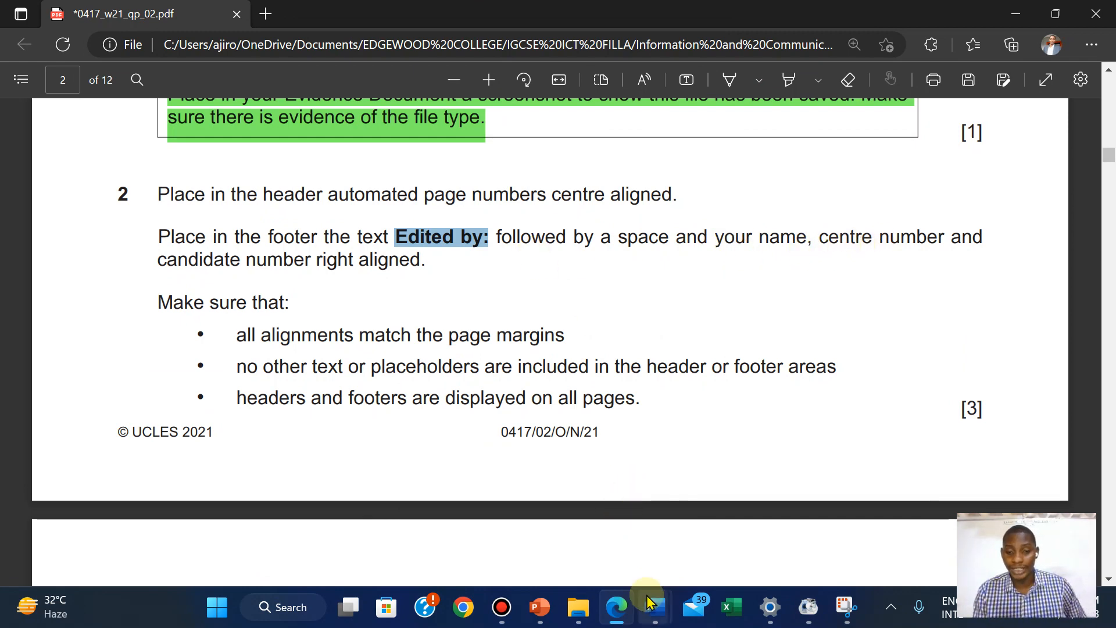
Replace the right footer placeholder with 'Edited by:' plus the candidate's name and numbers, then close the footer
mouse_move(654, 605)
left_click(719, 516)
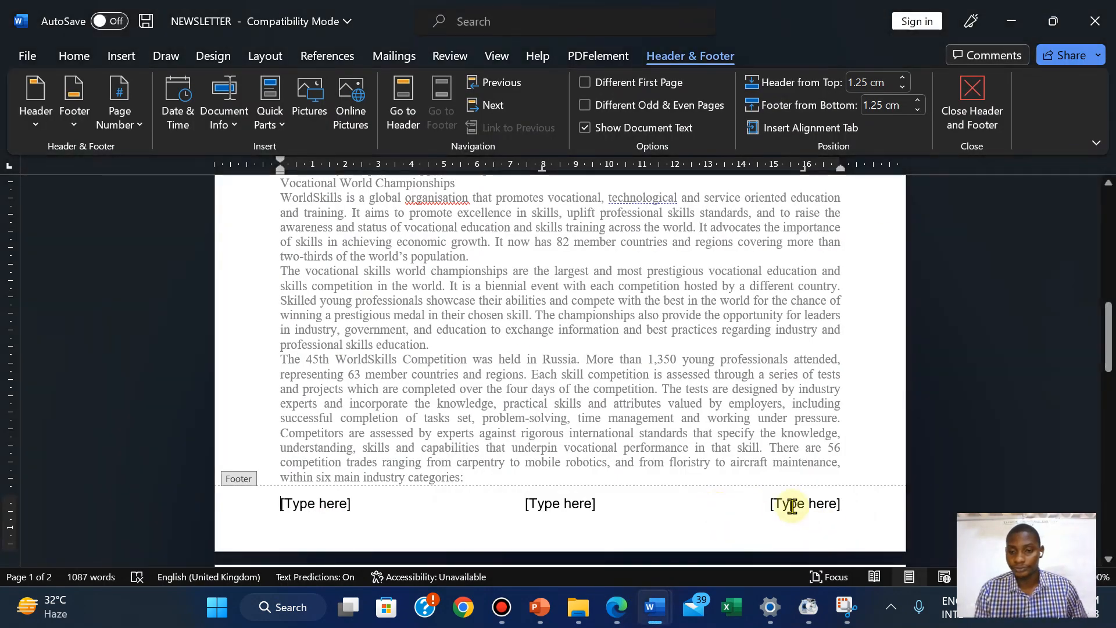
left_click(780, 502)
right_click(781, 502)
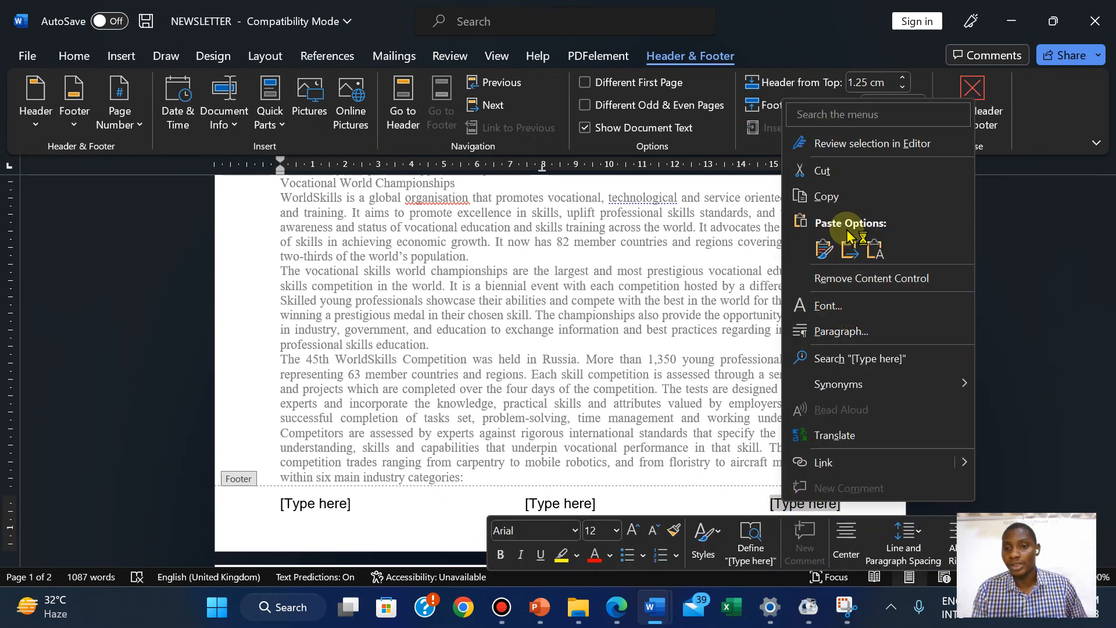
left_click(875, 248)
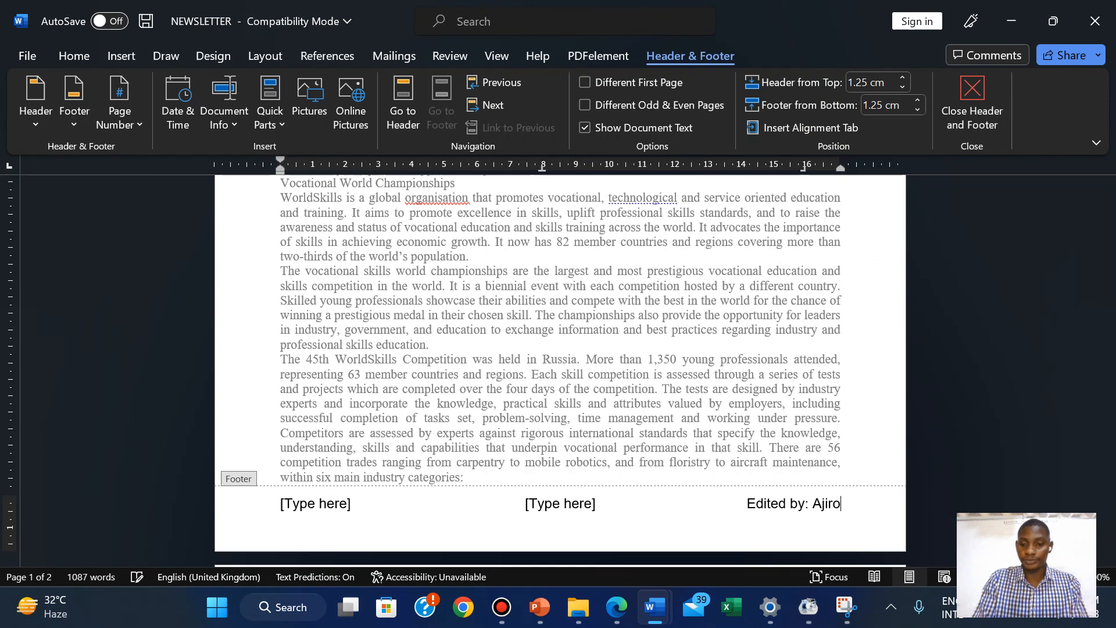
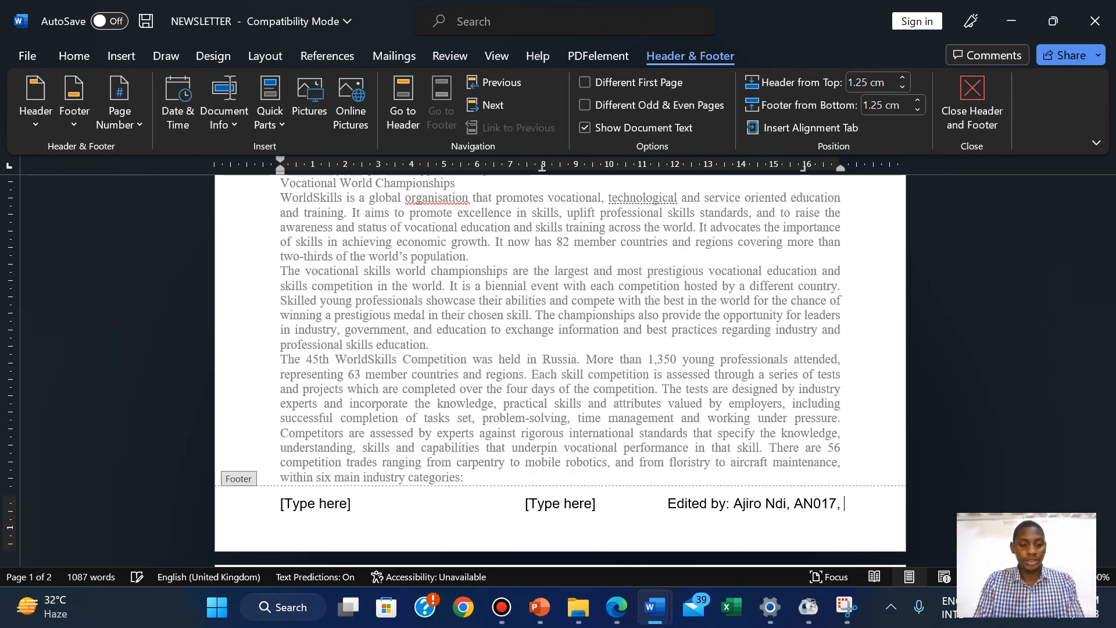
type(" 2023")
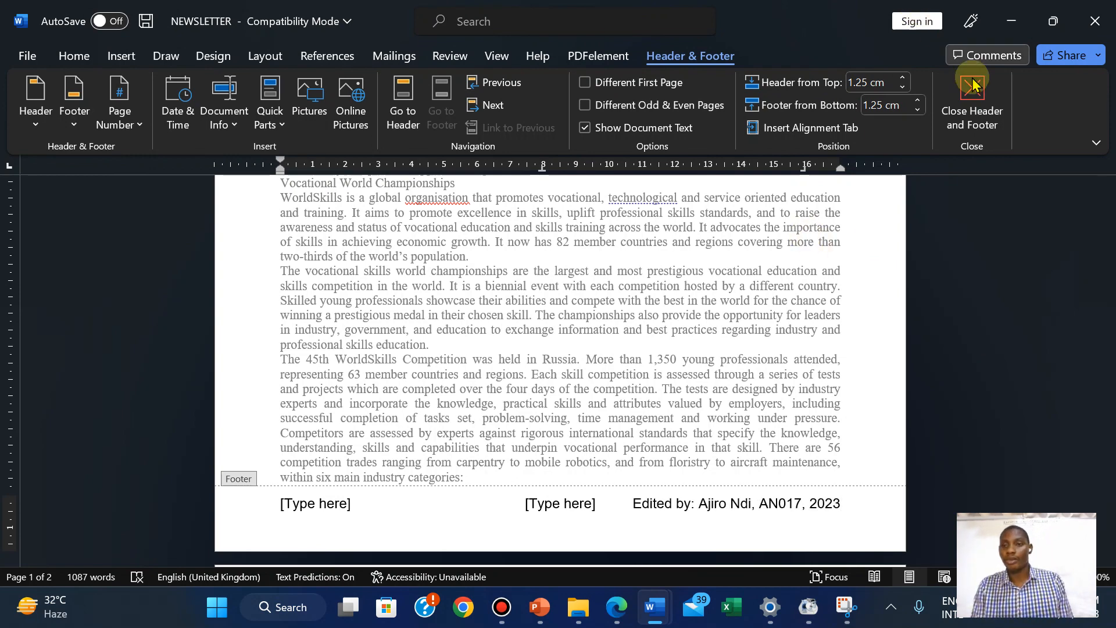
left_click(972, 102)
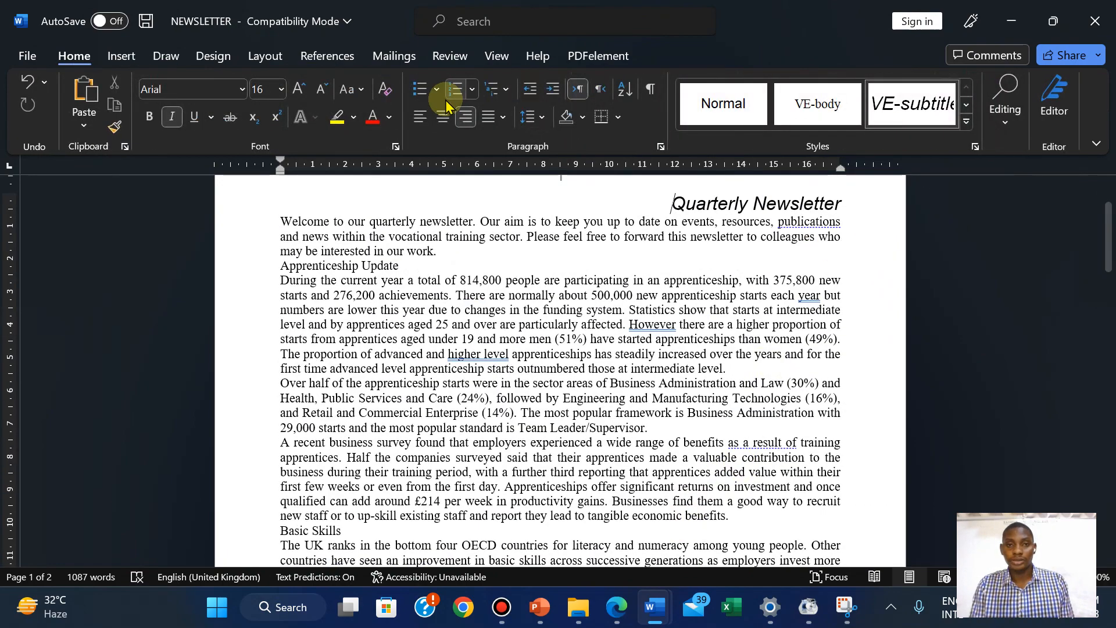
Return to the exam paper PDF and clear the text selection at question 2
left_click(618, 608)
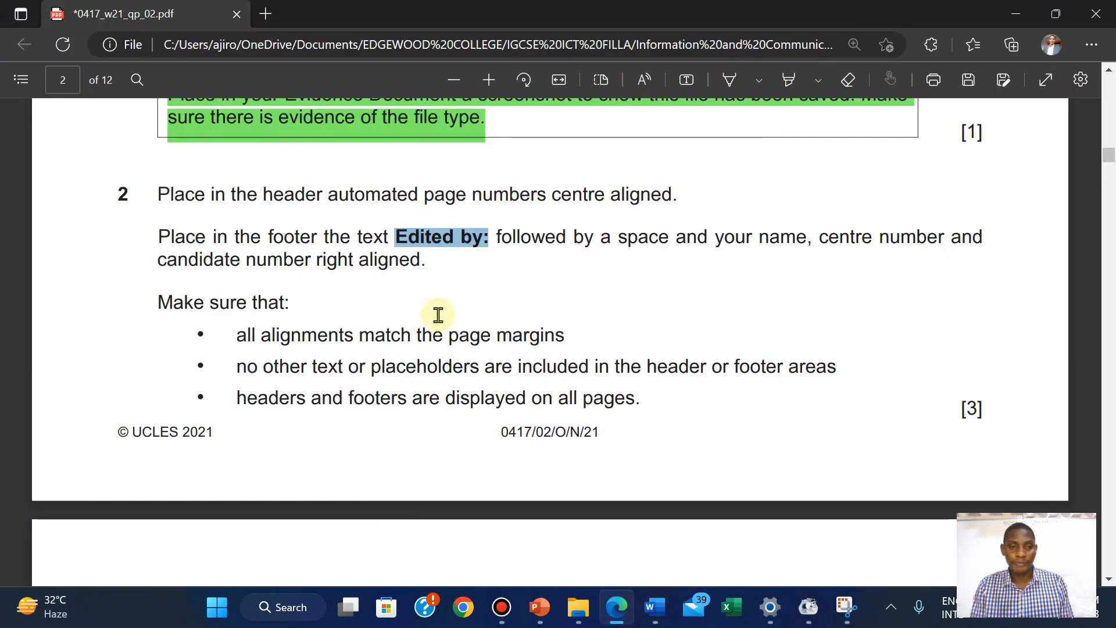
left_click(260, 278)
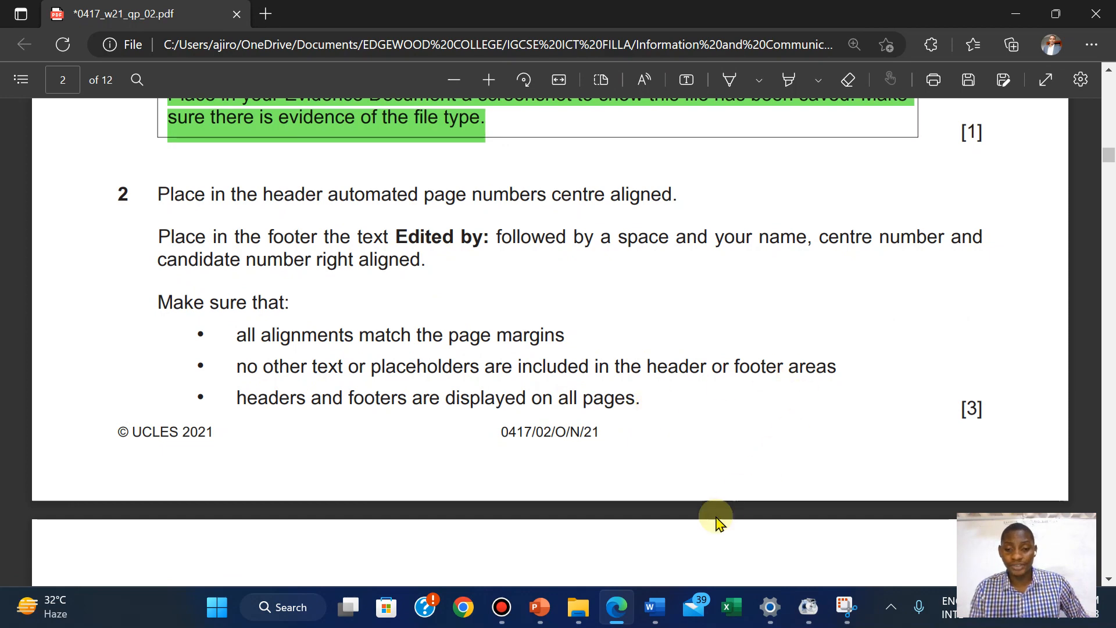
Back in NEWSLETTER, turn the View gridlines on and then off again
mouse_move(652, 606)
left_click(705, 540)
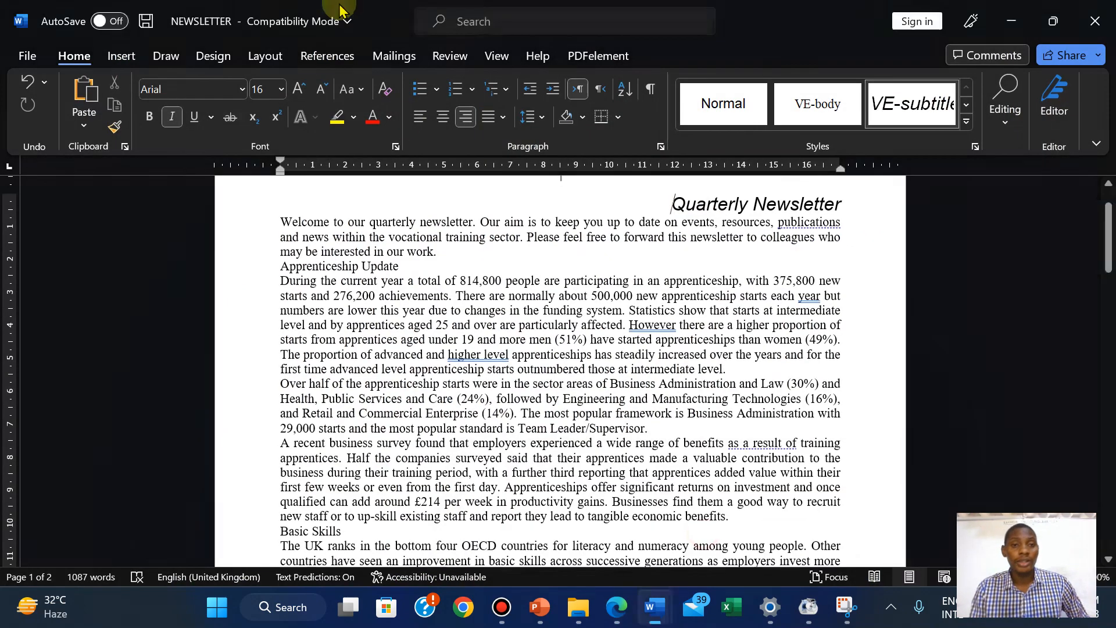
left_click(498, 56)
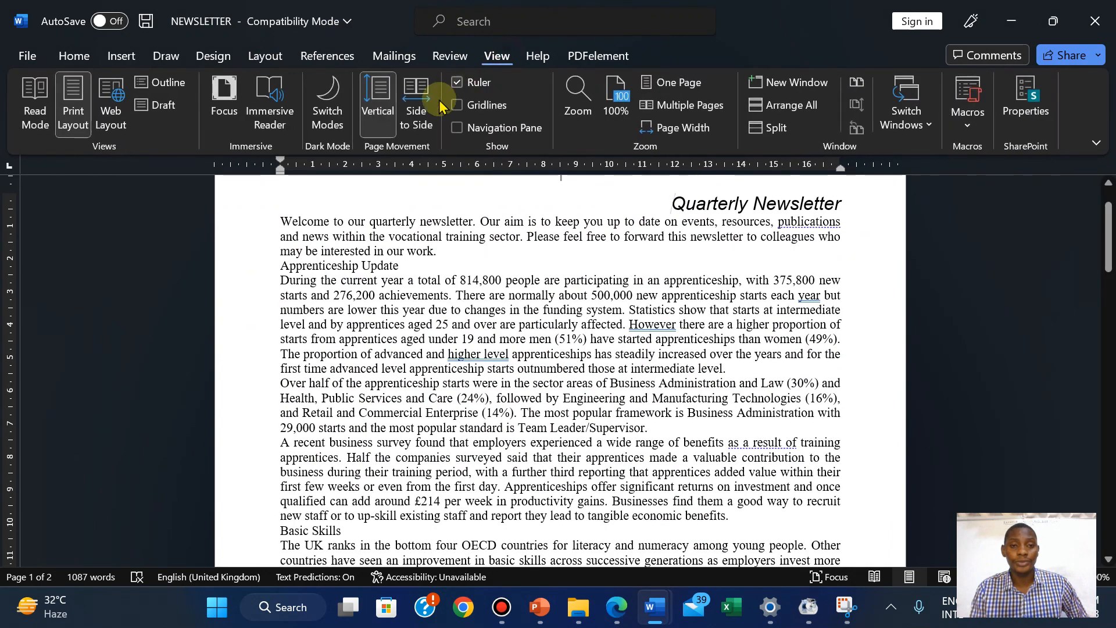
left_click(477, 115)
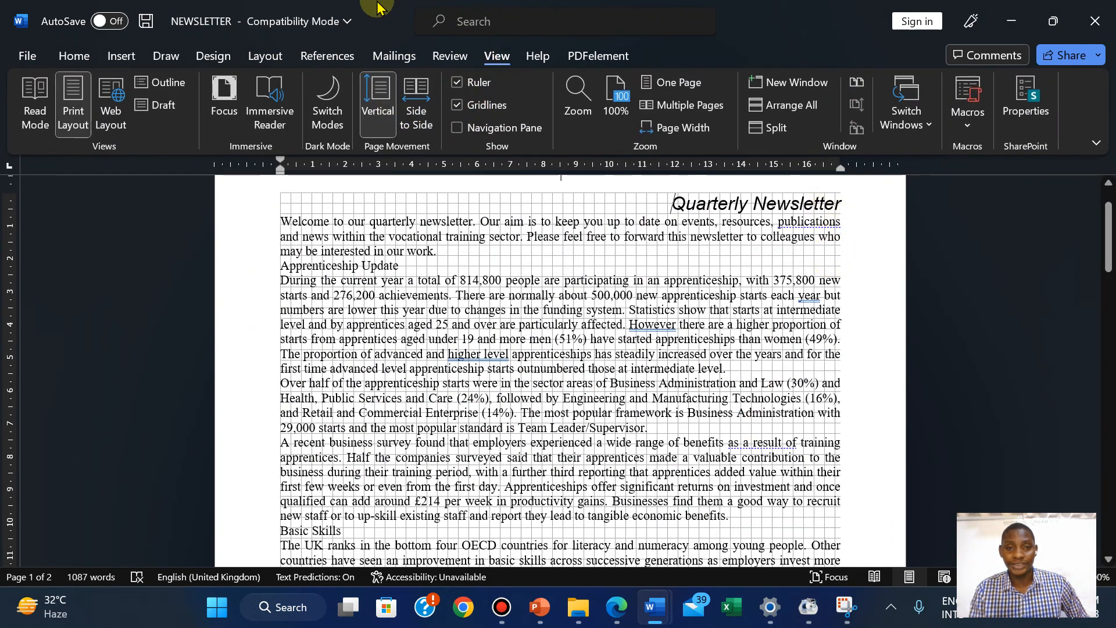
left_click(482, 106)
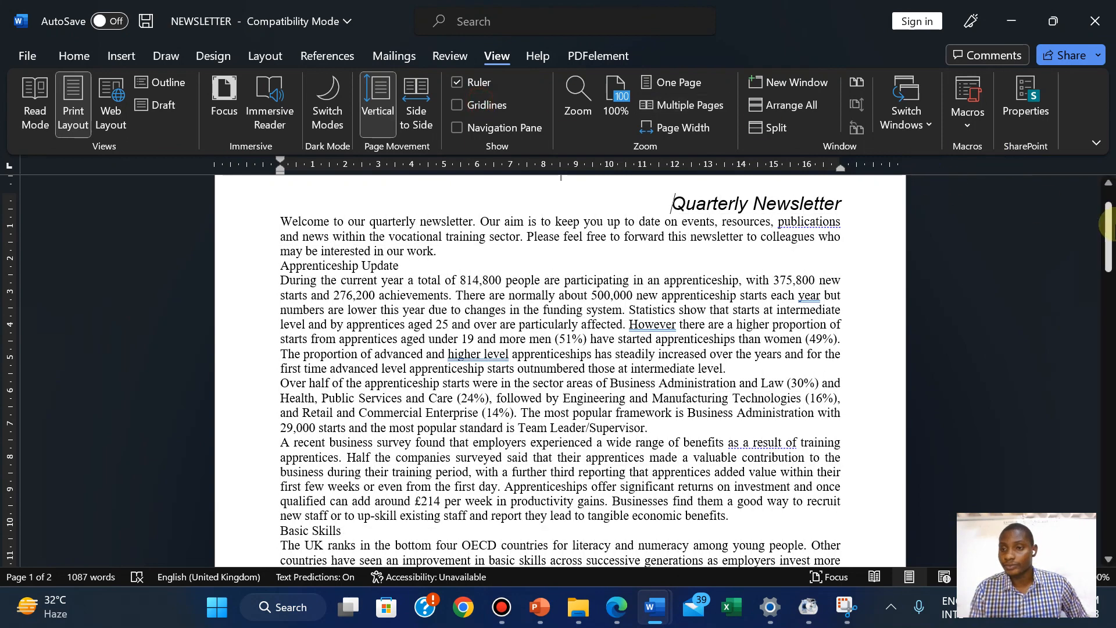
left_click(122, 53)
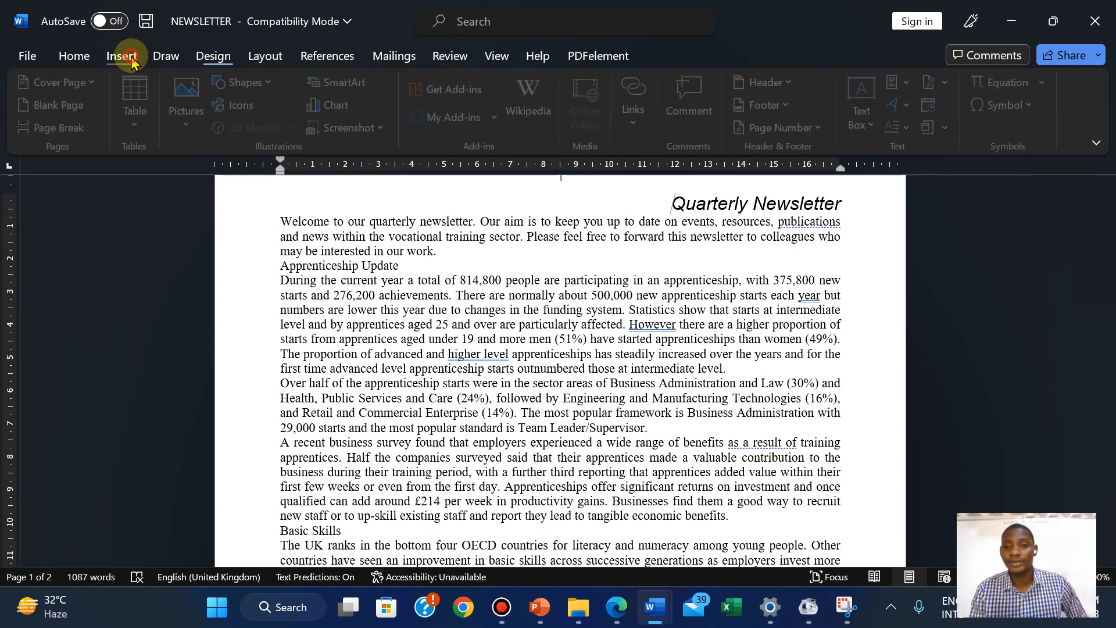
Delete the middle and left [Type here] footer placeholders, keeping only the 'Edited by:' line
left_click_drag(1108, 235, 1108, 375)
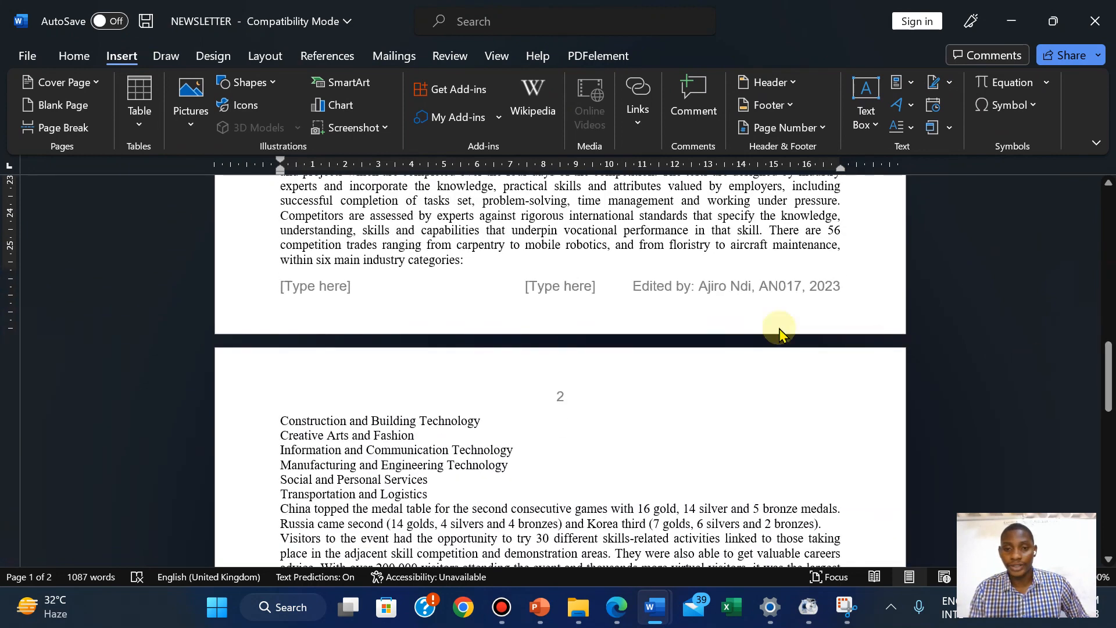
double_click(698, 293)
left_click(554, 288)
key("Delete")
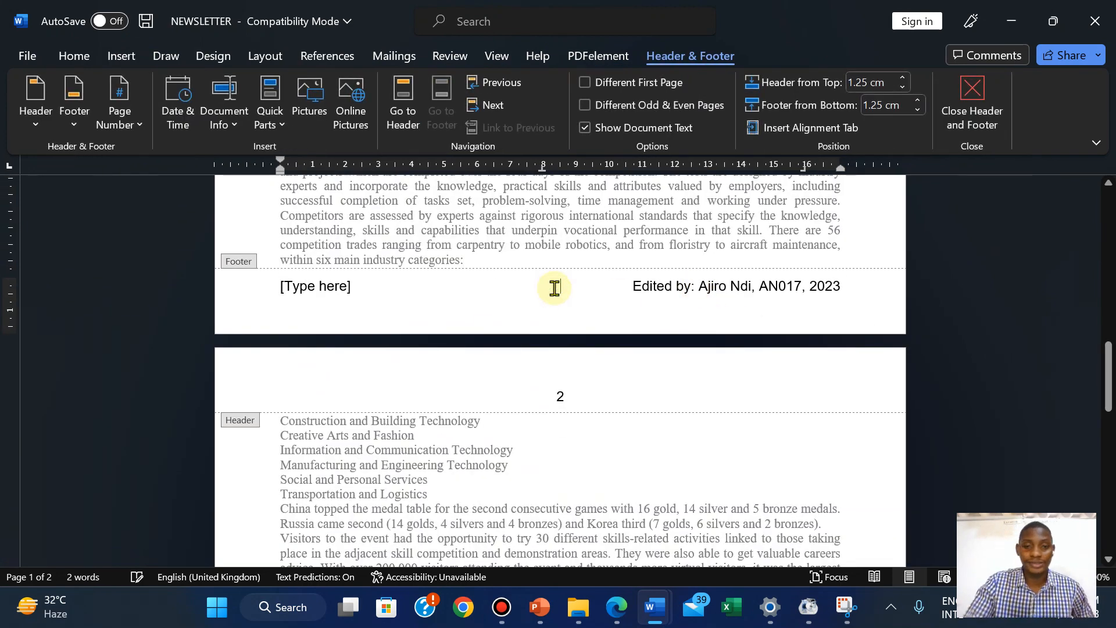
left_click(310, 292)
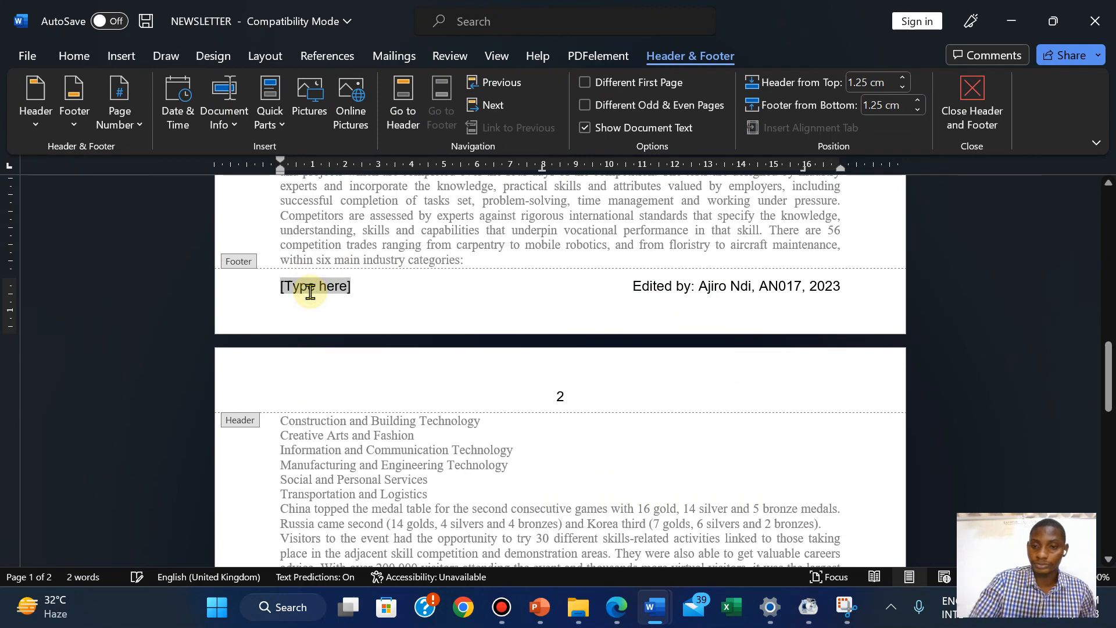
key("Delete")
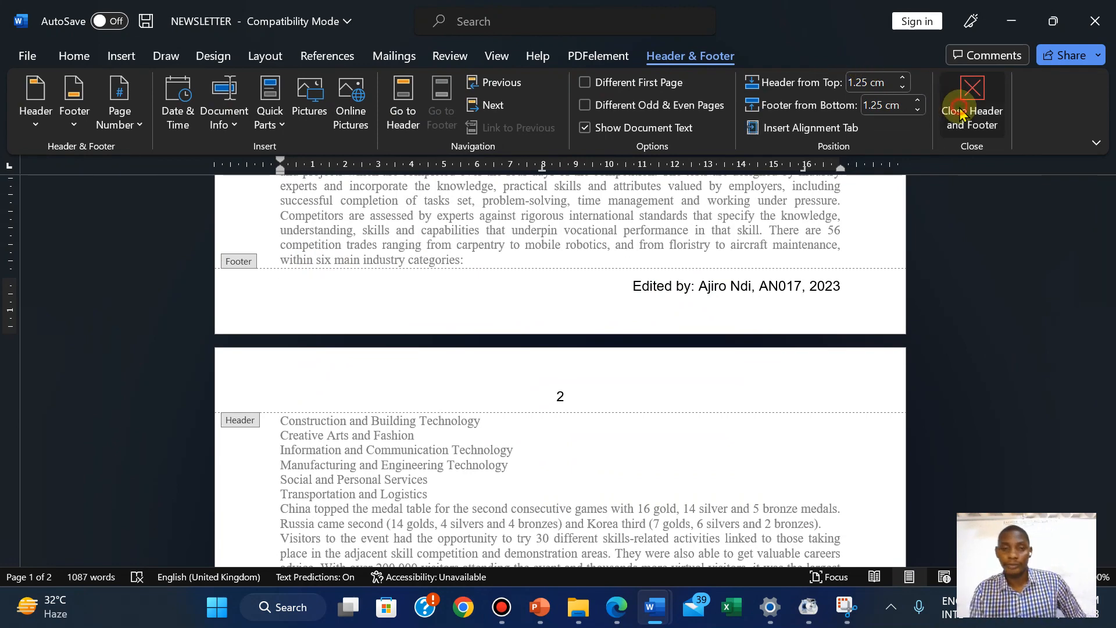
left_click(962, 113)
Highlight all of exam question 2 in green in the PDF
left_click(616, 607)
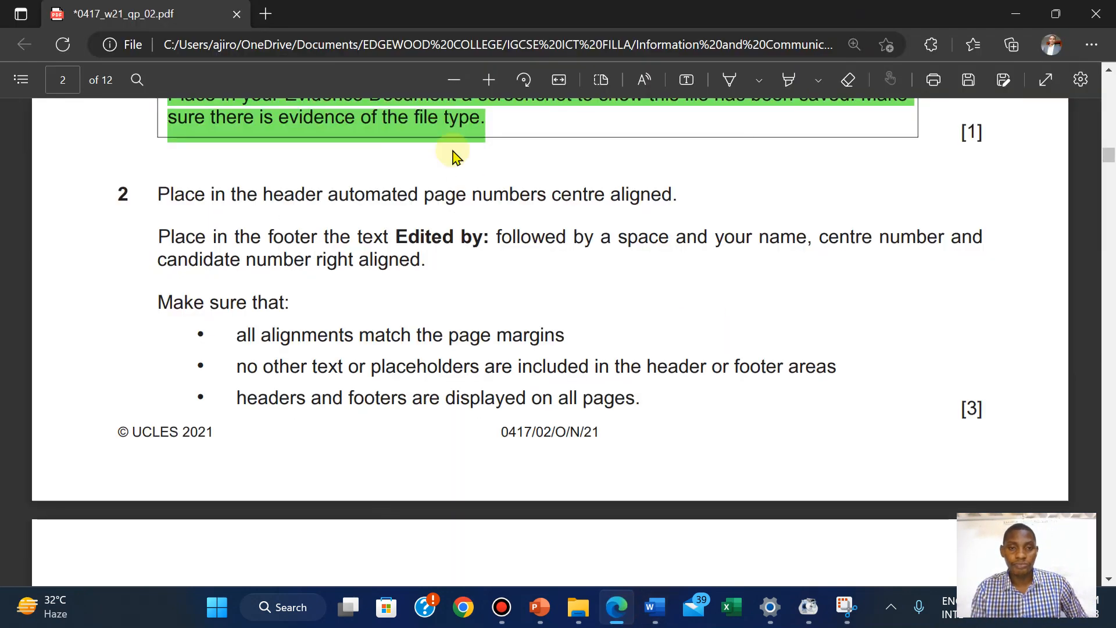
left_click_drag(156, 193, 986, 424)
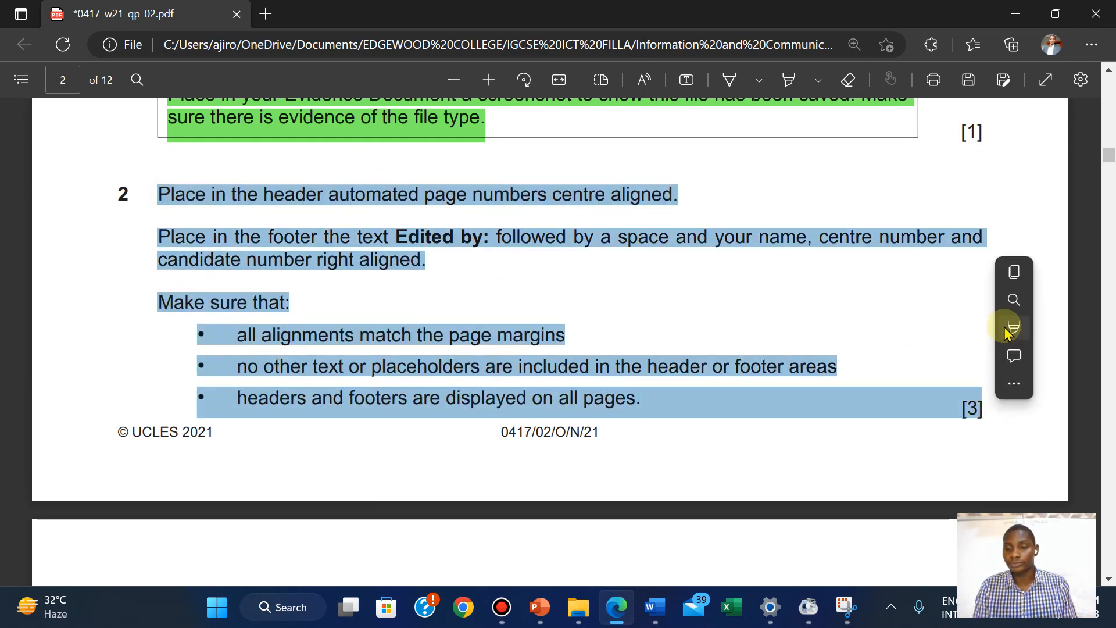
left_click(1014, 326)
left_click(864, 356)
Scroll down to question 3's VE-subhead style table on page 3
scroll(863, 360, "down", 9)
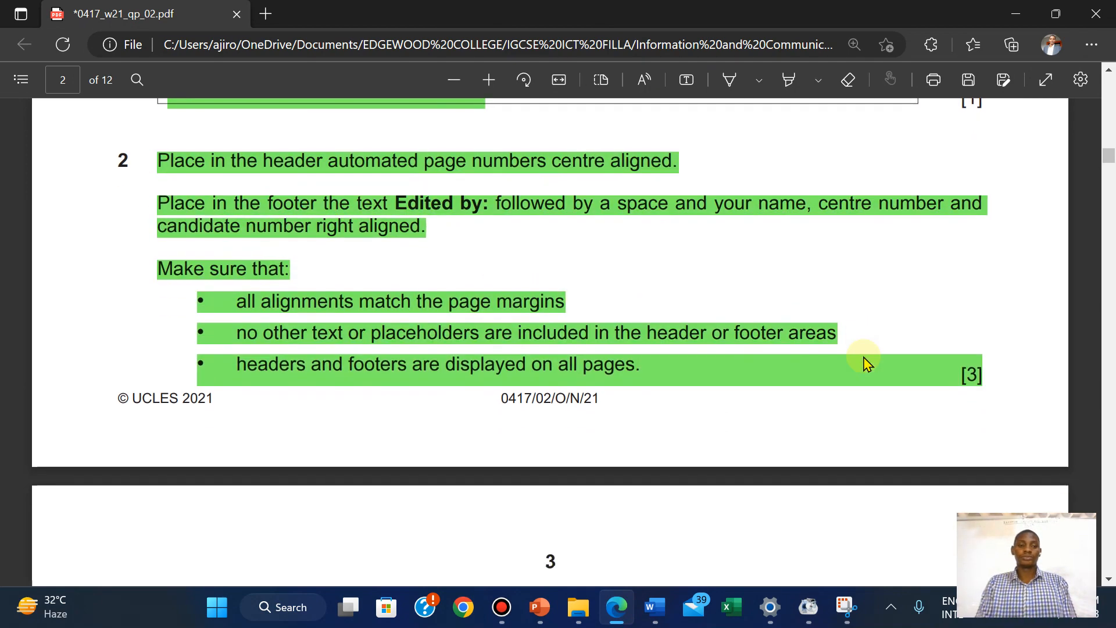
scroll(866, 364, "down", 2)
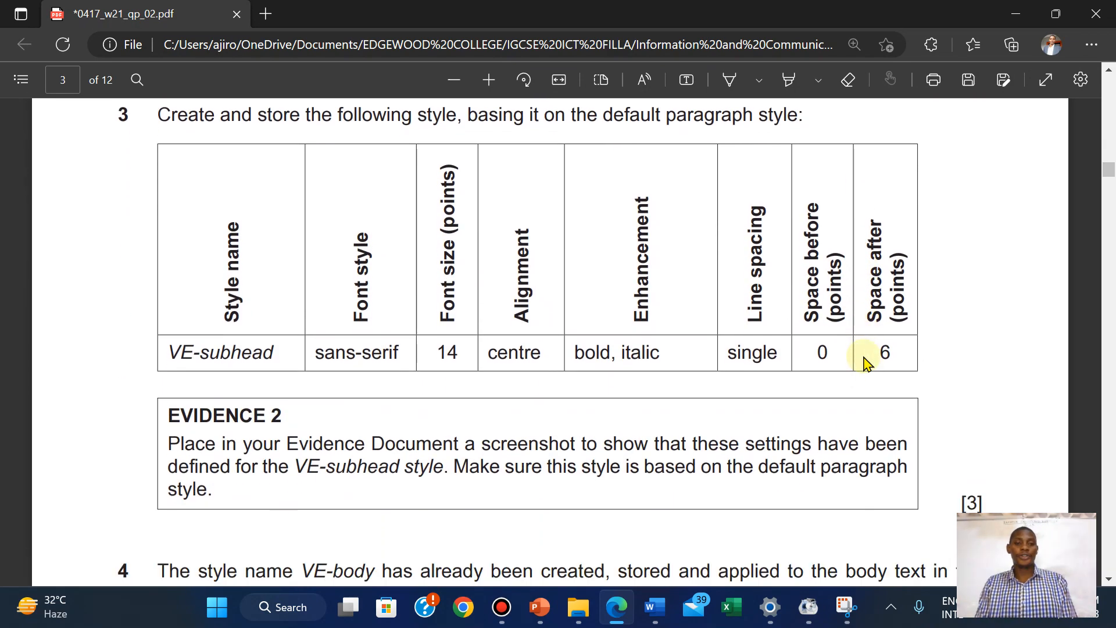
scroll(866, 363, "up", 1)
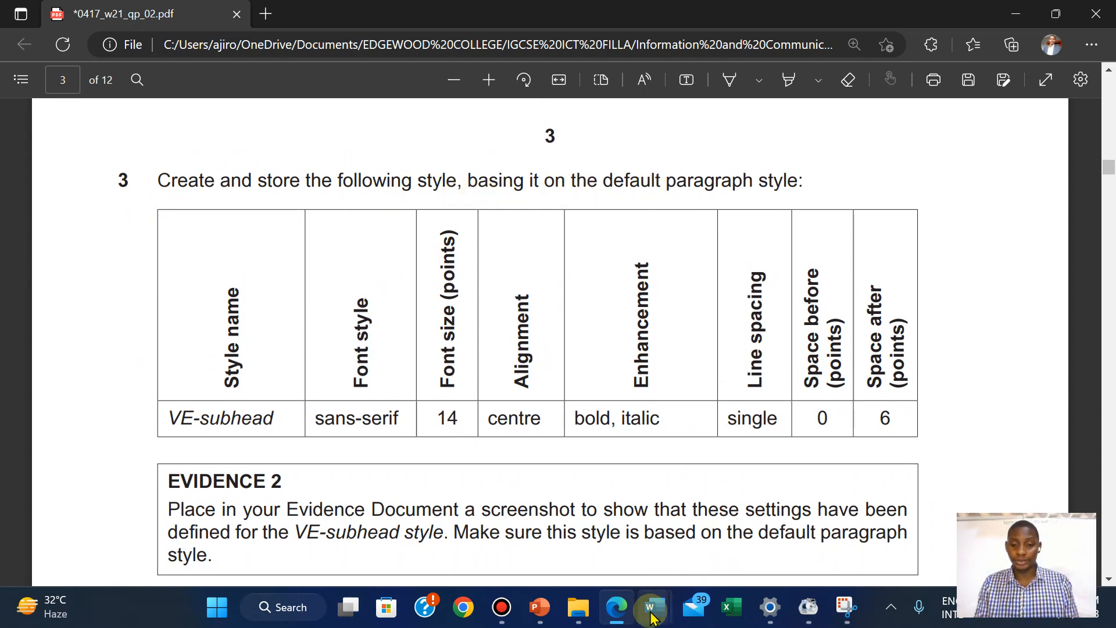
Return to NEWSLETTER and open the Styles pane listing Normal, VE-body, VE-subtitle and VE-title
mouse_move(656, 607)
left_click(738, 524)
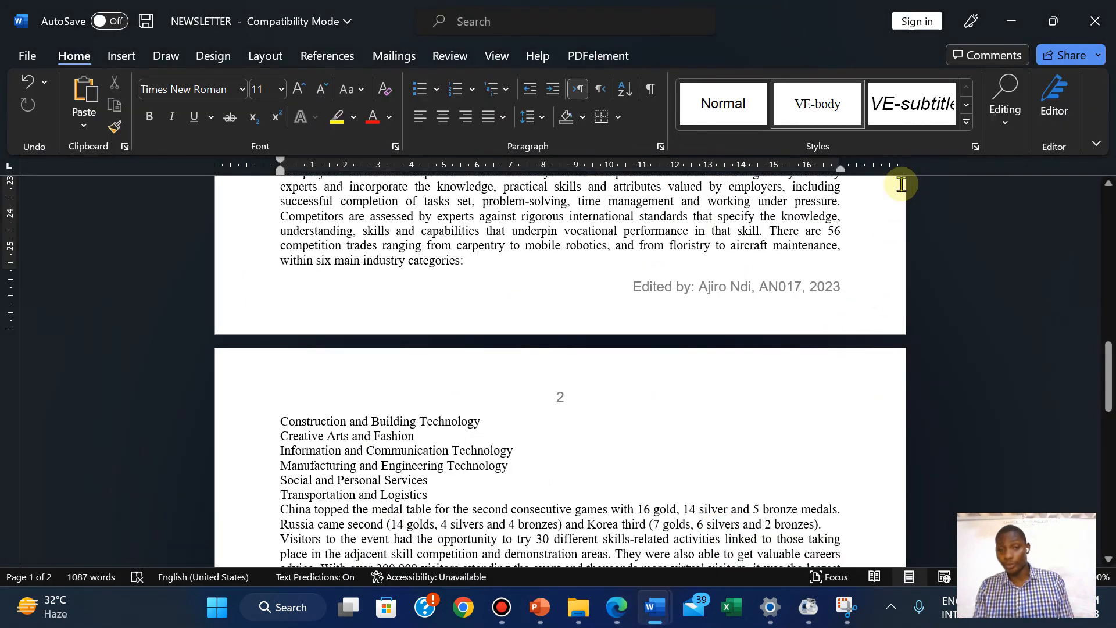
mouse_move(575, 8)
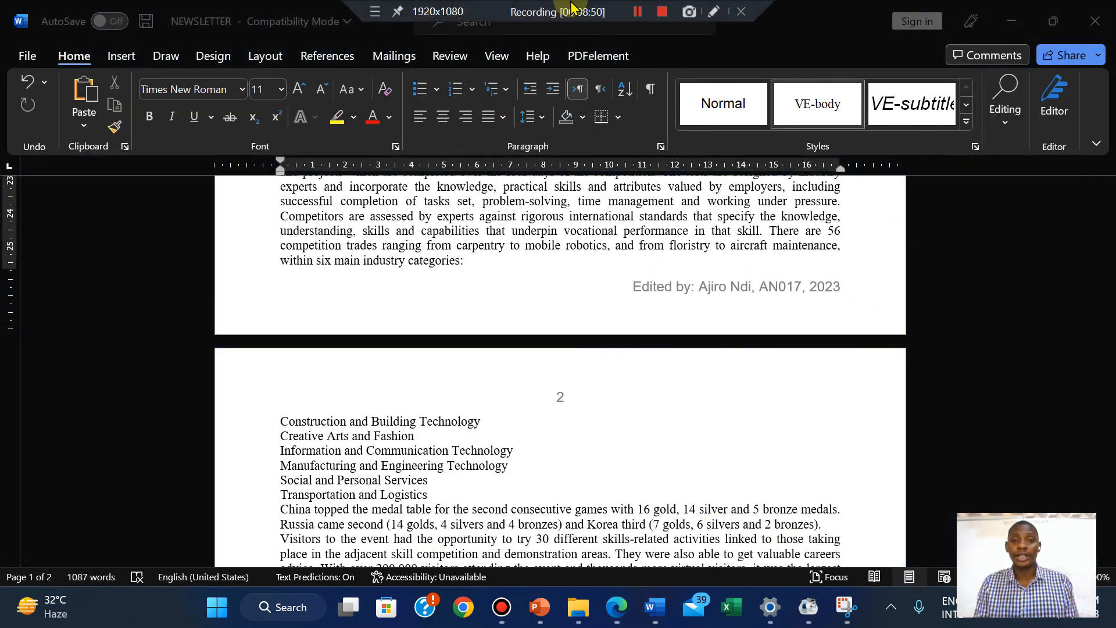
left_click(638, 12)
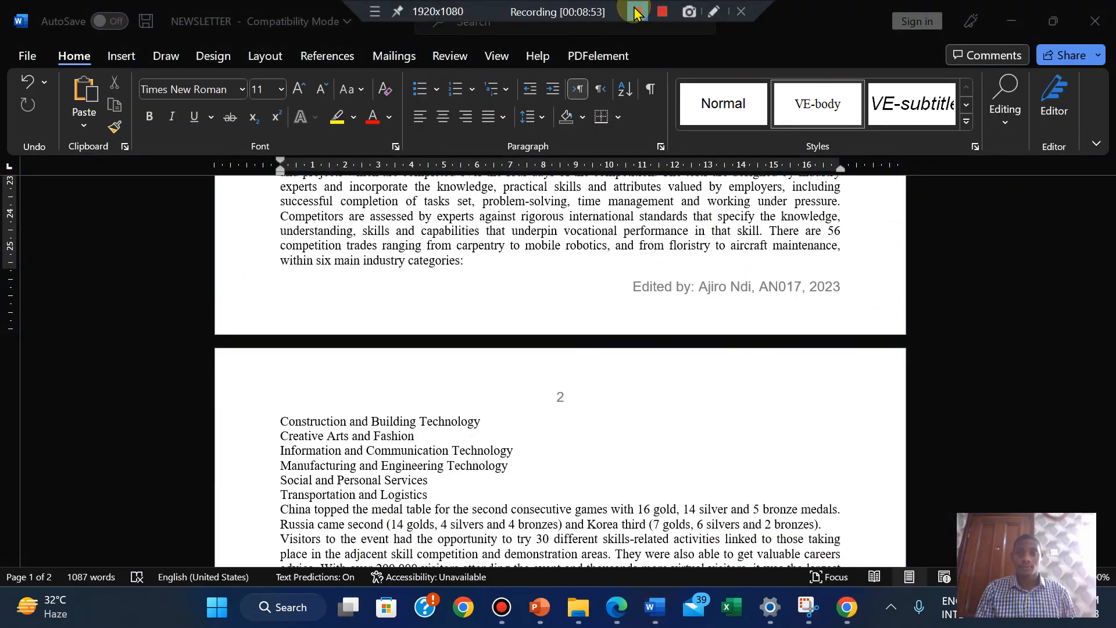
left_click(952, 255)
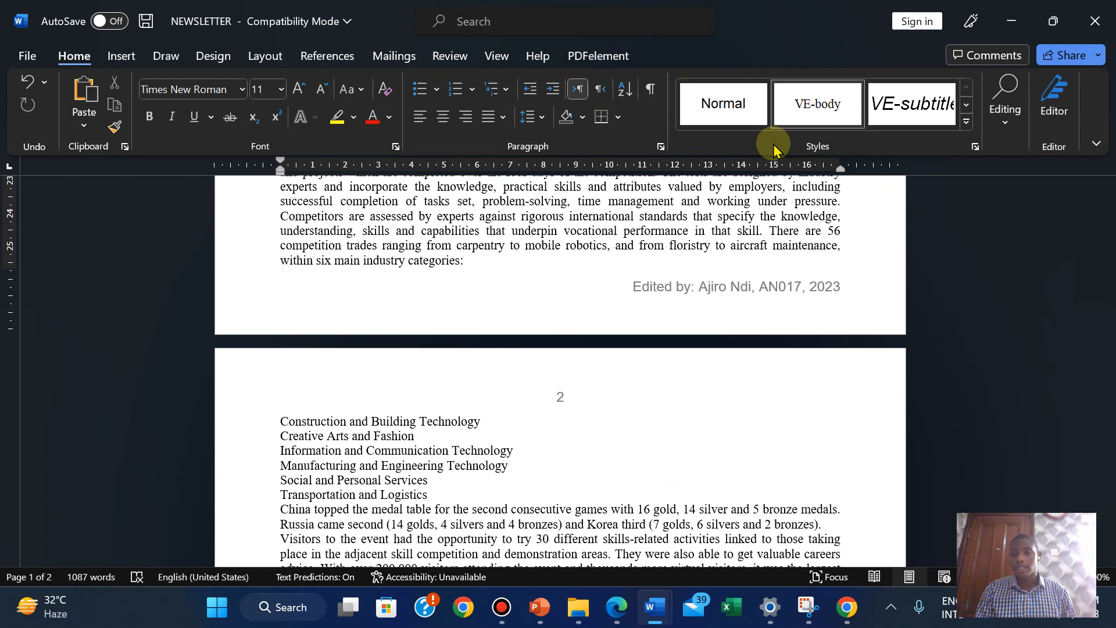
left_click(974, 147)
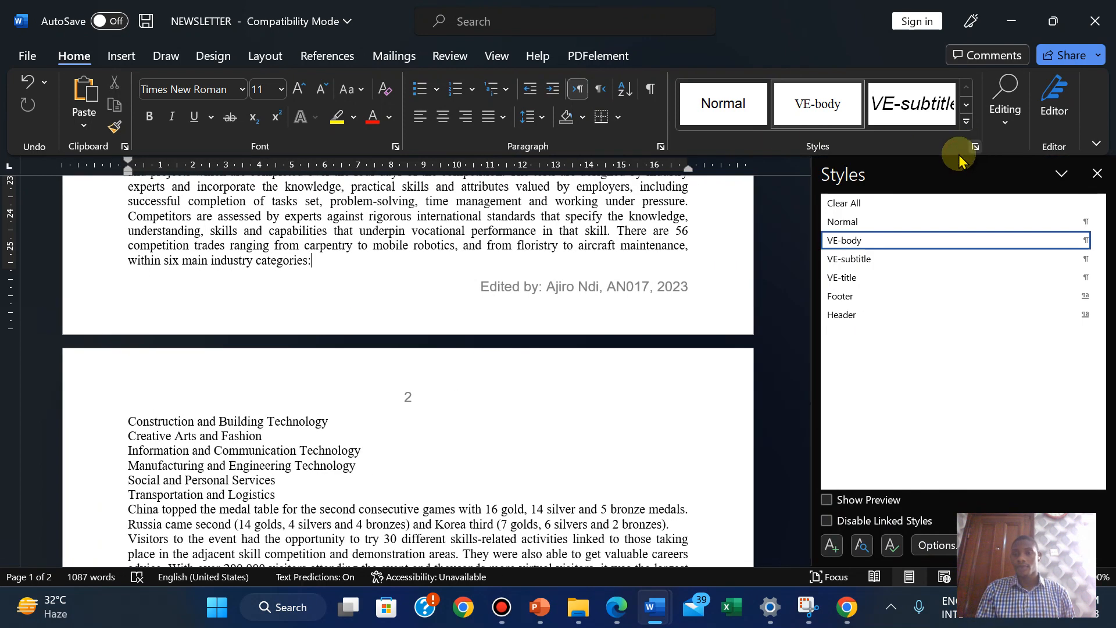
left_click_drag(813, 318, 929, 320)
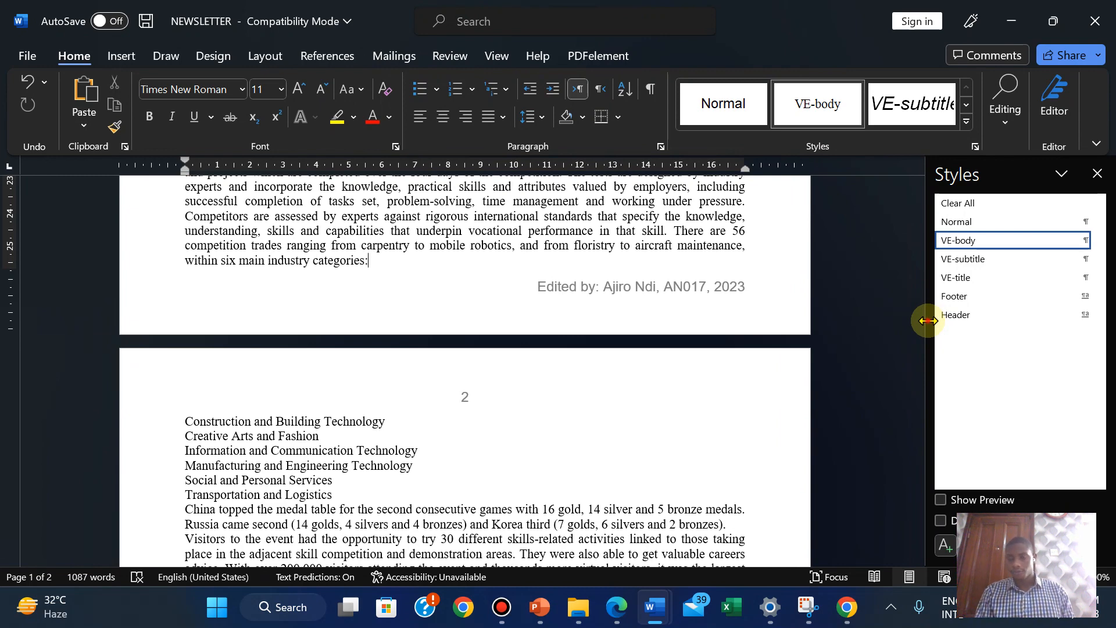
left_click_drag(928, 321, 744, 337)
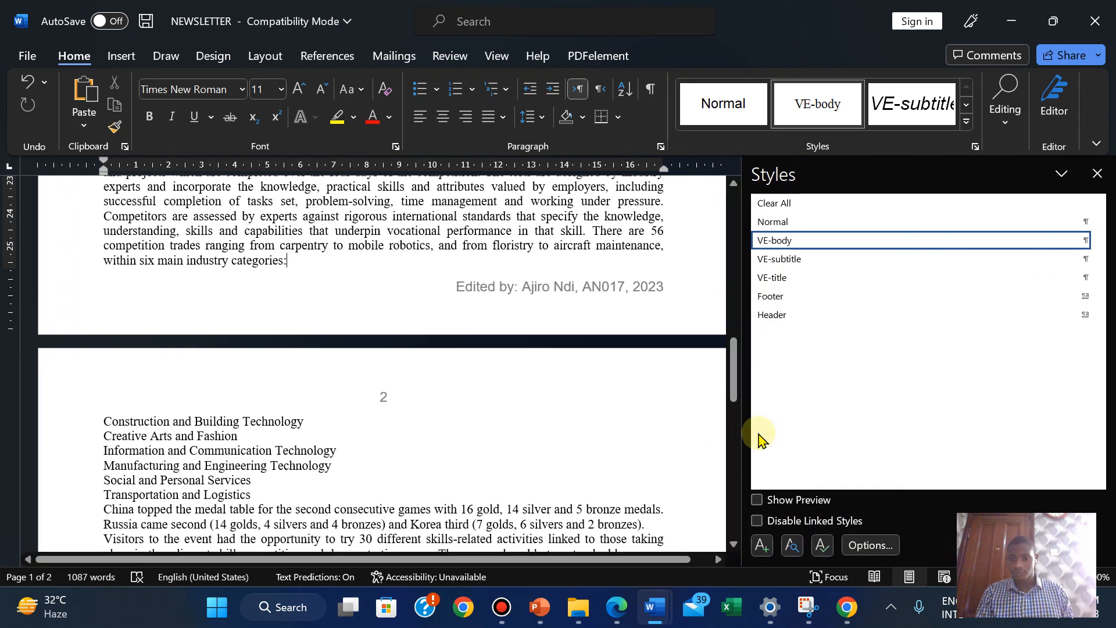
Start a new style and name it VE-subhead, copying the name from the exam paper
left_click(760, 547)
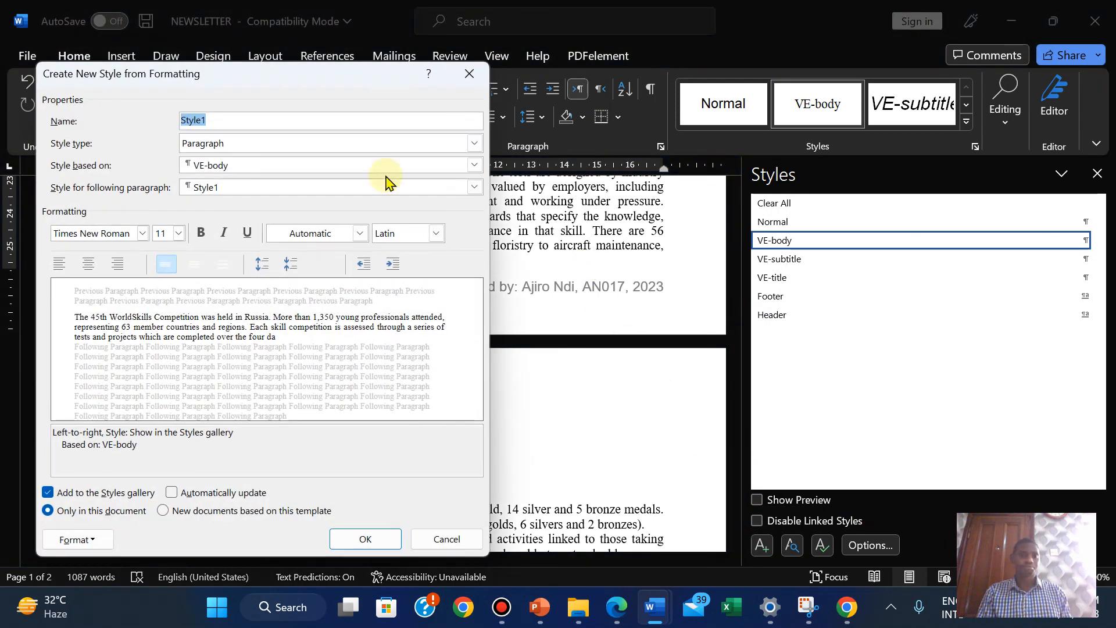
left_click(610, 621)
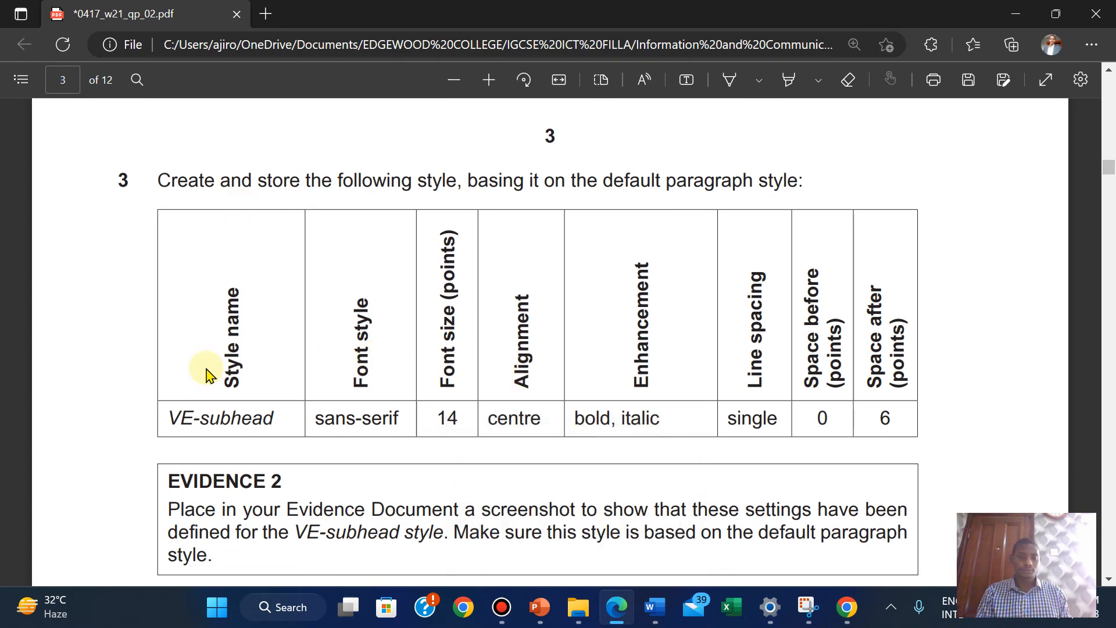
left_click_drag(167, 419, 271, 419)
key("ctrl+c")
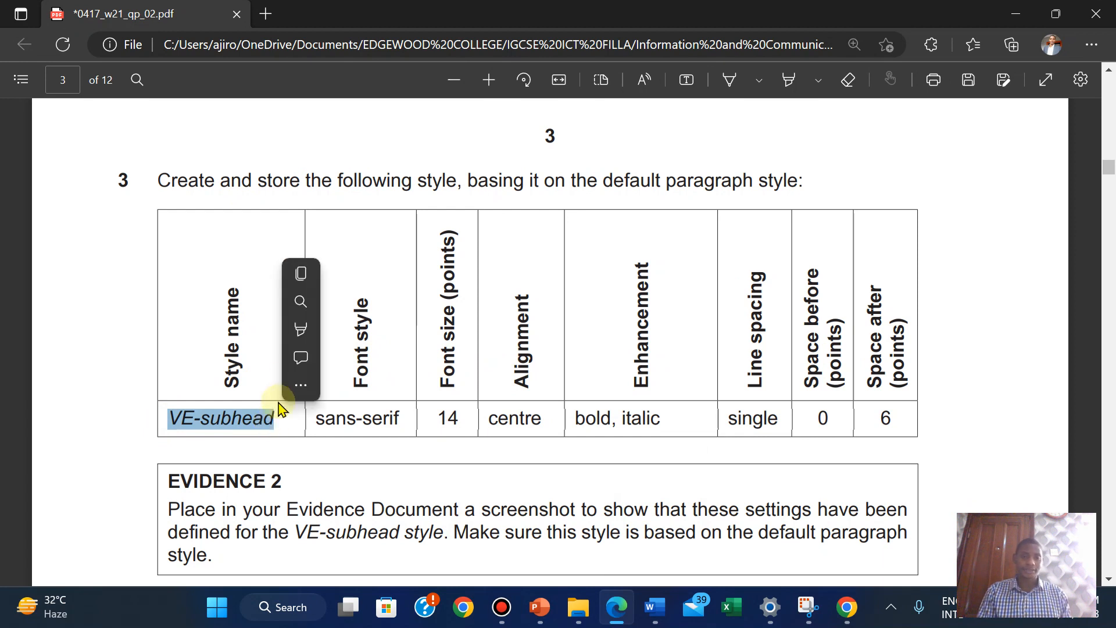
left_click(302, 268)
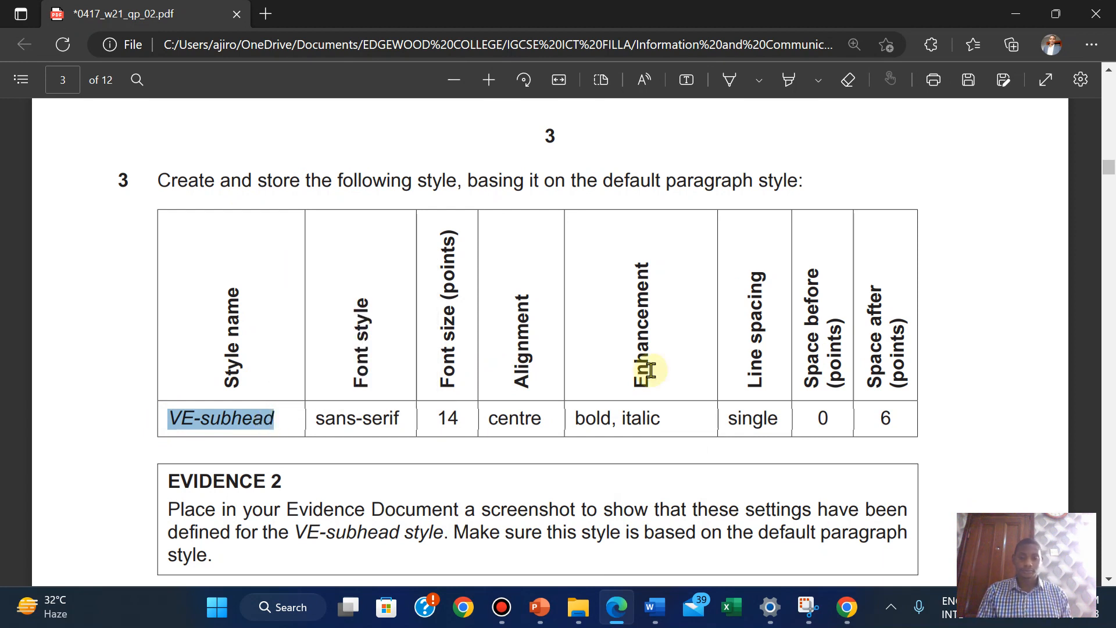
left_click(651, 610)
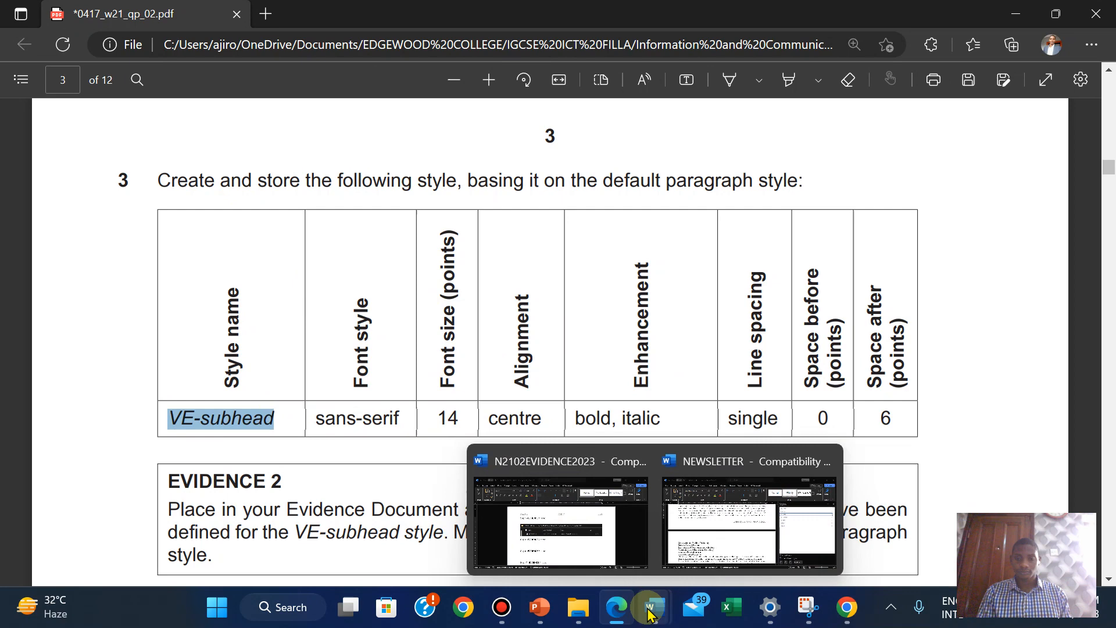
left_click(697, 514)
double_click(186, 124)
right_click(187, 123)
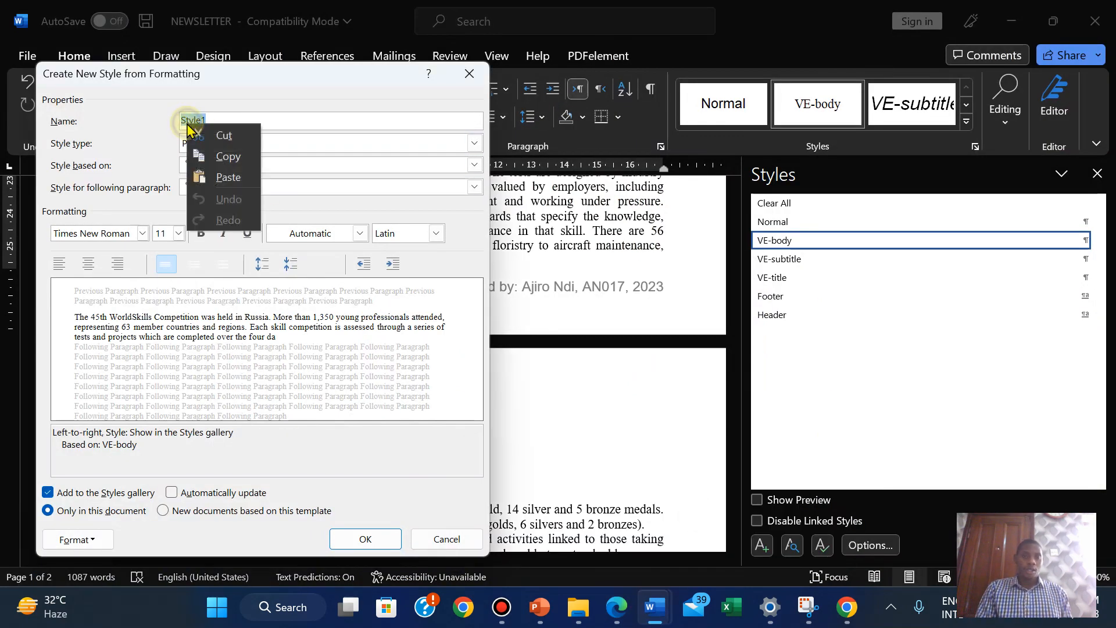
left_click(228, 177)
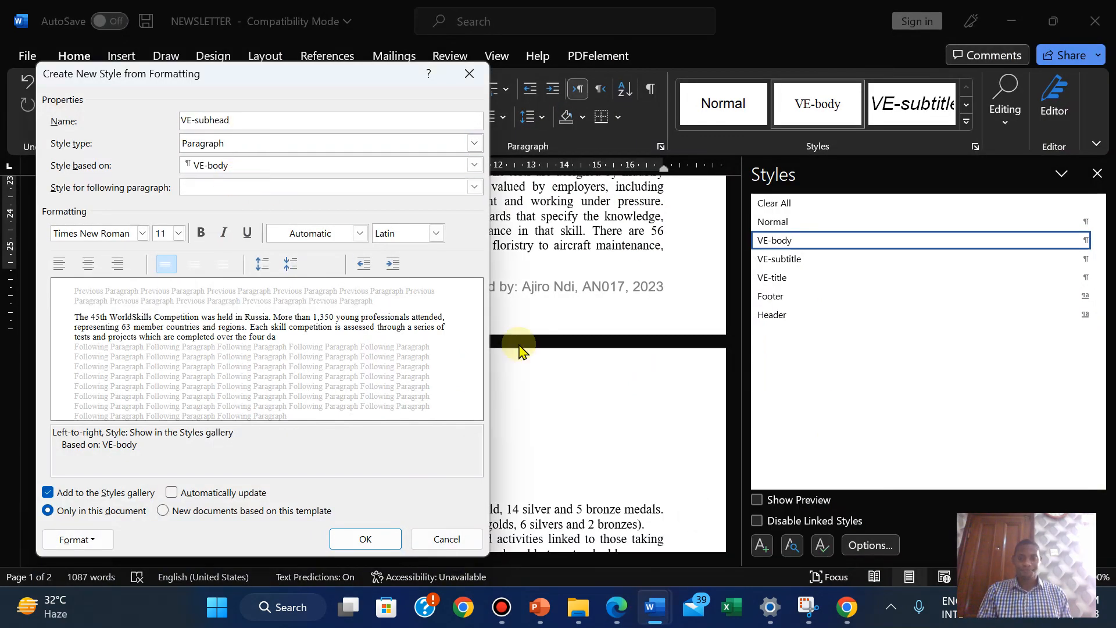
Set the new style's font to Arial, 14 pt
left_click(614, 605)
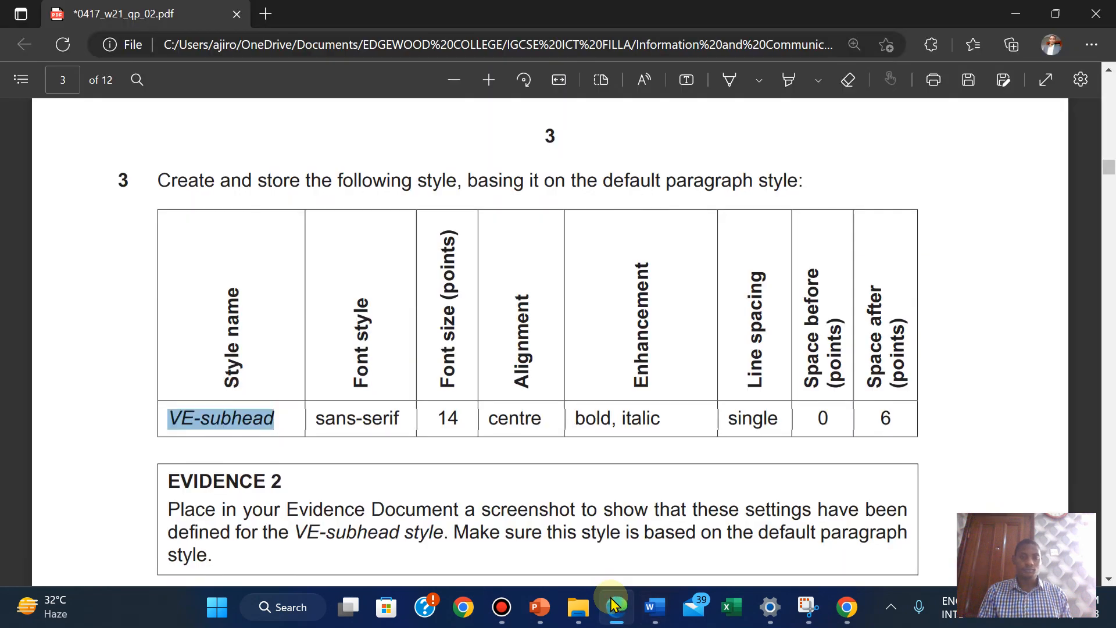
left_click(613, 605)
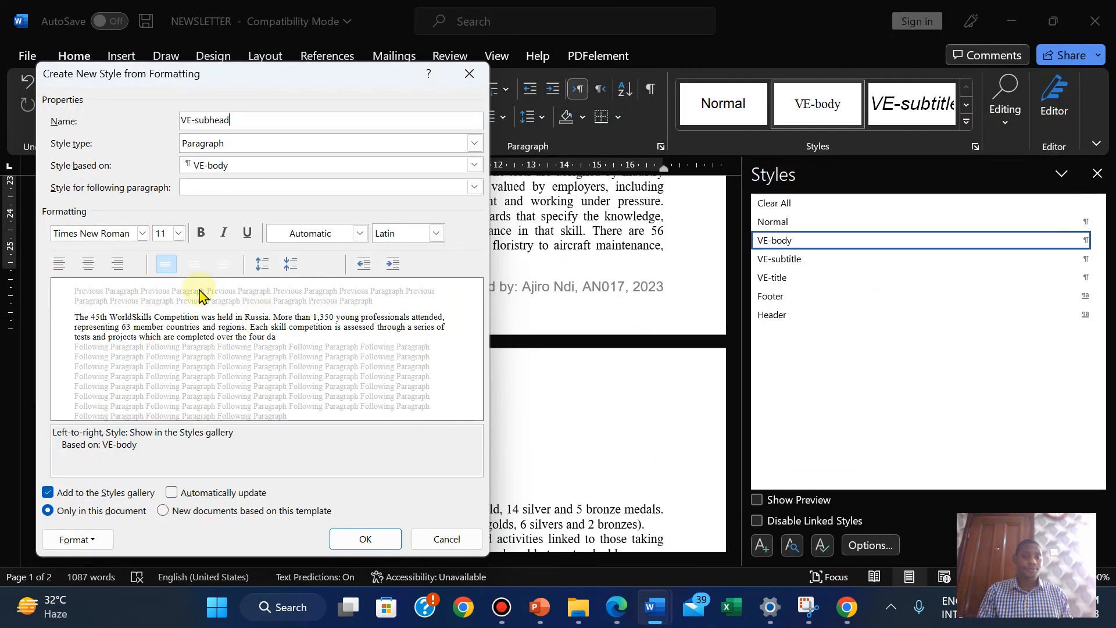
left_click(139, 232)
left_click(143, 233)
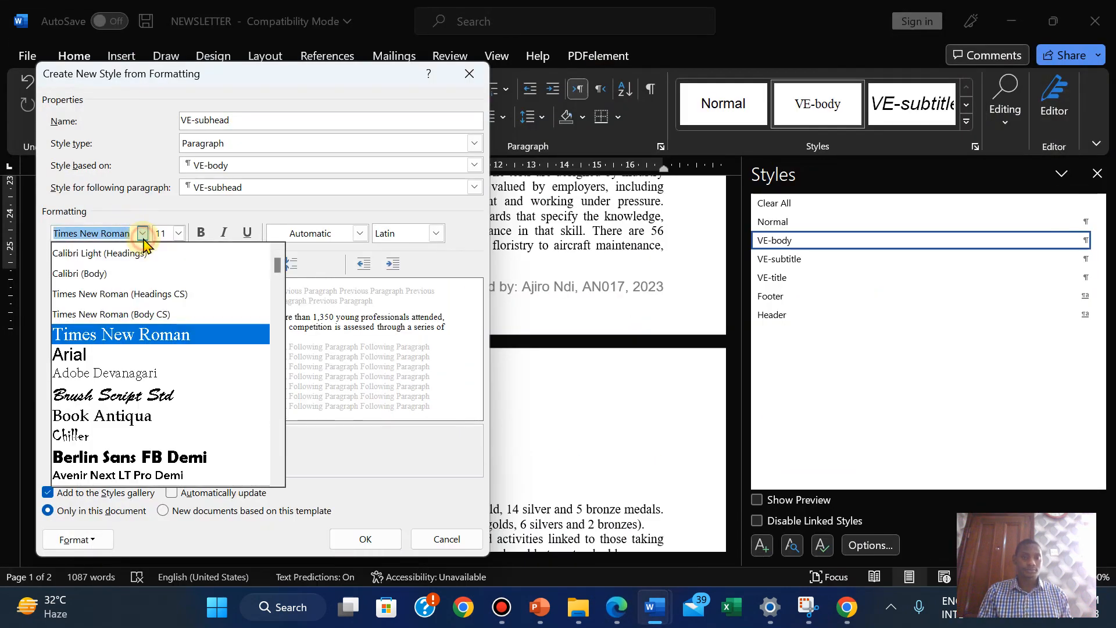
left_click(111, 352)
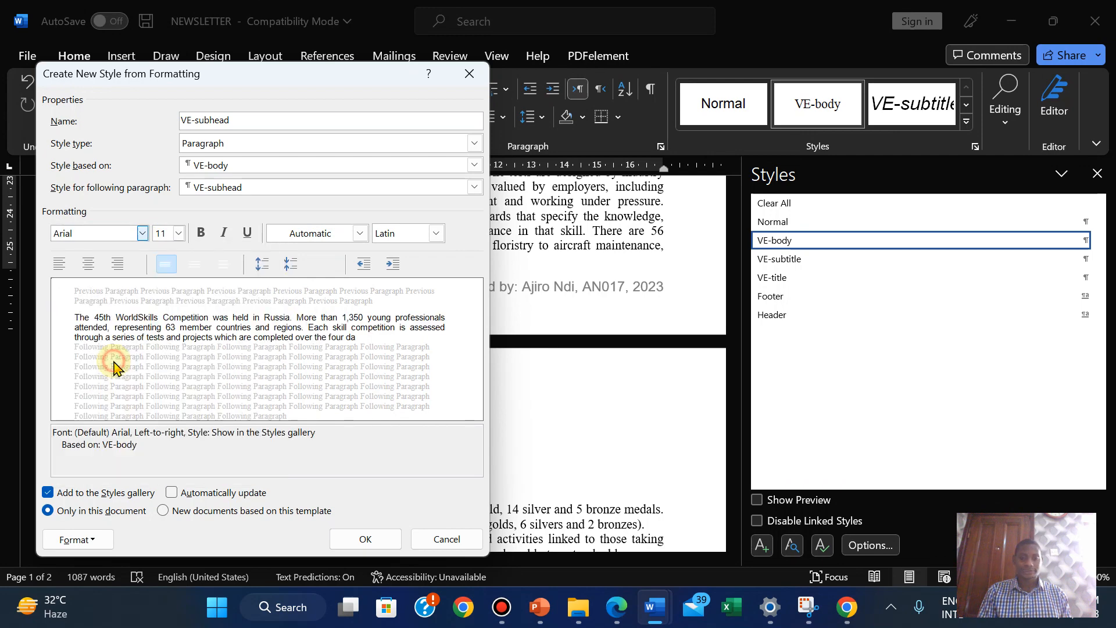
left_click(618, 615)
left_click(617, 615)
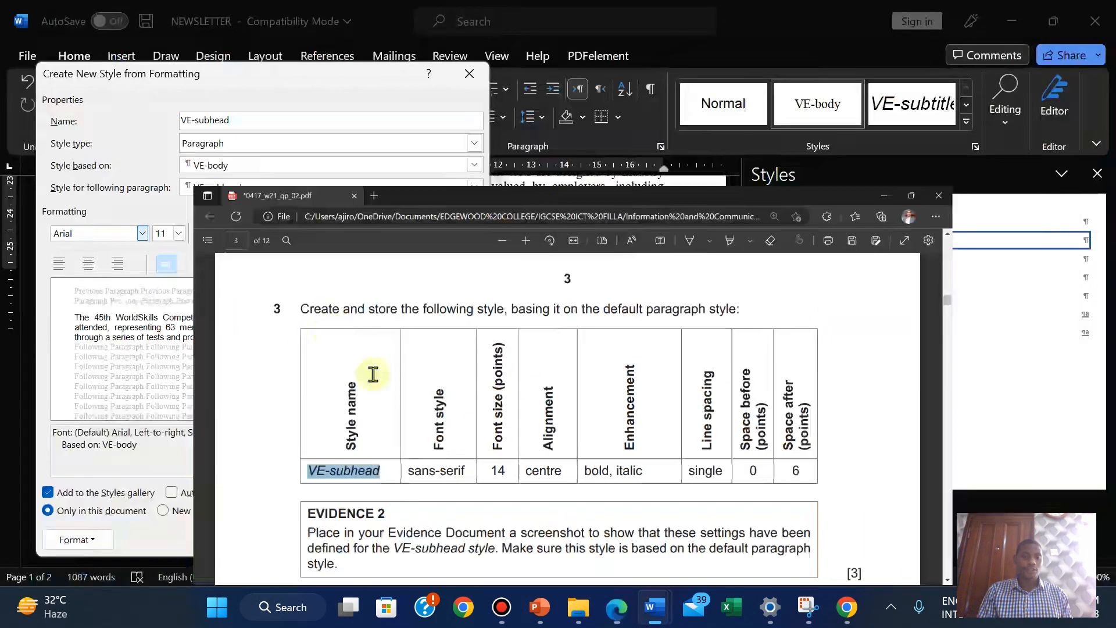
left_click(179, 234)
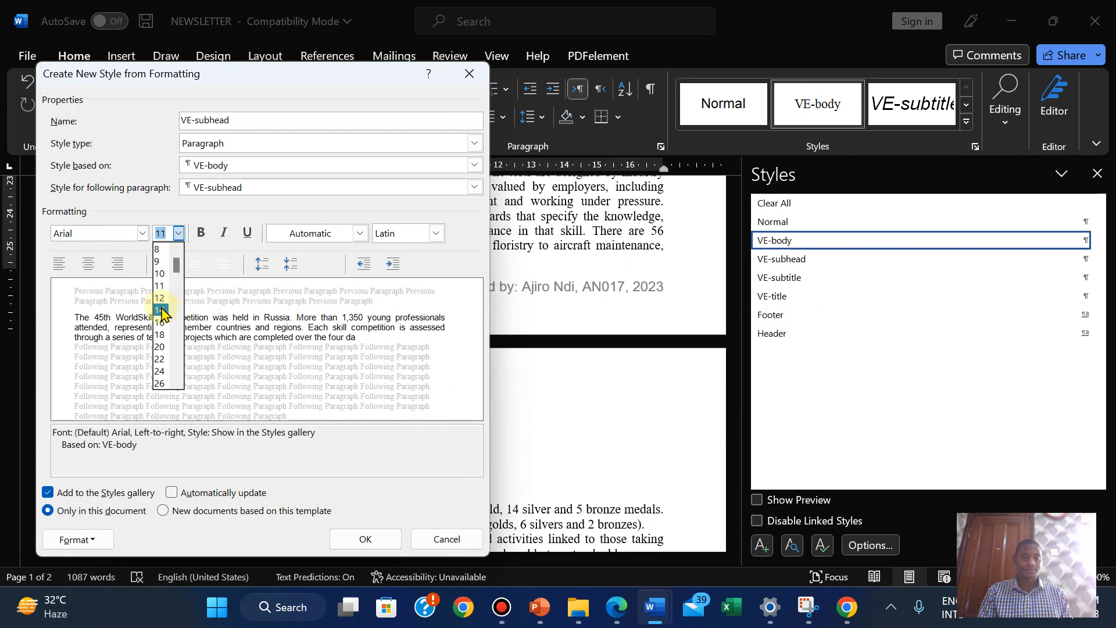
left_click(160, 310)
Make VE-subhead centred, bold and italic per the exam requirements
left_click(620, 615)
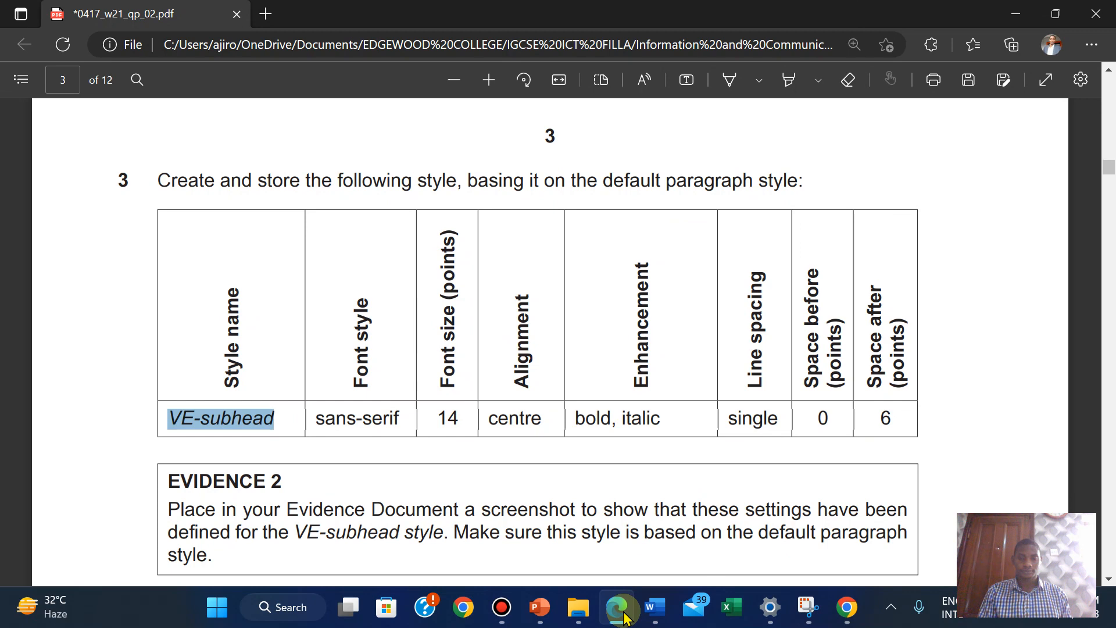
left_click(619, 612)
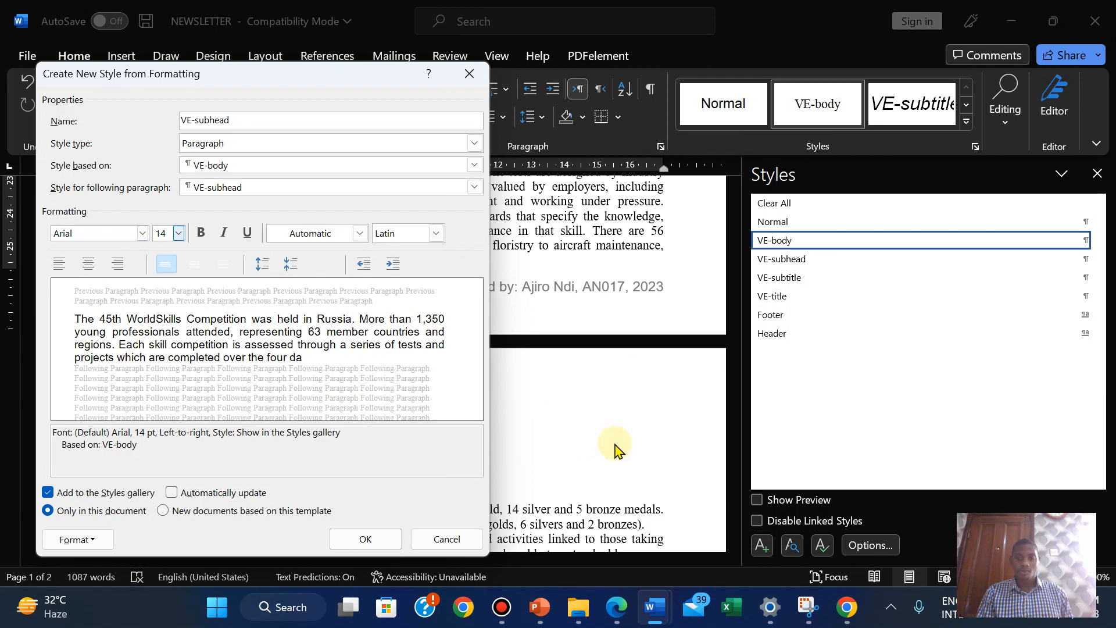
left_click(615, 608)
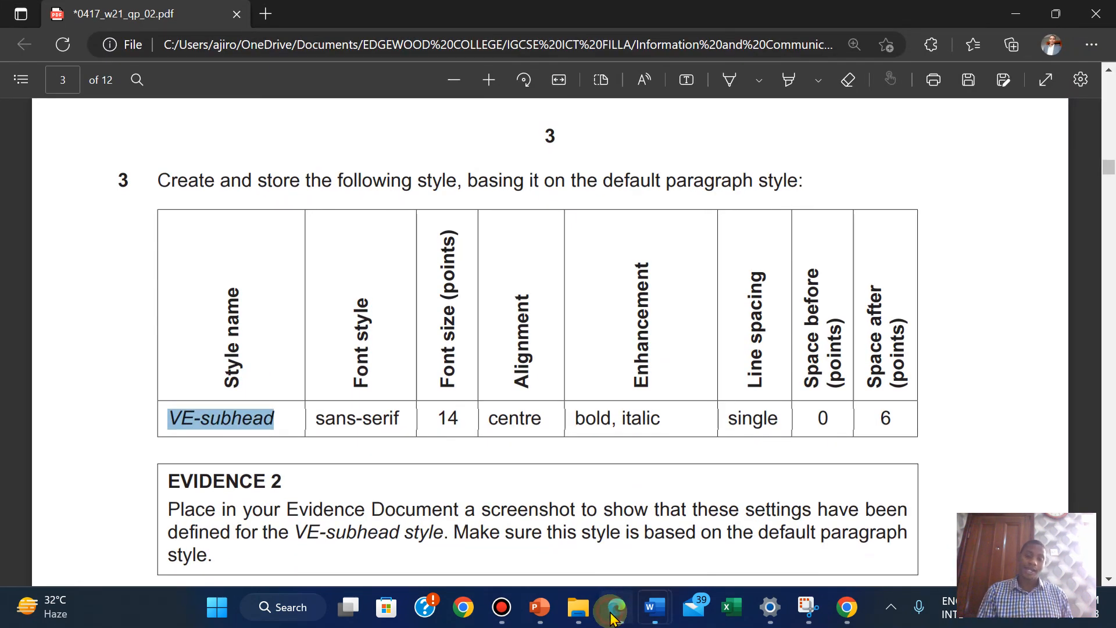
left_click(615, 608)
left_click(85, 271)
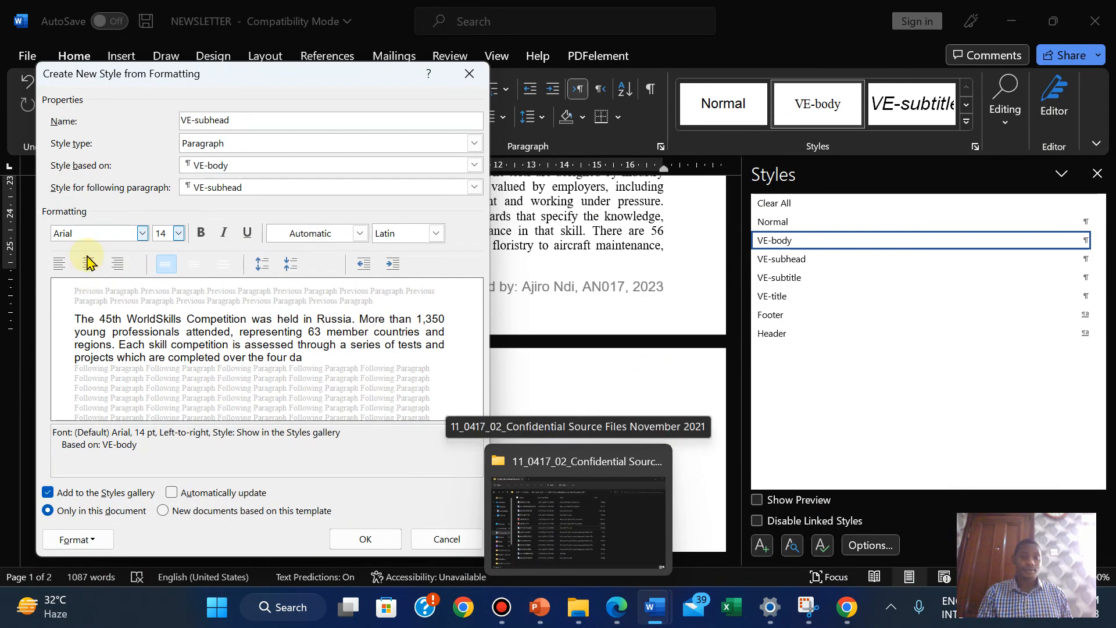
left_click(619, 603)
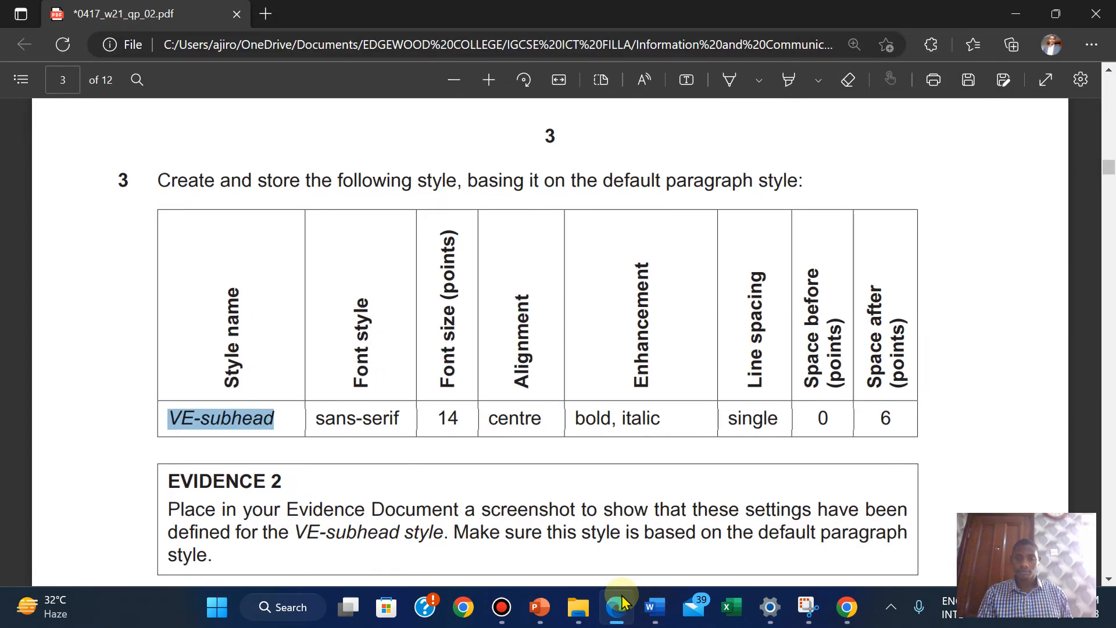
left_click(621, 600)
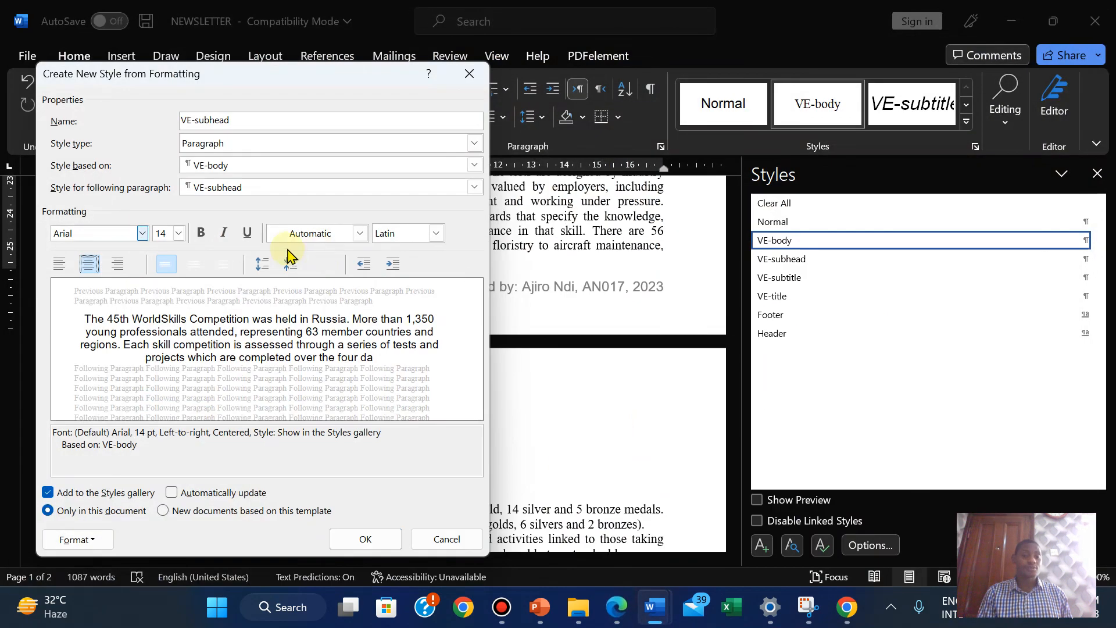
left_click(200, 235)
left_click(224, 236)
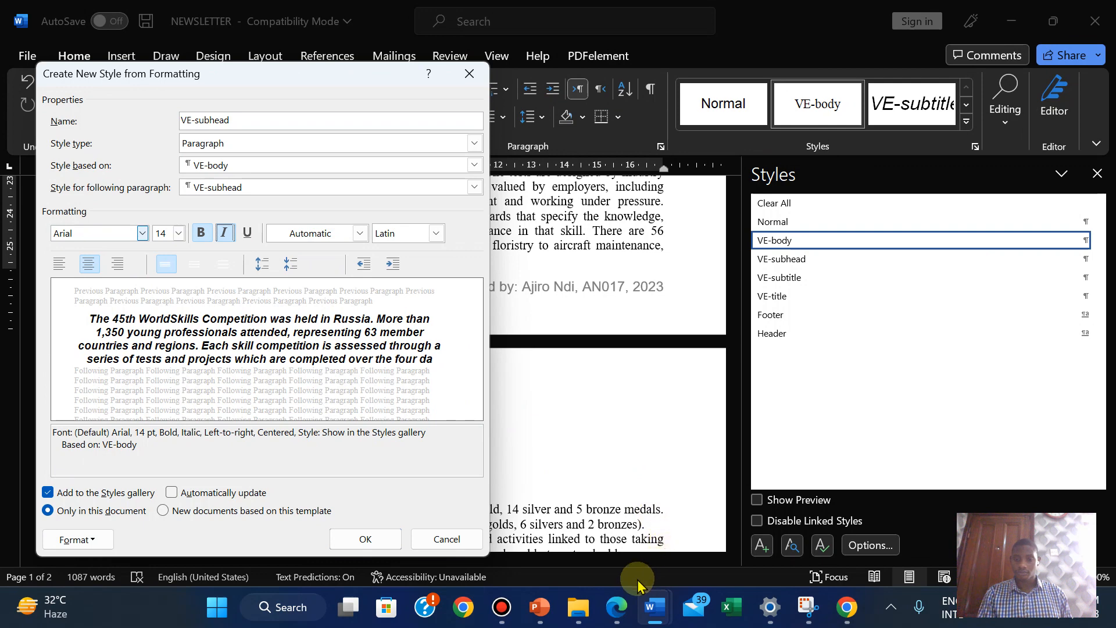
Check the exam paper's spacing requirement and open the style's Format options
left_click(616, 607)
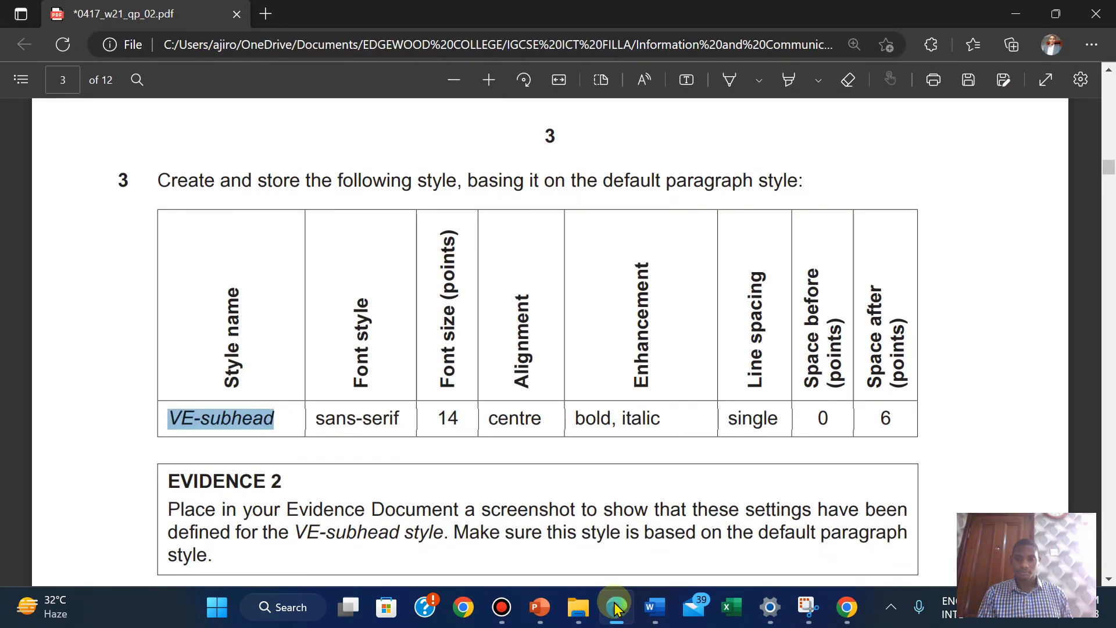
left_click(616, 607)
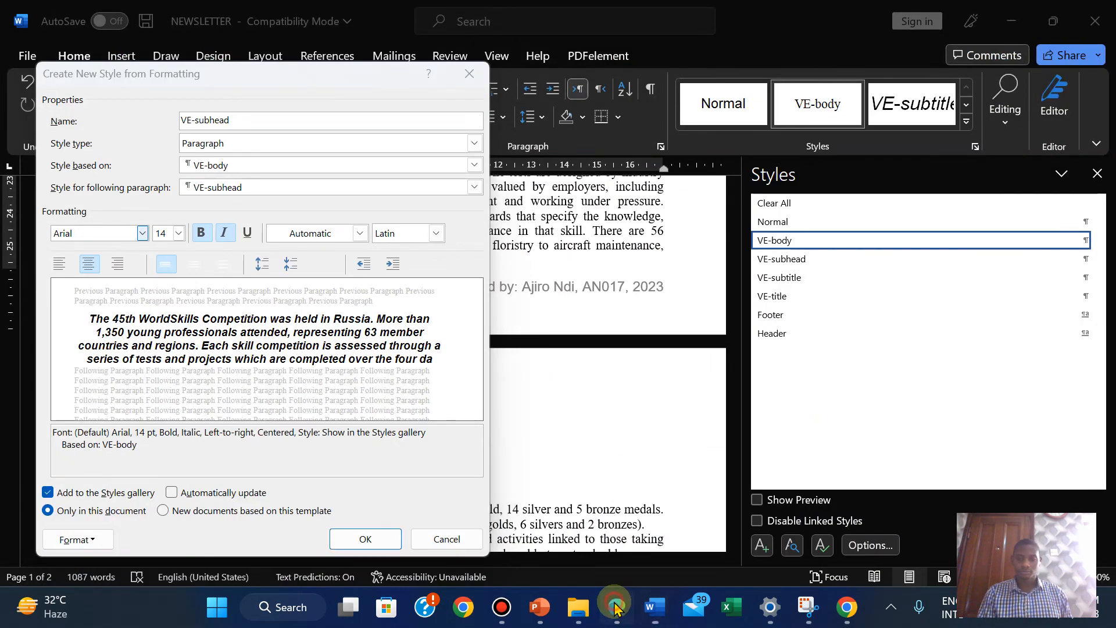
left_click(615, 607)
left_click(616, 608)
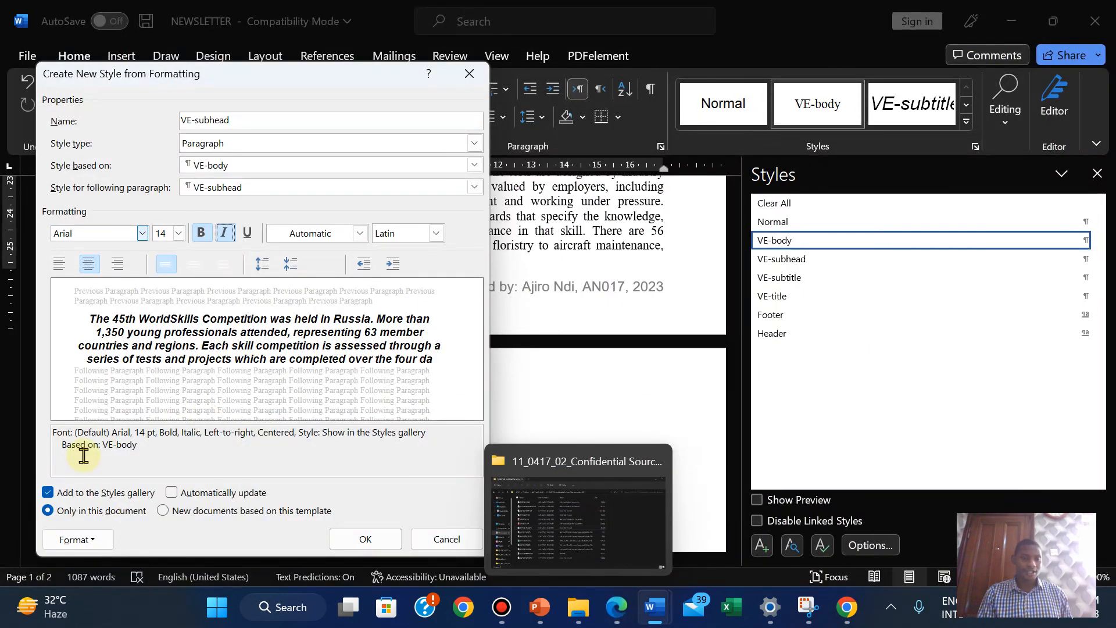
left_click(72, 540)
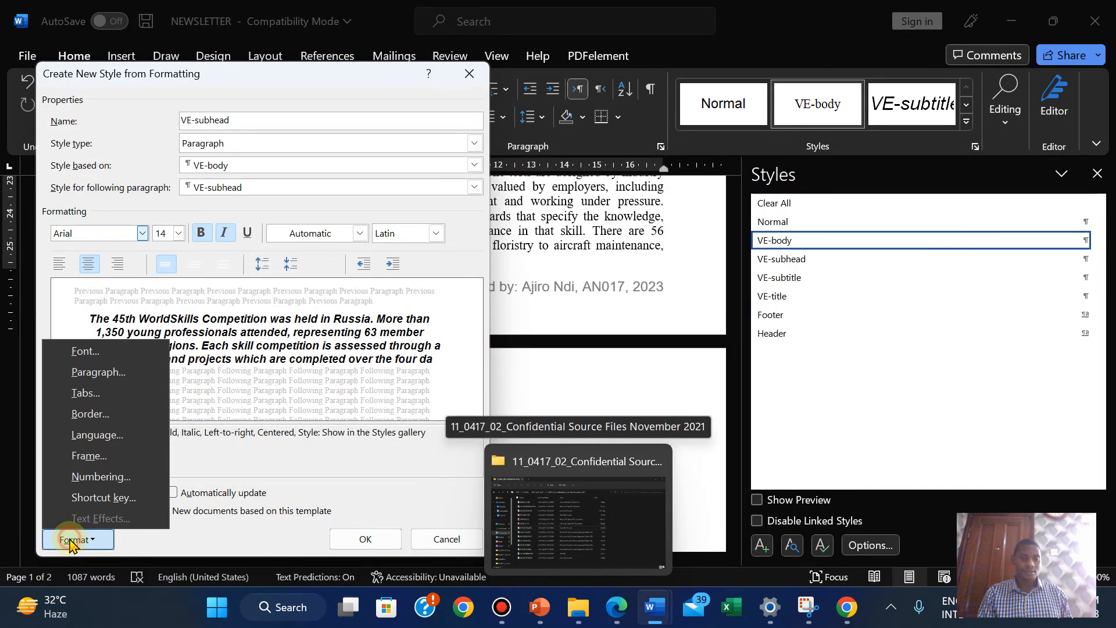
Set VE-subhead's spacing after to 6 pt and save the new style
left_click(100, 374)
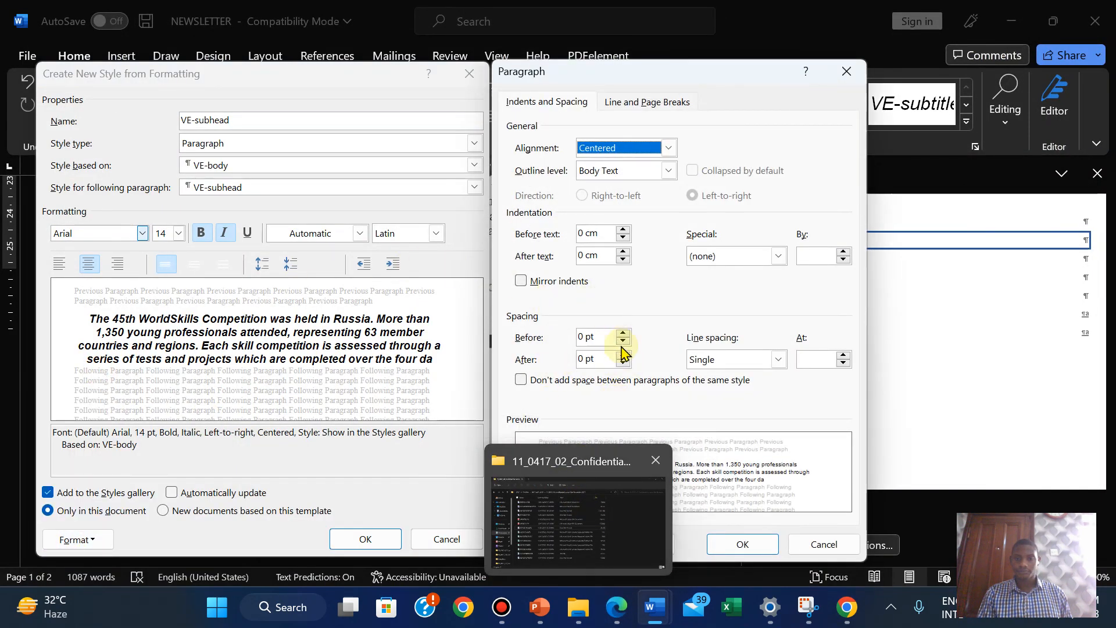
left_click(623, 354)
left_click(743, 544)
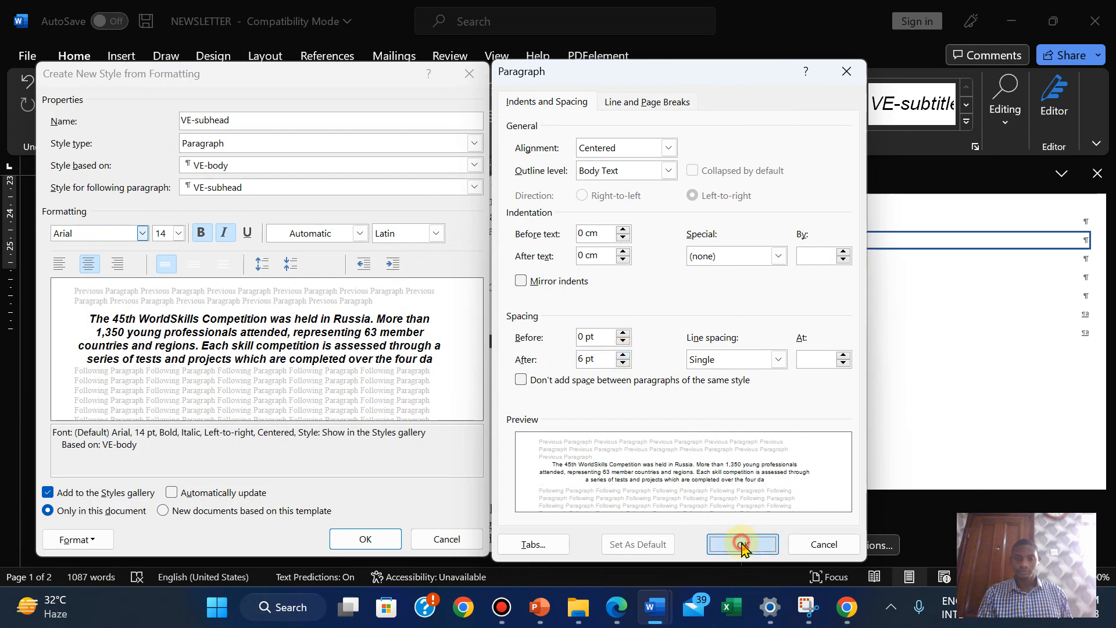
mouse_move(623, 624)
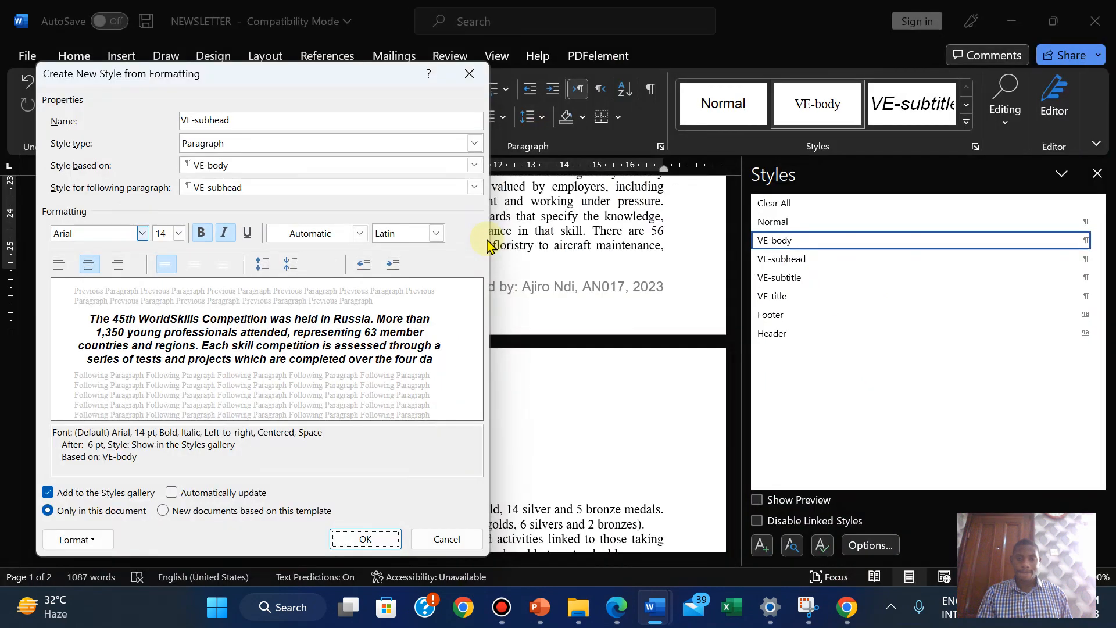
left_click(365, 538)
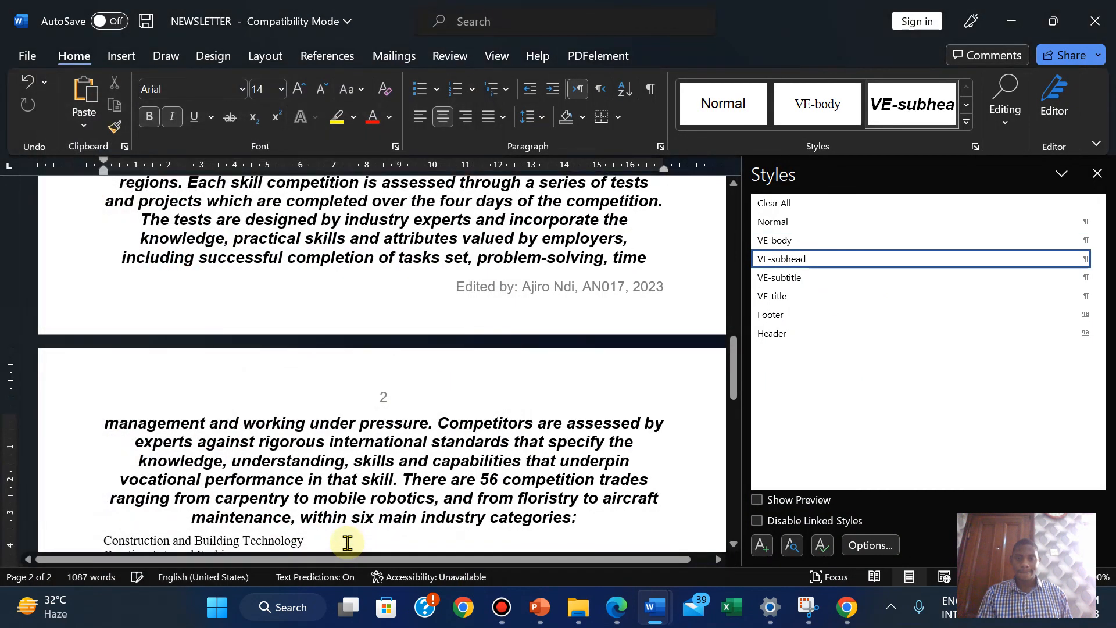
Reapply VE-body to the competition paragraph and place the cursor after 'categories:'
left_click(779, 240)
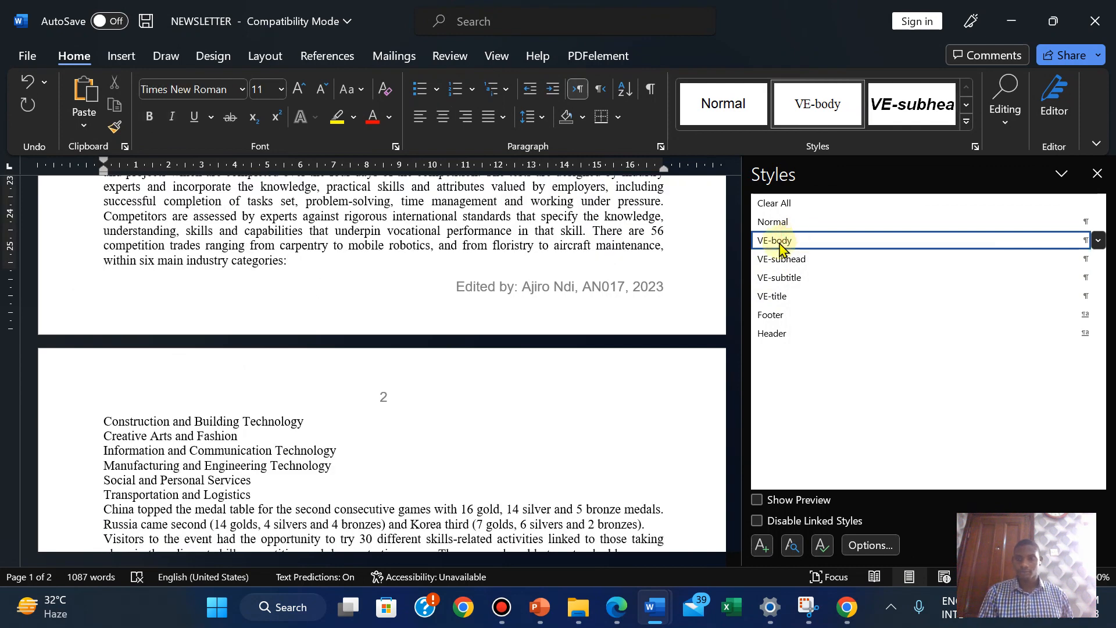
mouse_move(811, 304)
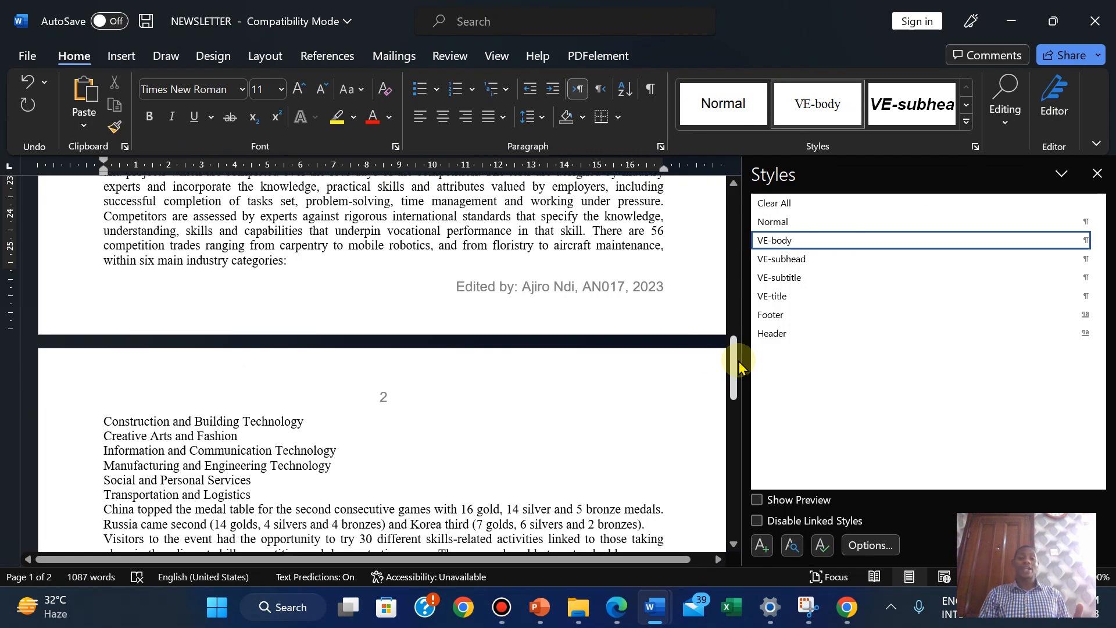
left_click(296, 262)
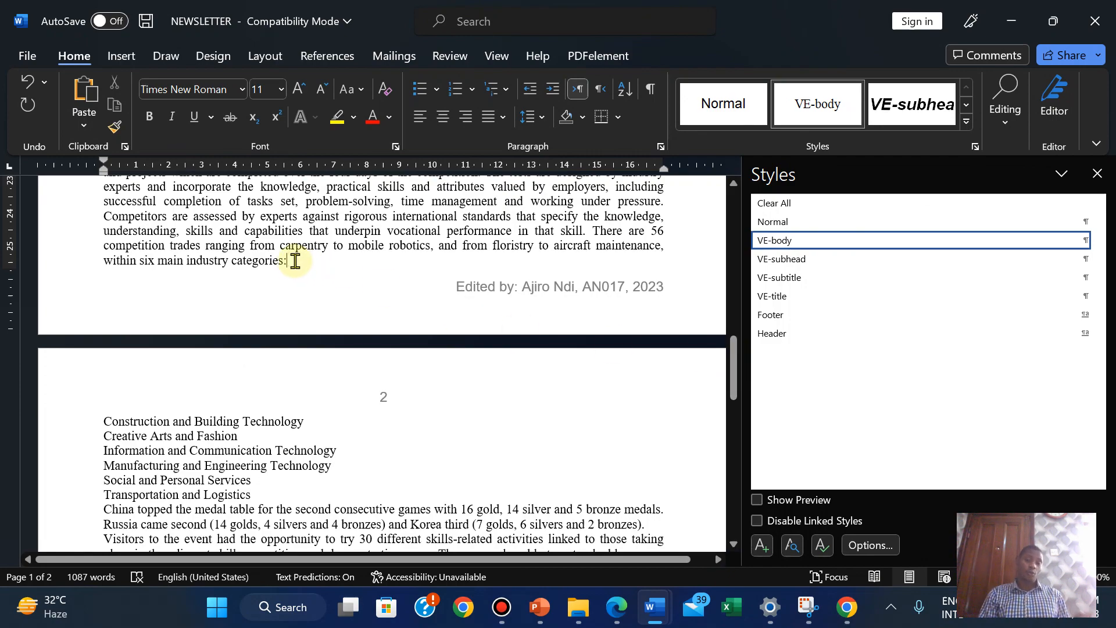
left_click_drag(735, 374, 705, 273)
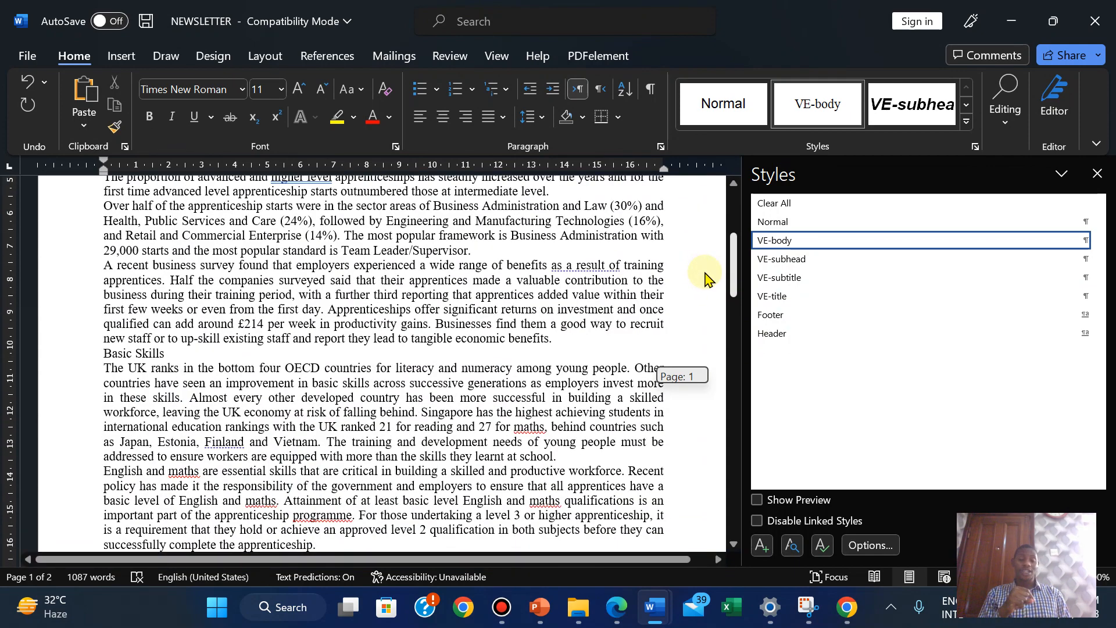
left_click_drag(705, 274, 715, 239)
Highlight question 3's VE-subhead task sentence and table in green on the exam paper
left_click(618, 608)
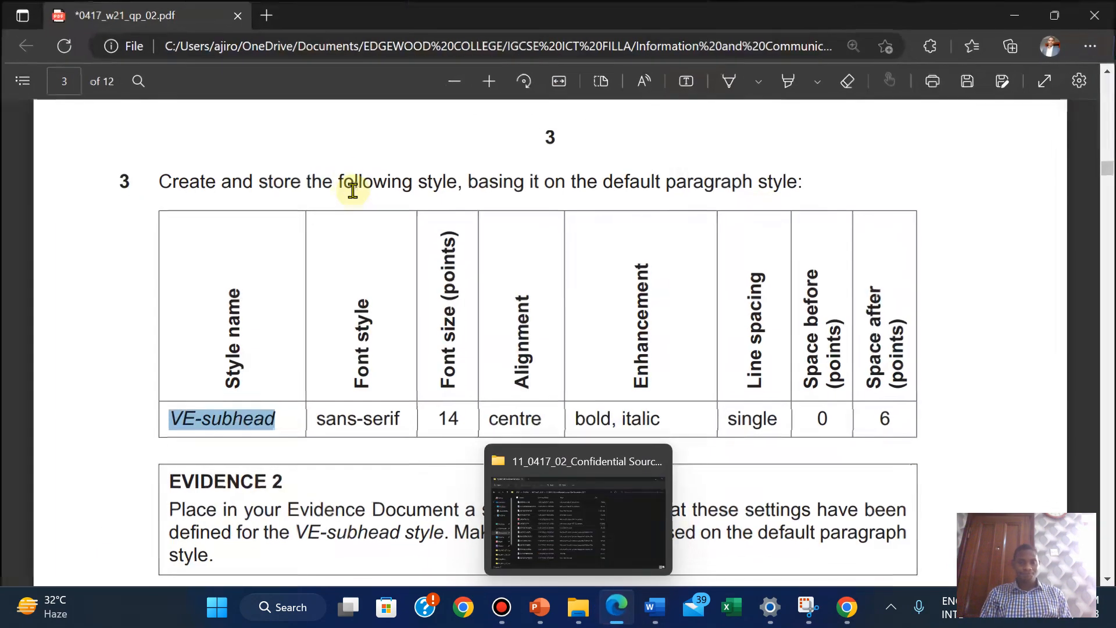
left_click(605, 560)
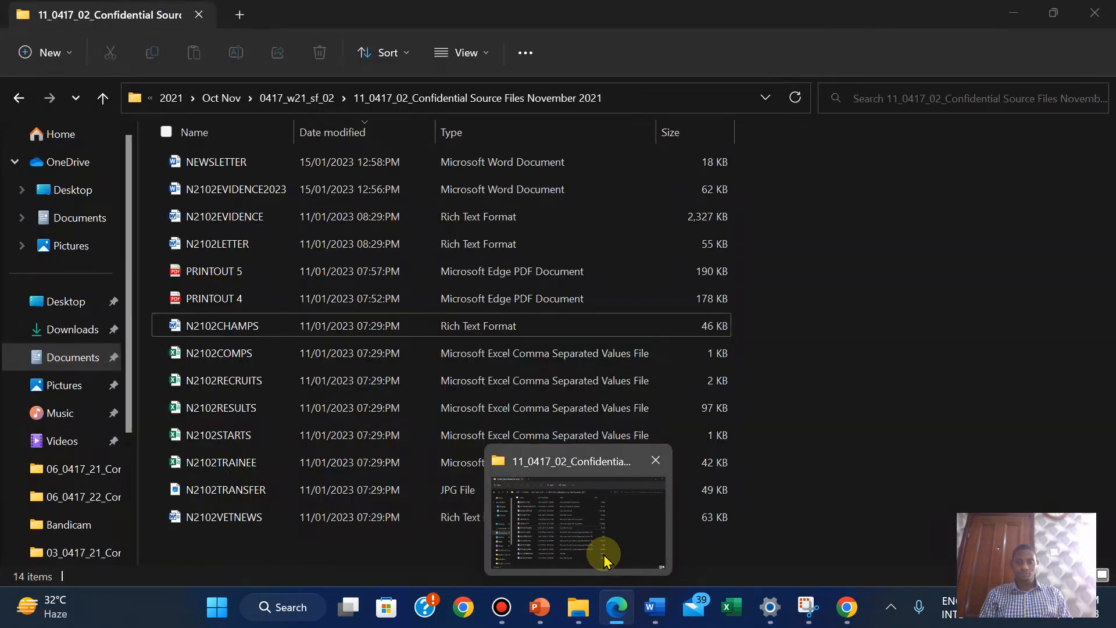
left_click(1022, 14)
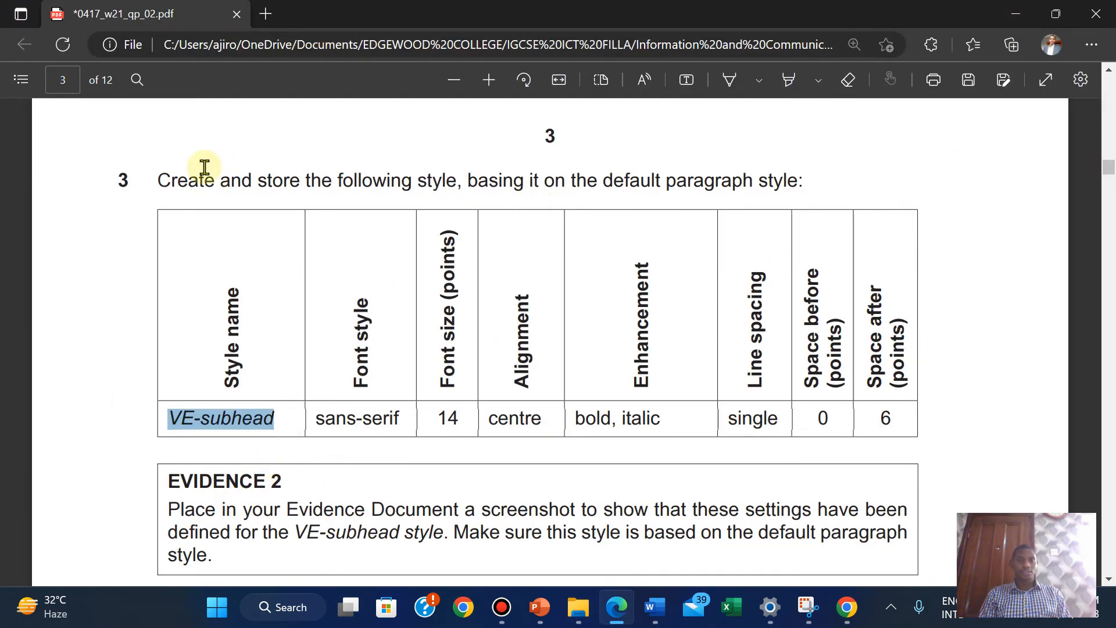
left_click_drag(162, 179, 892, 427)
mouse_move(930, 333)
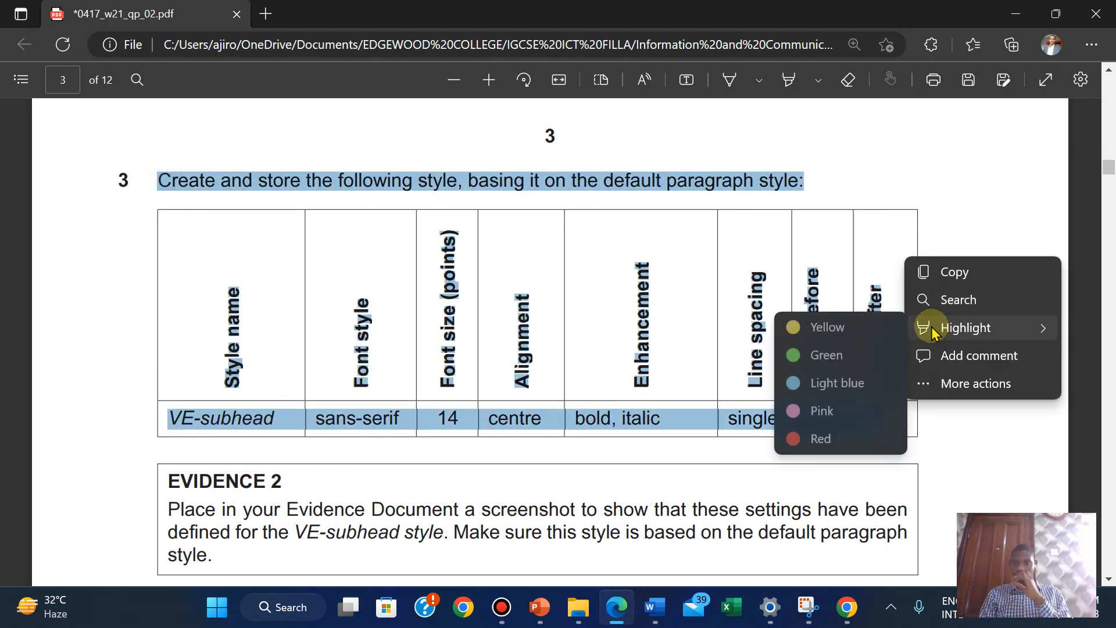
left_click(810, 355)
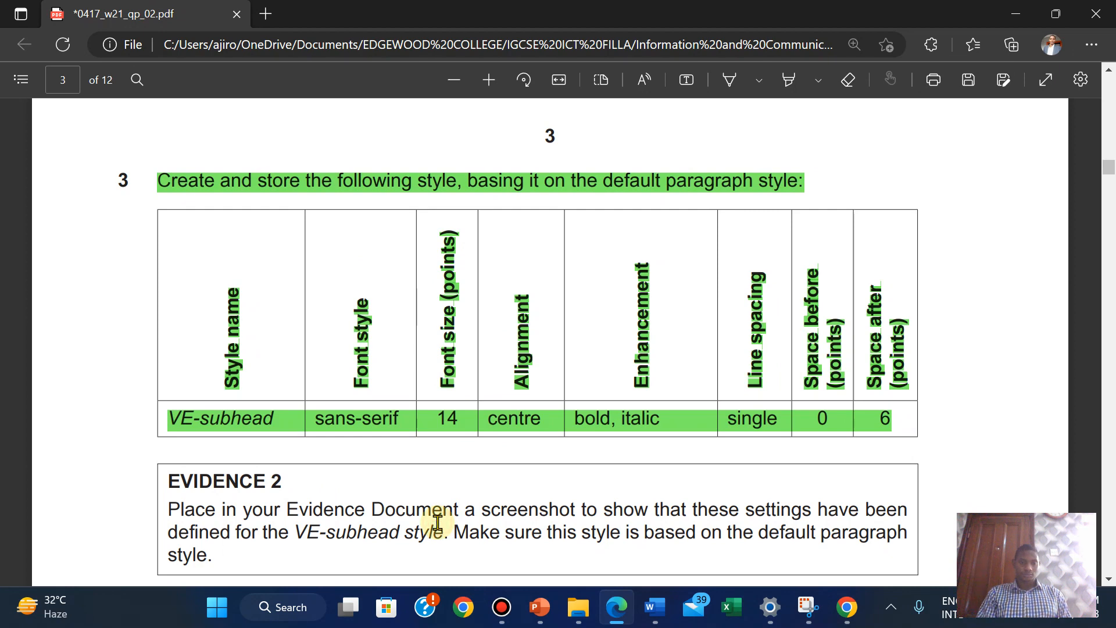
Scroll down to question 4 about modifying the VE-body style
scroll(437, 522, "down", 5)
scroll(437, 521, "up", 1)
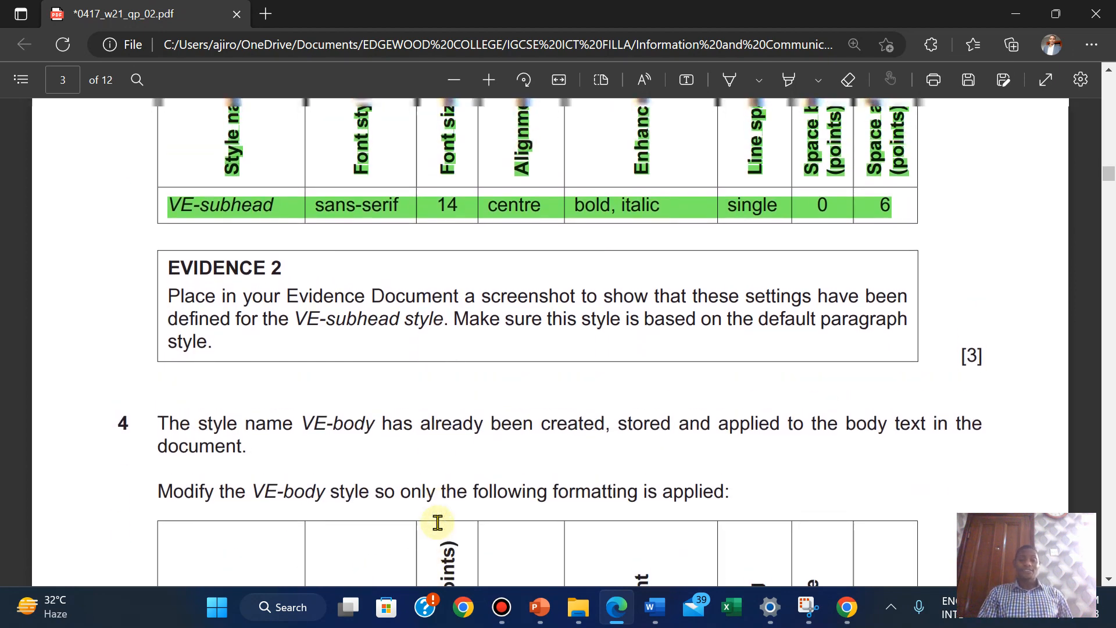
scroll(437, 522, "down", 3)
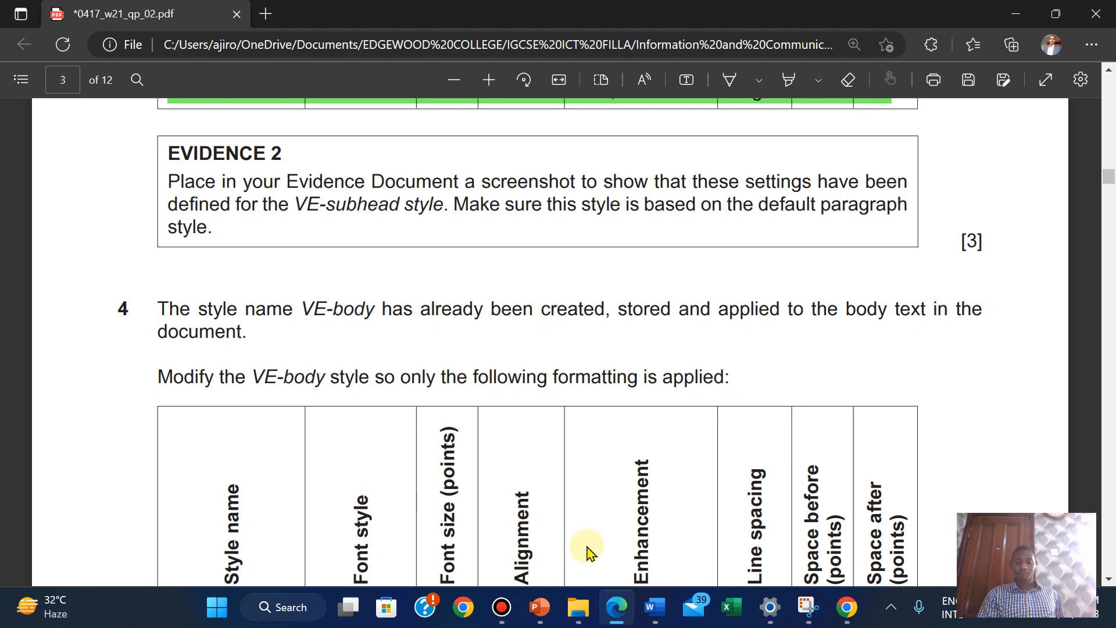
Open the Modify Style settings for VE-subhead in NEWSLETTER
mouse_move(614, 617)
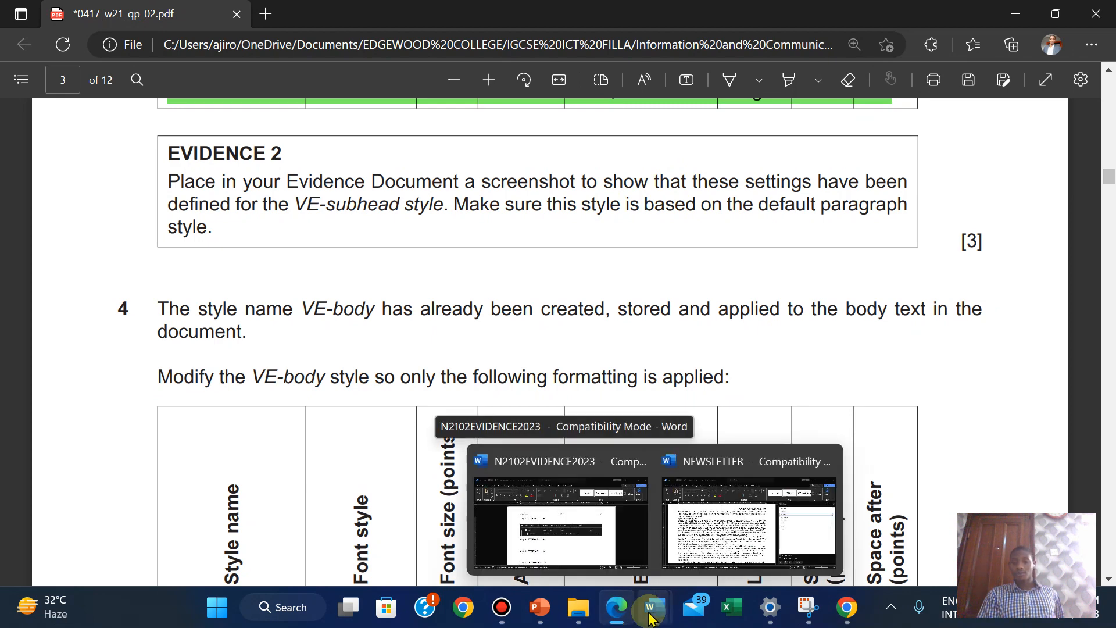
left_click(779, 509)
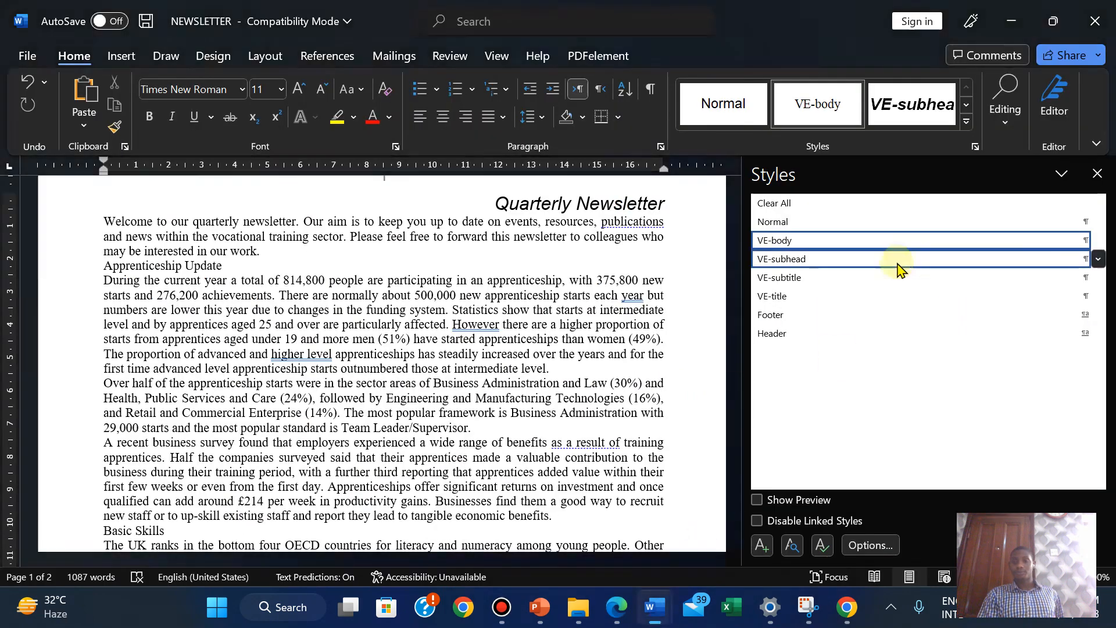
right_click(807, 263)
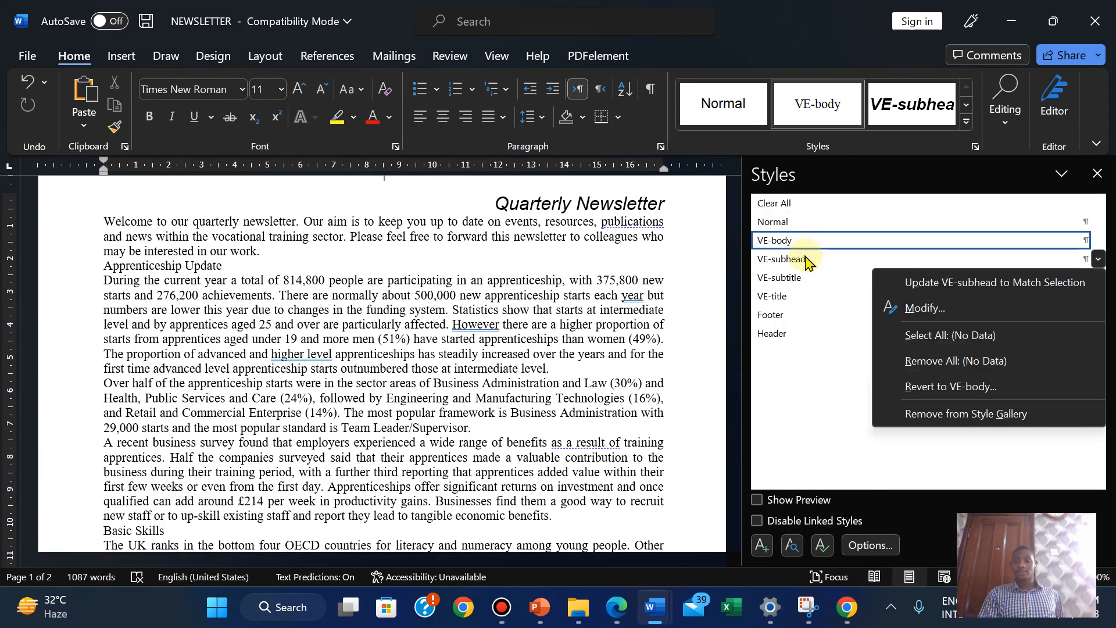
left_click(910, 308)
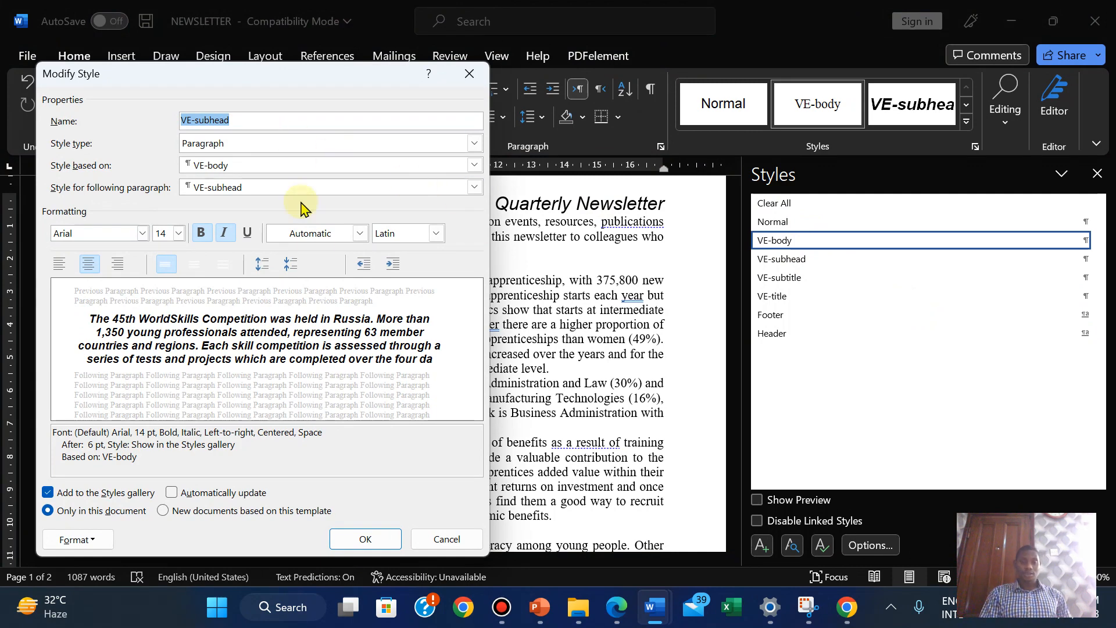
Compare VE-subhead's settings against the exam paper's requirements, ending back on Modify Style
left_click(617, 610)
scroll(692, 352, "up", 3)
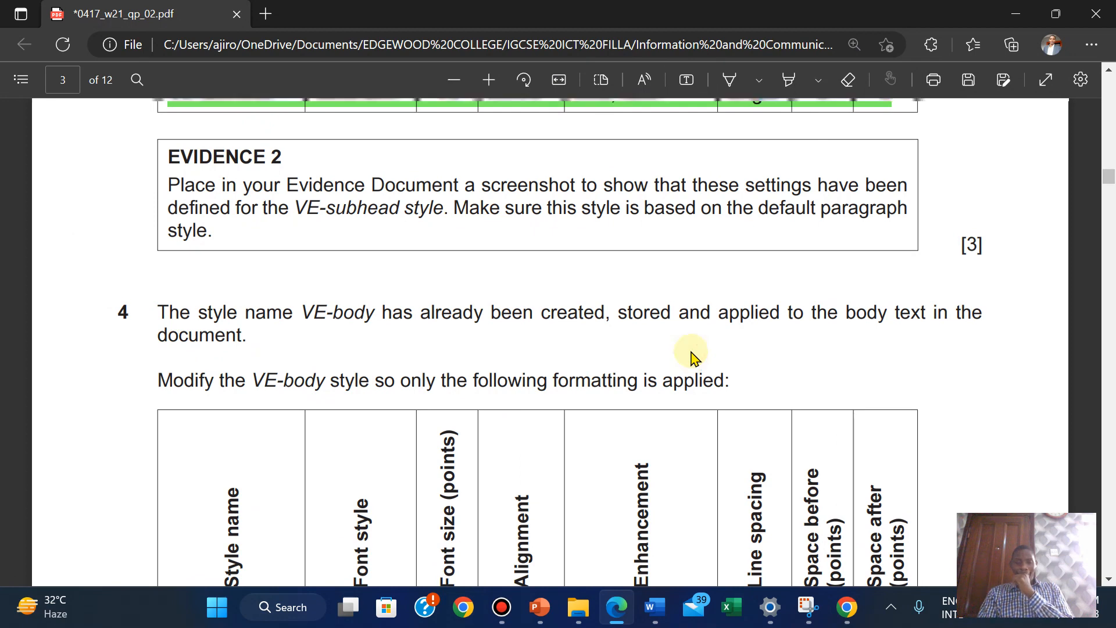
mouse_move(656, 611)
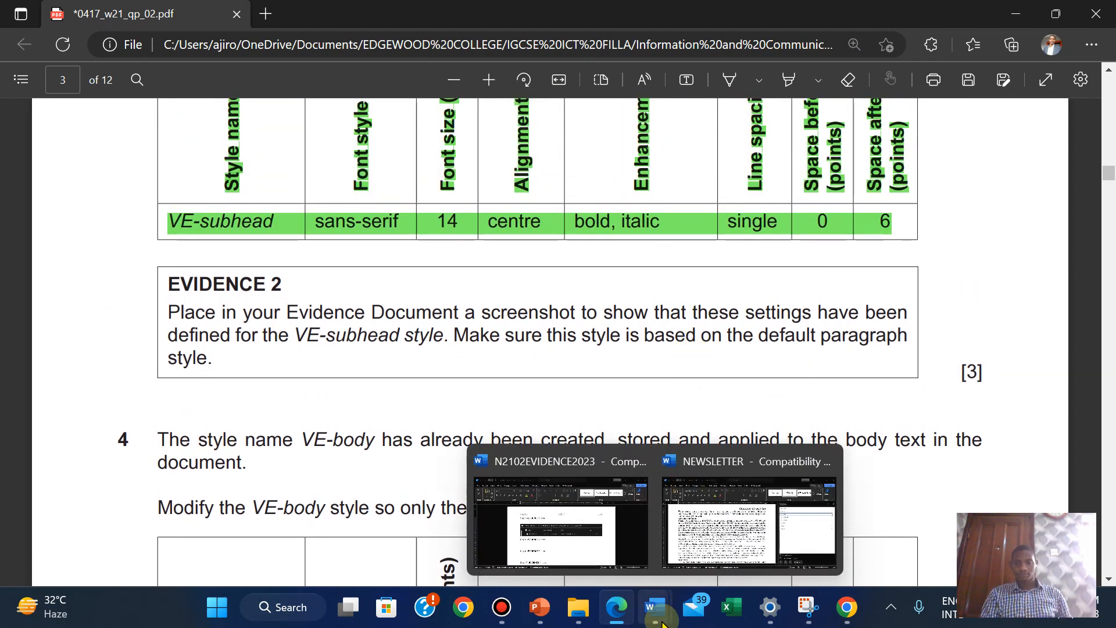
left_click(705, 535)
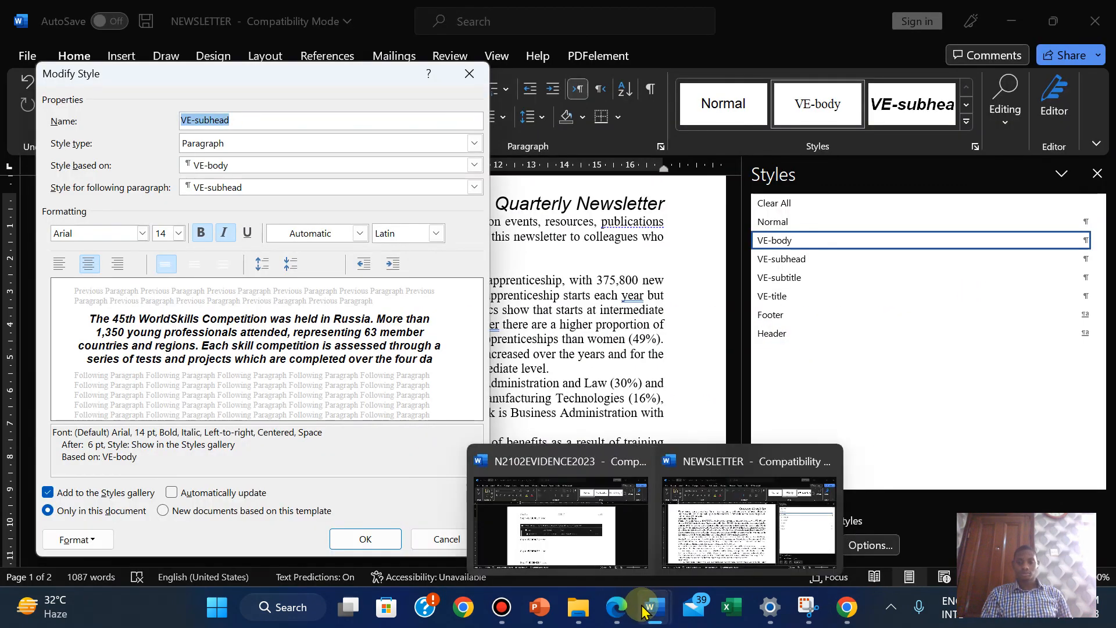
mouse_move(616, 607)
mouse_move(621, 535)
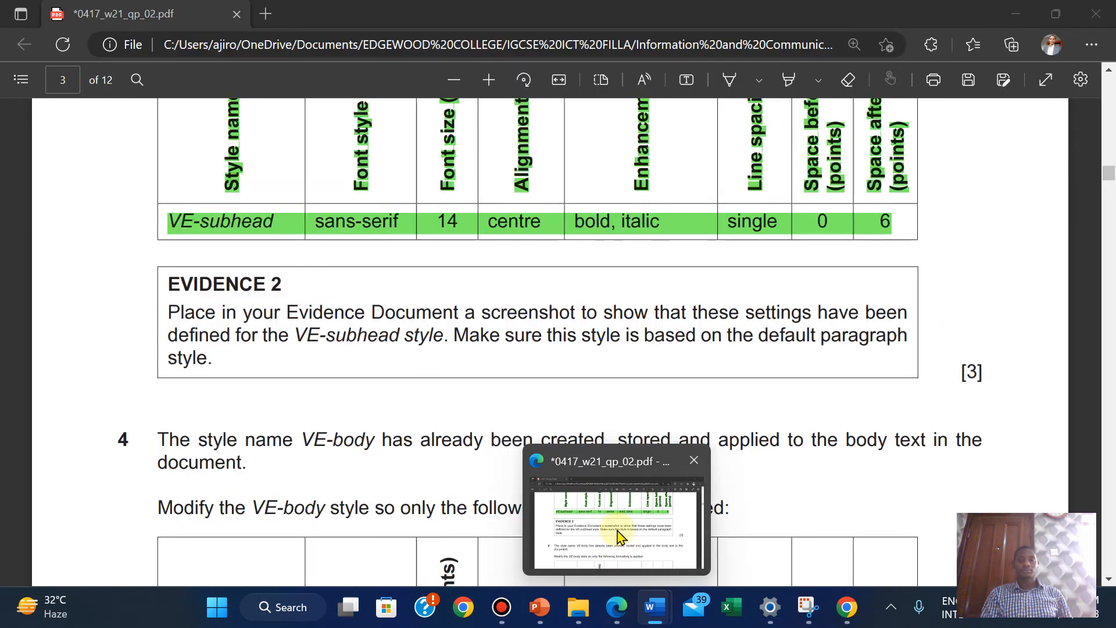
mouse_move(579, 620)
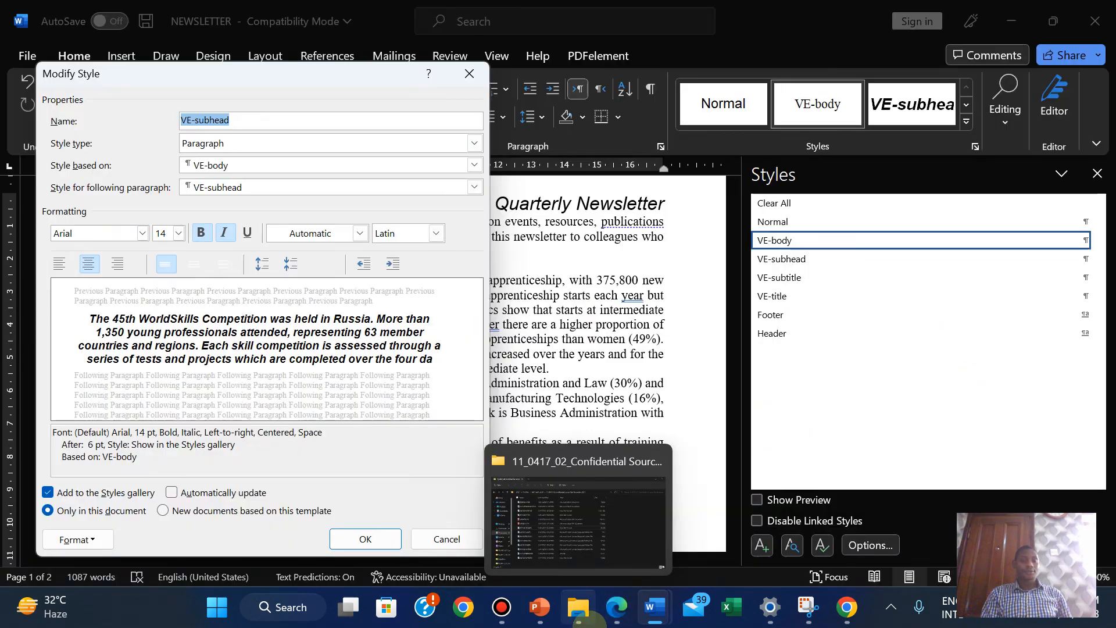
mouse_move(615, 563)
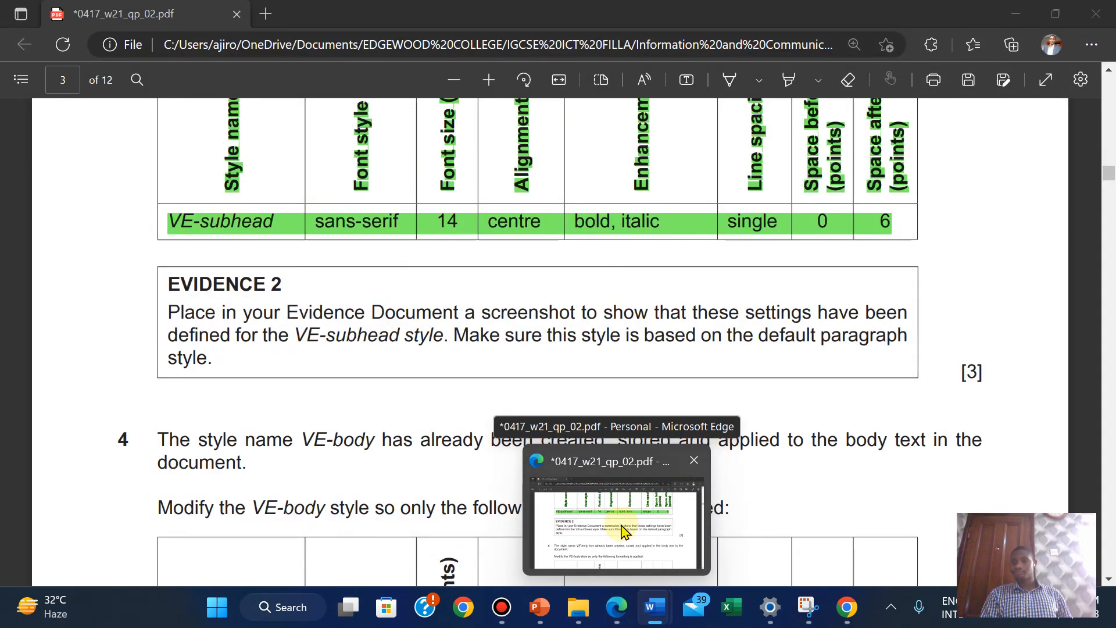
left_click(622, 529)
mouse_move(655, 607)
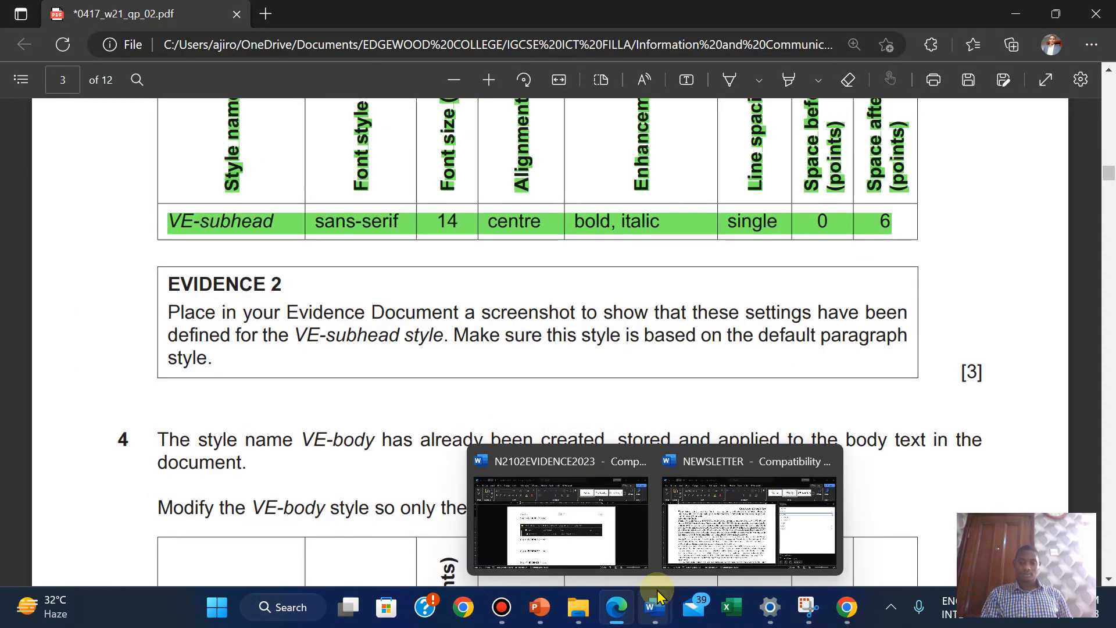
left_click(680, 553)
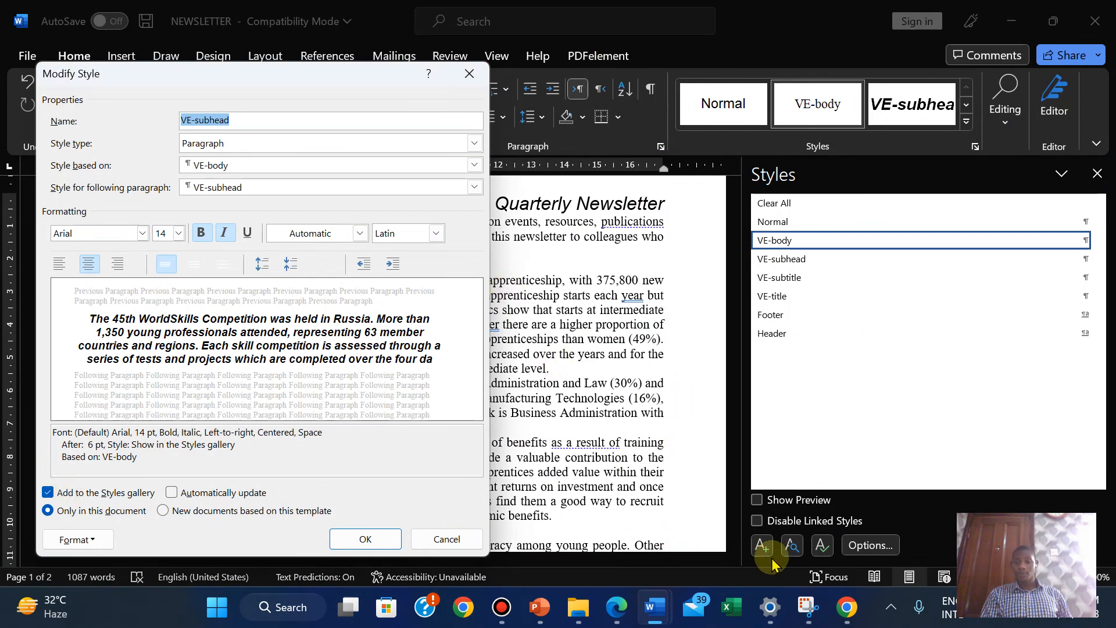
Snip a screenshot of the VE-subhead Modify Style dialog
left_click(808, 607)
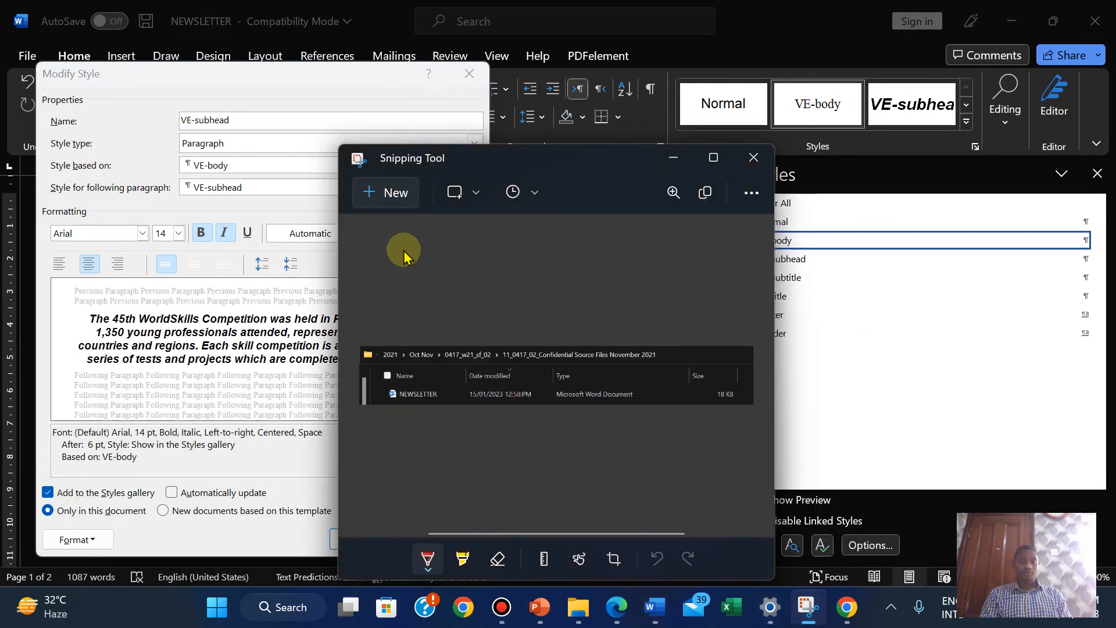
left_click(384, 193)
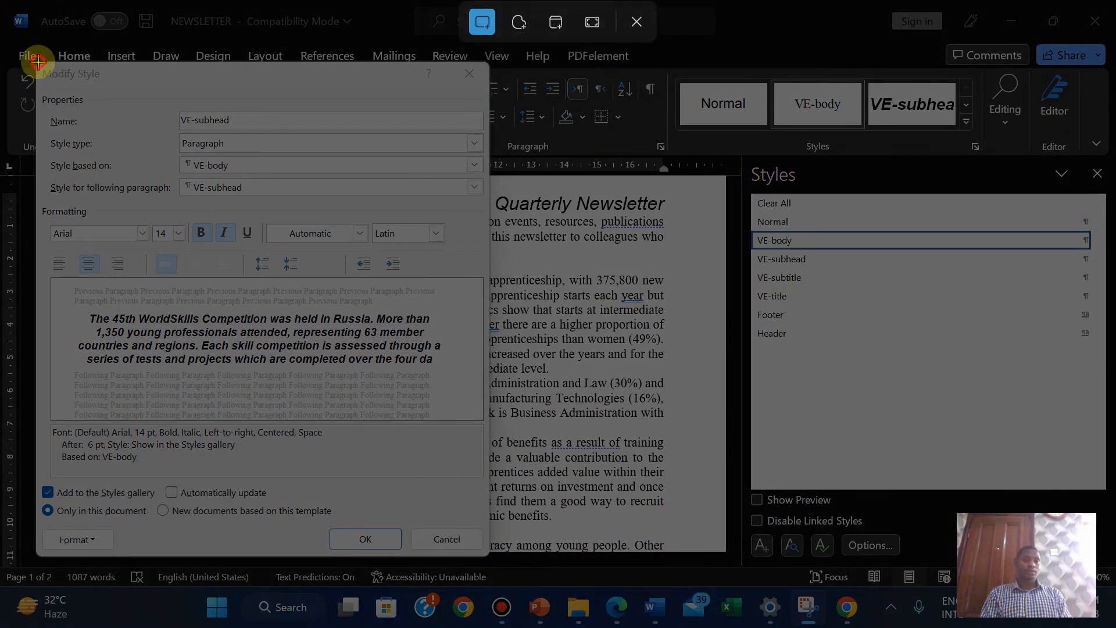
left_click_drag(37, 61, 491, 558)
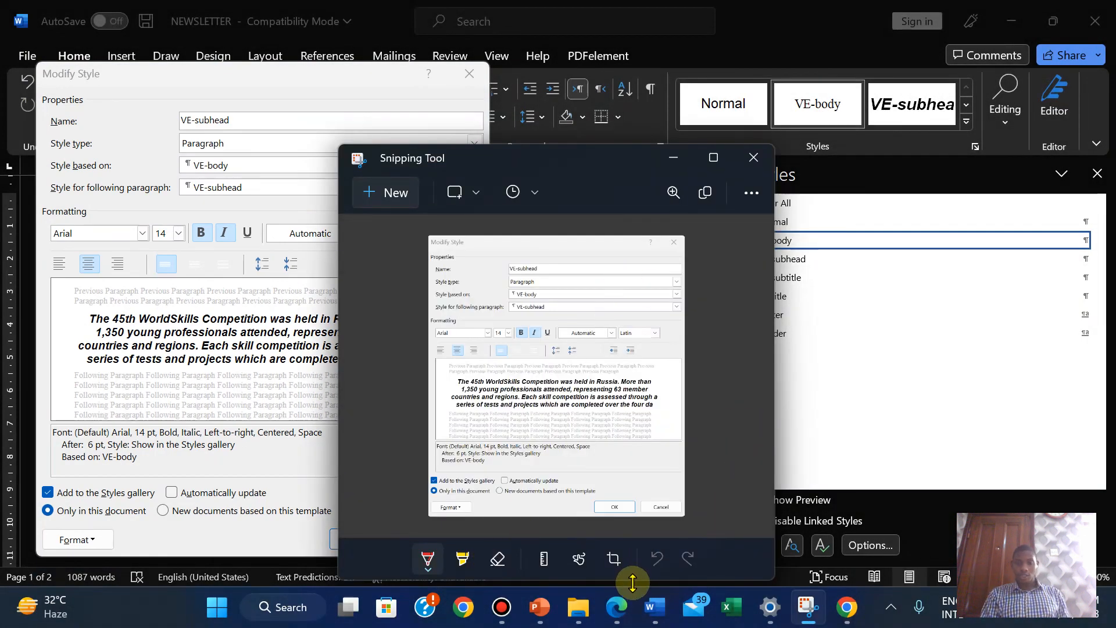
Return to NEWSLETTER and accept the VE-subhead style settings with OK
left_click(615, 607)
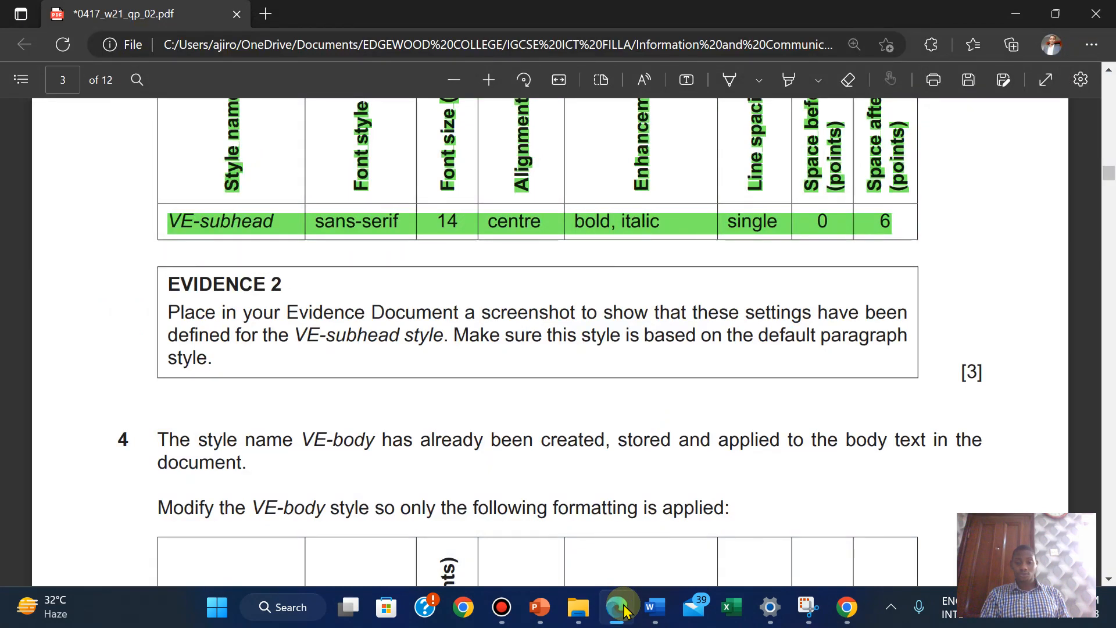
mouse_move(654, 607)
left_click(557, 532)
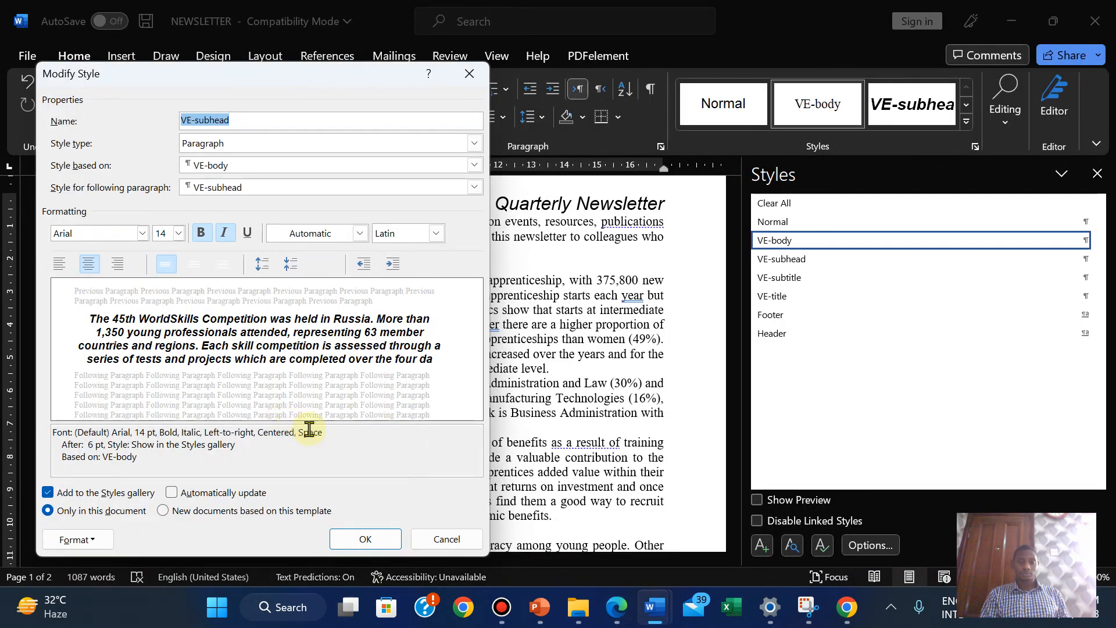
left_click(357, 538)
Paste the VE-subhead screenshot under Step 3 in N2102EVIDENCE2023 and shrink it
mouse_move(654, 609)
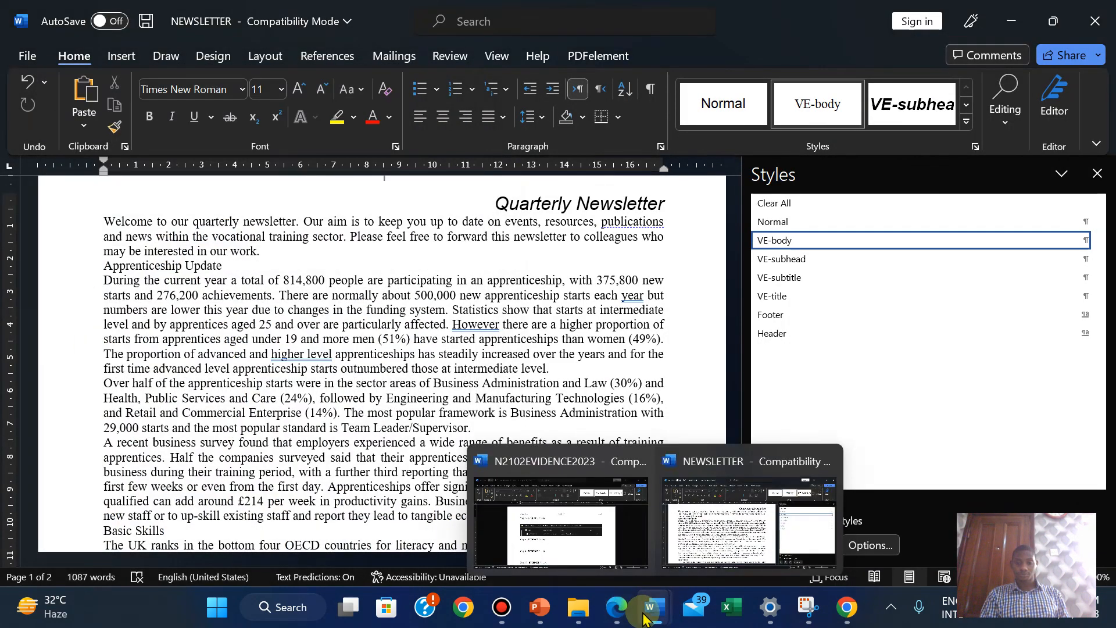
left_click(558, 526)
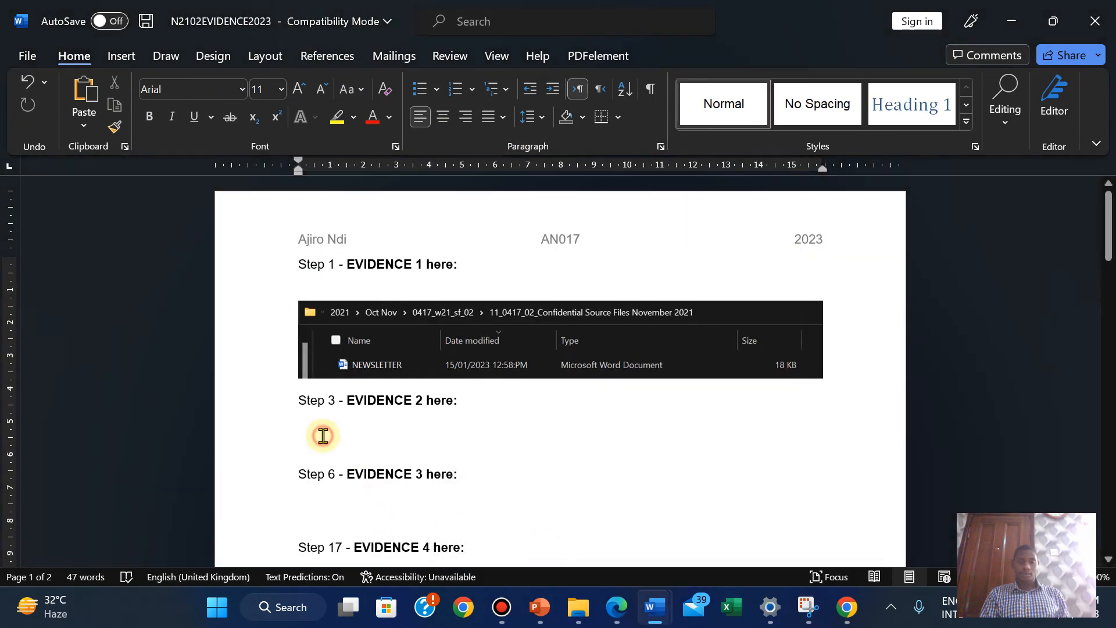
key("ctrl+v")
left_click(583, 485)
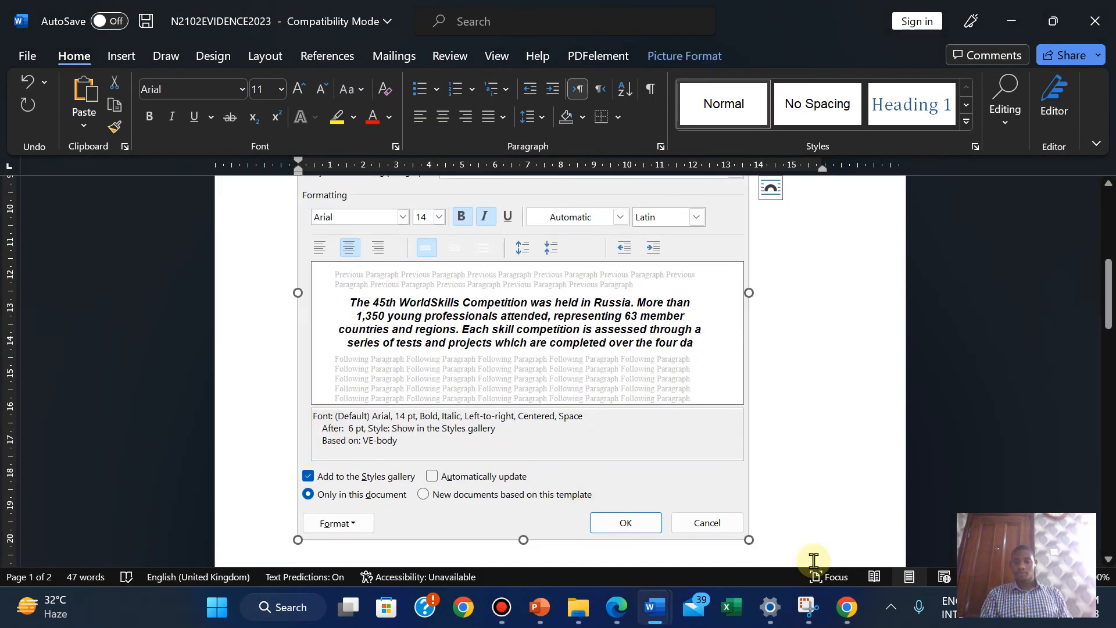
left_click_drag(746, 535, 559, 347)
scroll(1108, 256, "up", 2)
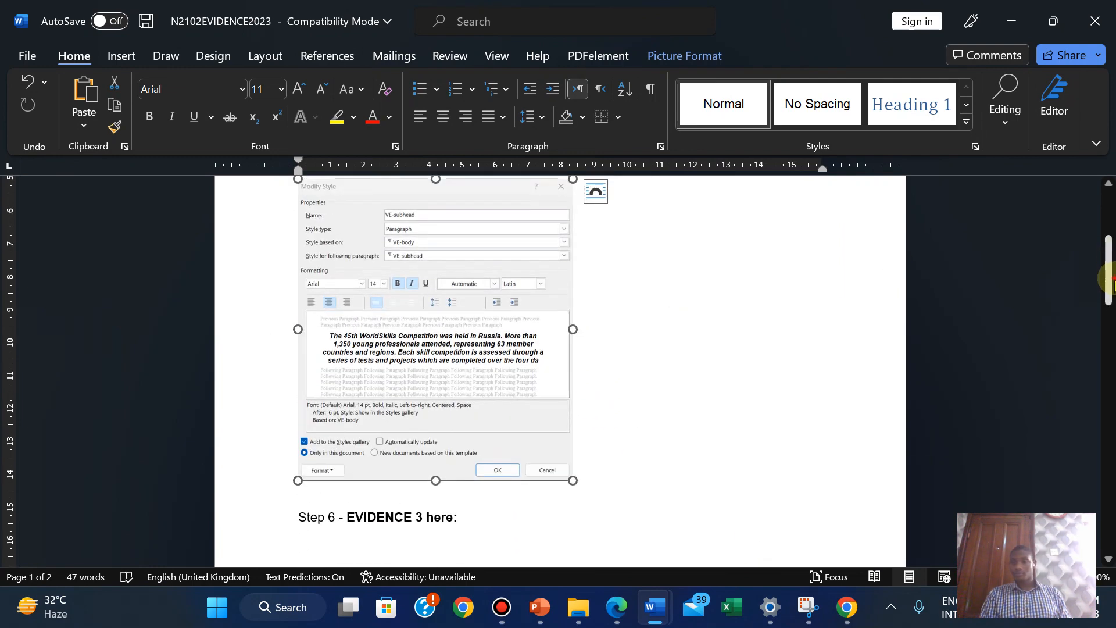
mouse_move(1109, 280)
left_mouse_down()
mouse_move(1110, 253)
mouse_move(1109, 276)
left_mouse_up()
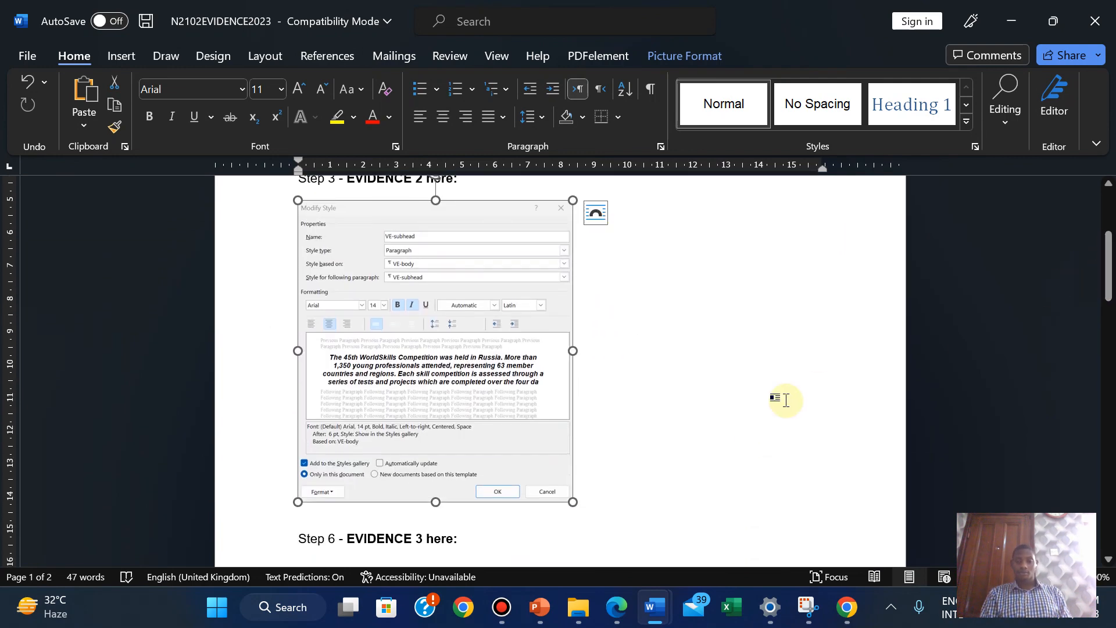
left_click(617, 607)
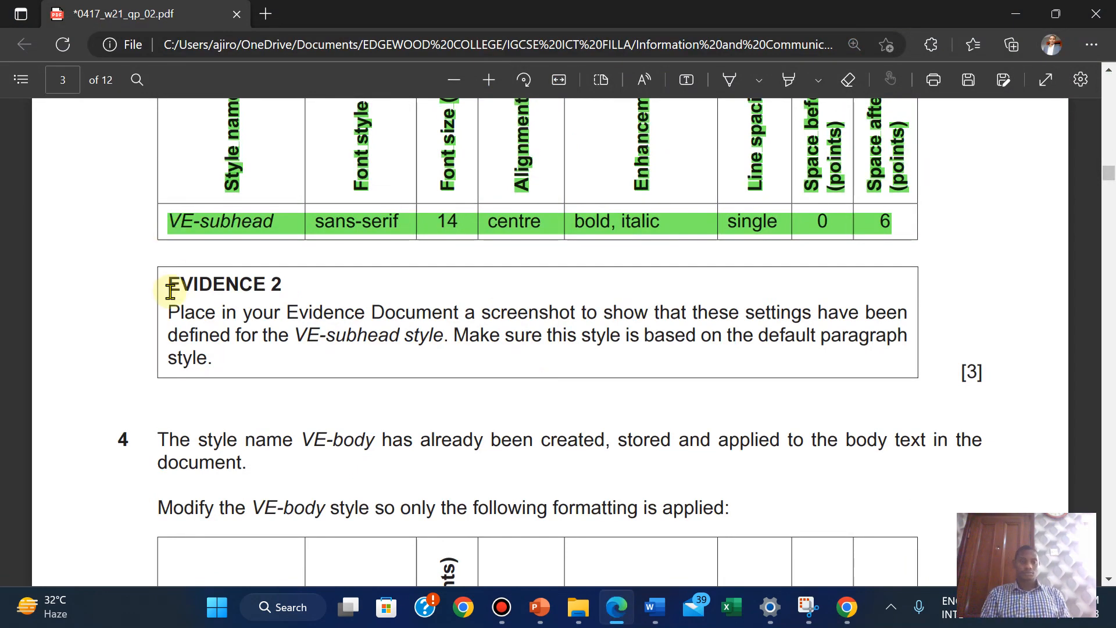
Highlight the EVIDENCE 2 instructions in green in the question paper
left_click_drag(170, 286, 965, 375)
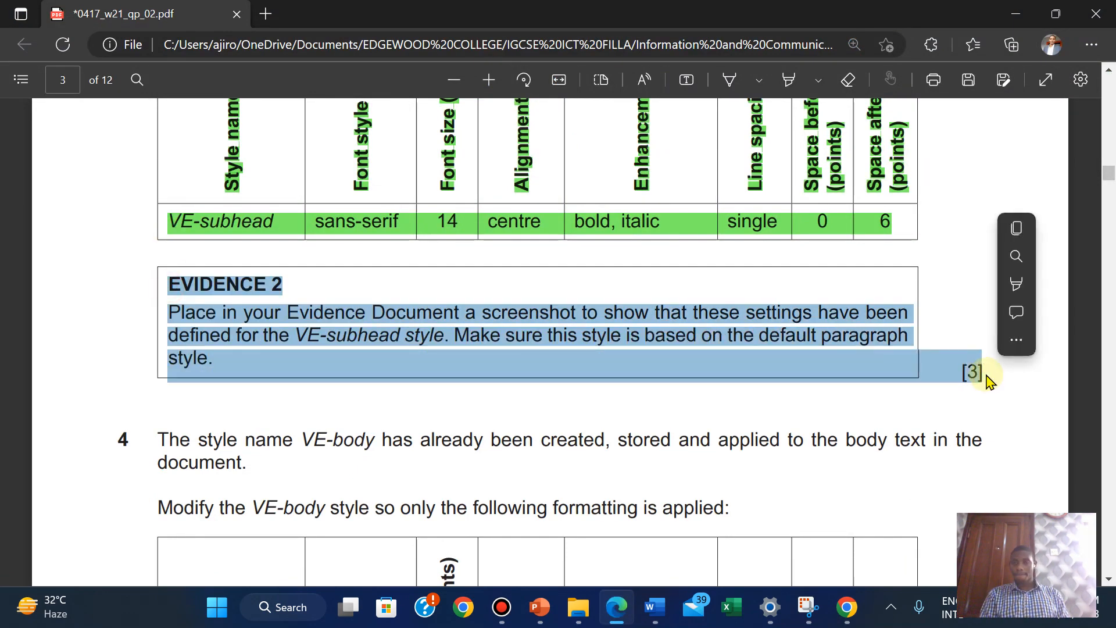
mouse_move(1019, 283)
left_click(899, 316)
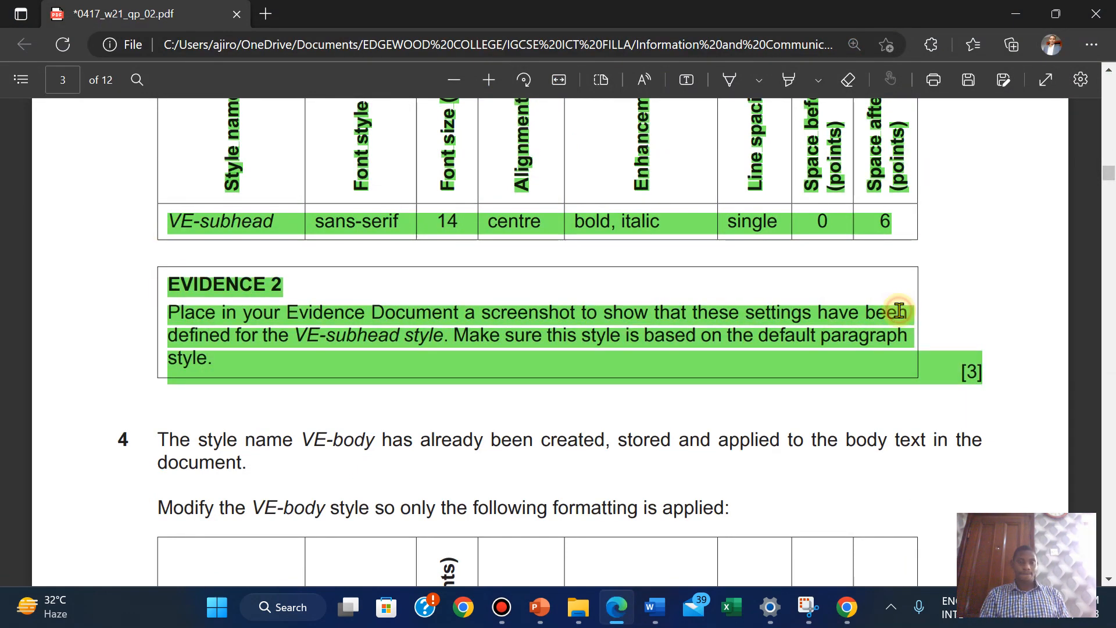
Scroll down to question 4's VE-body formatting table
scroll(298, 471, "down", 5)
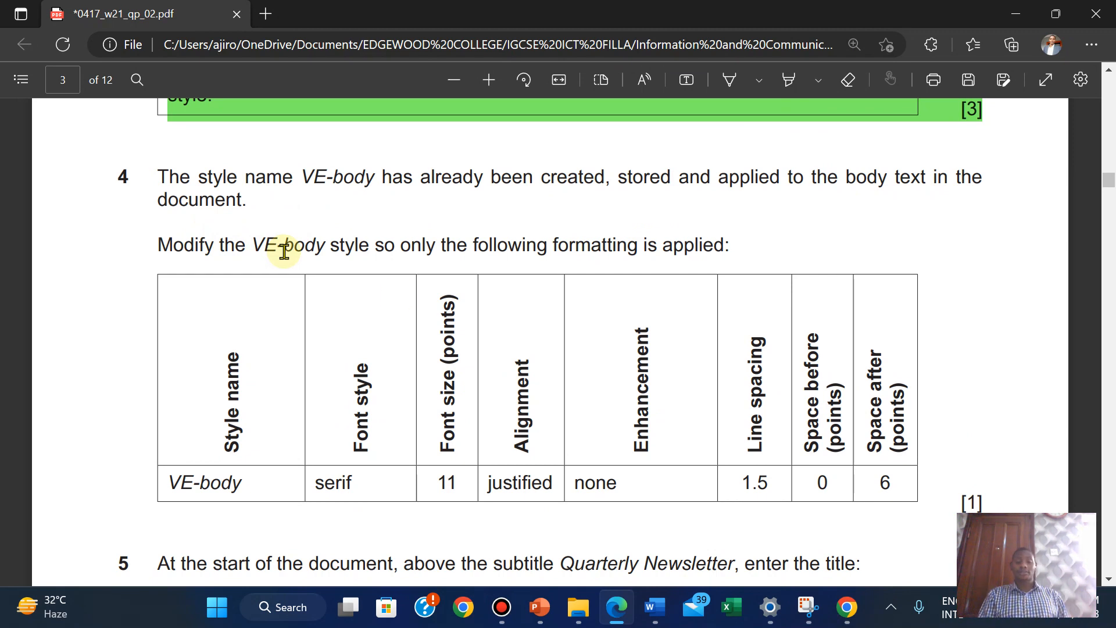
left_click(598, 385)
scroll(598, 387, "down", 2)
scroll(599, 387, "up", 1)
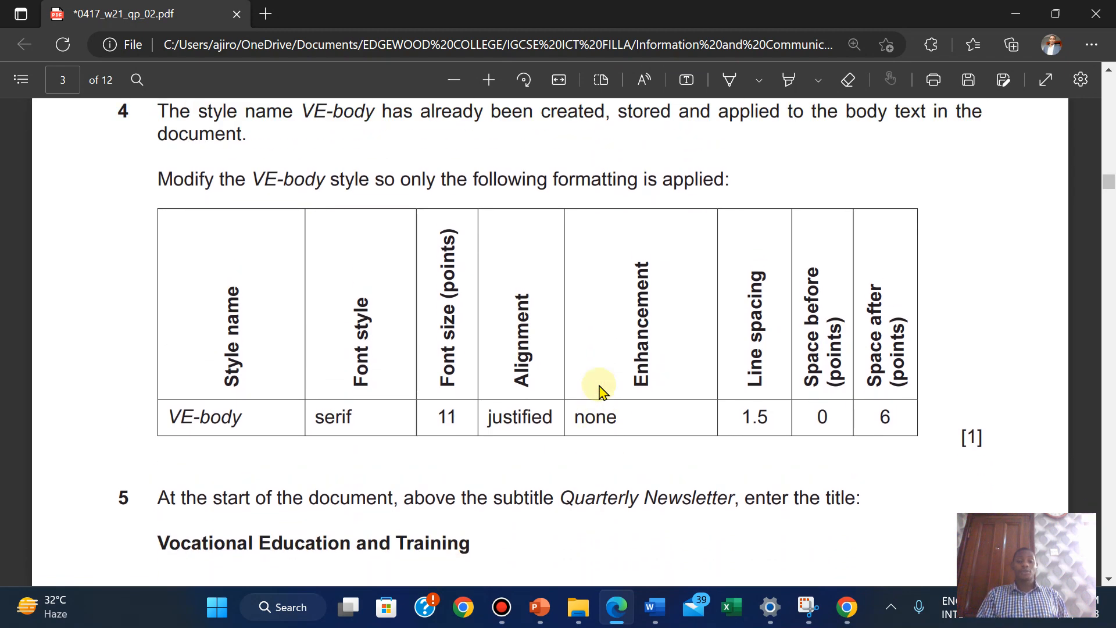
Open the VE-body style for modification and compare its settings with the exam paper
mouse_move(654, 616)
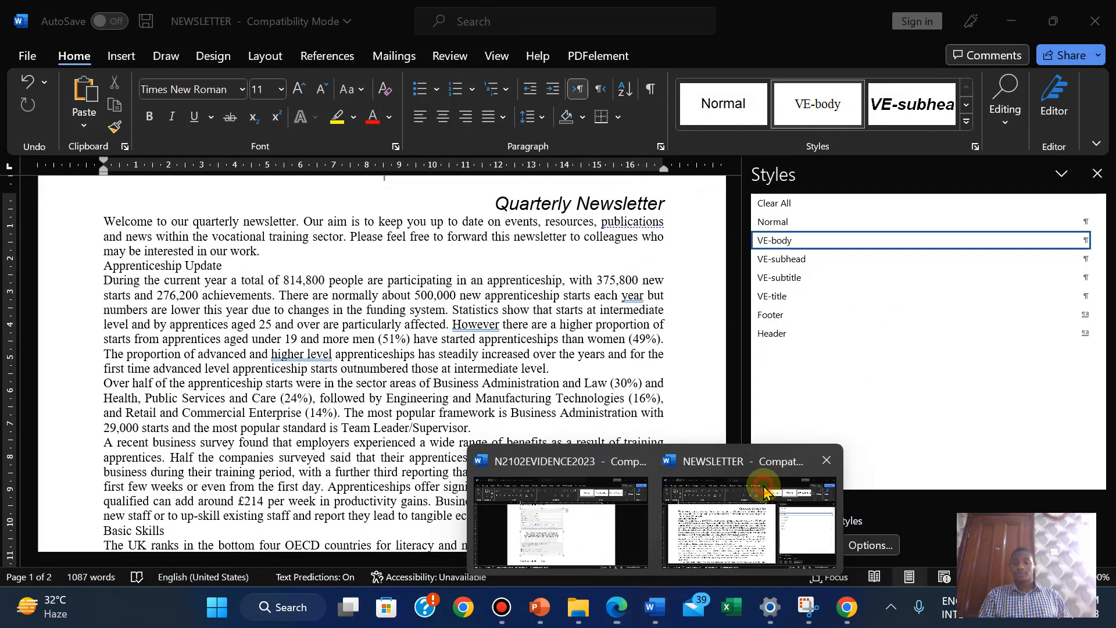
left_click(748, 488)
right_click(791, 247)
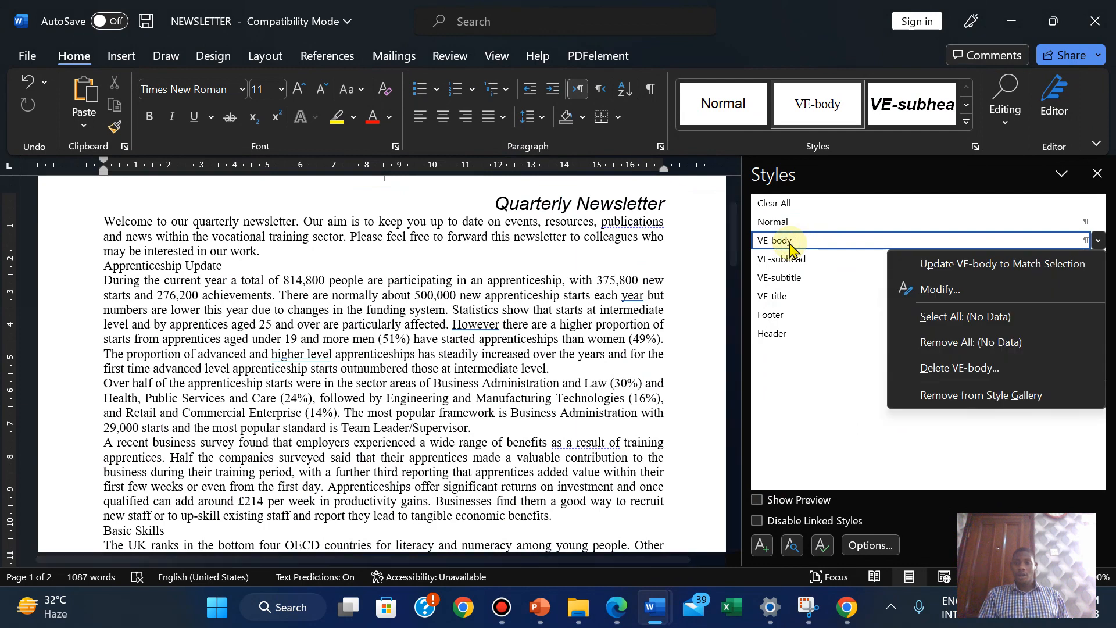
left_click(902, 287)
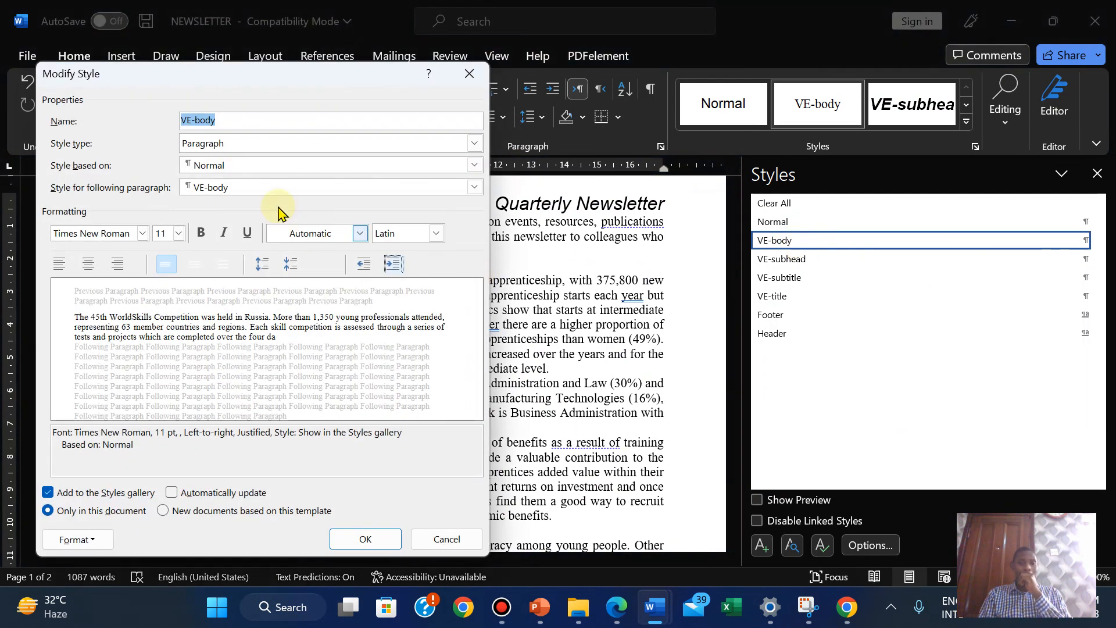
mouse_move(619, 614)
left_click_drag(618, 613, 663, 613)
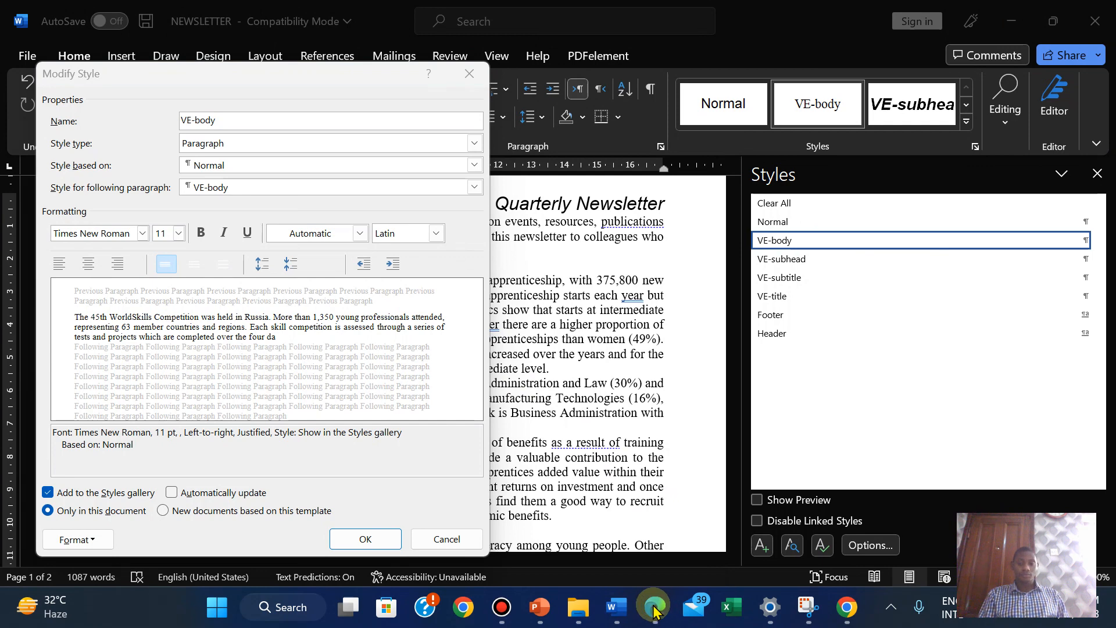
left_click(654, 610)
left_click(654, 610)
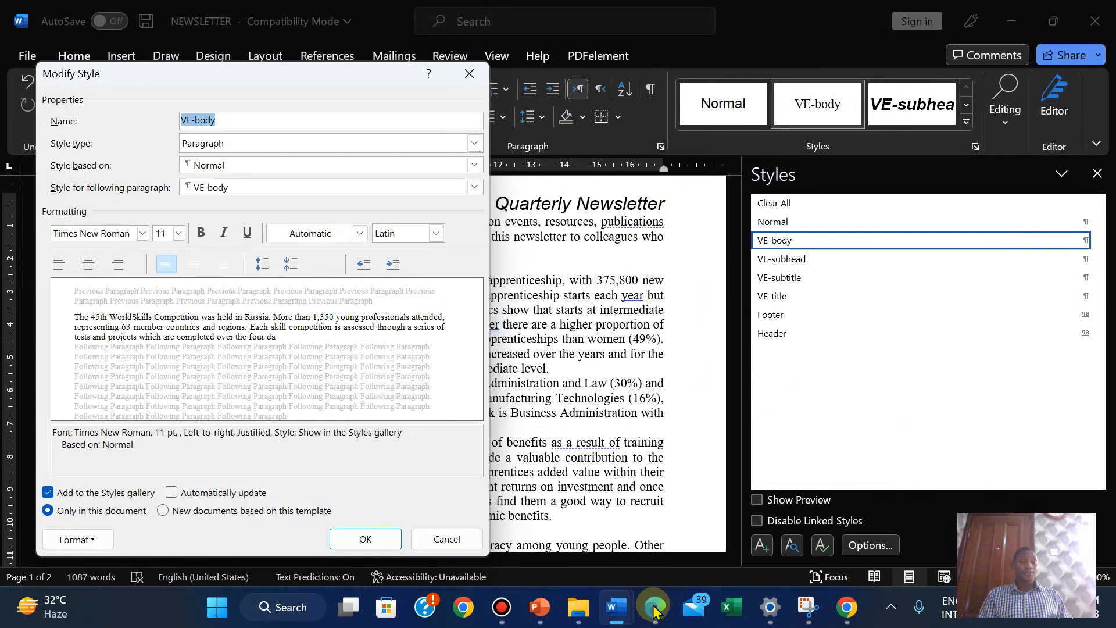
left_click(654, 611)
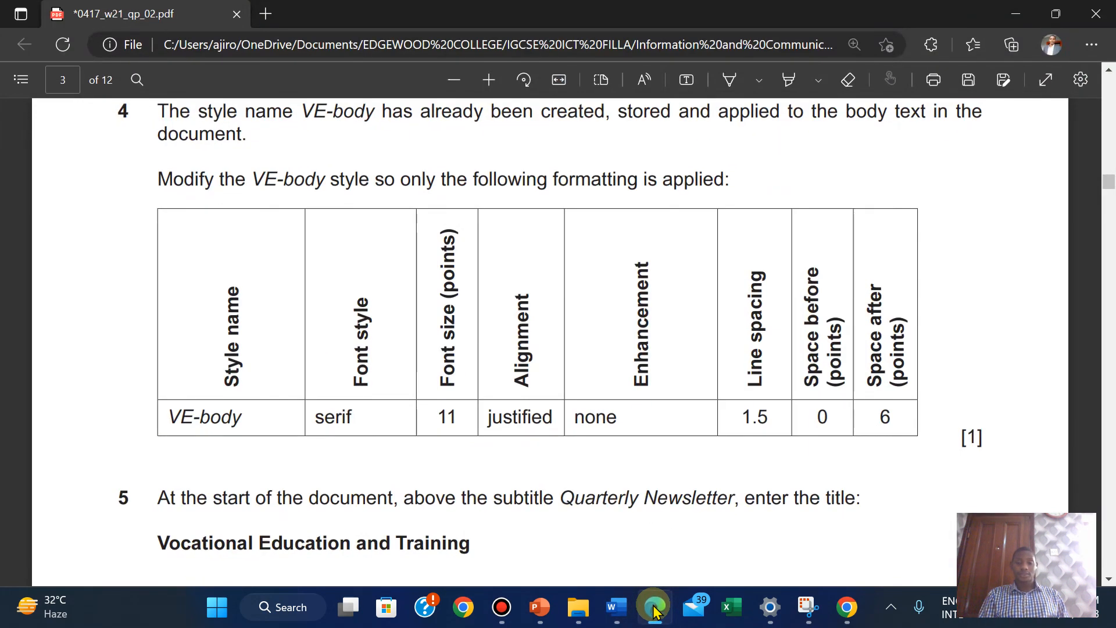
left_click(654, 610)
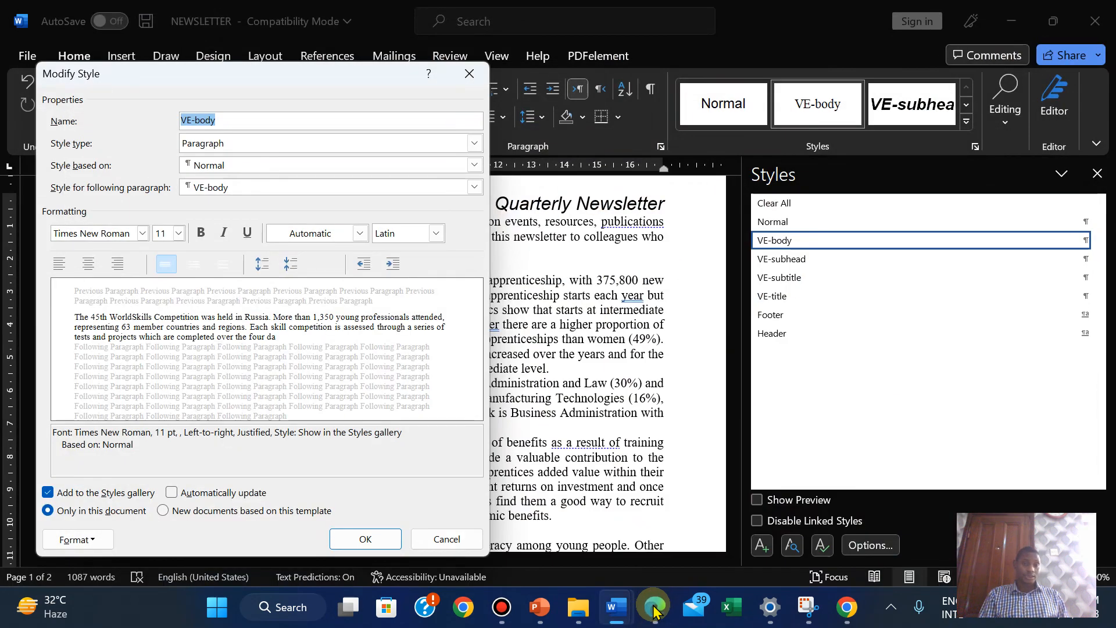
Set VE-body line spacing to 1.5 lines, checking question 4's requirements
left_click(74, 552)
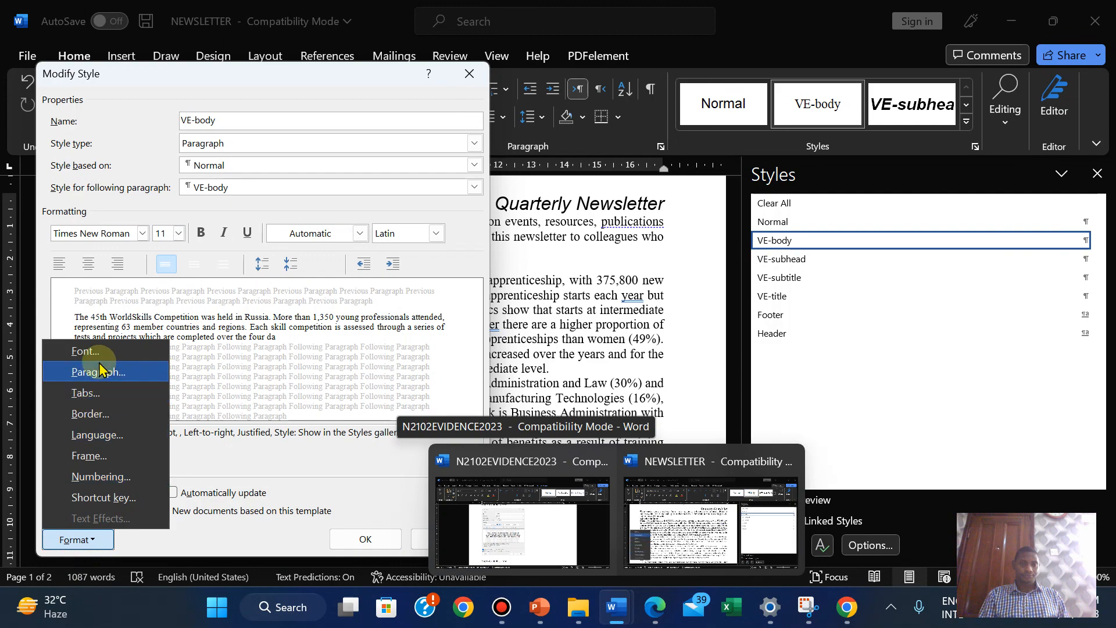
left_click(97, 372)
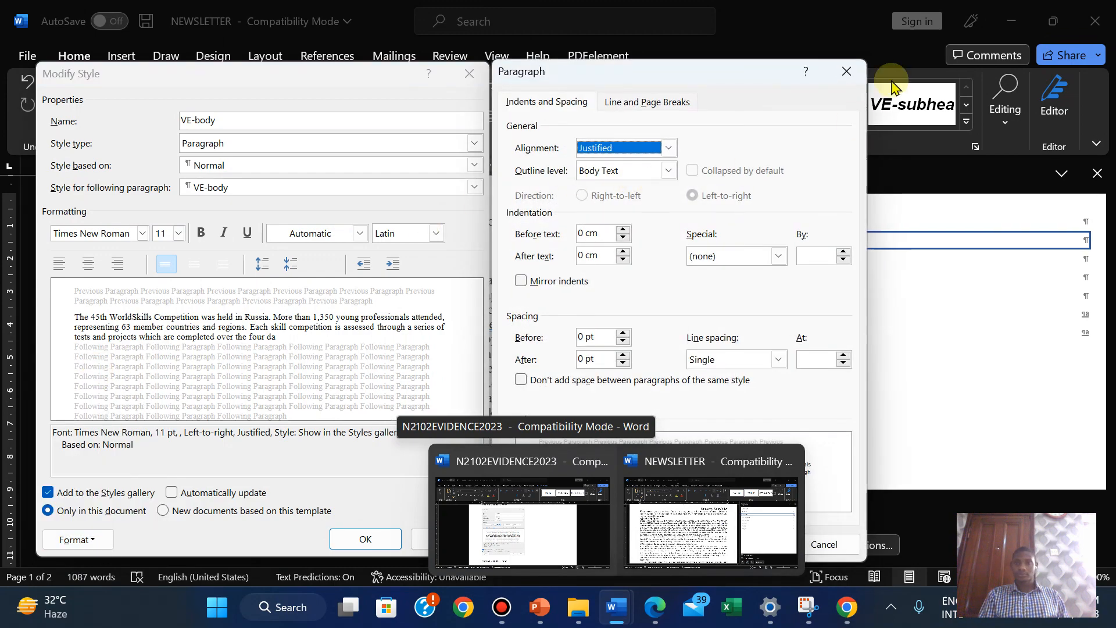
left_click(846, 72)
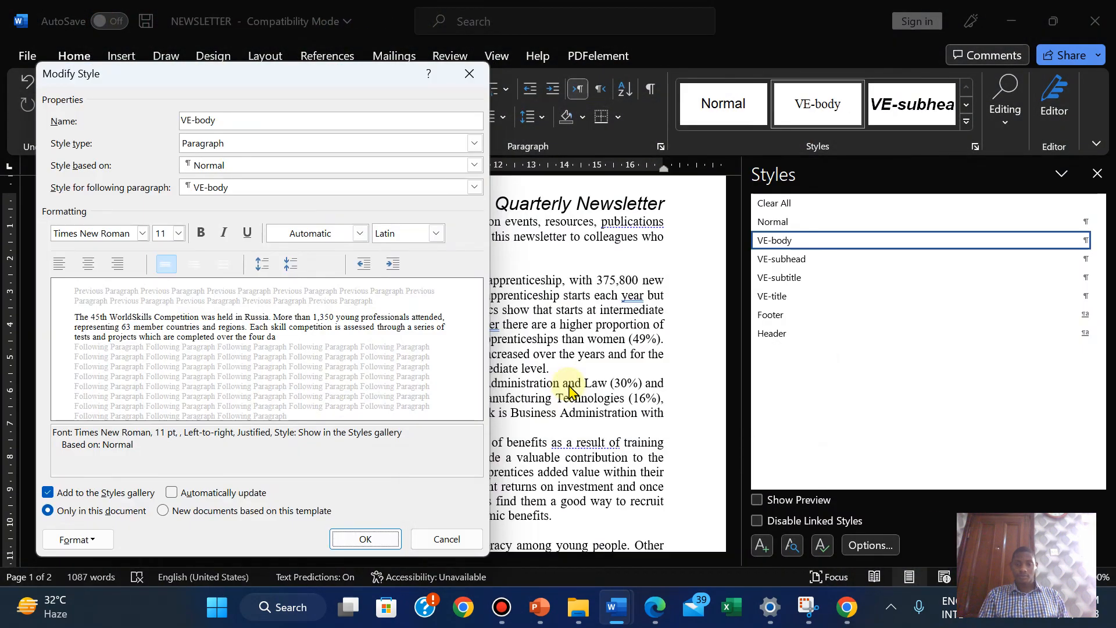
left_click(656, 607)
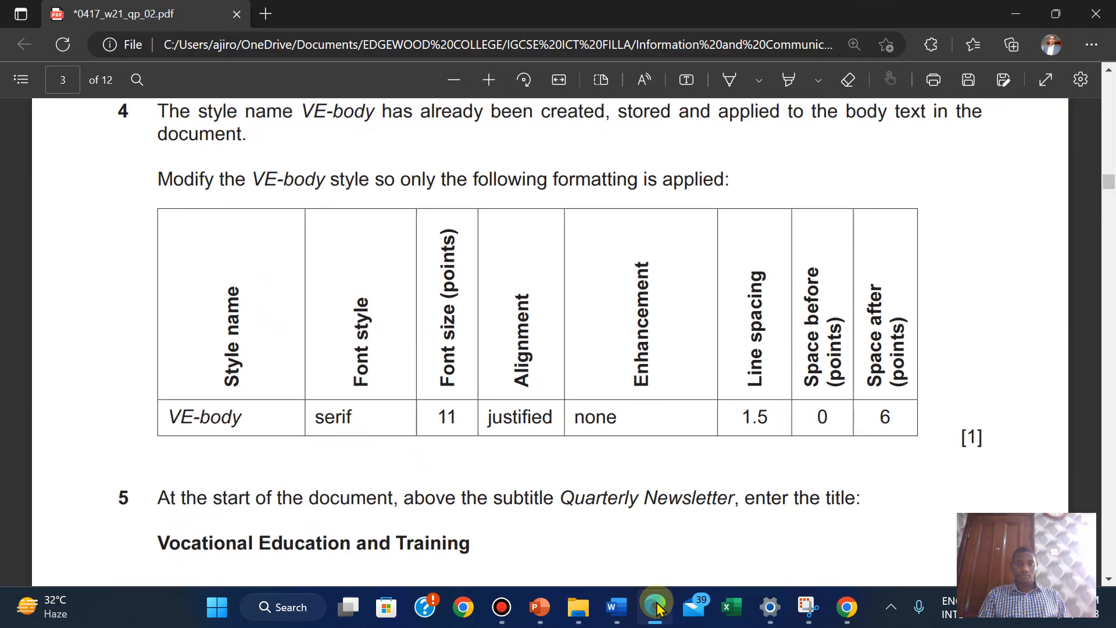
left_click(656, 607)
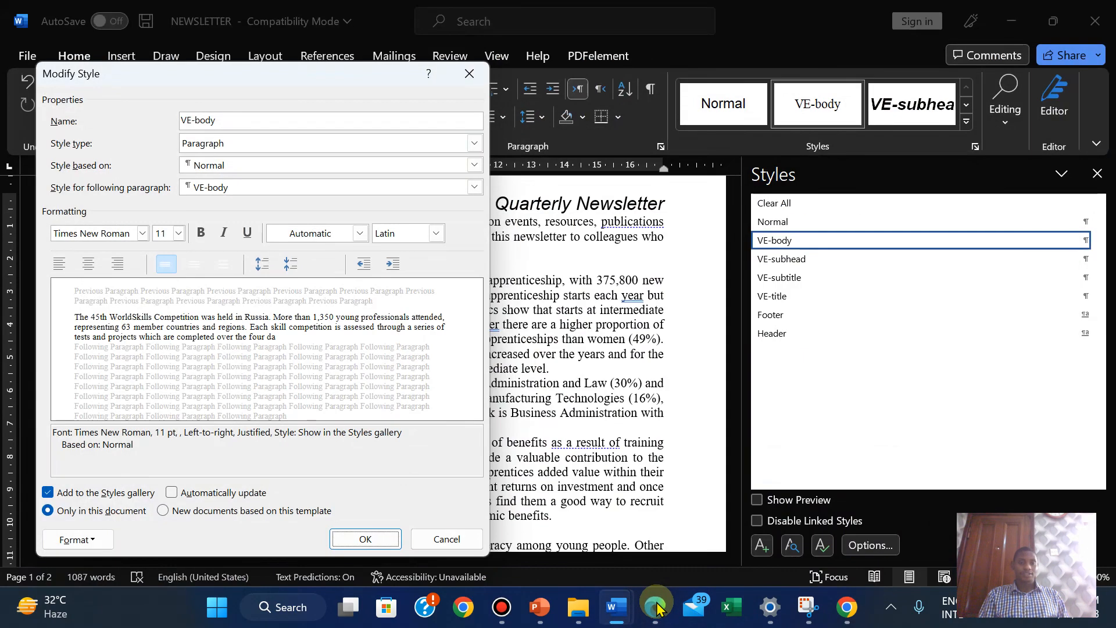
left_click(656, 607)
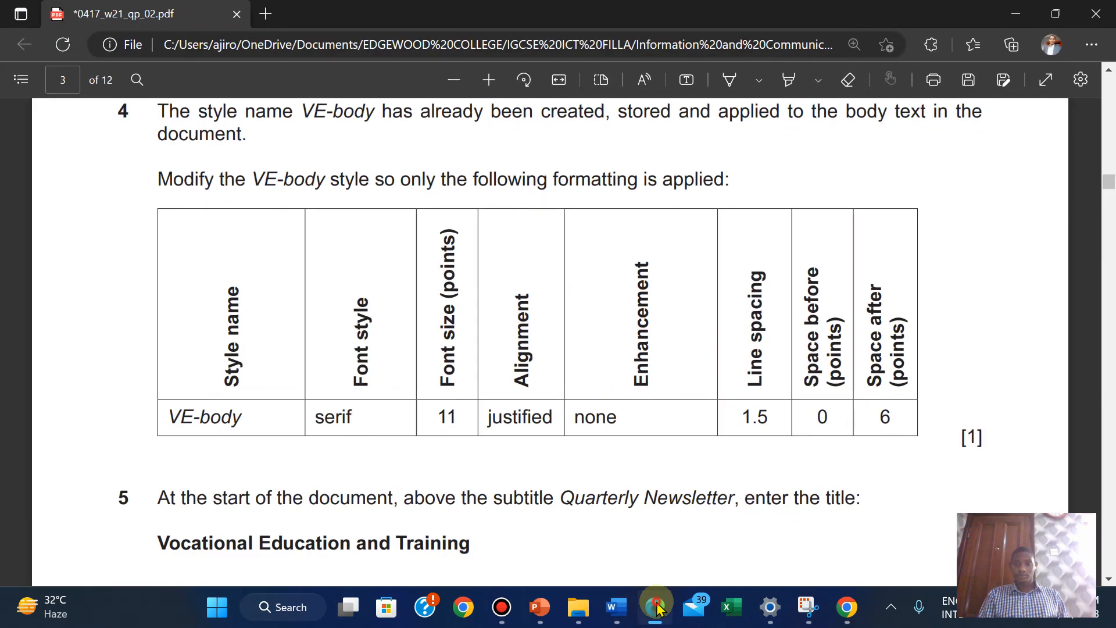
left_click(655, 607)
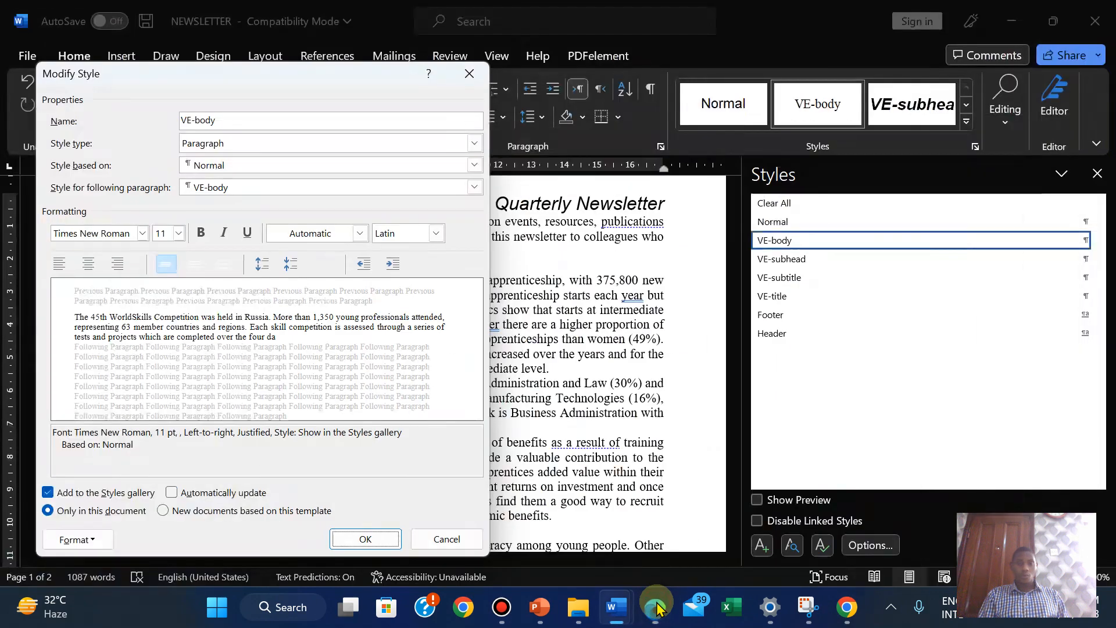
left_click(196, 263)
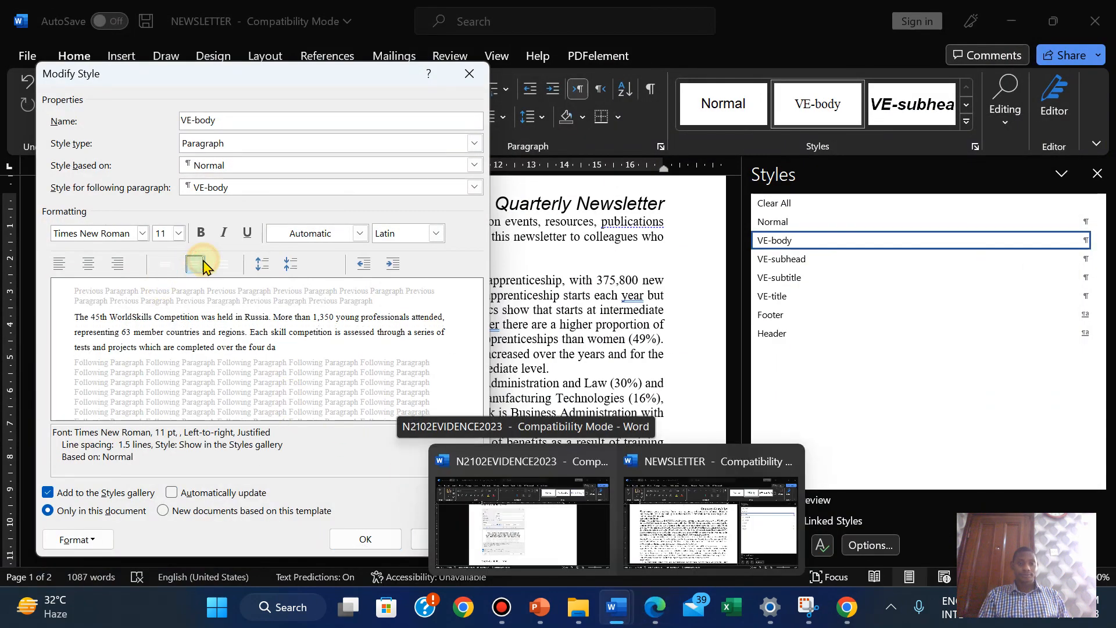
Set VE-body paragraph spacing after to 6 pt
left_click(654, 606)
left_click(653, 604)
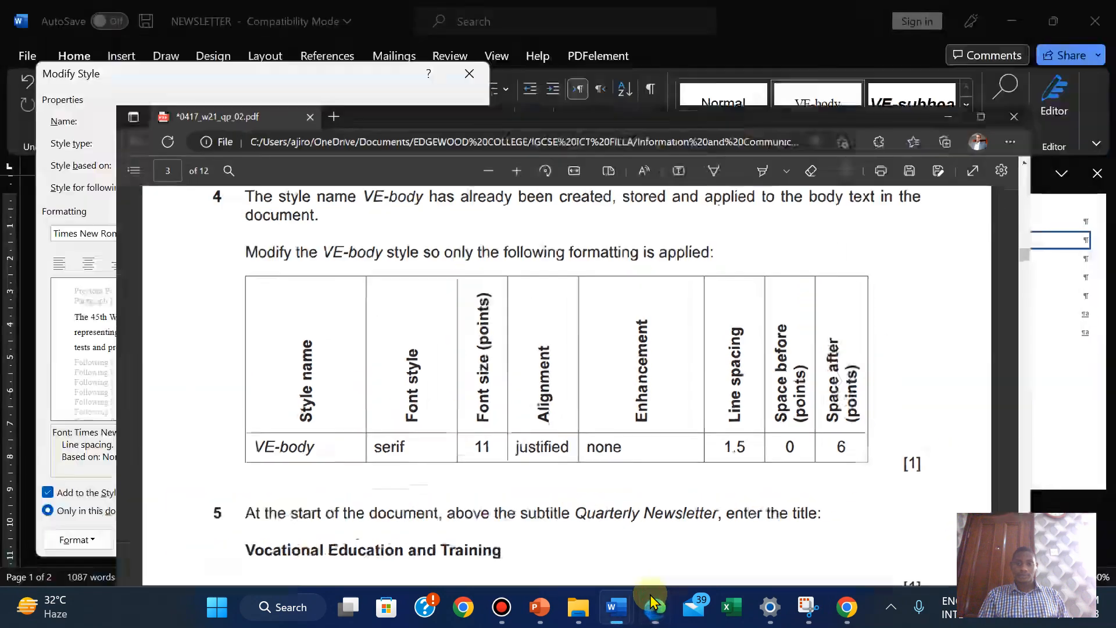
left_click(81, 538)
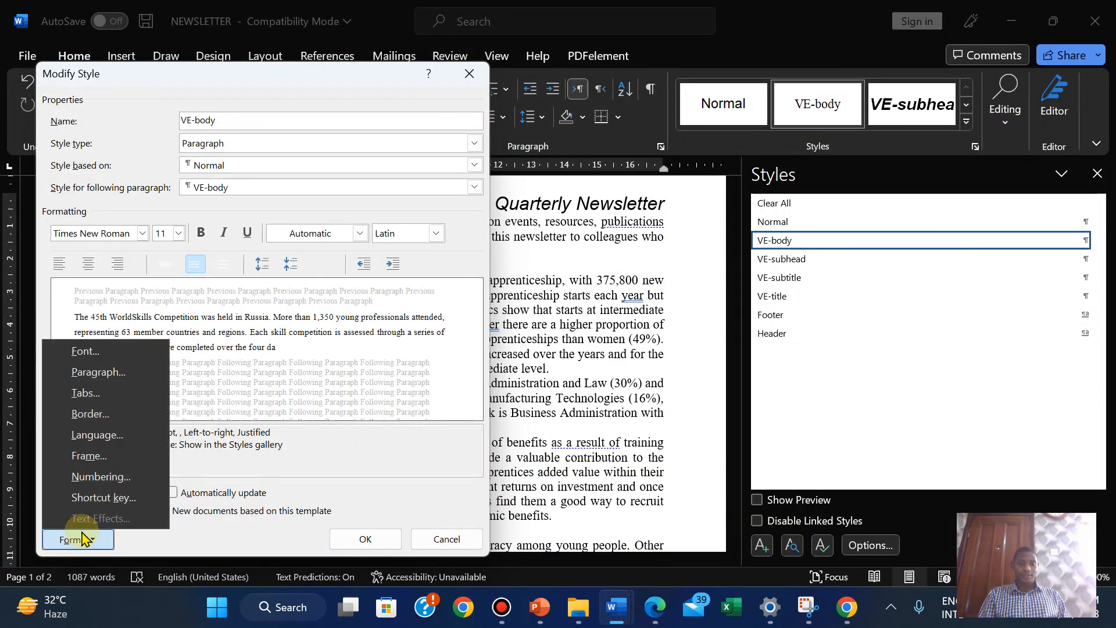
left_click(93, 371)
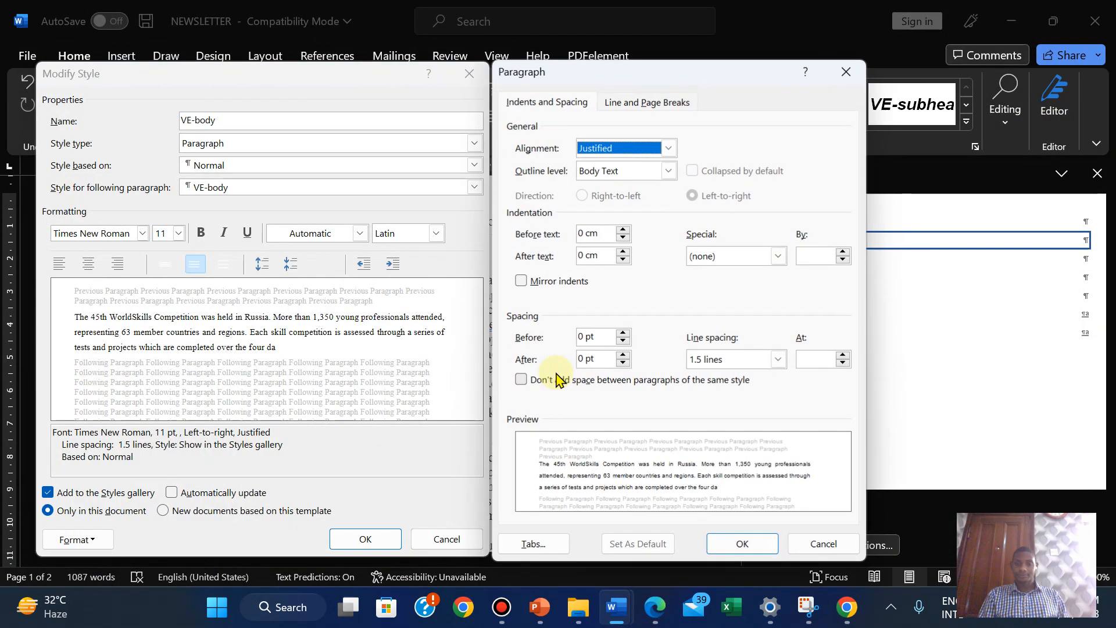
left_click(622, 355)
left_click(733, 544)
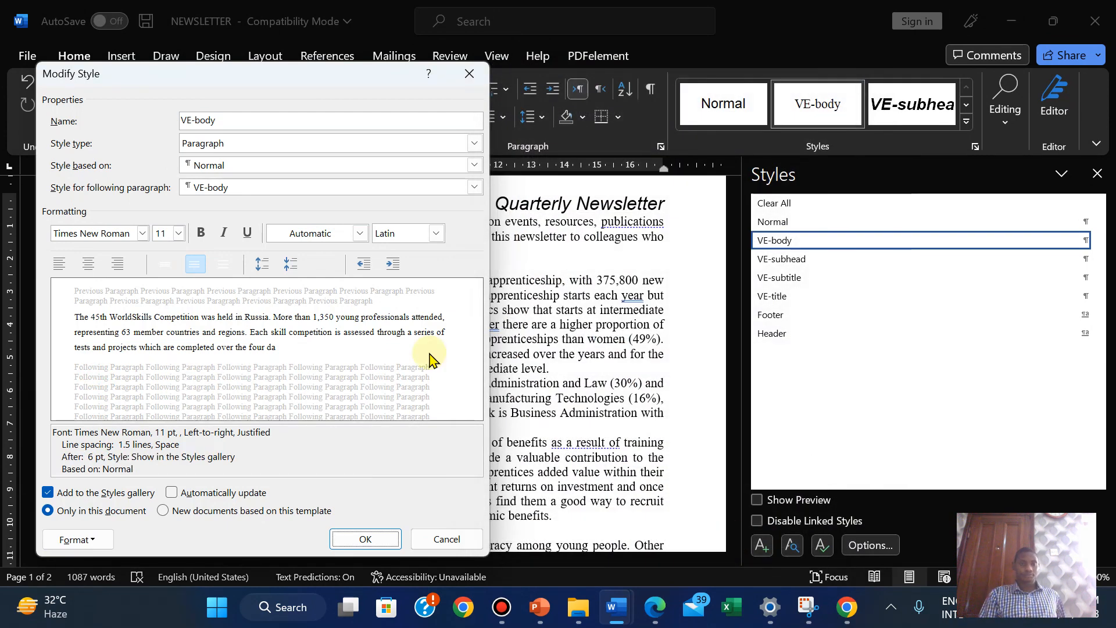
Recheck question 4 in the PDF, then save the modified VE-body style
left_click(655, 606)
scroll(573, 451, "down", 8)
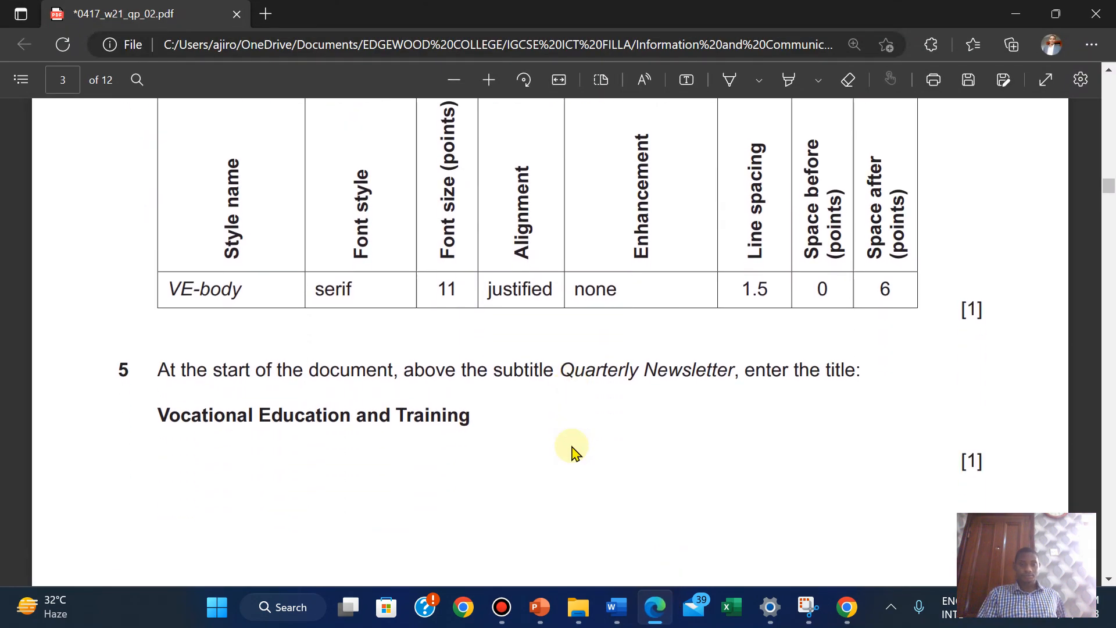
scroll(572, 451, "down", 6)
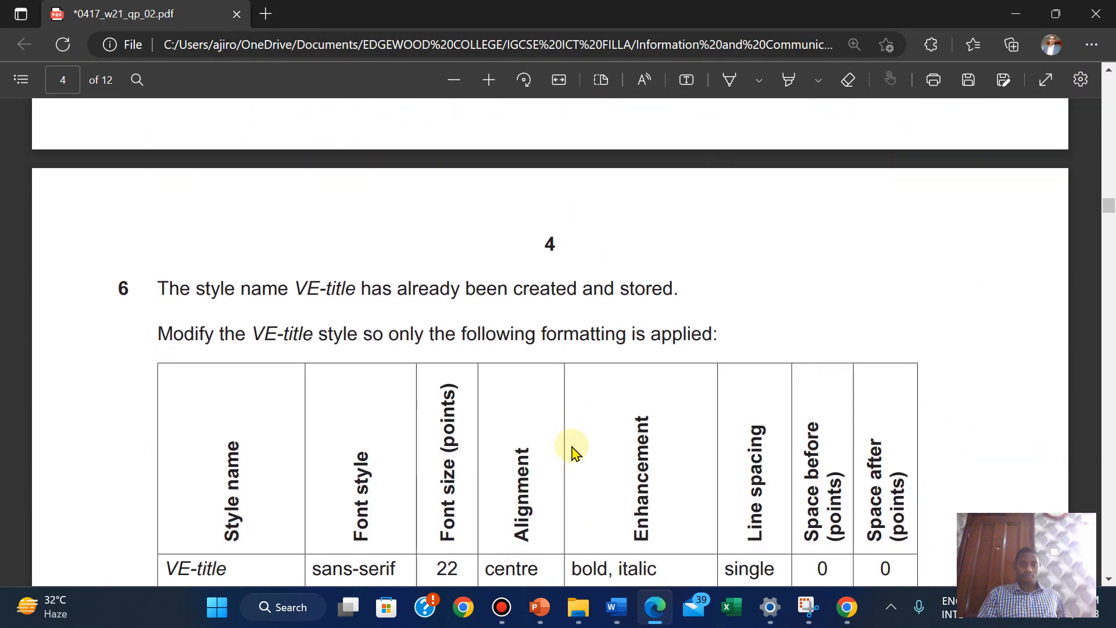
scroll(573, 450, "down", 3)
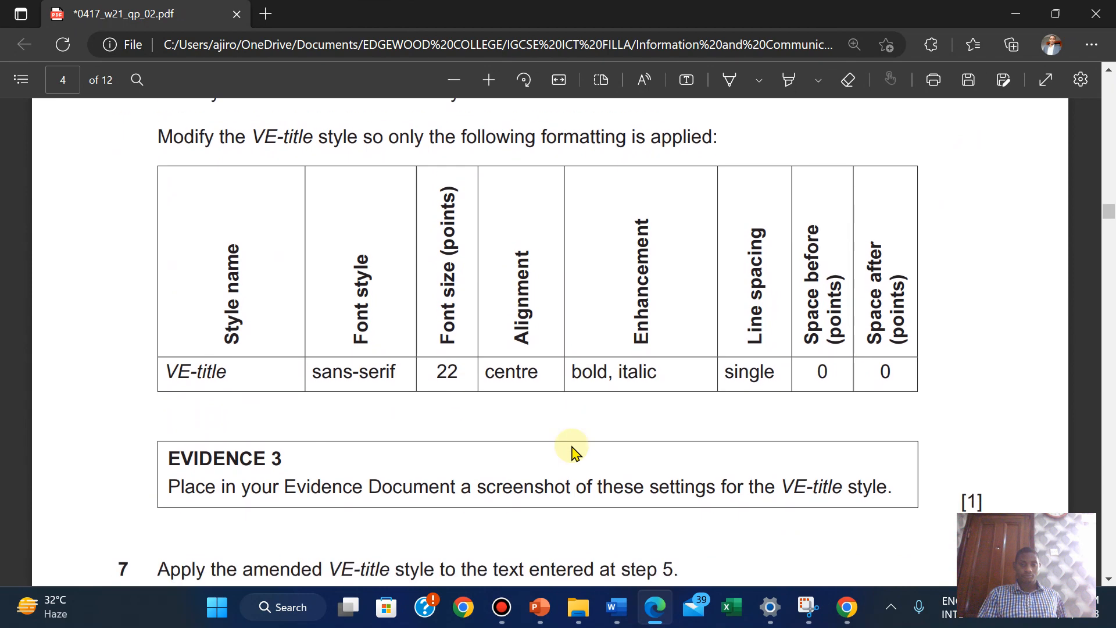
scroll(573, 450, "up", 15)
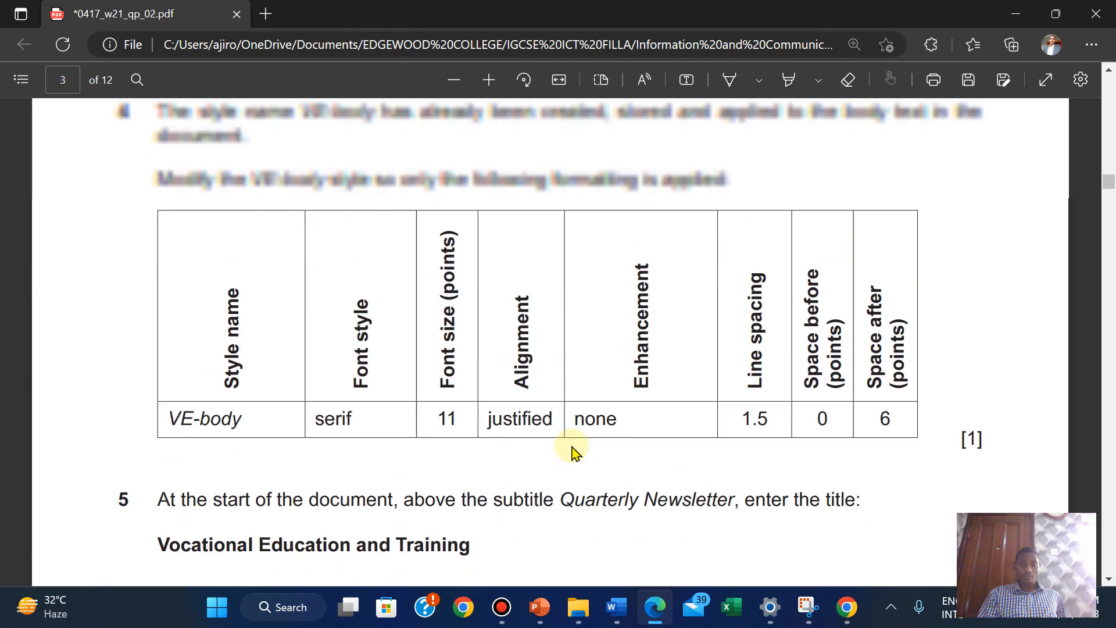
scroll(572, 451, "down", 5)
scroll(573, 450, "up", 4)
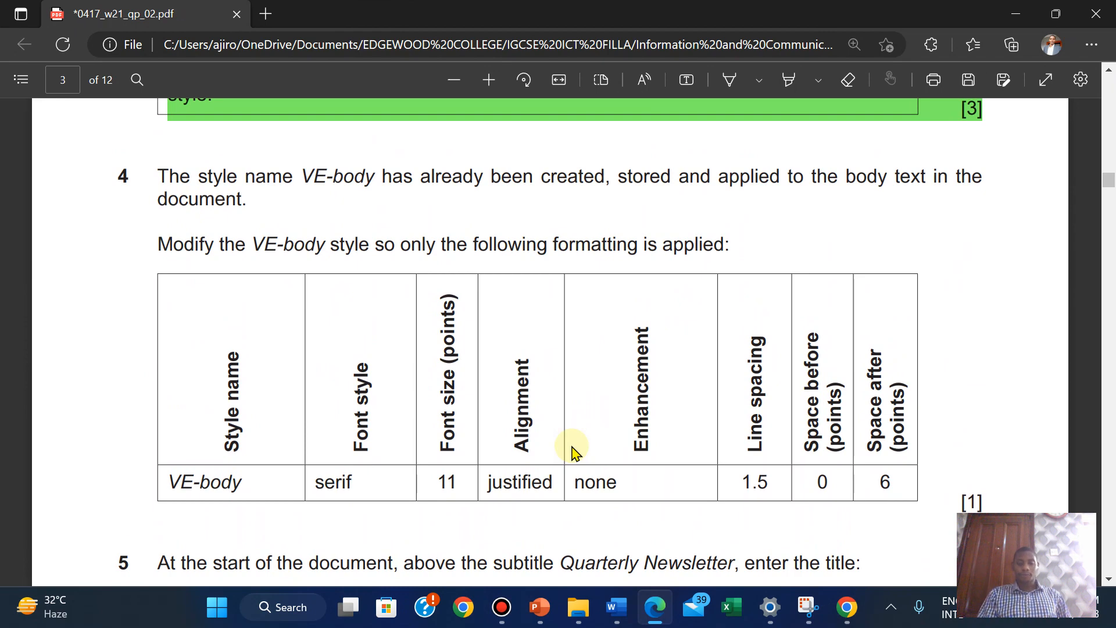
scroll(572, 450, "down", 1)
mouse_move(617, 608)
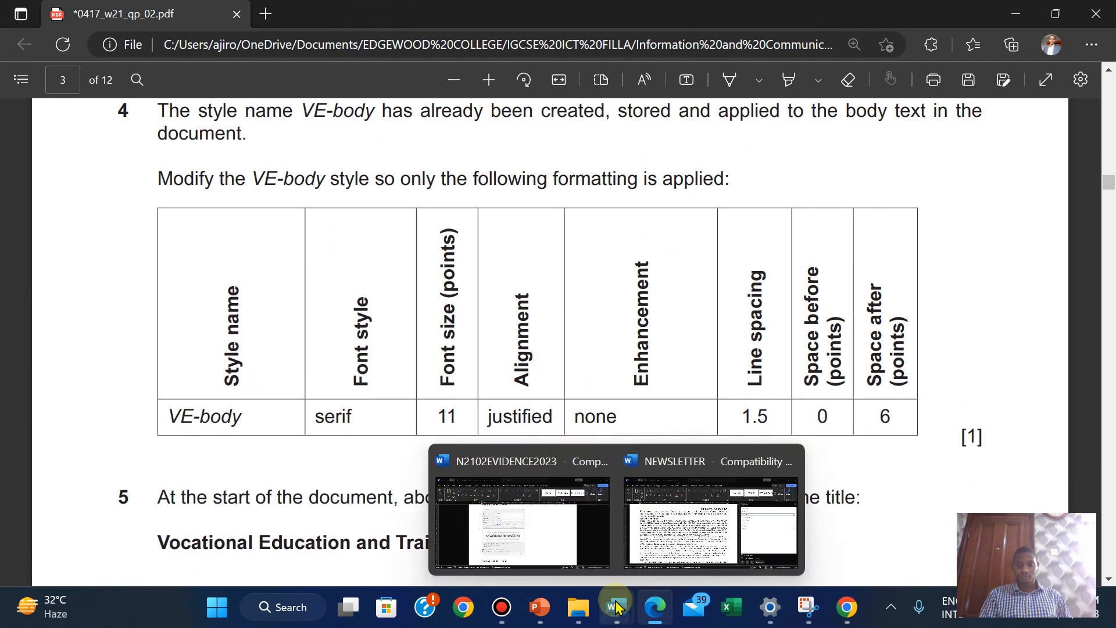
left_click(710, 462)
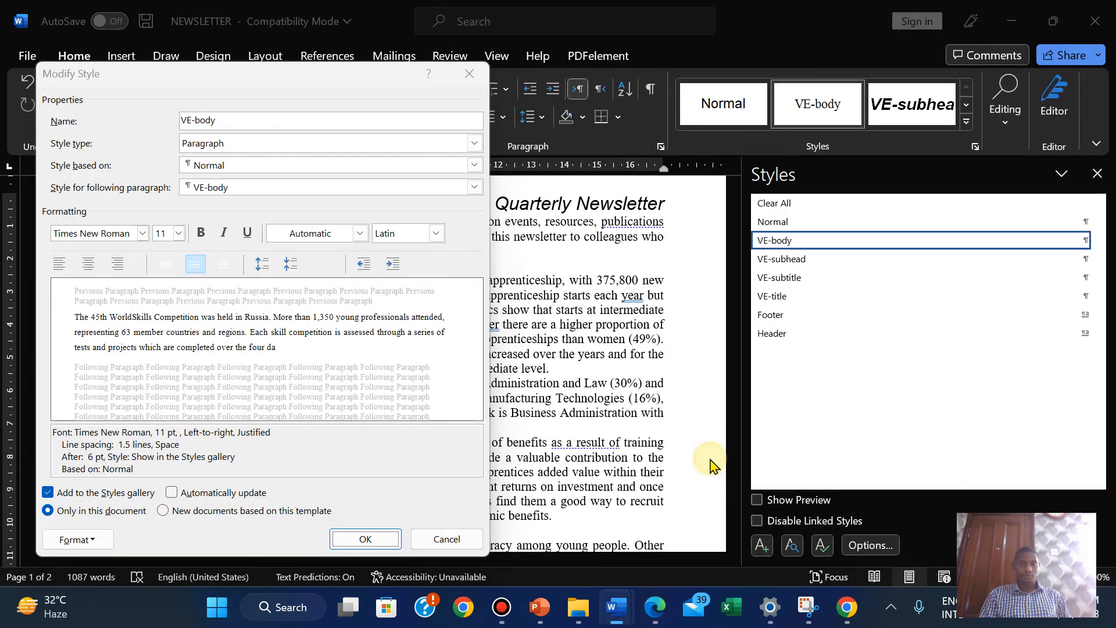
left_click(353, 549)
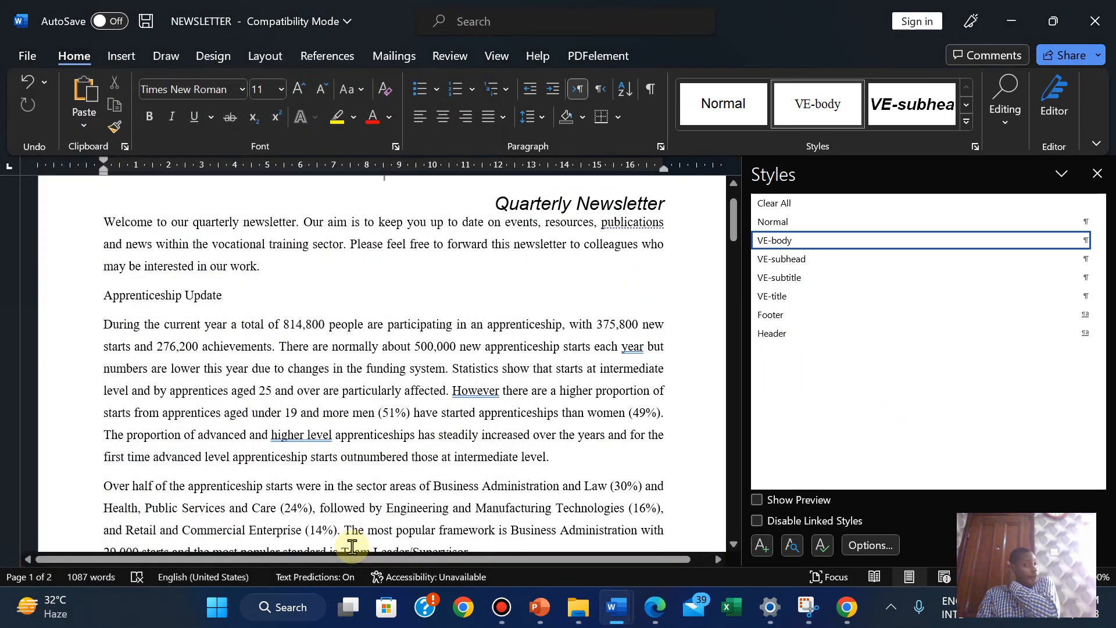
Copy 'Vocational Education and Training' from question 5 of the PDF
left_click(656, 609)
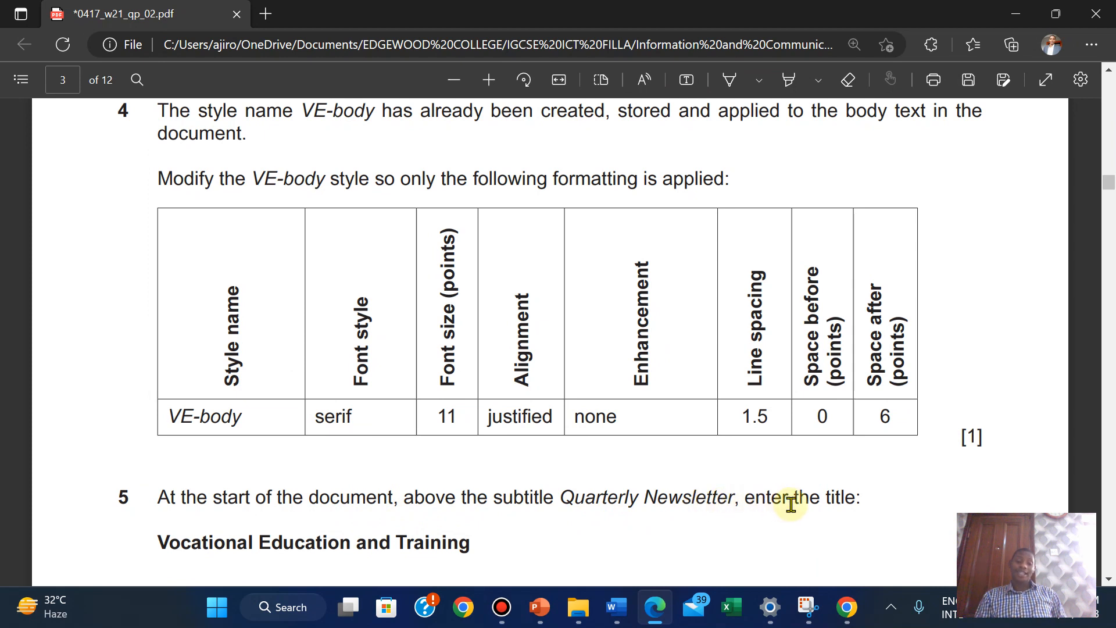
left_click_drag(159, 538, 478, 540)
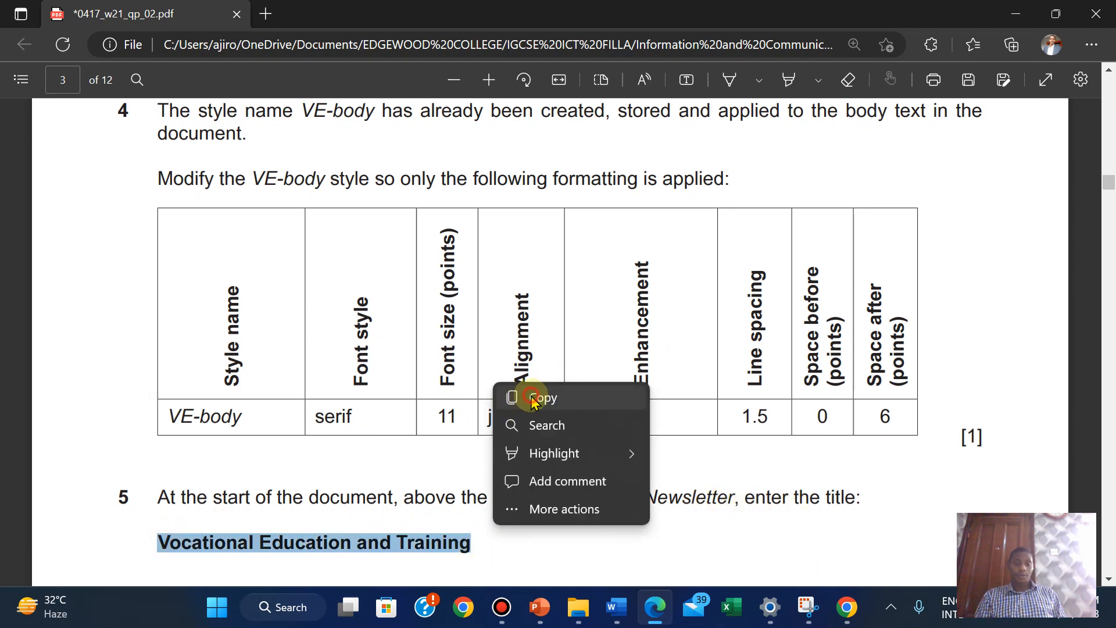
left_click(534, 398)
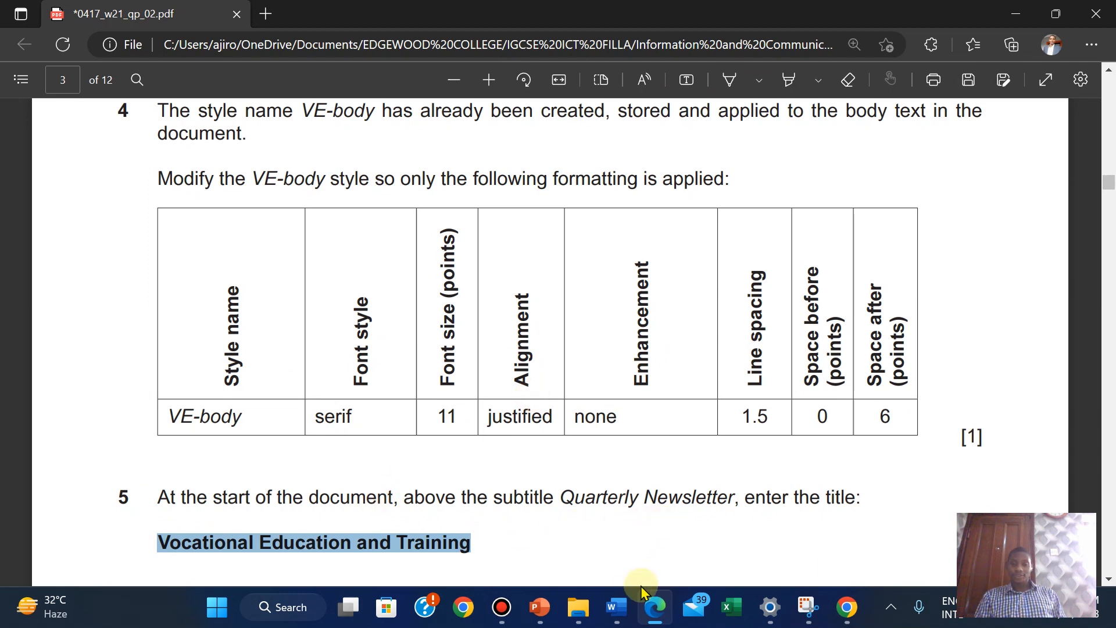
mouse_move(616, 607)
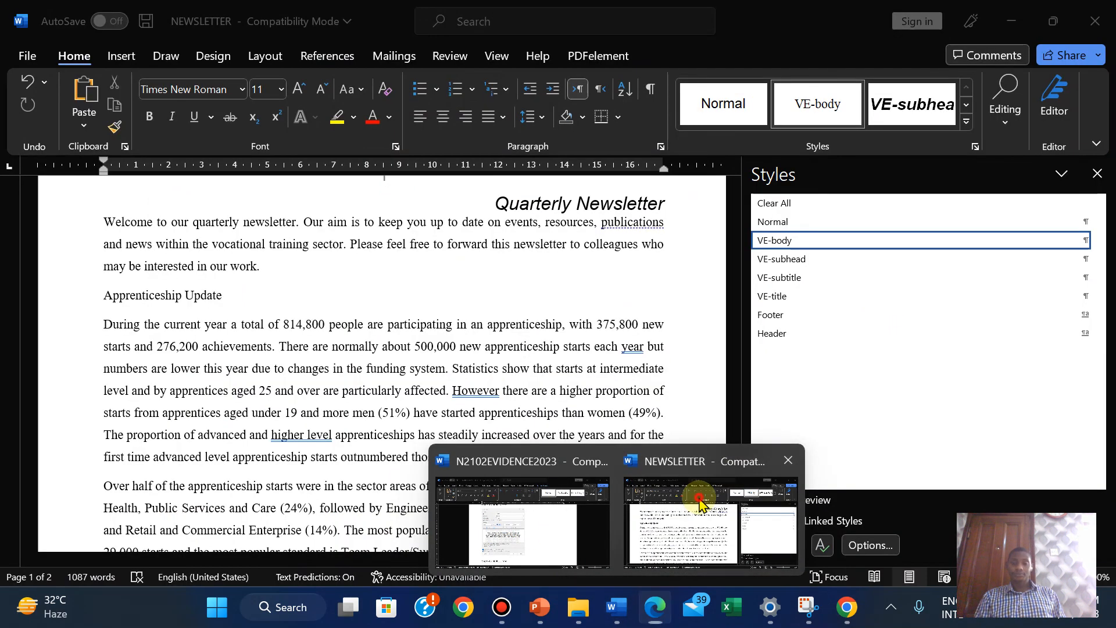
left_click(715, 532)
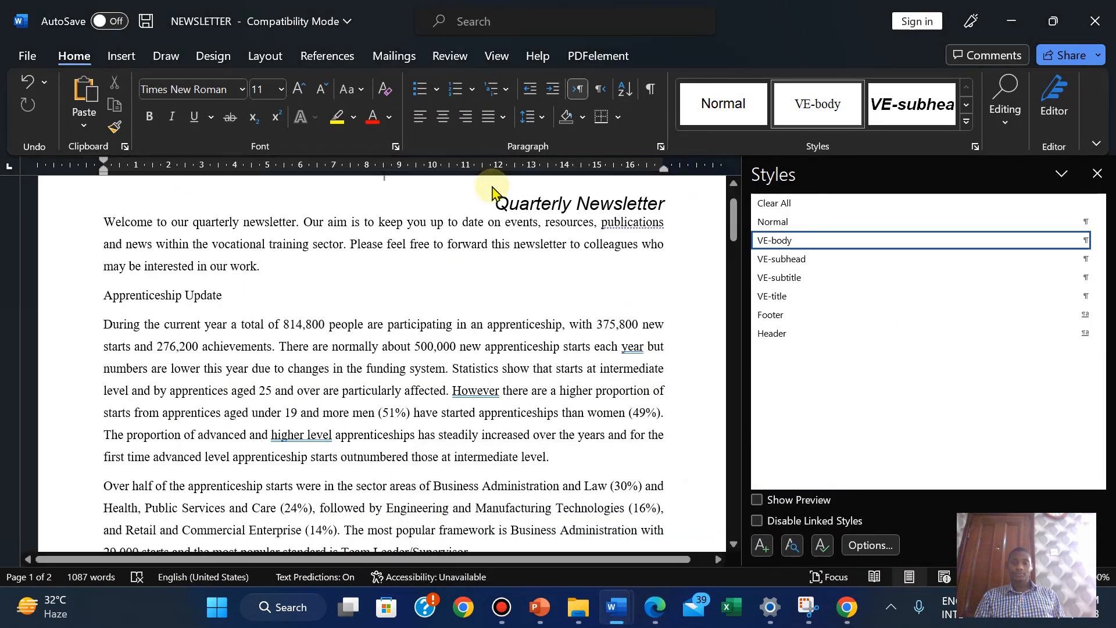
Paste 'Vocational Education and Training' as plain text on a new line above 'Quarterly Newsletter'
left_click(493, 205)
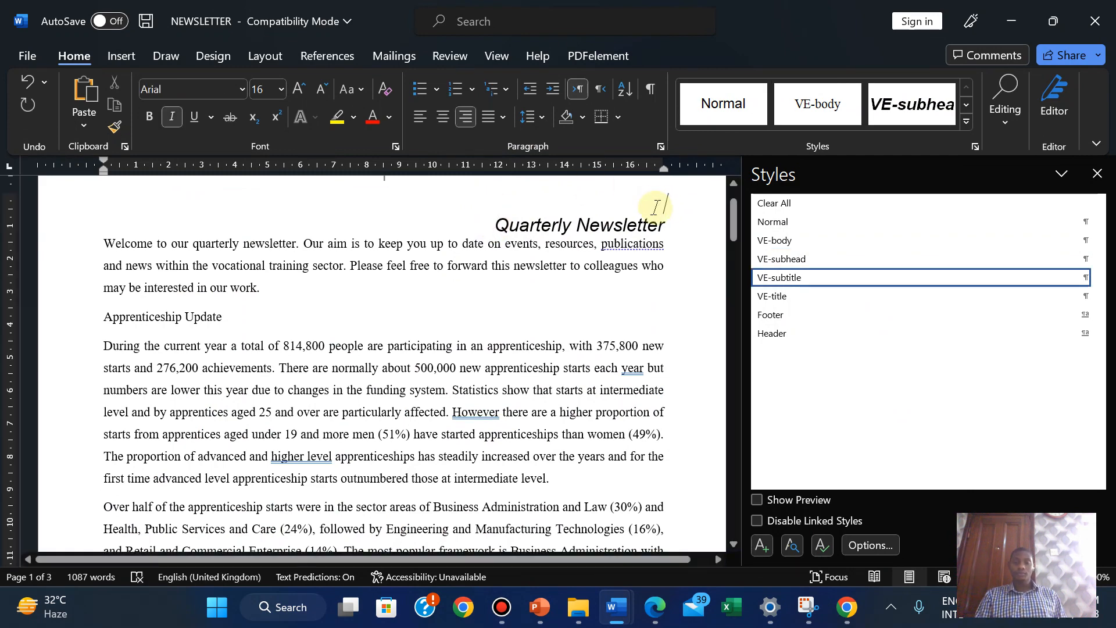
right_click(655, 207)
left_click(748, 329)
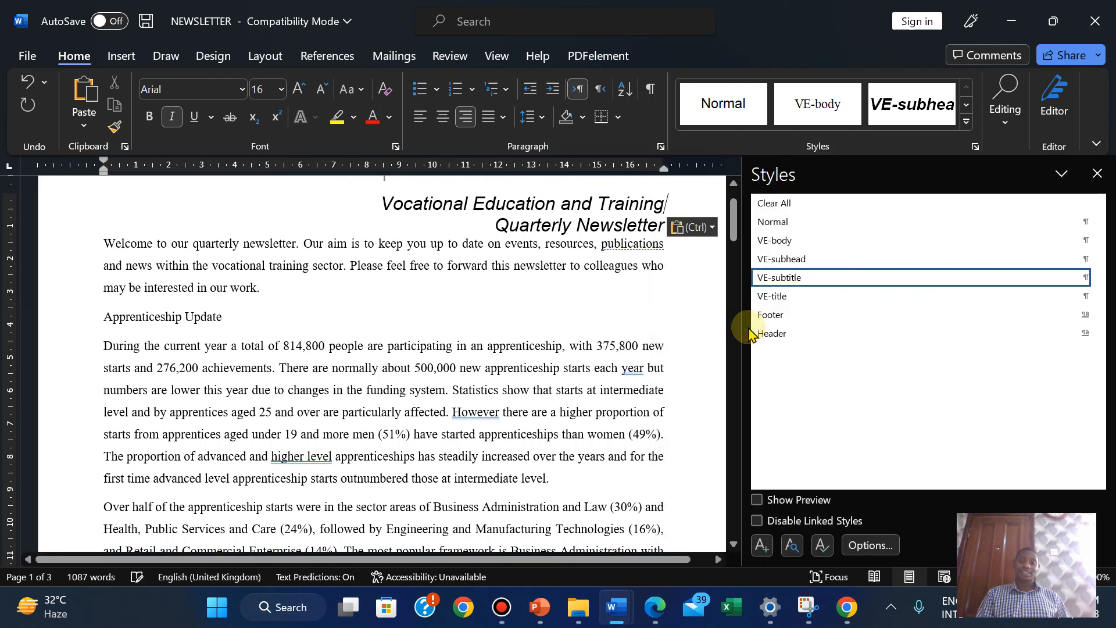
left_click(646, 284)
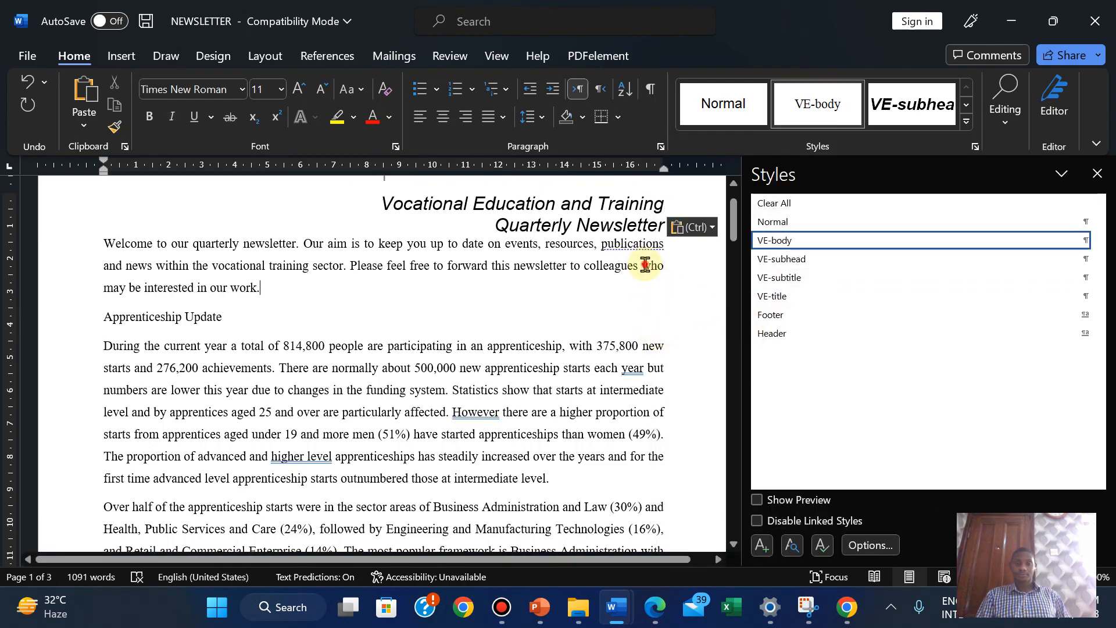
left_click(622, 219)
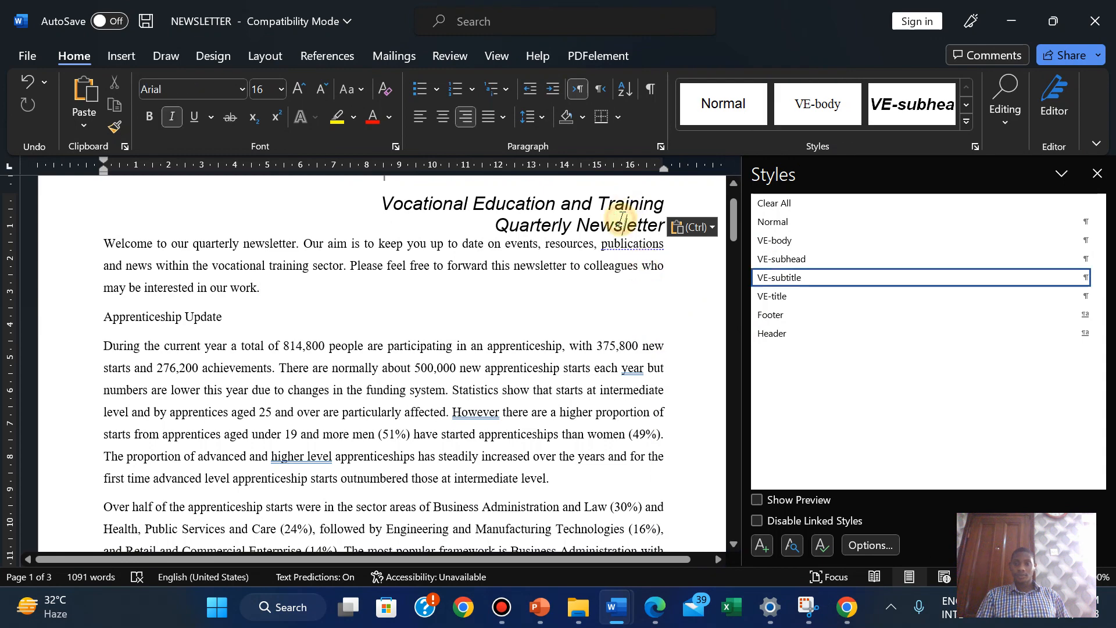
Highlight questions 4 and 5 in green in the exam paper
left_click(654, 605)
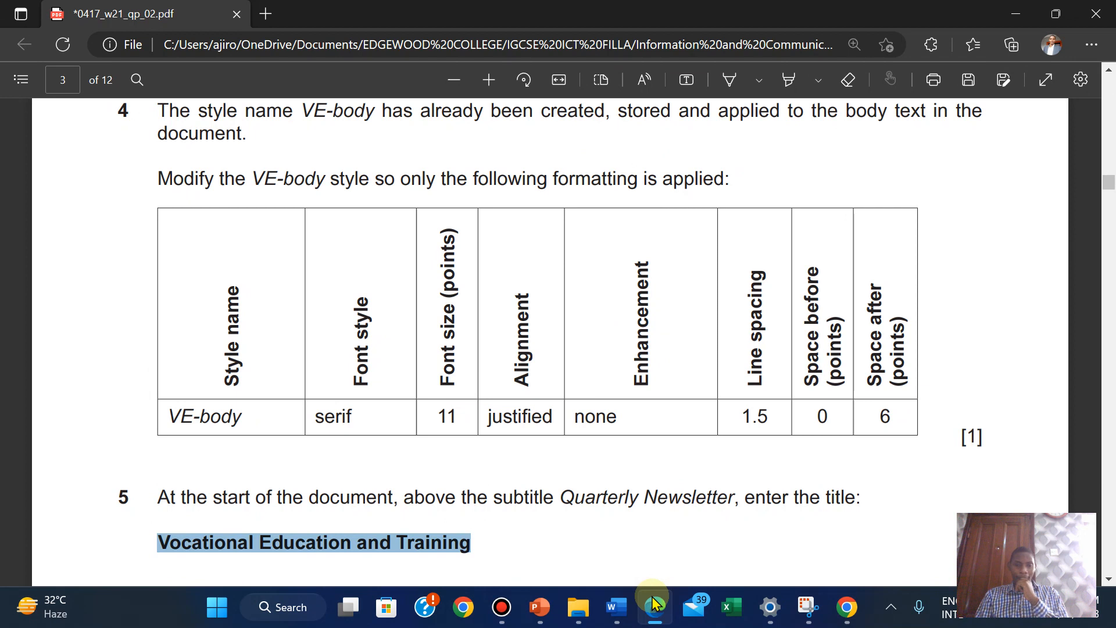
left_click(161, 110)
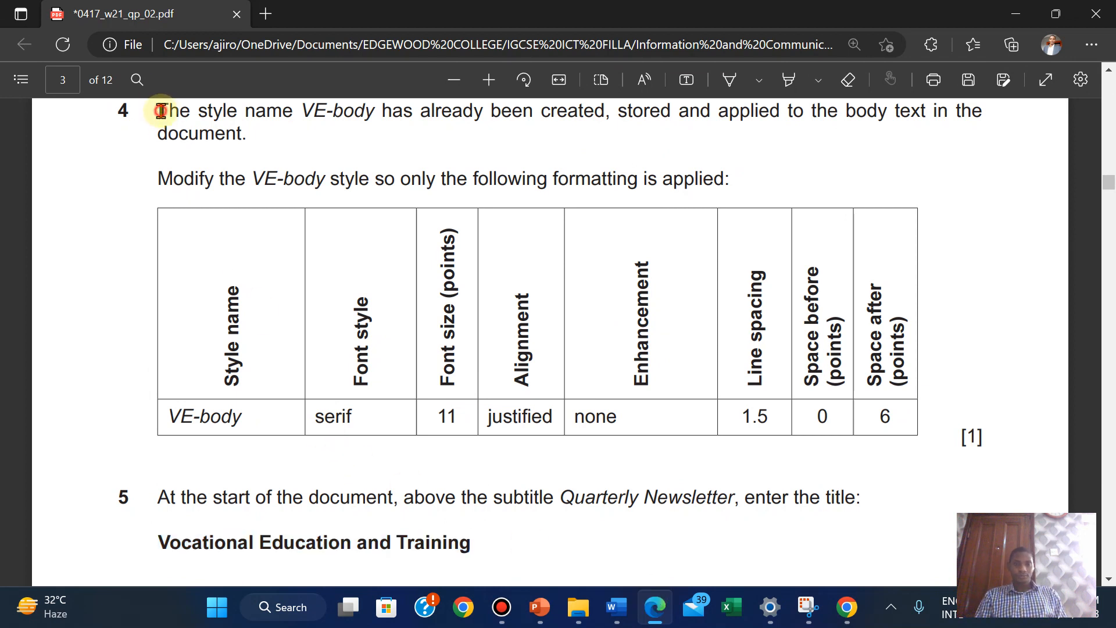
left_click_drag(161, 111, 476, 539)
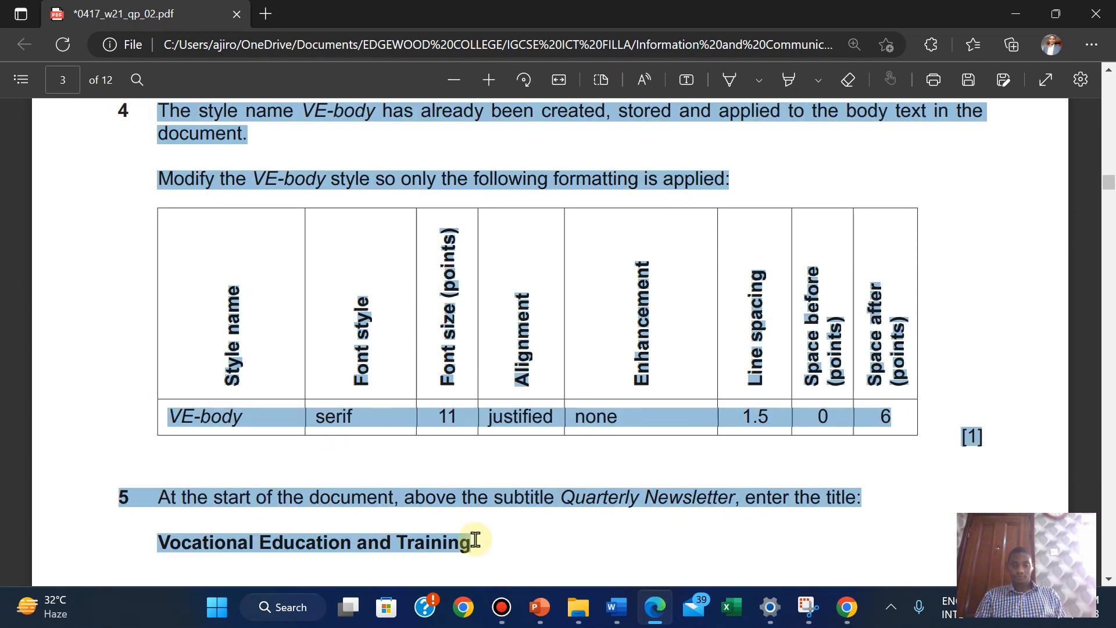
mouse_move(505, 449)
mouse_move(605, 450)
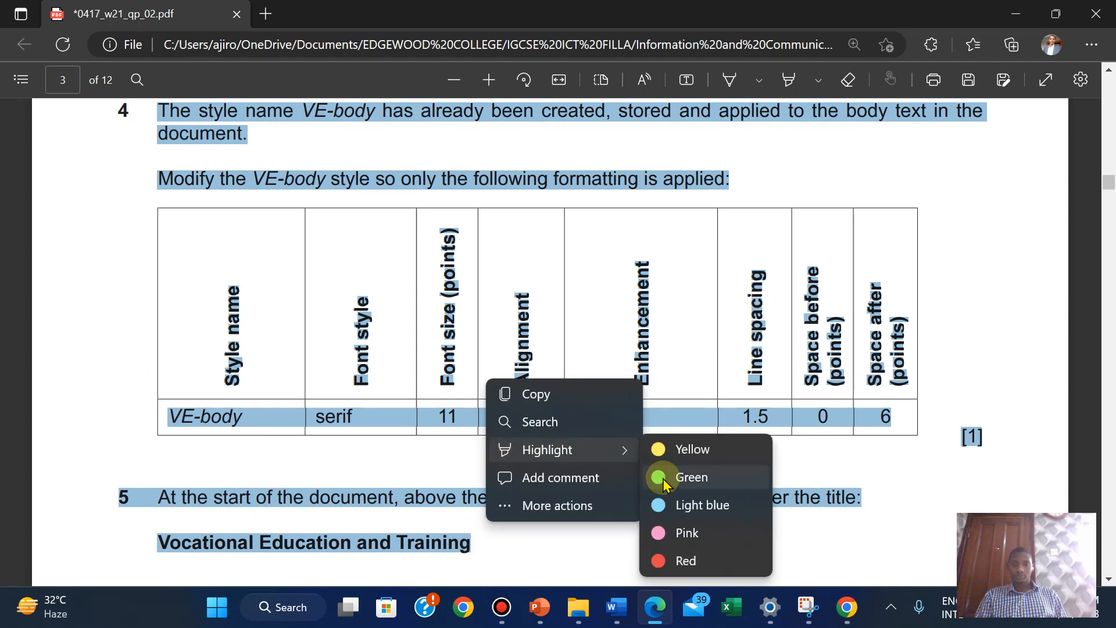
left_click(667, 482)
Scroll down to question 6's VE-title formatting table
scroll(530, 531, "down", 4)
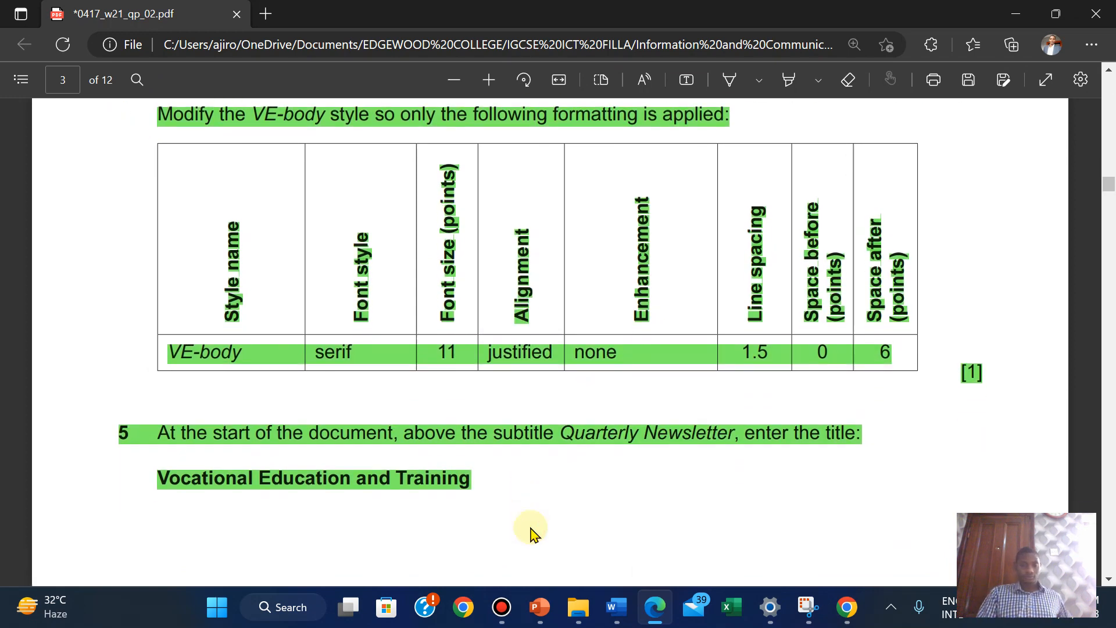
scroll(531, 531, "down", 10)
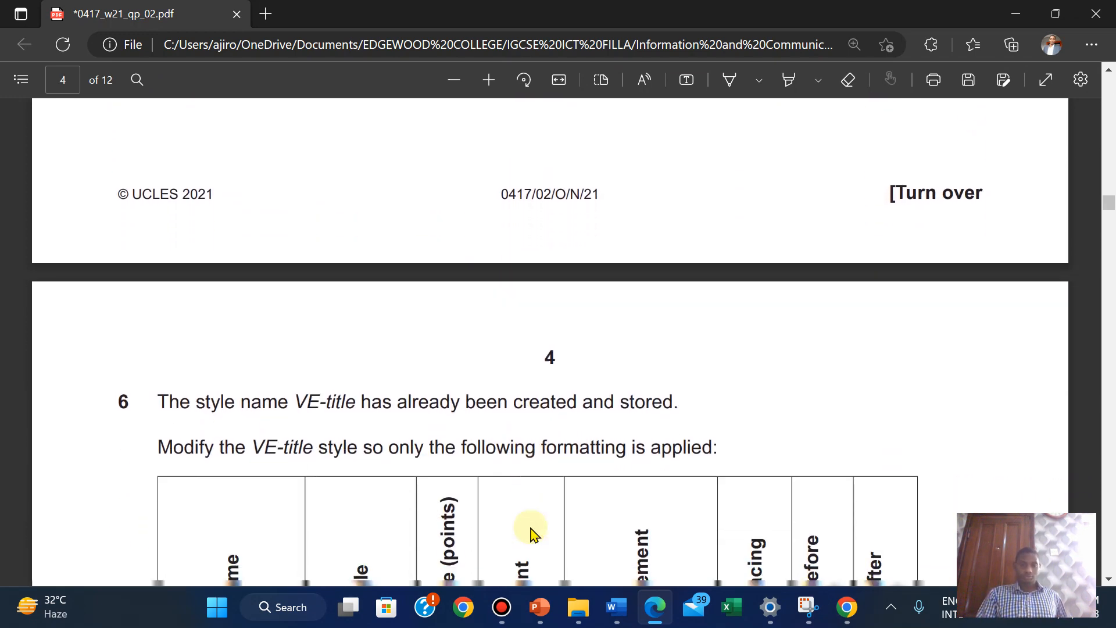
scroll(531, 531, "down", 2)
scroll(530, 531, "up", 1)
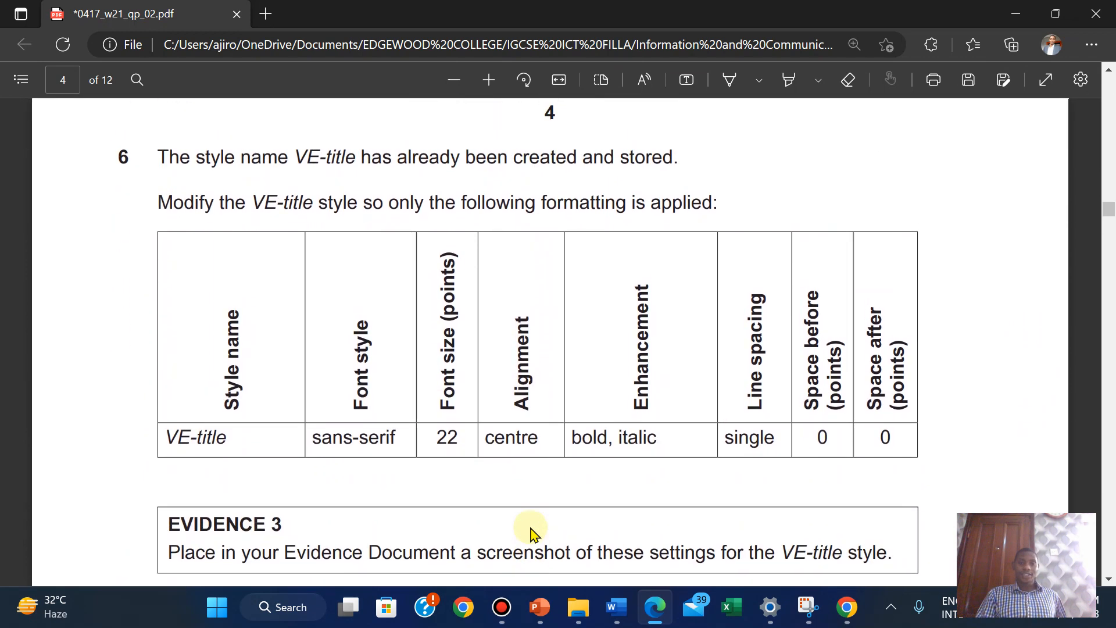
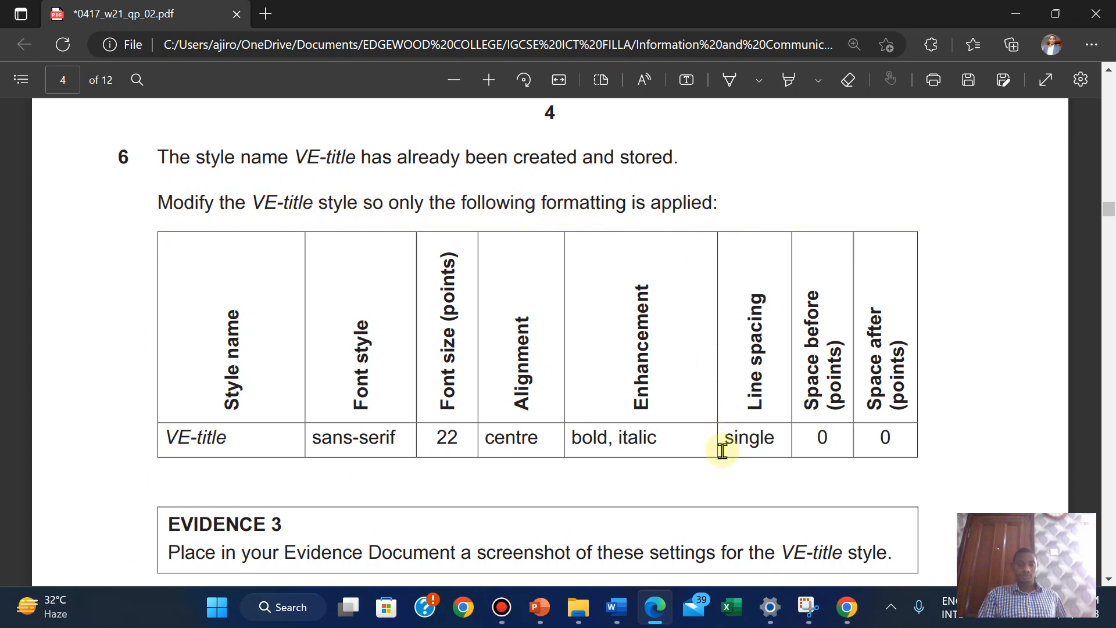
Open the Modify Style dialog for the VE-title style
left_click(649, 613)
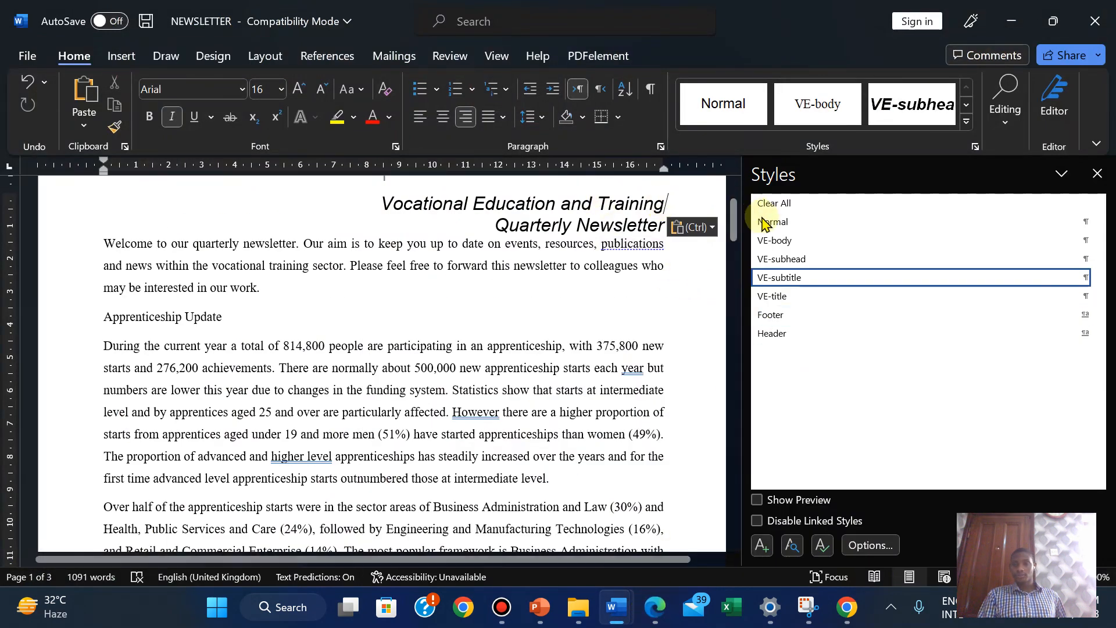
left_click(776, 297)
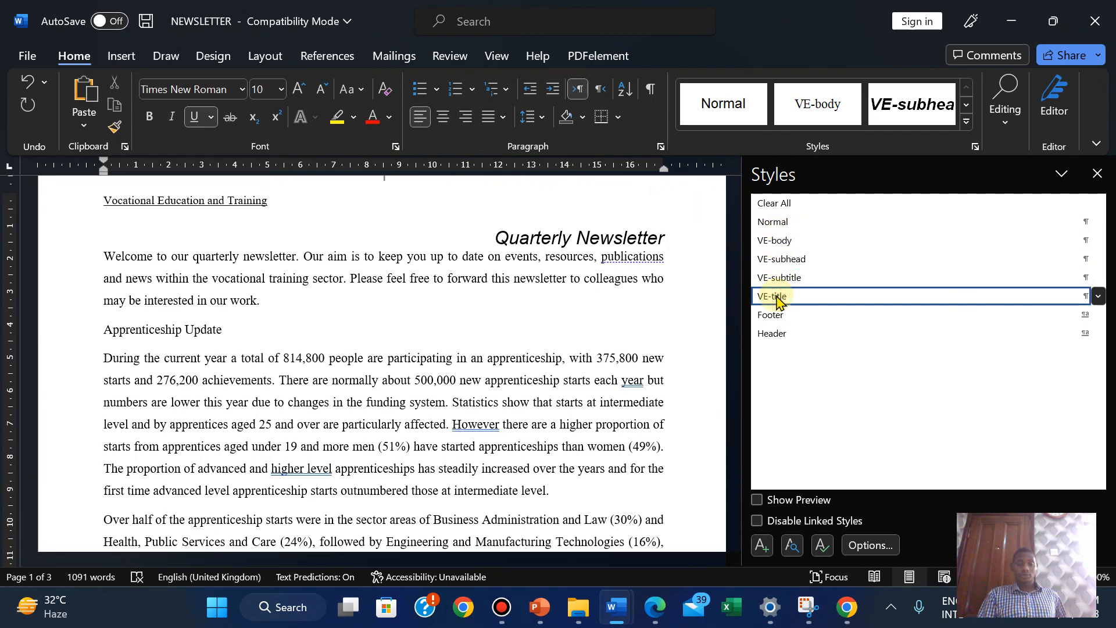
right_click(777, 297)
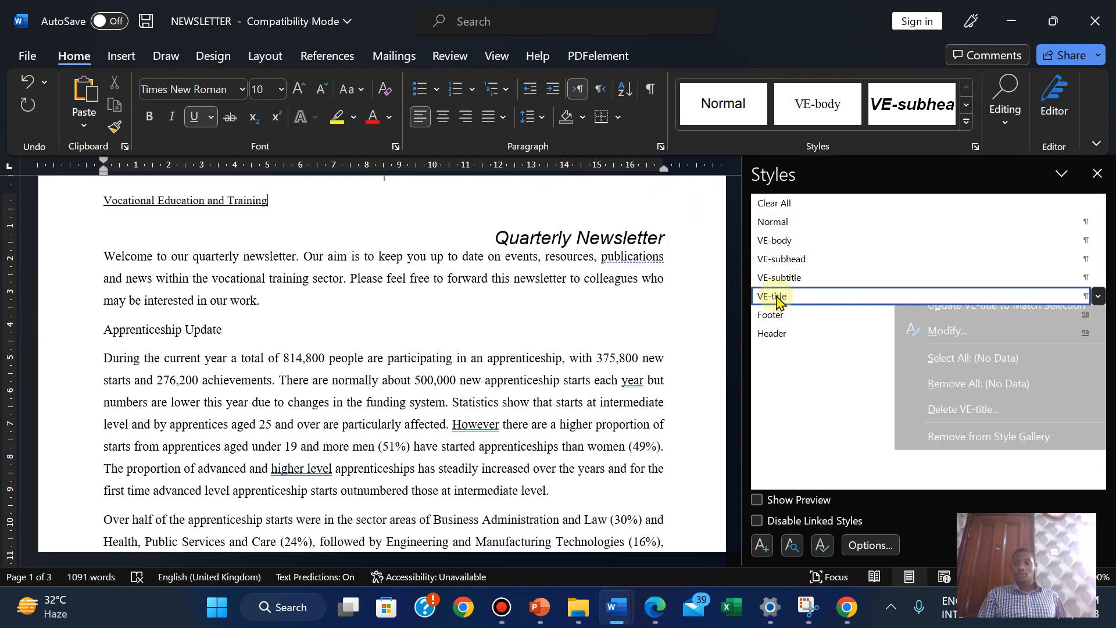
left_click(941, 345)
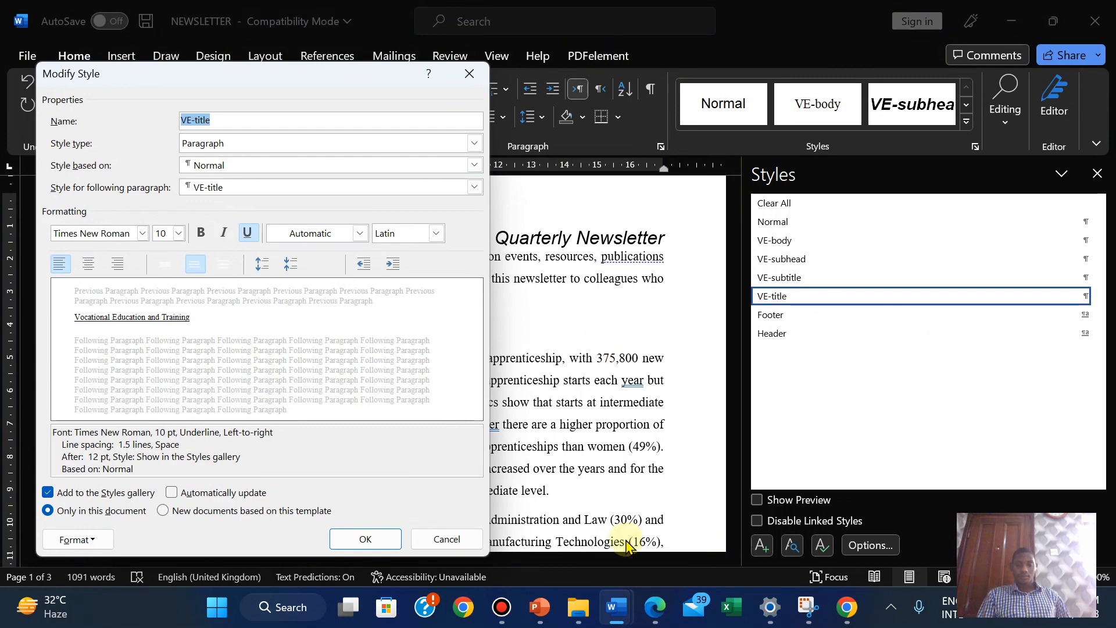
left_click(654, 606)
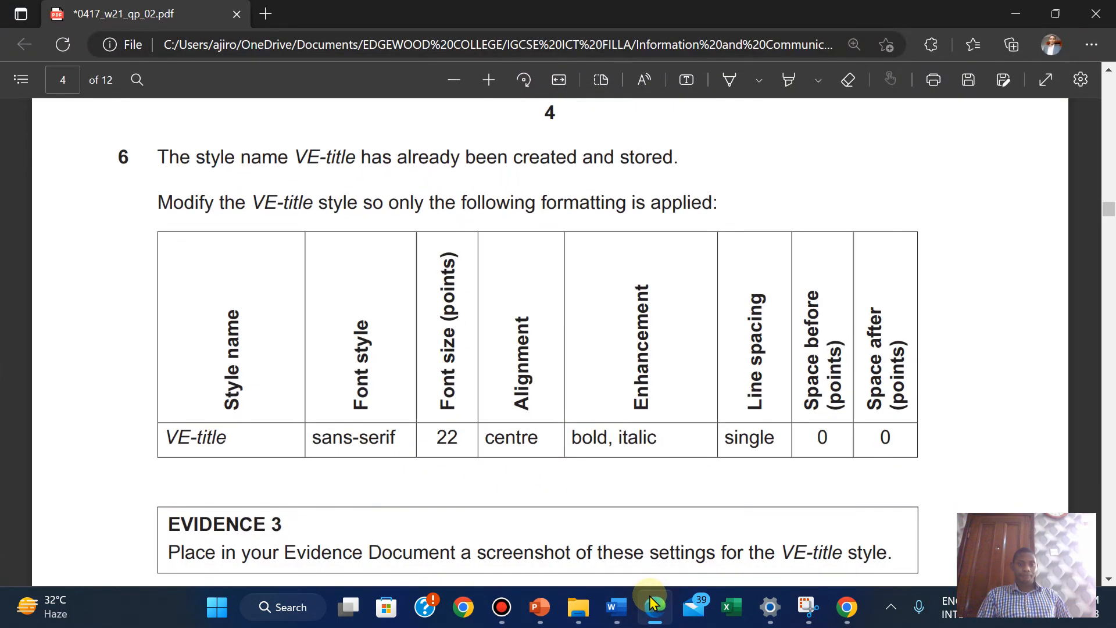
left_click(654, 606)
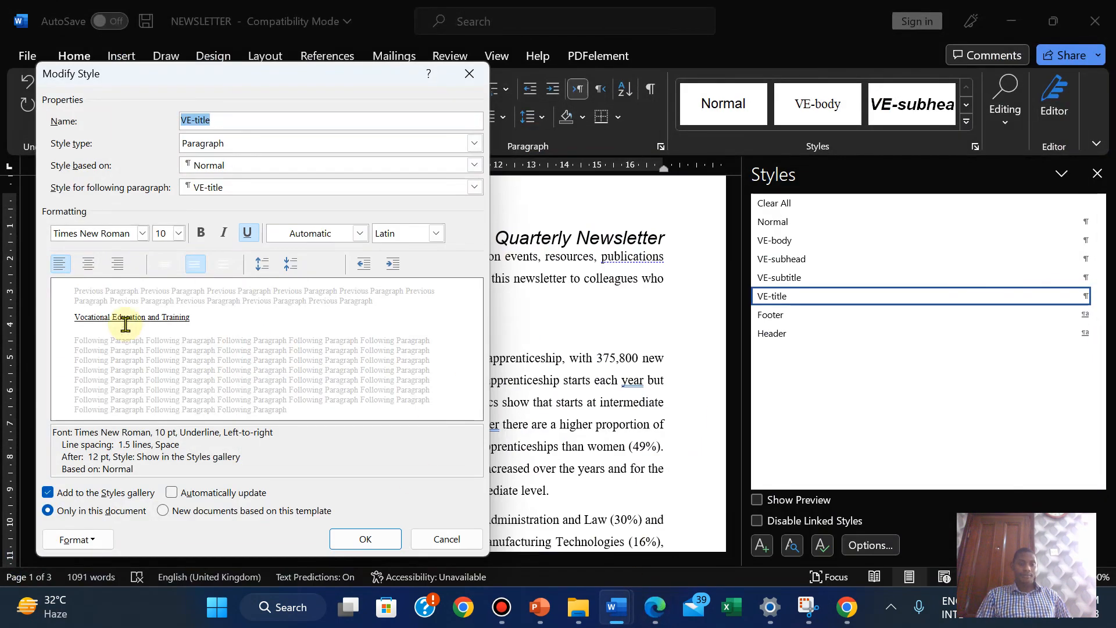
Set the VE-title style font to Arial 22 pt, centred
left_click(142, 233)
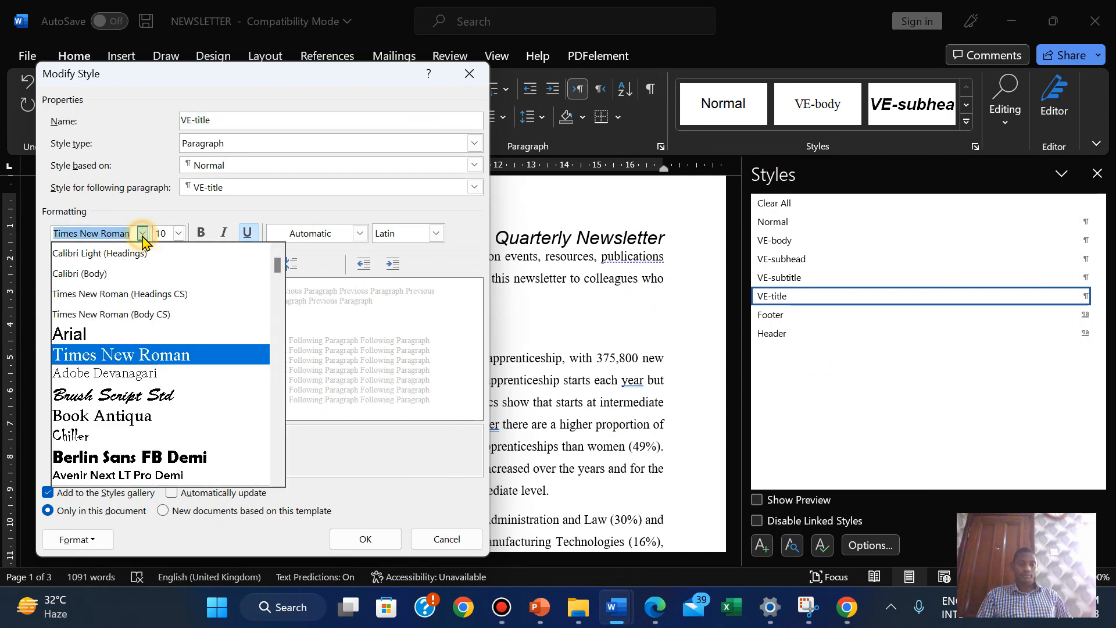
left_click(107, 333)
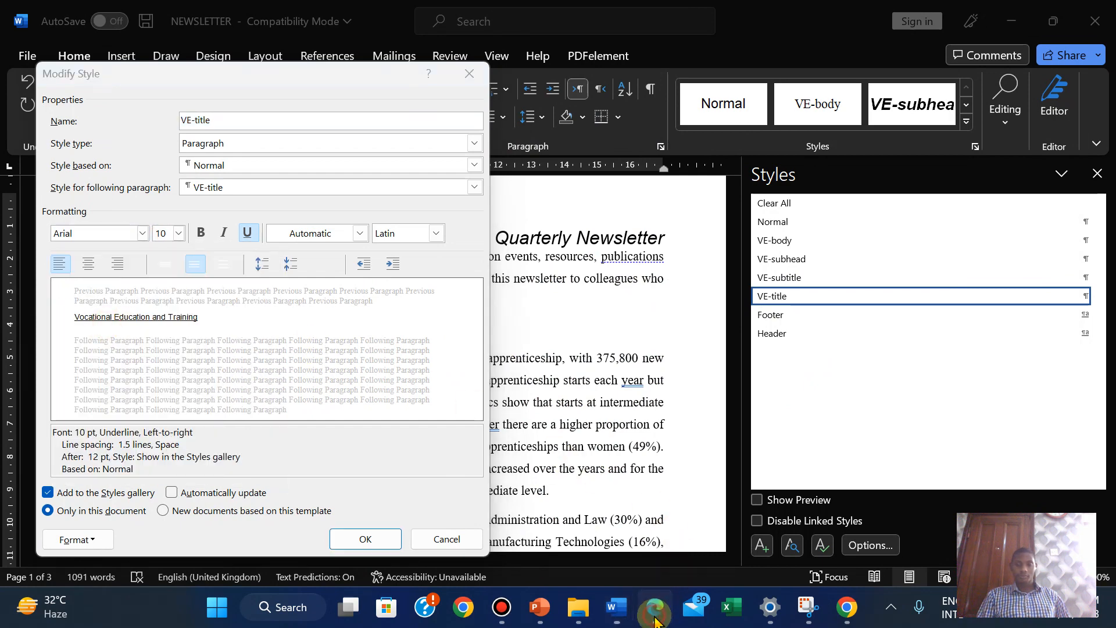
left_click(655, 610)
left_click(655, 617)
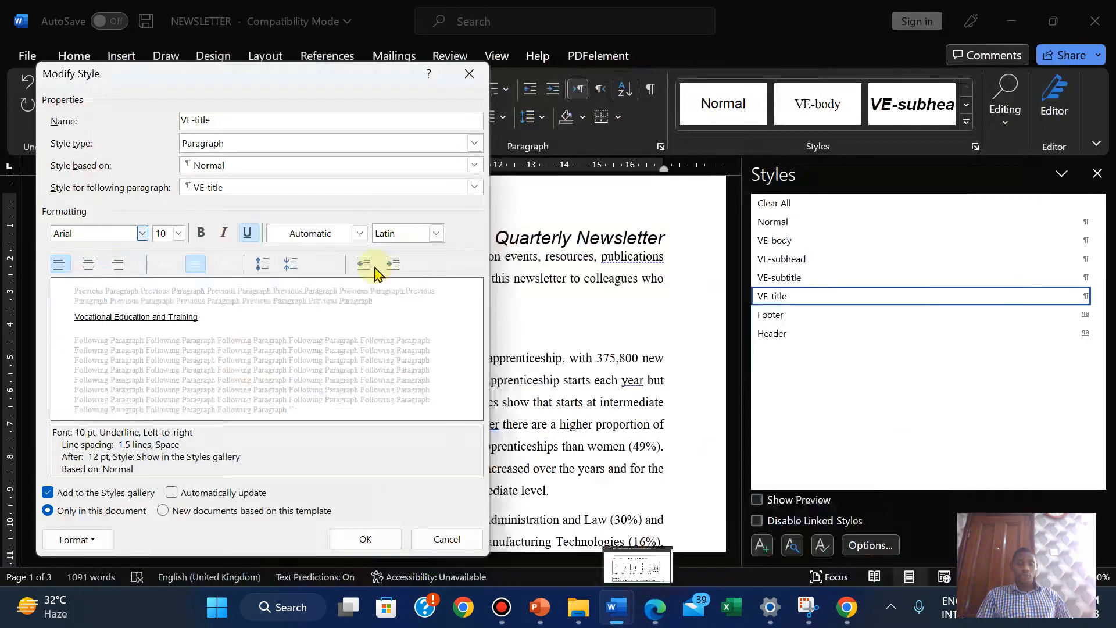
left_click(179, 233)
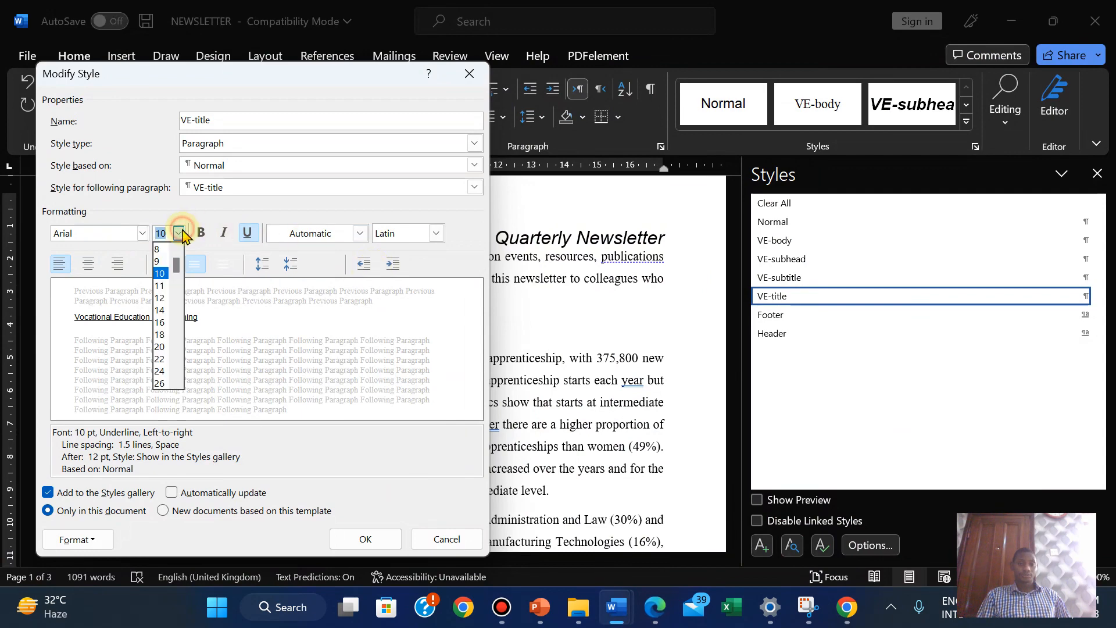
left_click(161, 360)
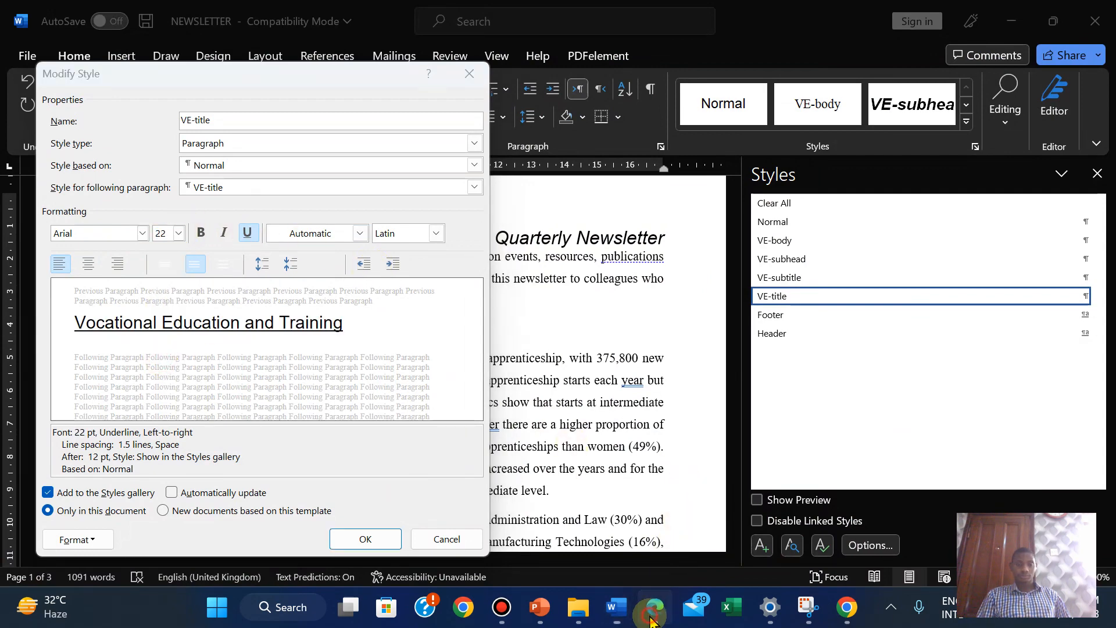
left_click(653, 616)
left_click(654, 617)
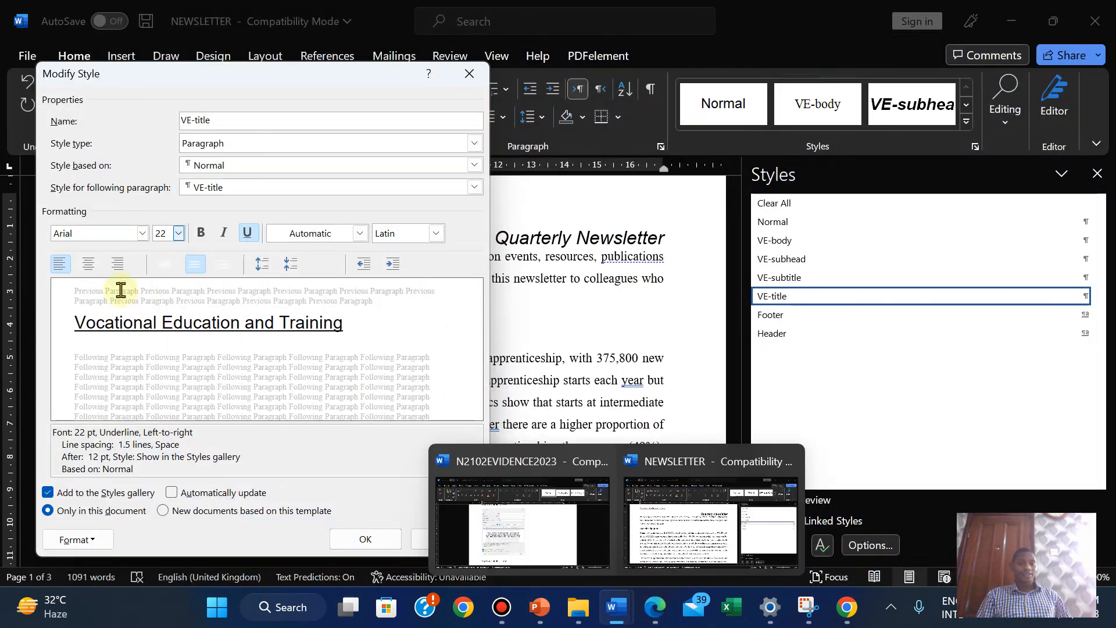
left_click(85, 270)
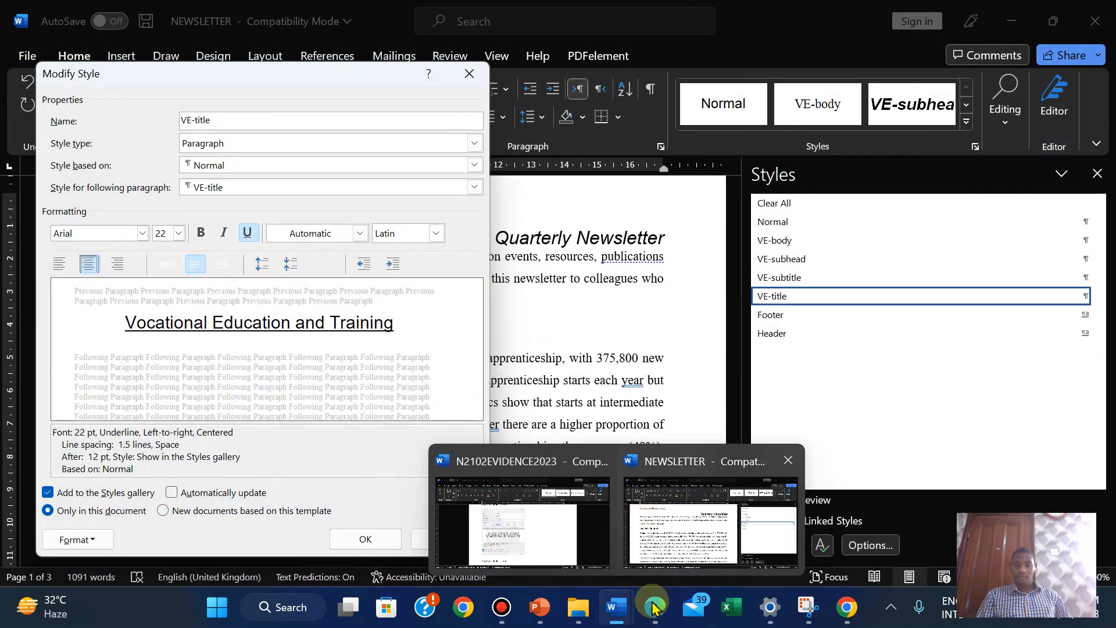
left_click(654, 617)
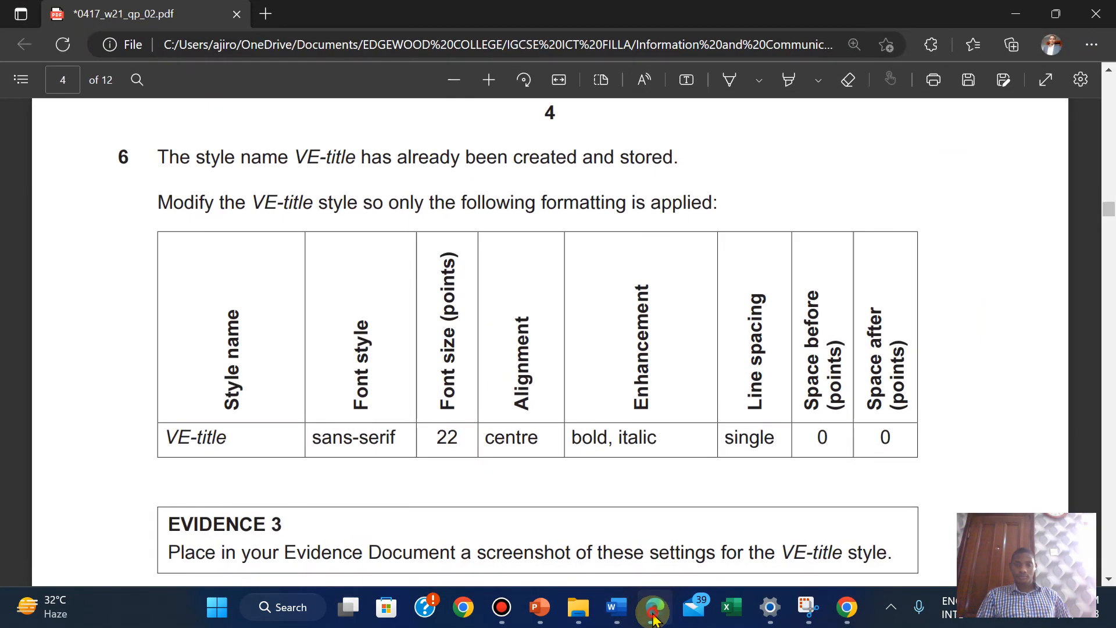
left_click(653, 617)
Make VE-title bold and italic, remove its underline, and use single line spacing
left_click(203, 233)
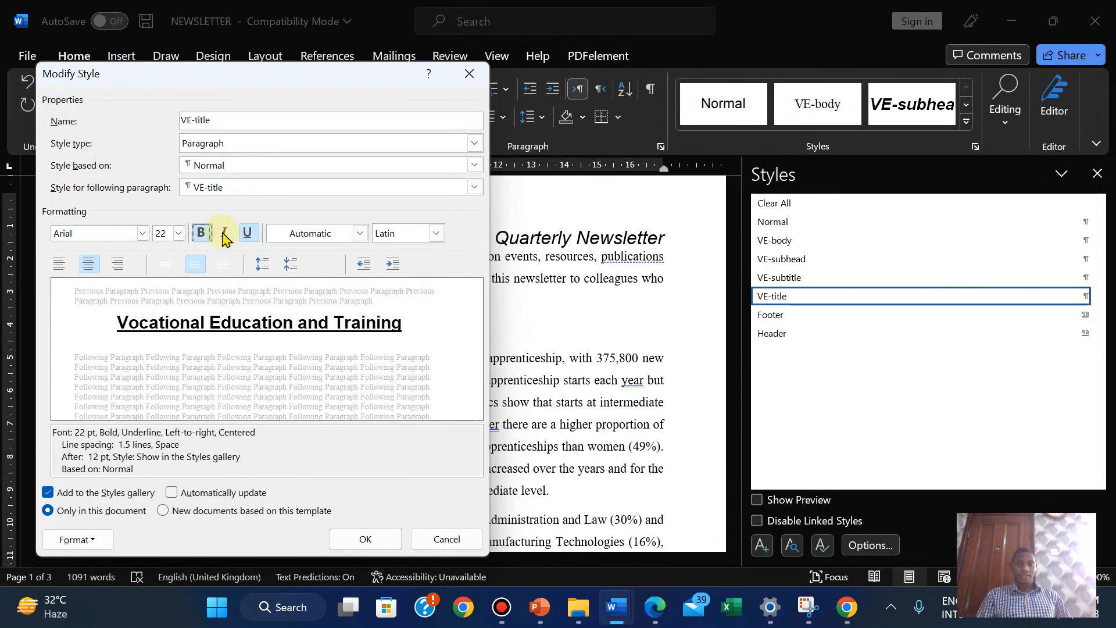
left_click(248, 234)
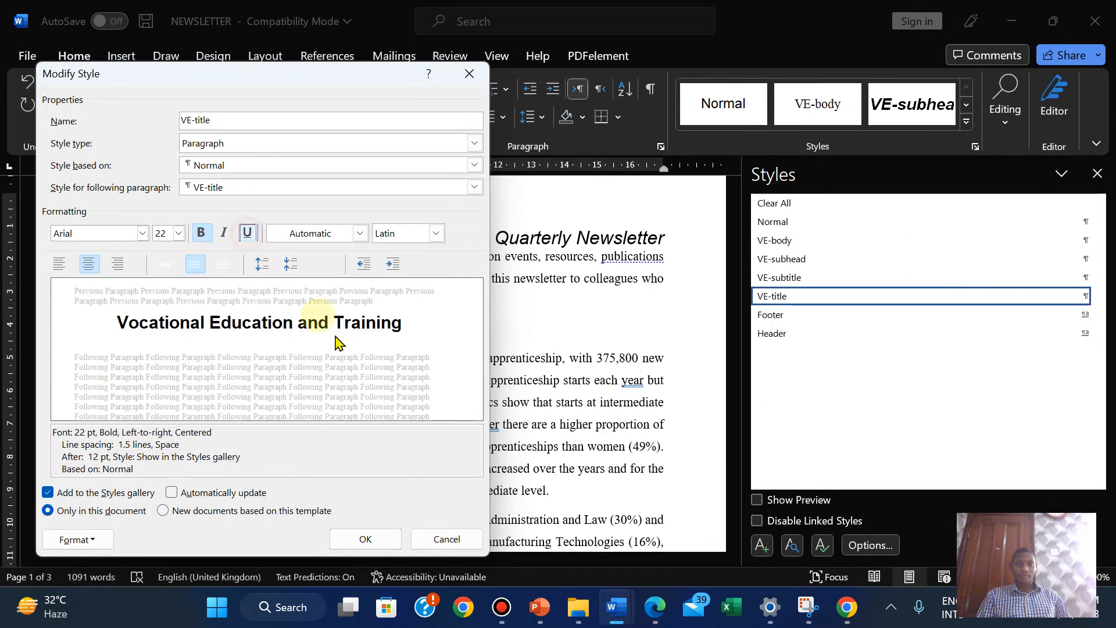
left_click(224, 233)
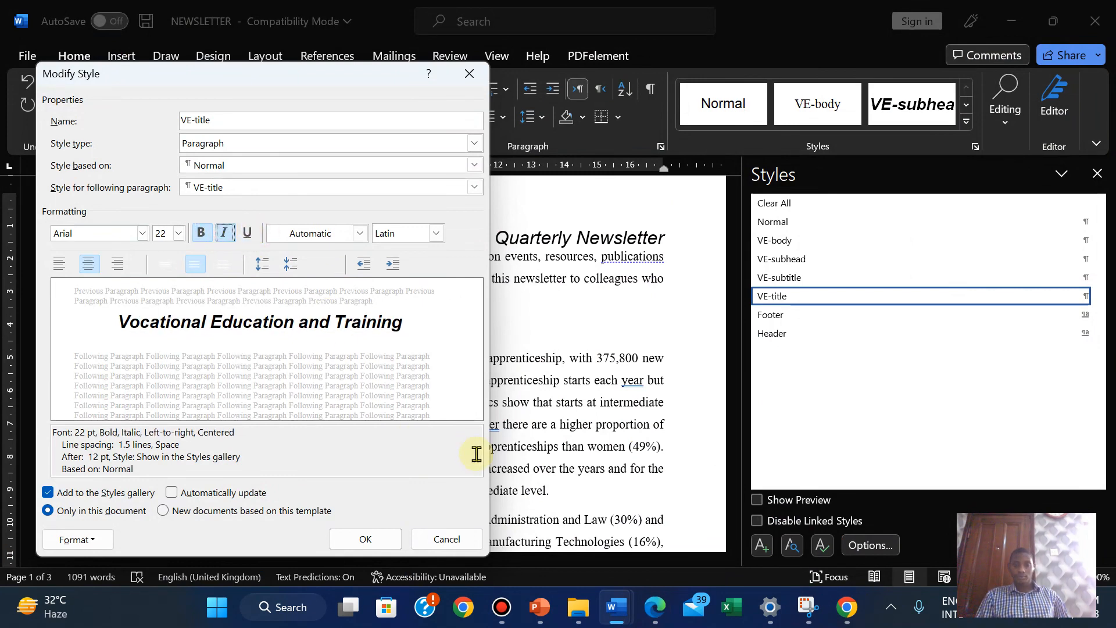
left_click(656, 607)
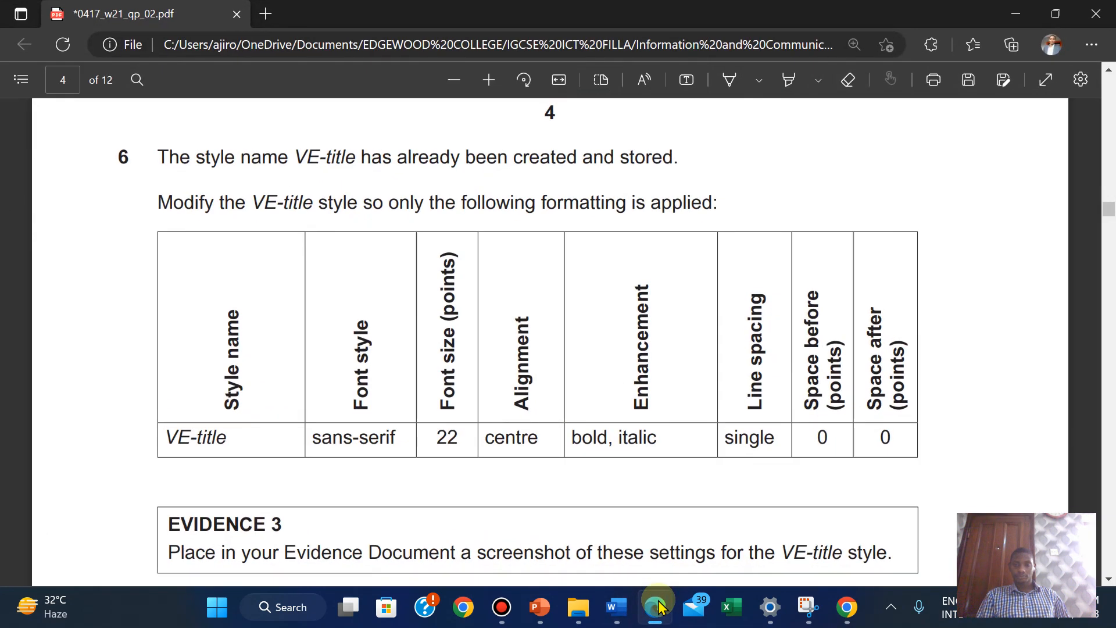
left_click(659, 606)
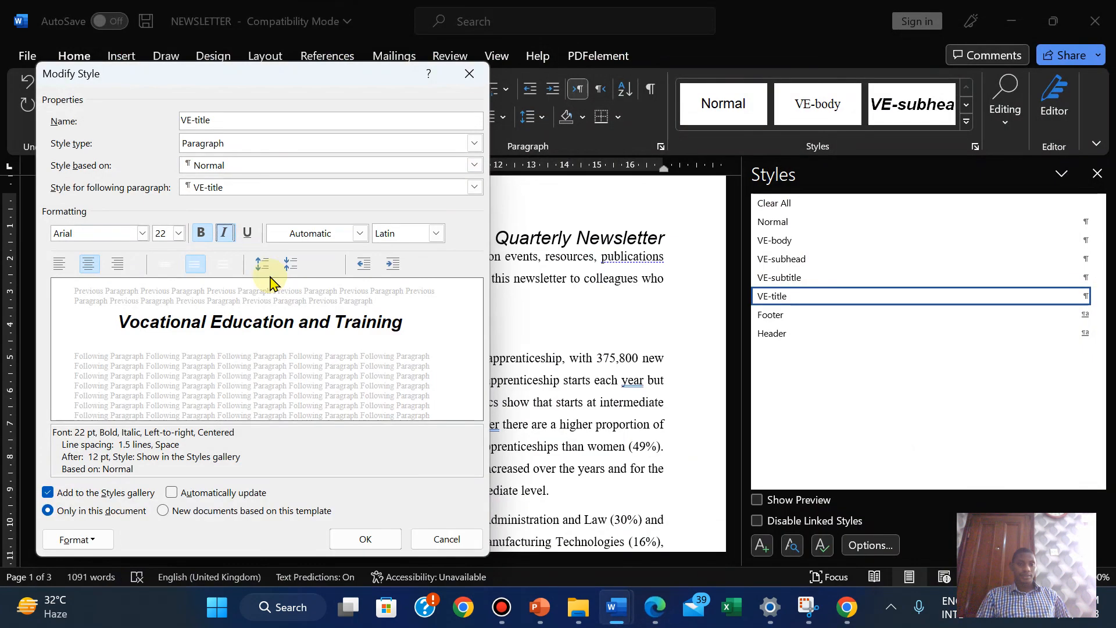
left_click(166, 265)
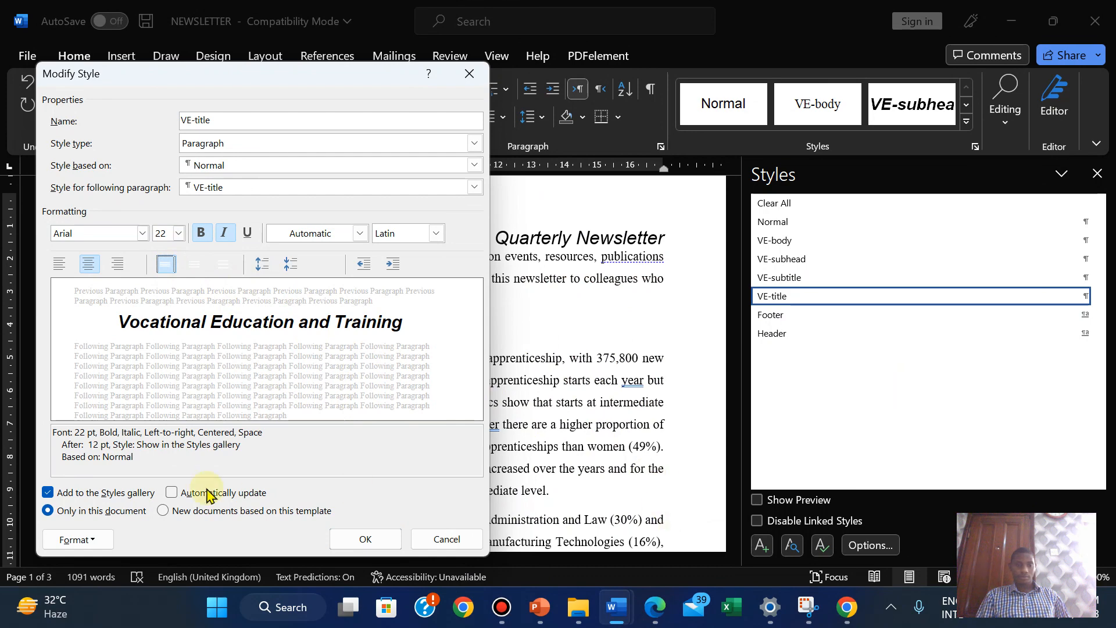
left_click(81, 536)
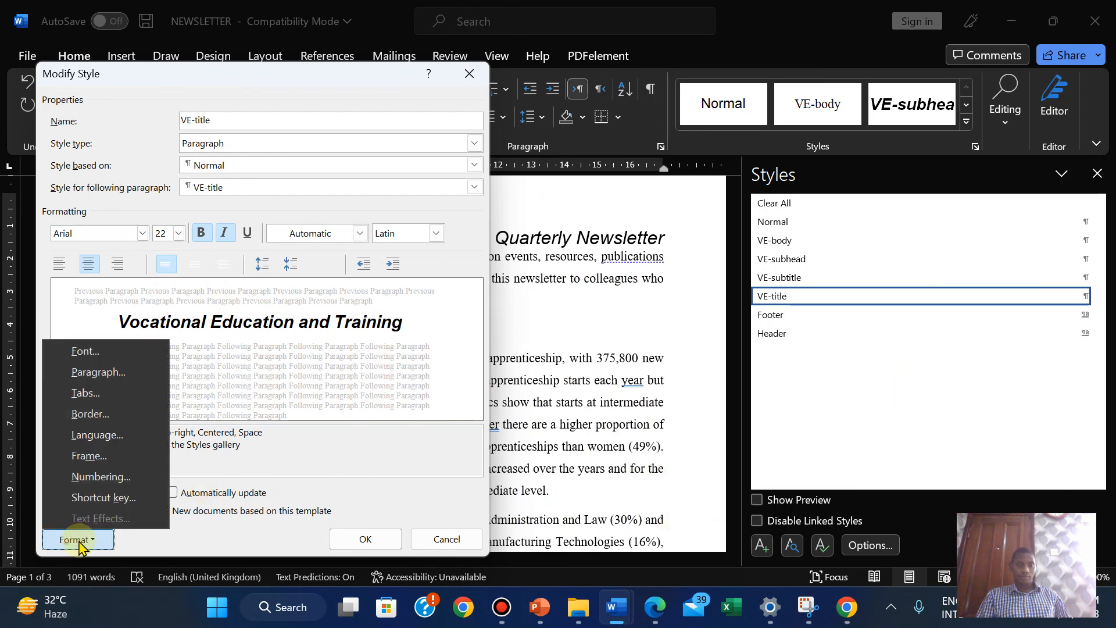
Set the VE-title paragraph's space after to 0 pt and save the modified style
left_click(100, 373)
left_click(623, 363)
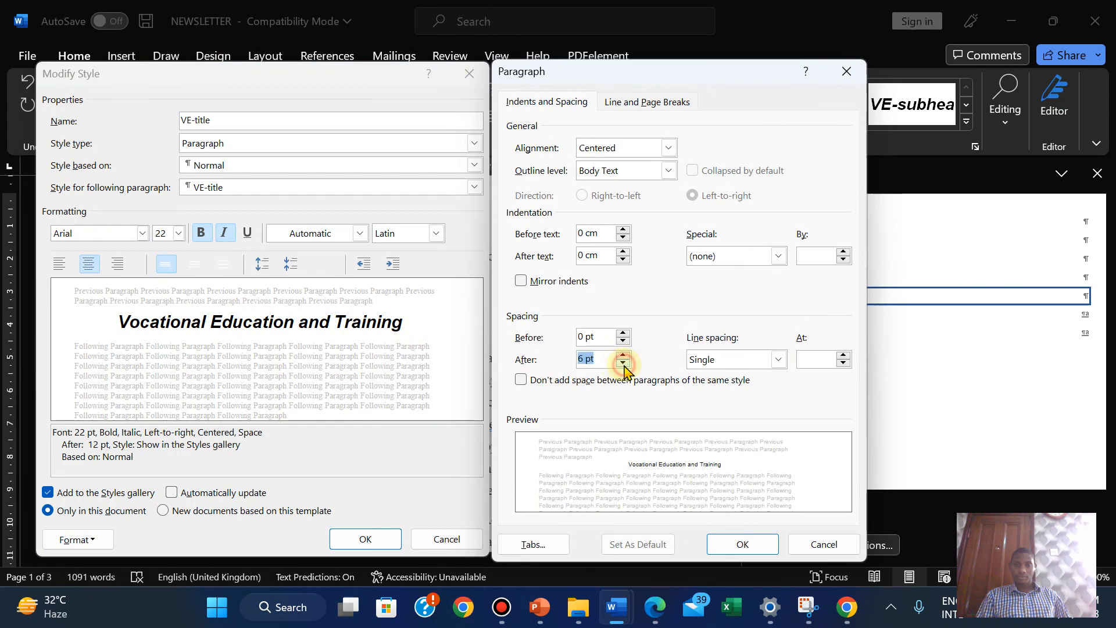
left_click(623, 364)
left_click(741, 543)
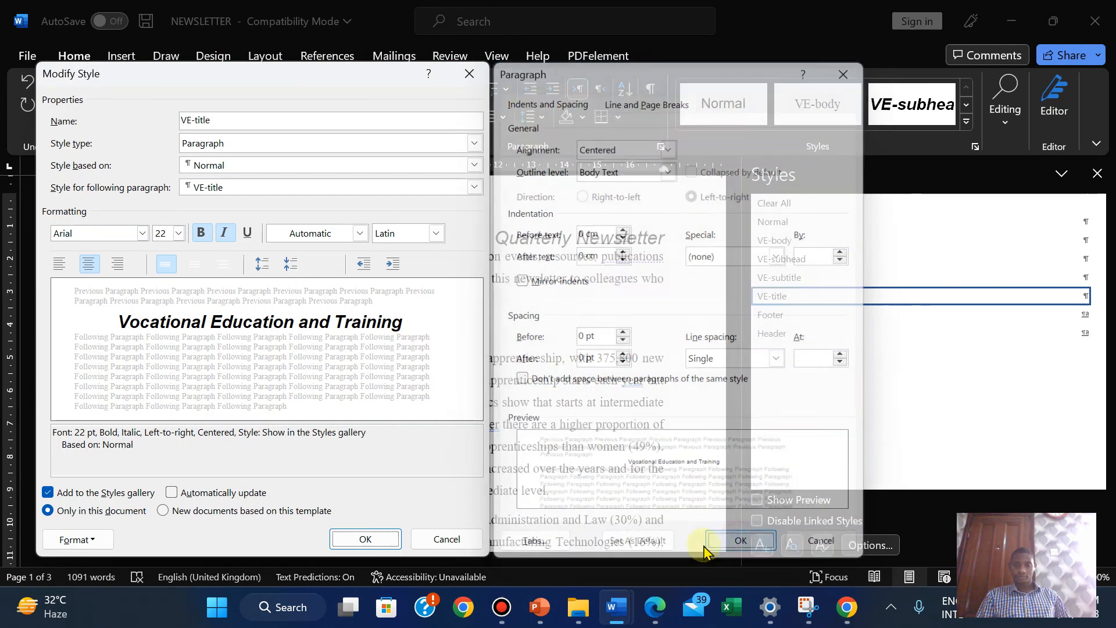
left_click(653, 607)
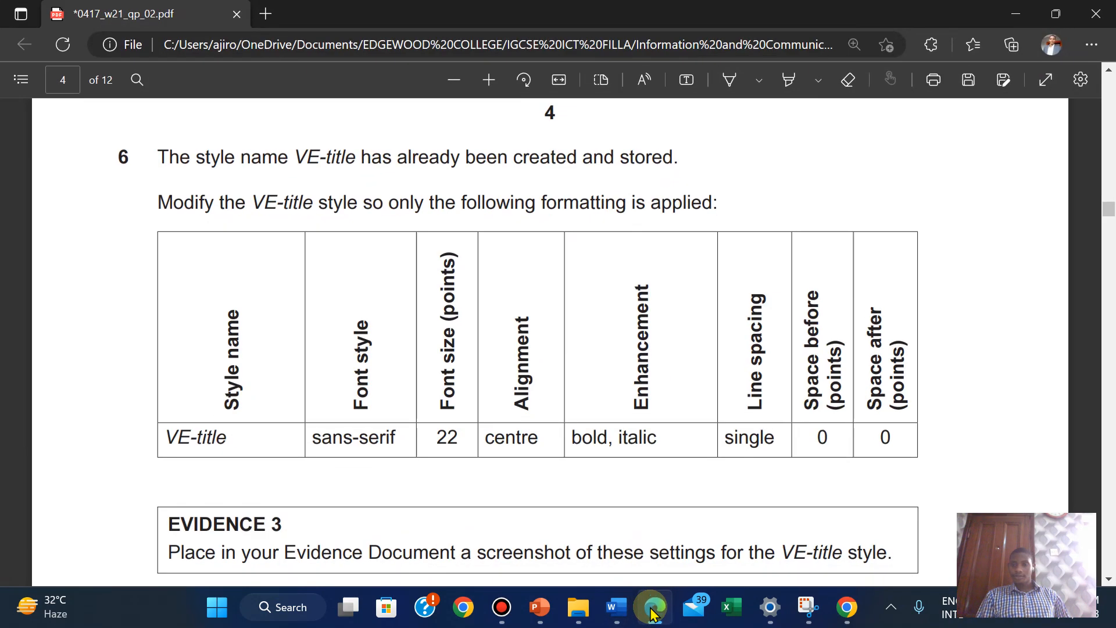
left_click(616, 607)
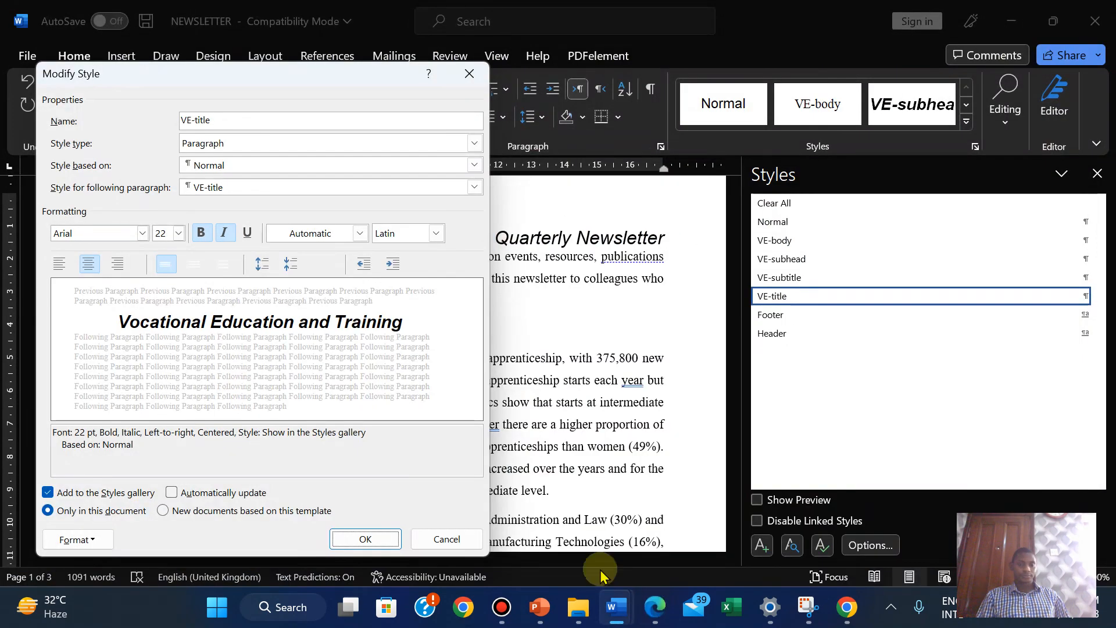
left_click(365, 534)
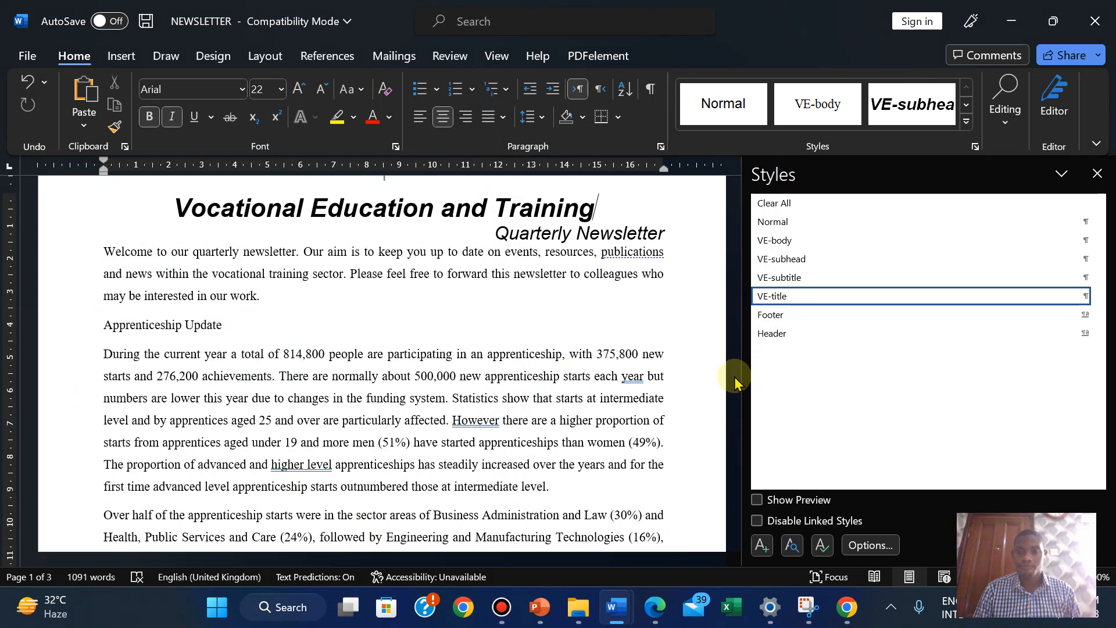
left_click(654, 607)
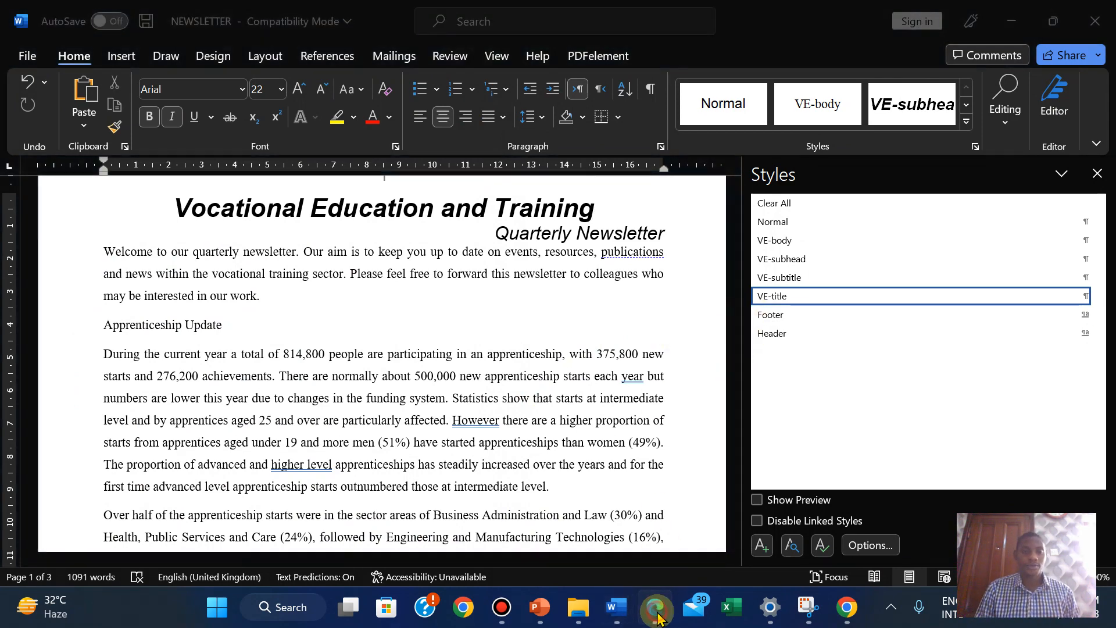
Highlight question 6 and its VE-title table row in green, then scroll to Evidence 3
left_click_drag(165, 156, 901, 442)
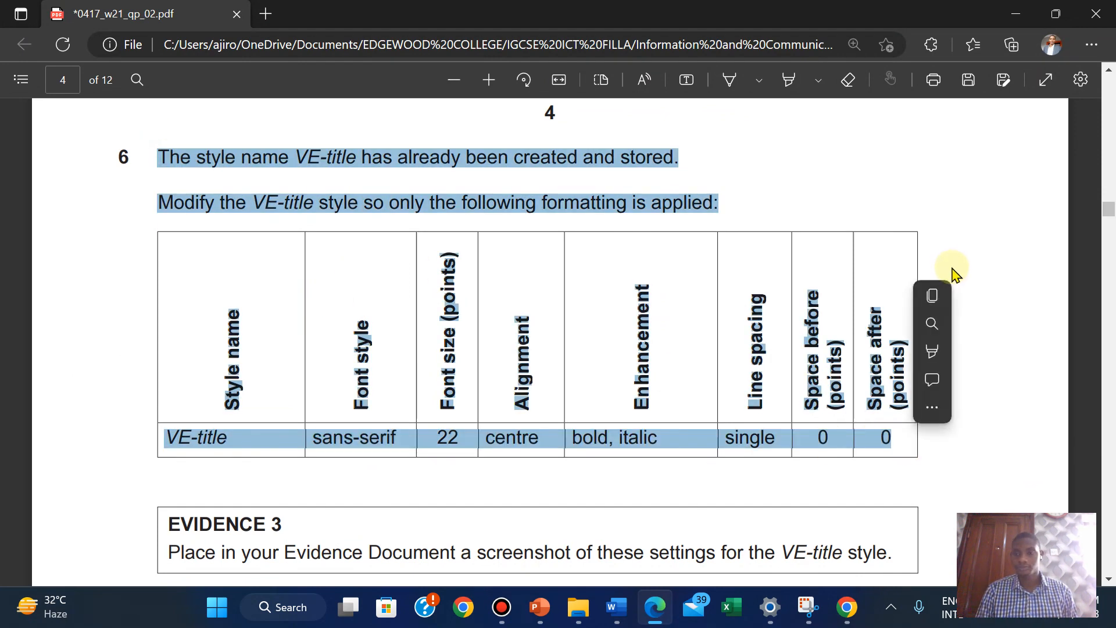
mouse_move(952, 352)
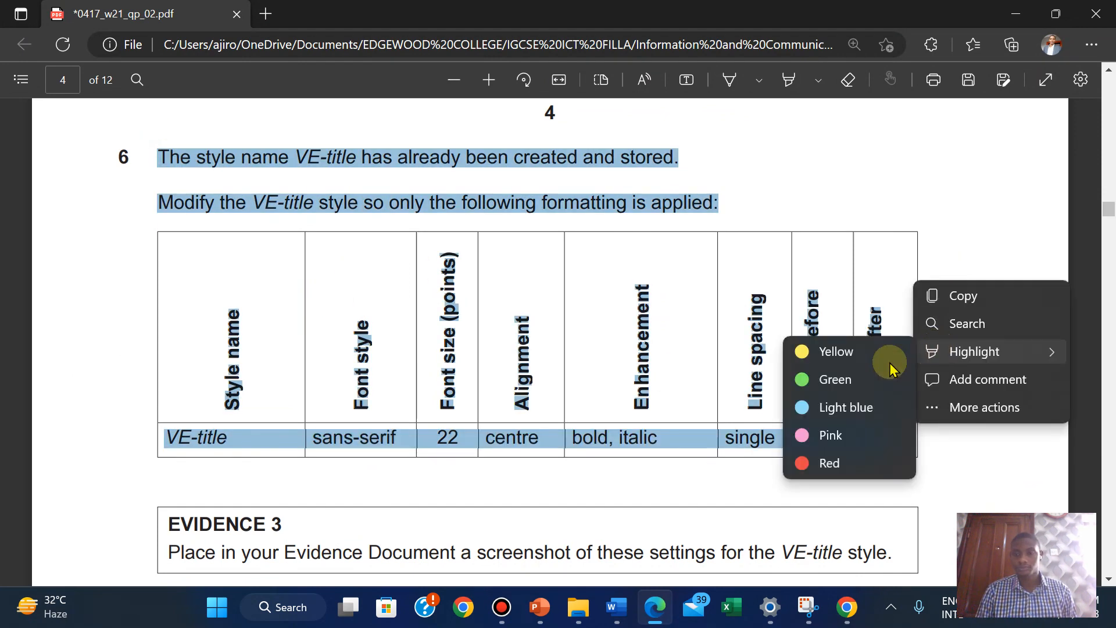
left_click(837, 379)
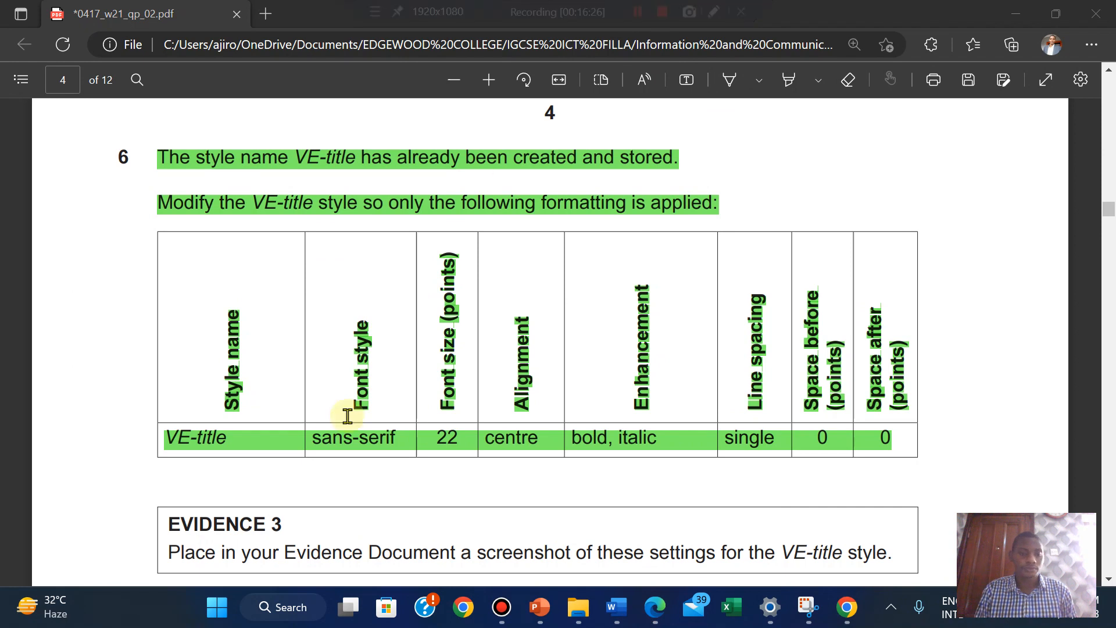
scroll(221, 514, "down", 2)
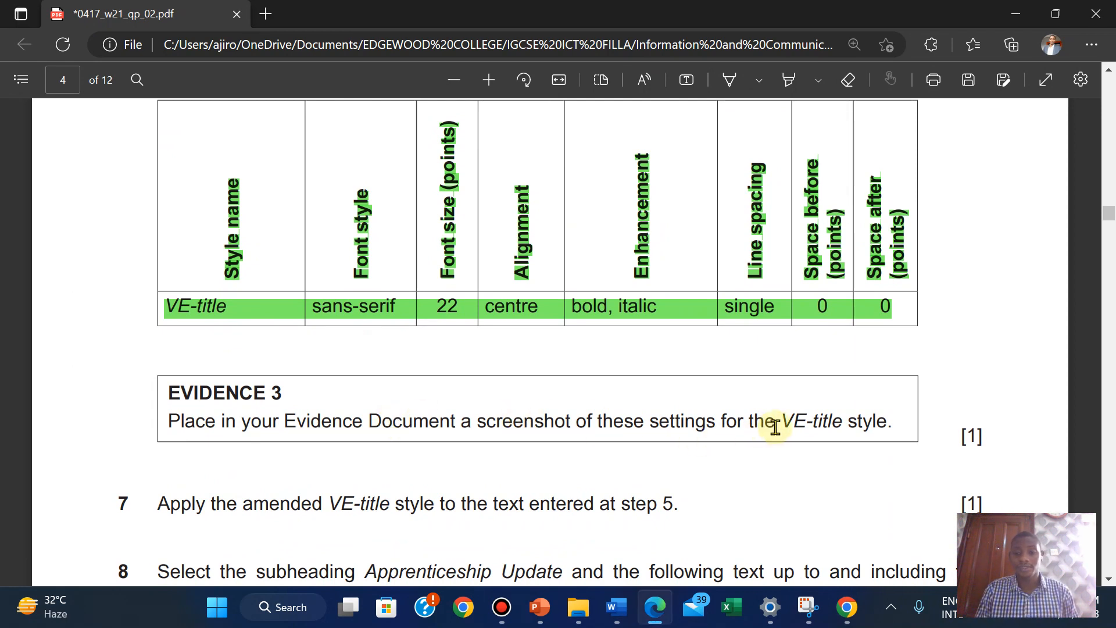
Reopen the VE-title Modify Style dialog and compare it with the exam requirements
mouse_move(616, 607)
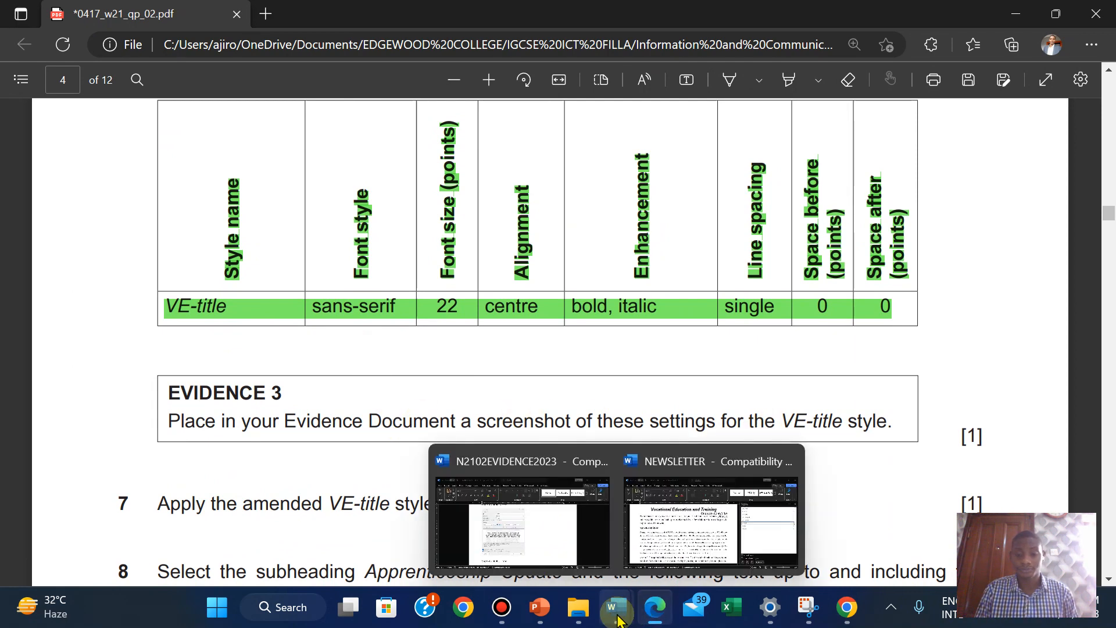
left_click(679, 506)
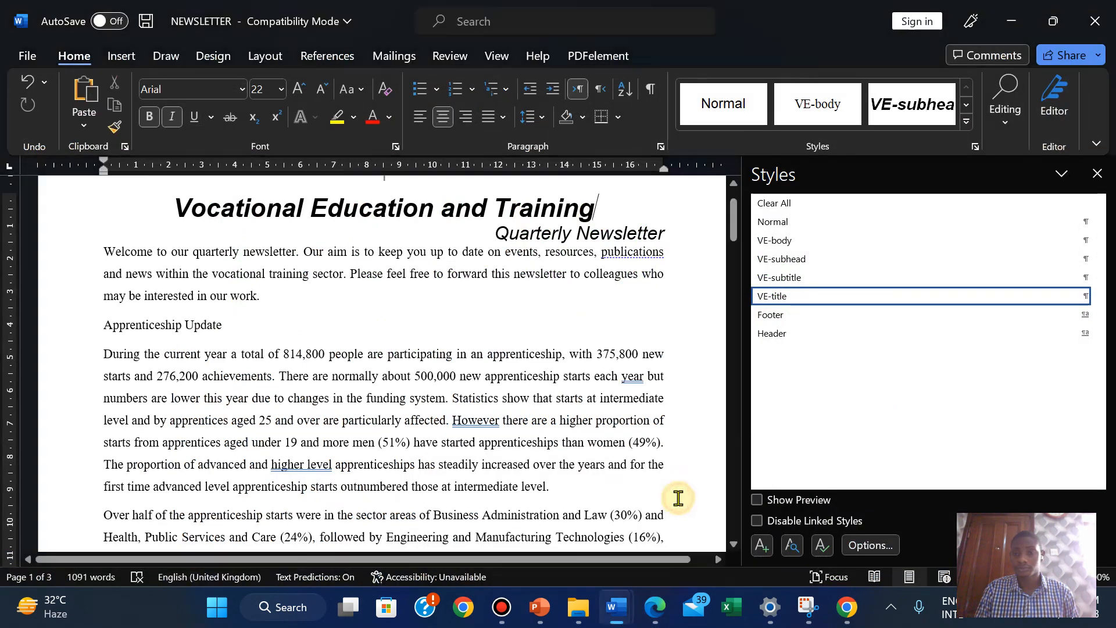
right_click(781, 299)
left_click(919, 343)
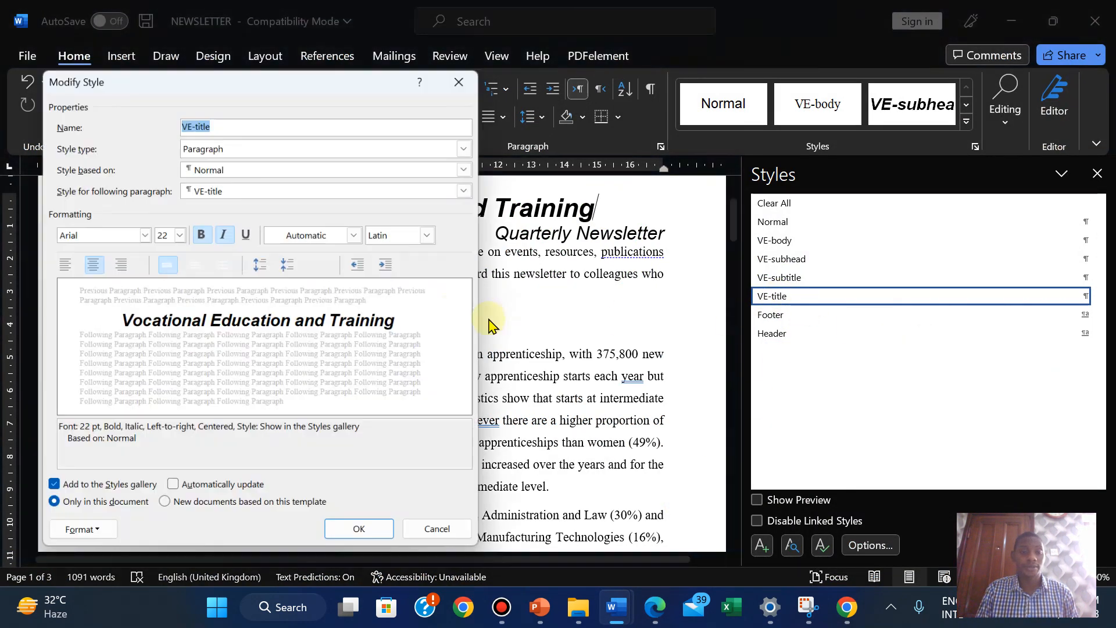
left_click(662, 613)
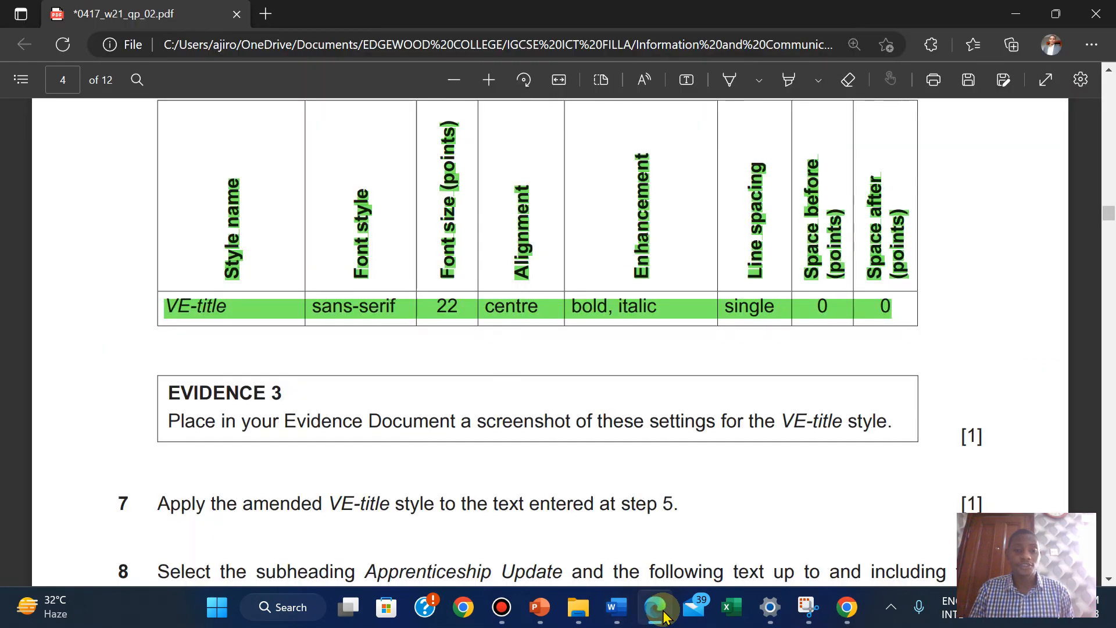
left_click(663, 613)
left_click(662, 613)
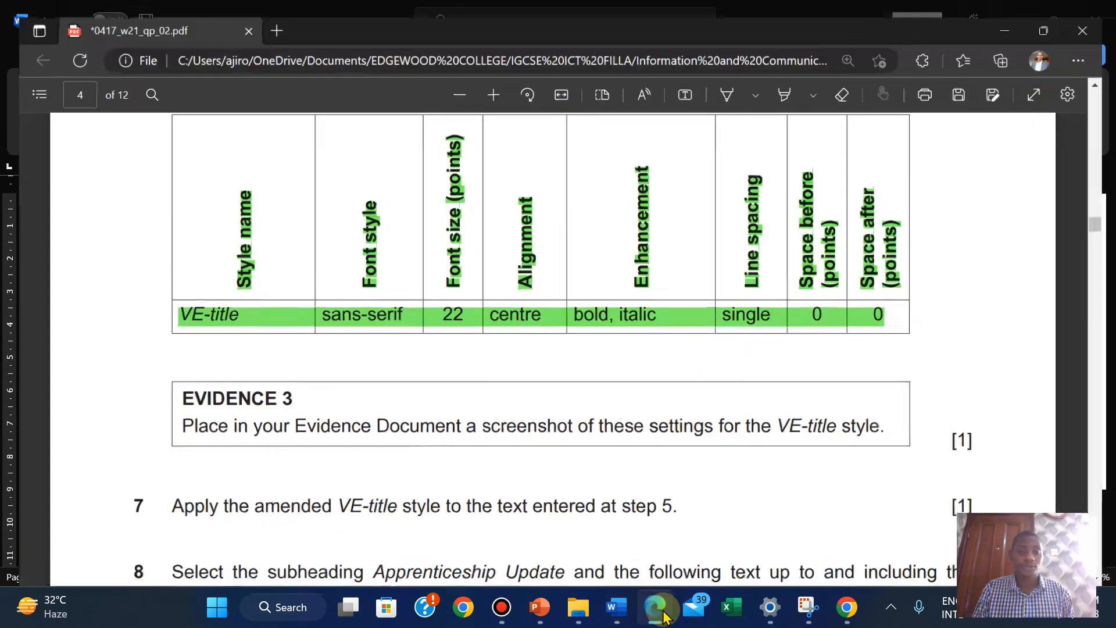
left_click(662, 613)
left_click(663, 613)
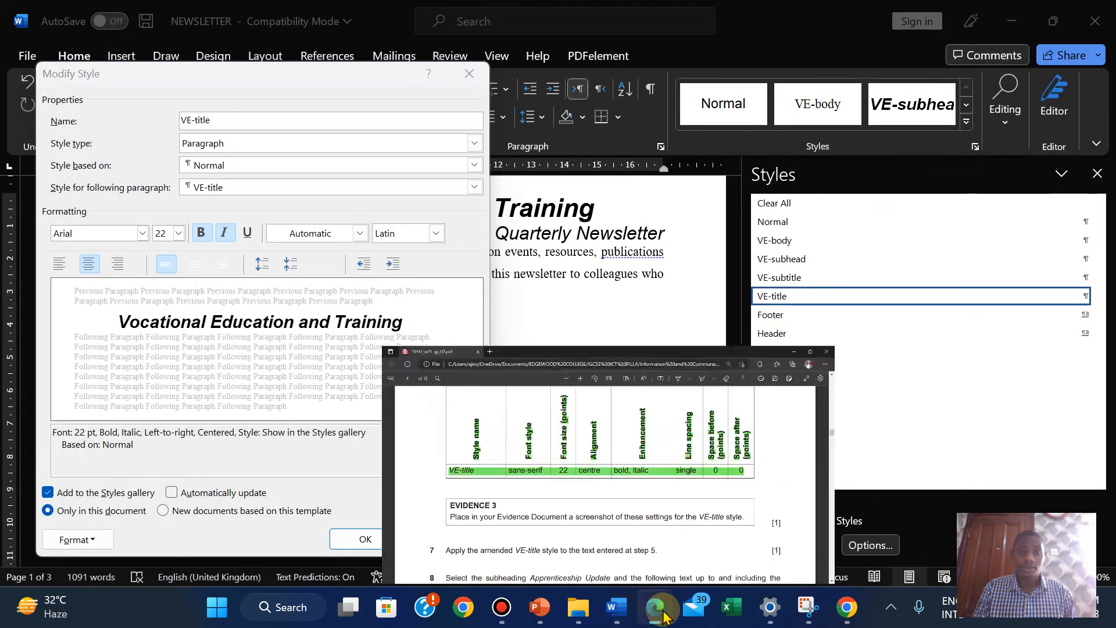
left_click(663, 613)
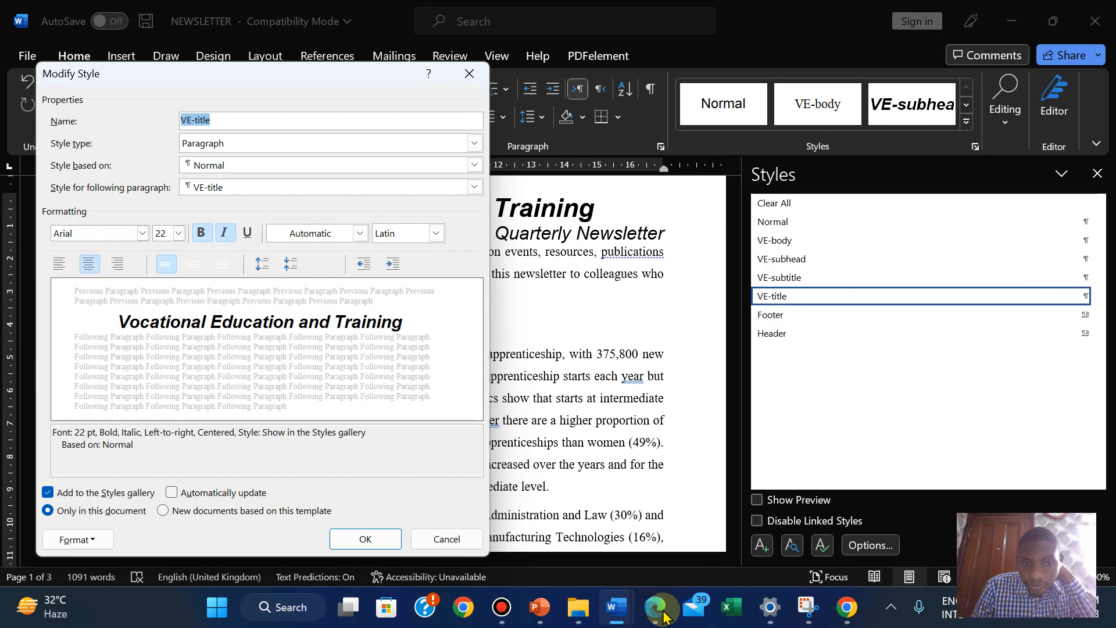
Snip the whole VE-title Modify Style dialog with the Snipping Tool
left_click(618, 607)
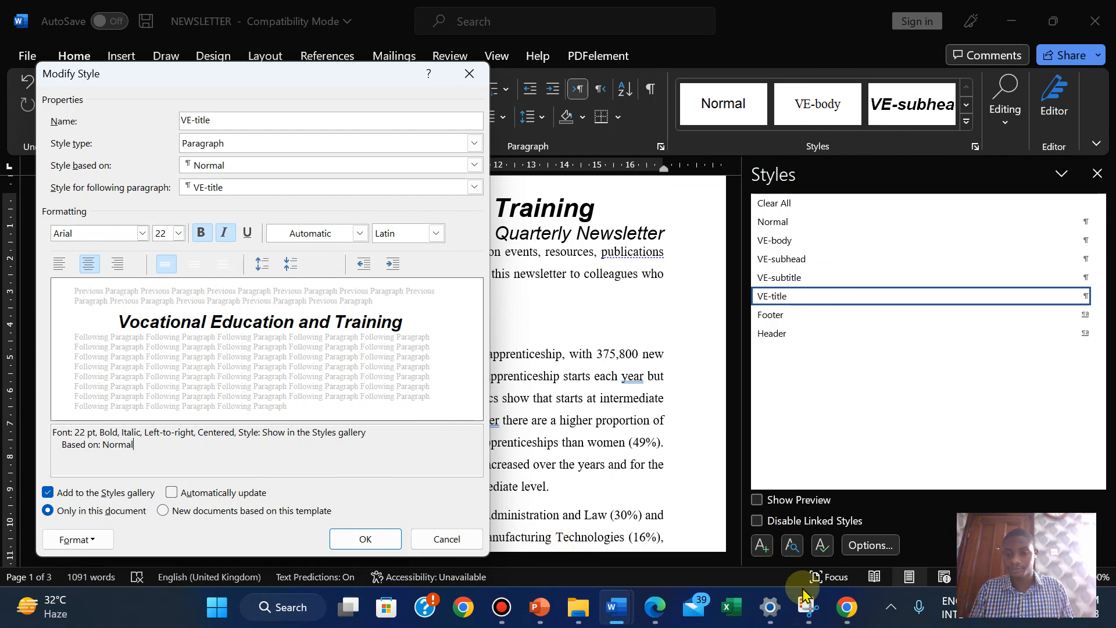
left_click(808, 606)
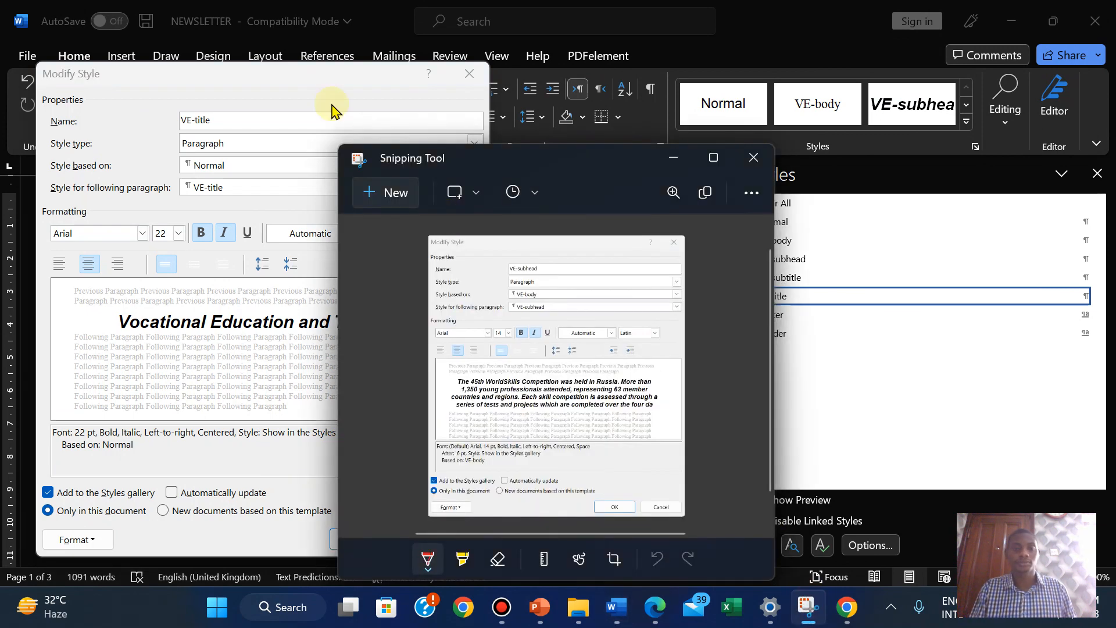
left_click(375, 187)
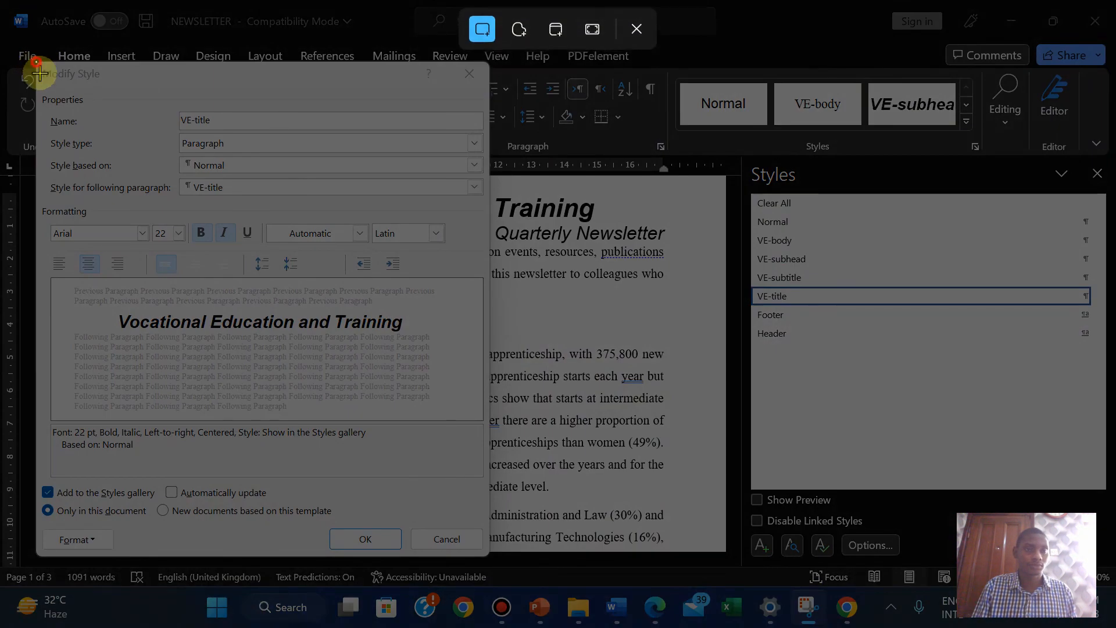
left_click_drag(36, 61, 487, 555)
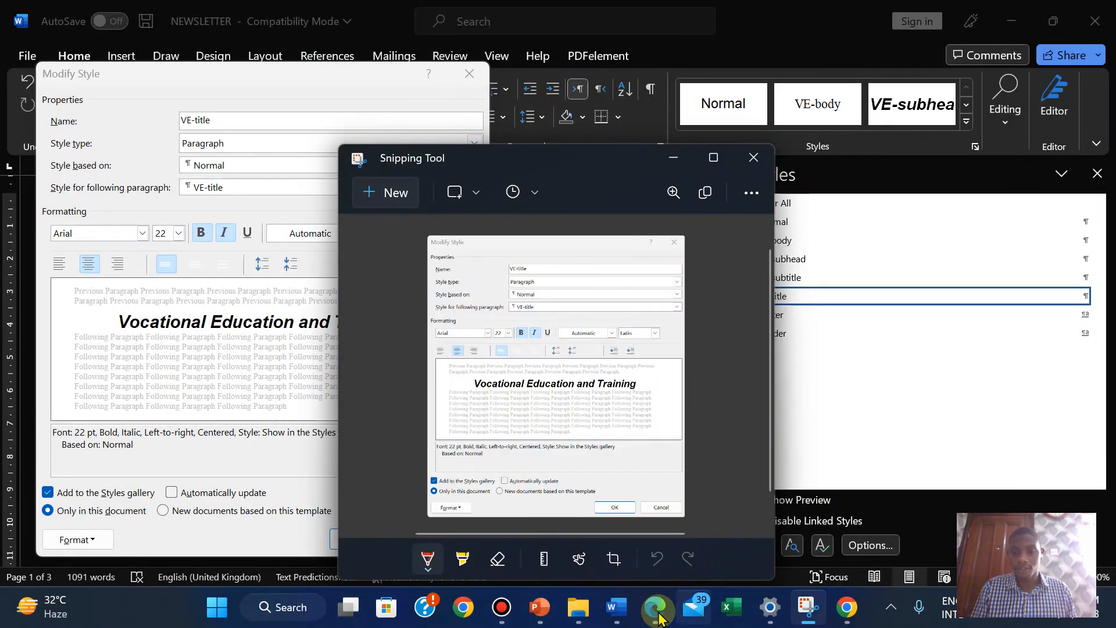
Reopen the VE-title style settings and cancel them without changes
left_click(657, 610)
left_click(658, 612)
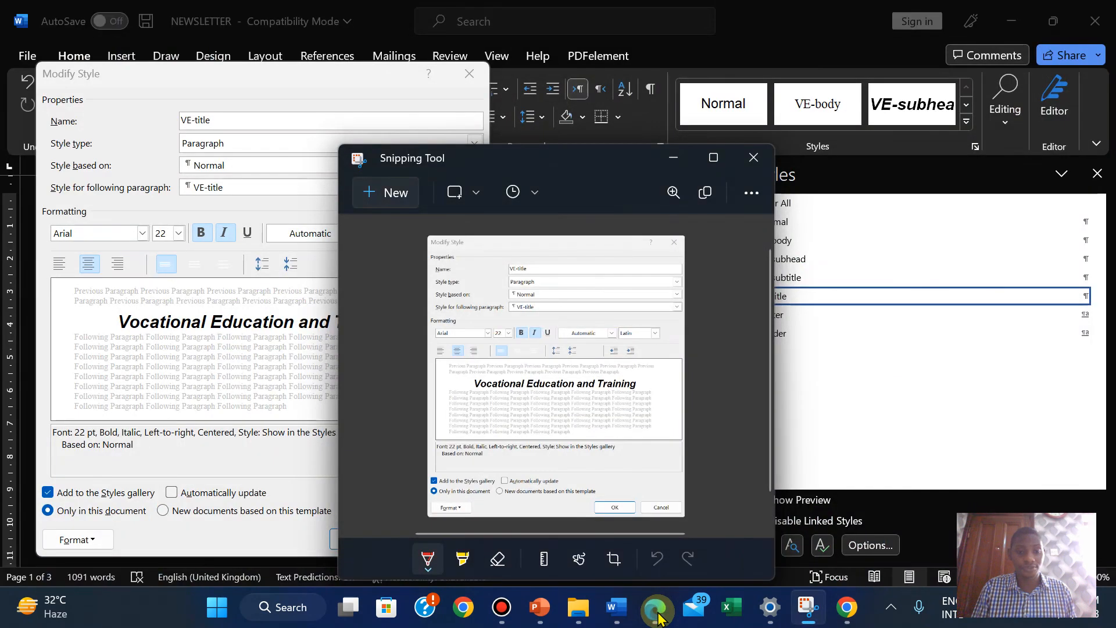
left_click(290, 513)
left_click(349, 534)
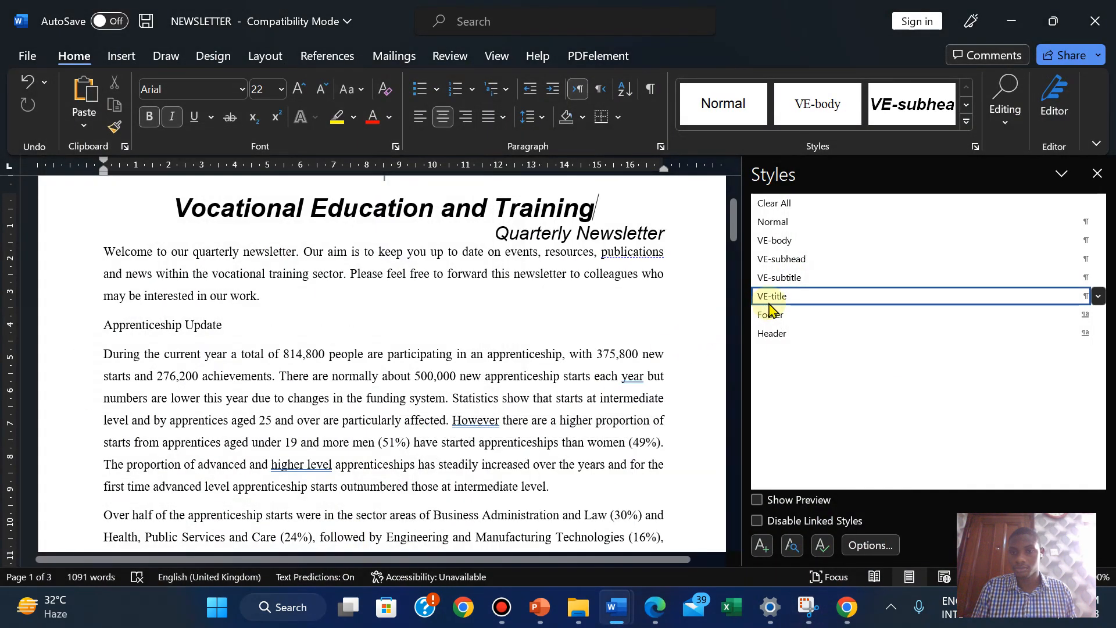
left_click(1098, 296)
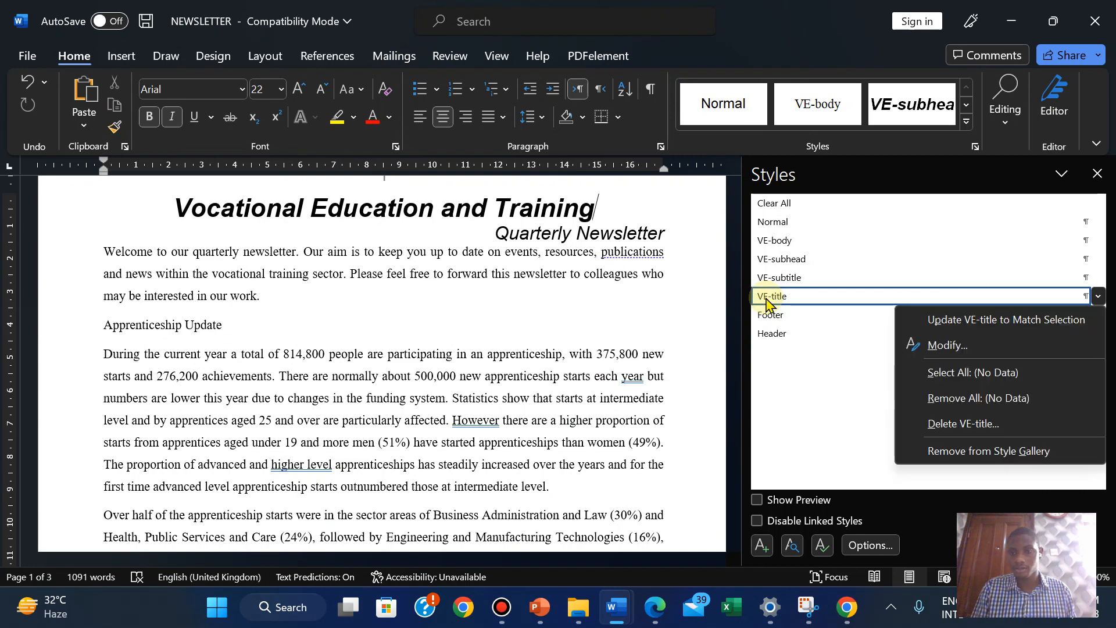
left_click(930, 342)
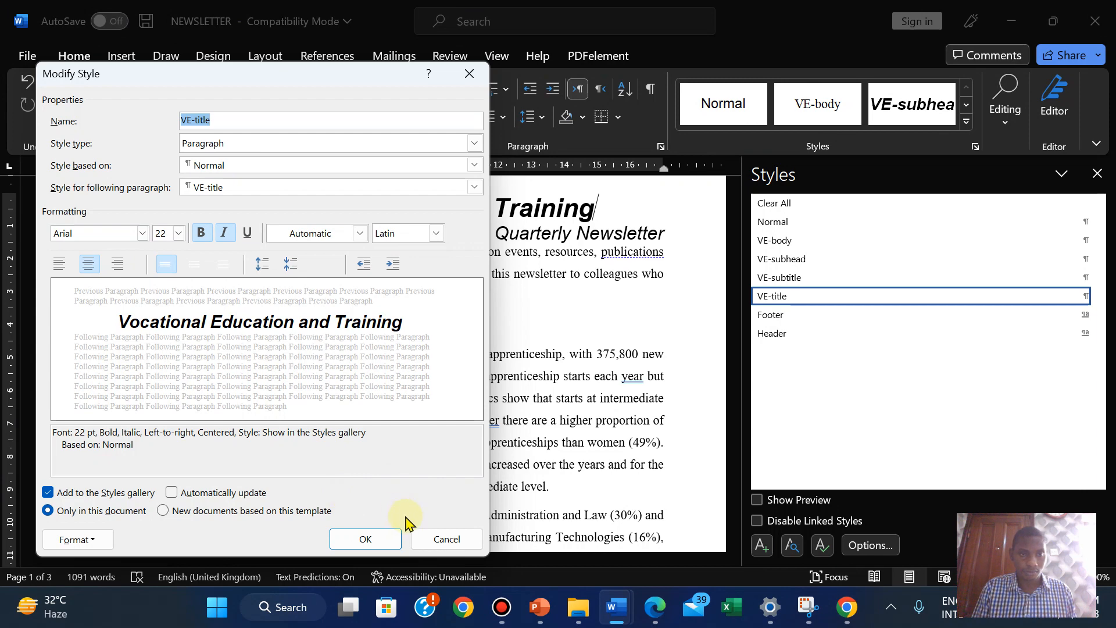
left_click(437, 538)
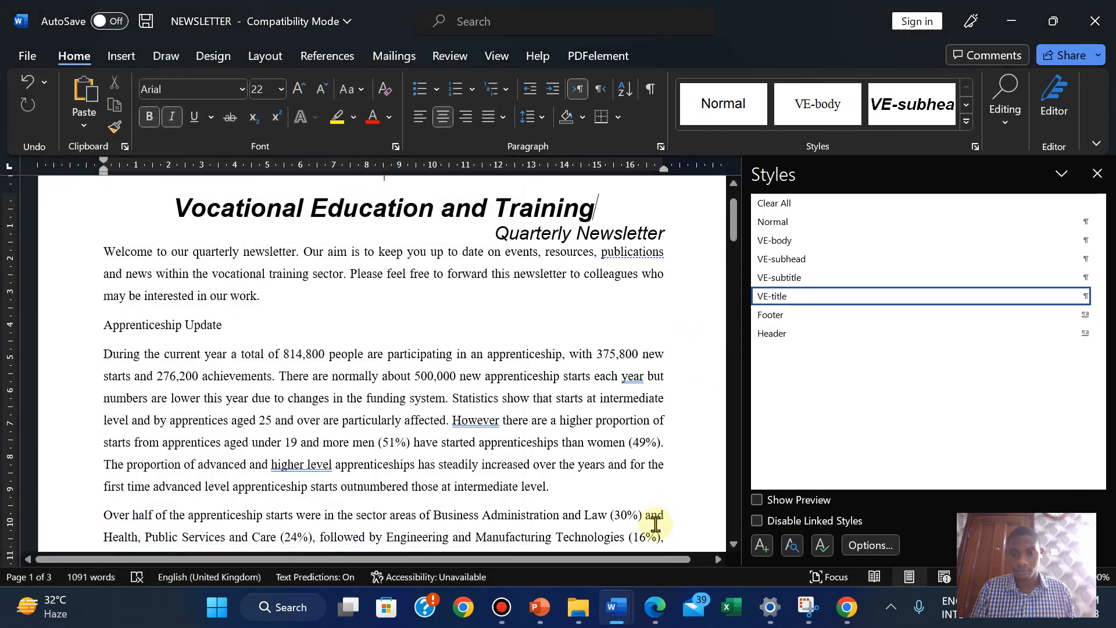
Paste the VE-title settings screenshot under Step 6 - EVIDENCE 3 in the evidence document
mouse_move(632, 606)
left_click(494, 523)
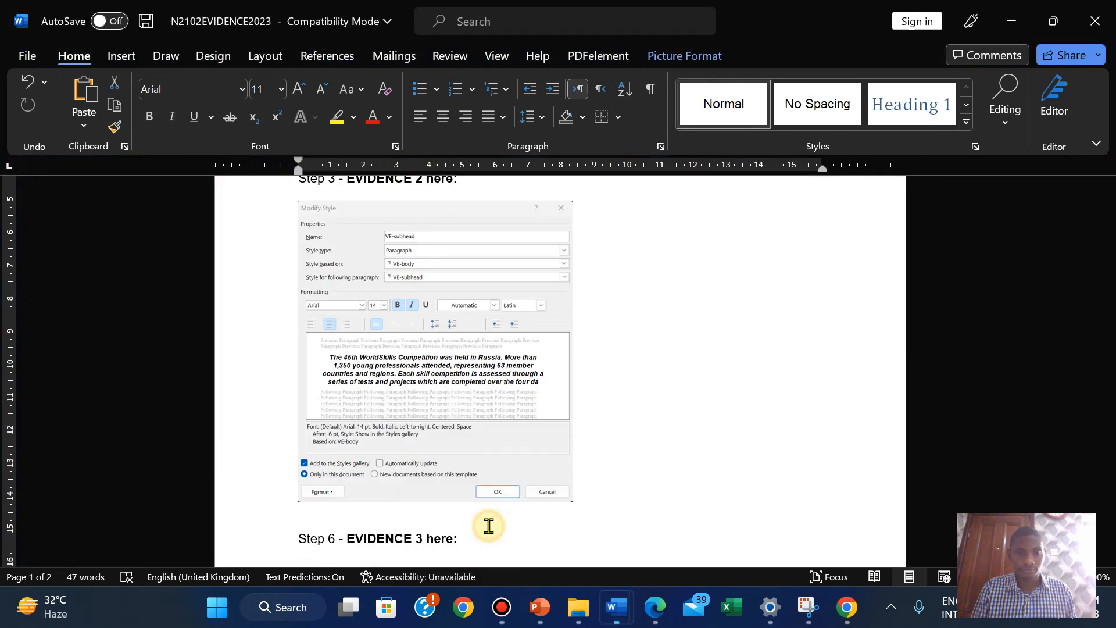
scroll(930, 265, "down", 3)
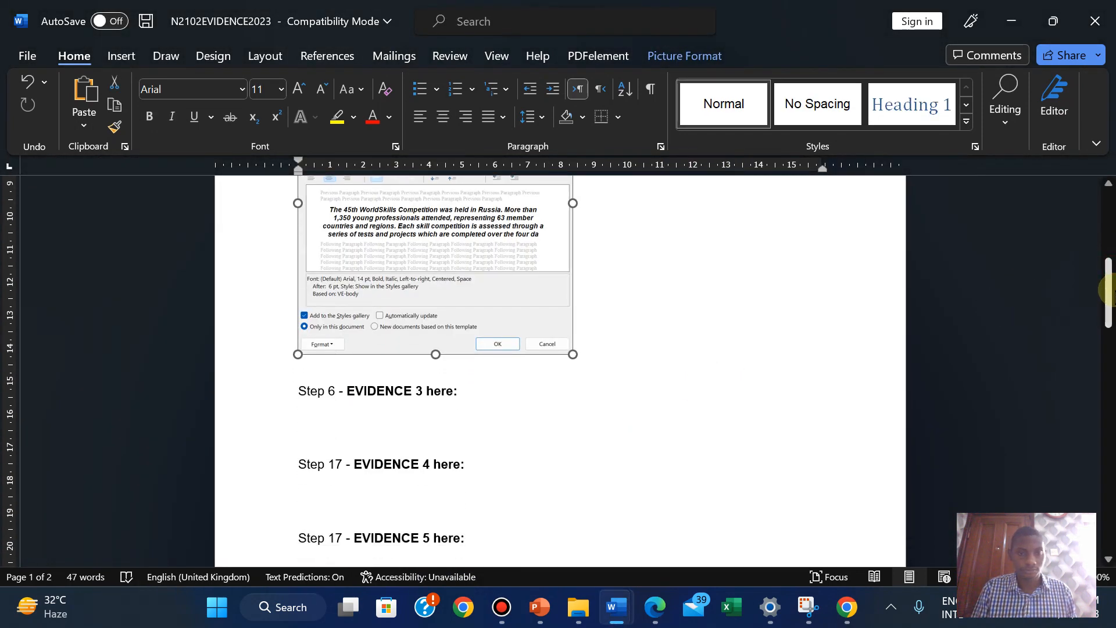
left_click(308, 420)
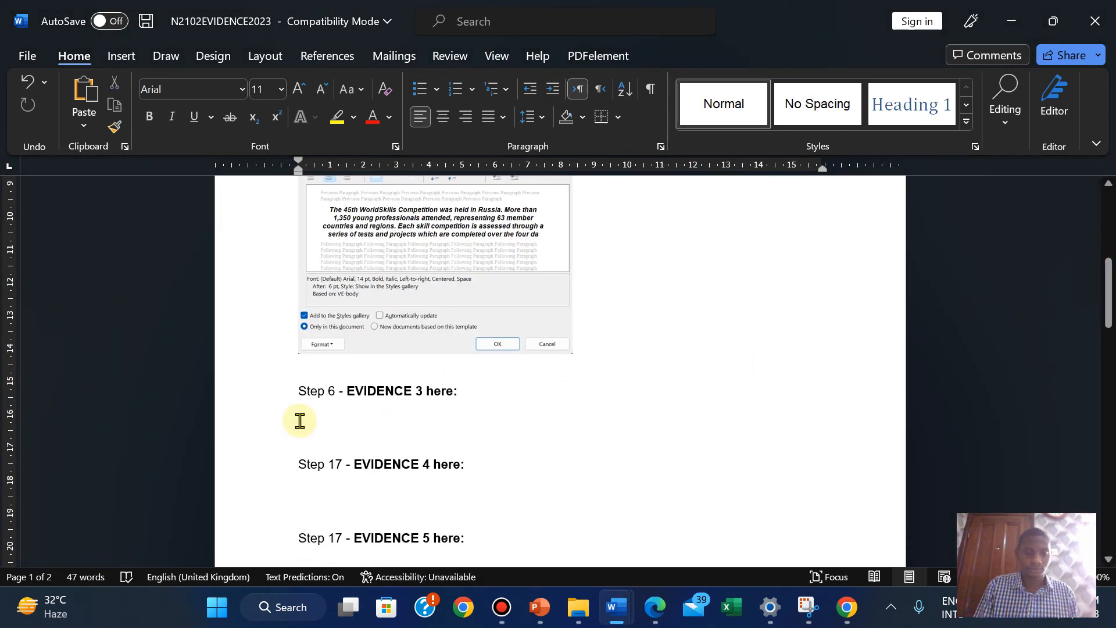
key("ctrl+v")
Resize the pasted screenshot using its corner handle
left_click(602, 451)
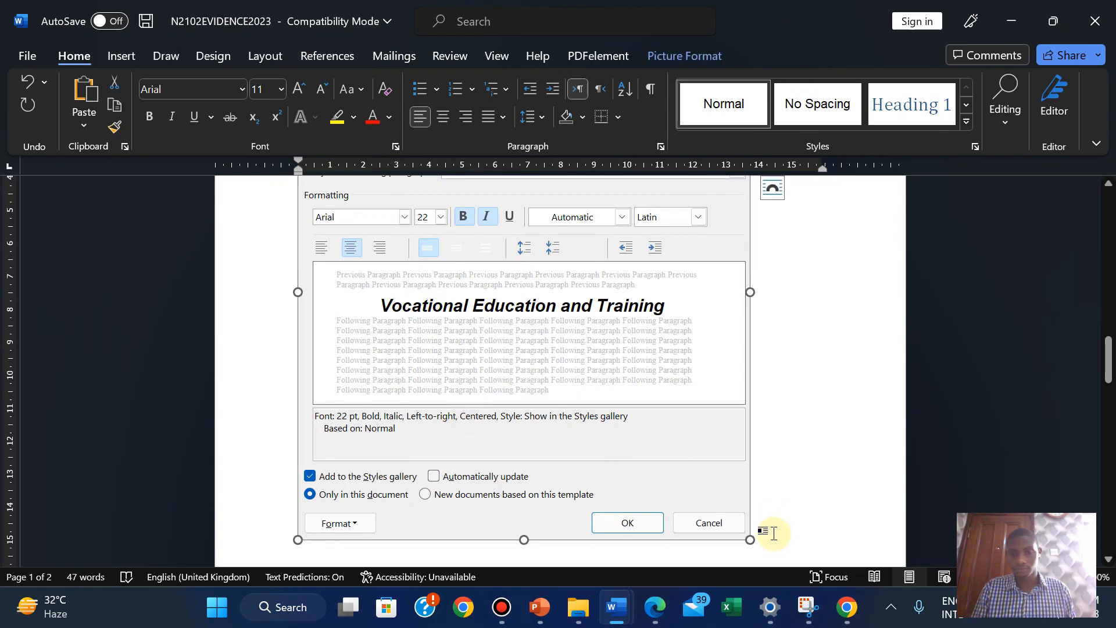
left_click_drag(751, 539, 517, 281)
scroll(518, 282, "up", 3)
mouse_move(1104, 328)
left_mouse_down()
mouse_move(1104, 314)
mouse_move(1104, 331)
left_mouse_up()
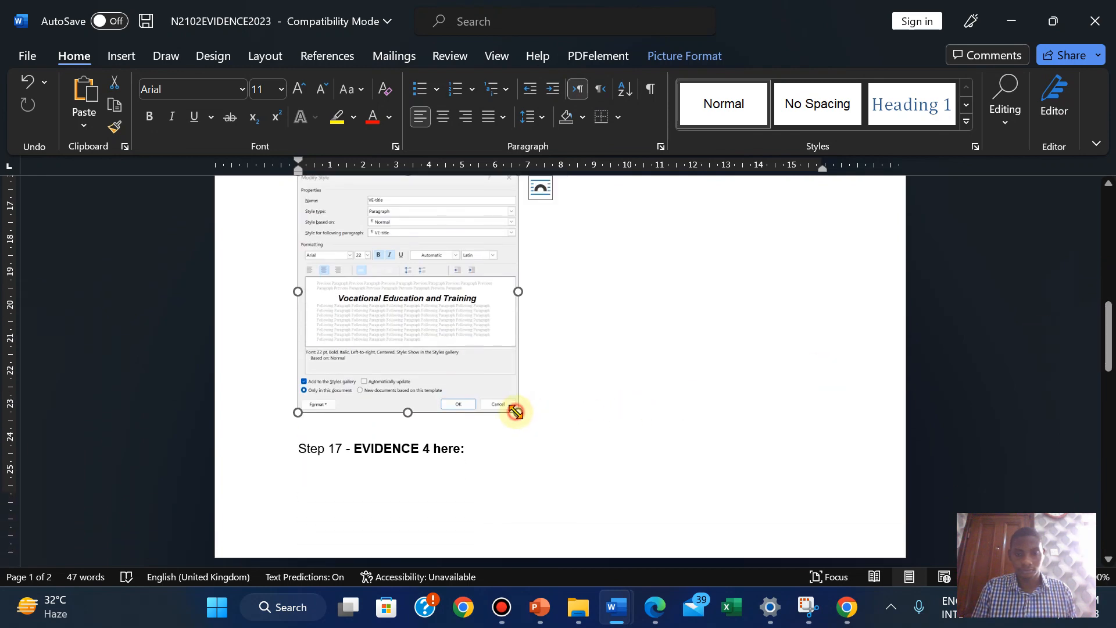
left_click_drag(515, 411, 528, 423)
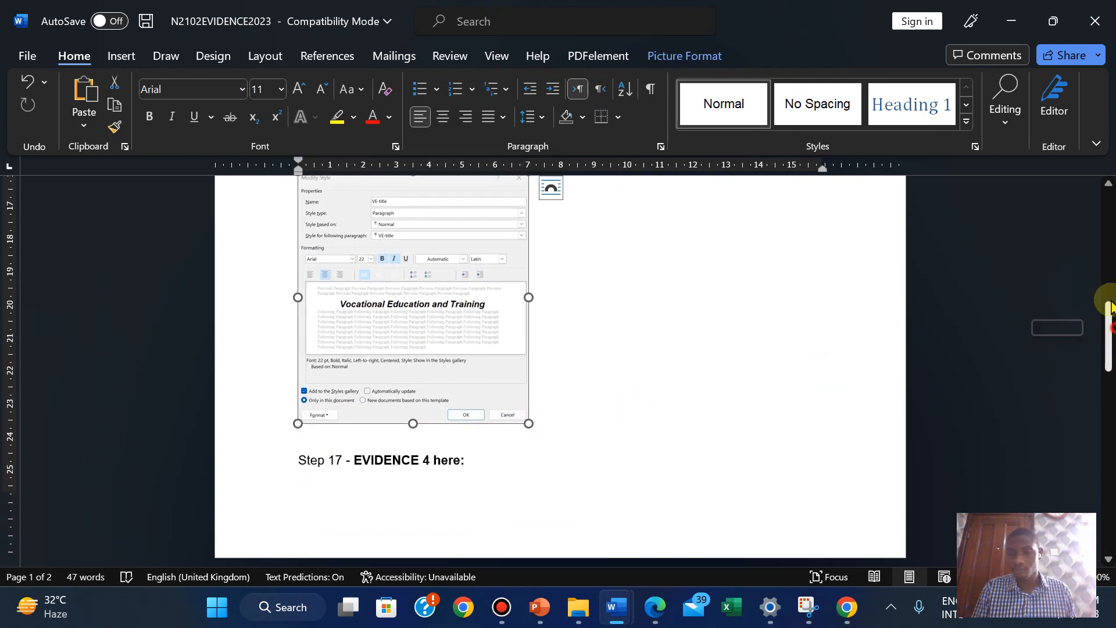
mouse_move(1108, 306)
left_mouse_down()
mouse_move(1104, 261)
mouse_move(1105, 291)
left_mouse_up()
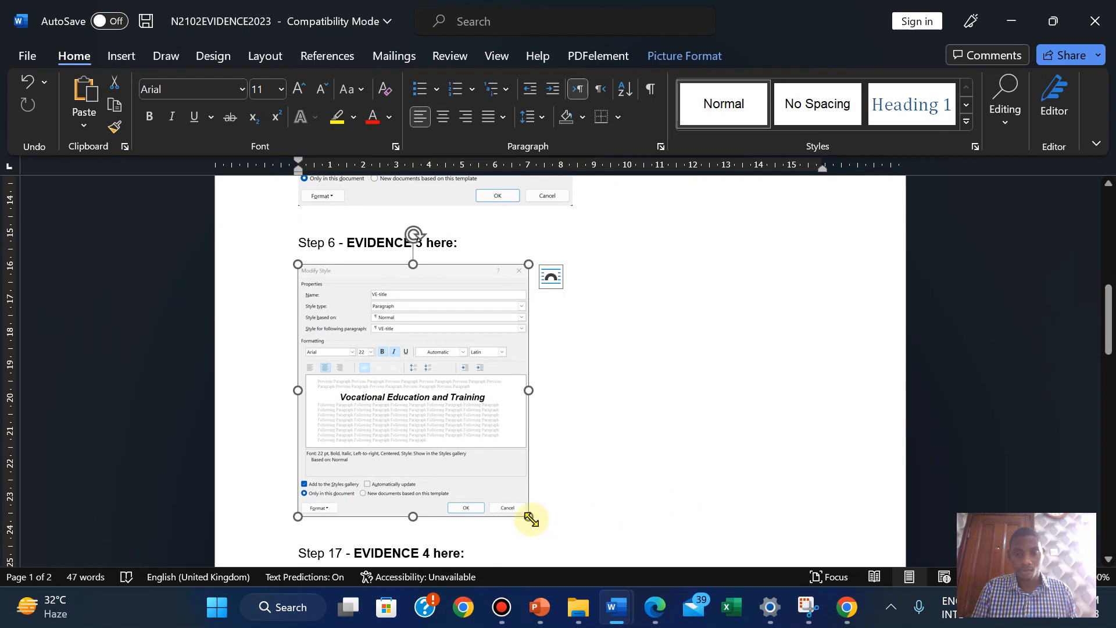
left_click_drag(526, 515, 574, 531)
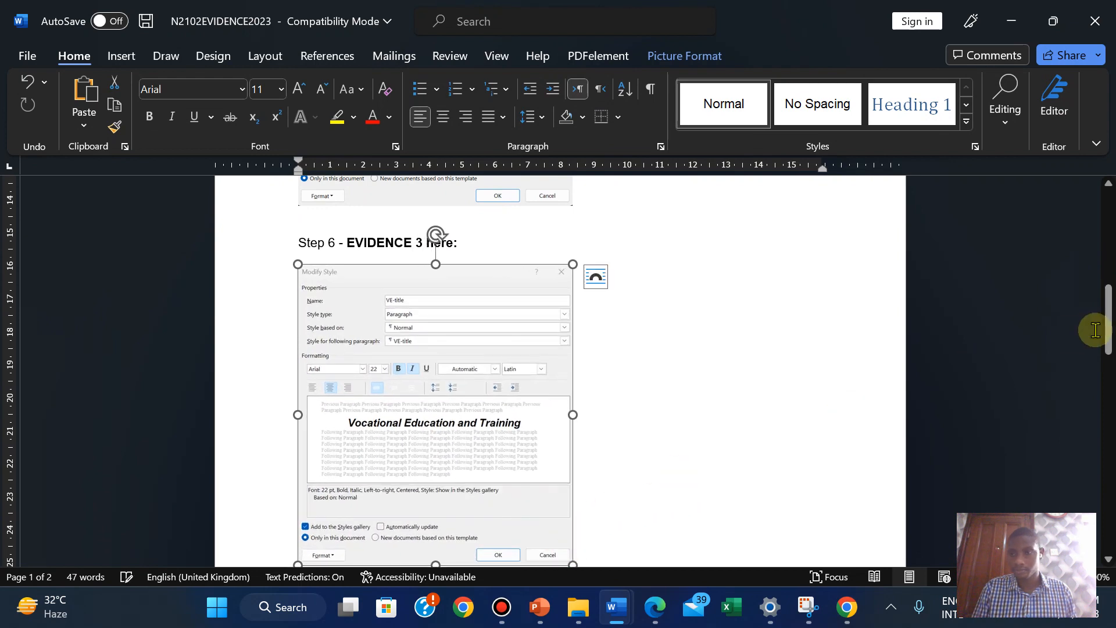
left_click_drag(1107, 323, 1107, 383)
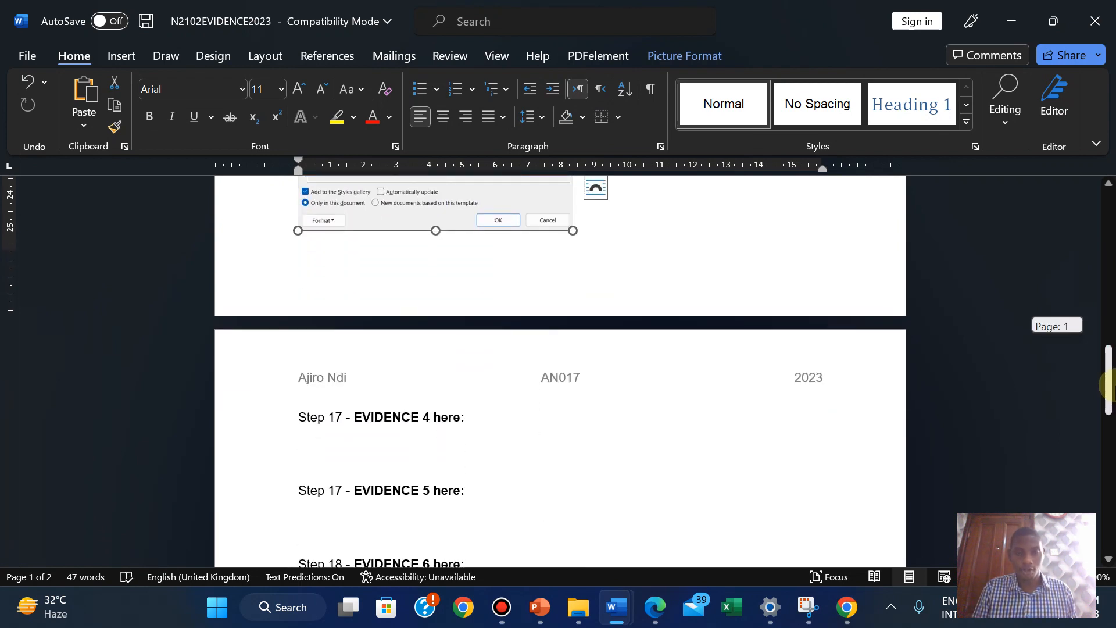
Highlight the EVIDENCE 3 instruction in green in the exam paper
left_click(653, 604)
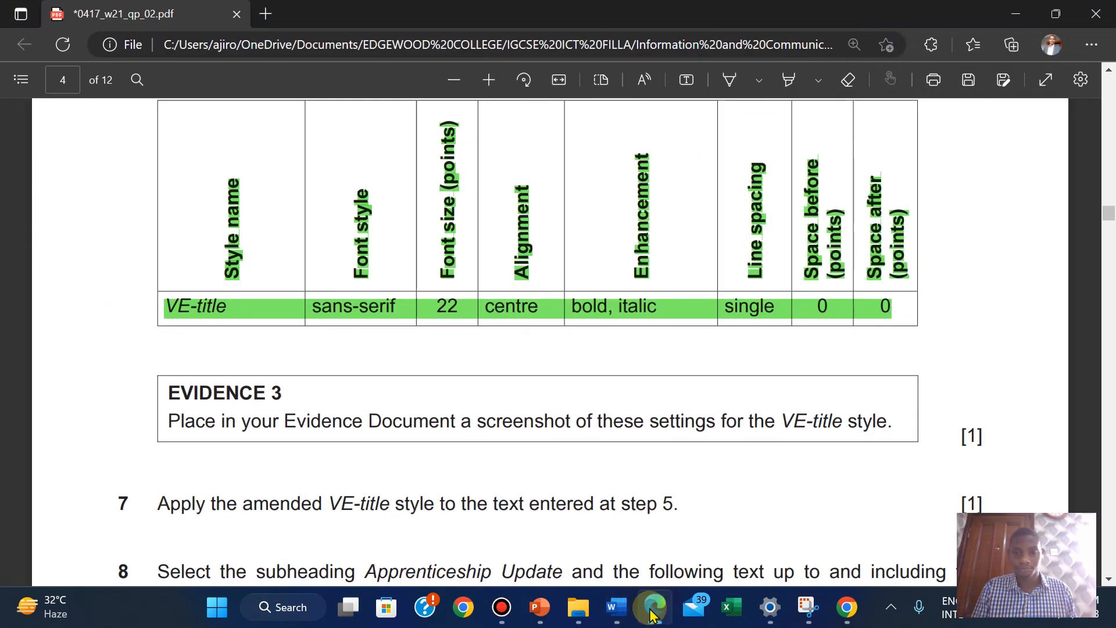
left_click_drag(167, 387, 1067, 435)
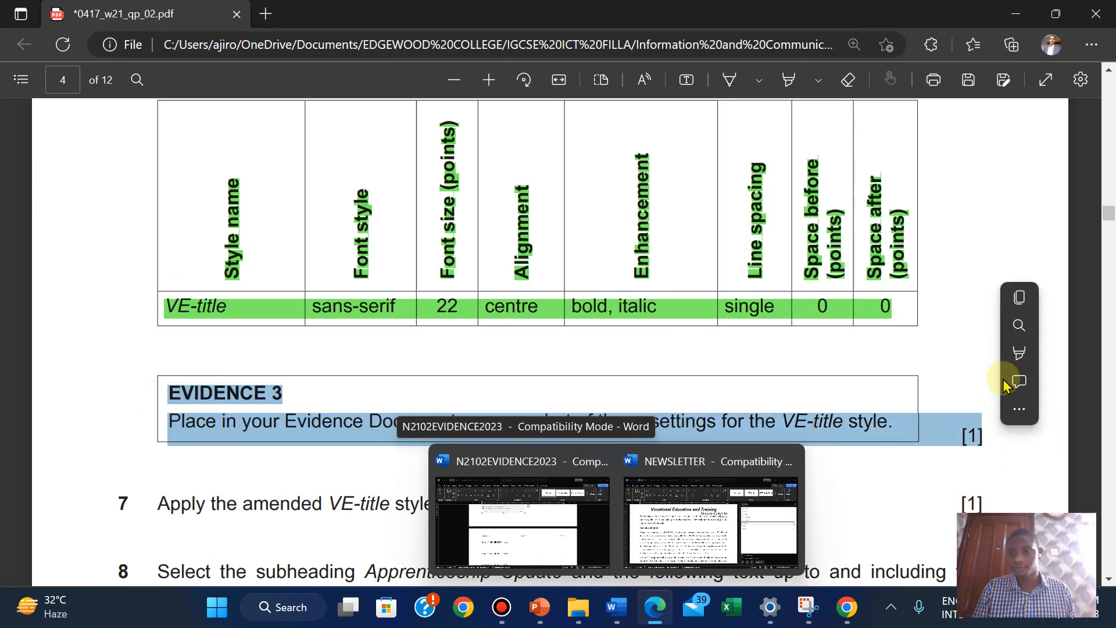
mouse_move(1009, 378)
mouse_move(1014, 353)
left_click(878, 384)
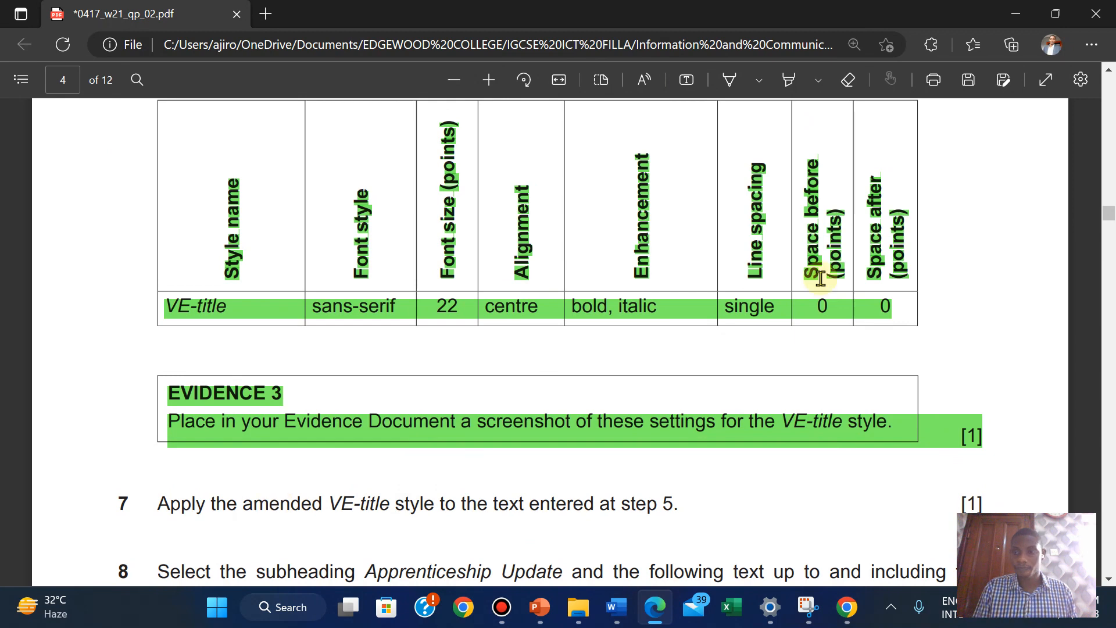
scroll(991, 335, "down", 3)
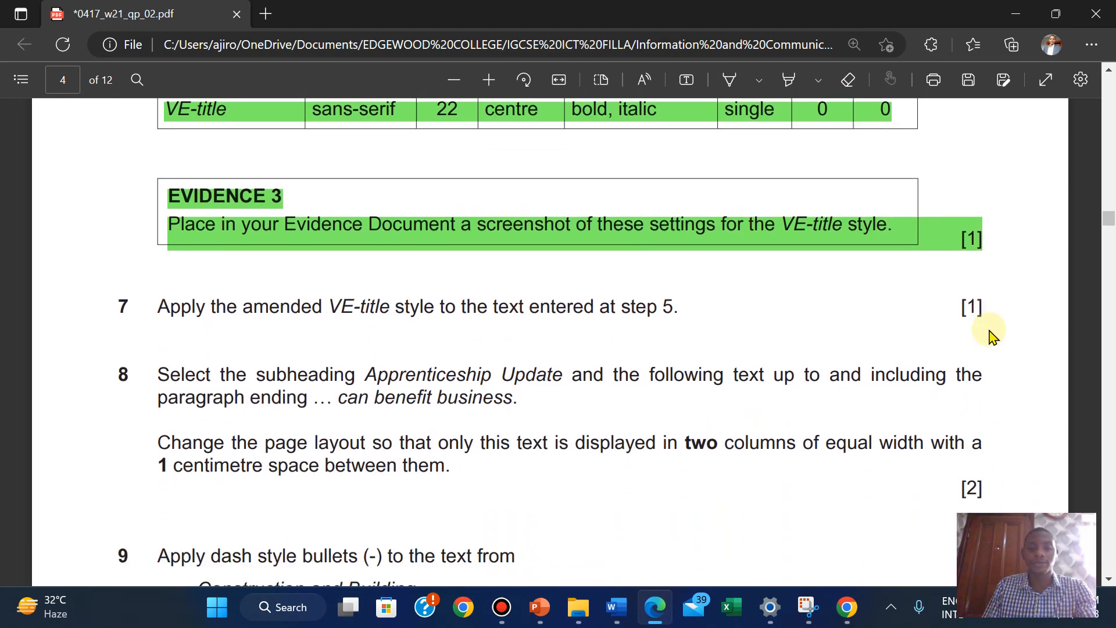
scroll(991, 334, "up", 5)
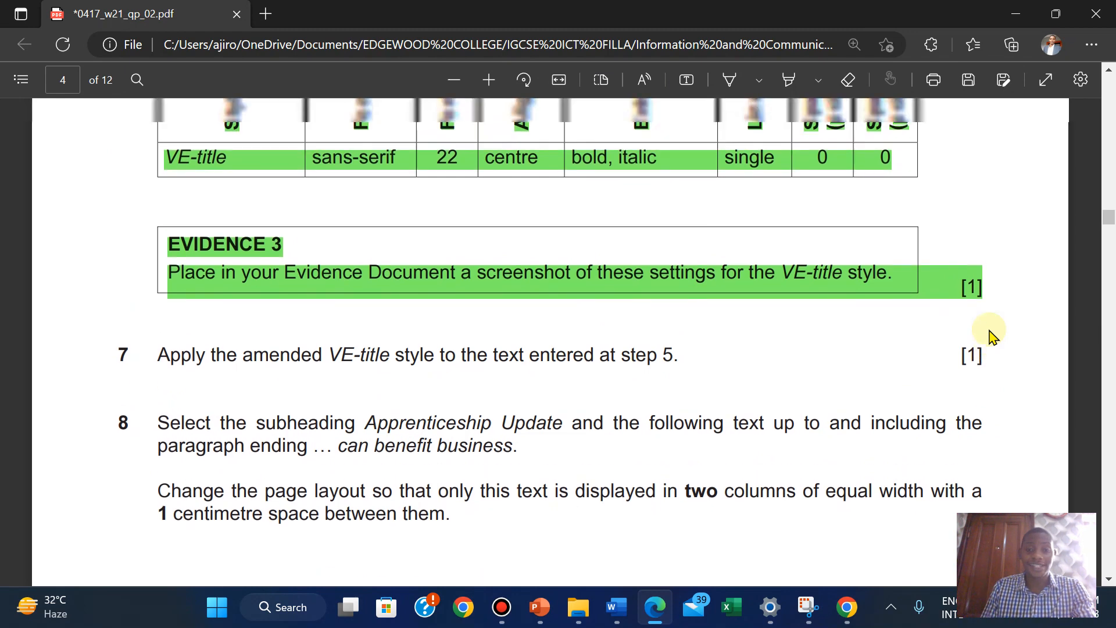
scroll(992, 335, "up", 10)
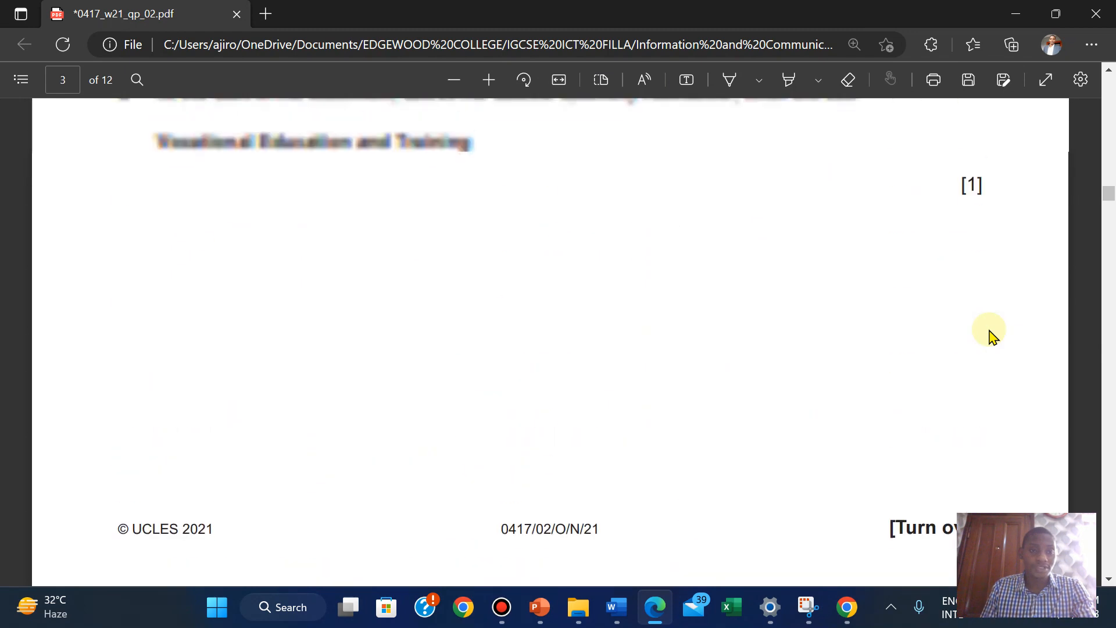
scroll(1112, 247, "down", 10)
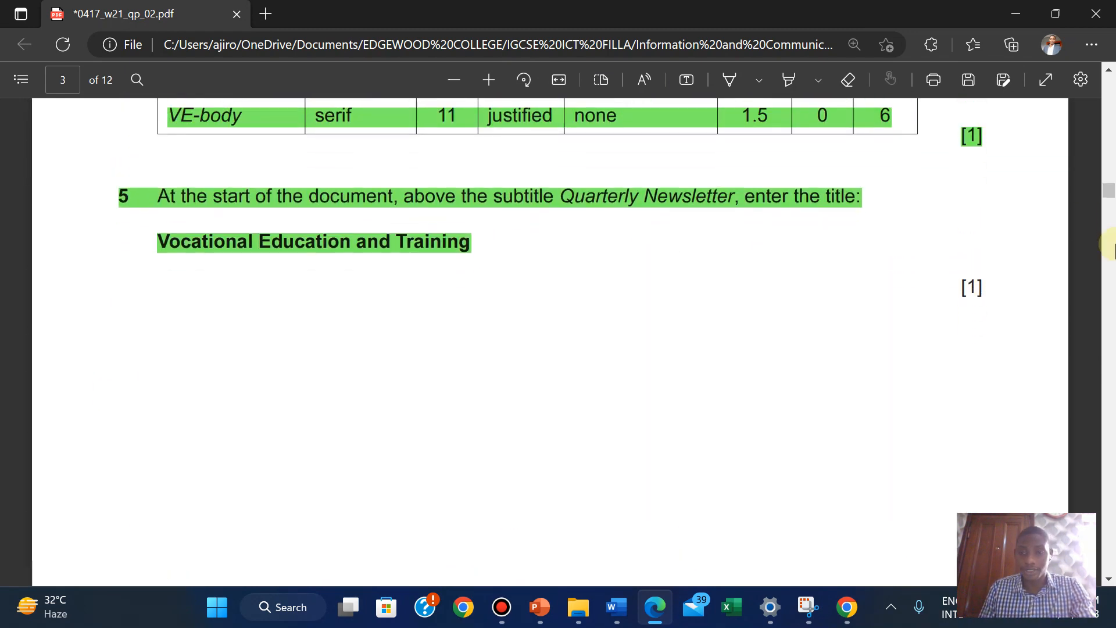
scroll(1113, 247, "down", 3)
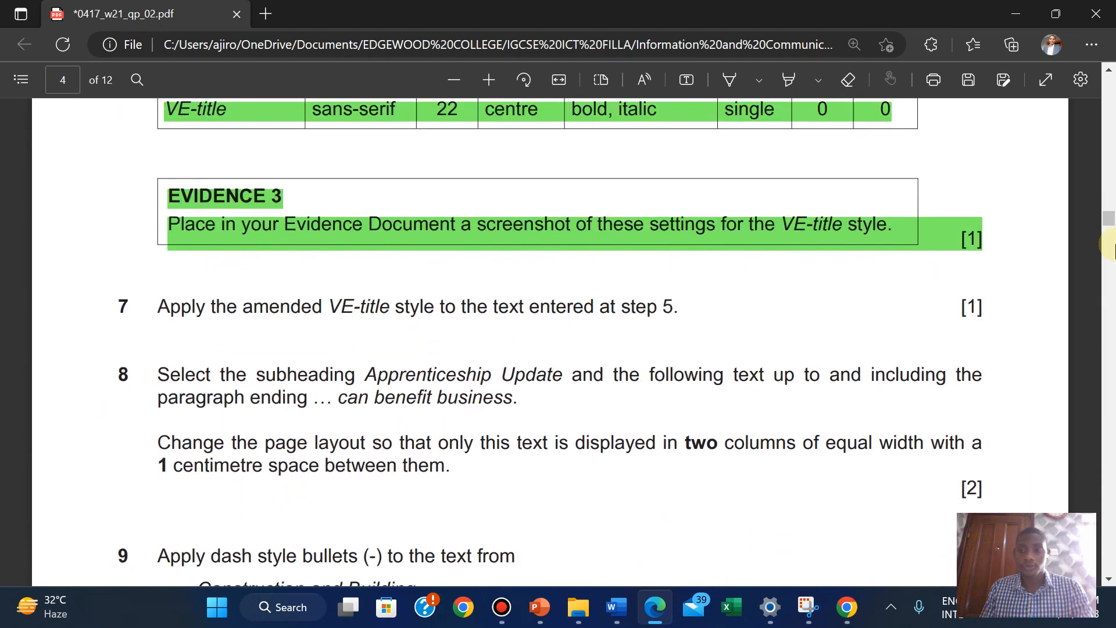
Highlight the step 7 line in green and scroll down to steps 8 and 9
left_click_drag(157, 302, 1044, 305)
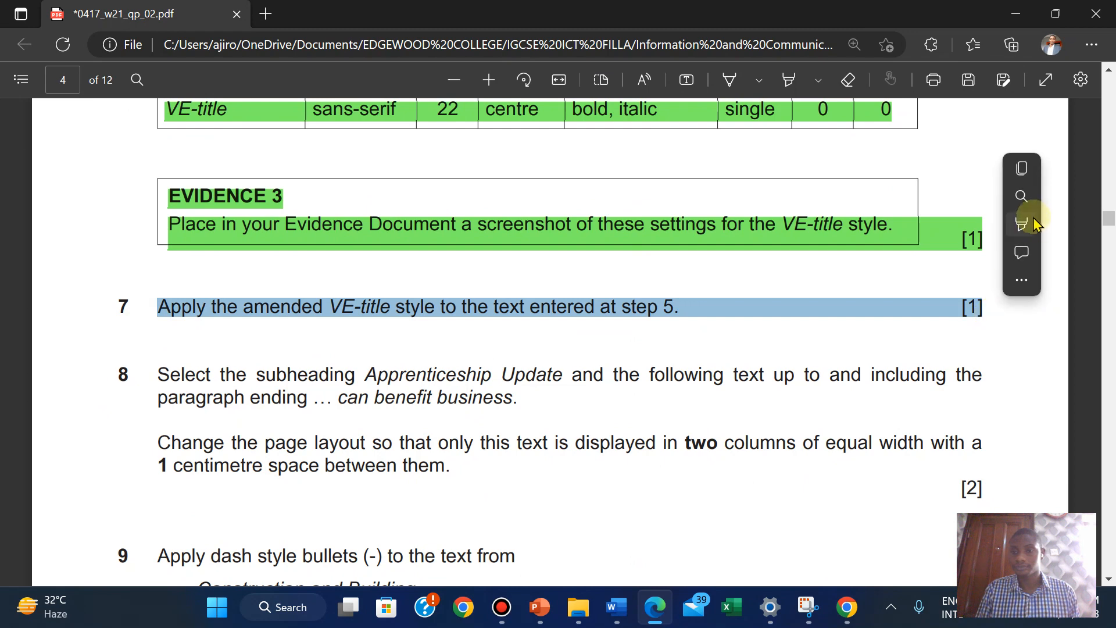
mouse_move(1033, 223)
left_click(878, 252)
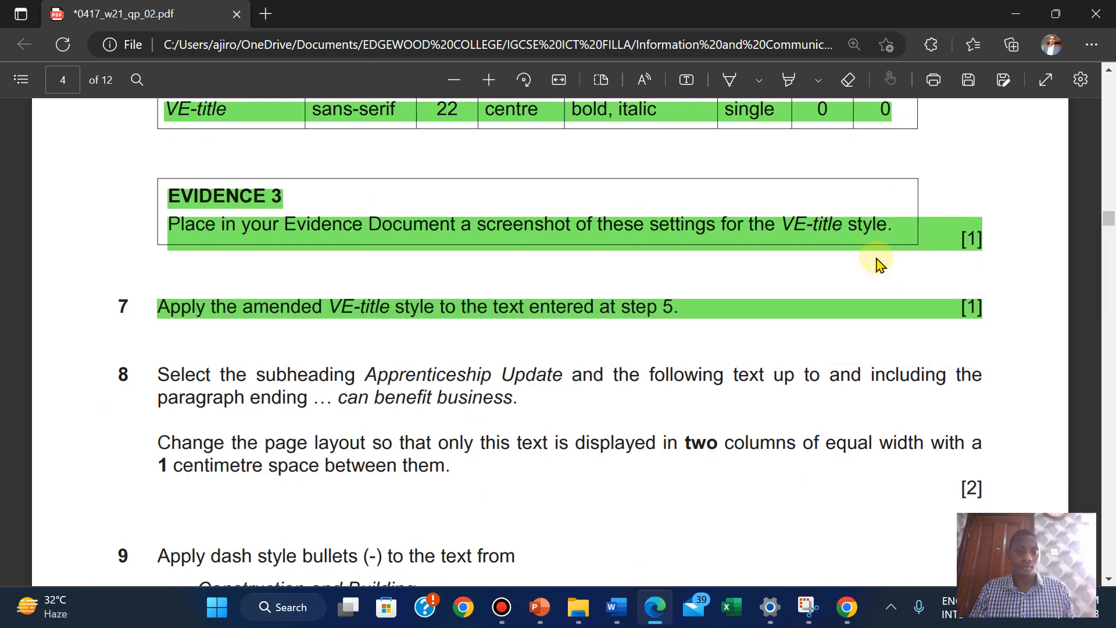
scroll(286, 384, "down", 2)
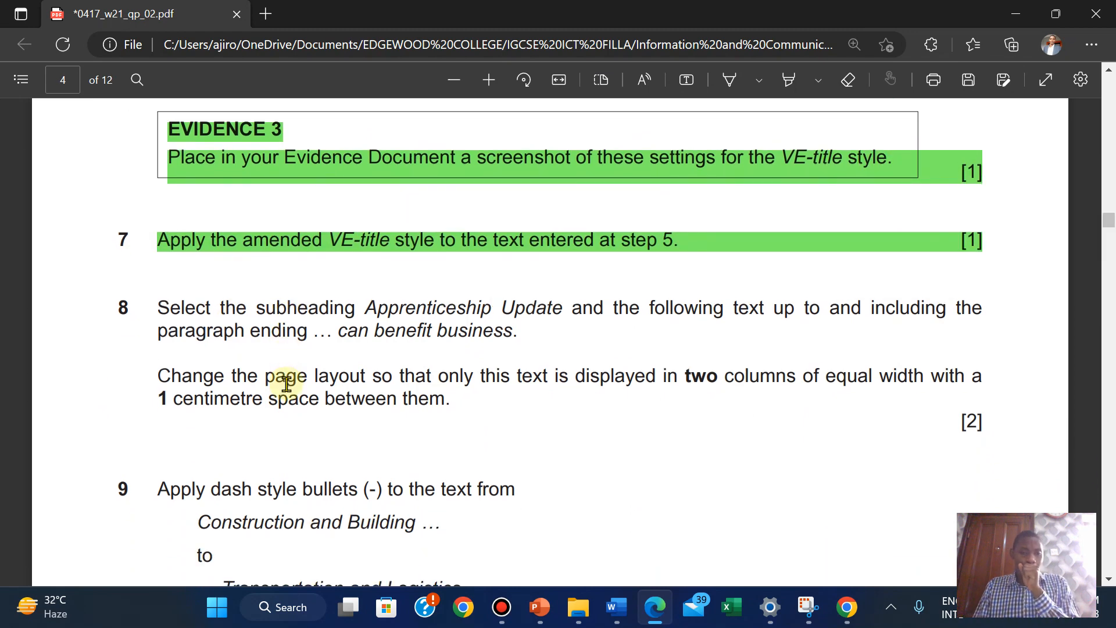
scroll(287, 384, "down", 1)
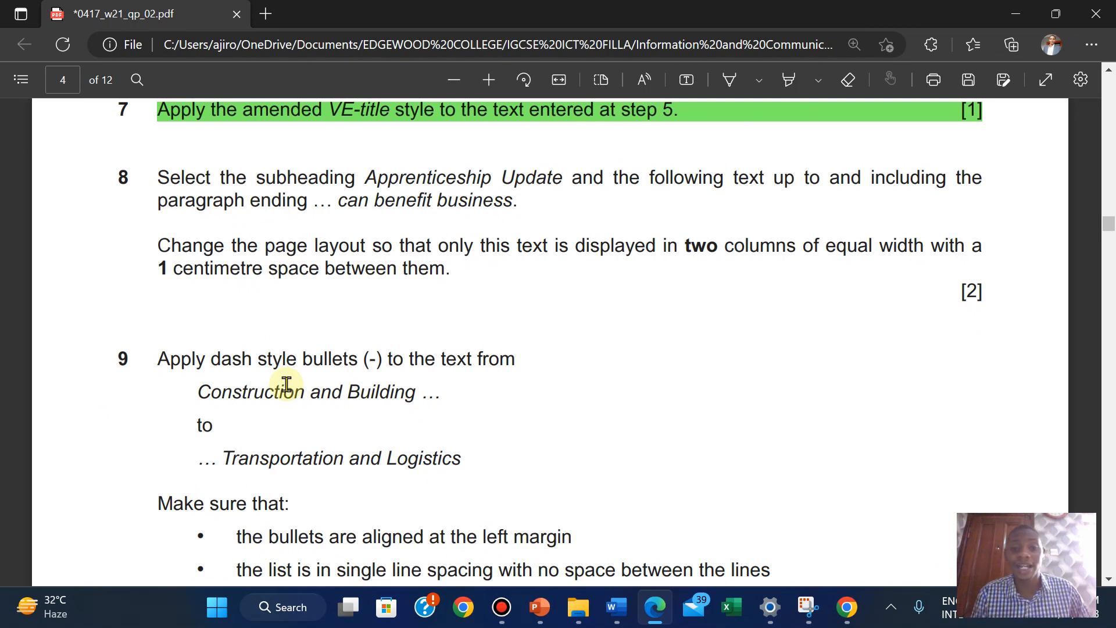
mouse_move(616, 605)
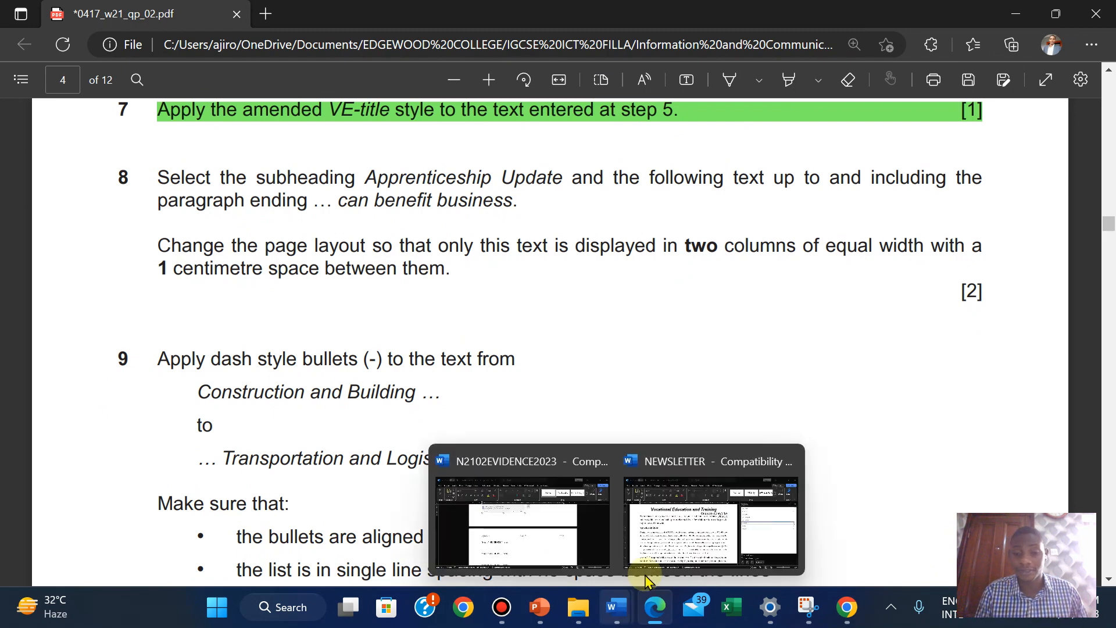
left_click(645, 575)
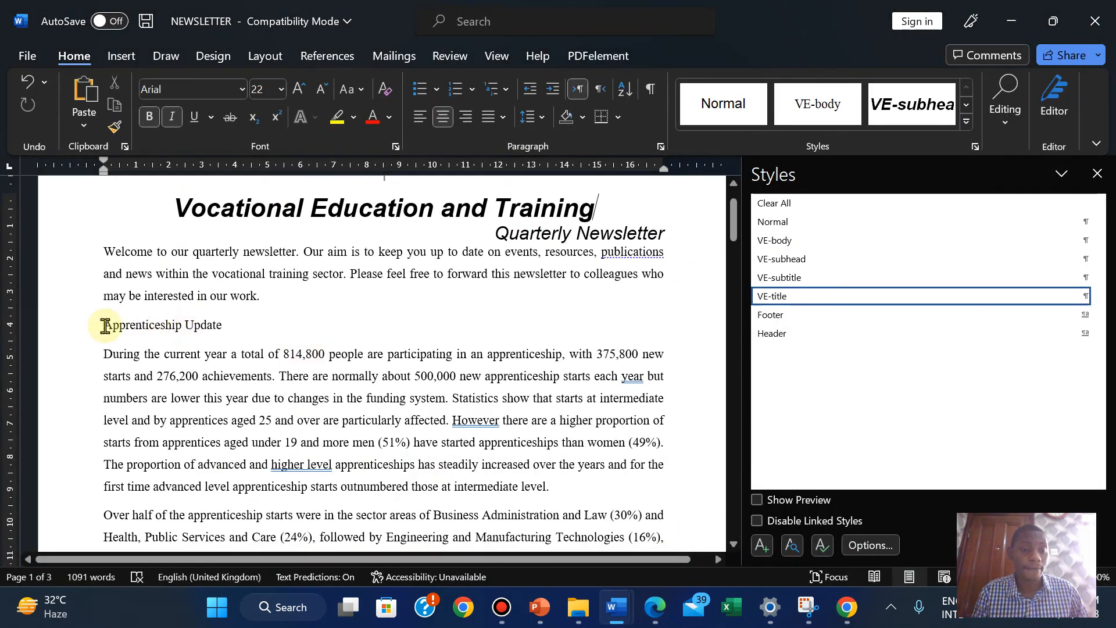
Drag the Styles pane border right to give the NEWSLETTER page more width
left_click(102, 325)
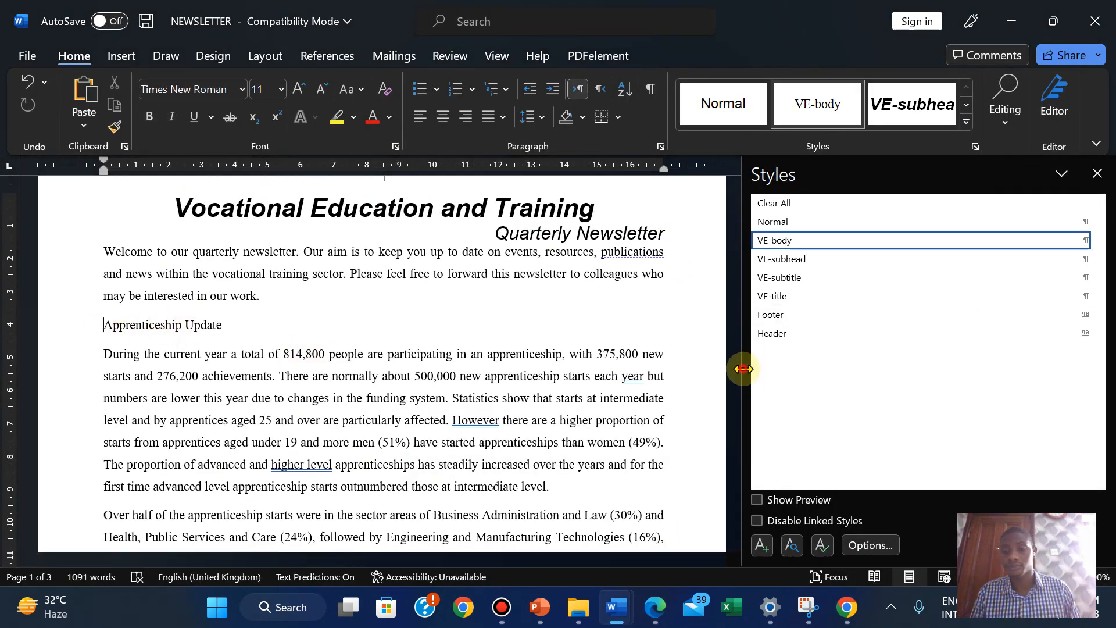
left_click_drag(744, 369, 995, 356)
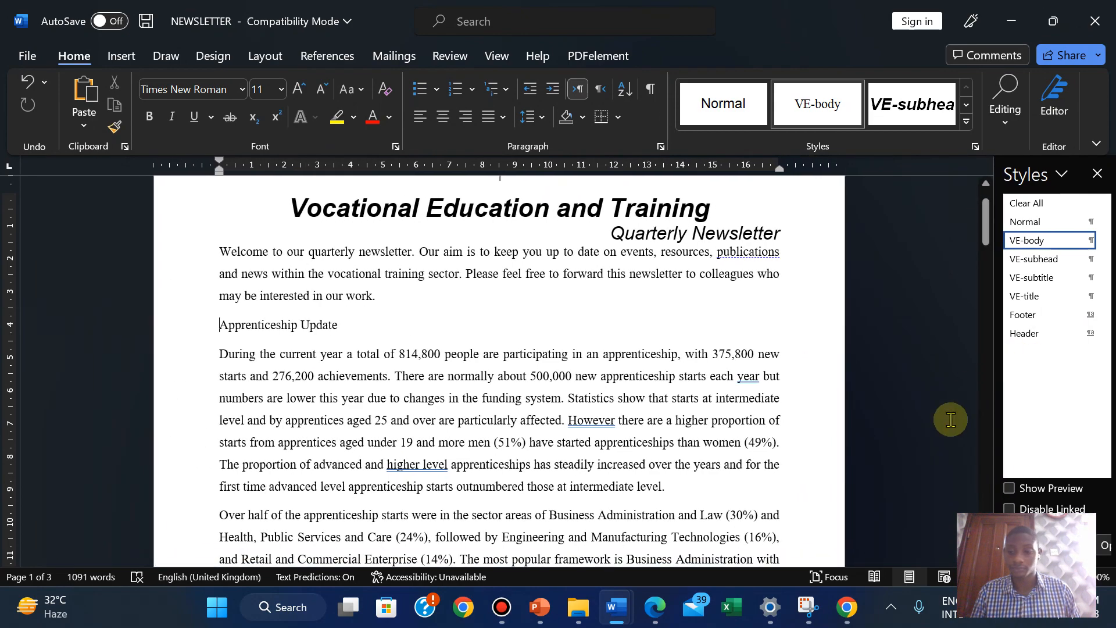
scroll(821, 491, "up", 3, "ctrl")
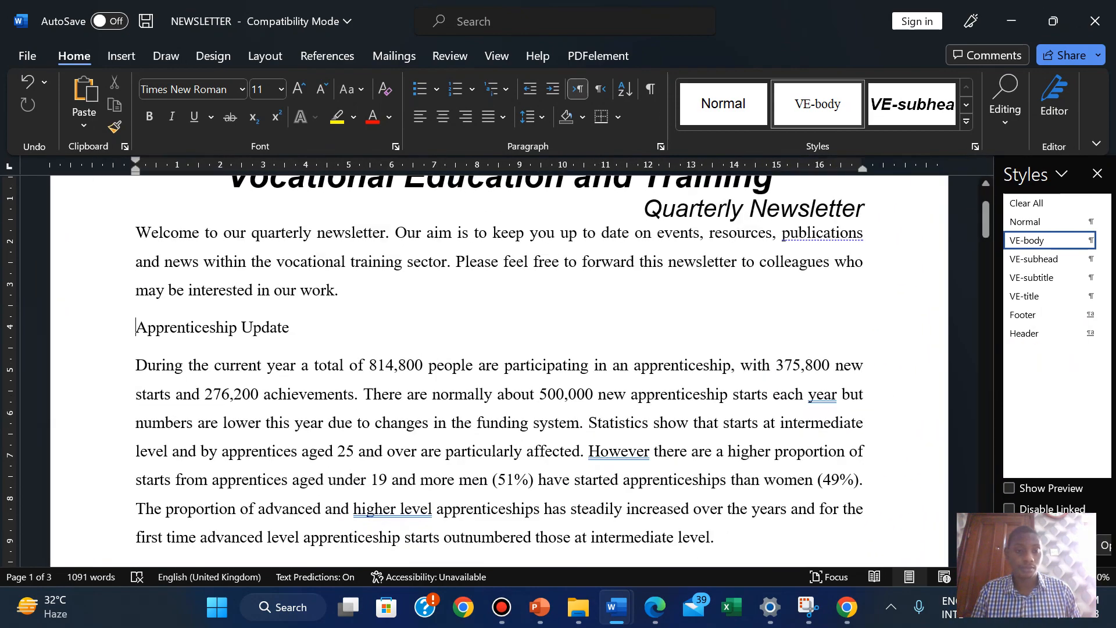
left_click(657, 608)
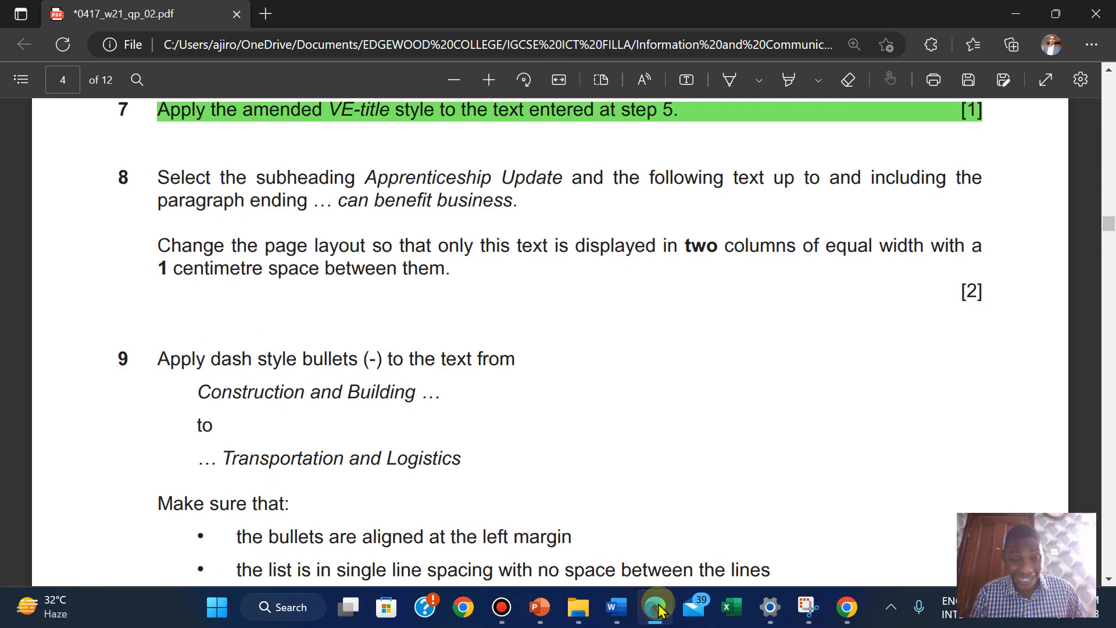
left_click(657, 607)
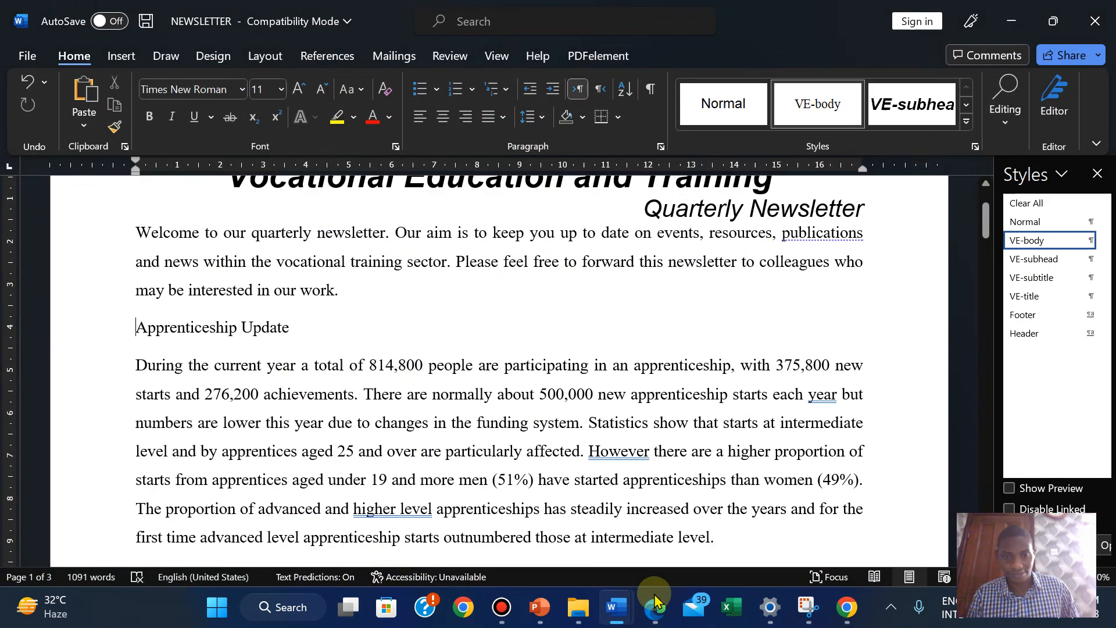
left_click_drag(984, 226, 958, 256)
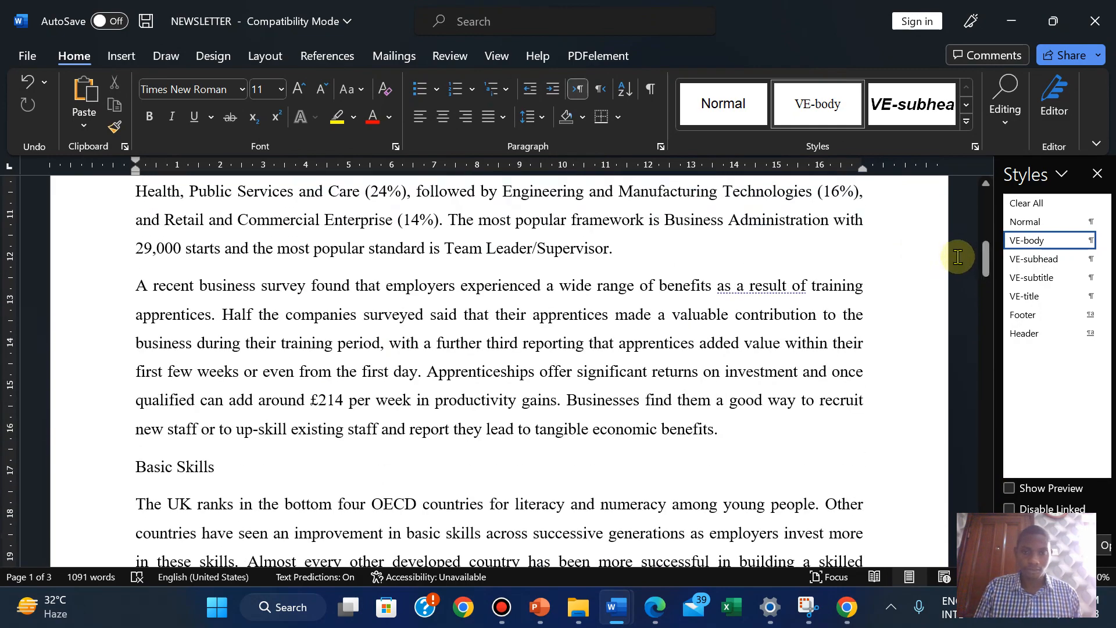
Find 'can benefit' and select from after 'business.' back to the Apprenticeship Update heading
key("ctrl+f")
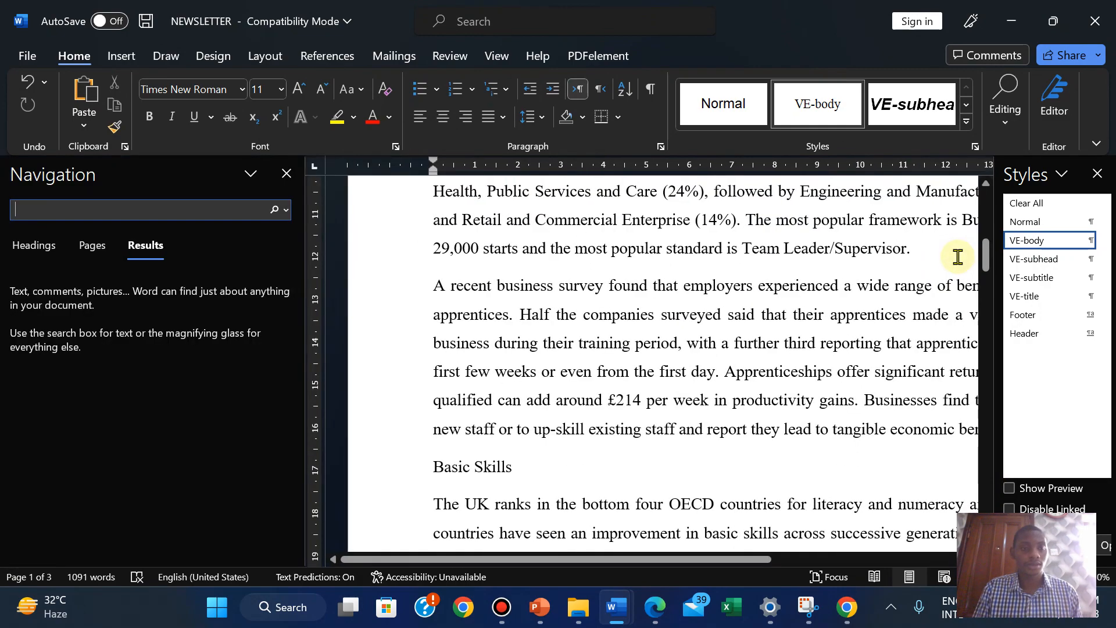
left_click(287, 174)
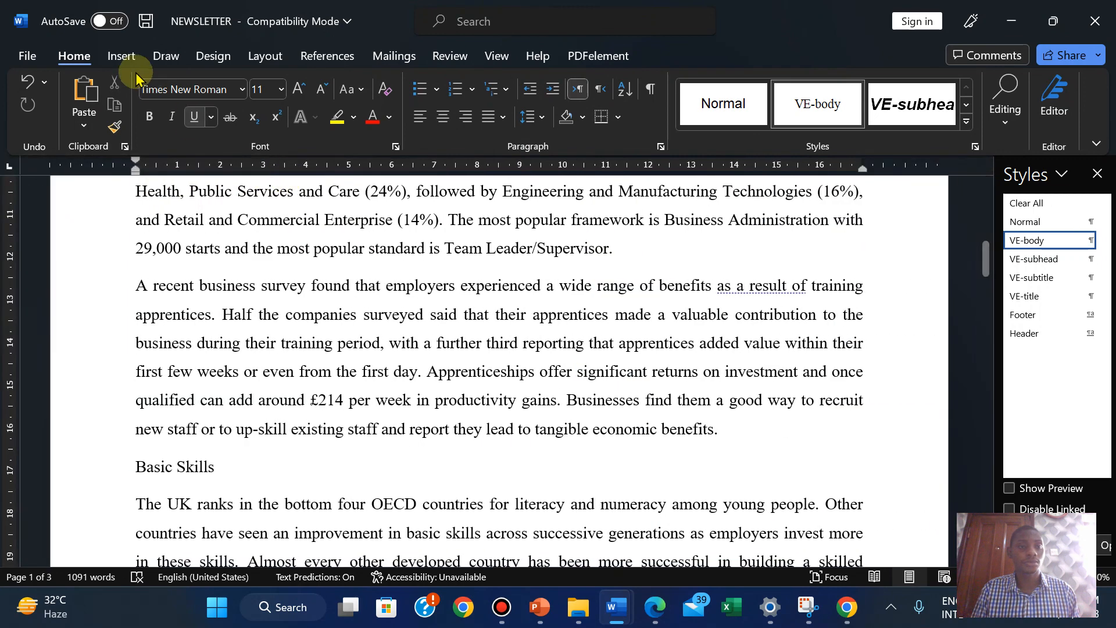
left_click(998, 117)
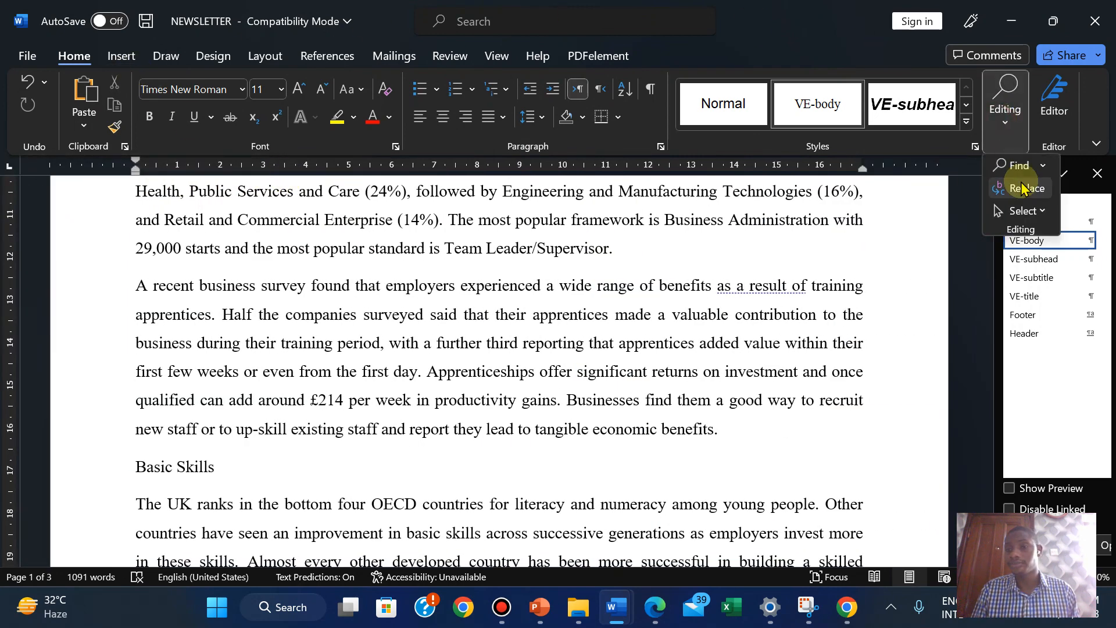
left_click(1012, 169)
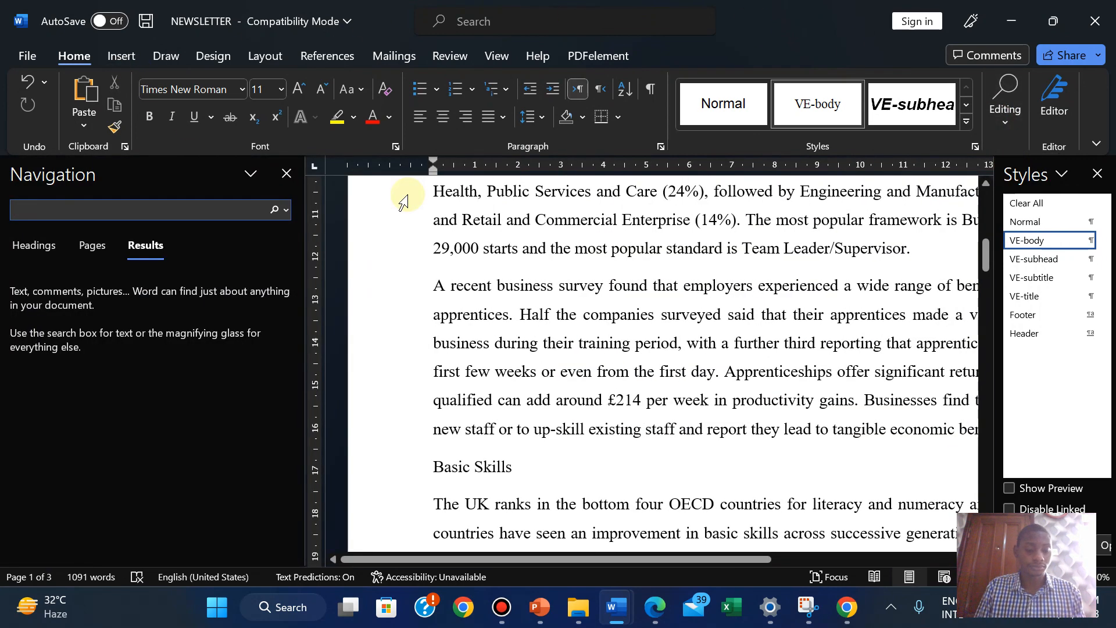
type("can")
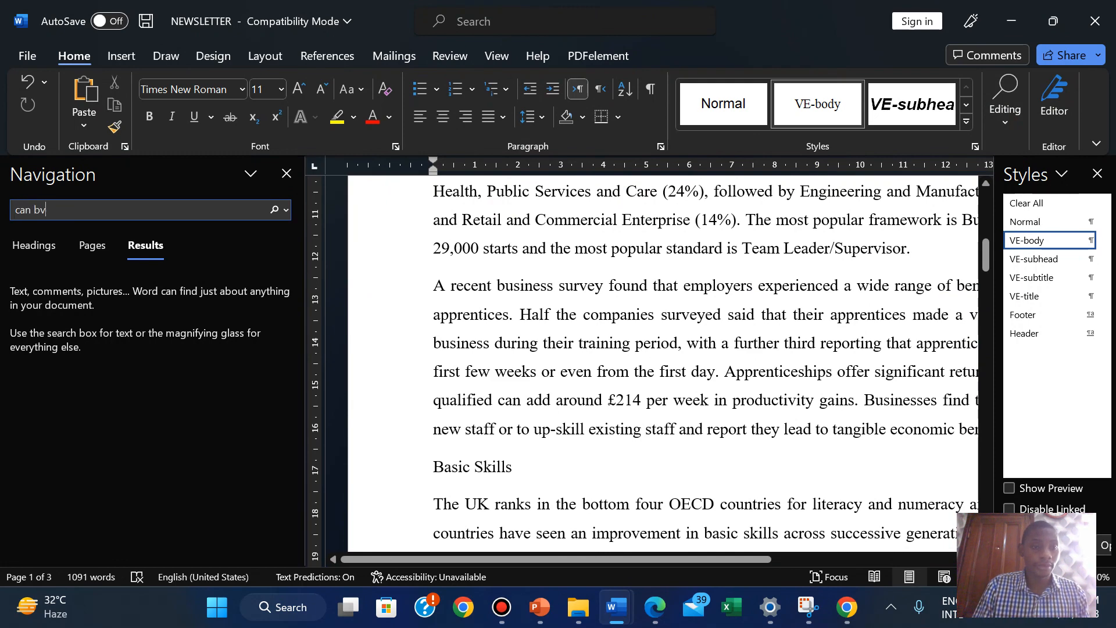
type(" benefit")
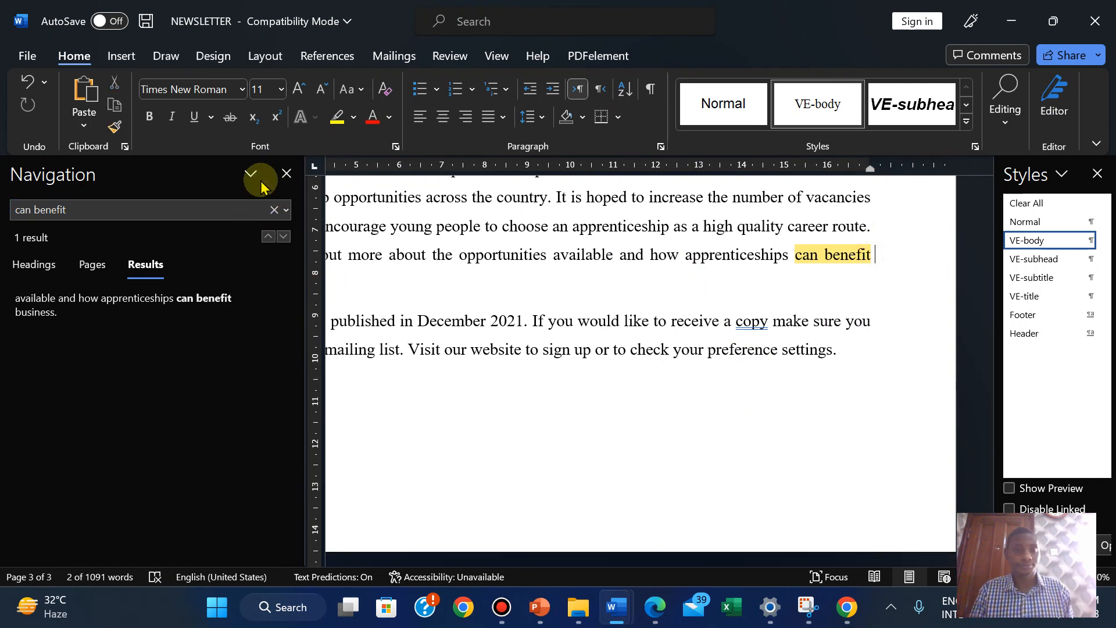
left_click(288, 173)
left_click(197, 285)
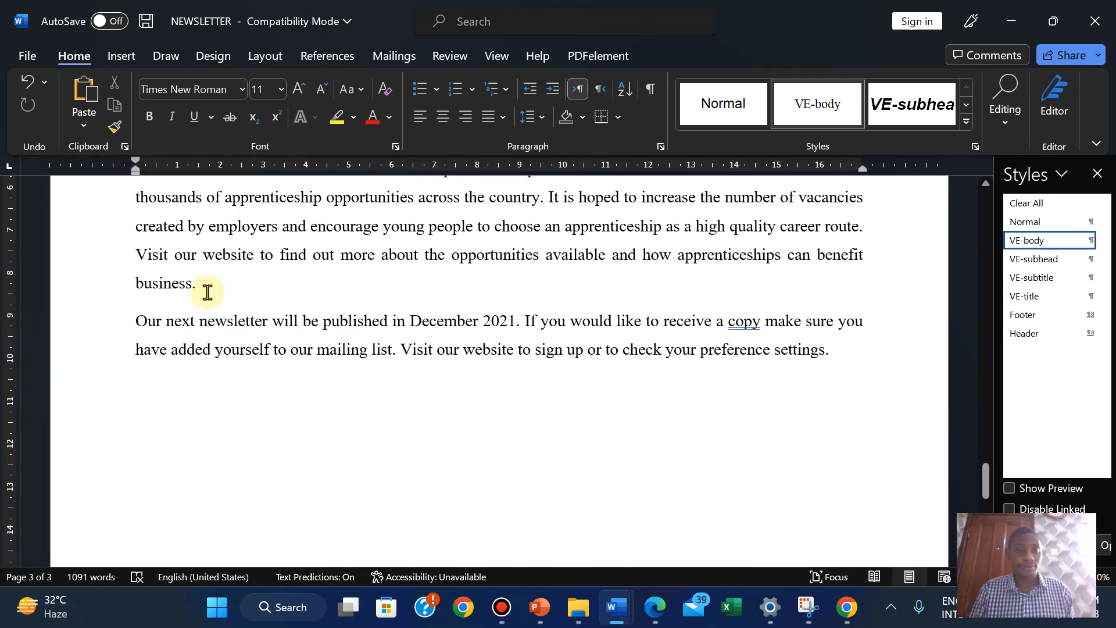
left_click_drag(195, 286, 137, 460)
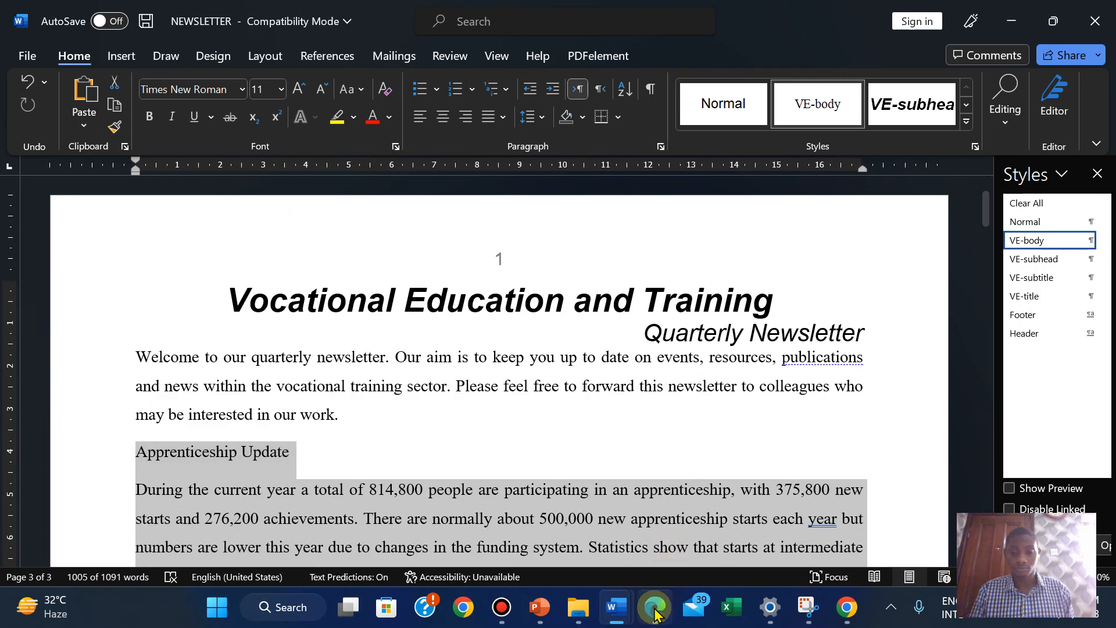
left_click(655, 609)
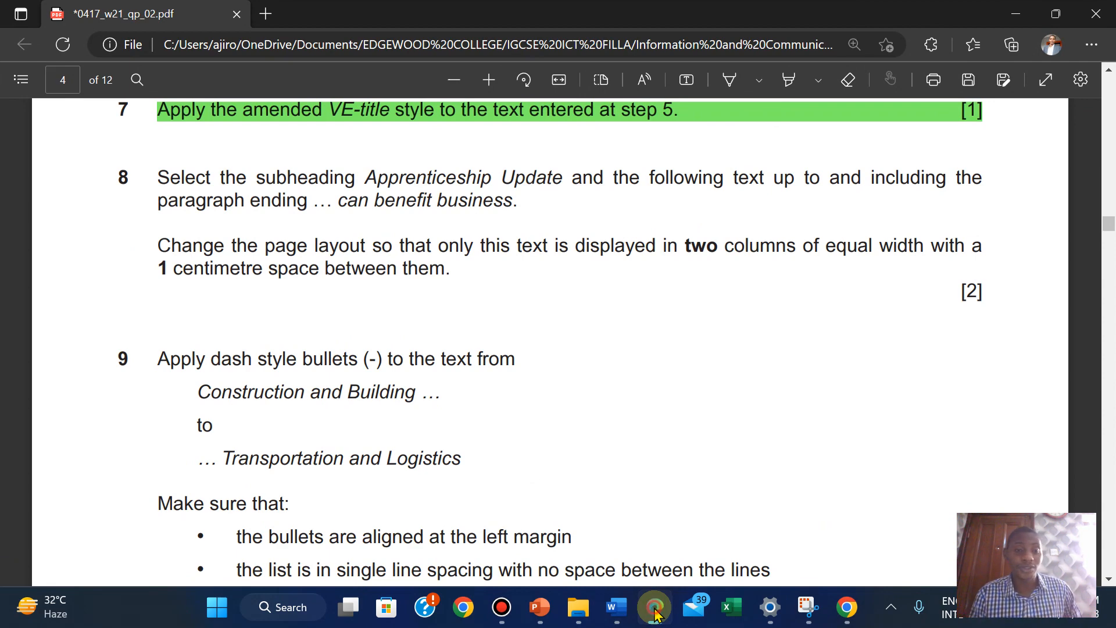
left_click(656, 612)
Apply two equal 8 cm columns with 1 cm spacing to the selected text
left_click(268, 55)
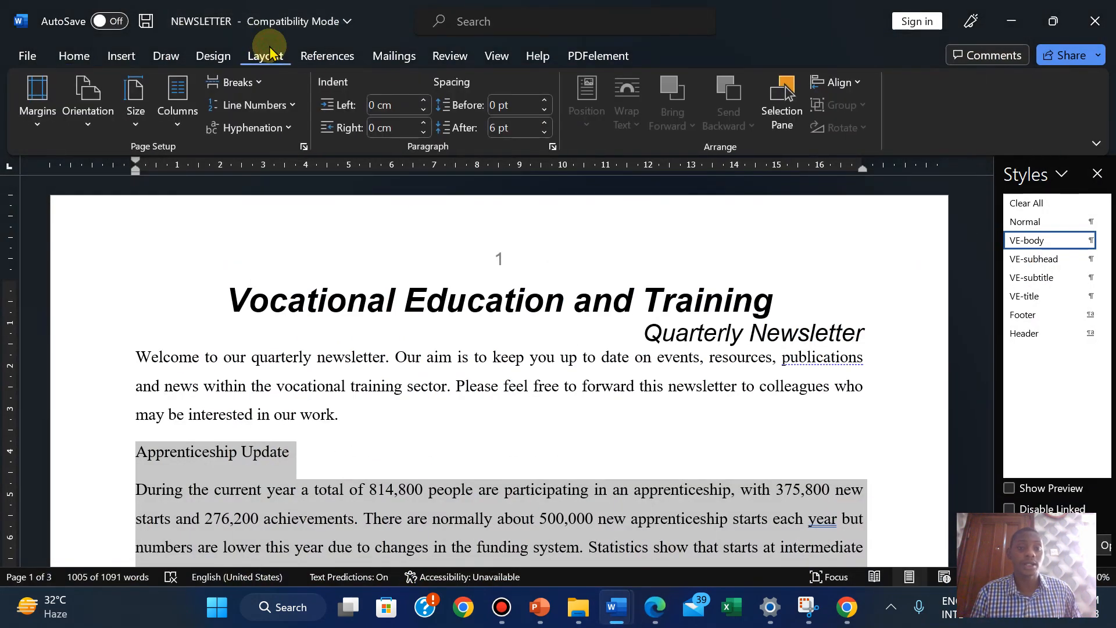
left_click(174, 119)
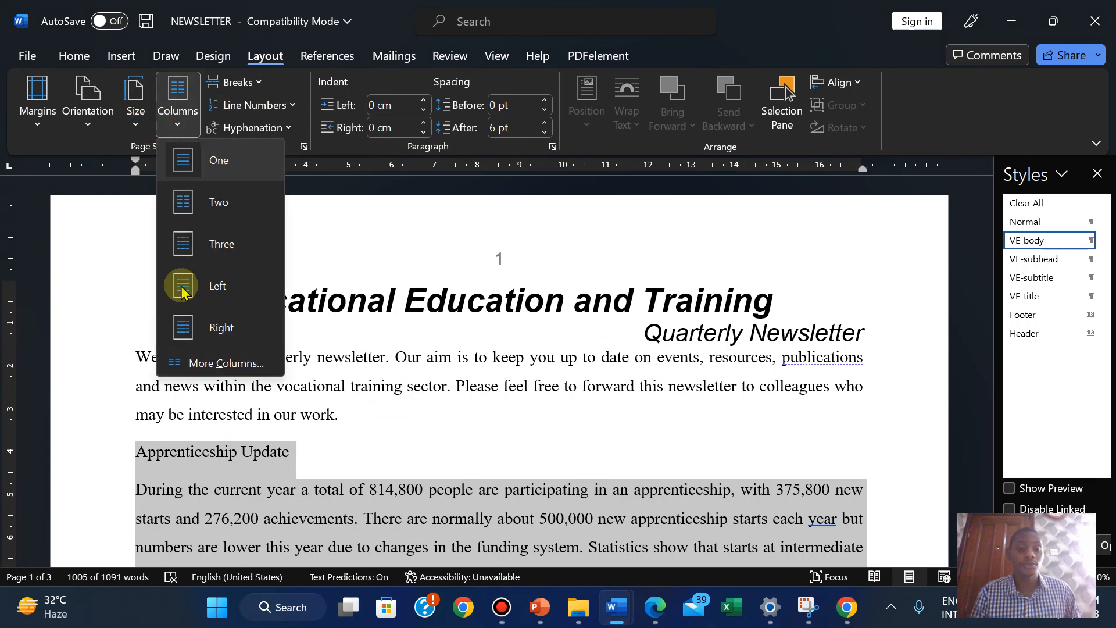
left_click(193, 363)
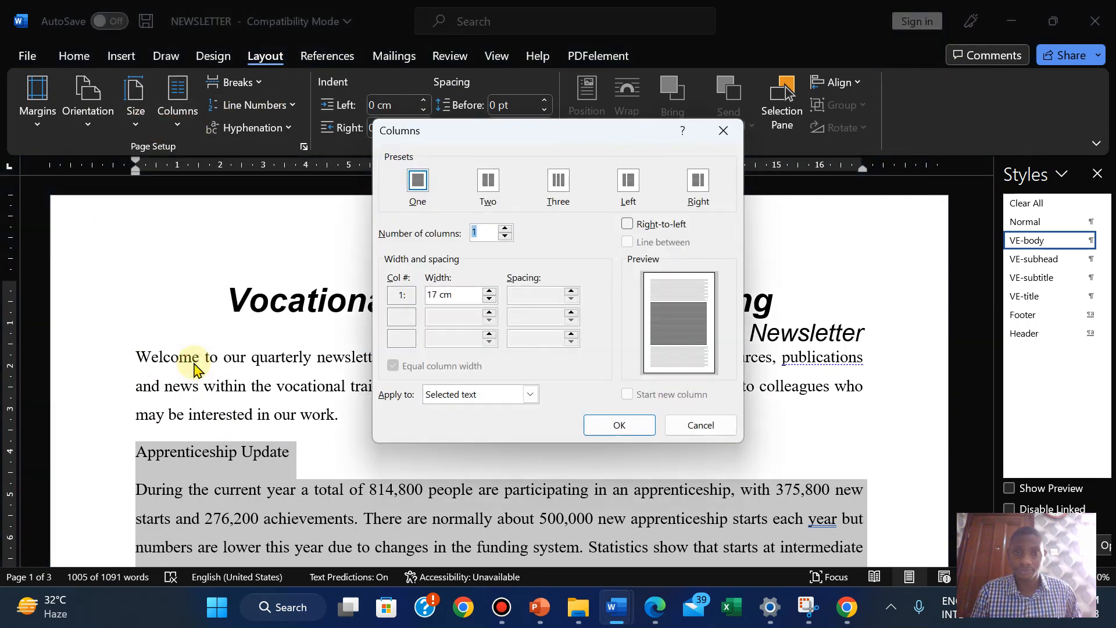
left_click(489, 183)
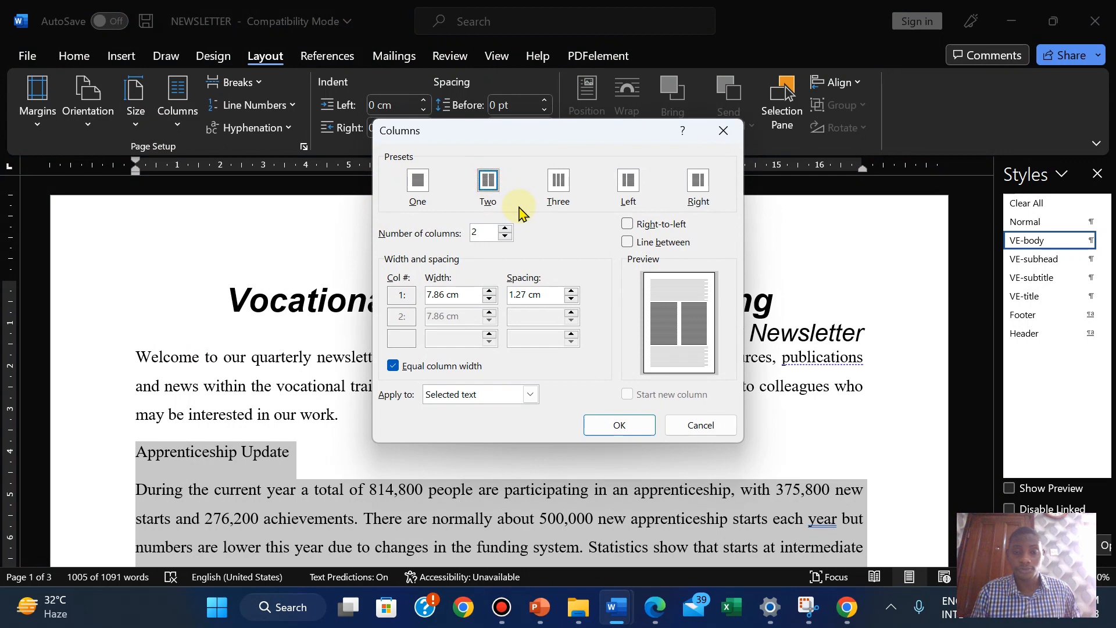
left_click(653, 620)
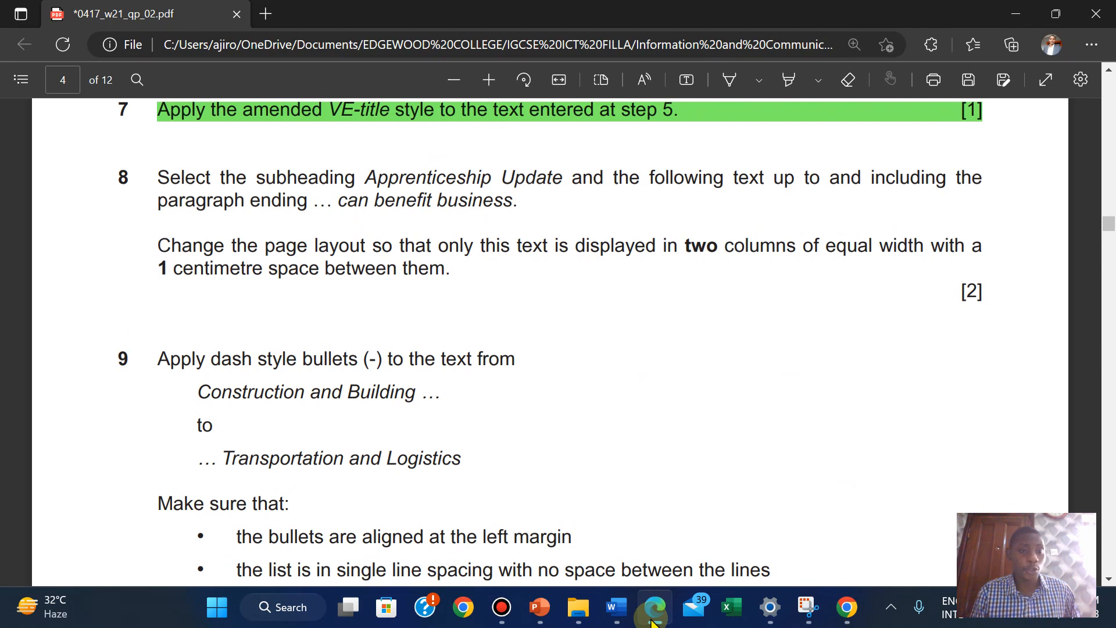
left_click(654, 620)
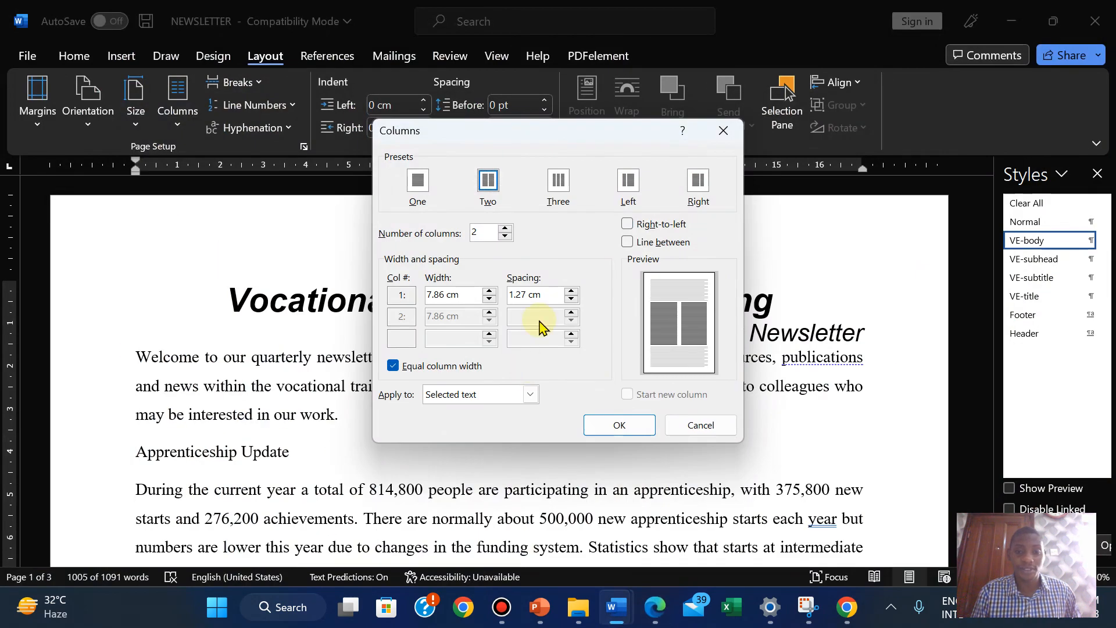
left_click(571, 299)
left_click(571, 299)
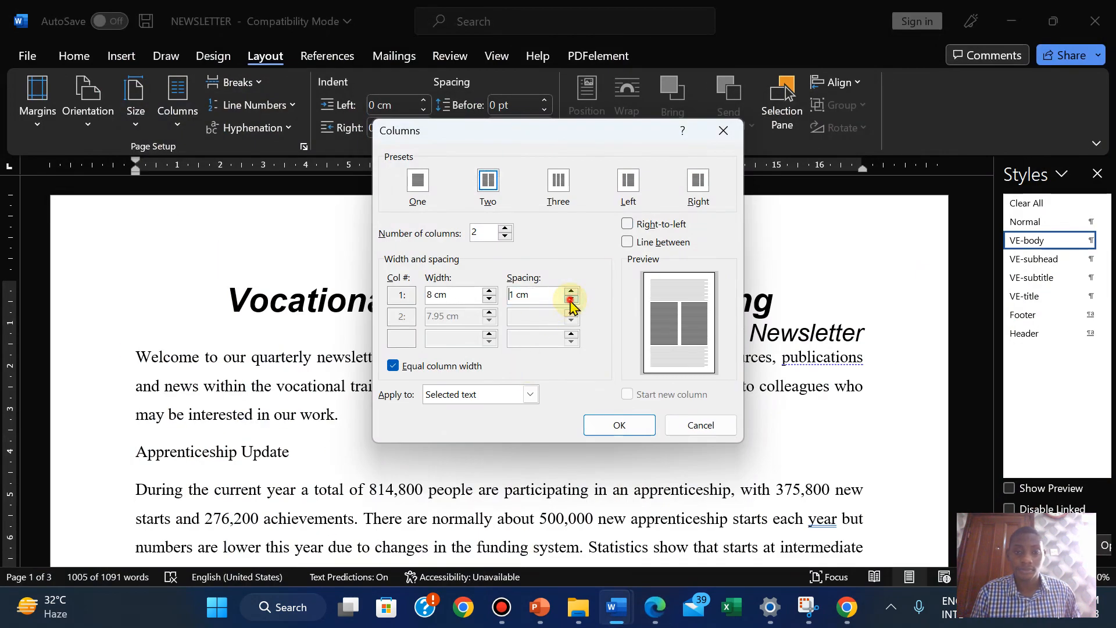
left_click(620, 424)
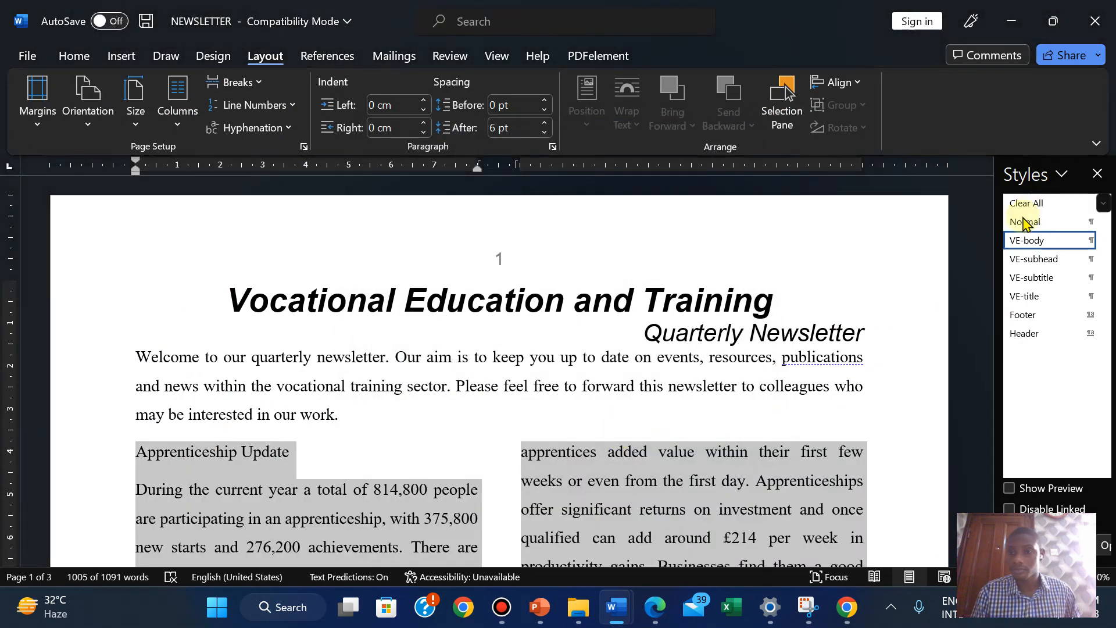
left_click_drag(999, 299, 995, 457)
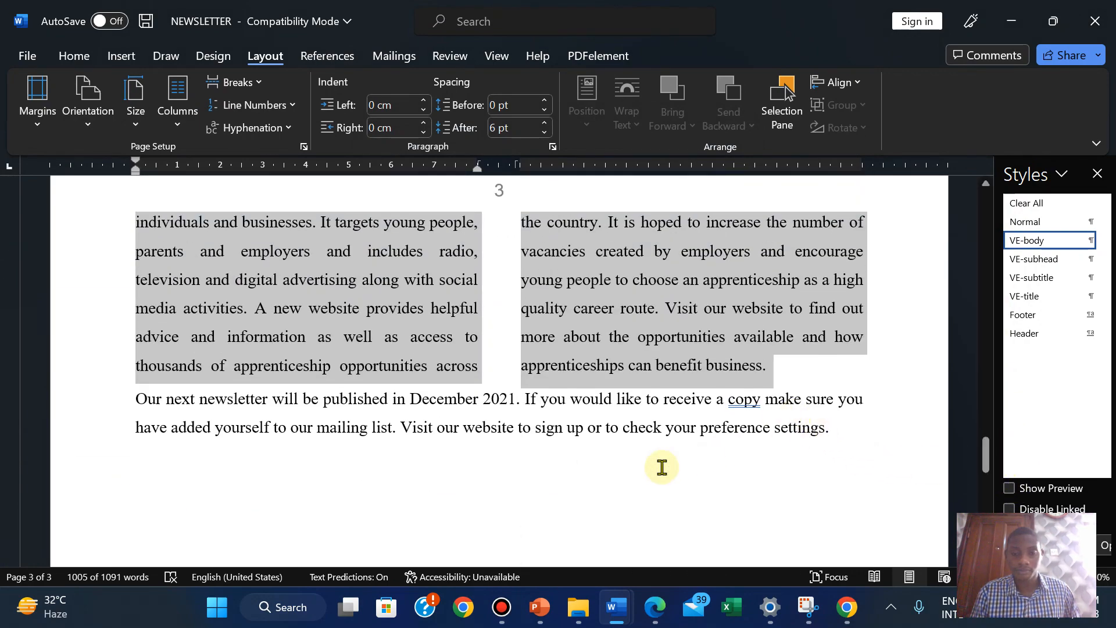
left_click(654, 607)
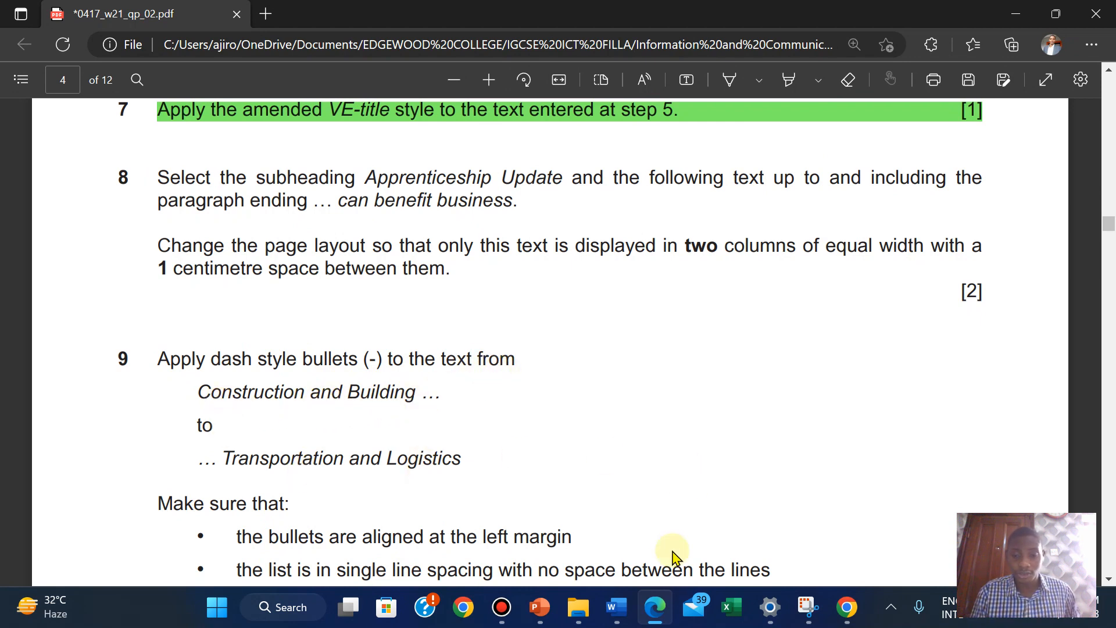
mouse_move(616, 607)
left_click(696, 525)
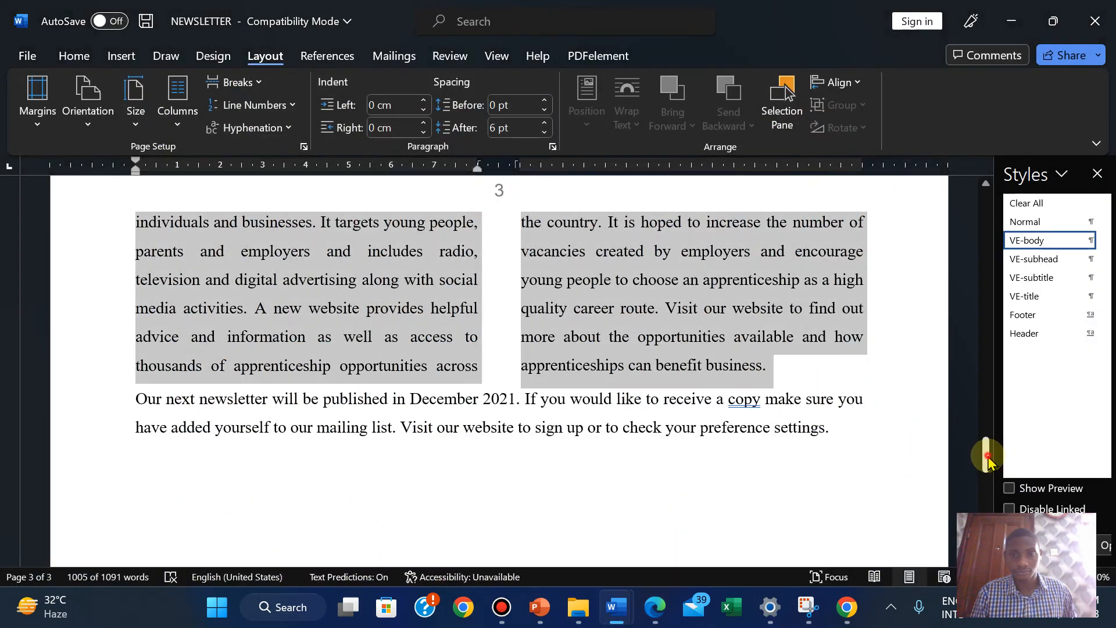
left_click_drag(986, 456, 964, 346)
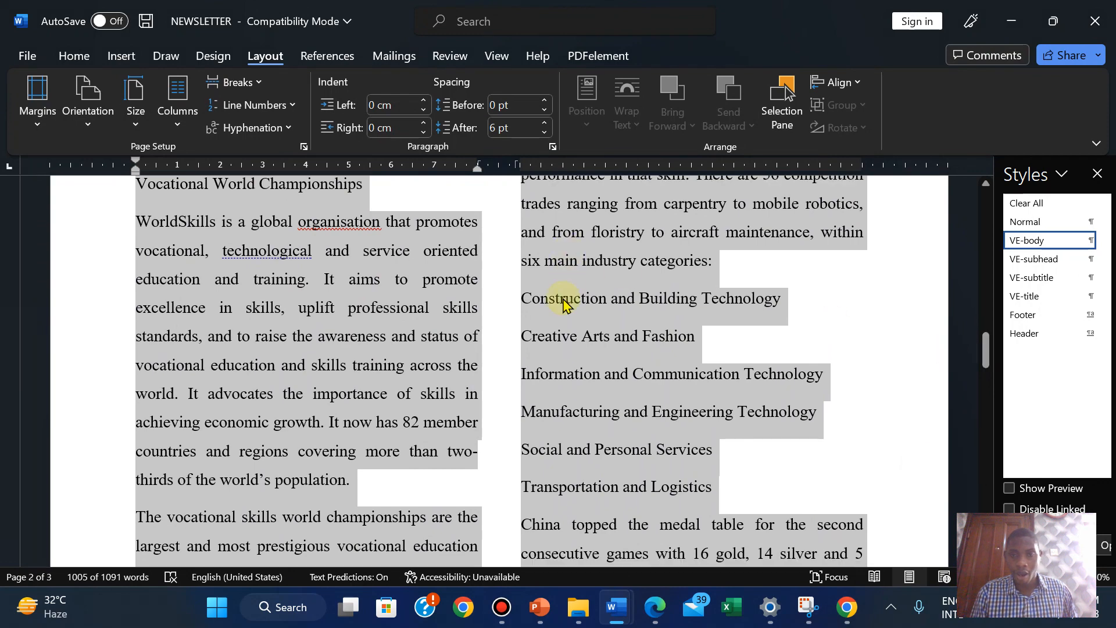
Select the six category lines from Construction and Building Technology to Transportation and Logistics
left_click(553, 317)
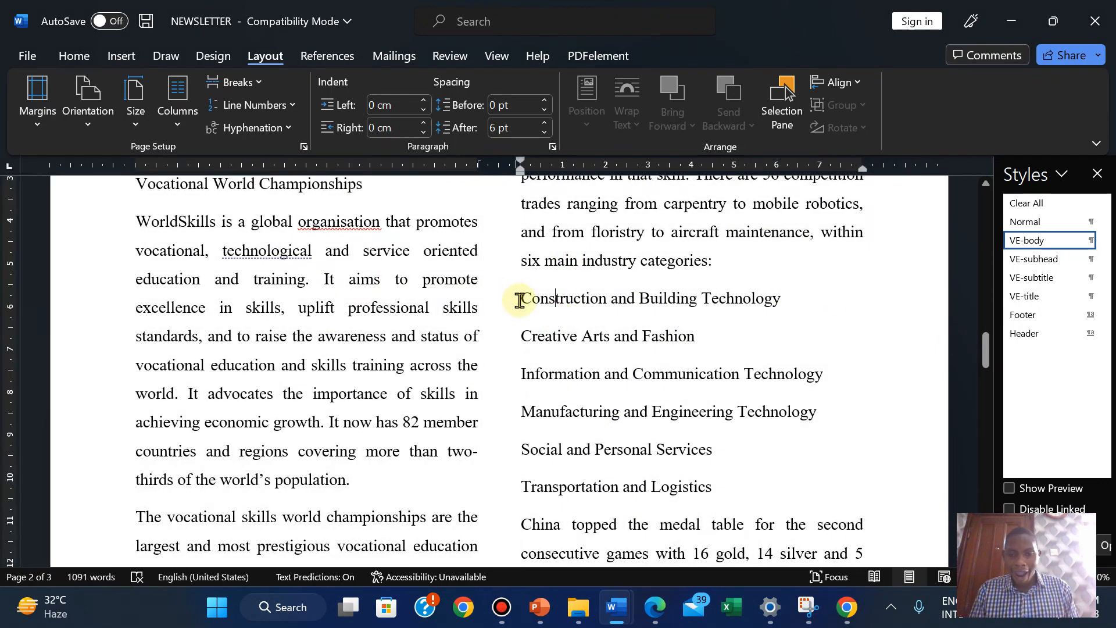
left_click_drag(520, 300, 714, 485)
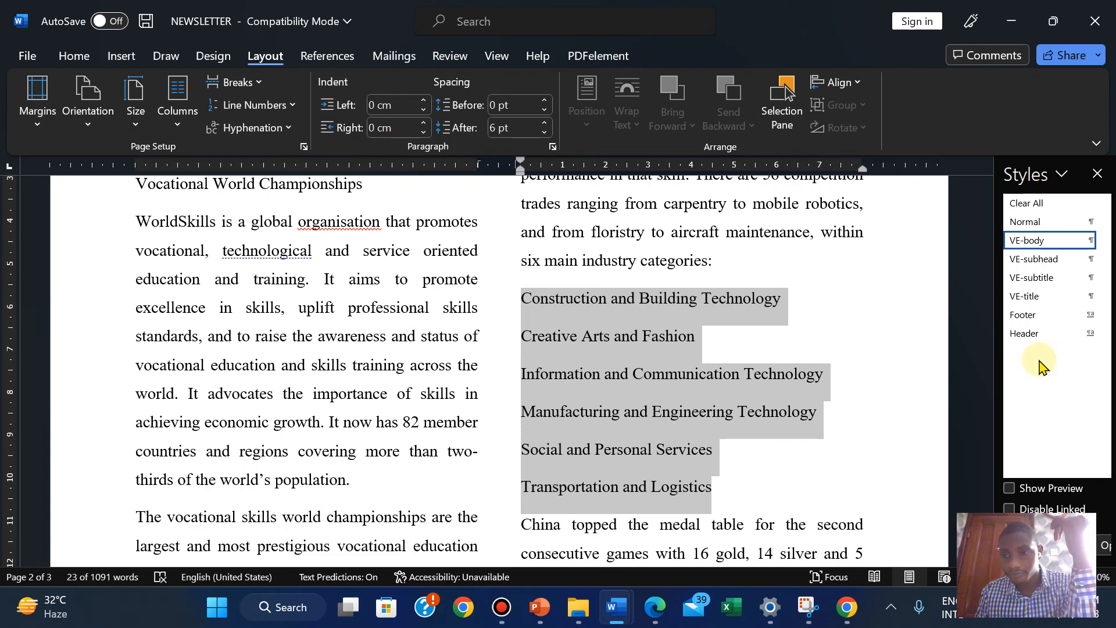
left_click(651, 616)
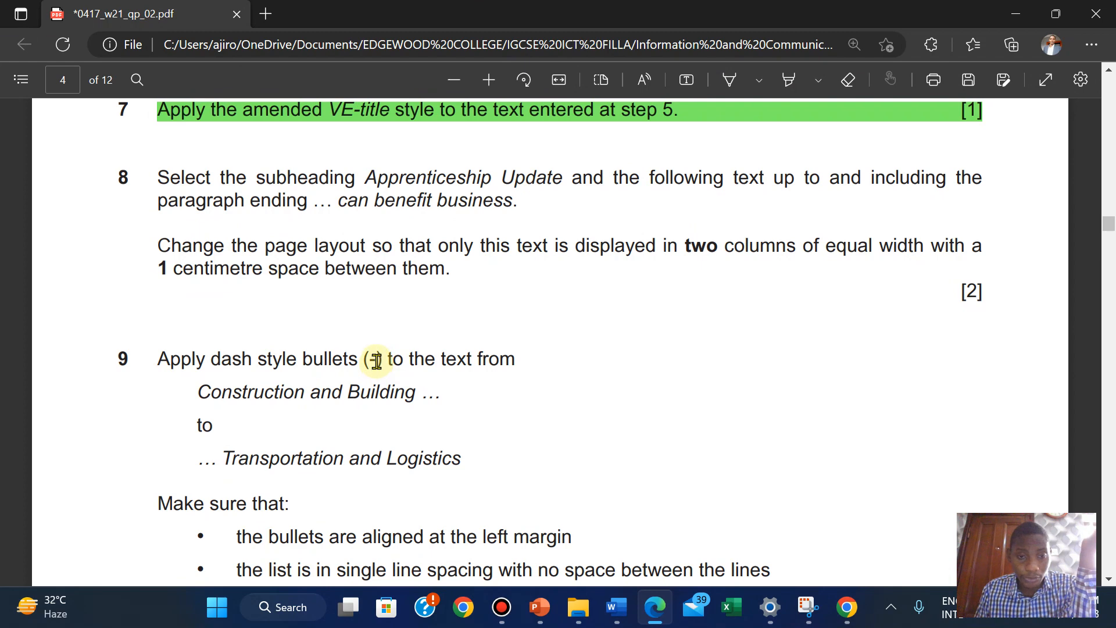
mouse_move(615, 607)
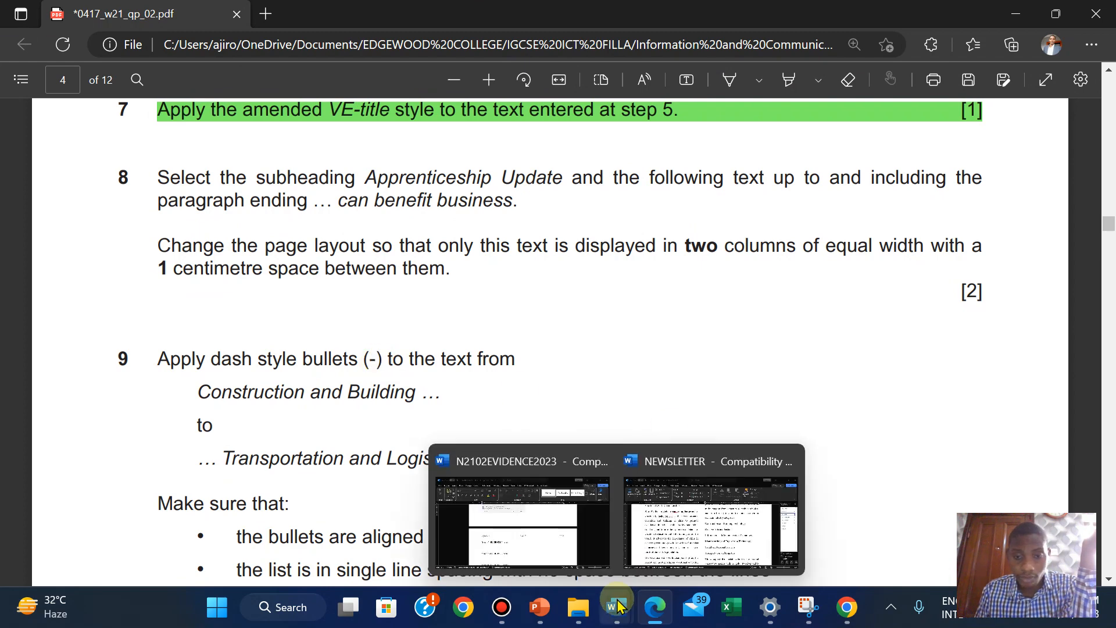
left_click(665, 544)
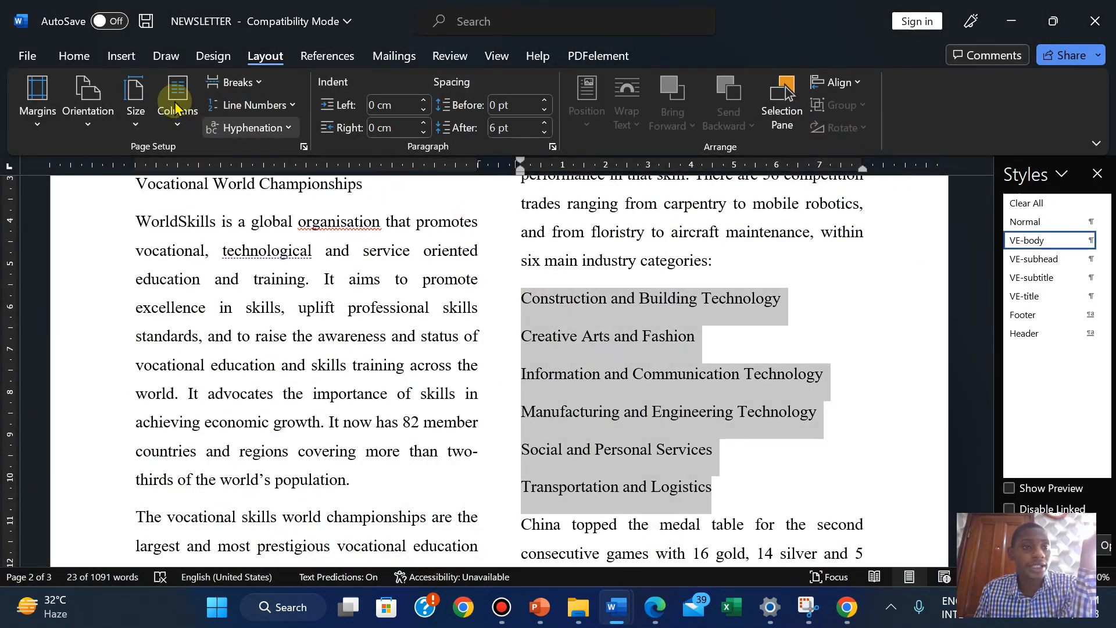
left_click(73, 57)
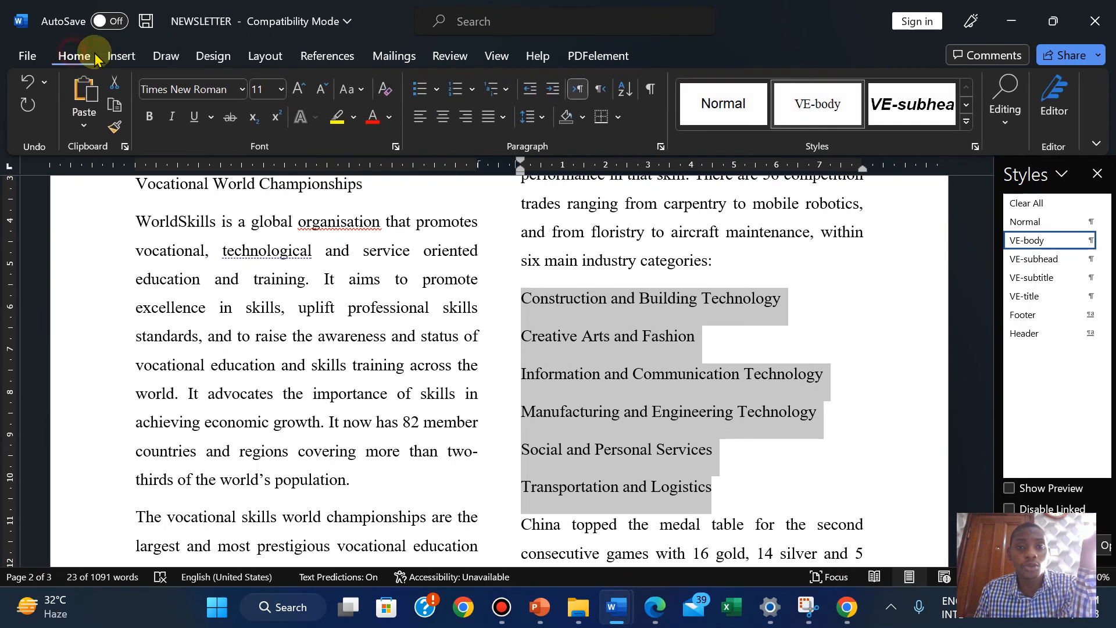
Define a custom bullet, first choosing the horizontal bar symbol, then recheck the bullet requirement
left_click(437, 90)
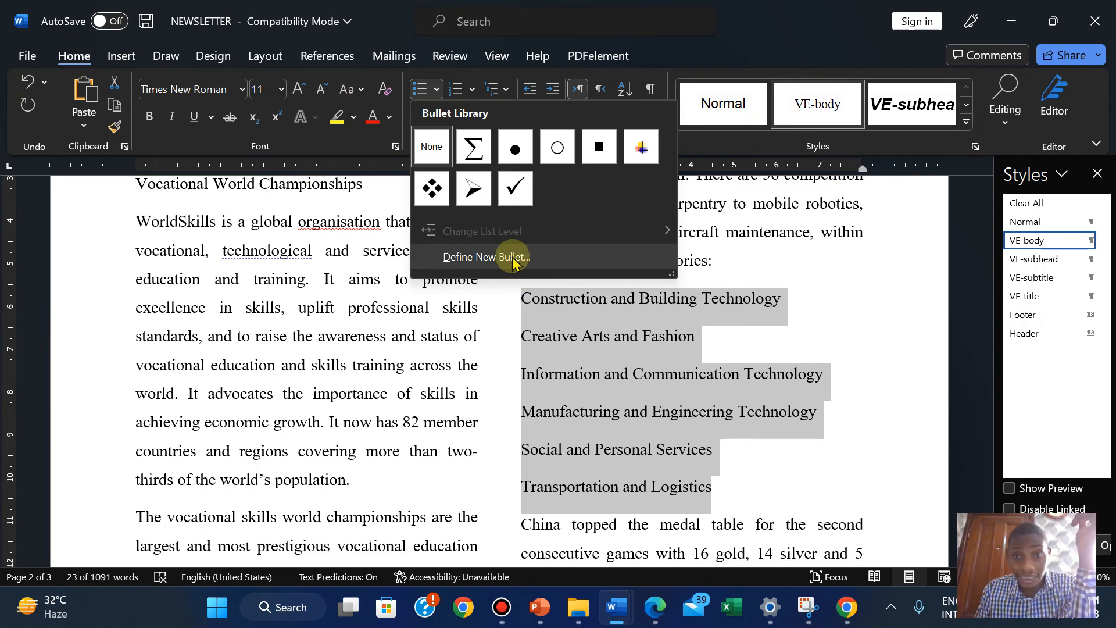
left_click(514, 261)
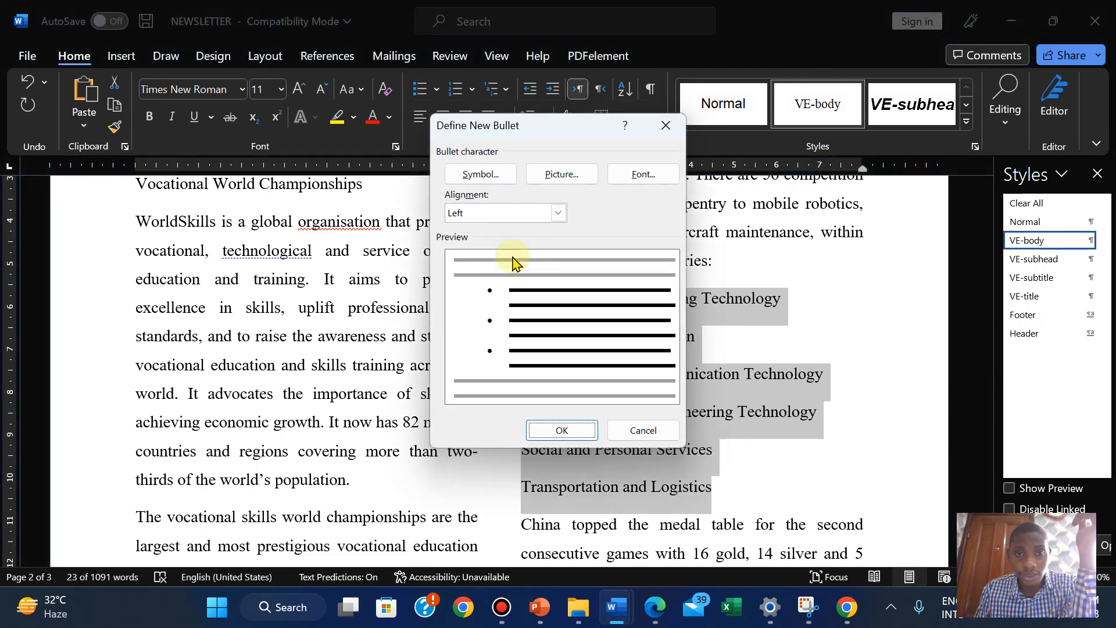
left_click(488, 176)
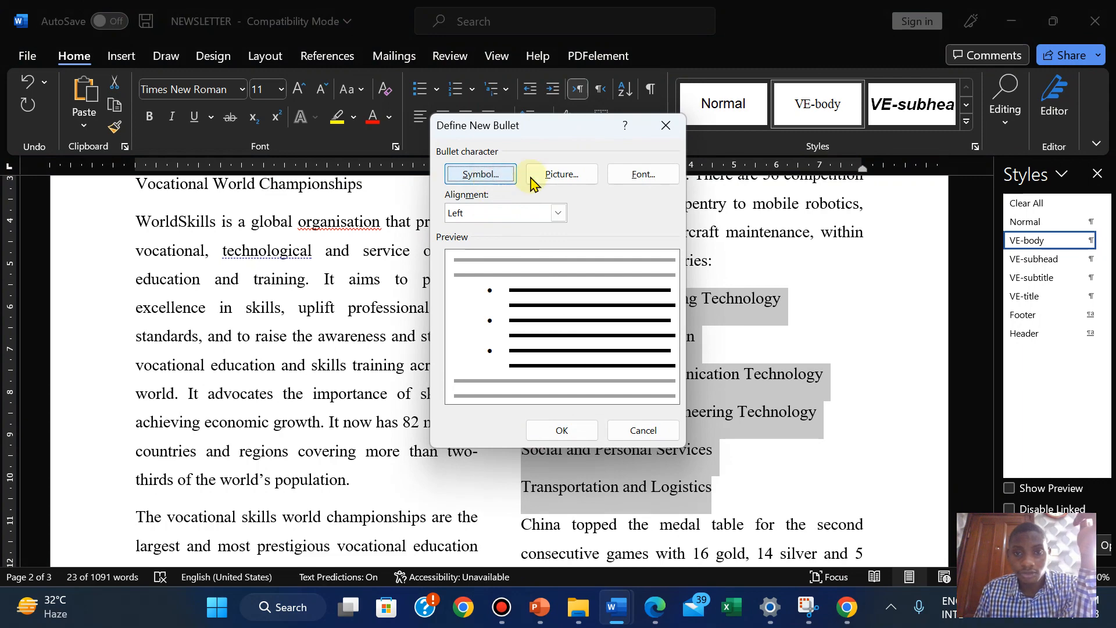
left_click(480, 173)
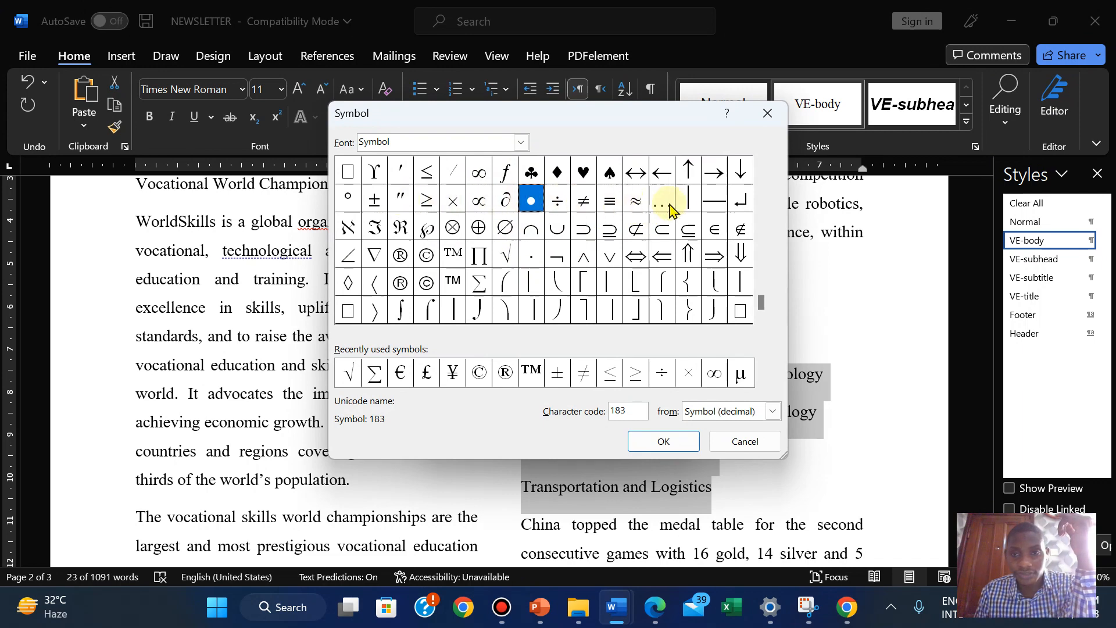
left_click(713, 204)
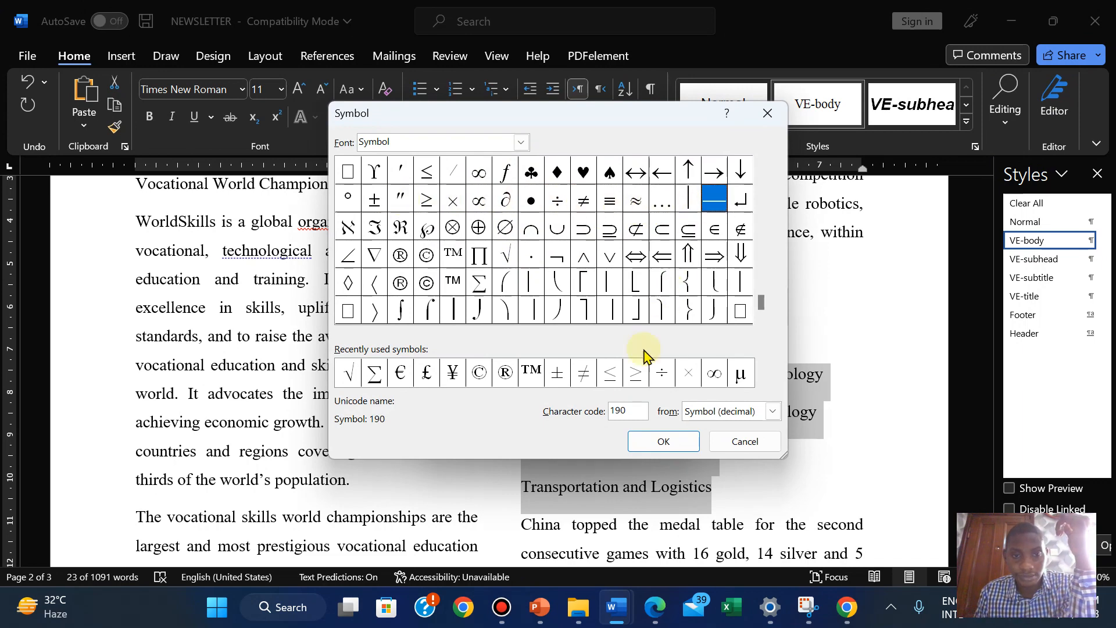
left_click(653, 443)
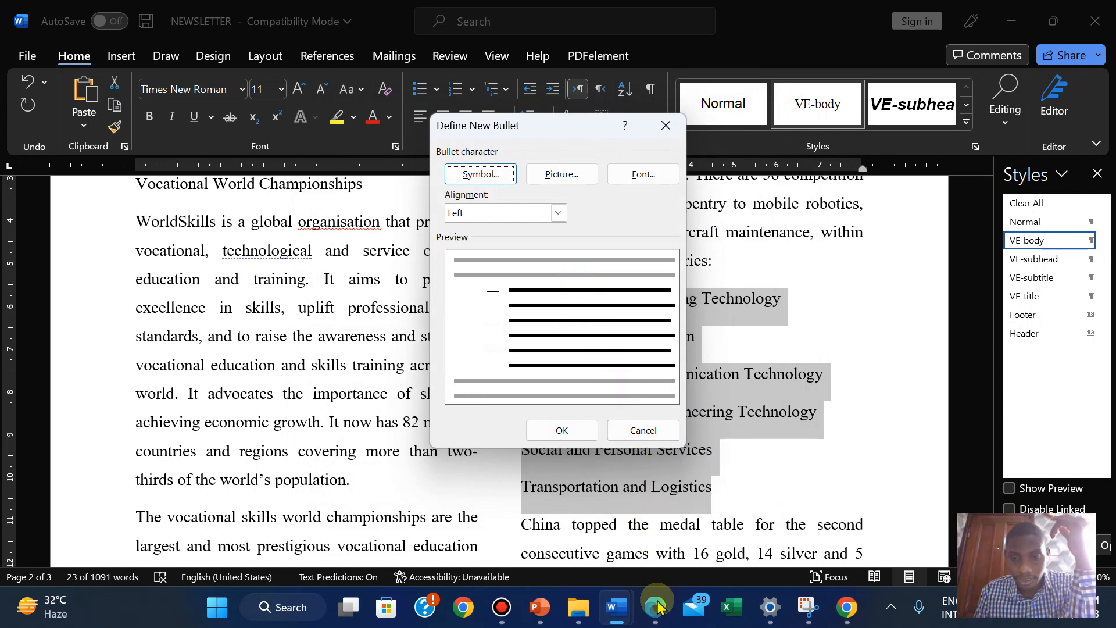
left_click(654, 620)
left_click(653, 619)
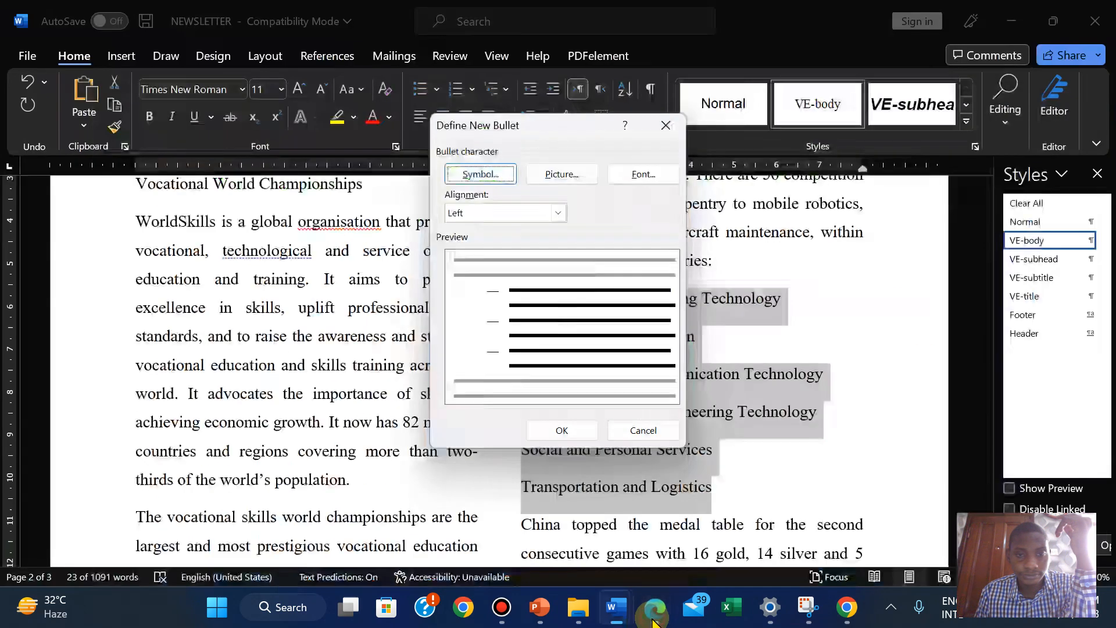
Switch the bullet to the short dash (character code 45) and apply it to the six category lines
left_click(496, 174)
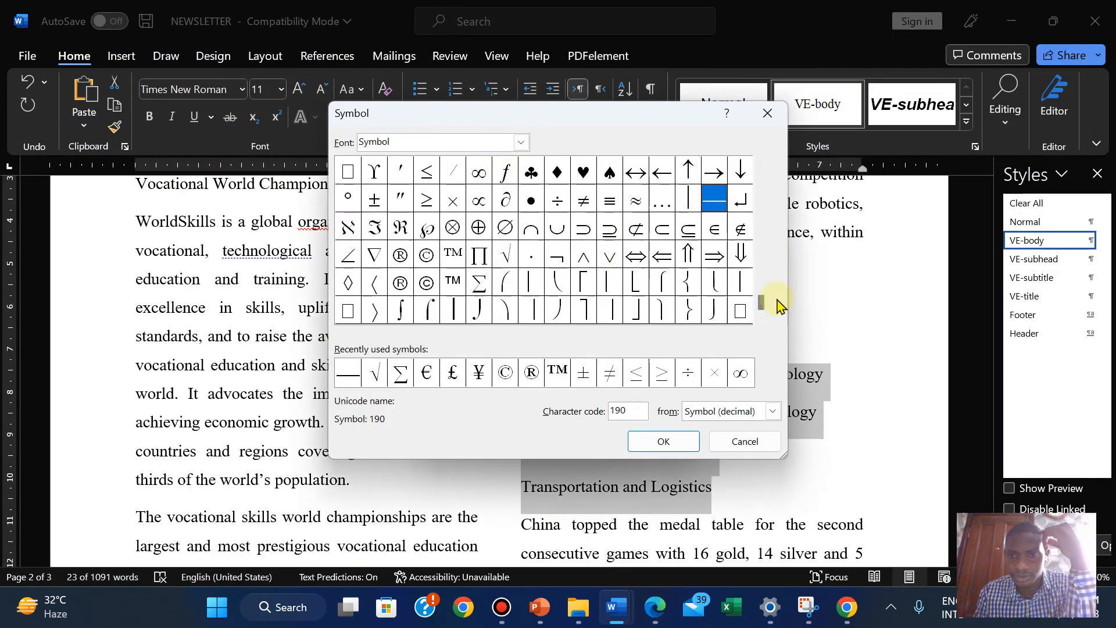
left_click(760, 162)
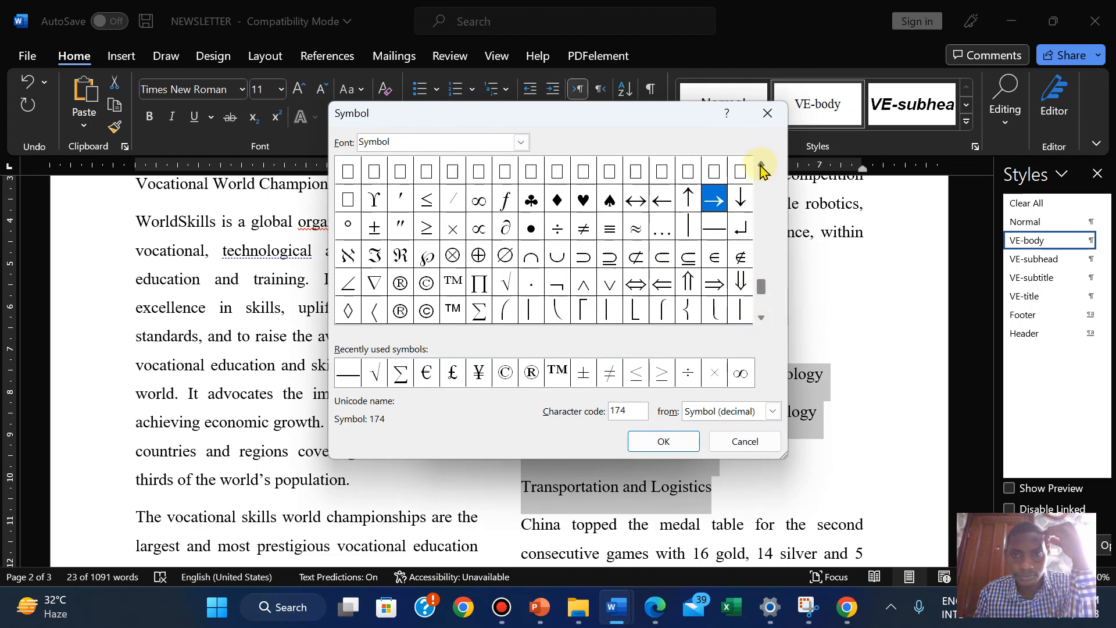
left_click(761, 164)
left_click(760, 164)
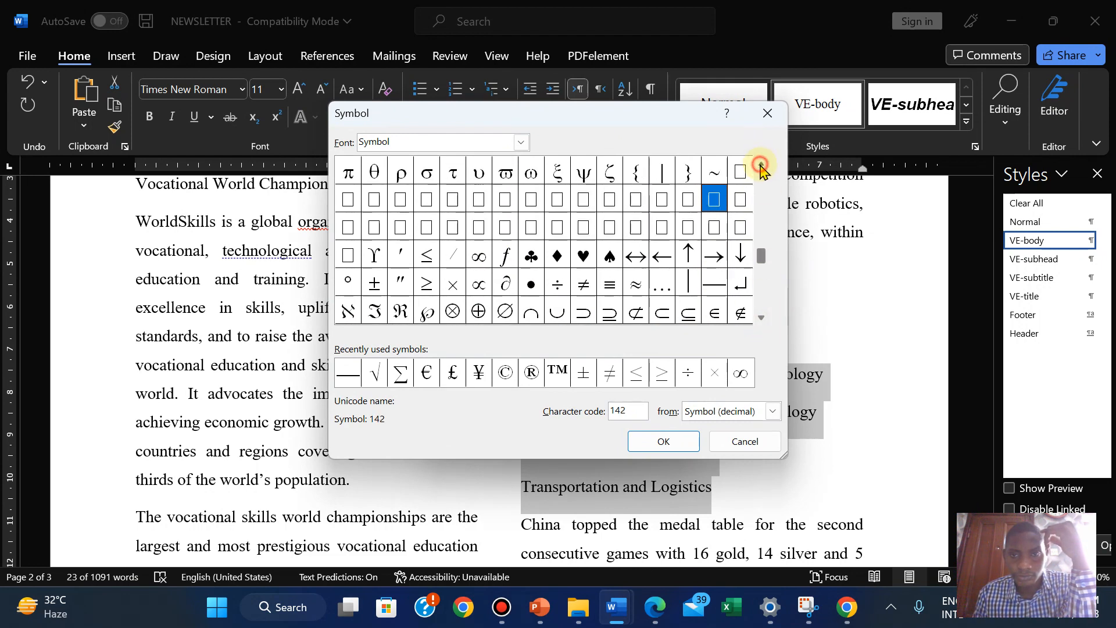
left_click(761, 164)
left_click(760, 164)
left_click(761, 164)
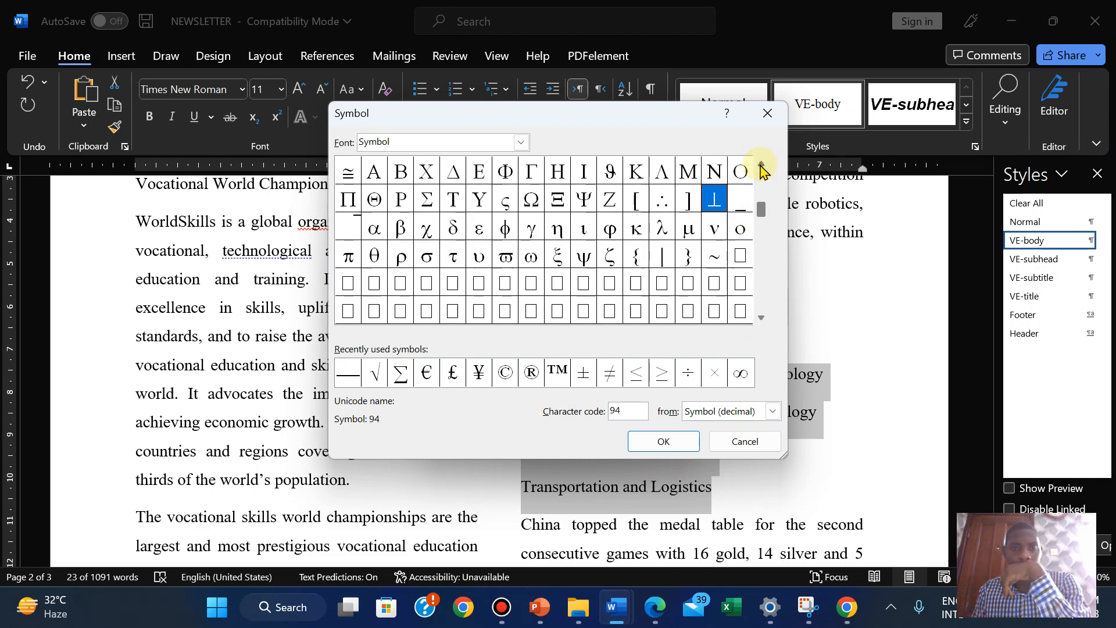
left_click(760, 164)
left_click(761, 164)
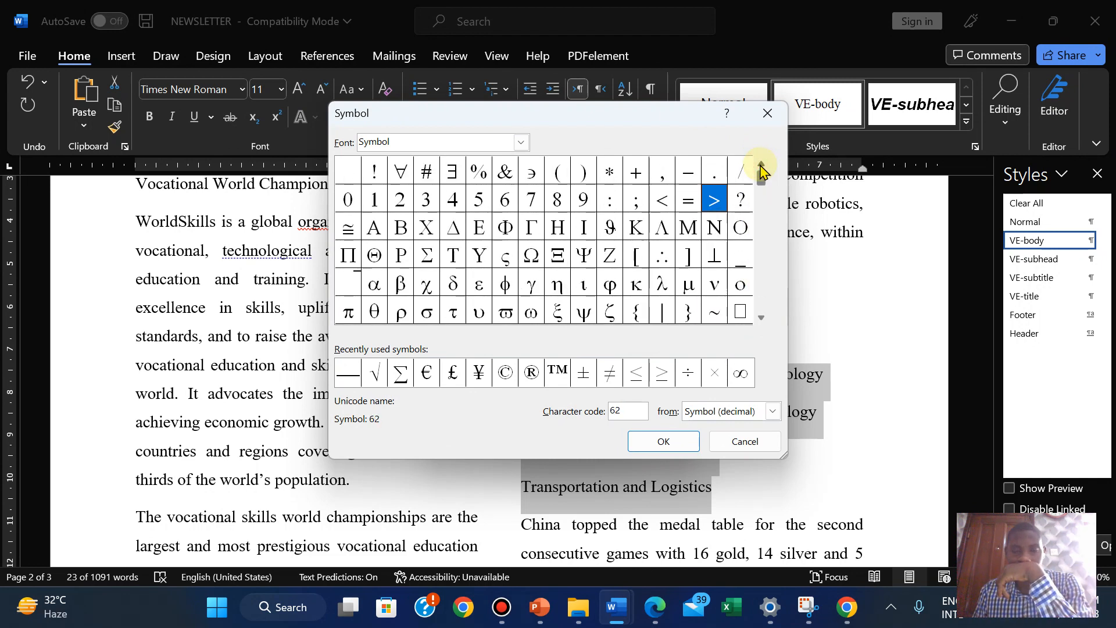
left_click(690, 174)
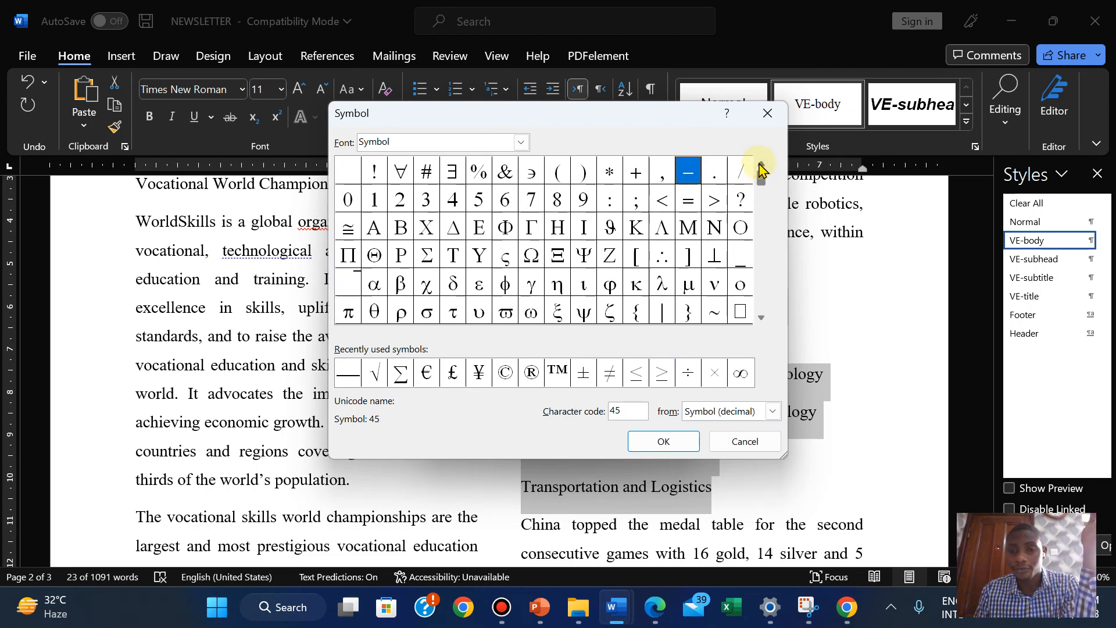
left_click(660, 442)
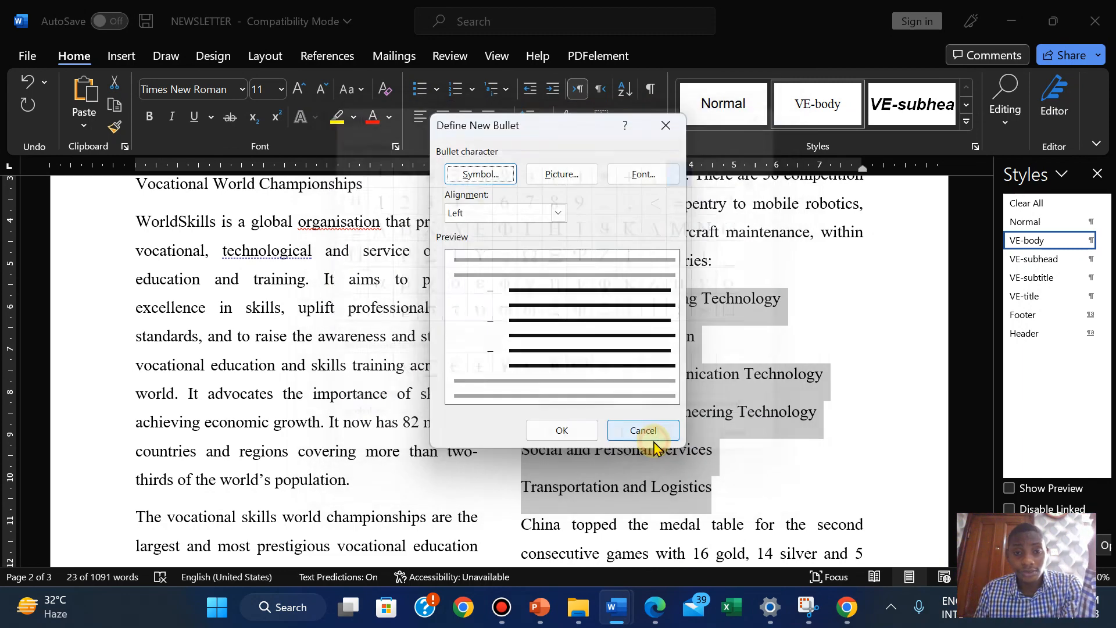
left_click(654, 610)
left_click(653, 617)
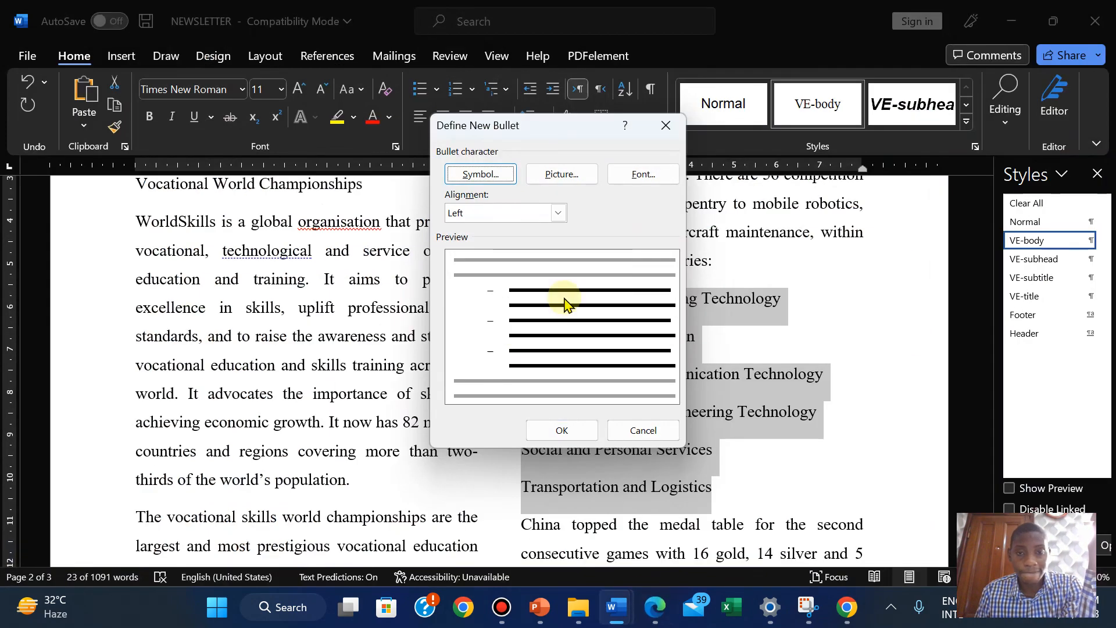
left_click(562, 431)
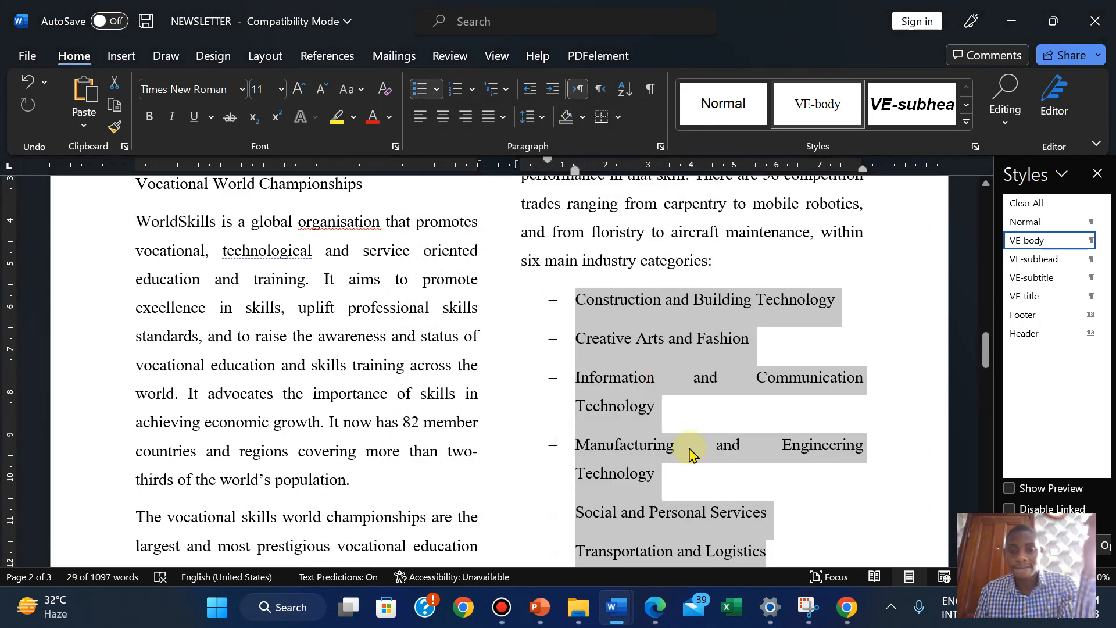
left_click(654, 610)
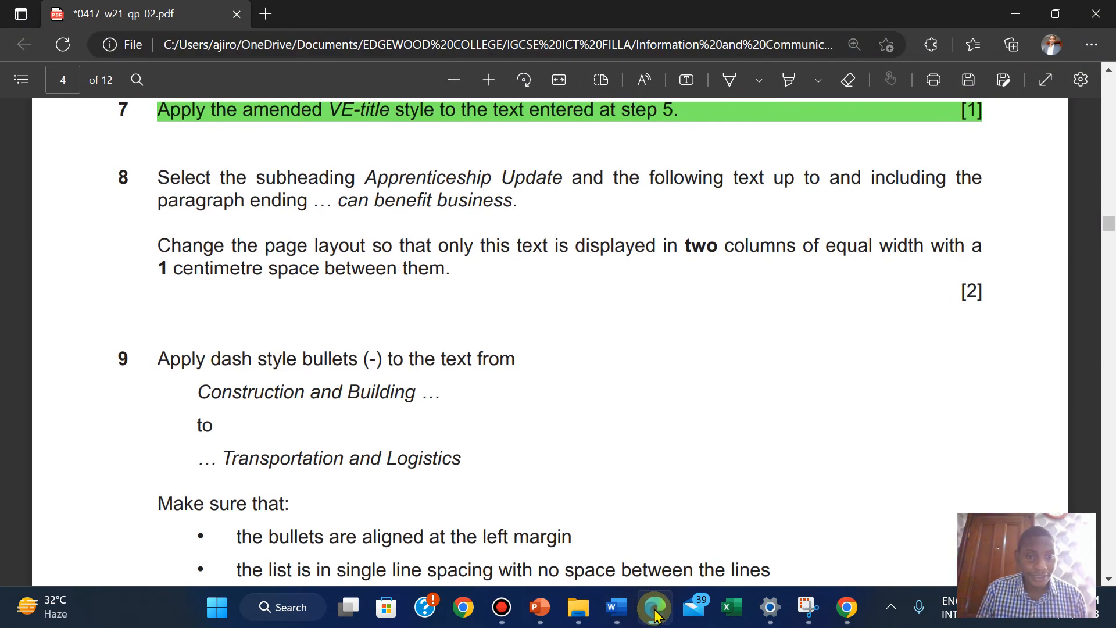
left_click(655, 611)
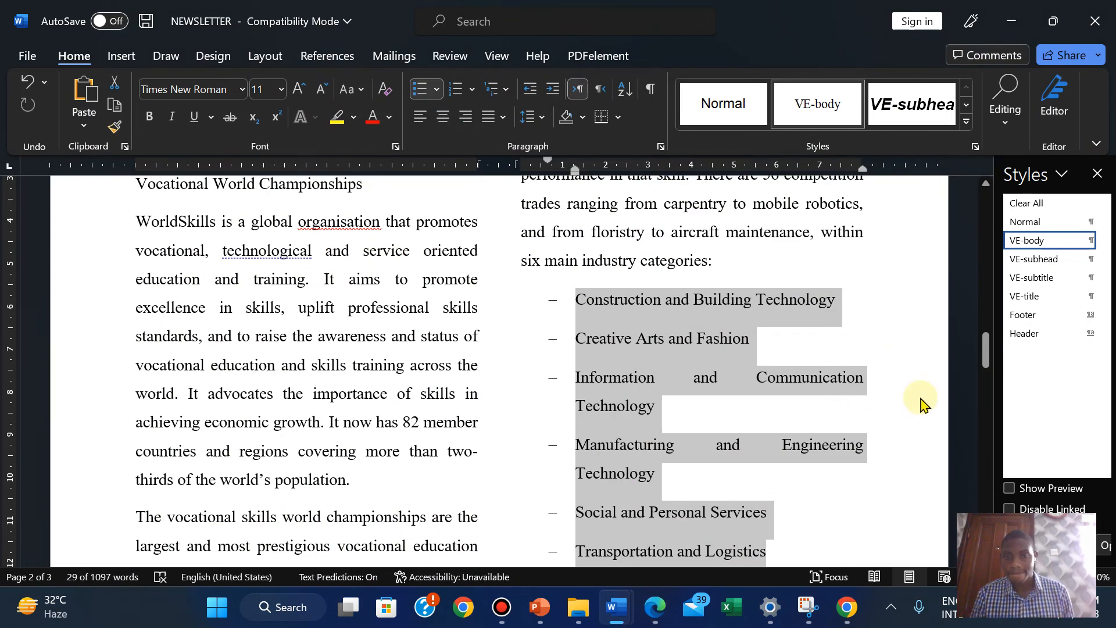
mouse_move(985, 357)
left_mouse_down()
mouse_move(987, 375)
mouse_move(985, 357)
left_mouse_up()
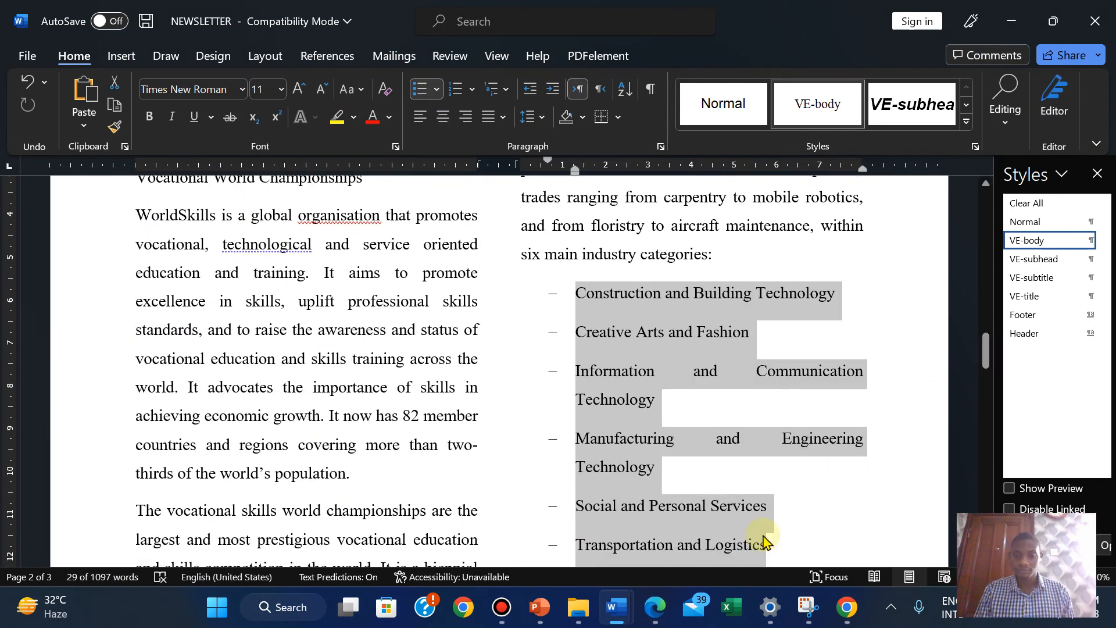
left_click(658, 606)
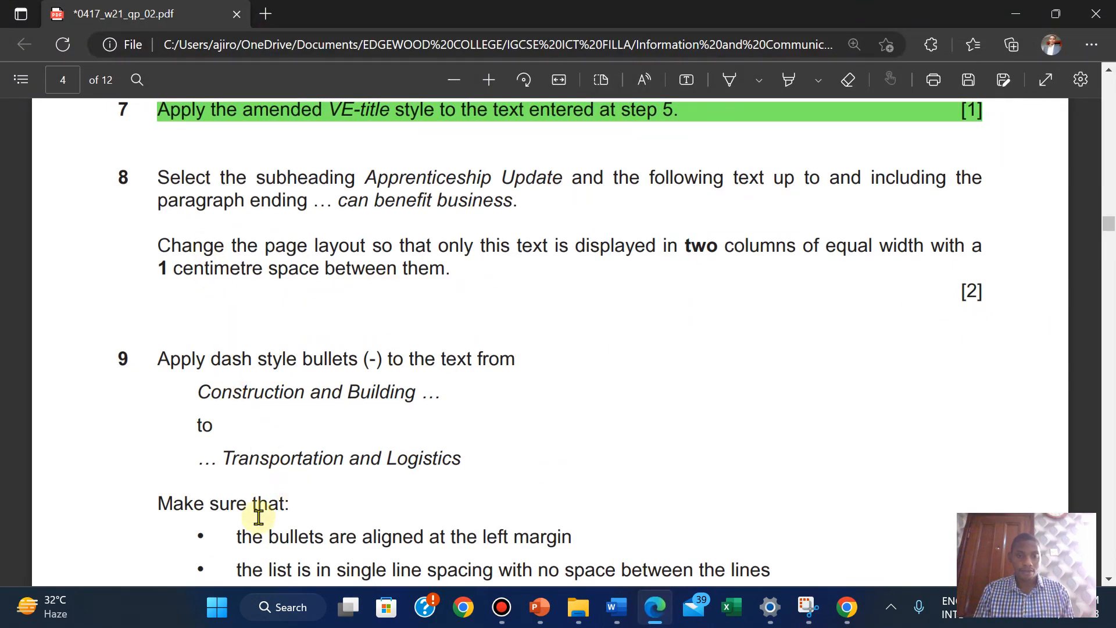
scroll(328, 527, "down", 3)
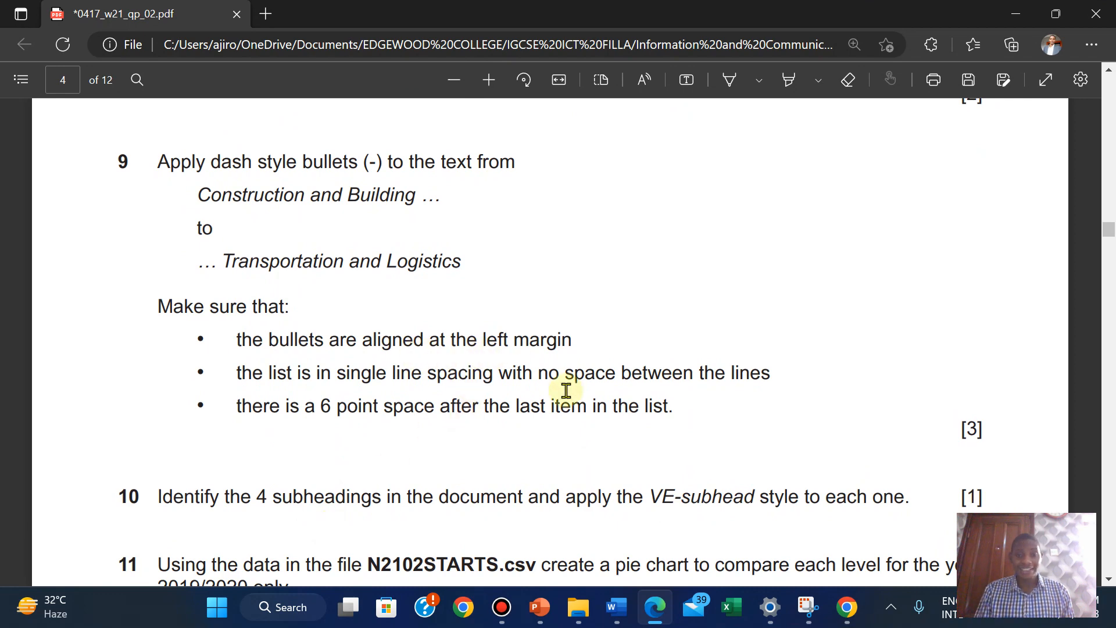
mouse_move(617, 608)
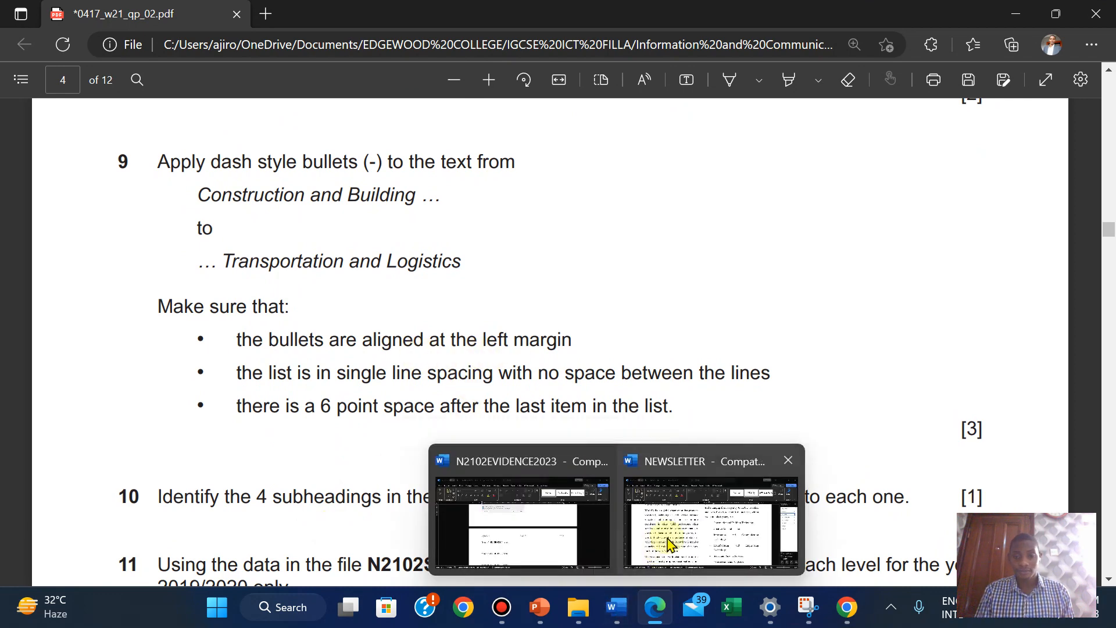
left_click(692, 519)
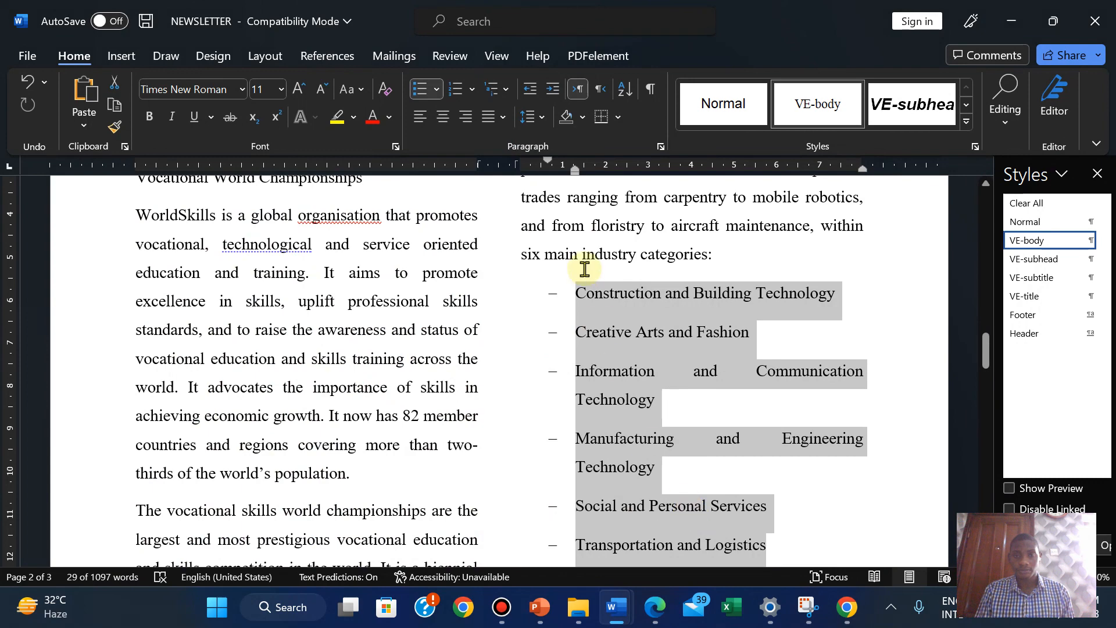
left_click(660, 147)
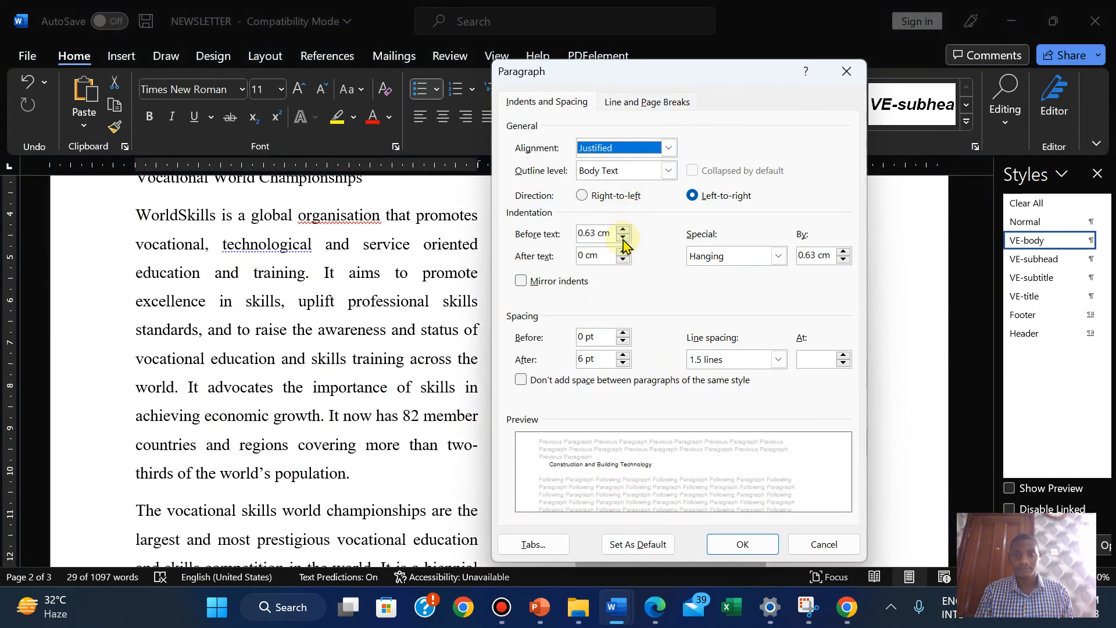
Set the dash list's Before text indentation to 0 cm, checking the exam paper afterwards
left_click(623, 239)
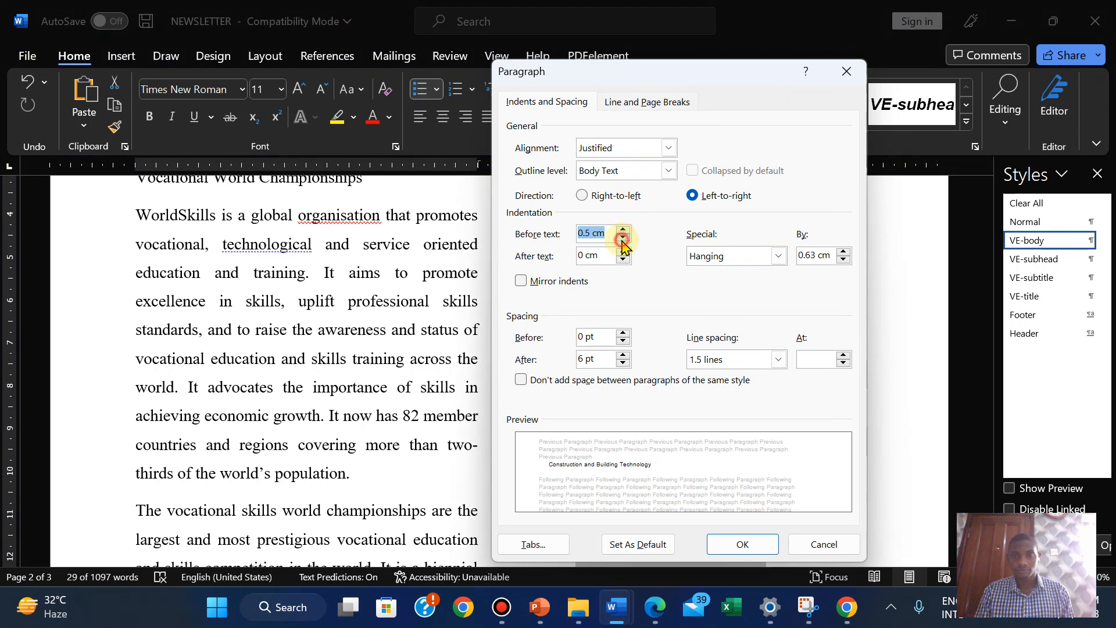
left_click(623, 239)
left_click(623, 239)
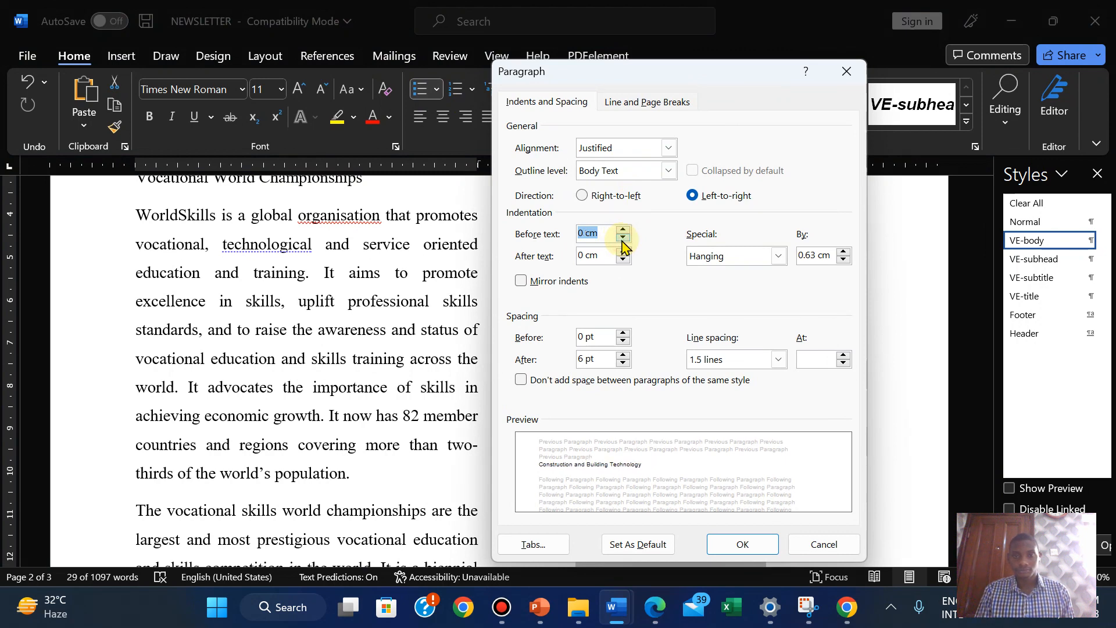
left_click(730, 542)
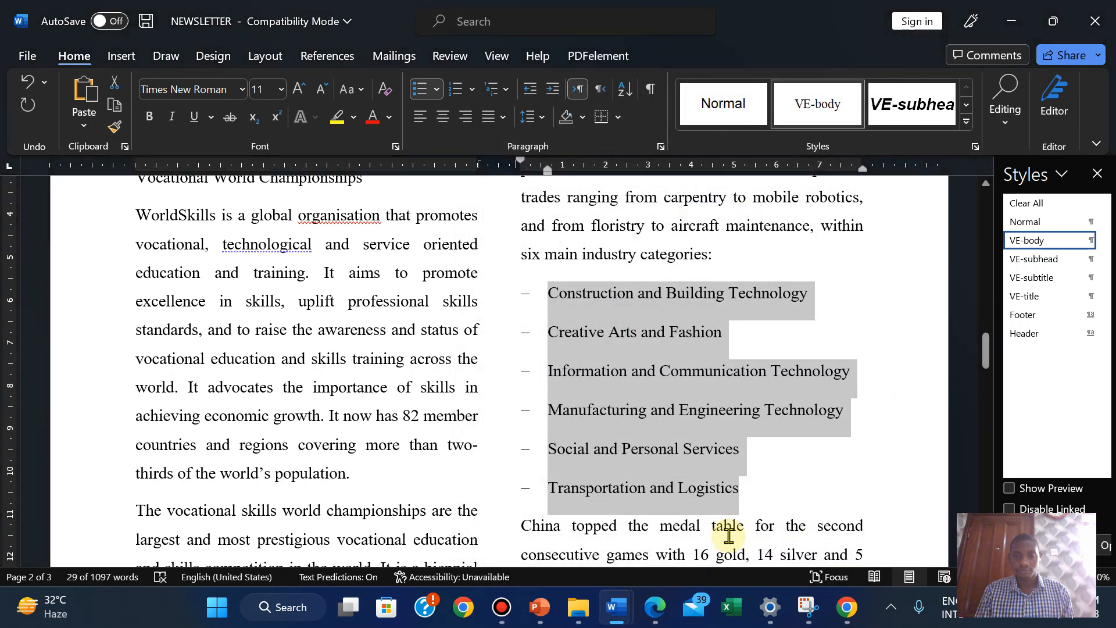
left_click(655, 607)
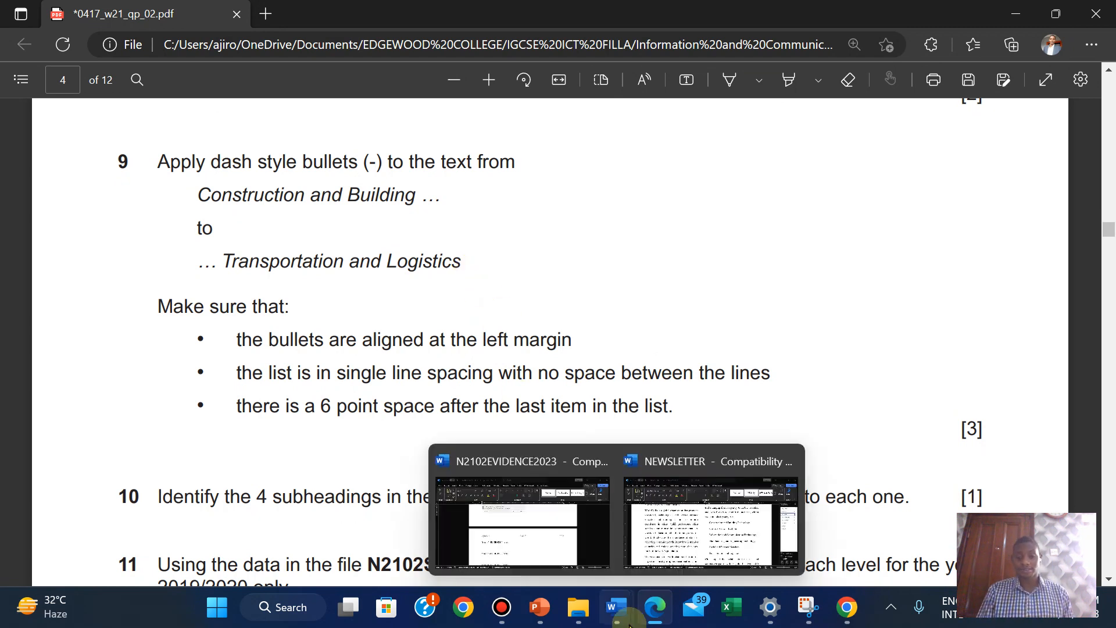
mouse_move(616, 607)
left_click(695, 536)
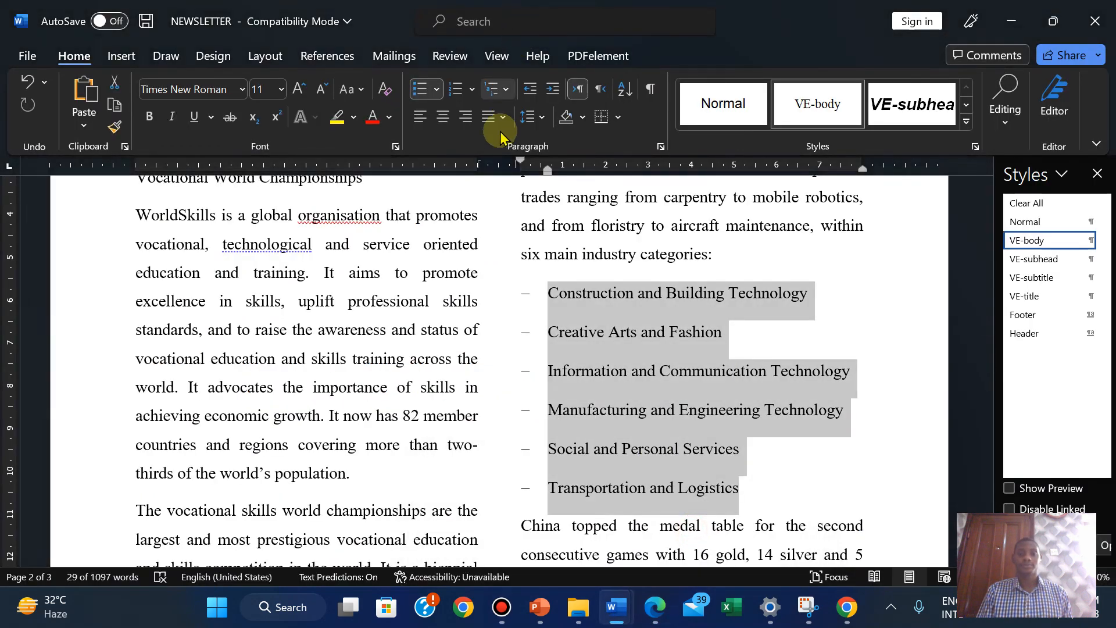
Set the dash list's Spacing After to 0 pt and check the exam paper
left_click(661, 147)
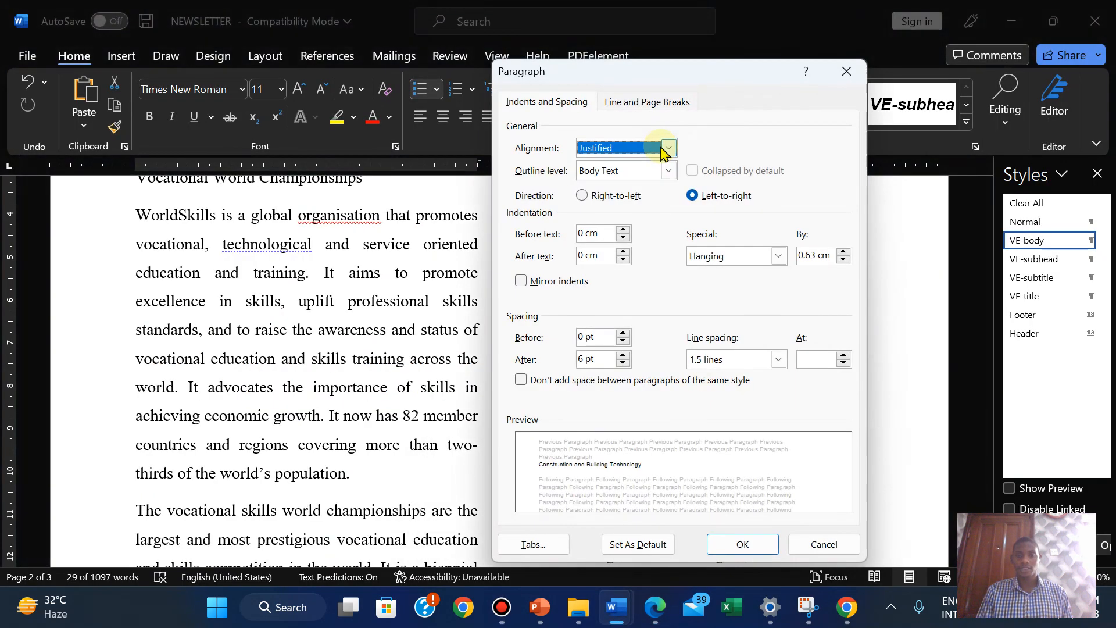
left_click(625, 355)
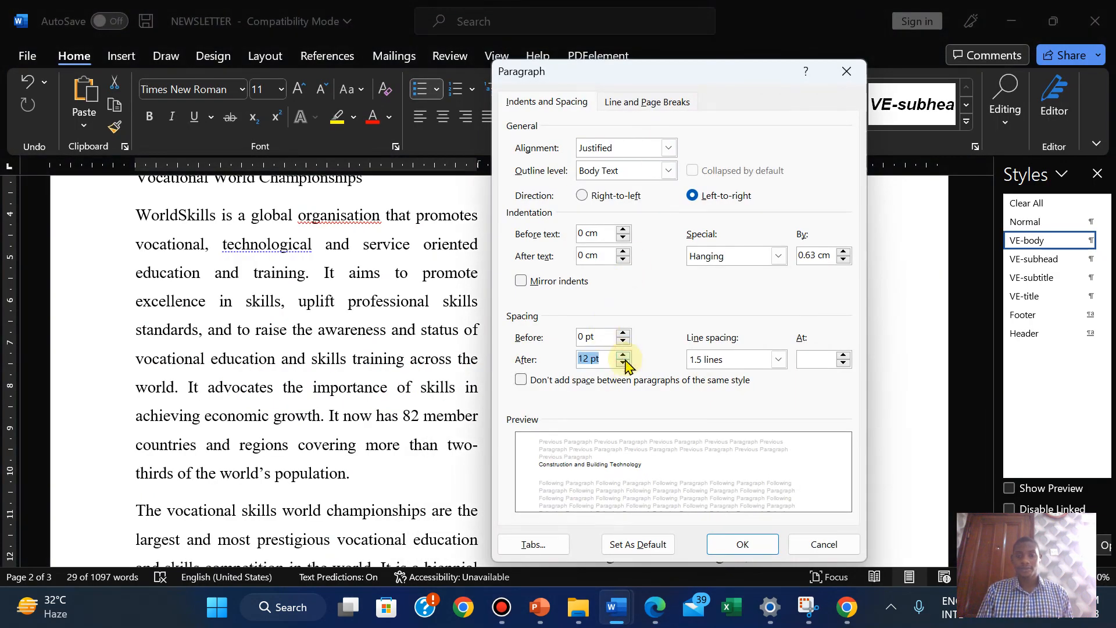
left_click(624, 363)
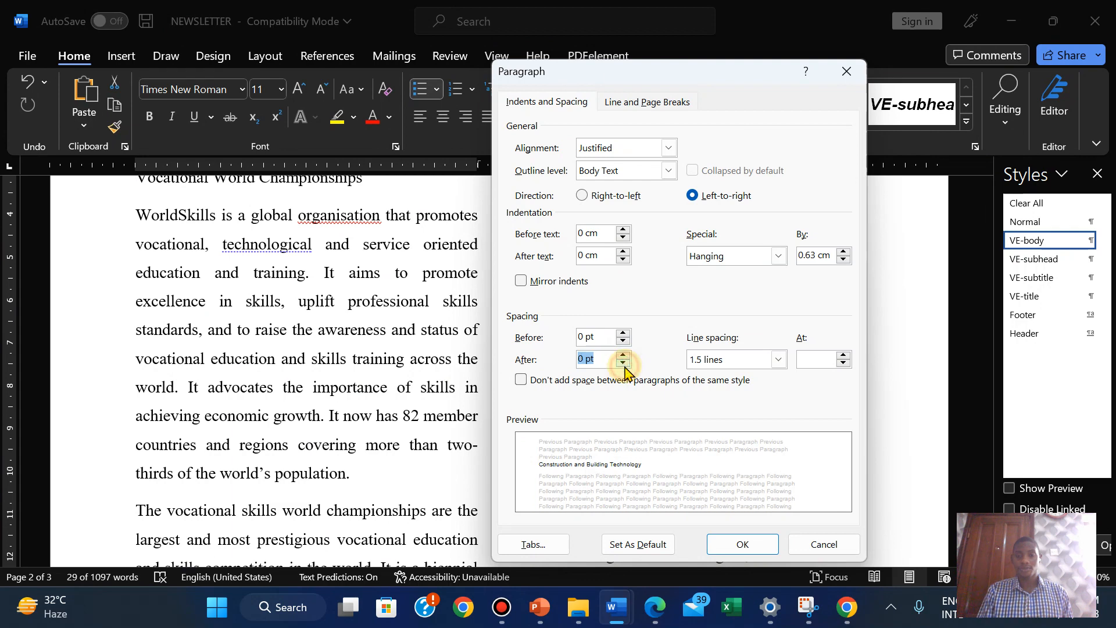
left_click(747, 544)
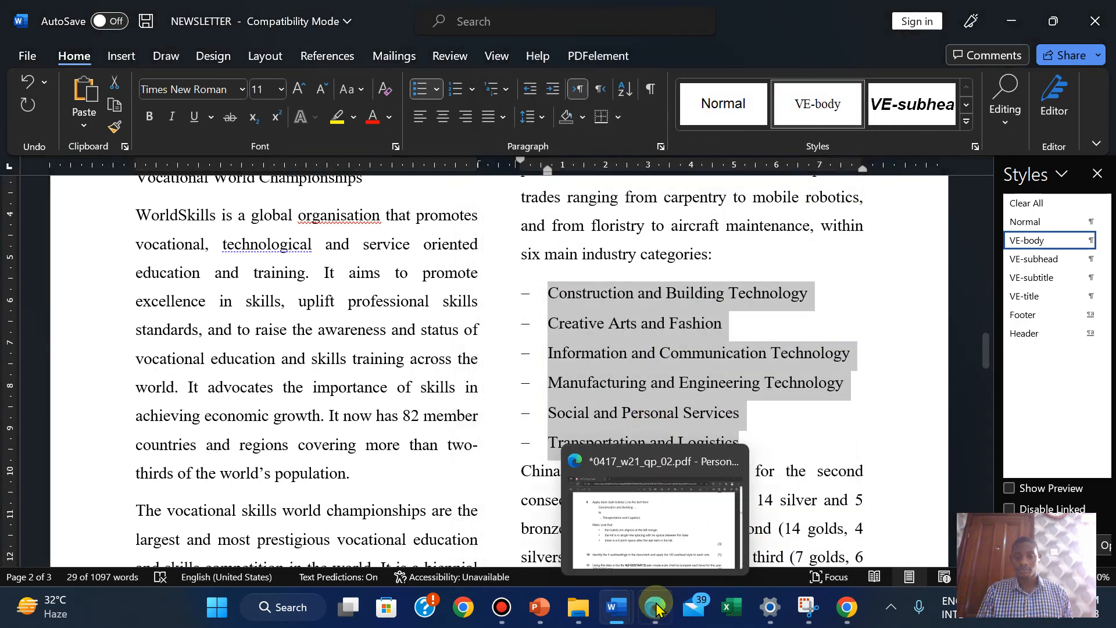
left_click(656, 607)
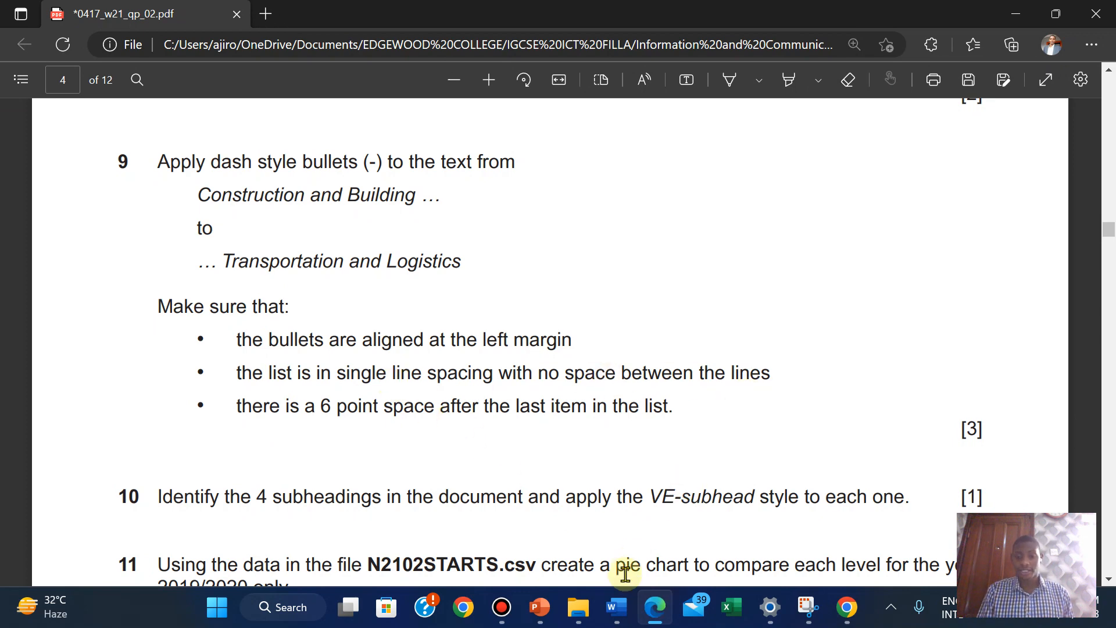
mouse_move(618, 615)
left_click(709, 512)
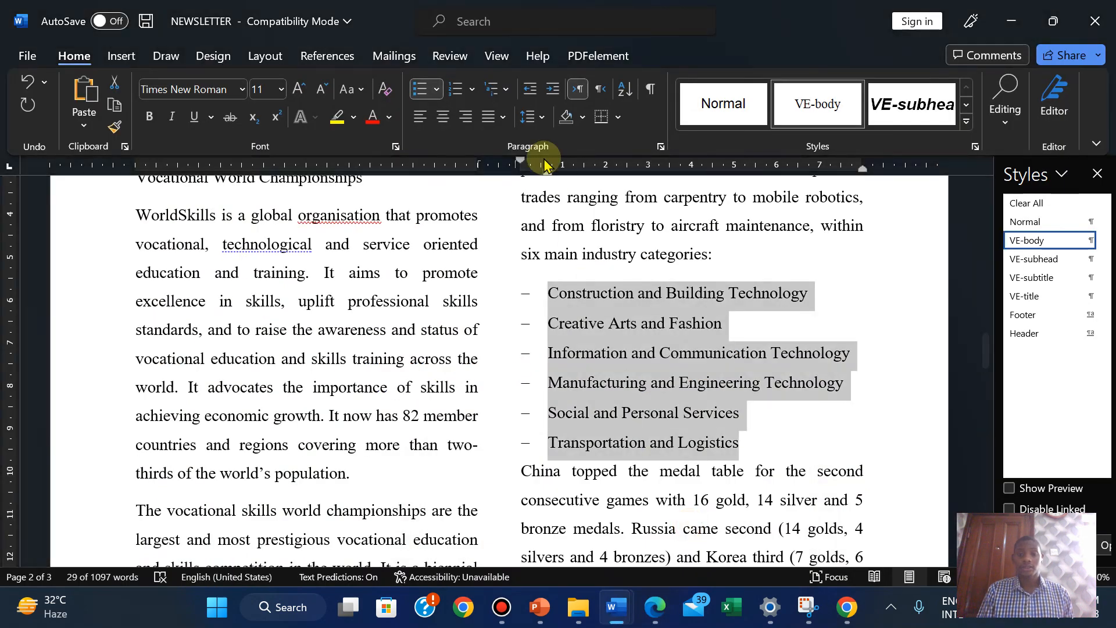
Set the dash list's line spacing to Single and review the remaining list requirements
left_click(541, 118)
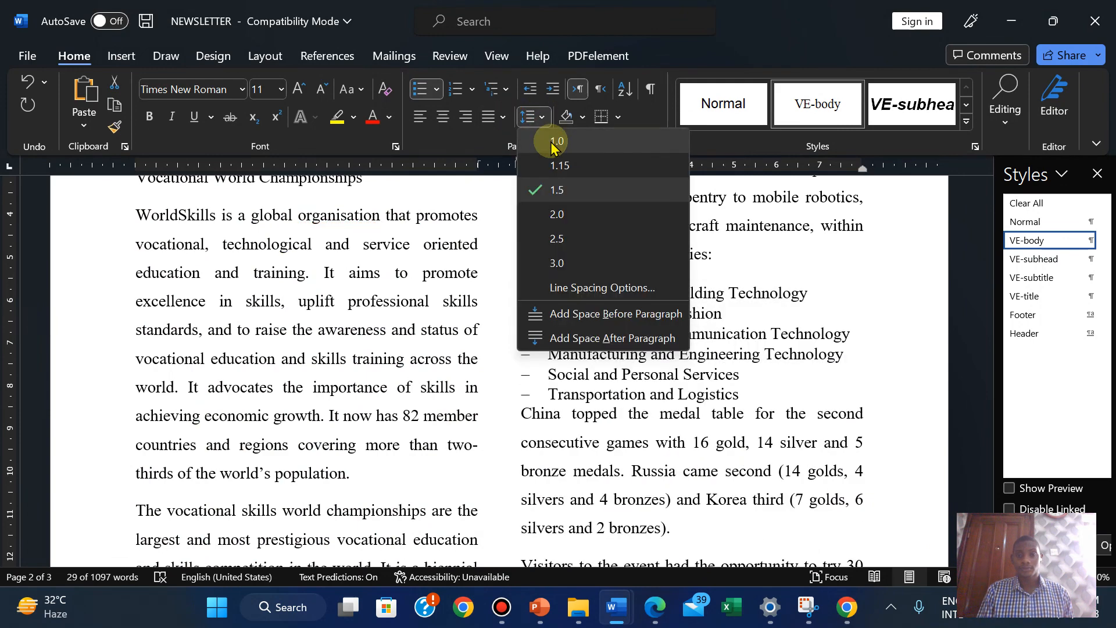
left_click(470, 140)
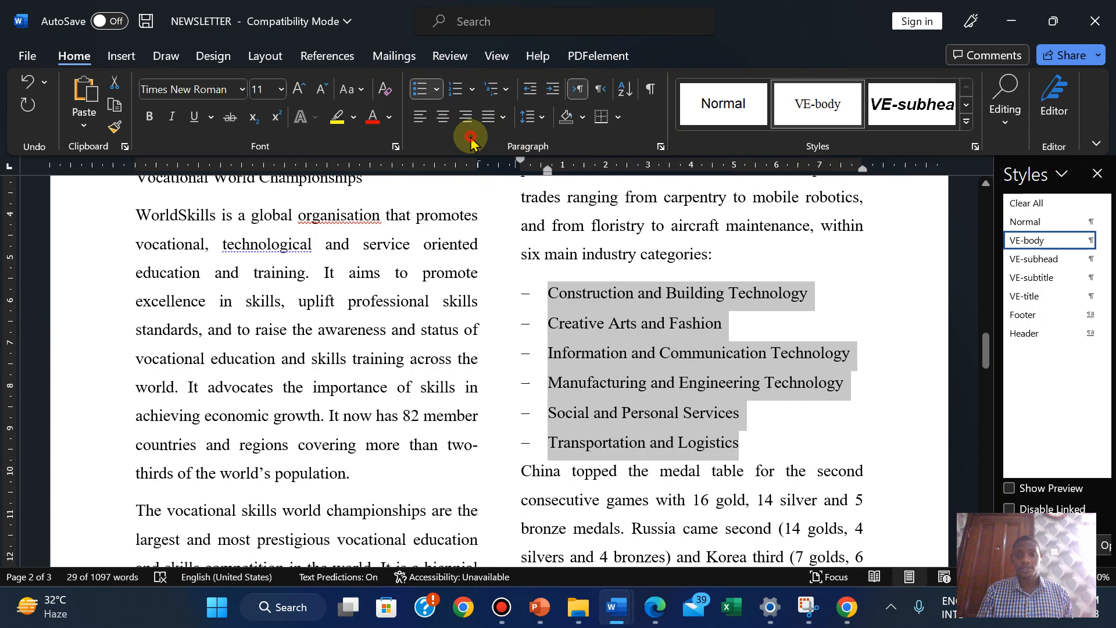
left_click(661, 146)
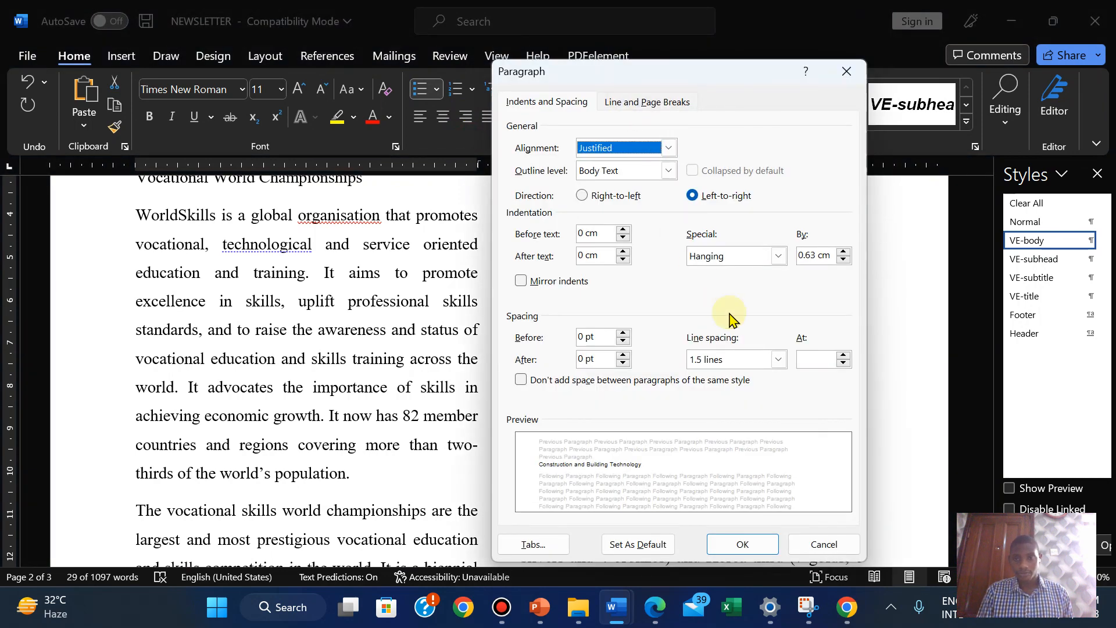
left_click(778, 359)
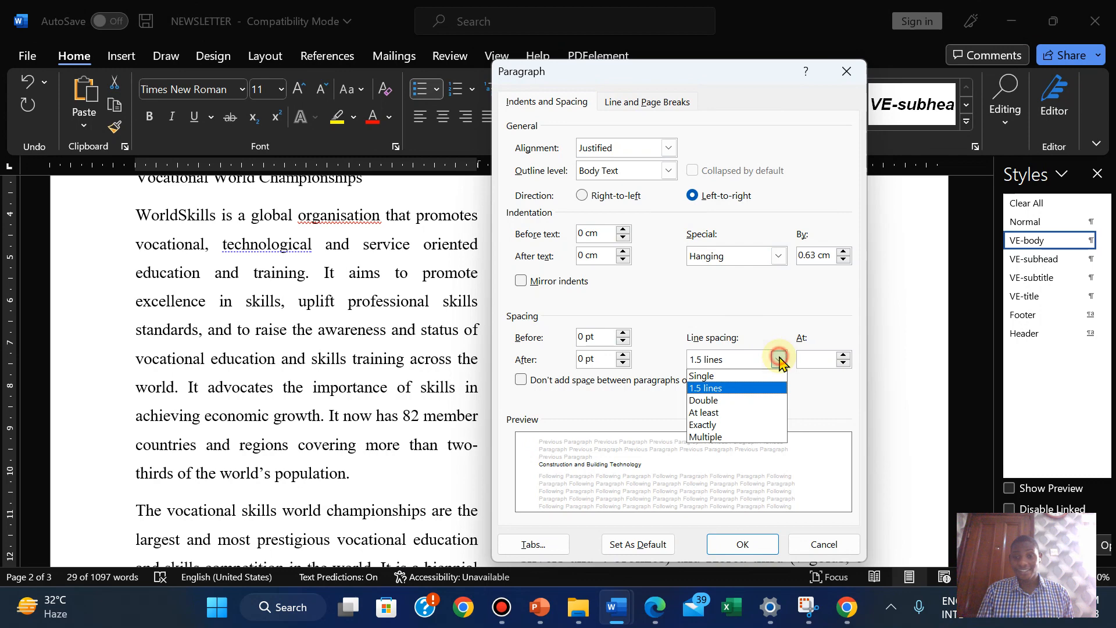
left_click(723, 376)
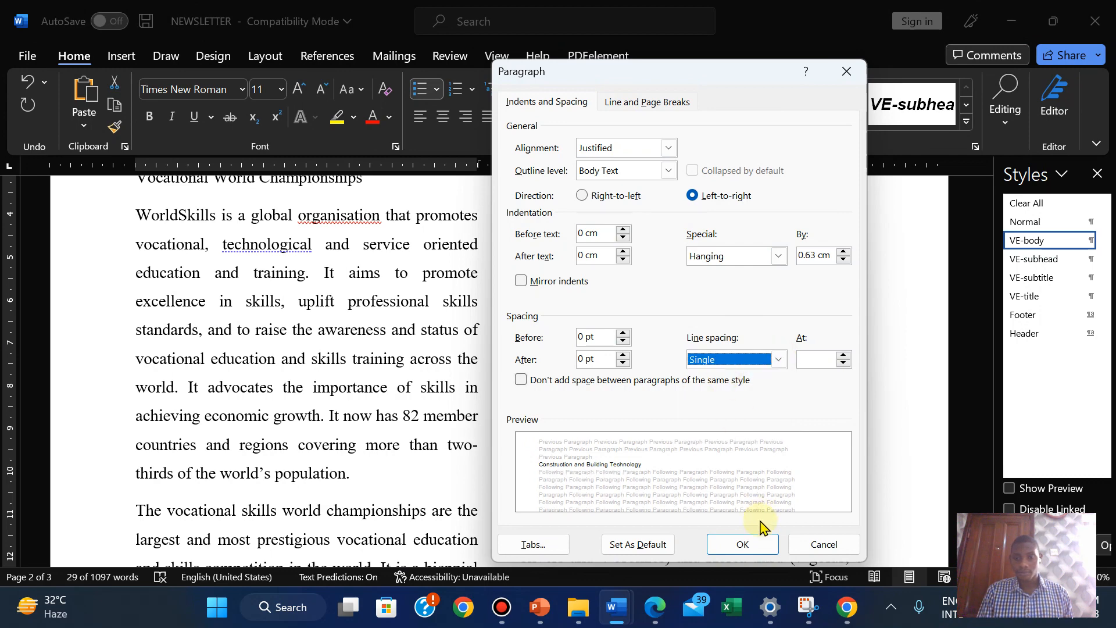
left_click(743, 544)
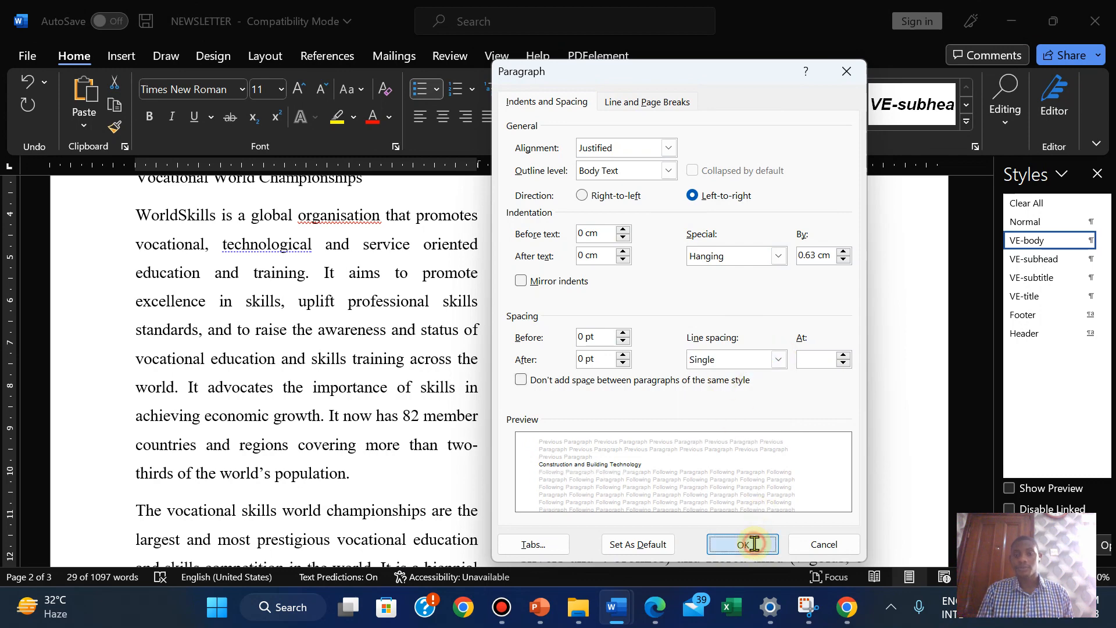
left_click(657, 606)
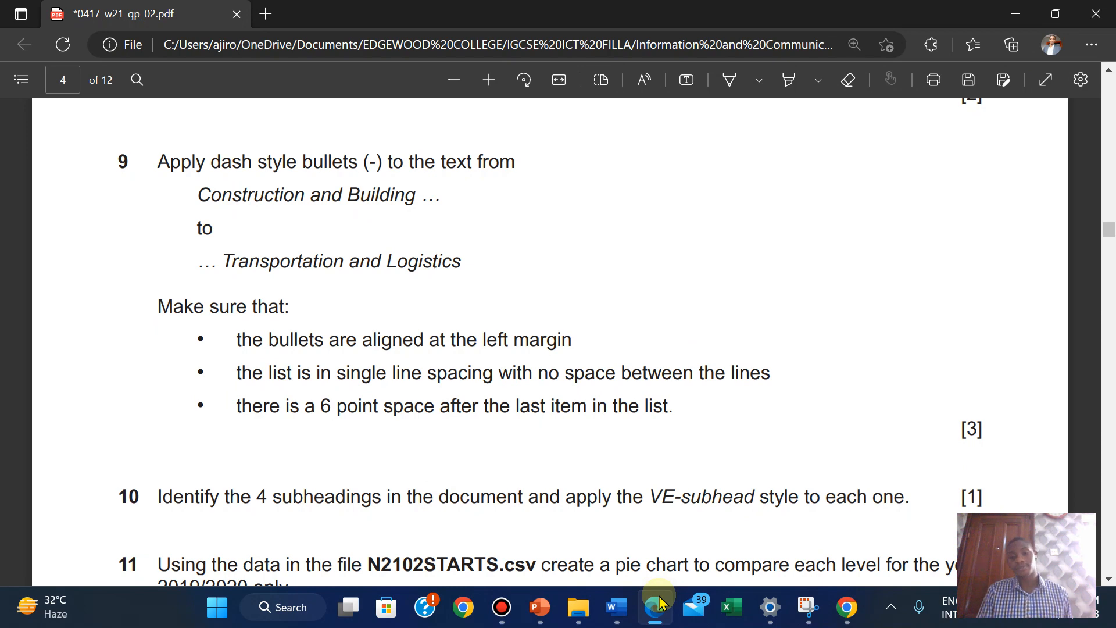
Add an unbulleted blank line after Transportation and Logistics and shrink it to 6 pt
left_click(658, 605)
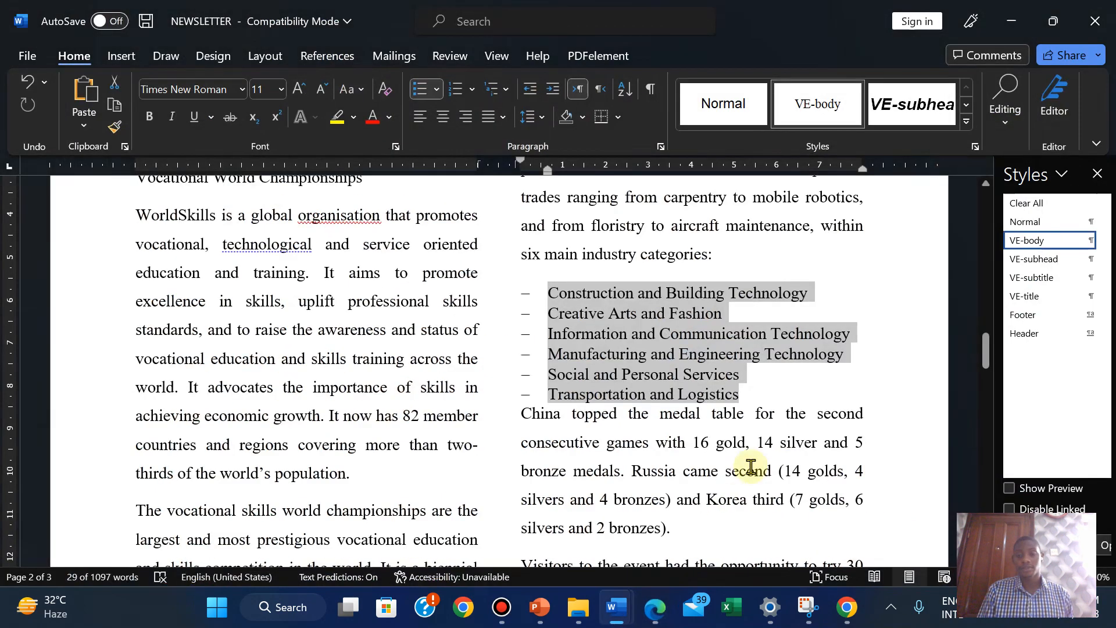
left_click(748, 397)
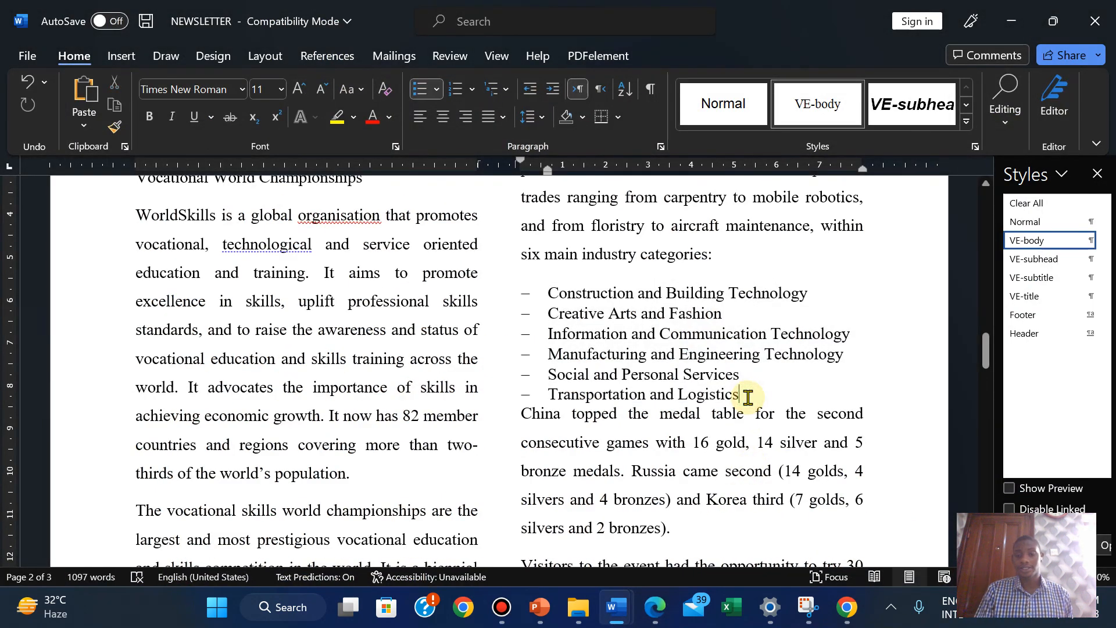
key("Return")
key("BackSpace")
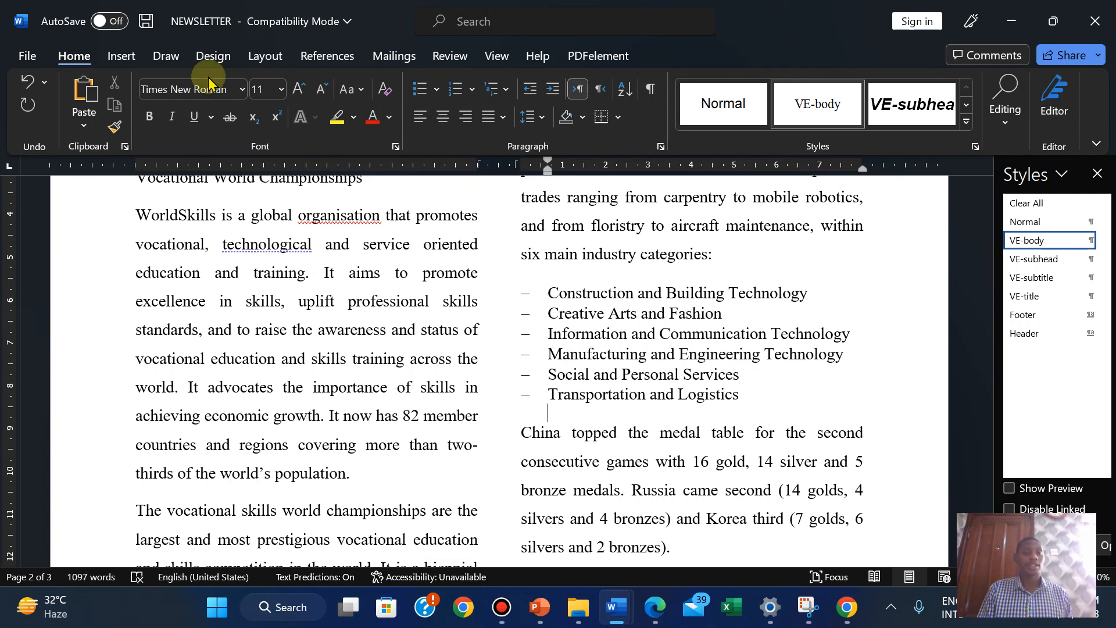
left_click(321, 93)
left_click(321, 93)
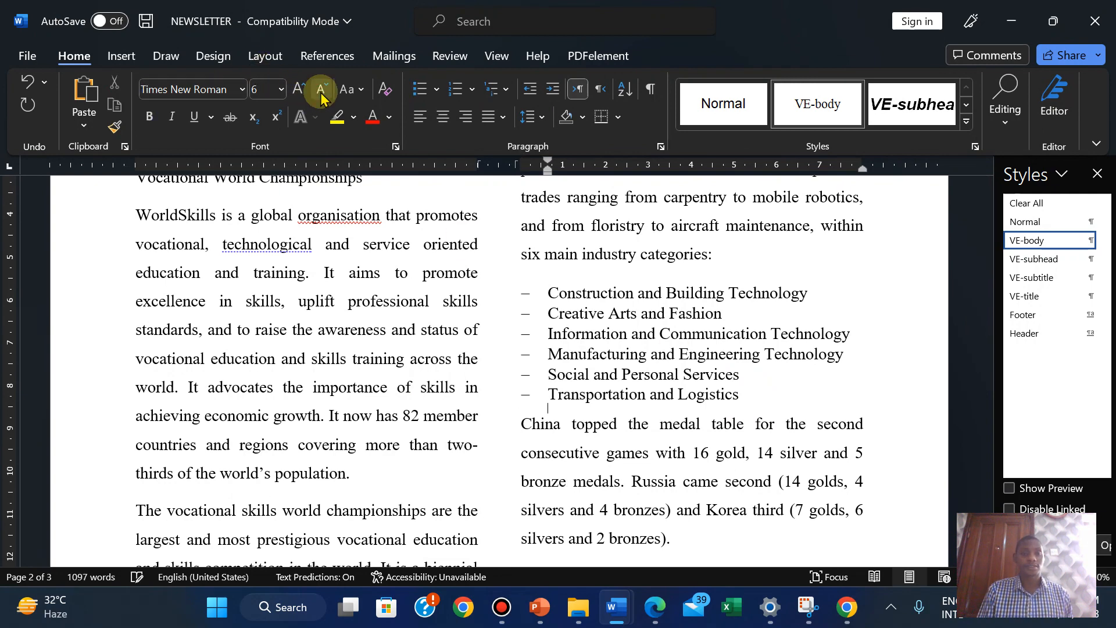
left_click(321, 93)
left_click(304, 91)
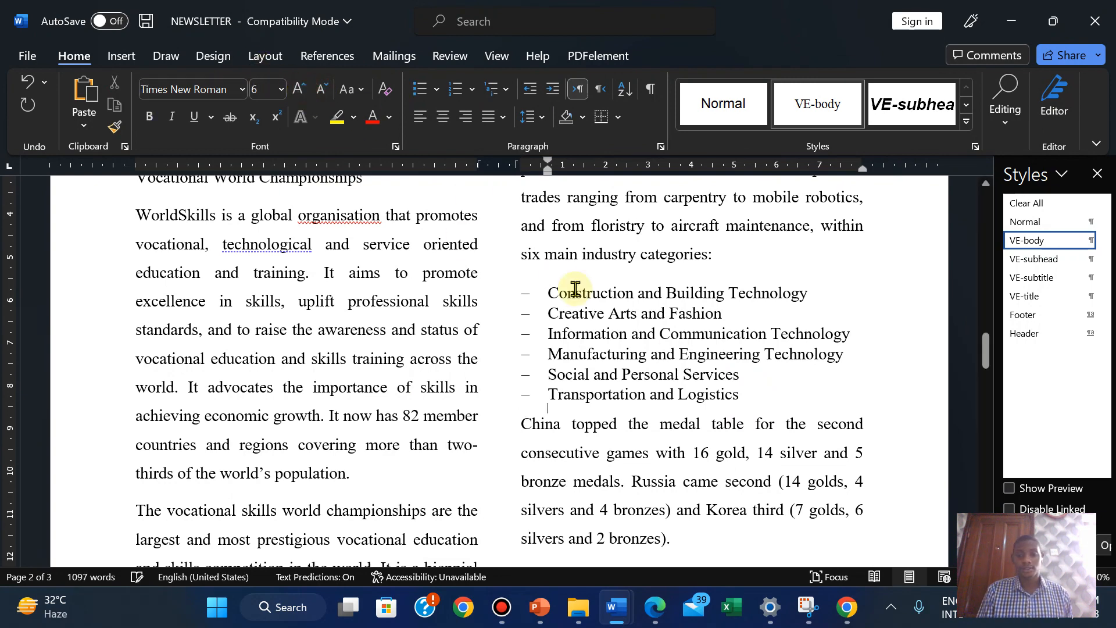
left_click(657, 607)
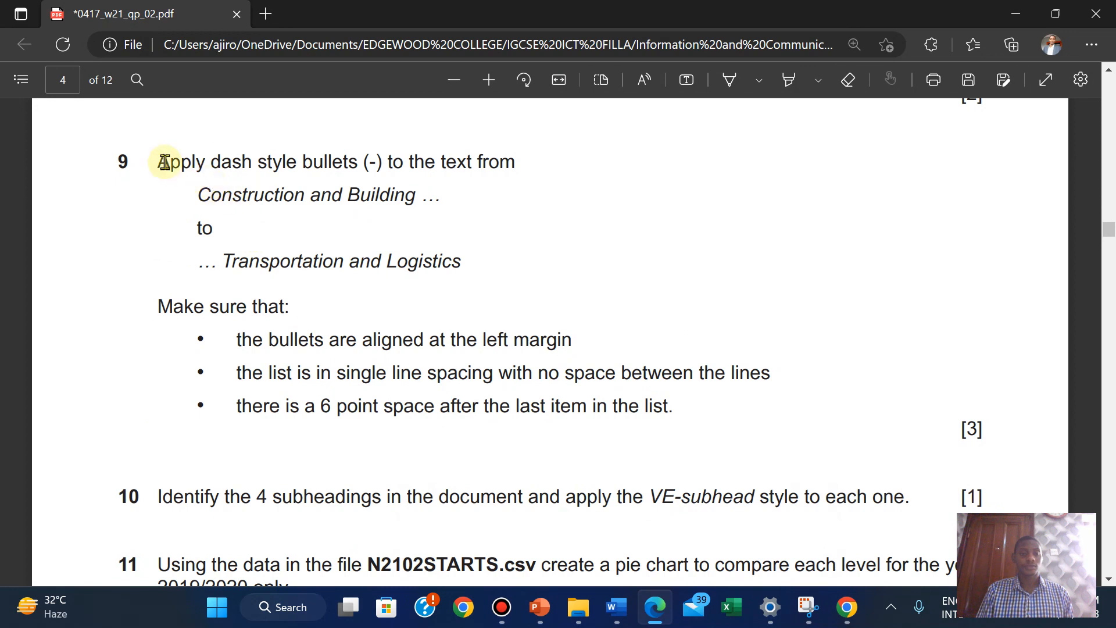
Highlight question 9 green in the exam paper, read question 10, and return to NEWSLETTER
left_click_drag(157, 158, 980, 433)
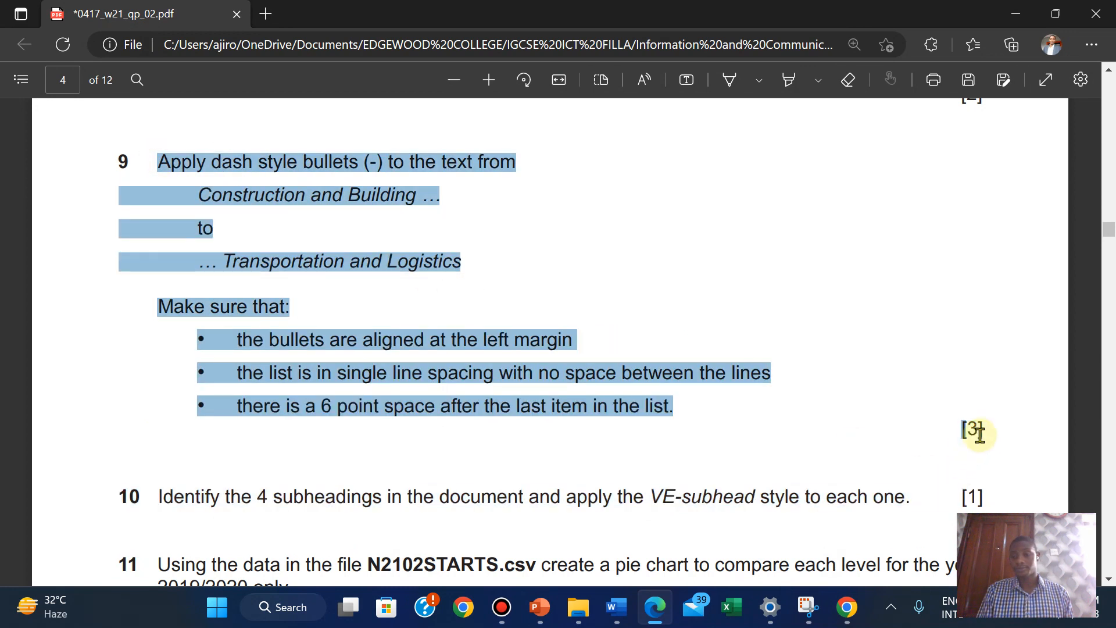
mouse_move(1023, 341)
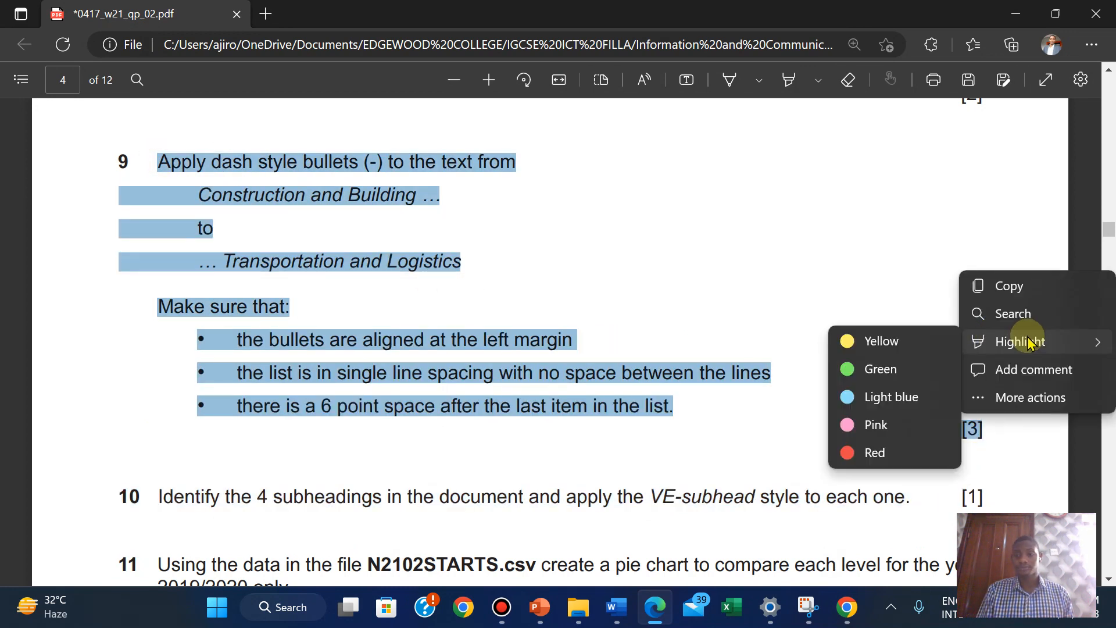
left_click(886, 370)
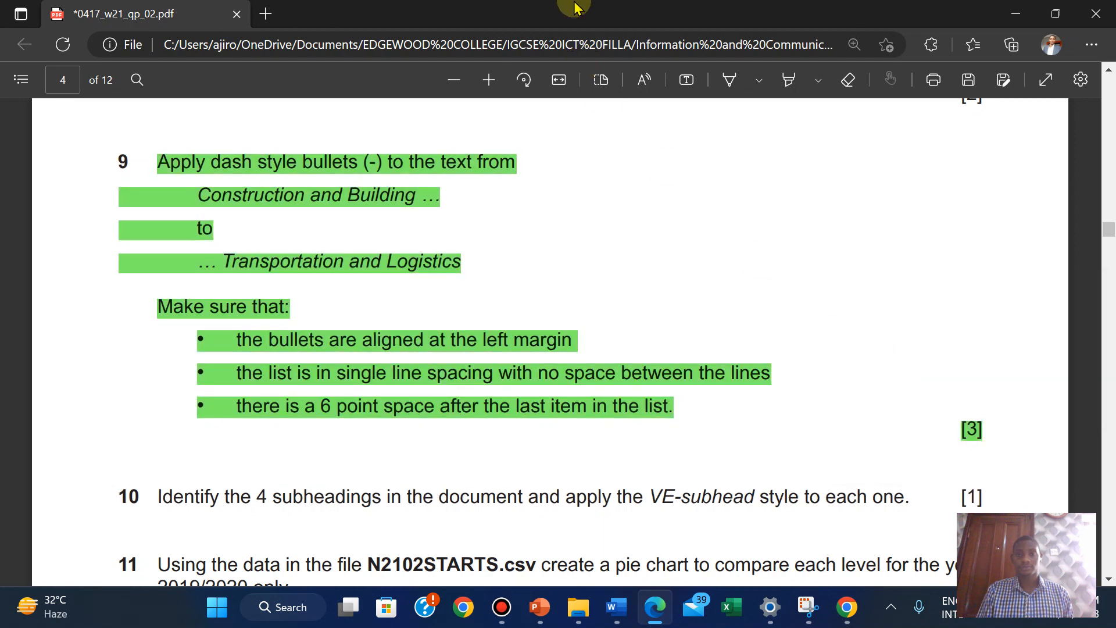
mouse_move(620, 7)
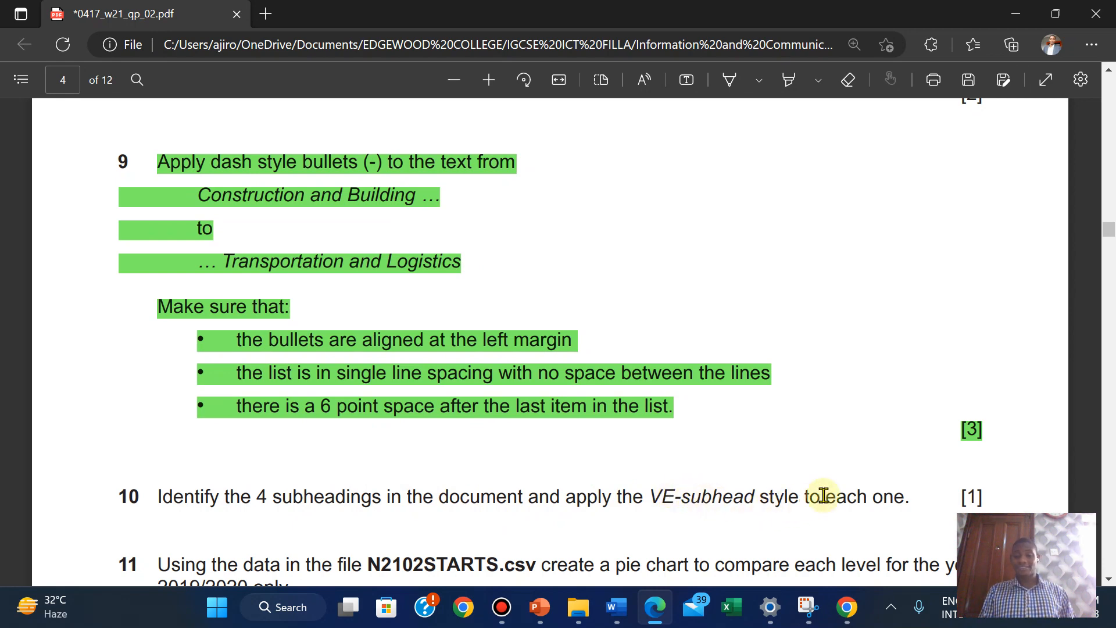
mouse_move(616, 607)
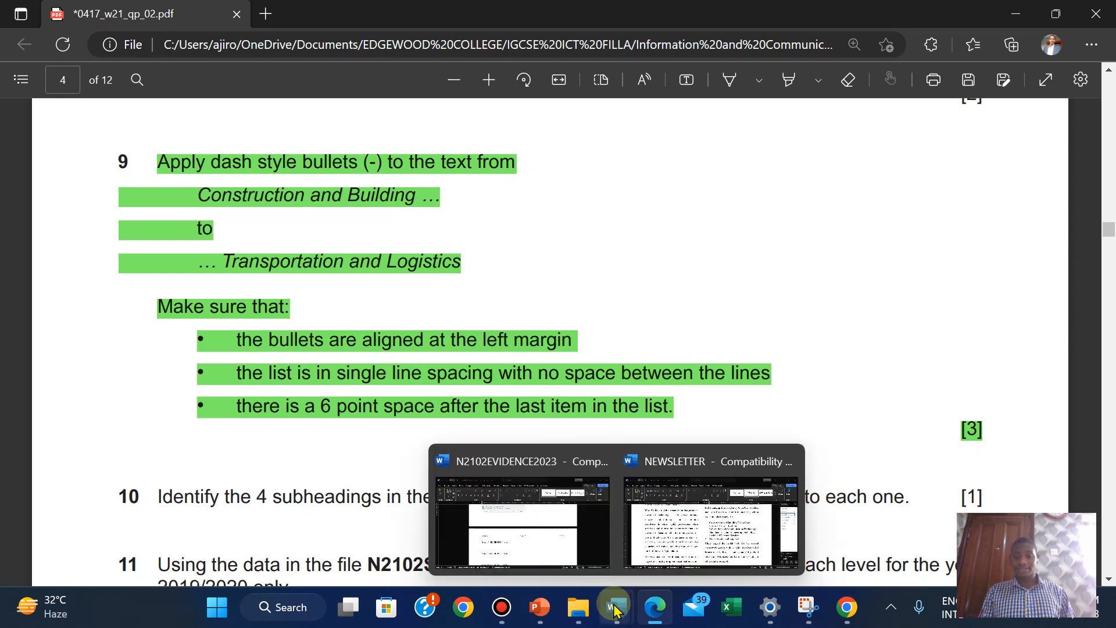
left_click(672, 561)
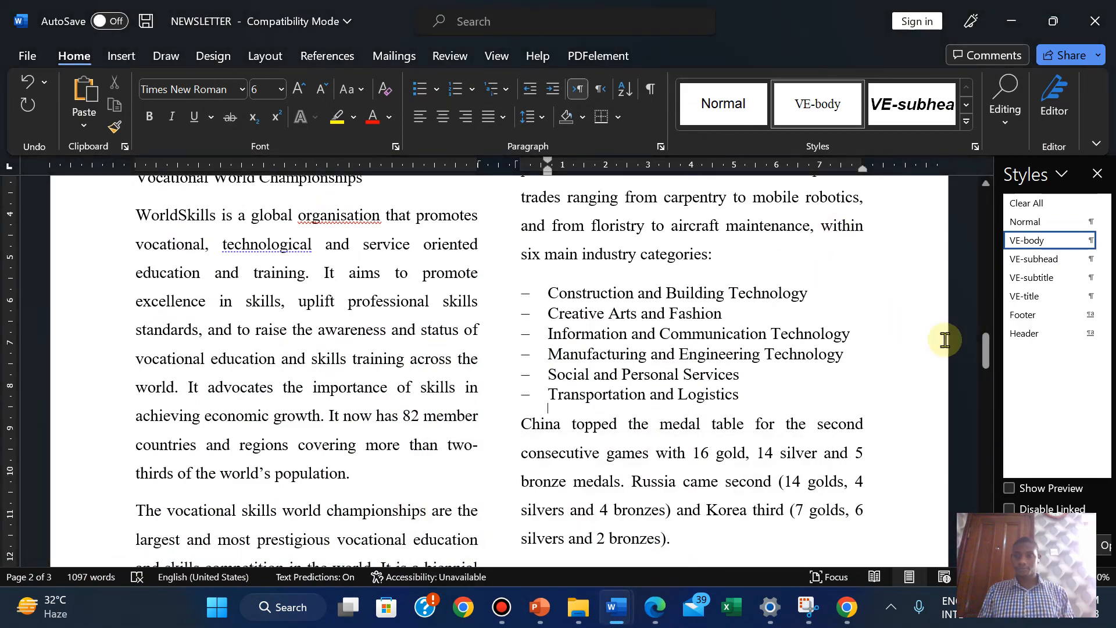
Apply VE-subhead to the Apprenticeship Update and Vocational World Championships subheadings
left_click_drag(985, 357, 975, 218)
left_click(140, 352)
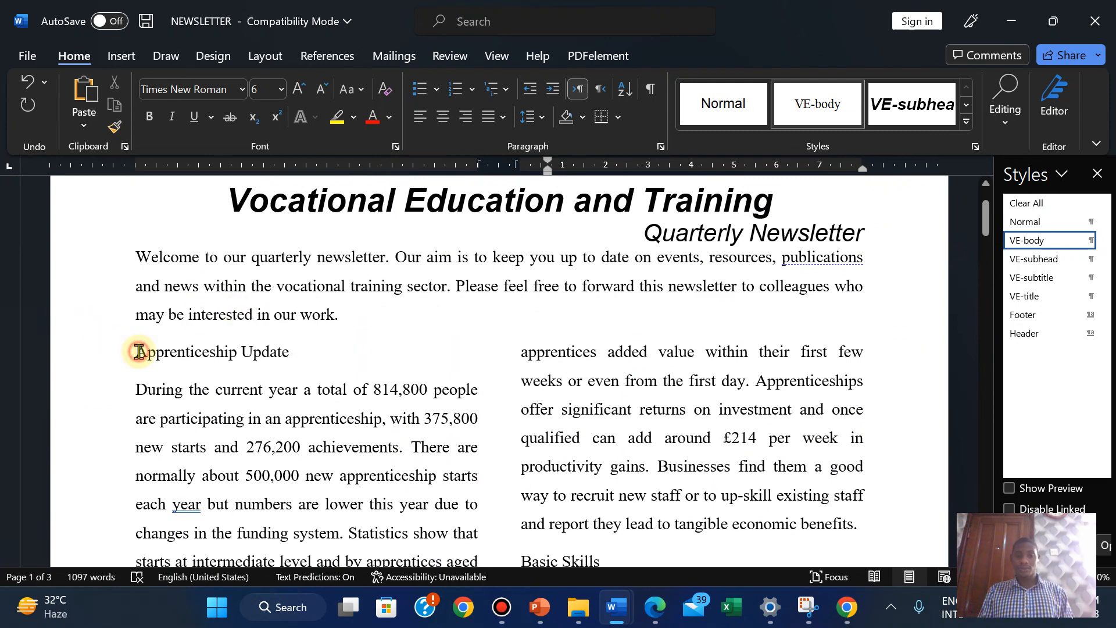
left_click(1036, 259)
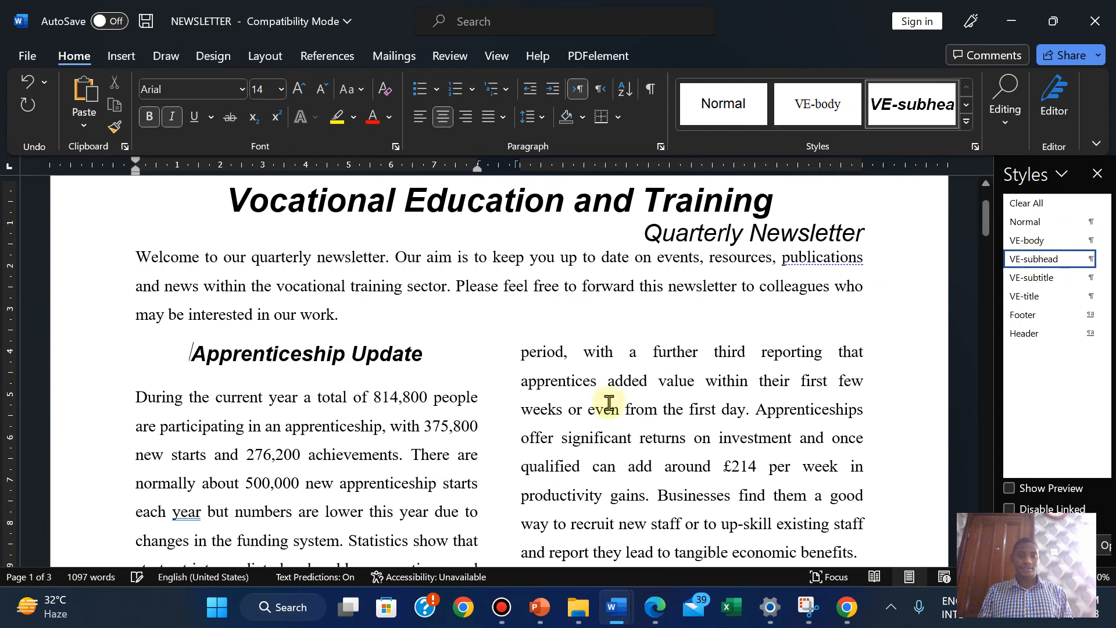
left_click(652, 621)
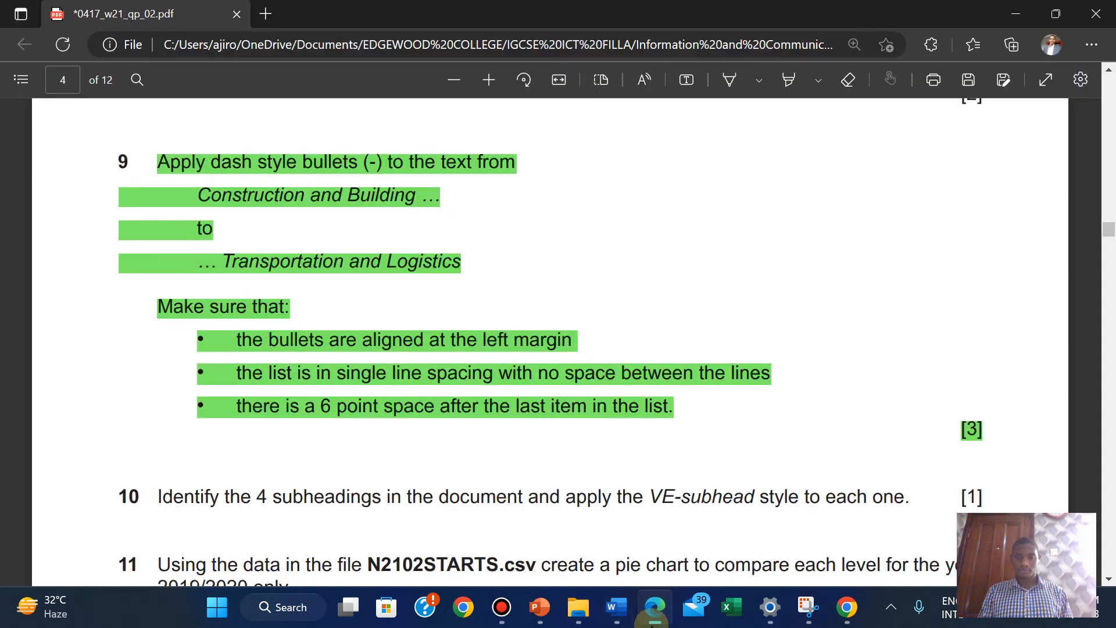
left_click(653, 621)
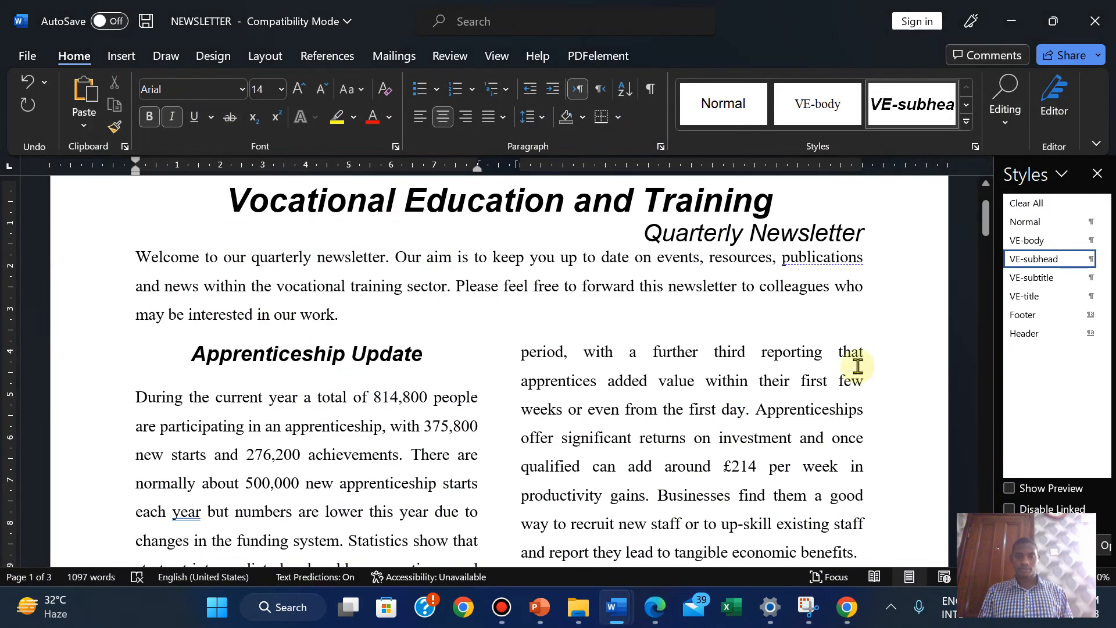
left_click_drag(985, 219, 994, 346)
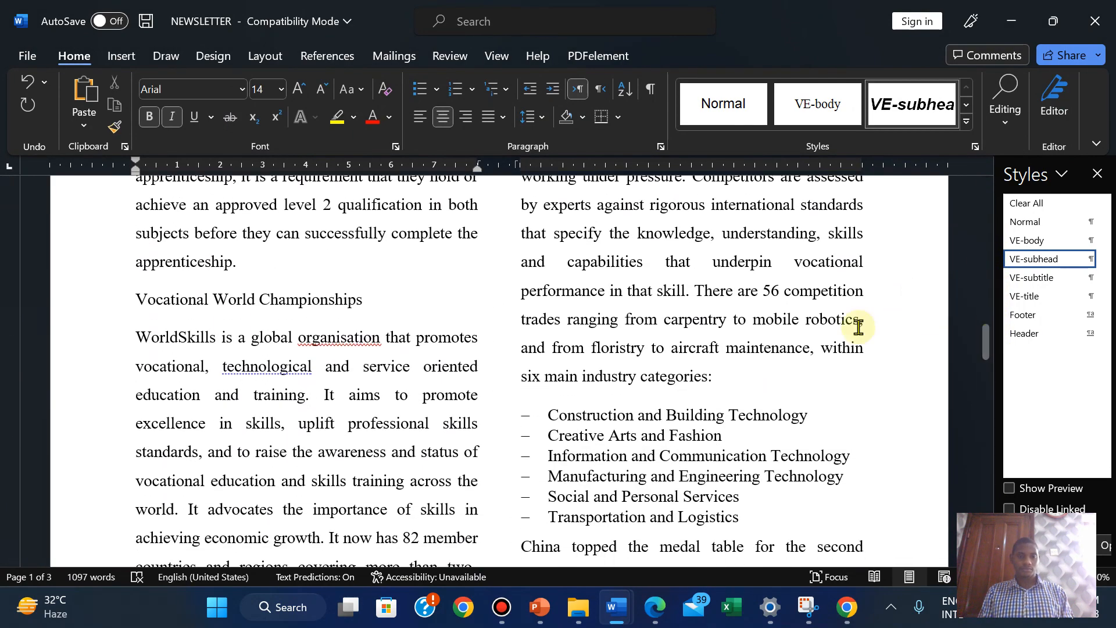
left_click(135, 298)
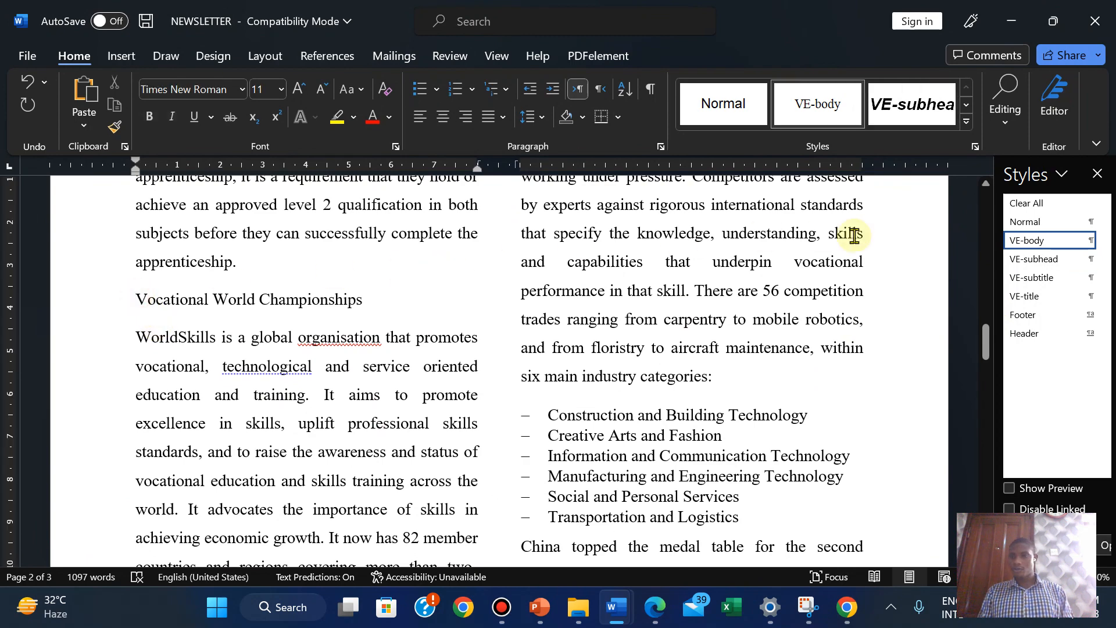
left_click(1024, 260)
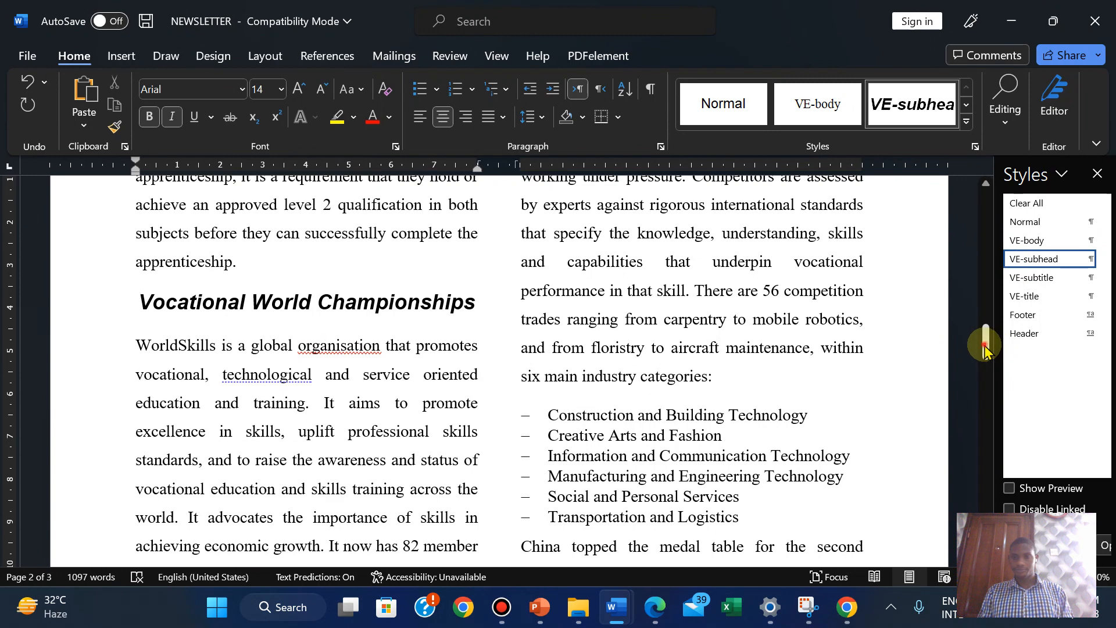
Apply VE-subhead to Apprenticeship Campaign and Basic Skills, then return to the exam paper
left_click_drag(986, 349, 986, 419)
left_click(524, 271)
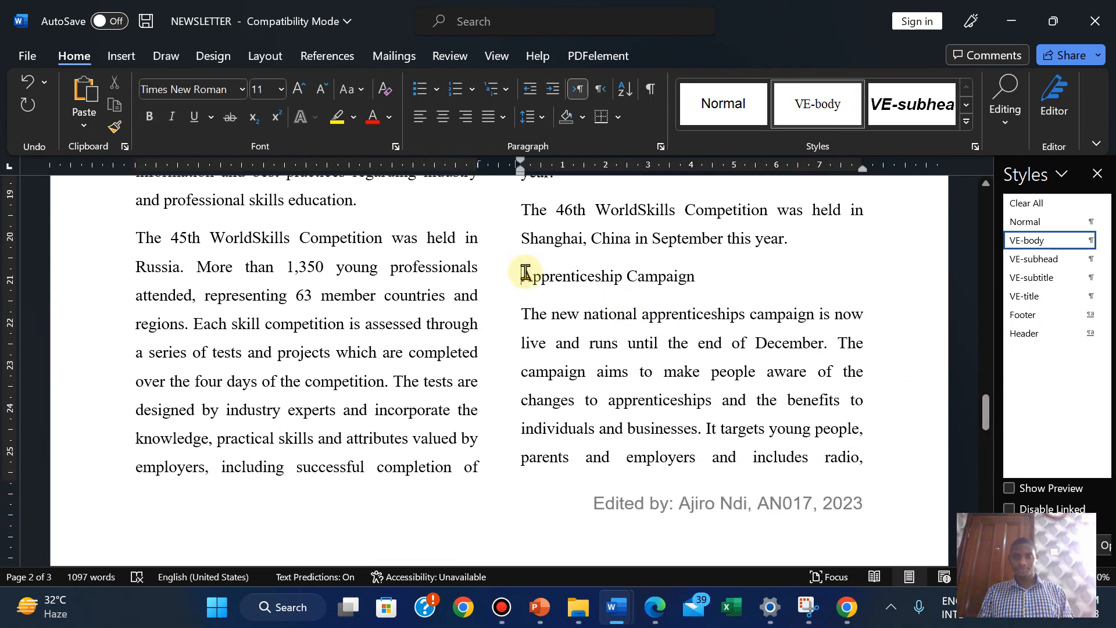
left_click(1027, 260)
left_click_drag(986, 414, 942, 241)
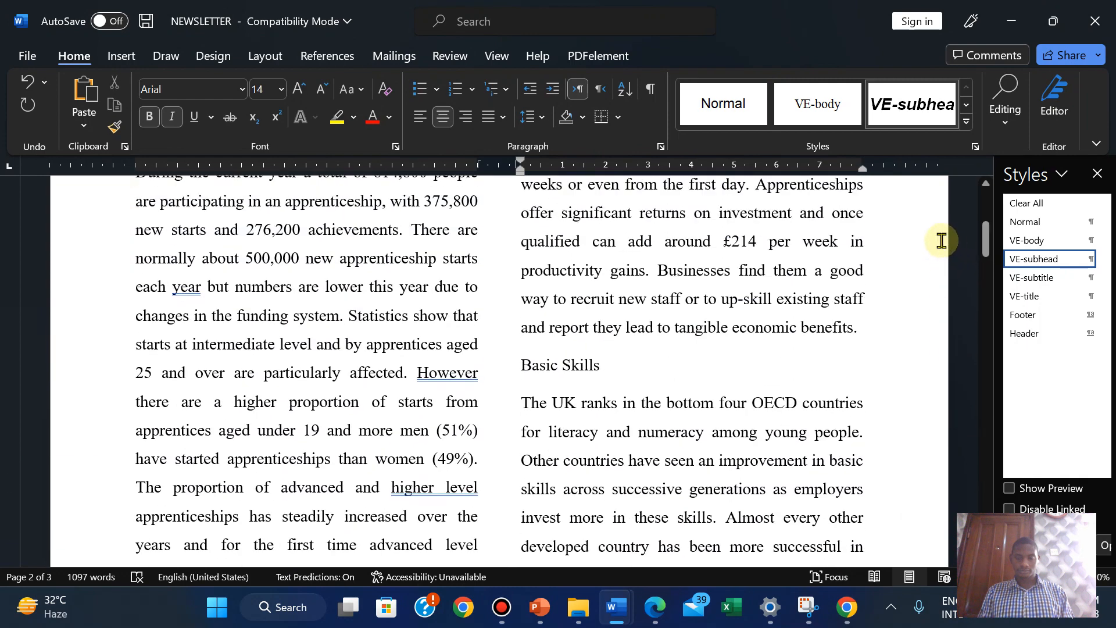
left_click(522, 359)
left_click(1033, 260)
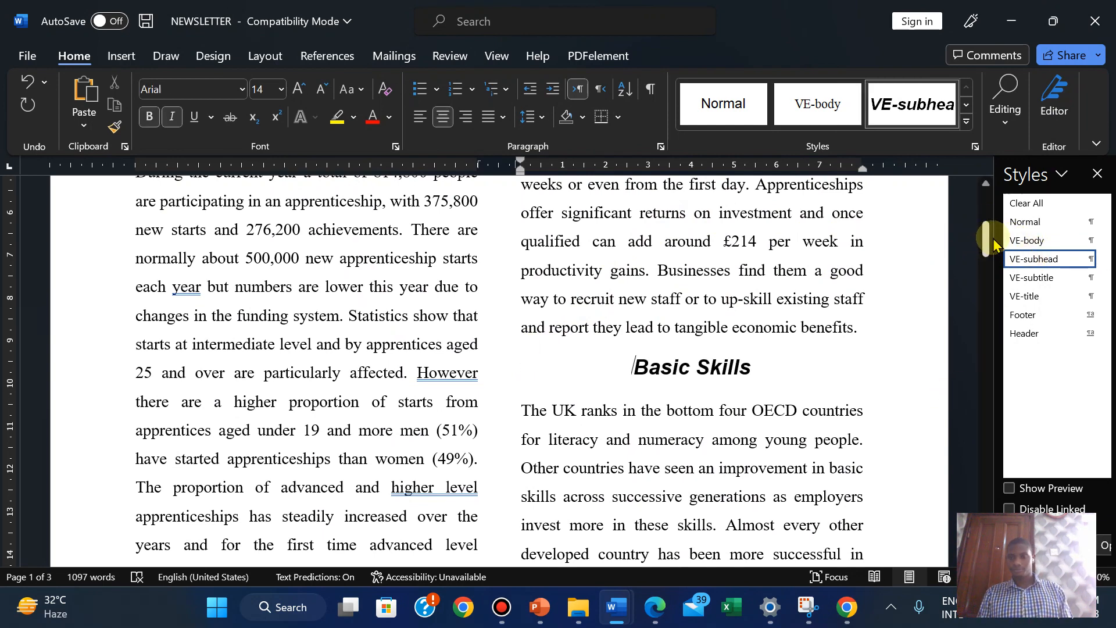
mouse_move(994, 244)
left_mouse_down()
mouse_move(987, 227)
mouse_move(987, 260)
left_mouse_up()
left_click(655, 607)
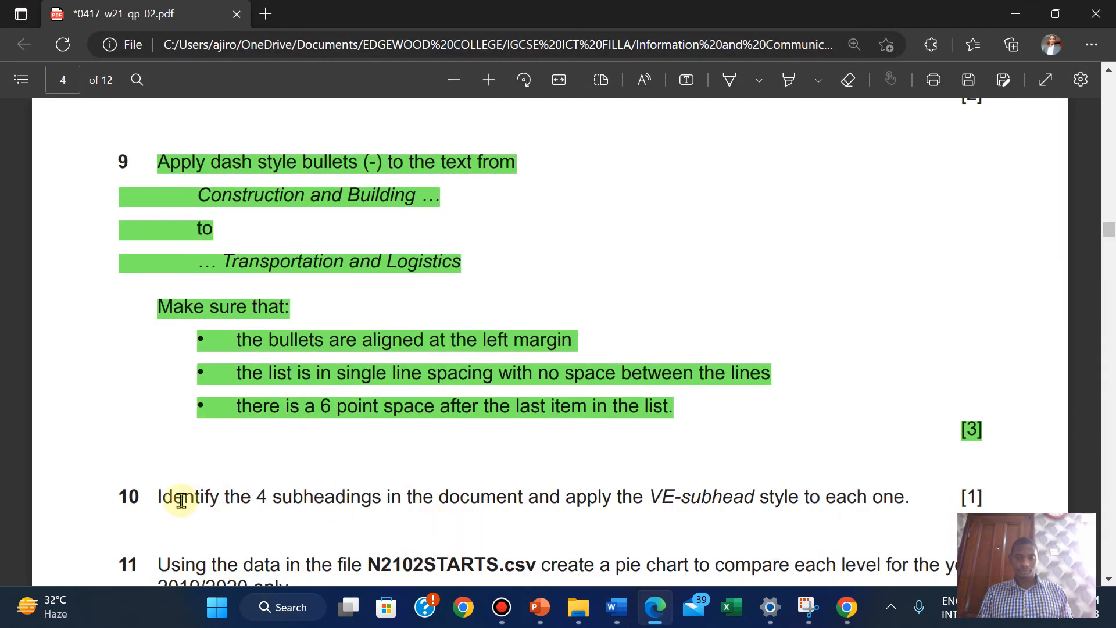
Highlight question 10 green in the exam paper
left_click_drag(157, 495, 984, 493)
mouse_move(1020, 401)
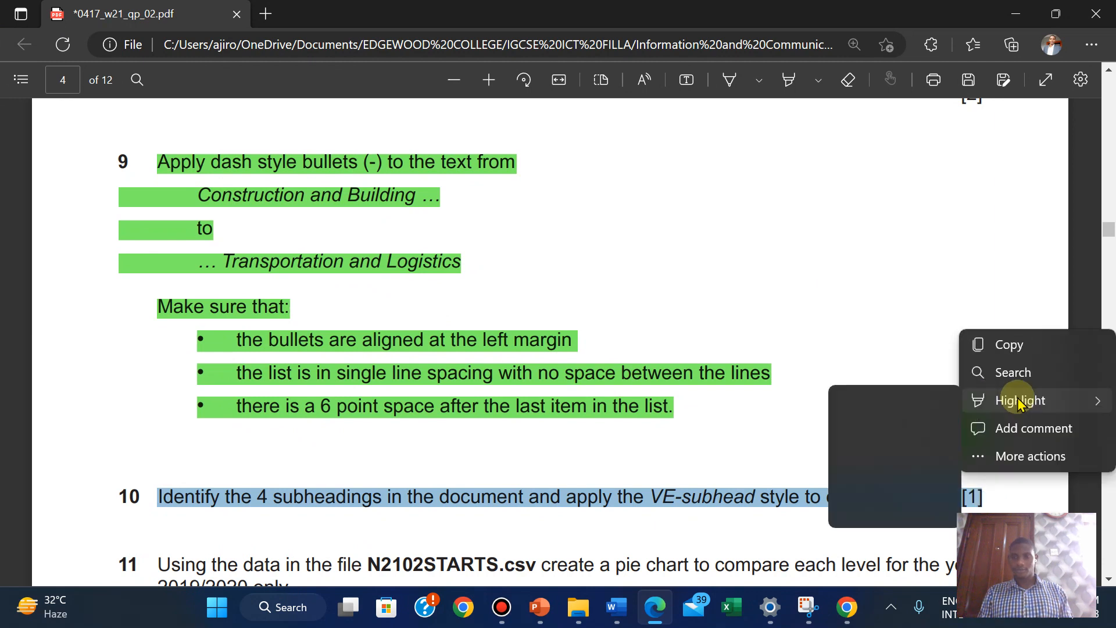
left_click(869, 427)
Read the pie-chart questions 11–12 and open the source files folder in File Explorer
scroll(556, 448, "down", 4)
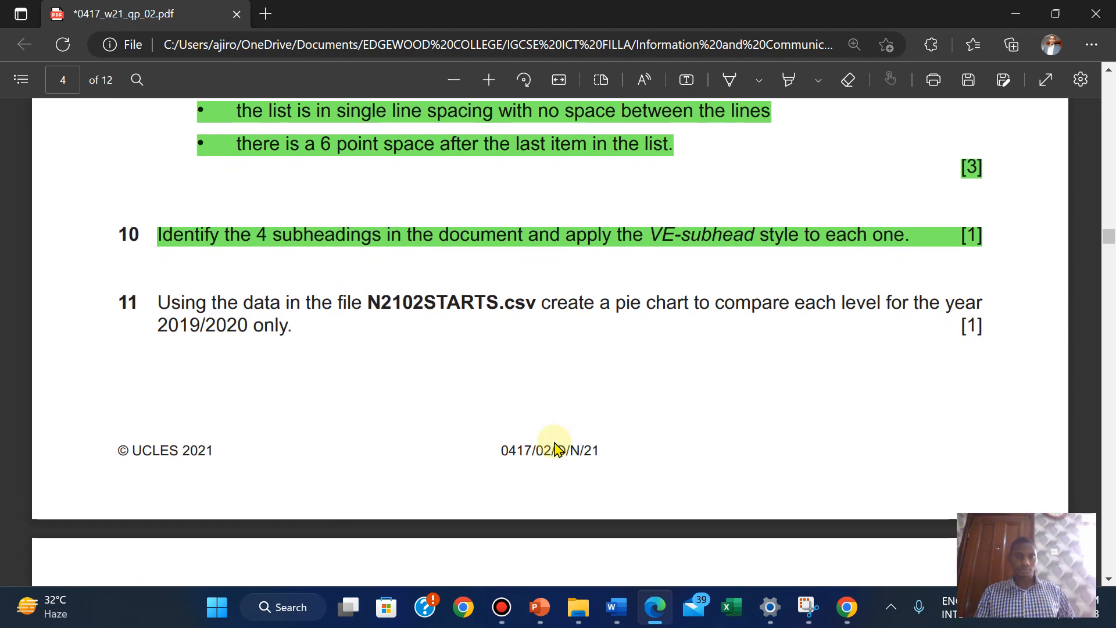
scroll(556, 448, "down", 4)
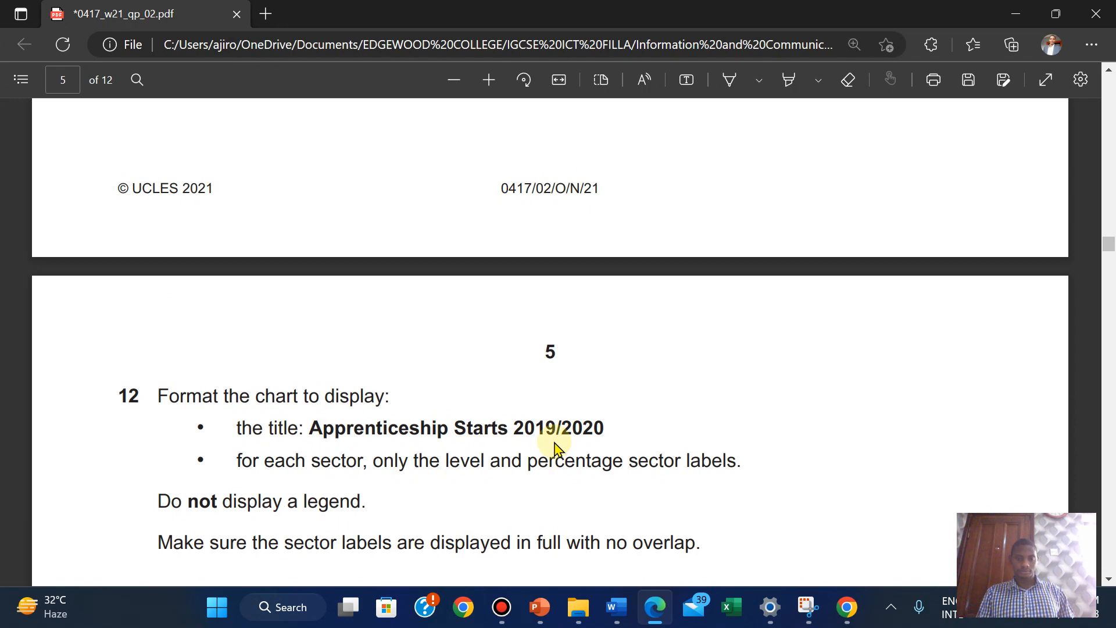
scroll(556, 448, "up", 4)
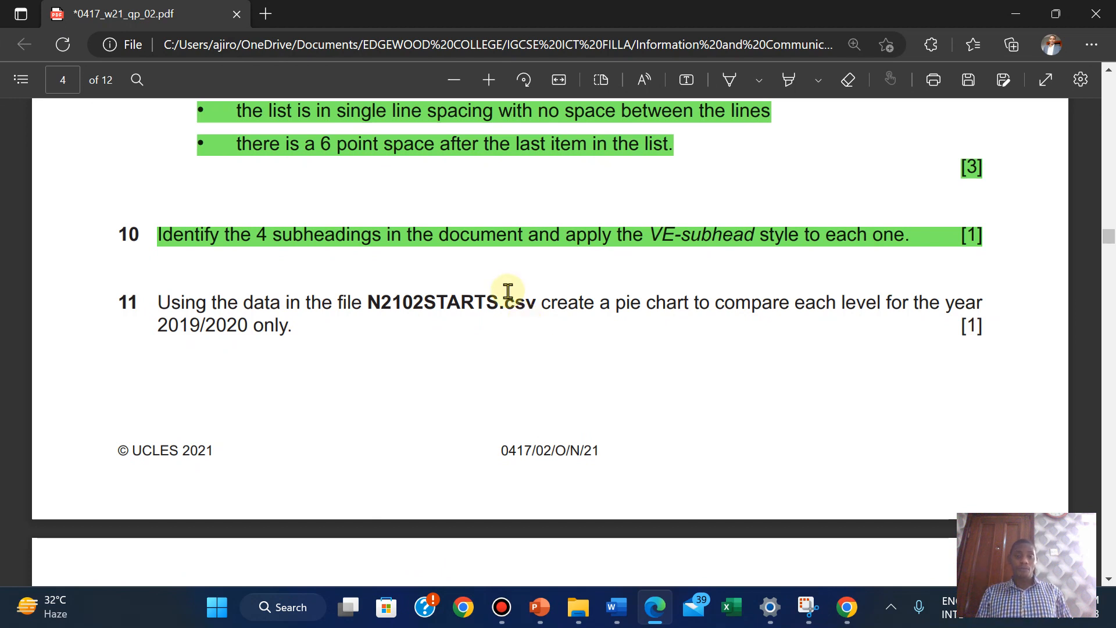
mouse_move(581, 611)
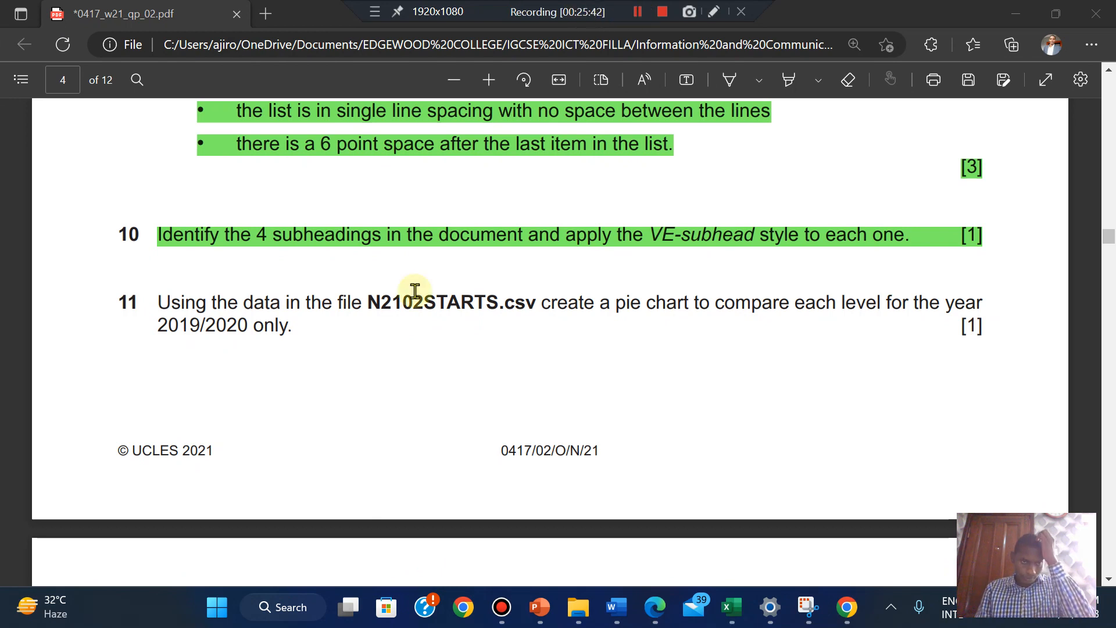
left_click(303, 364)
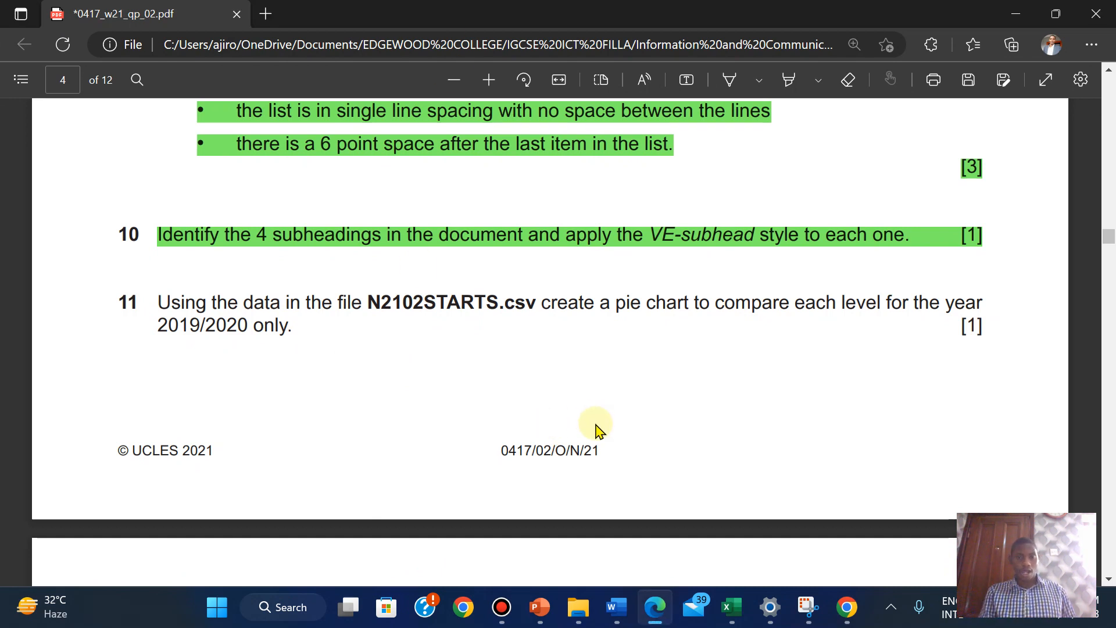
left_click(579, 607)
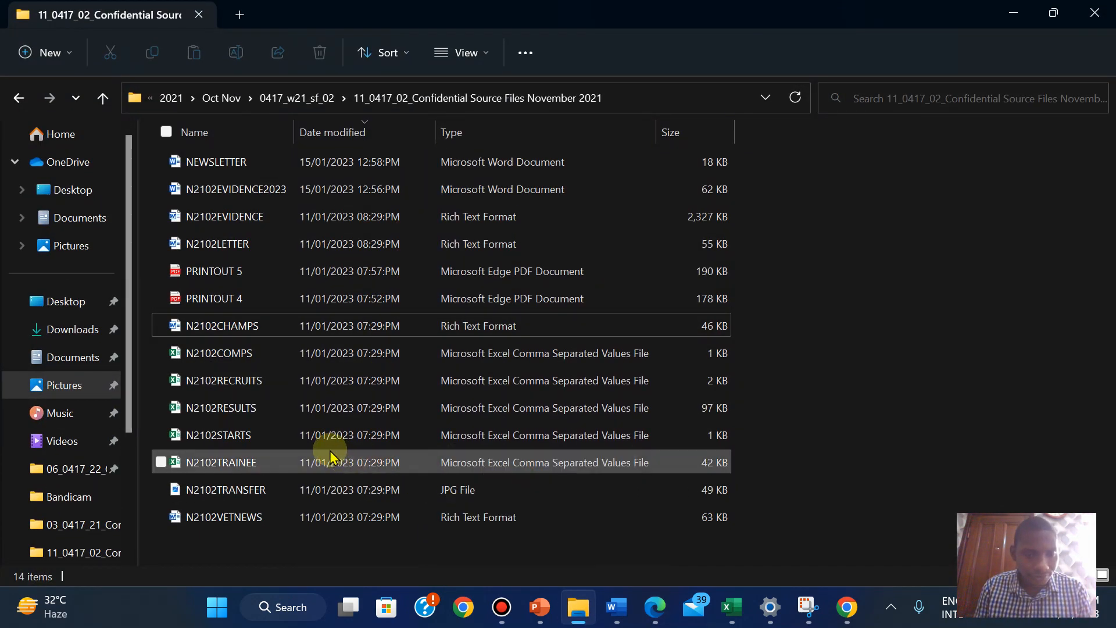
Open the N2102STARTS comma-separated file from the source files folder in Excel
double_click(258, 441)
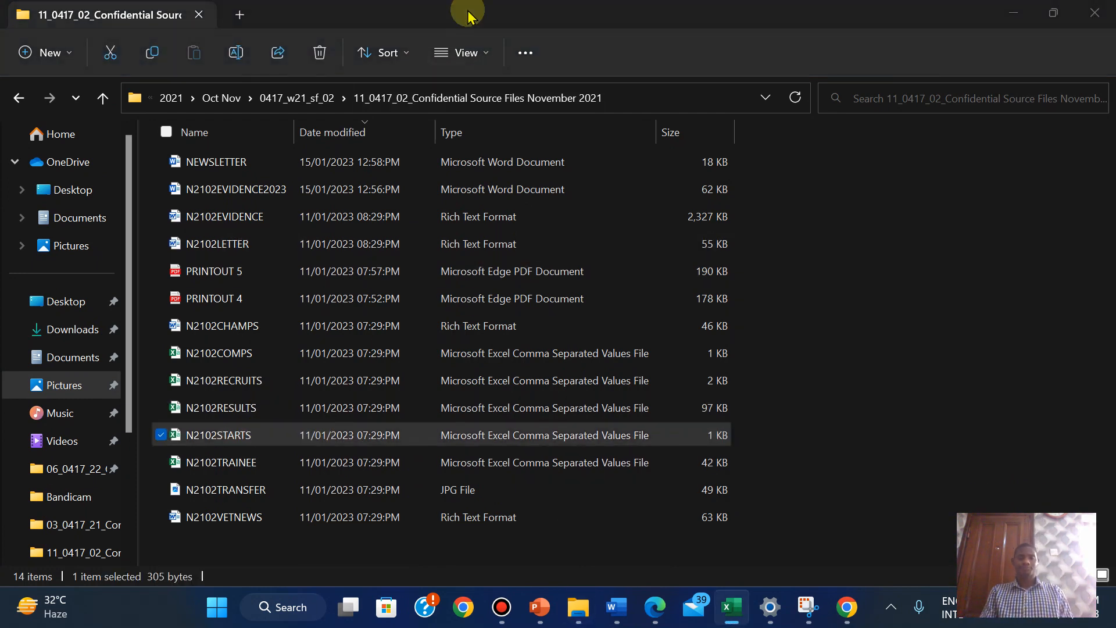
double_click(268, 435)
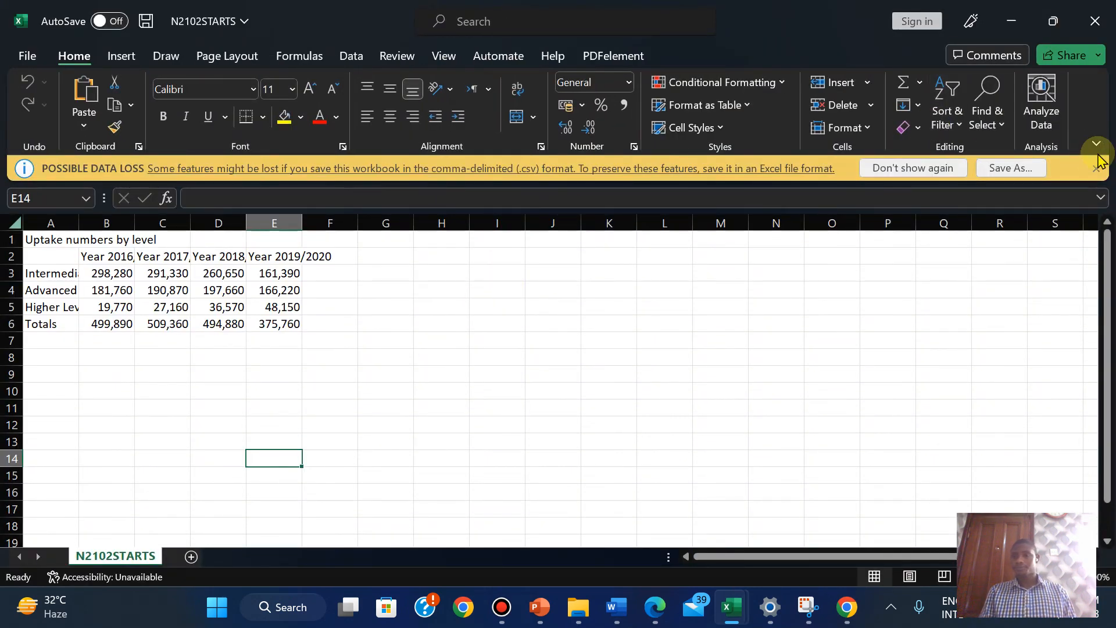
Save N2102STARTS as an Excel Workbook via the 0417 folder into Confidential Source Files November 2021
left_click(1006, 168)
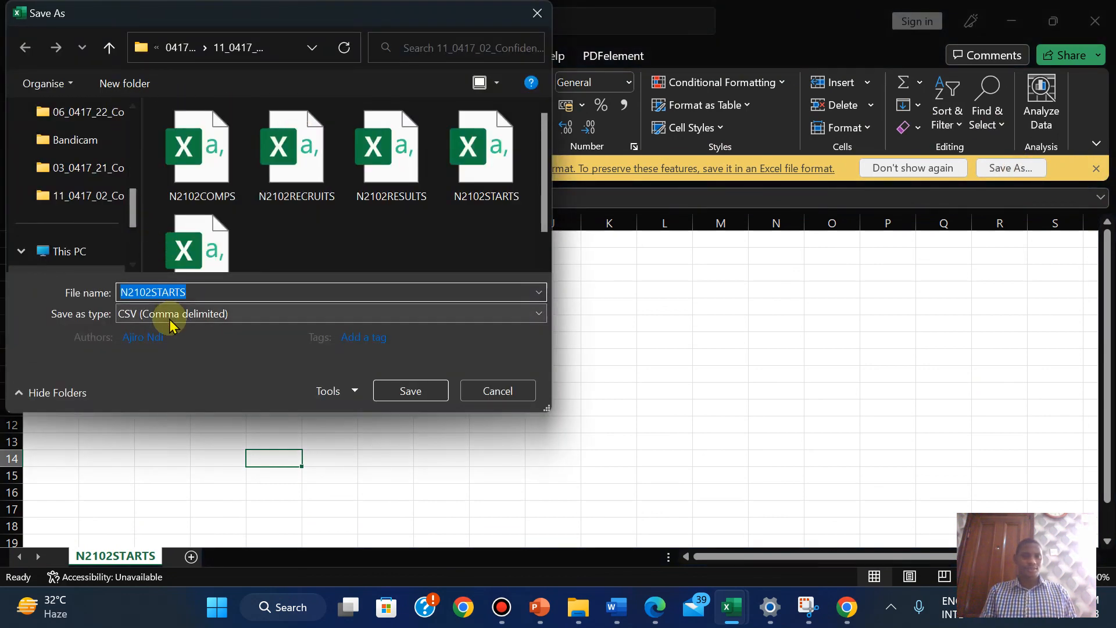
left_click(170, 314)
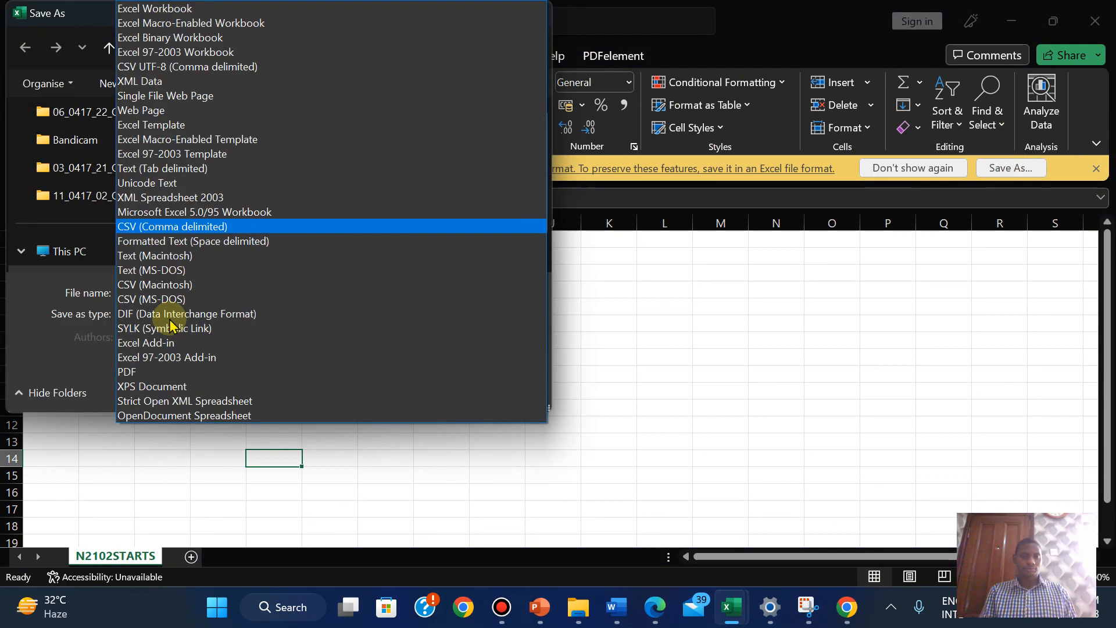
left_click(160, 9)
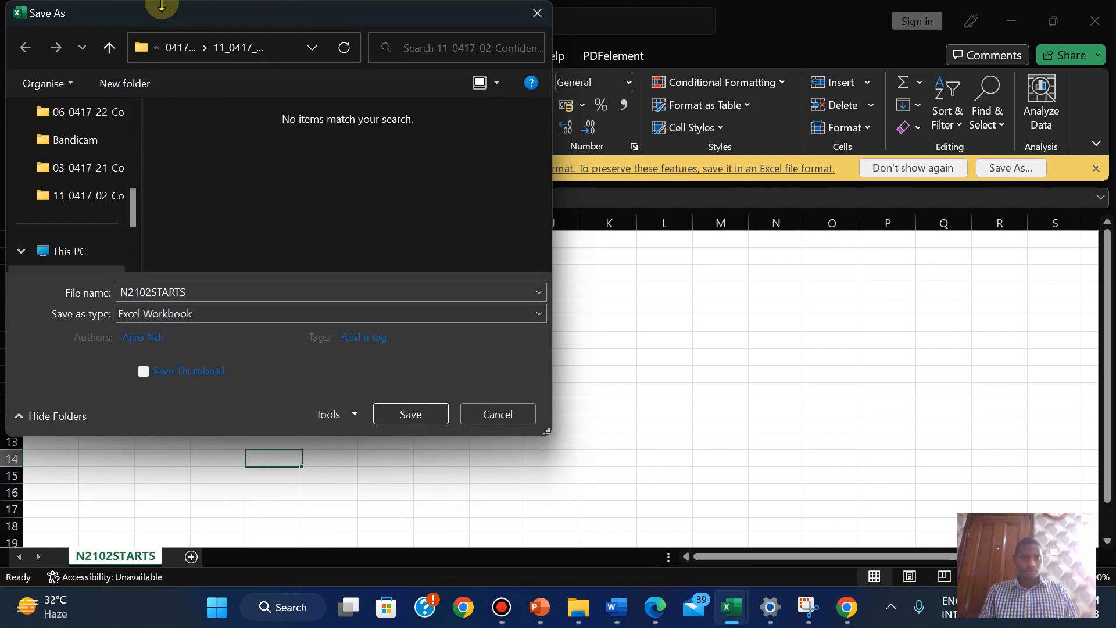
left_click(184, 49)
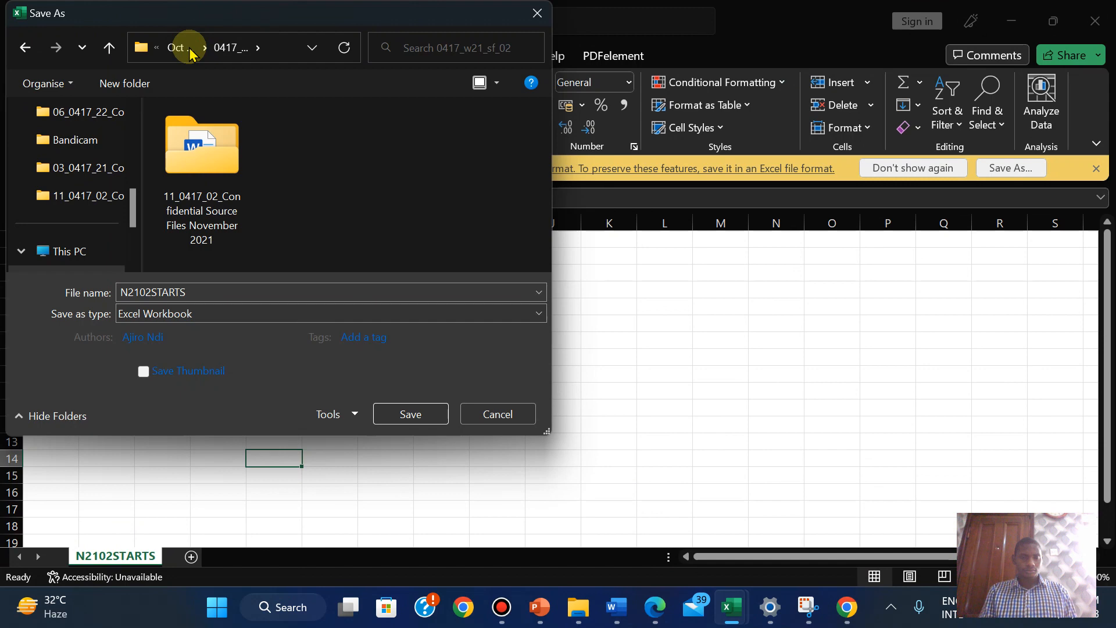
double_click(201, 174)
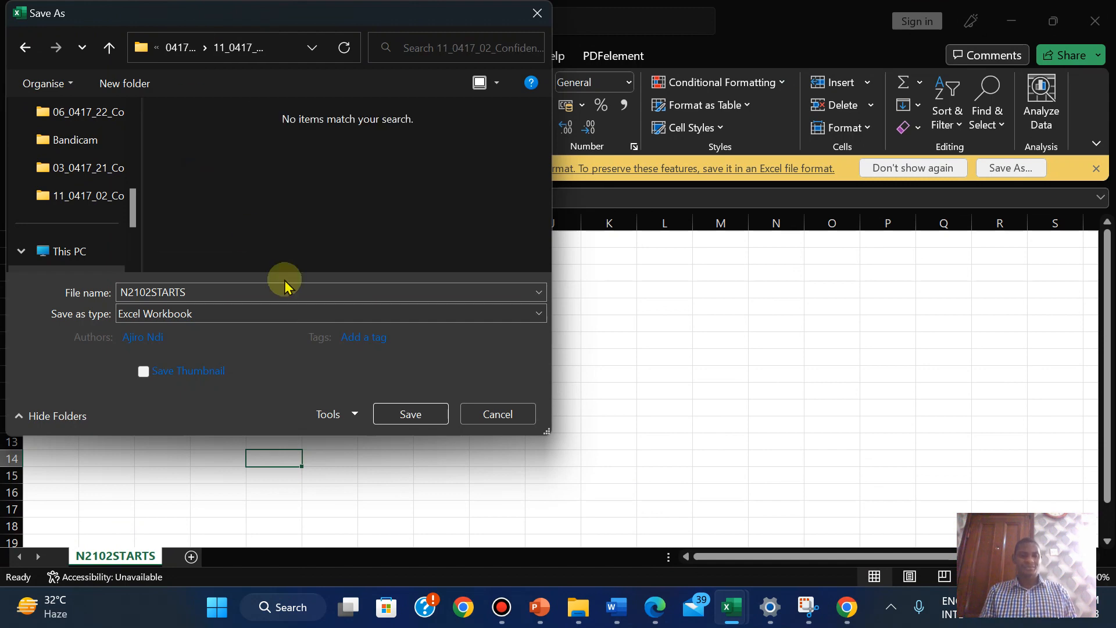
left_click(392, 413)
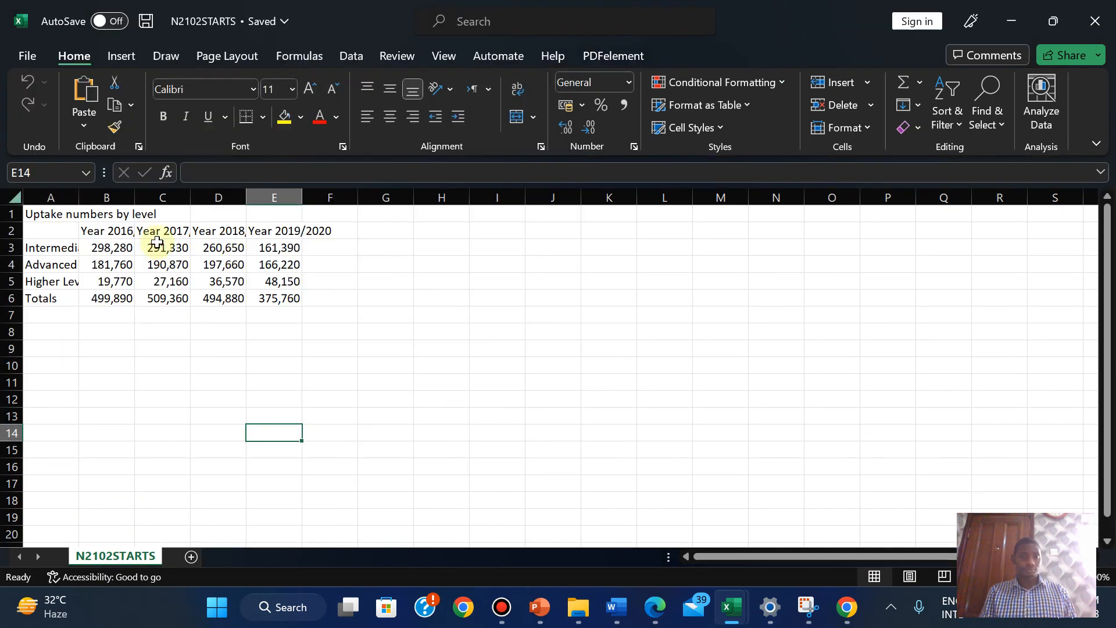
AutoFit columns A–E so level names and Year 2017/2018–2019/2020 headings show fully, then view question 11
double_click(134, 196)
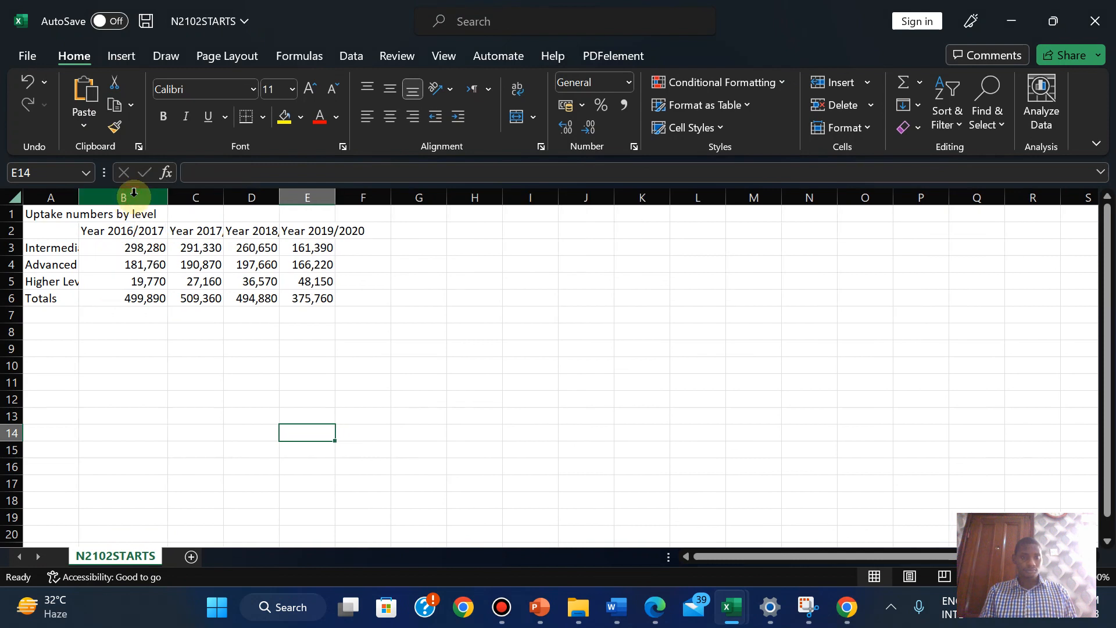
double_click(72, 197)
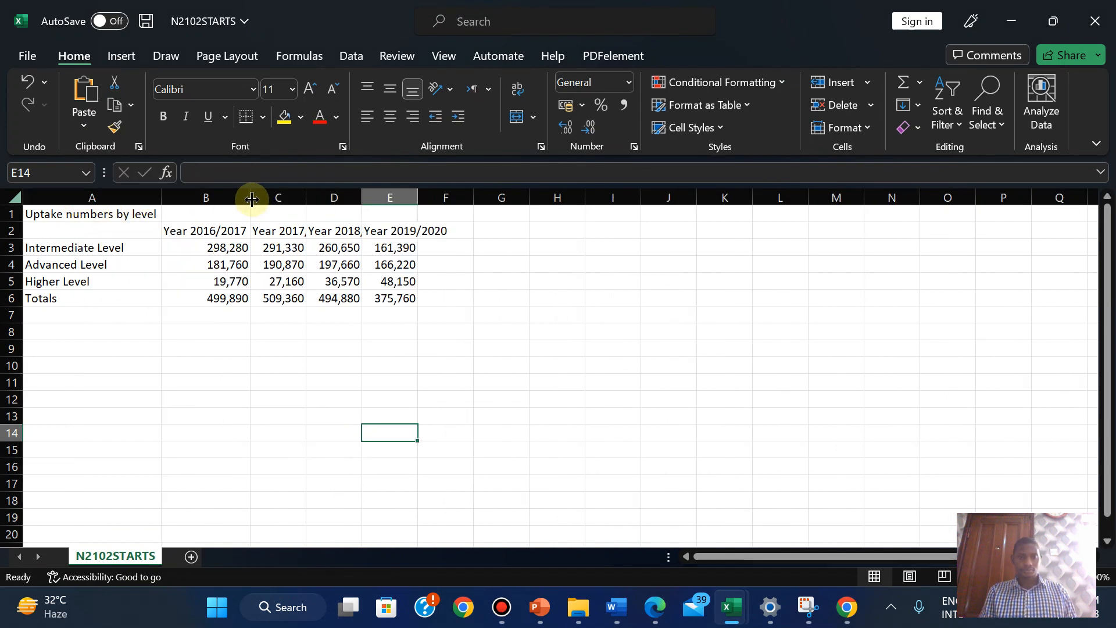
double_click(362, 194)
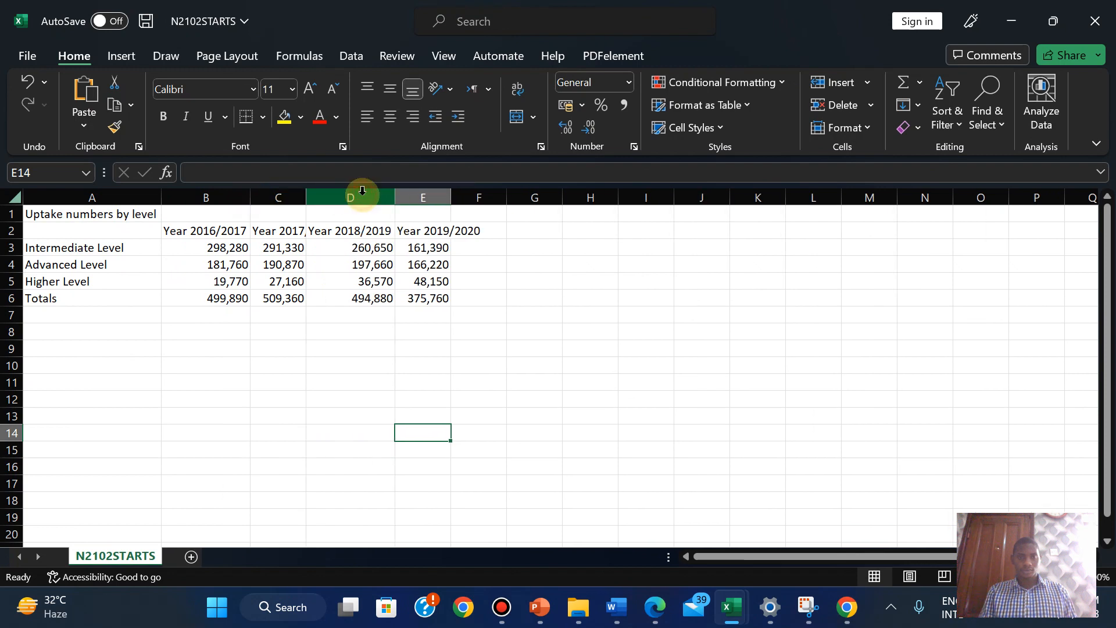
double_click(451, 194)
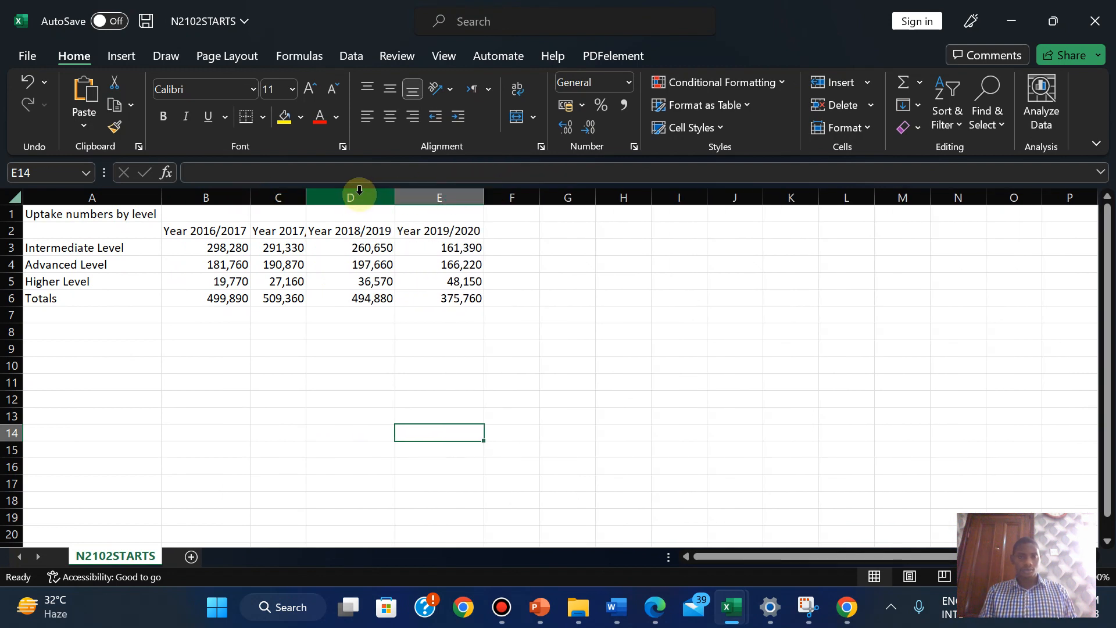
double_click(305, 192)
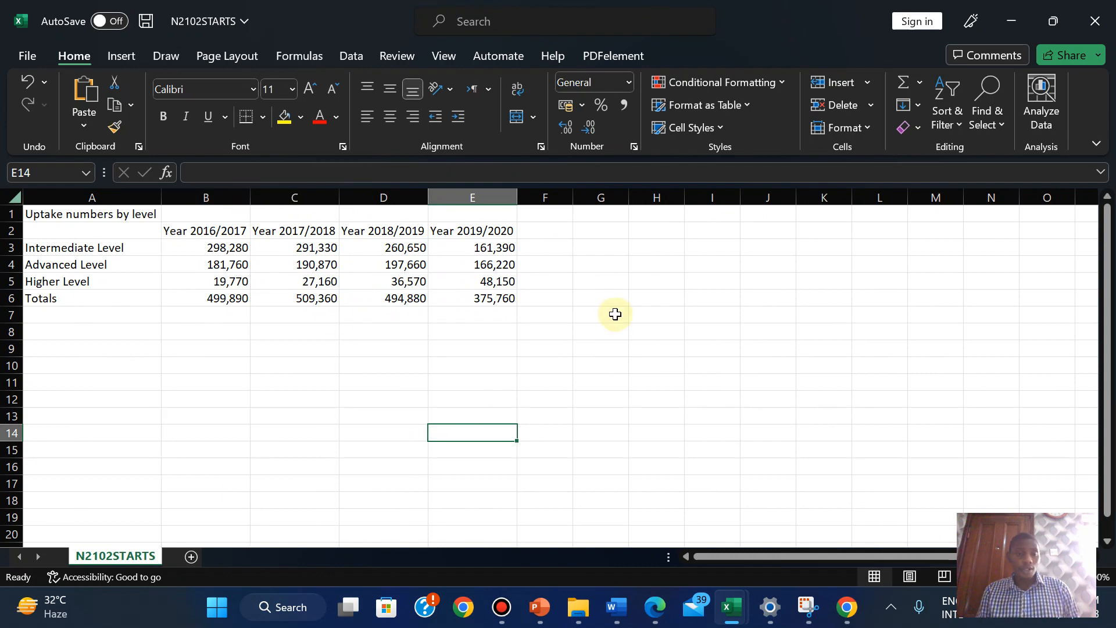
left_click(655, 607)
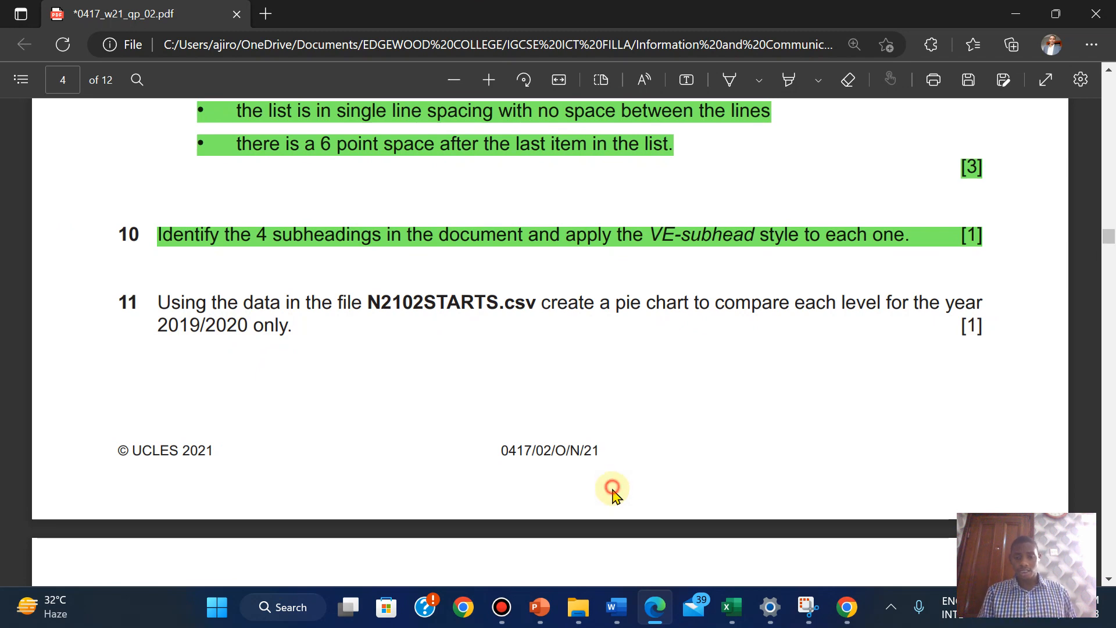
In N2102STARTS, select the level names A3:A5 together with the 2019/2020 figures E3:E5
left_click(740, 620)
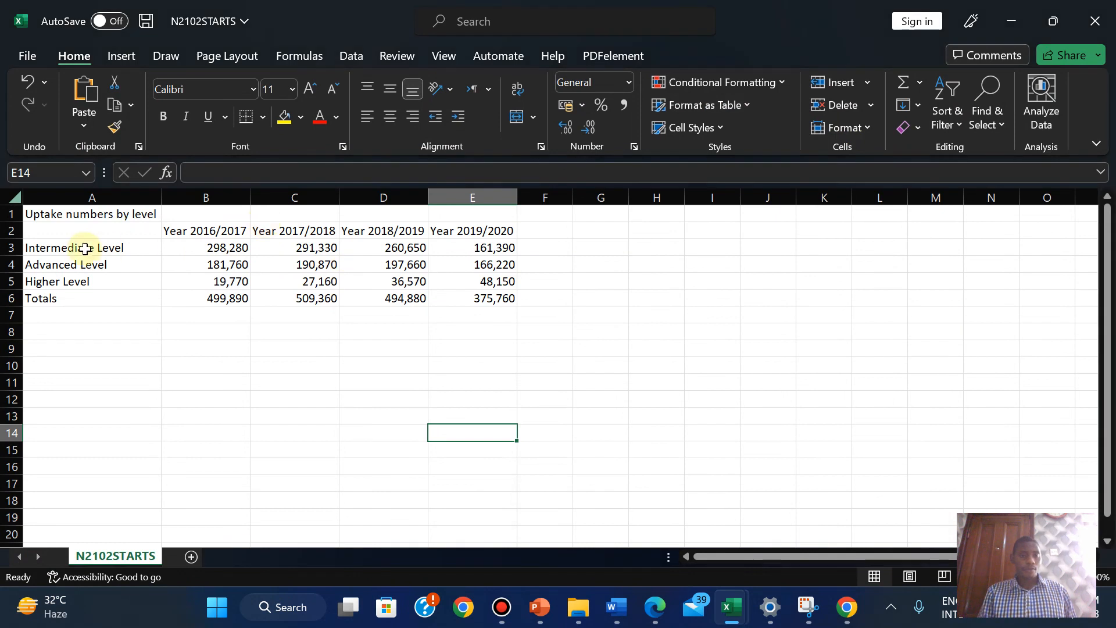
left_click_drag(79, 249, 77, 276)
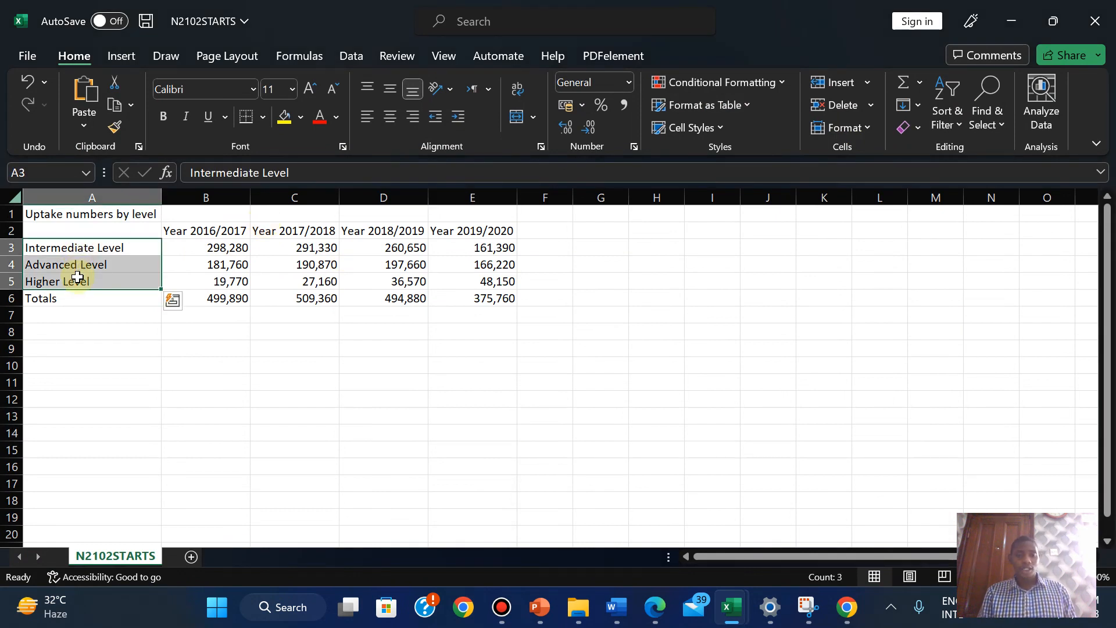
left_click(465, 245, "ctrl")
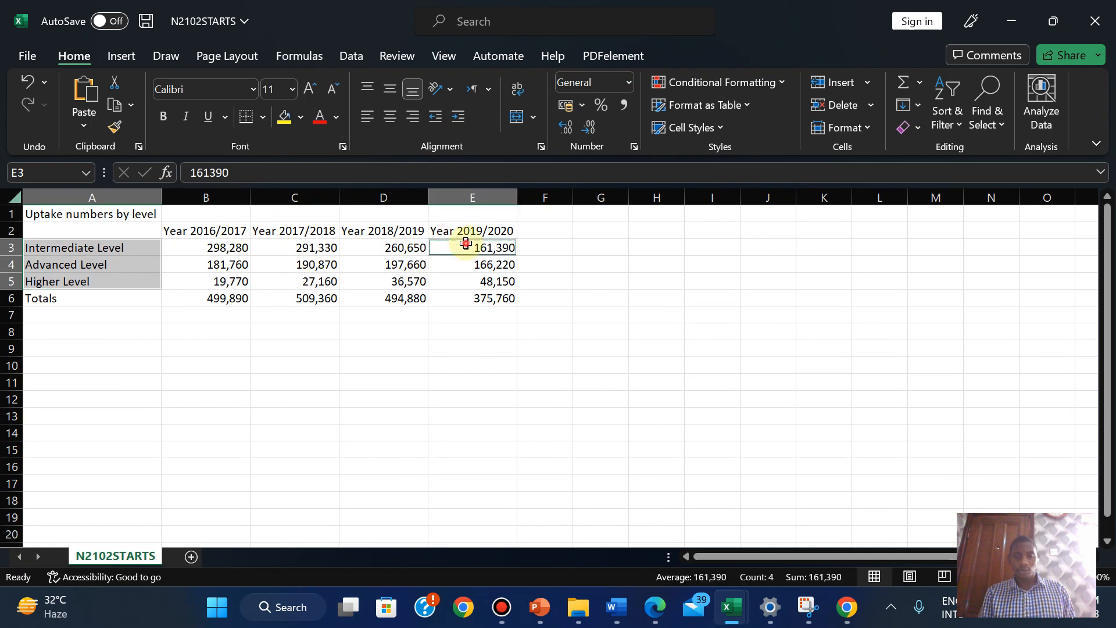
left_click_drag(465, 262, 468, 281)
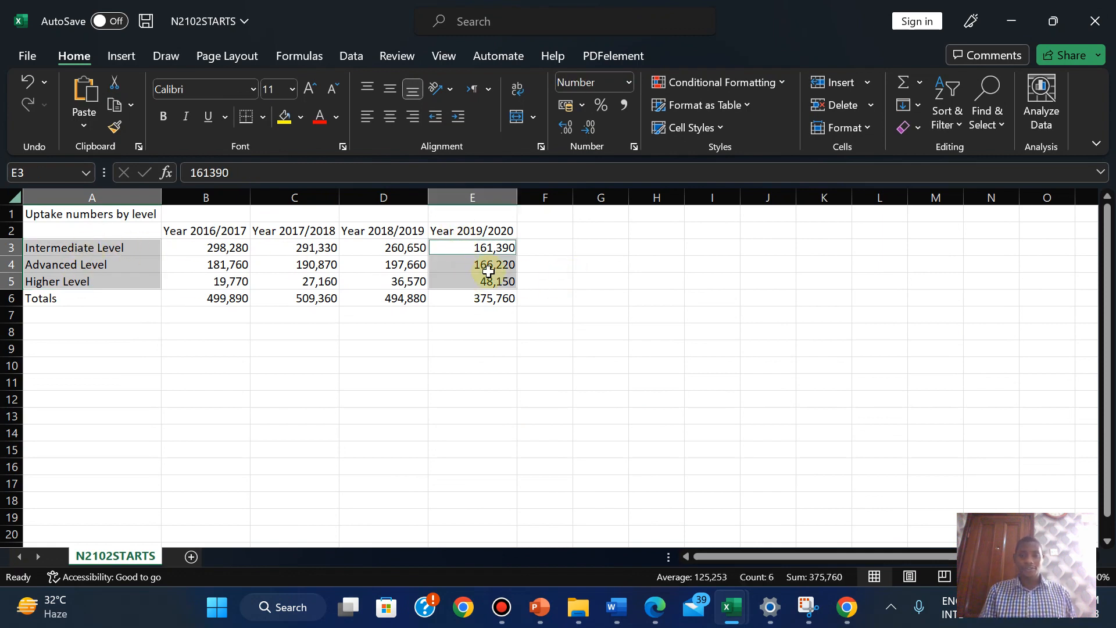
Insert a 2-D pie chart and move it to the right of the data table
left_click(120, 55)
left_click(402, 126)
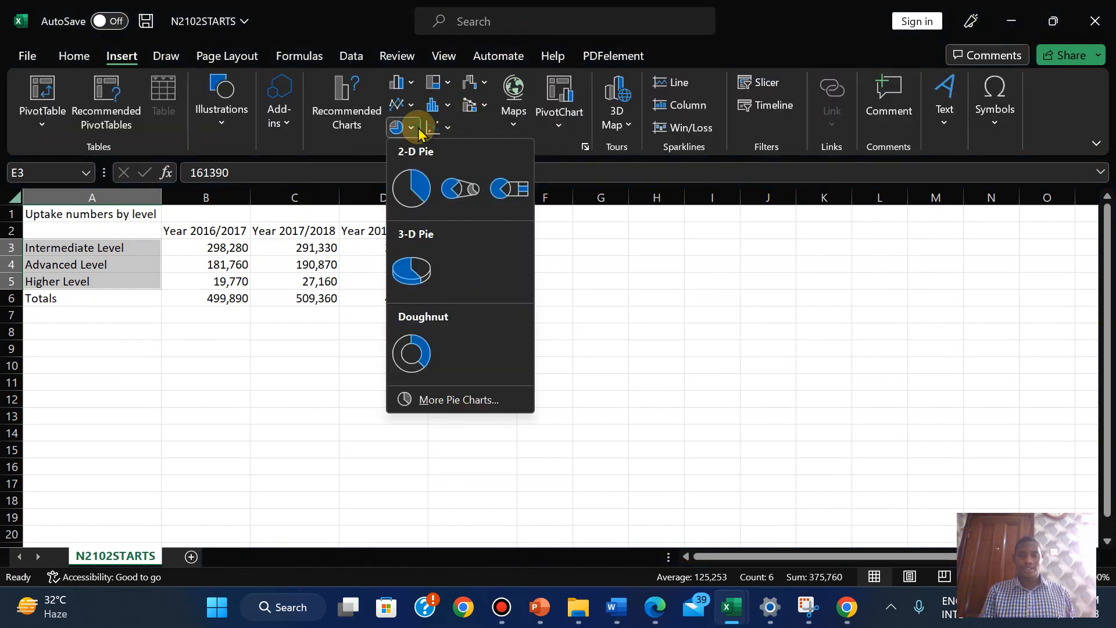
left_click(414, 187)
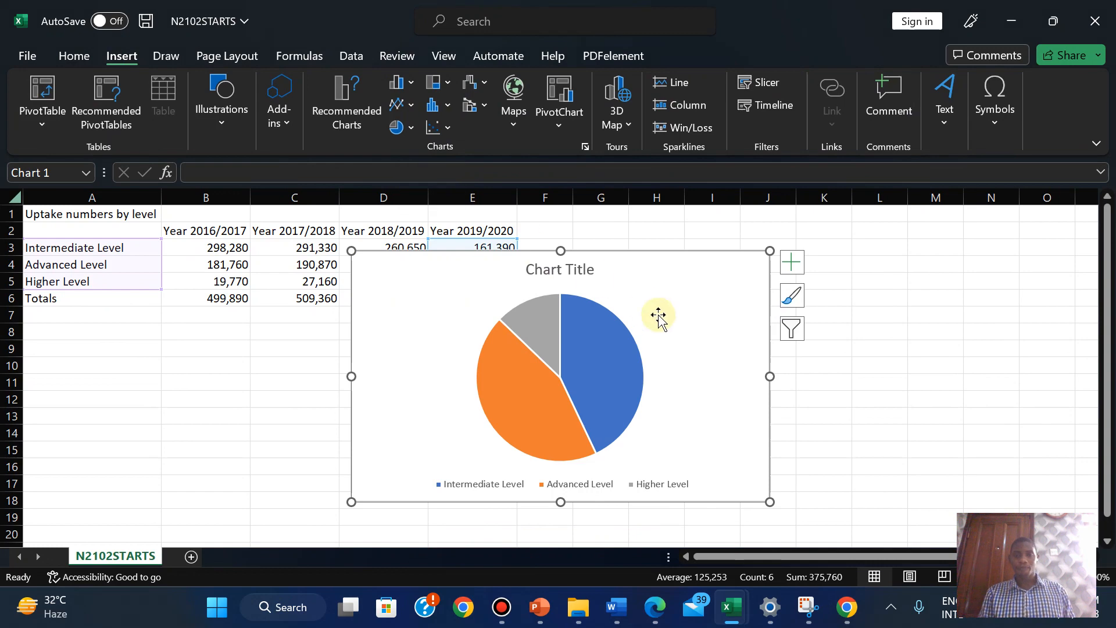
left_click_drag(675, 273, 862, 265)
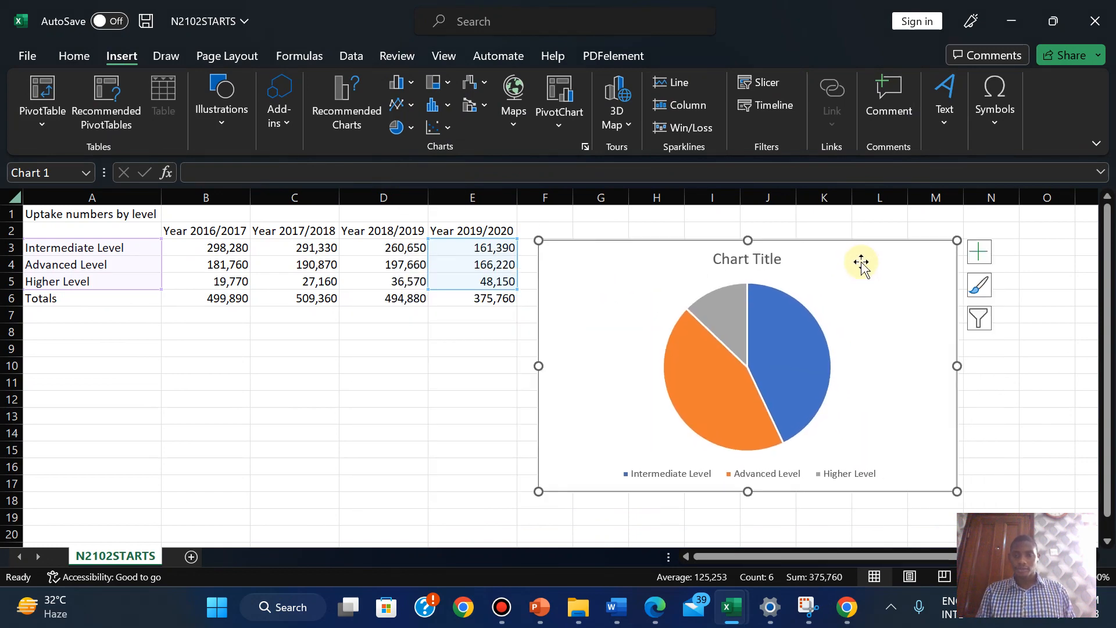
Highlight question 11 in green in the exam paper
left_click(656, 609)
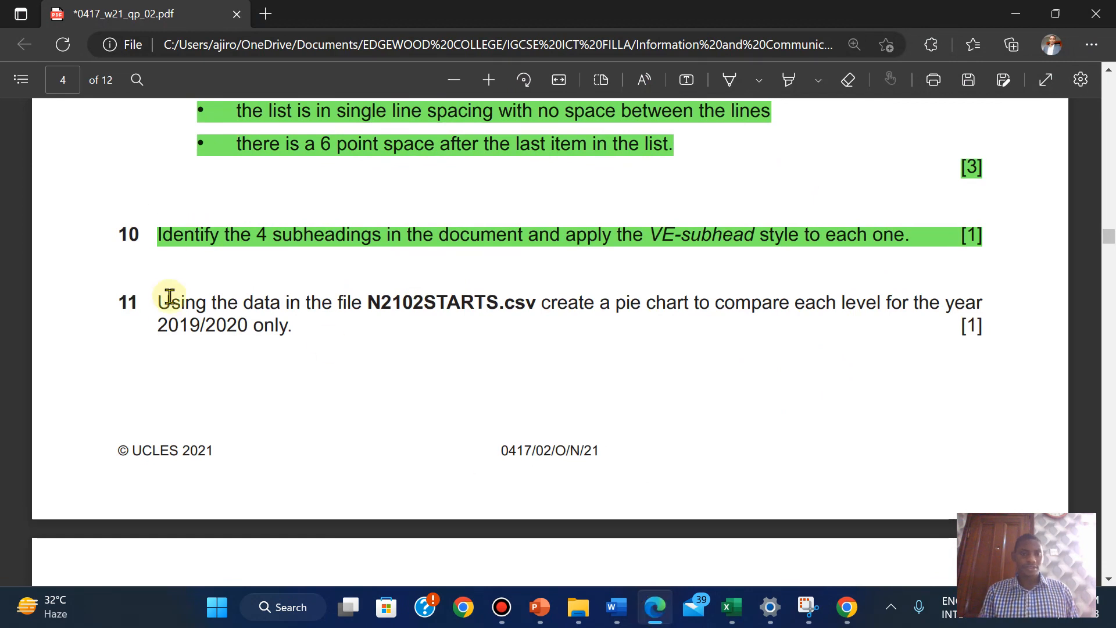
left_click_drag(157, 301, 979, 335)
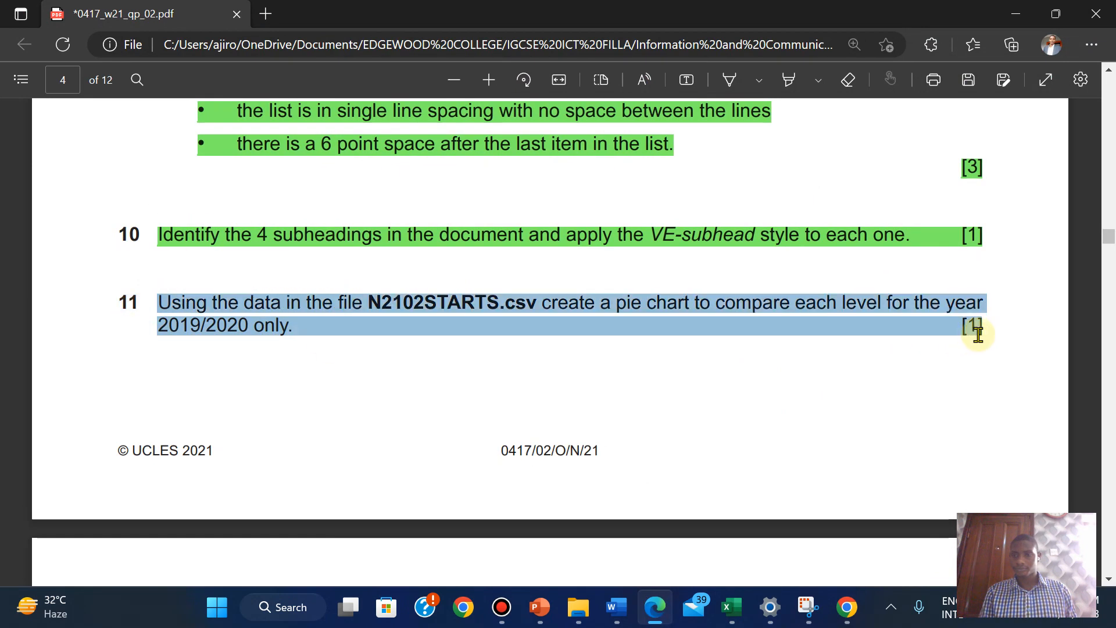
left_click(999, 252)
mouse_move(1018, 242)
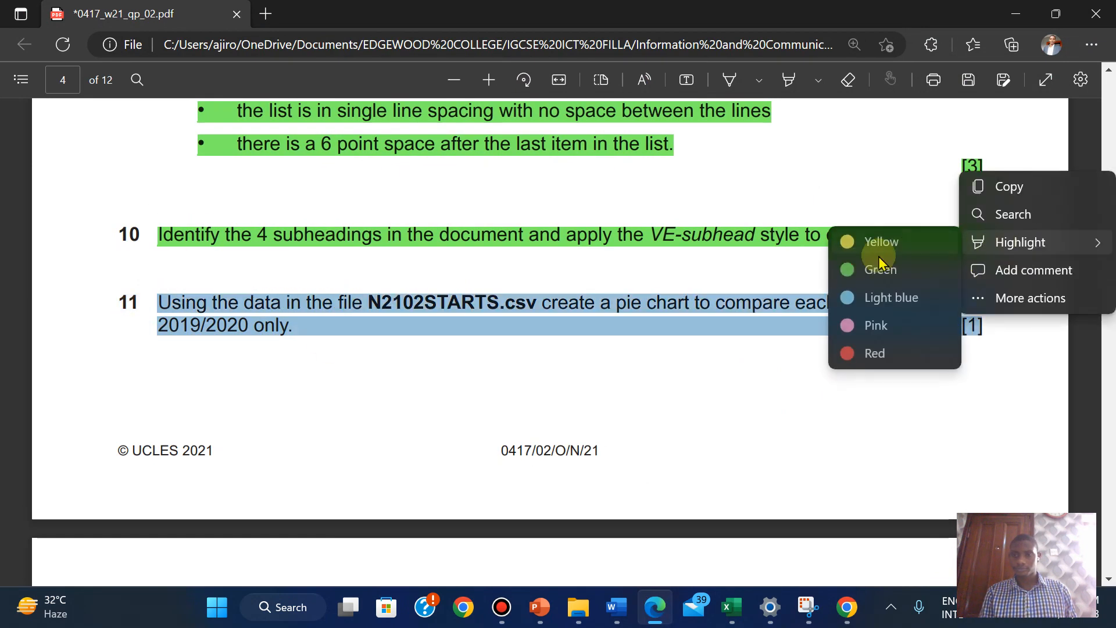
left_click(851, 280)
Copy the required chart title 'Apprenticeship Starts 2019/2020' and return to the N2102STARTS workbook
scroll(851, 282, "down", 7)
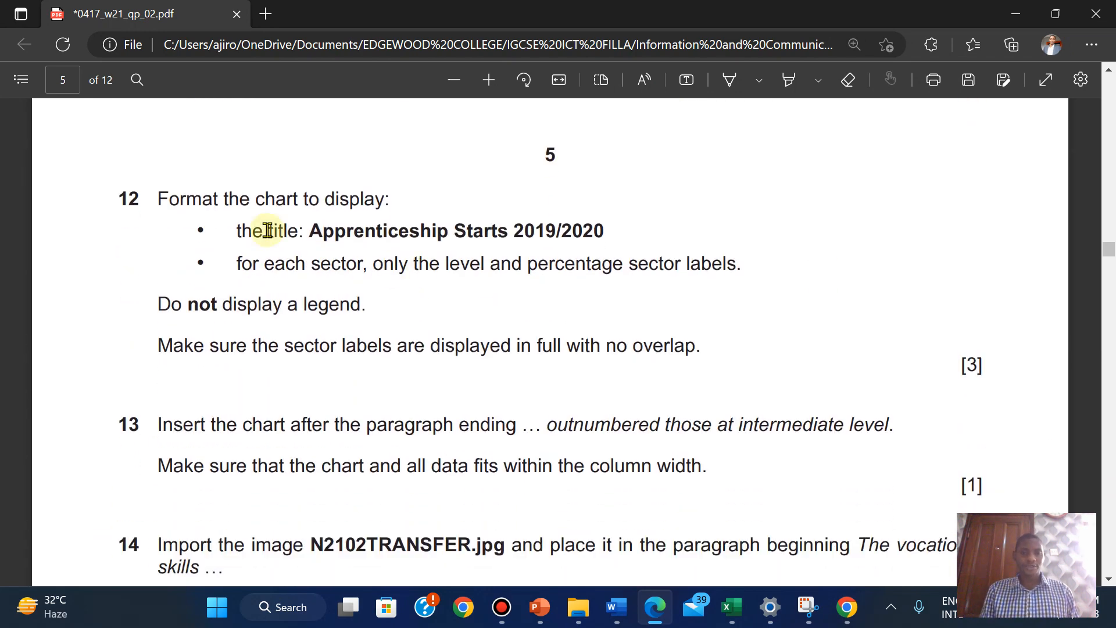
left_click_drag(317, 228, 608, 230)
left_click(661, 84)
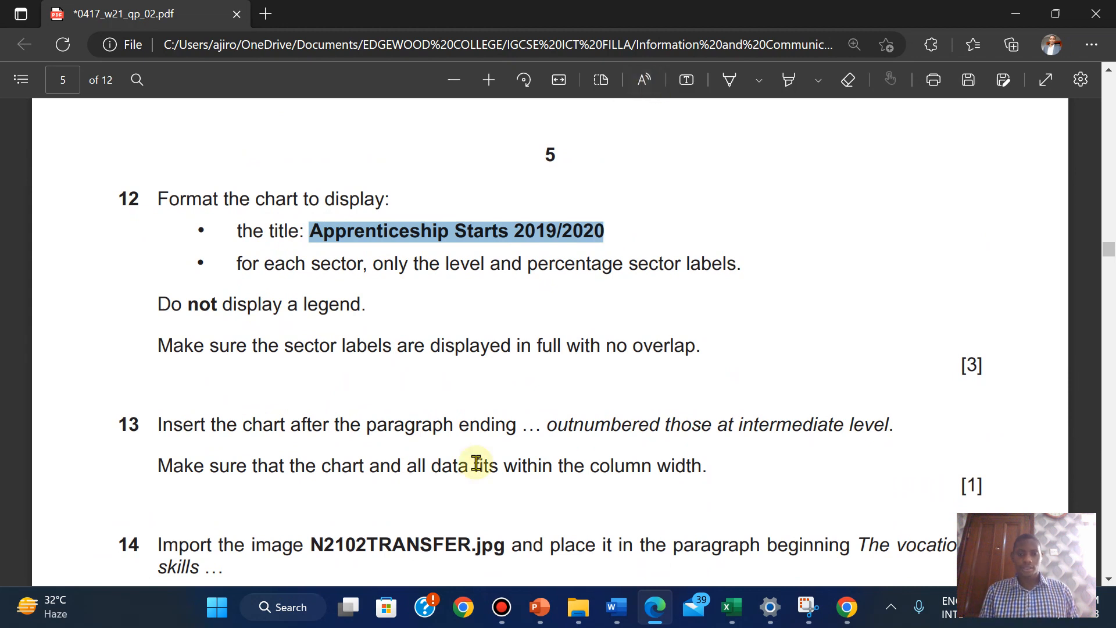
mouse_move(616, 607)
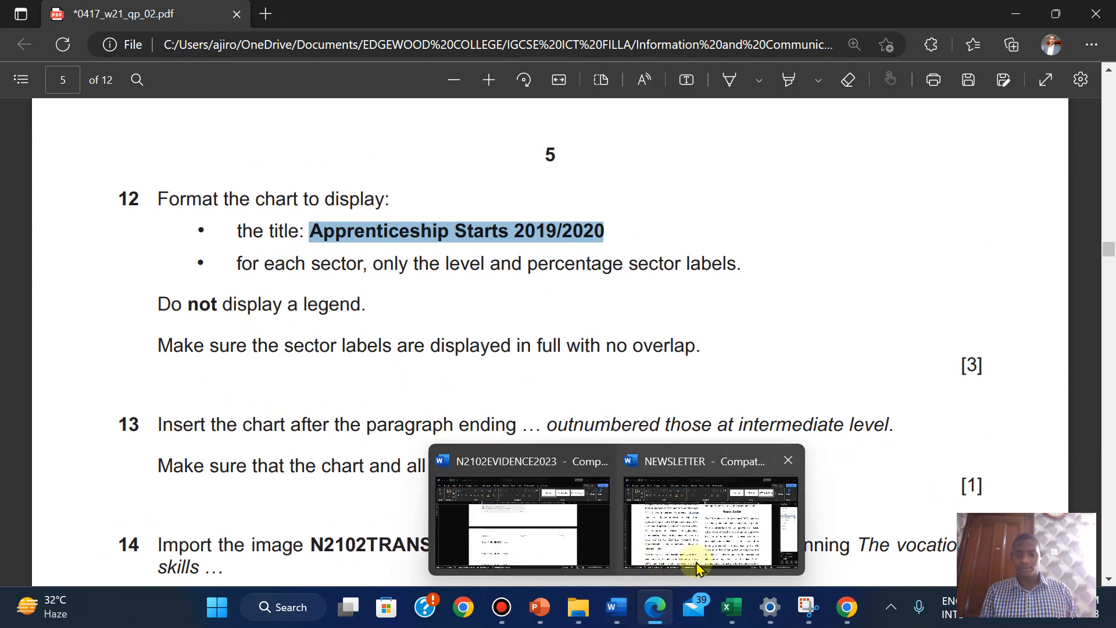
mouse_move(731, 605)
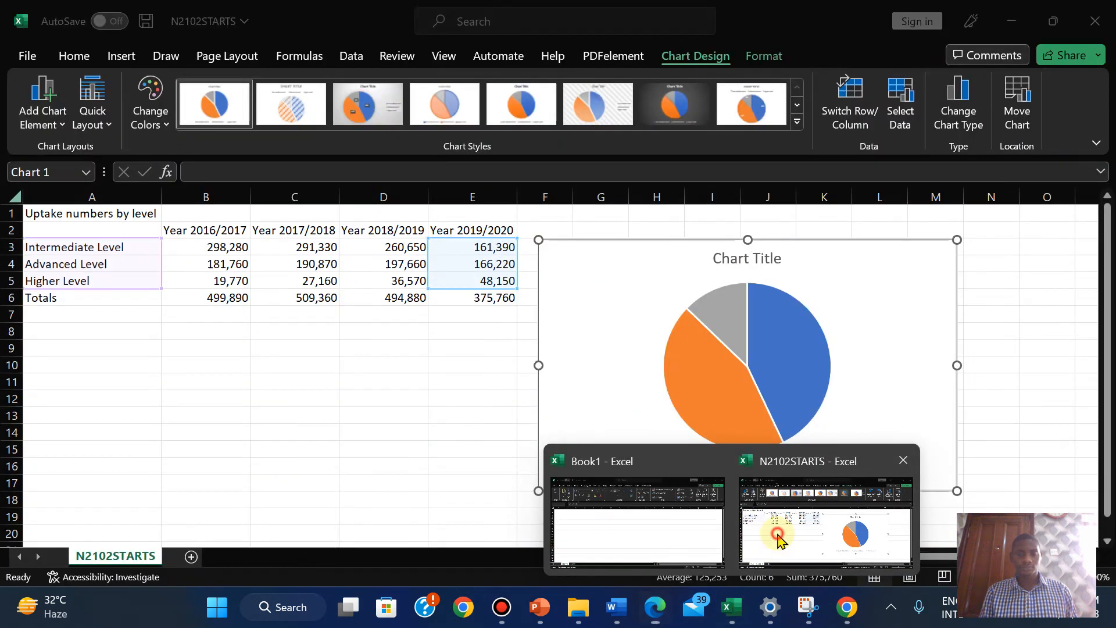
left_click(825, 523)
Replace the placeholder Chart Title with the pasted 'Apprenticeship Starts 2019/2020'
left_click(739, 260)
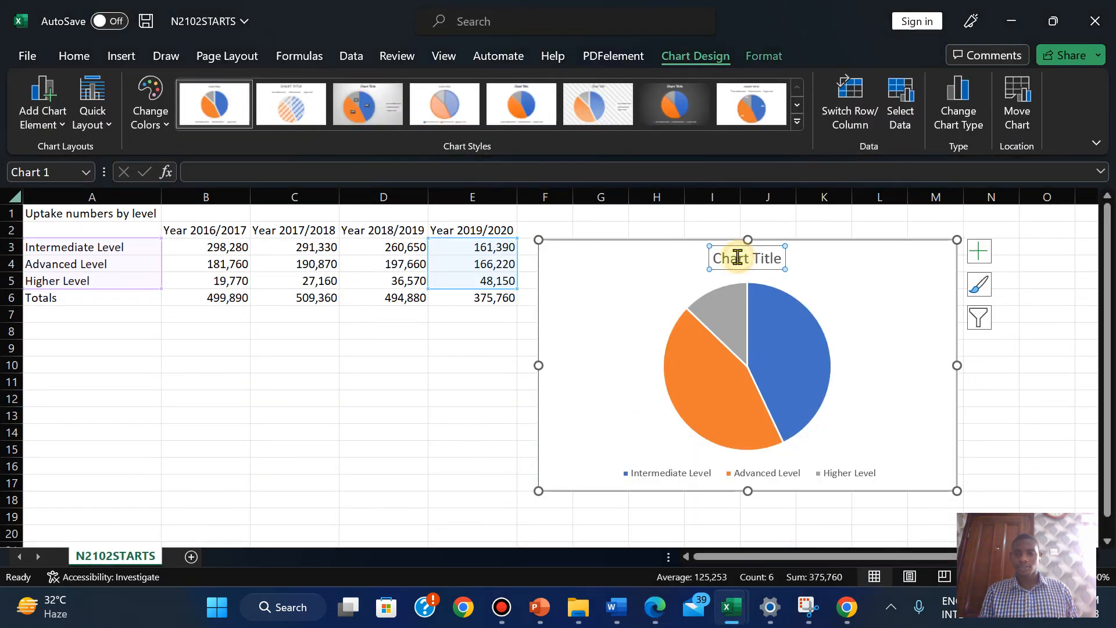
double_click(738, 262)
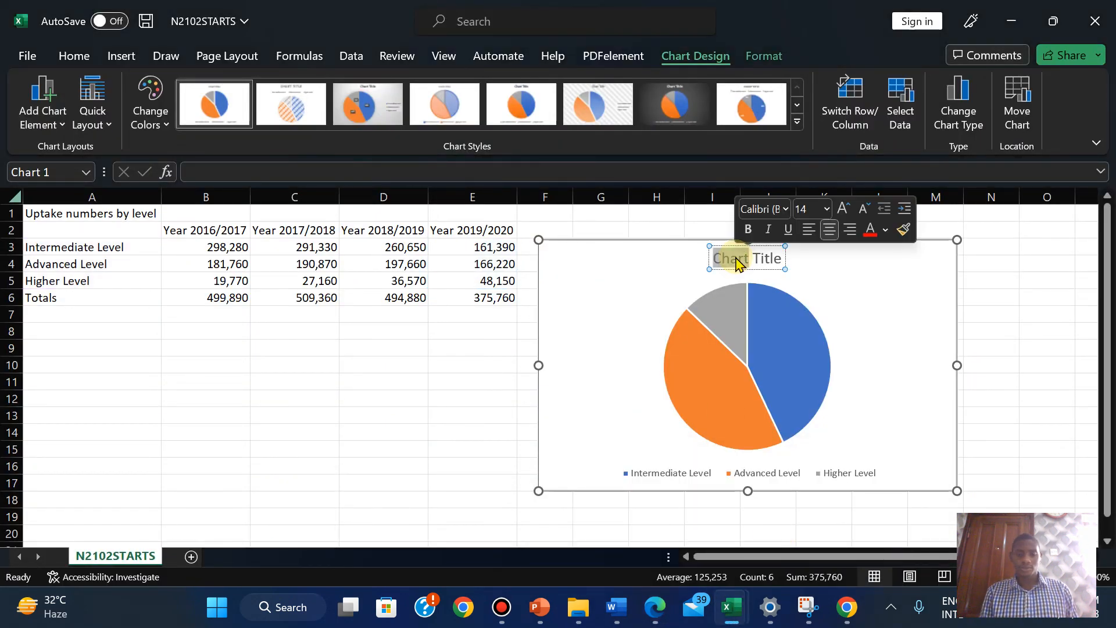
key("ctrl+a")
key("ctrl+v")
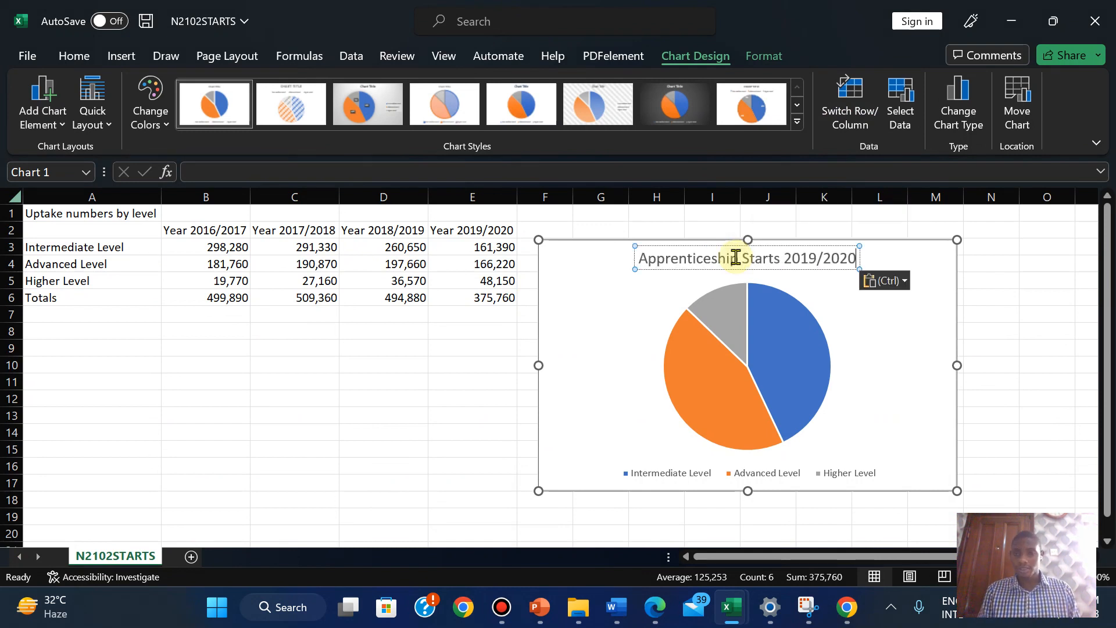
left_click(843, 324)
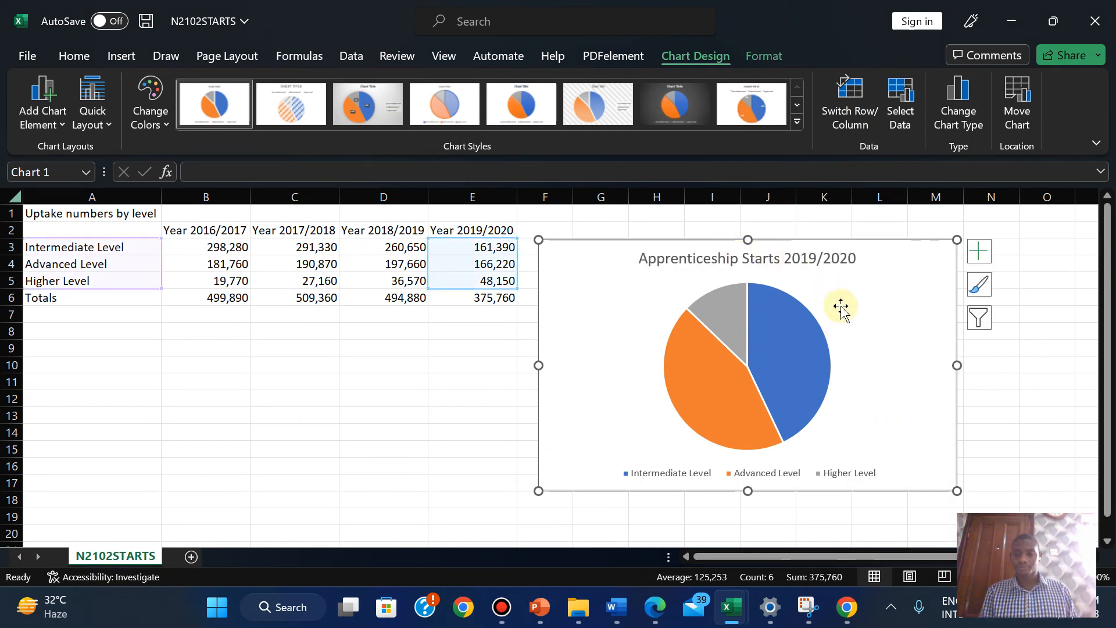
left_click(661, 611)
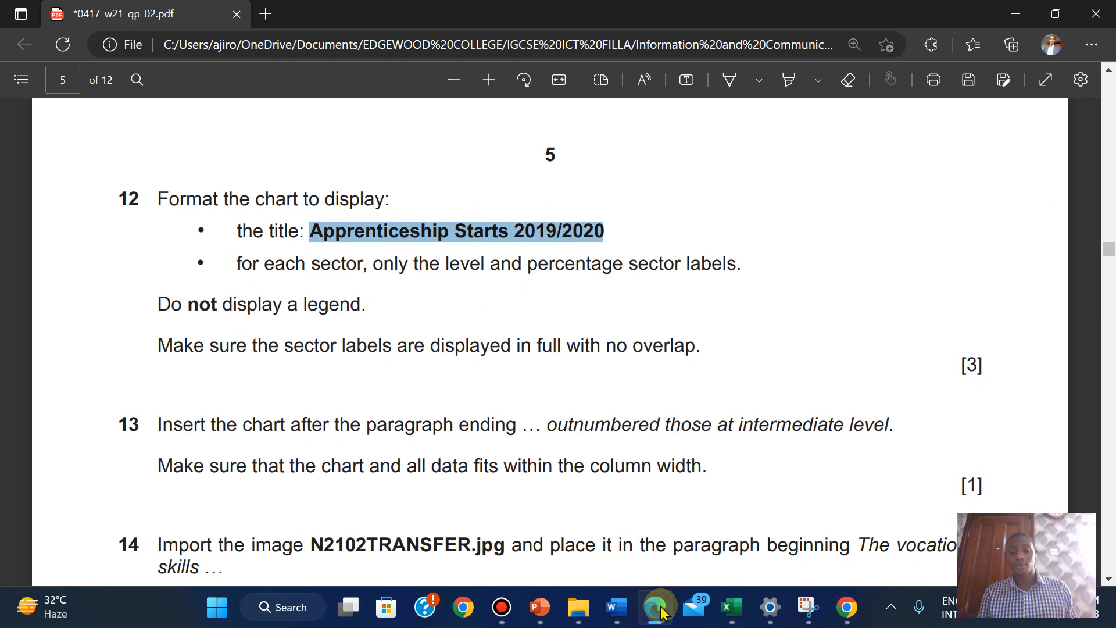
Add pie data labels showing each sector's value and percentage, with leader lines turned off
left_click(659, 608)
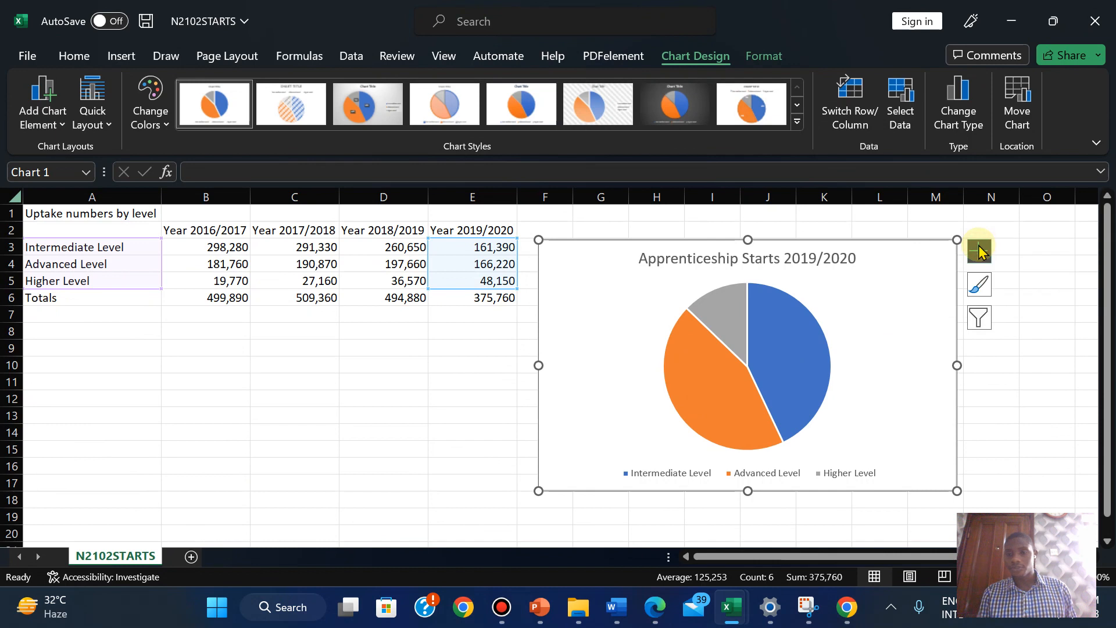
left_click(806, 345)
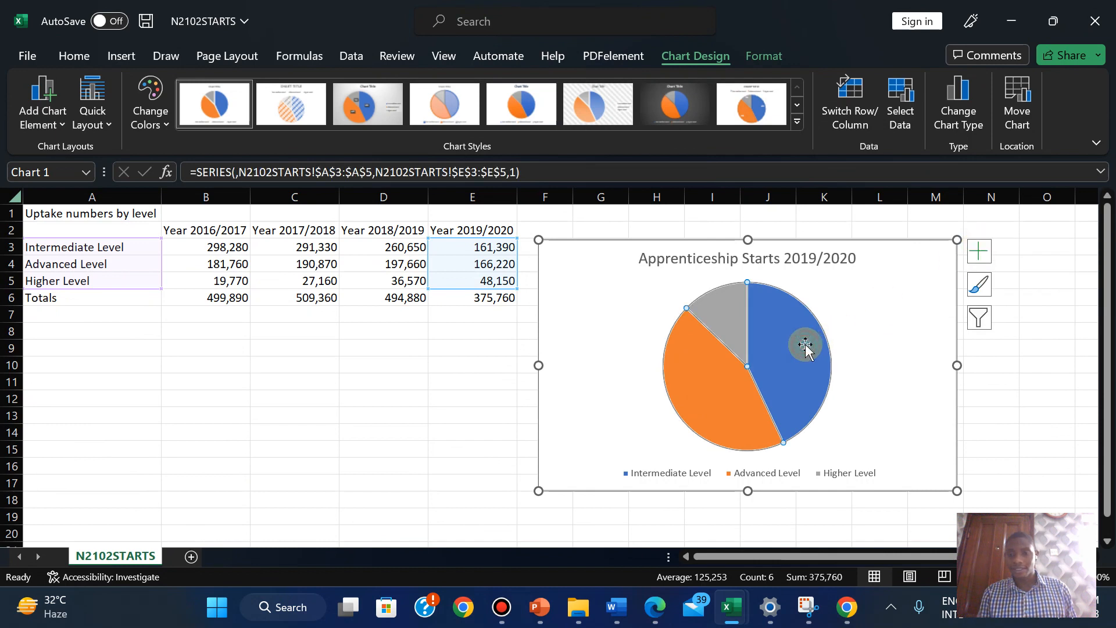
left_click(980, 252)
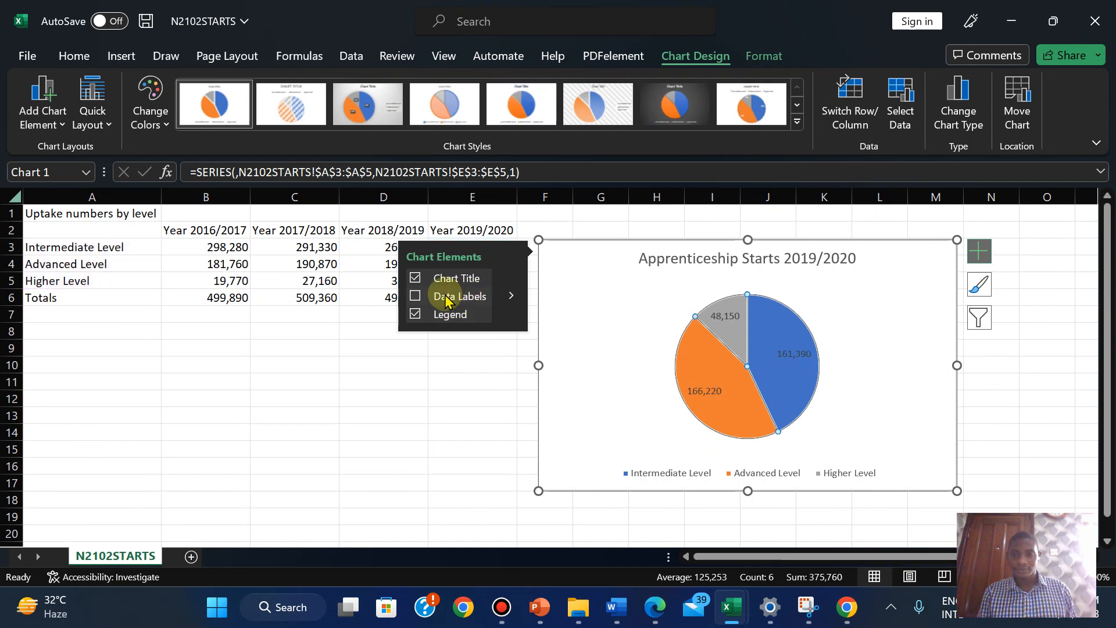
mouse_move(516, 298)
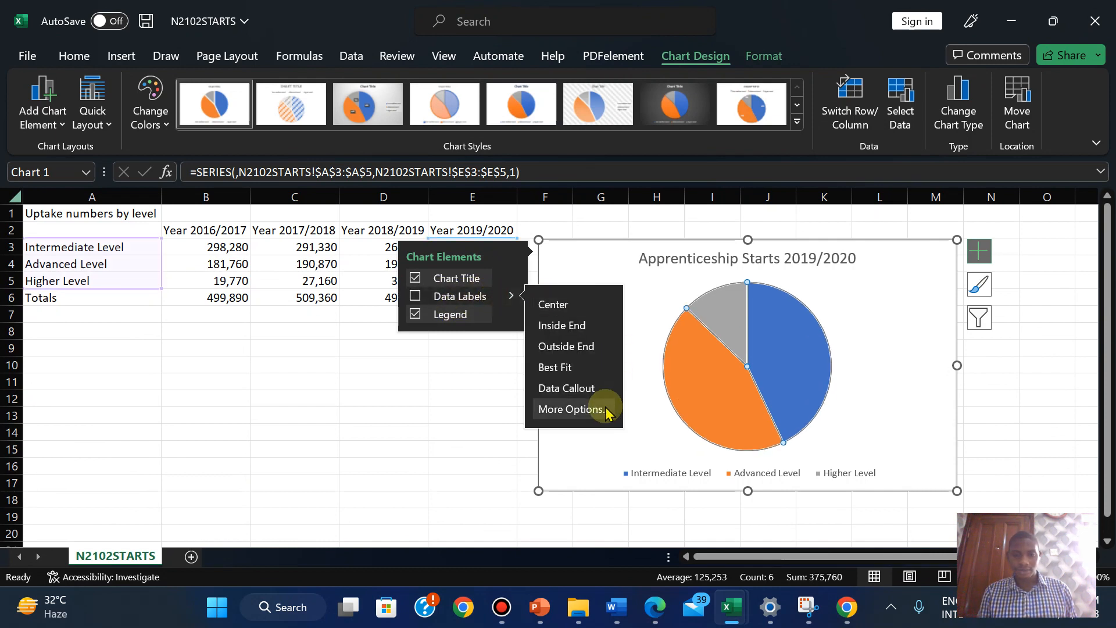
left_click(664, 622)
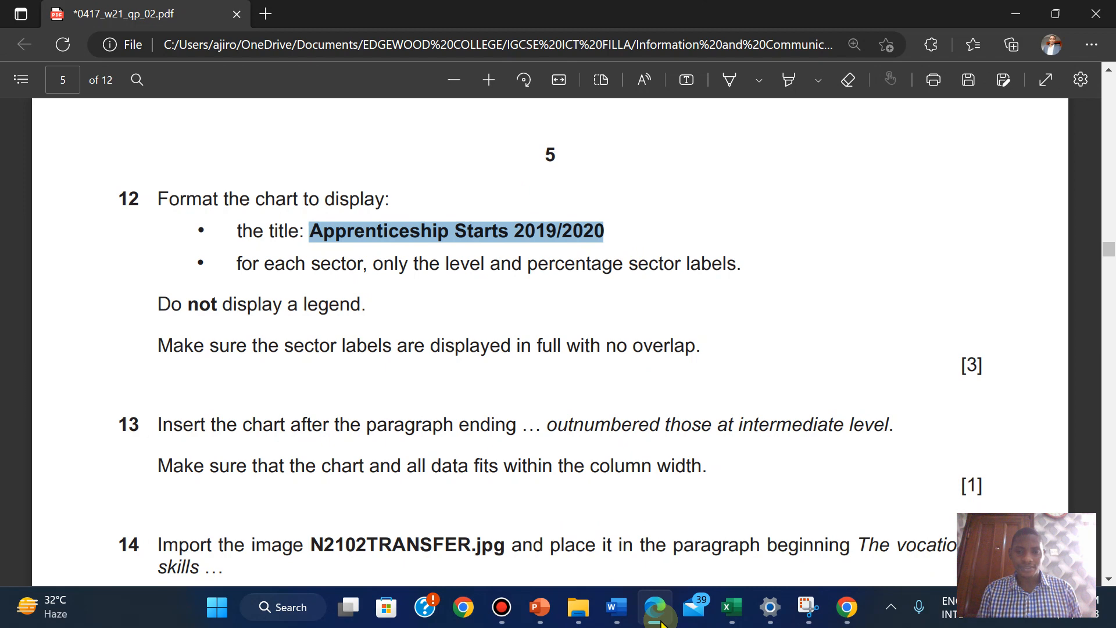
left_click(662, 624)
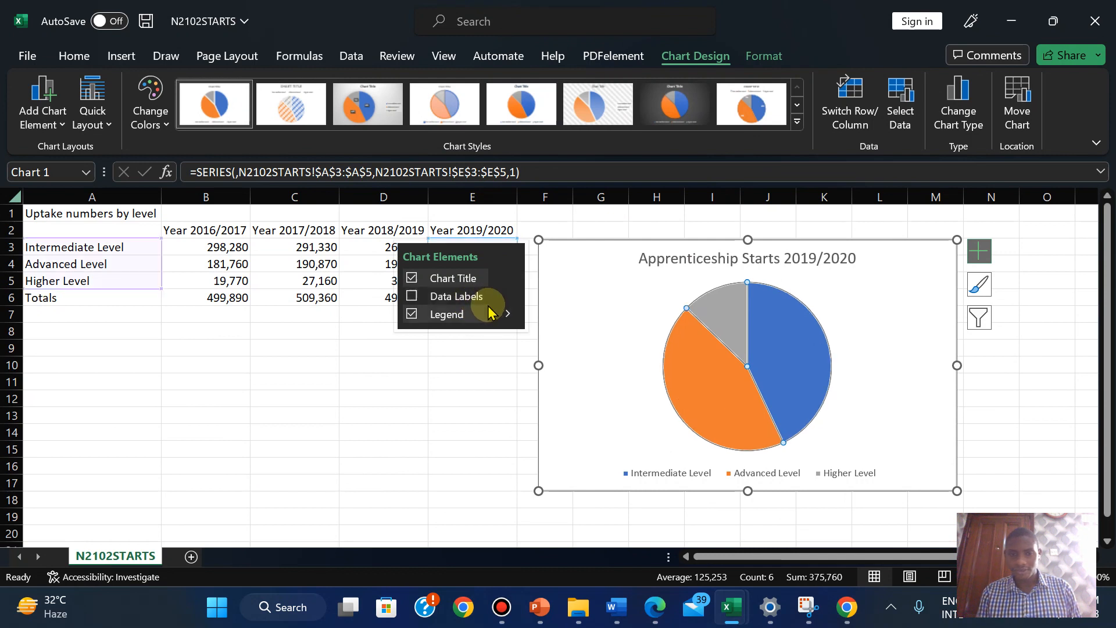
left_click(507, 296)
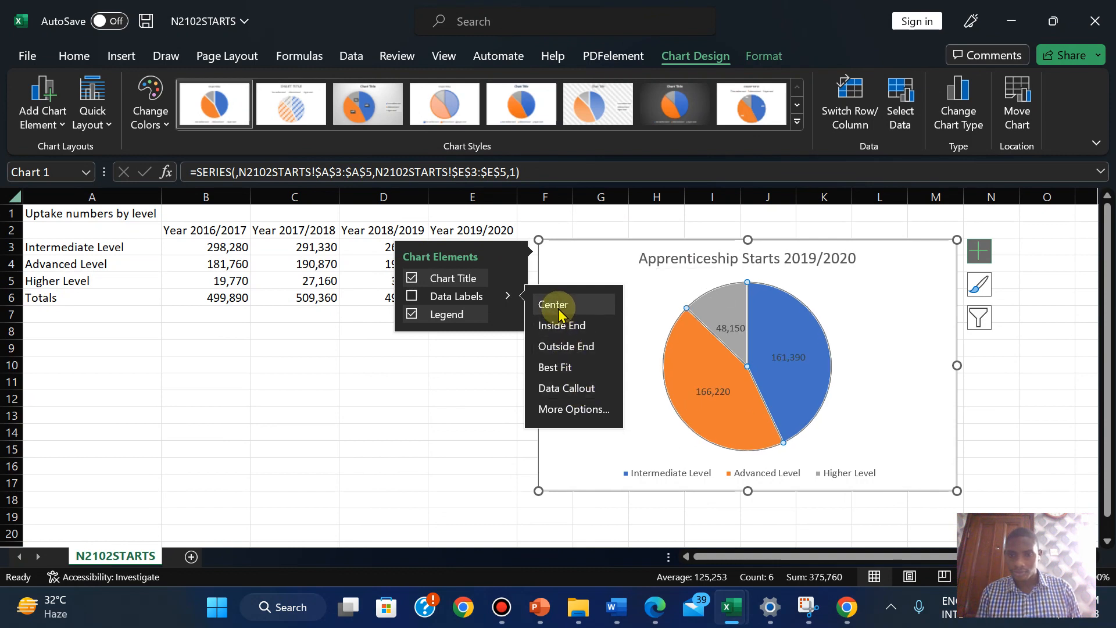
left_click(573, 409)
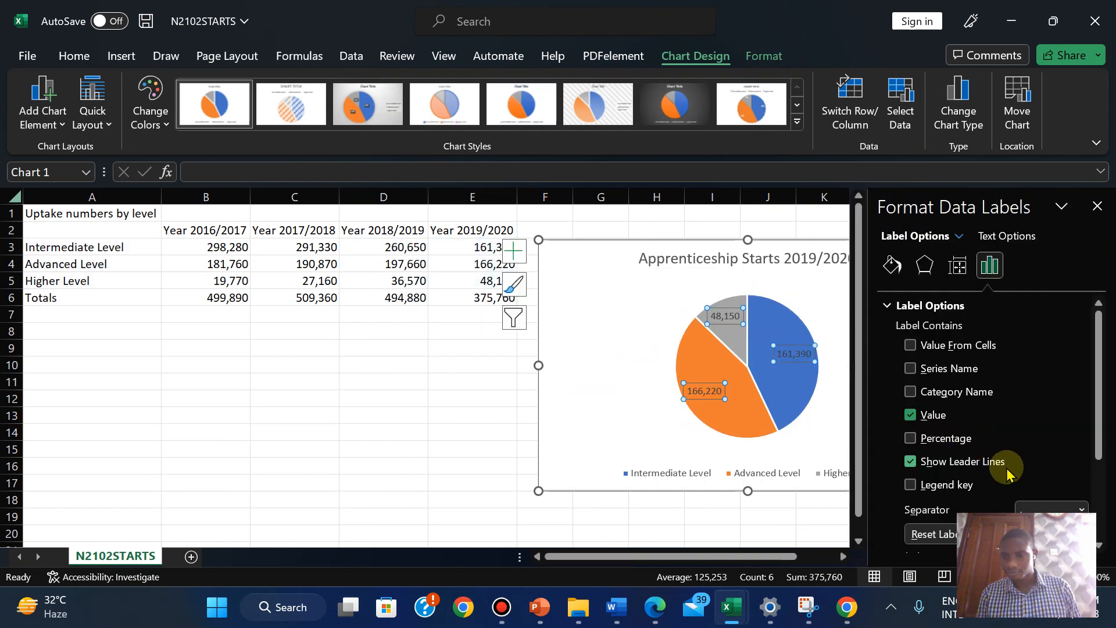
left_click(910, 439)
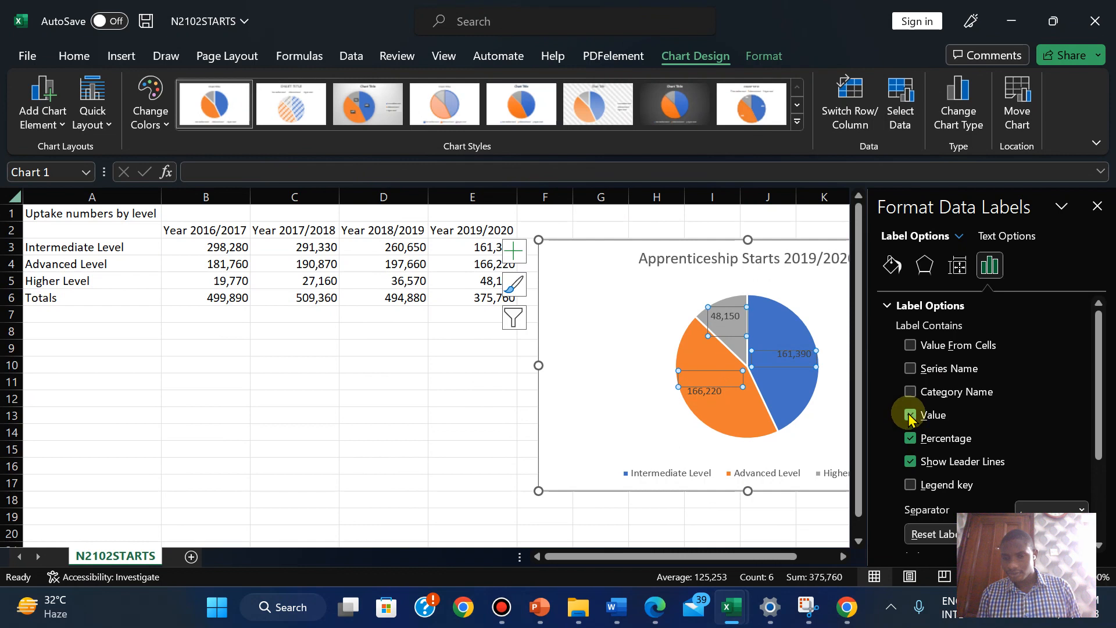
left_click(911, 464)
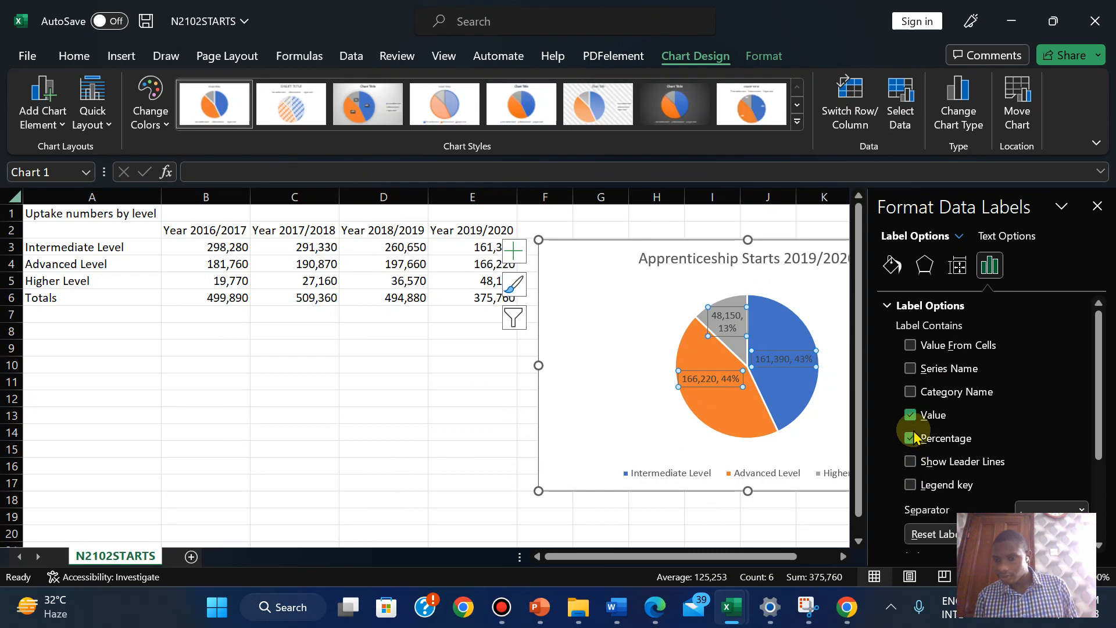
left_click(654, 606)
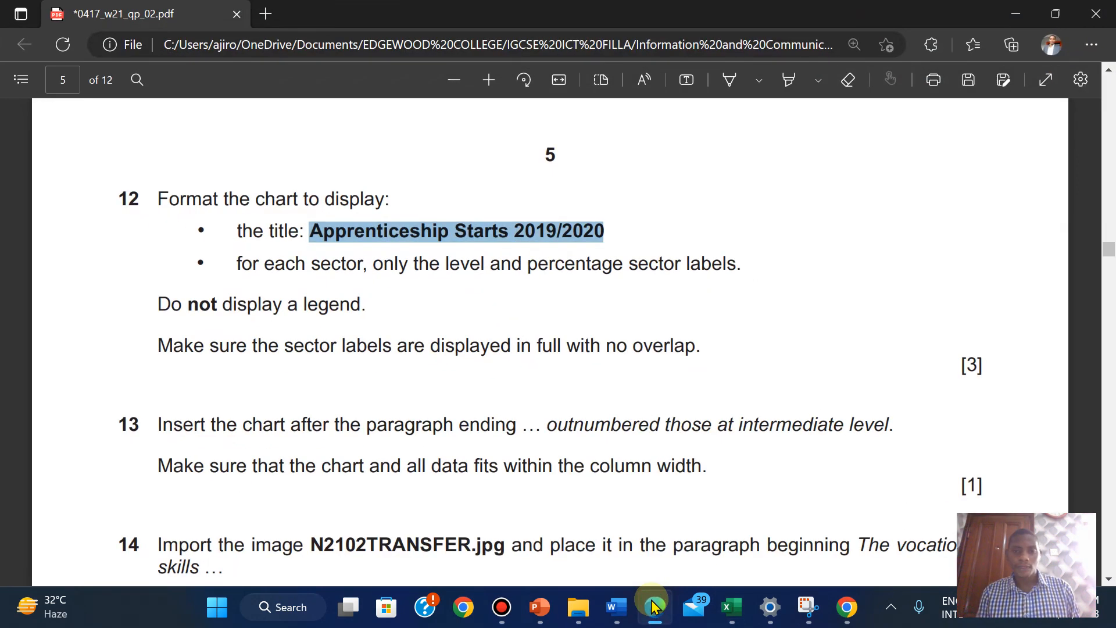
left_click(654, 606)
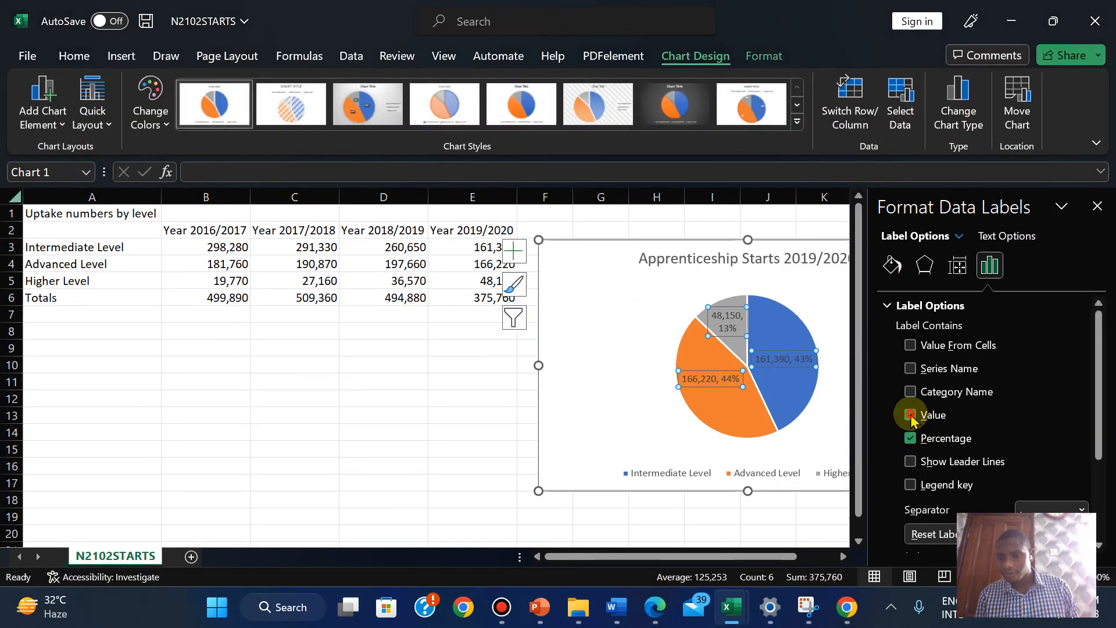
Make the sector labels show level names instead of values and percentages, then close the pane
left_click(910, 415)
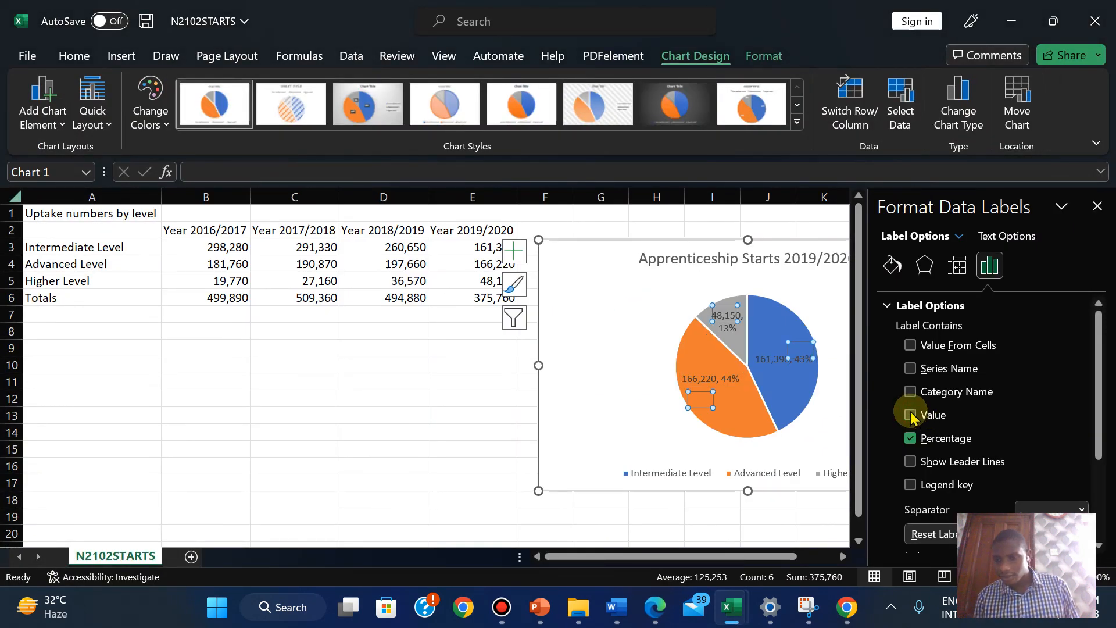
left_click(911, 392)
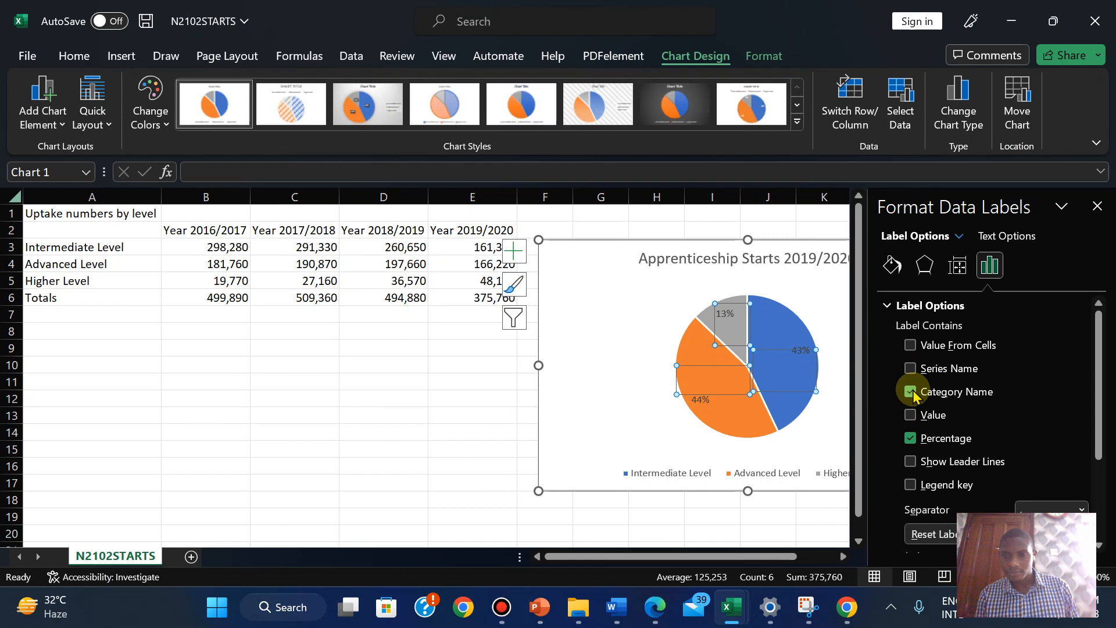
left_click(912, 392)
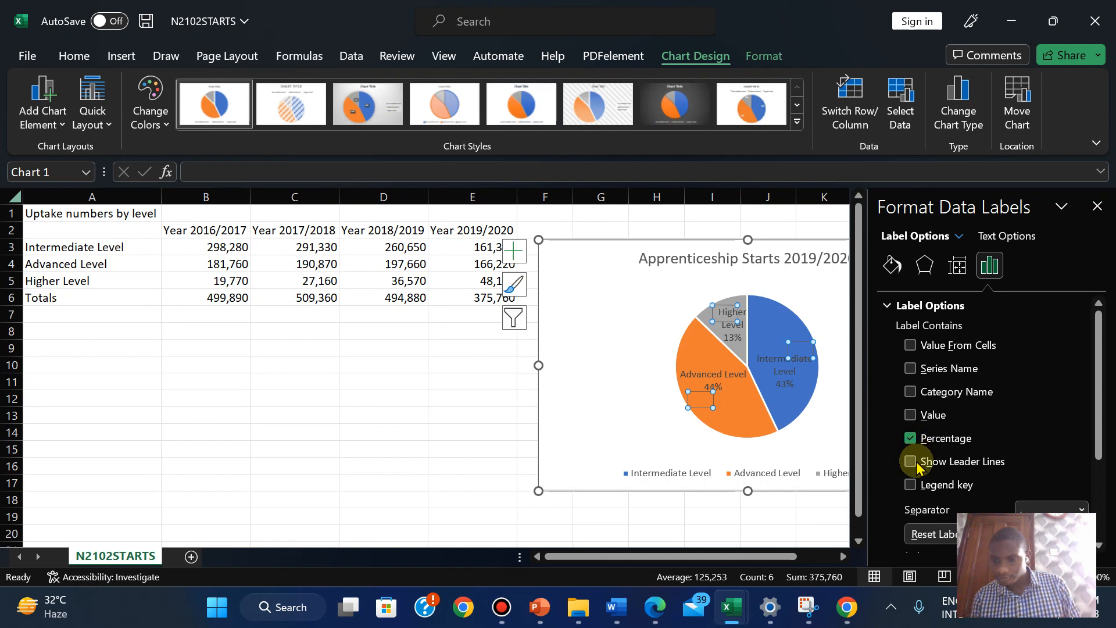
left_click(910, 392)
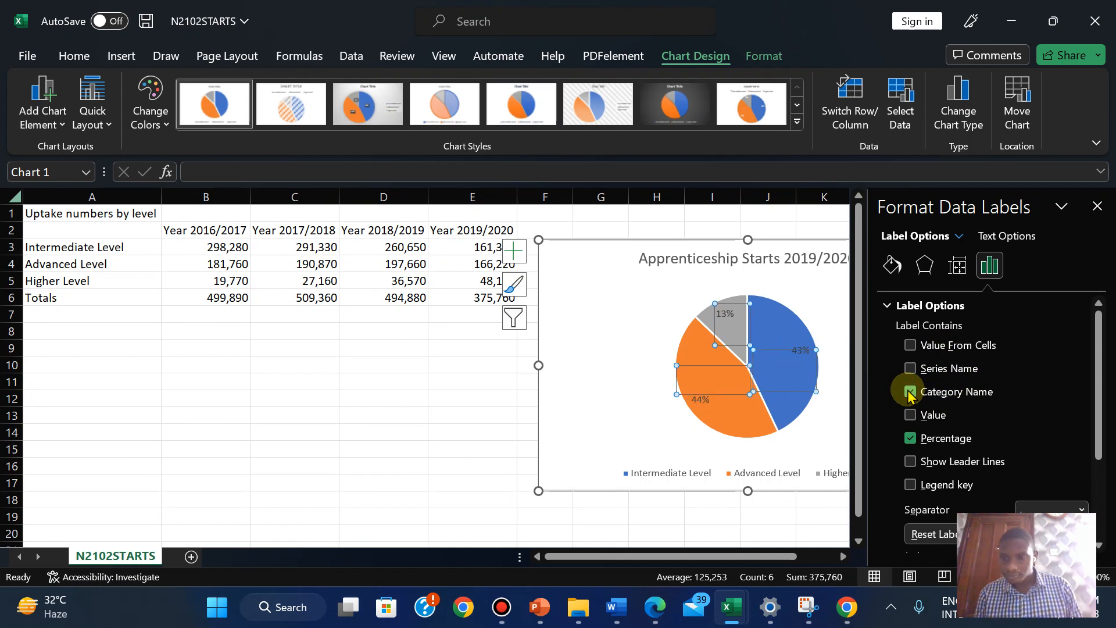
left_click(911, 439)
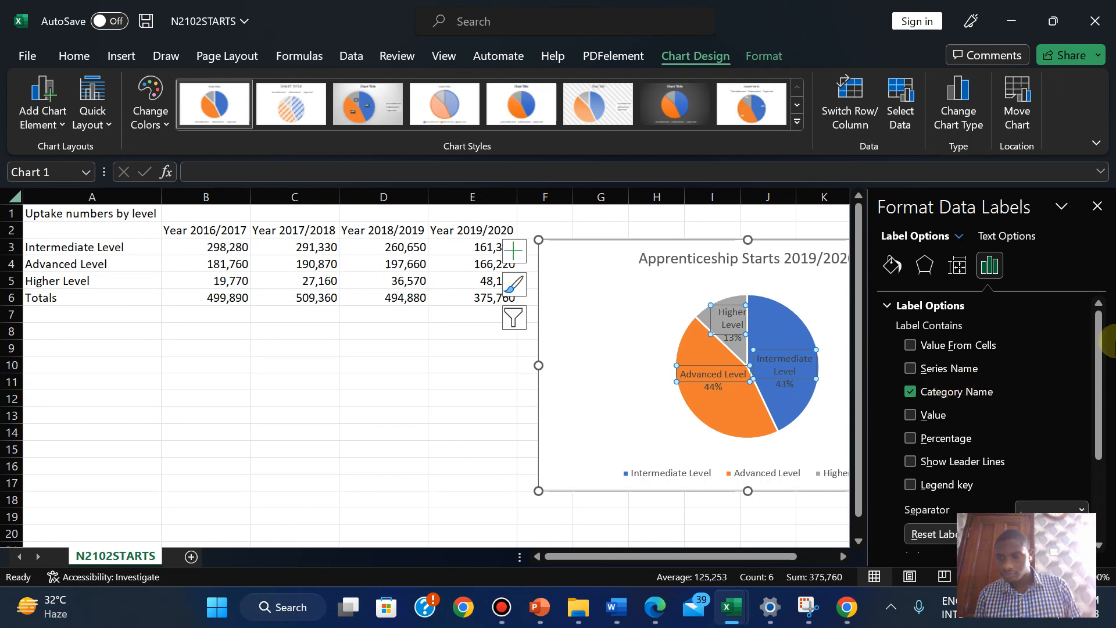
left_click_drag(1105, 374, 1093, 320)
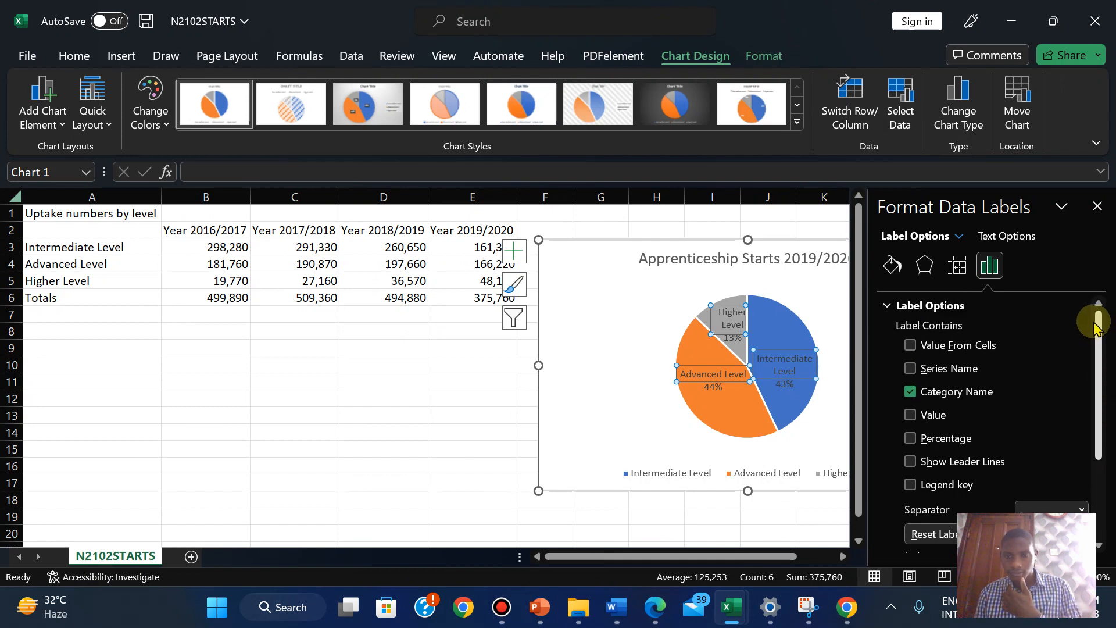
left_click(1098, 206)
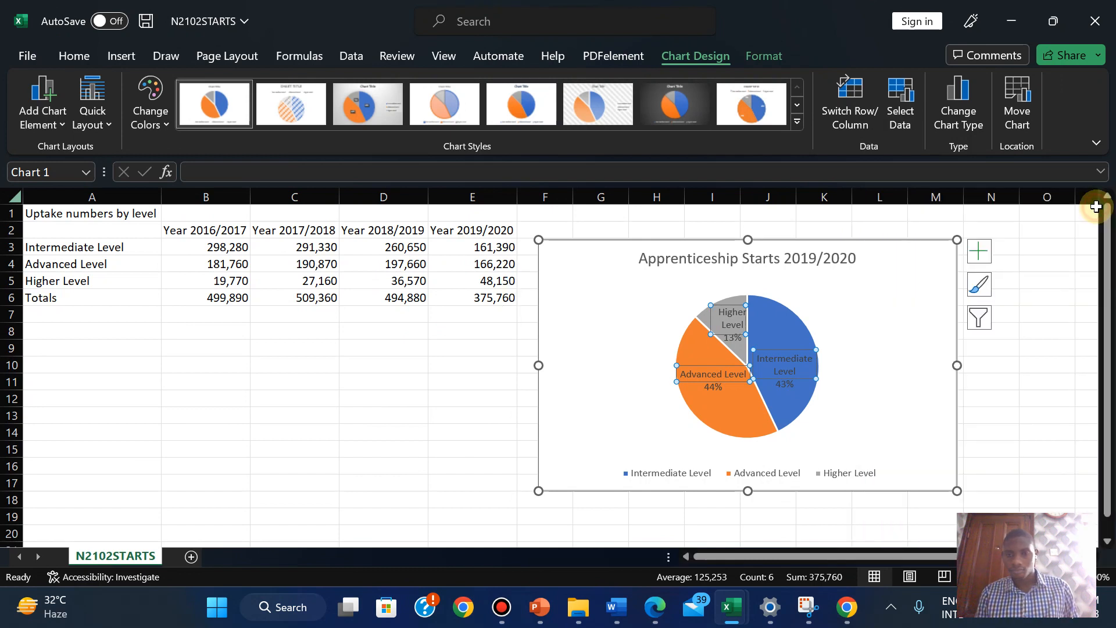
Place the data labels at Outside End and add percentages back beside the level names
left_click(850, 400)
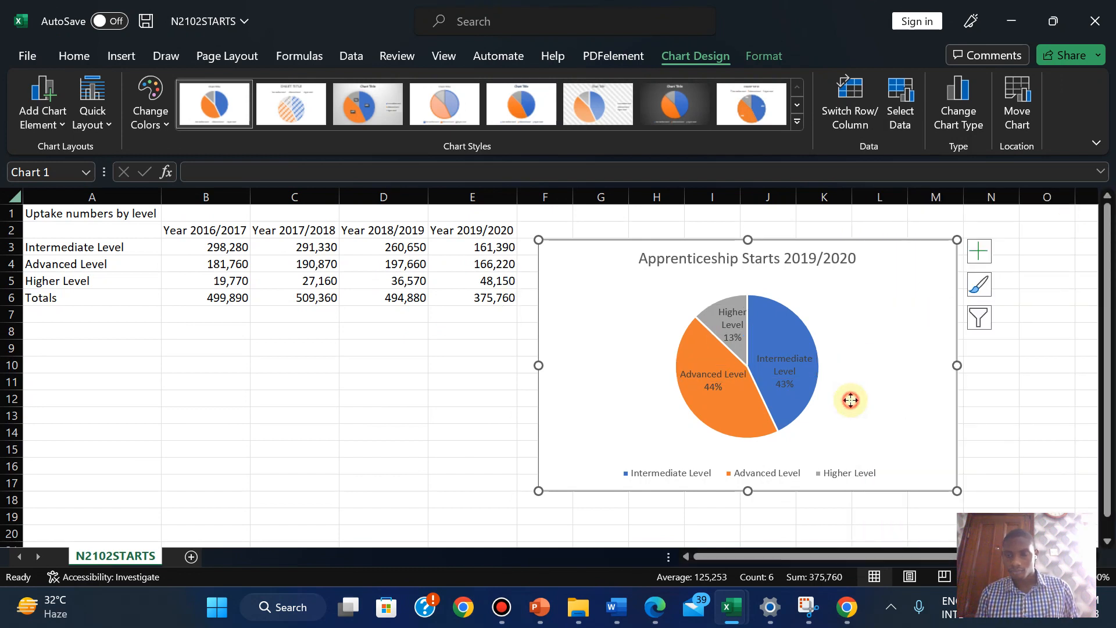
left_click(793, 373)
left_click(982, 252)
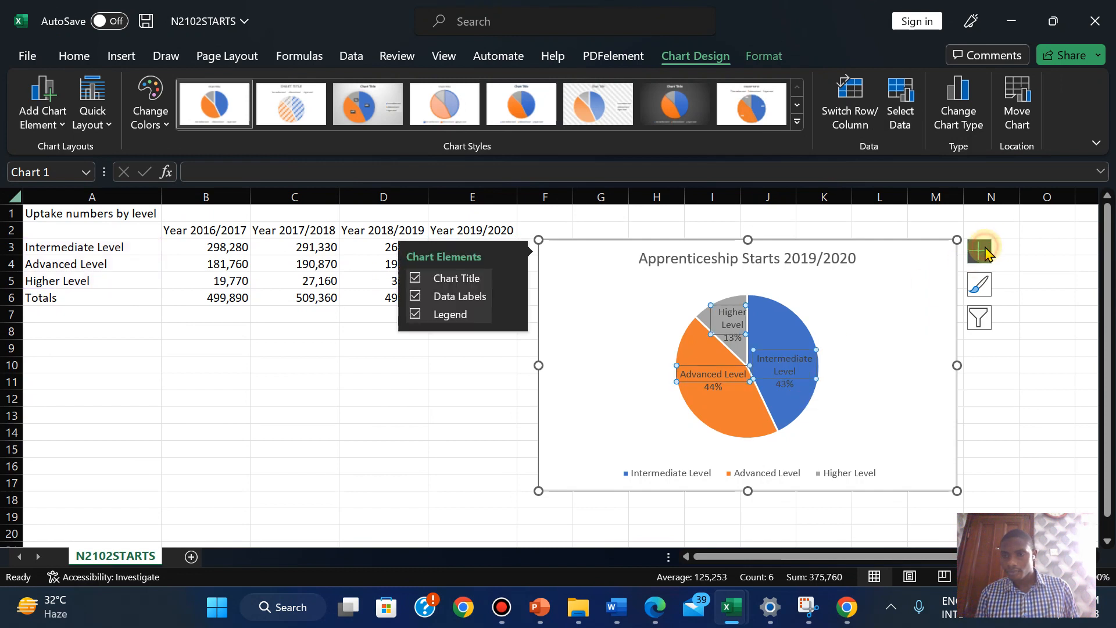
left_click(508, 297)
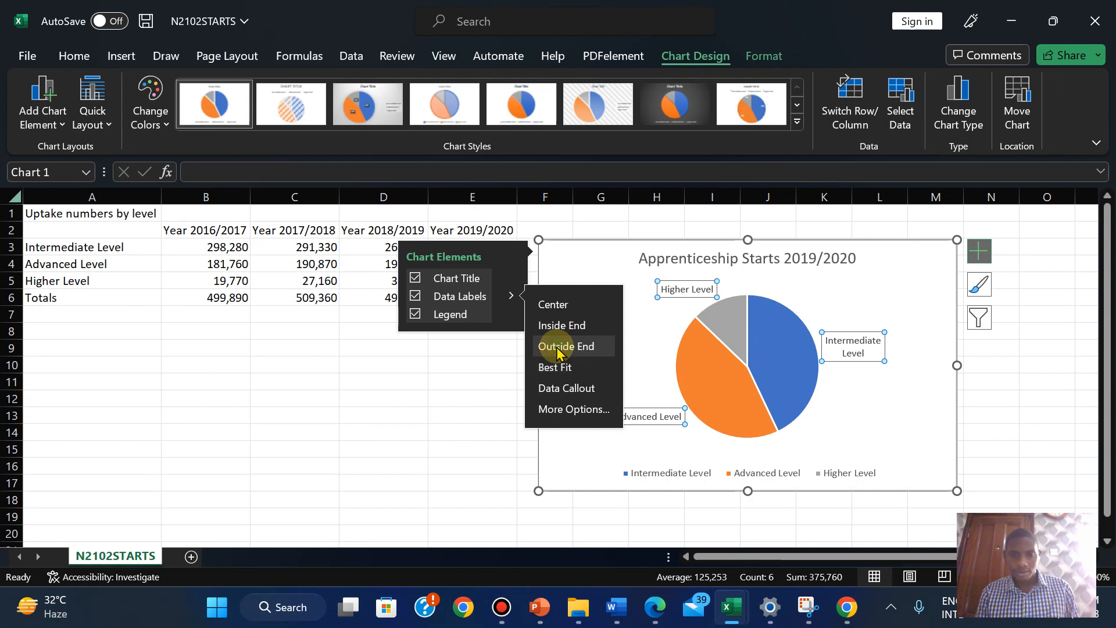
left_click(579, 410)
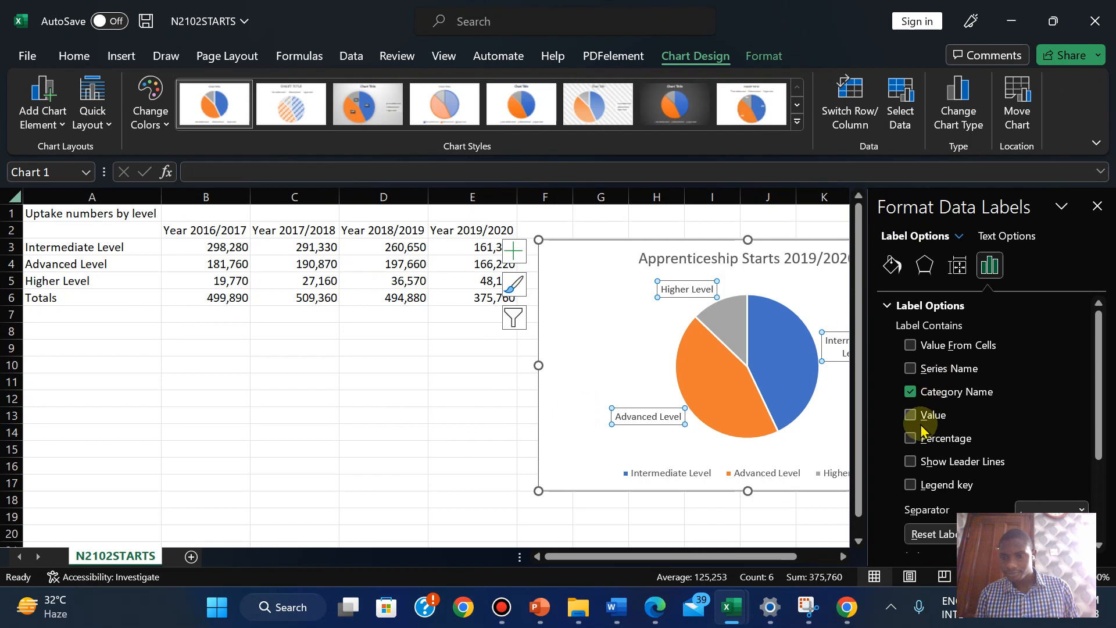
left_click(911, 440)
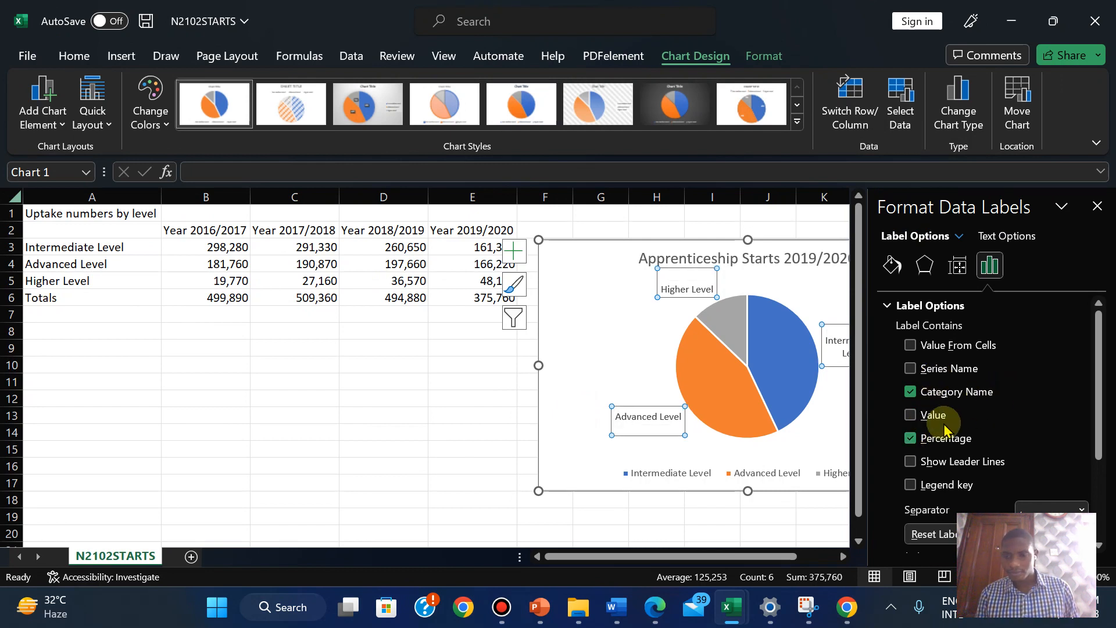
left_click(911, 440)
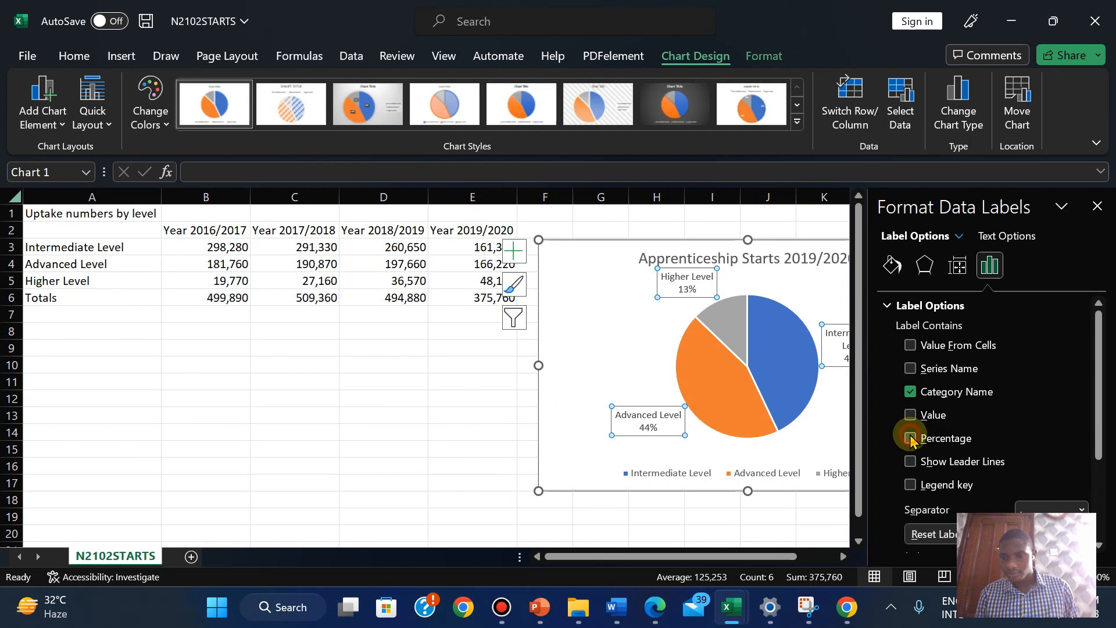
left_click(911, 440)
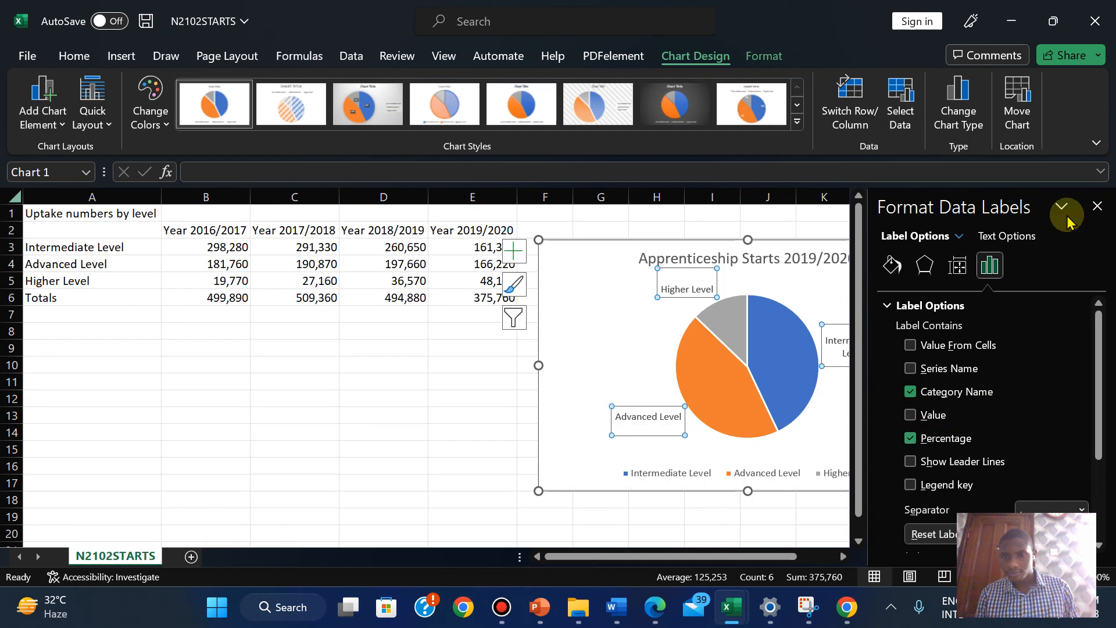
left_click(1098, 208)
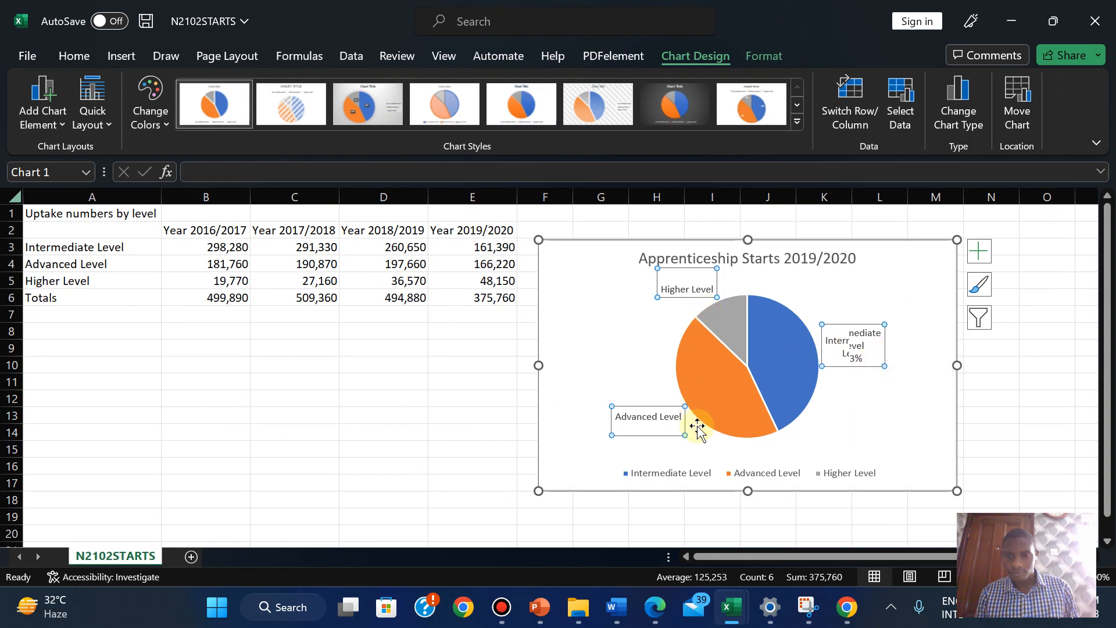
Try selecting and editing the Advanced Level data label on its own
left_click(636, 419)
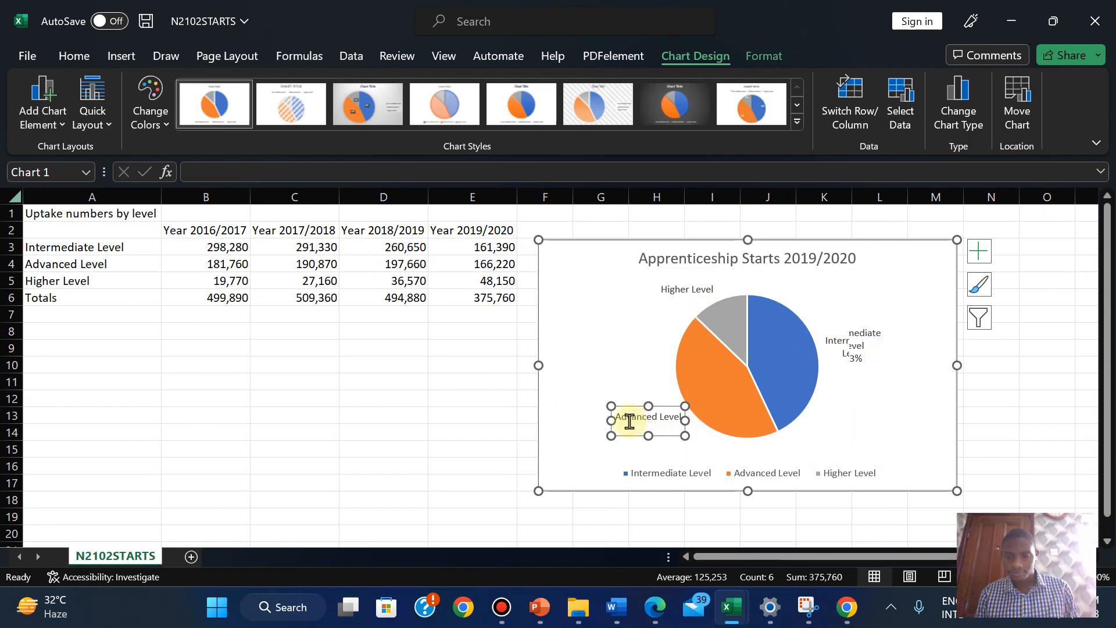
left_click(630, 422)
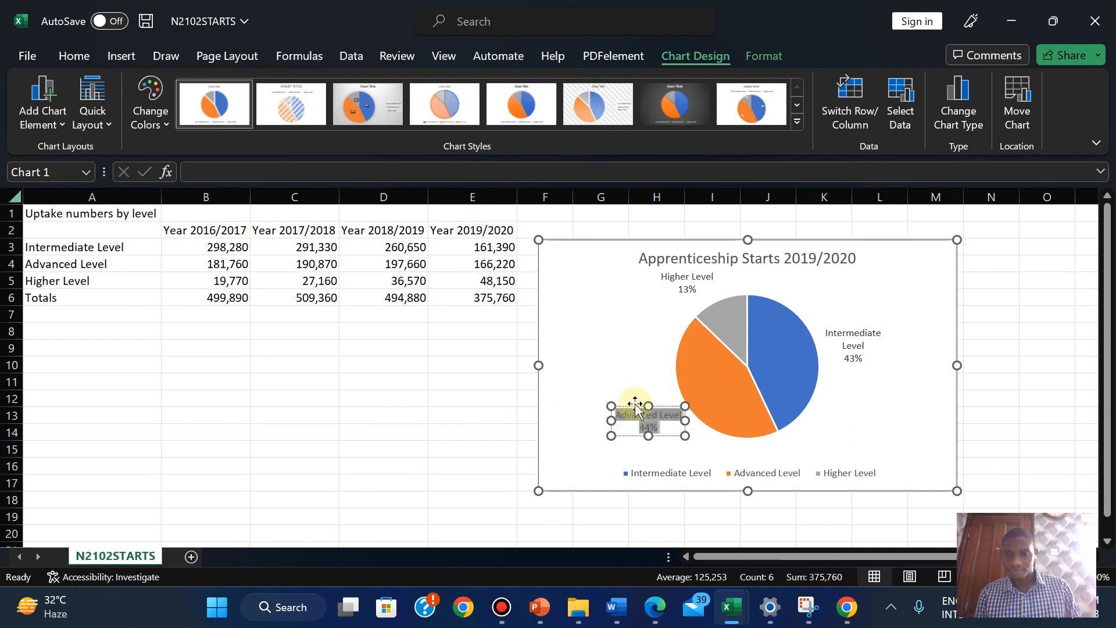
left_click(644, 353)
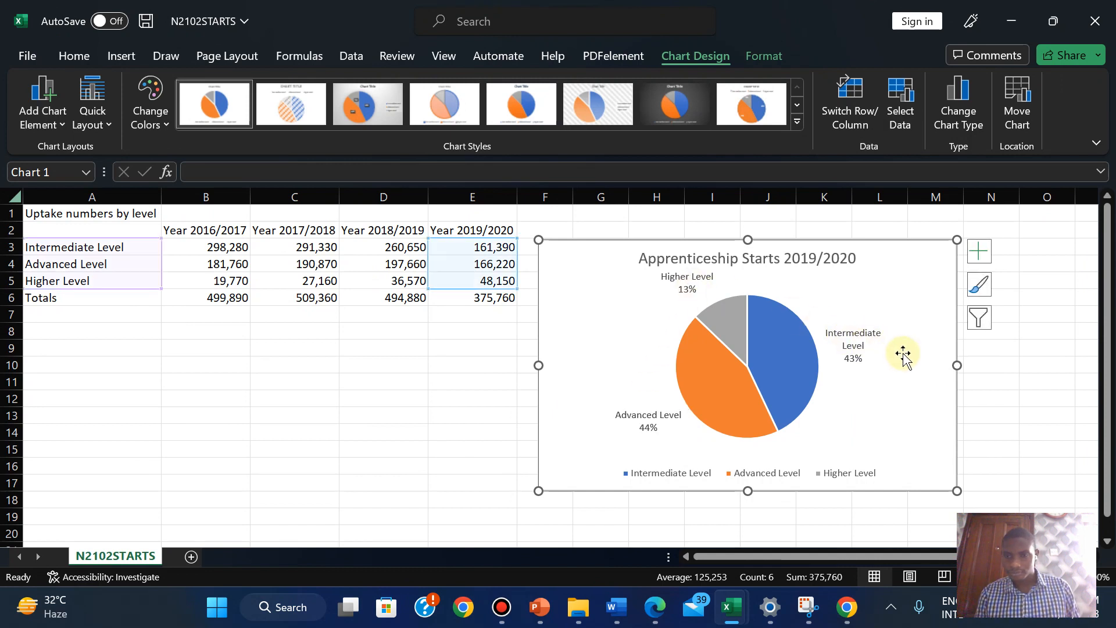
left_click(850, 344)
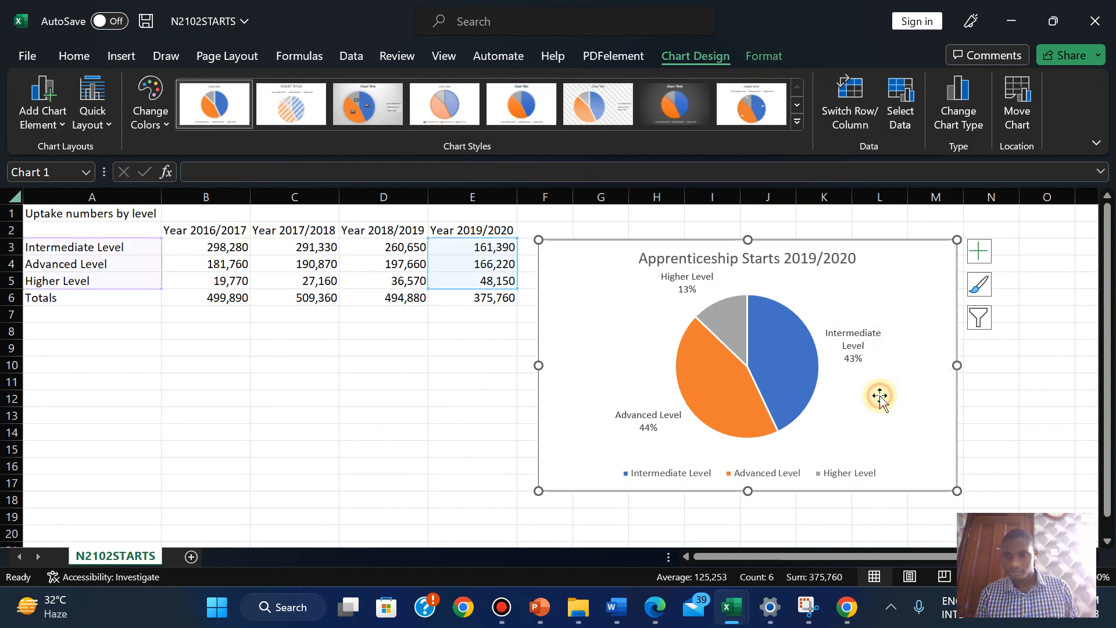
left_click(648, 420)
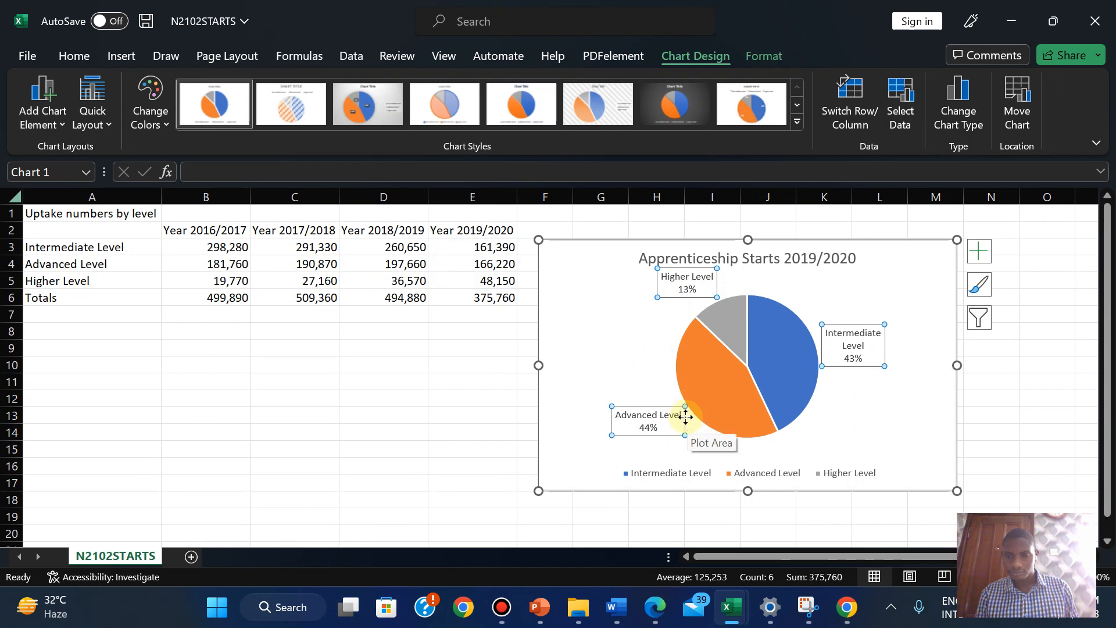
left_click(654, 414)
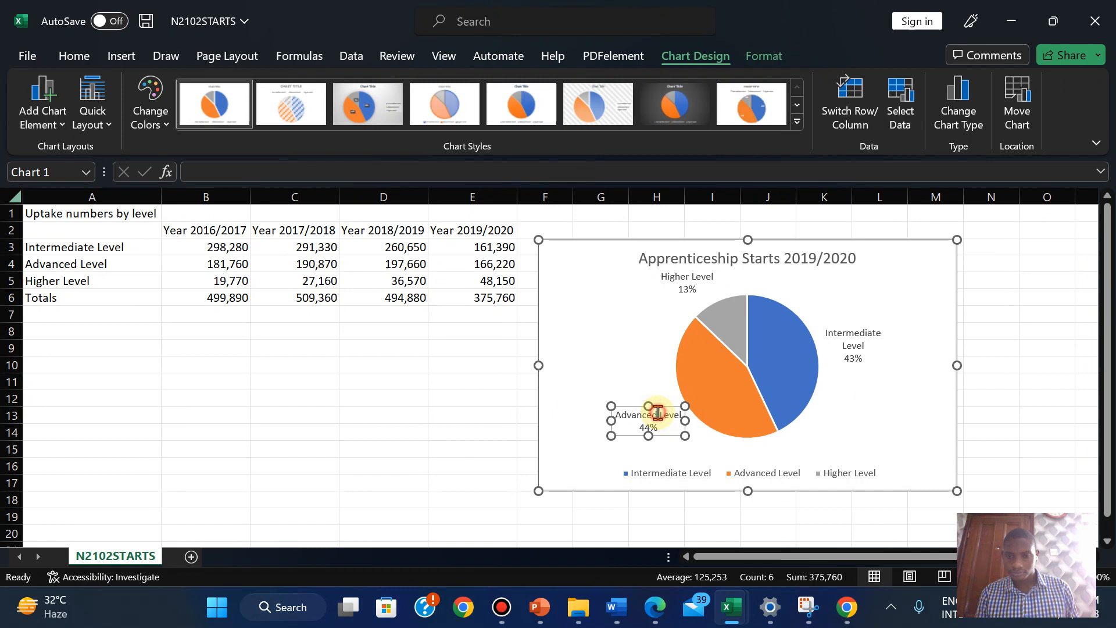
left_click(657, 413)
left_click(654, 417)
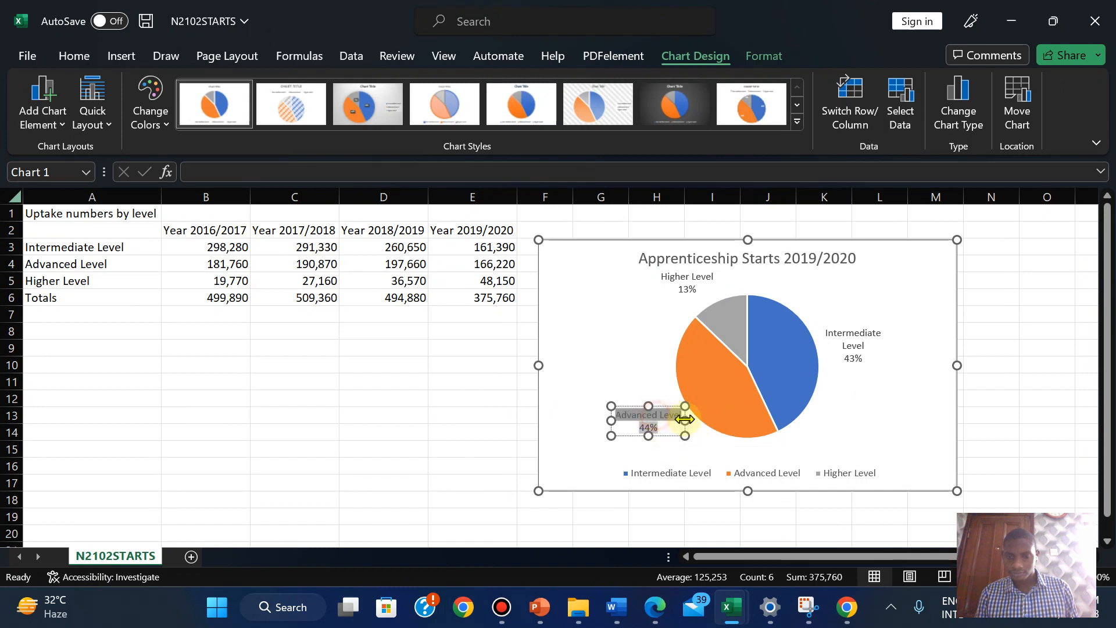
right_click(665, 423)
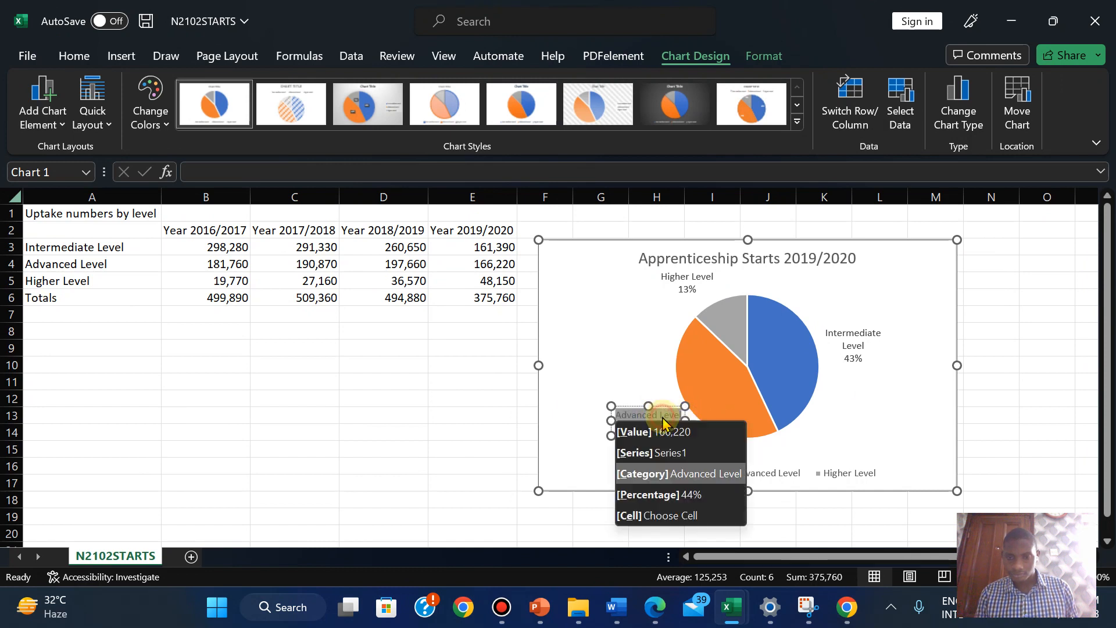
left_click(805, 433)
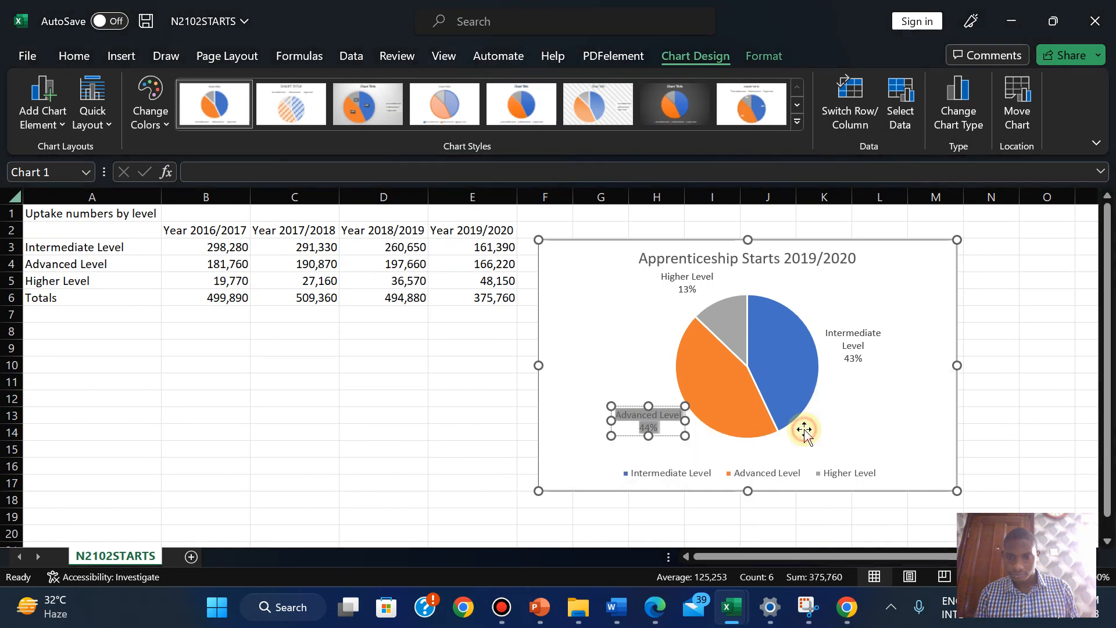
left_click(687, 459)
left_click(853, 340)
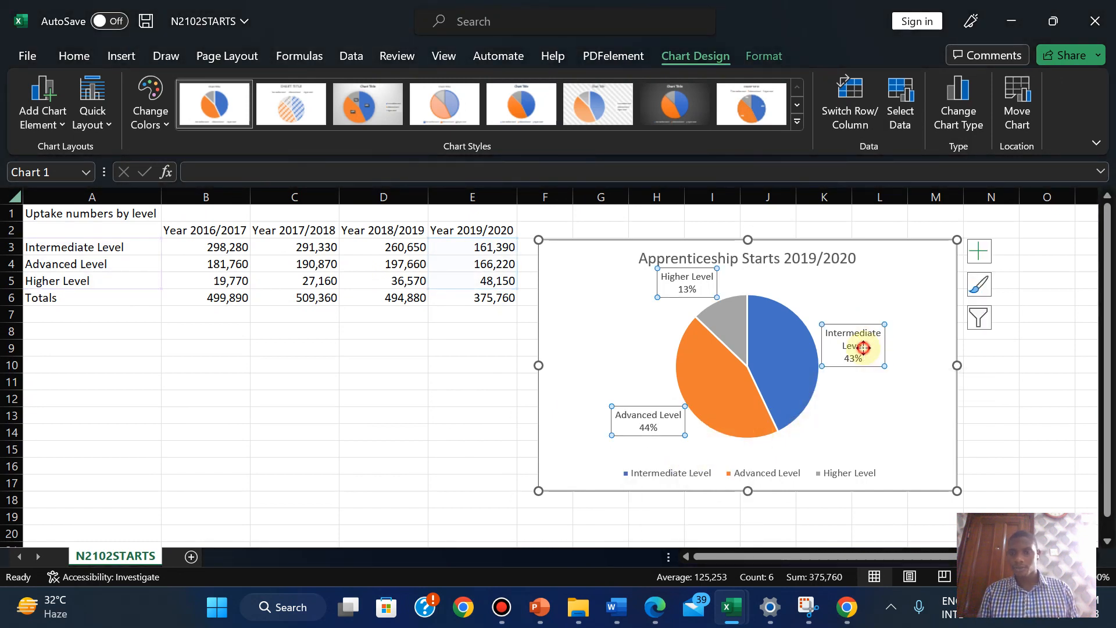
left_click(613, 338)
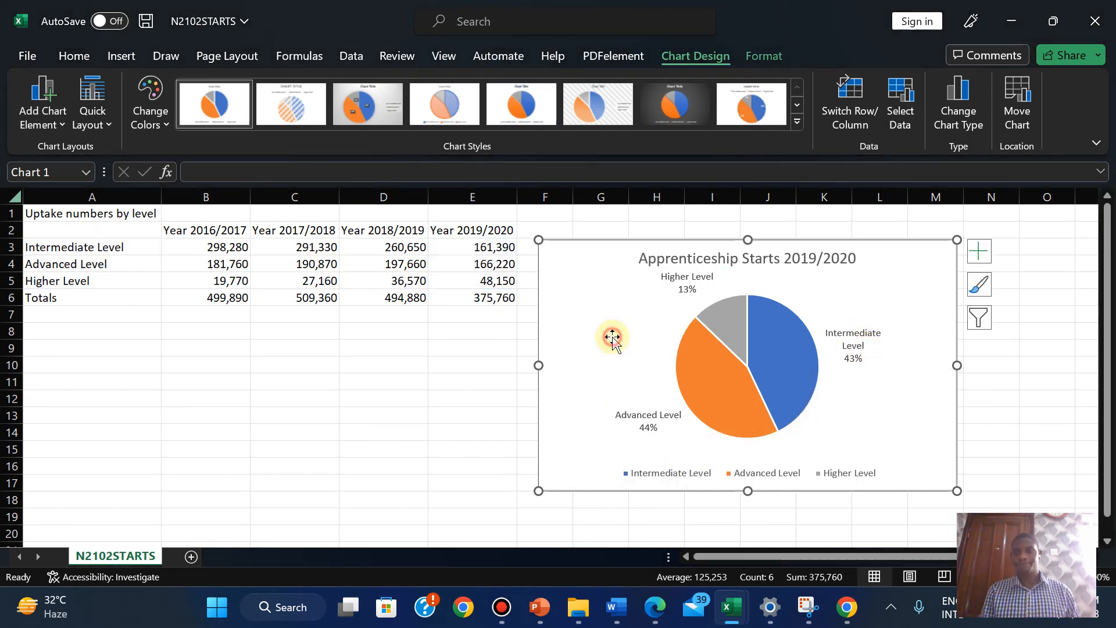
Nudge the Higher Level 13% label slightly lower on the pie
left_click(702, 282)
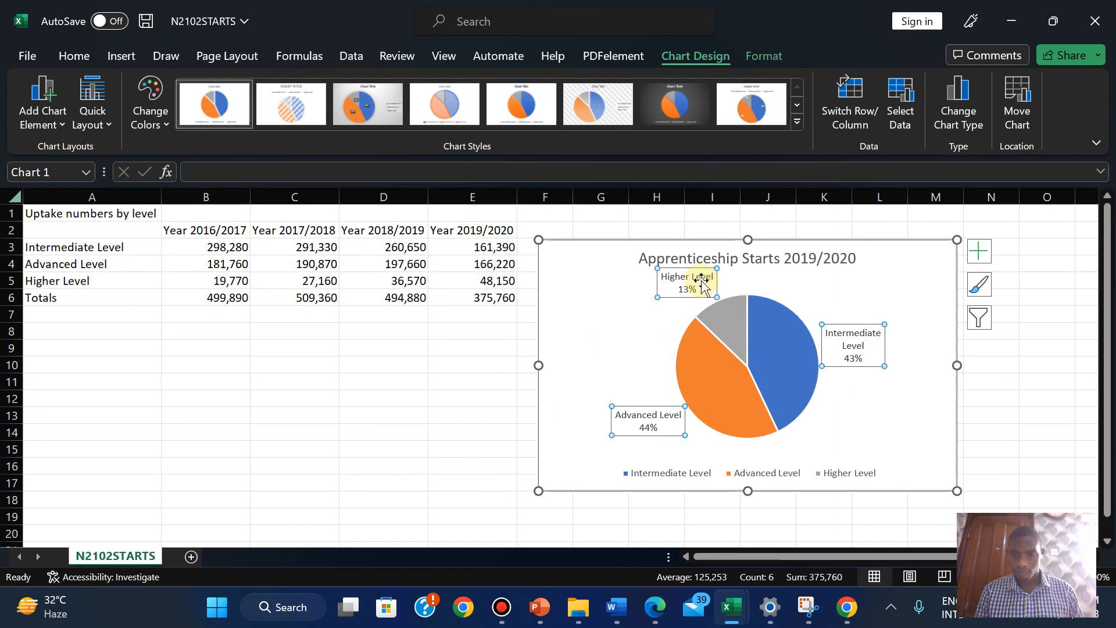
left_click(702, 282)
left_click_drag(703, 281, 705, 287)
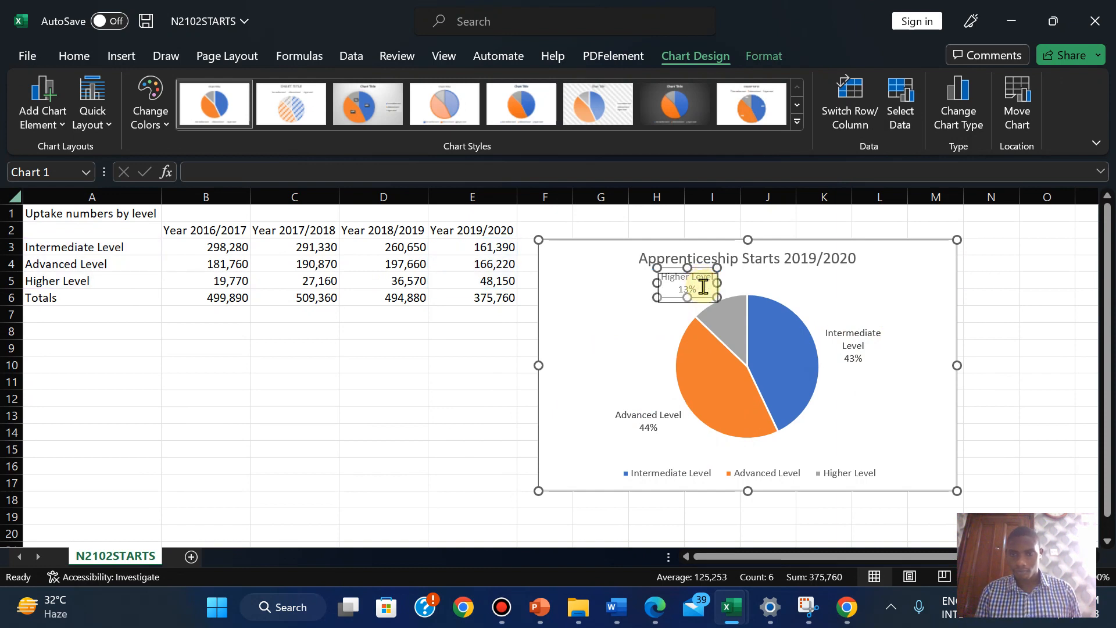
left_click(654, 340)
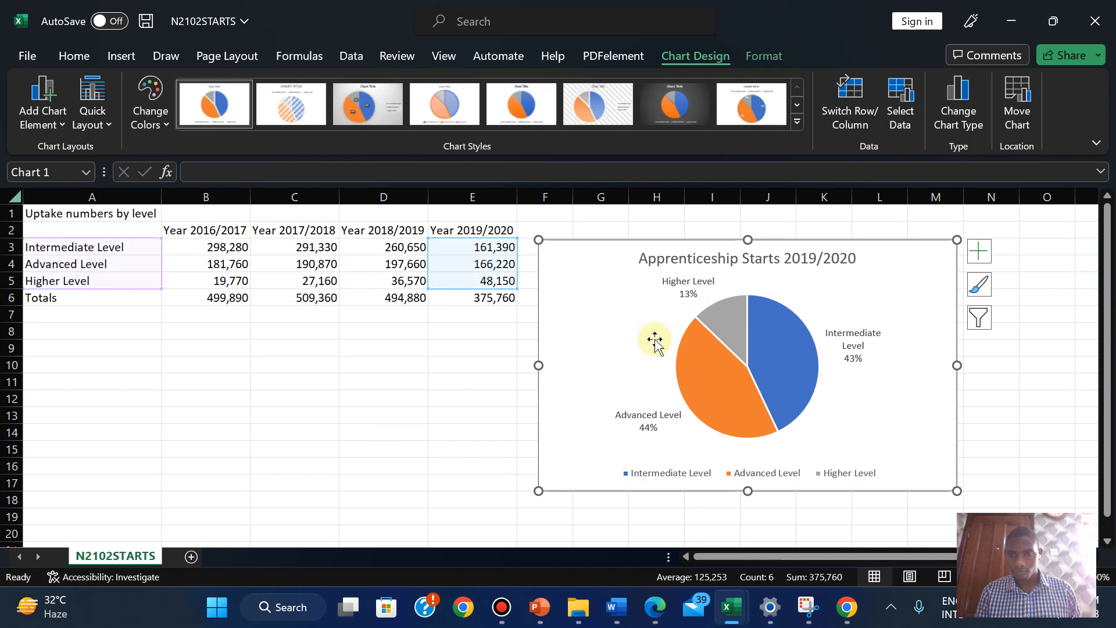
left_click(688, 286)
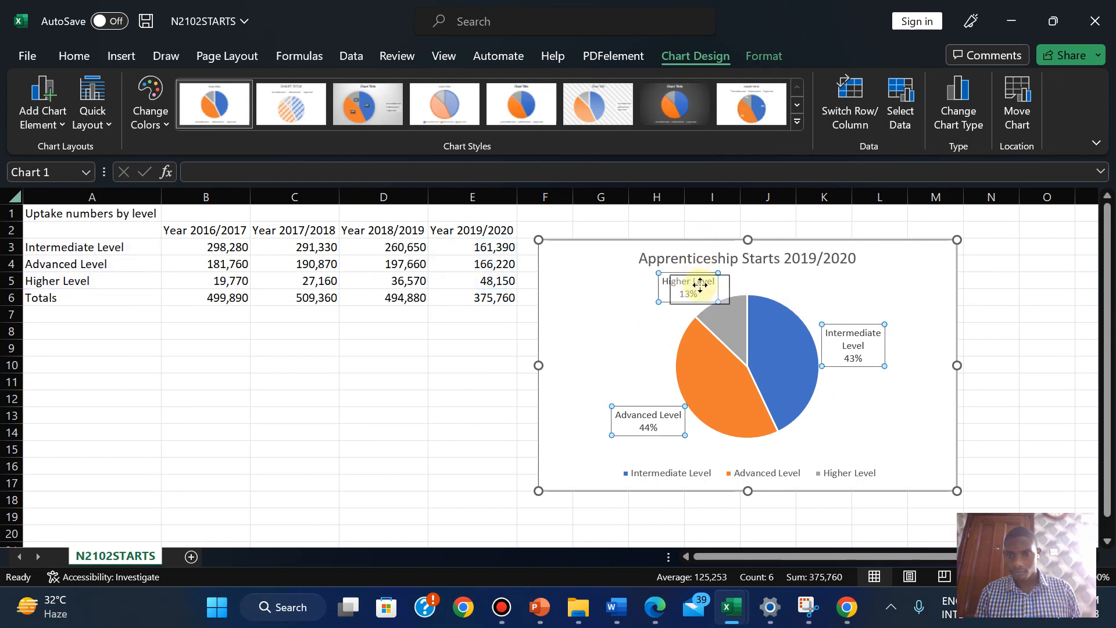
left_click(653, 307)
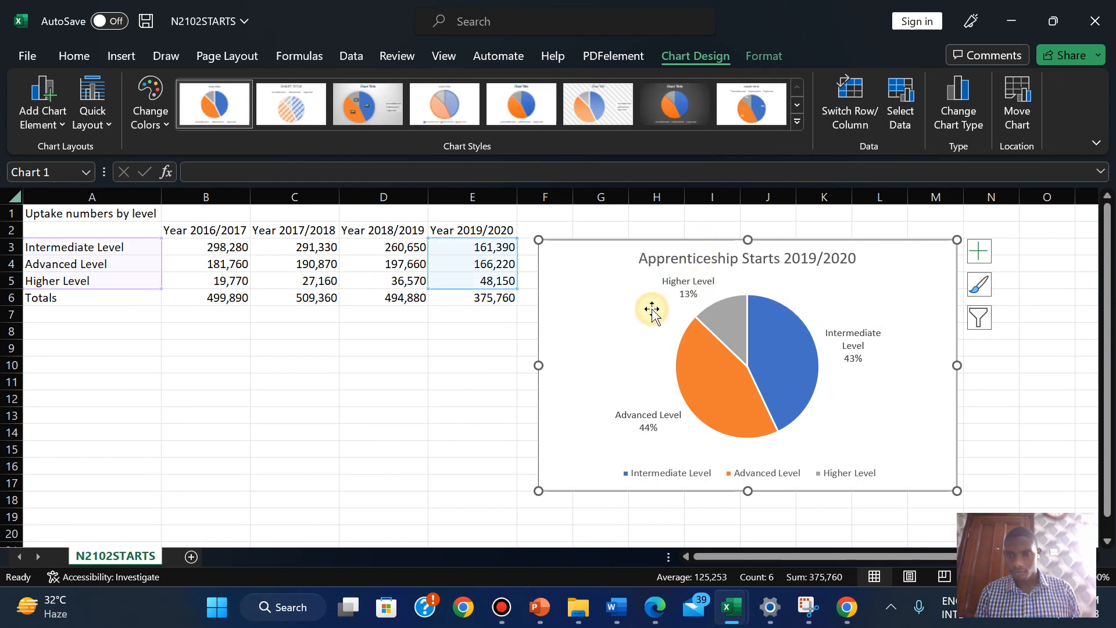
left_click(691, 286)
left_click_drag(691, 286, 699, 294)
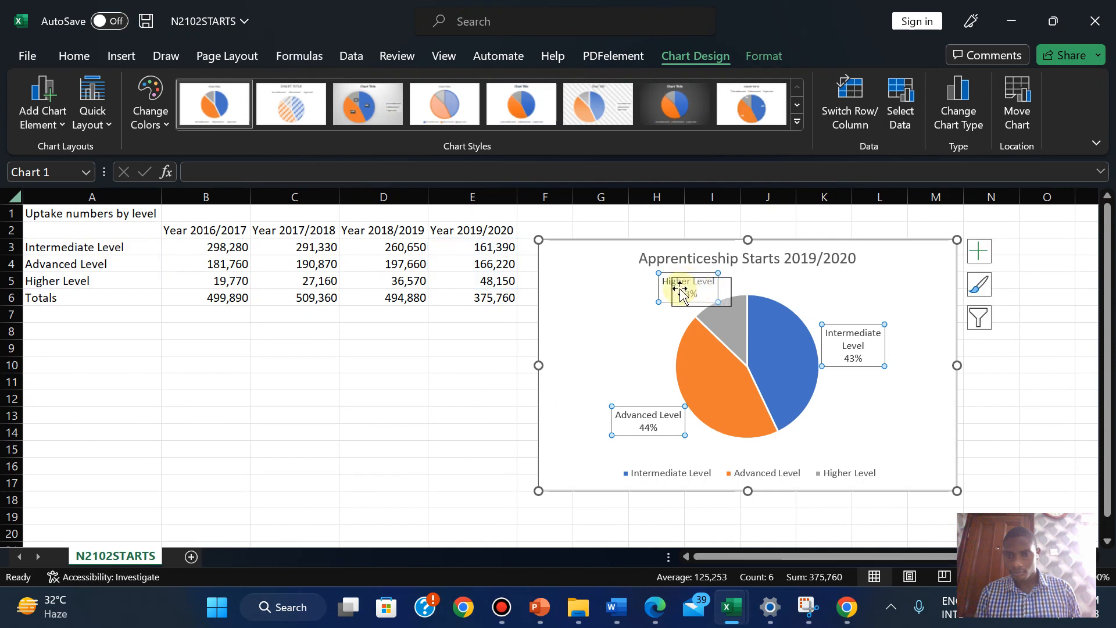
left_click(639, 297)
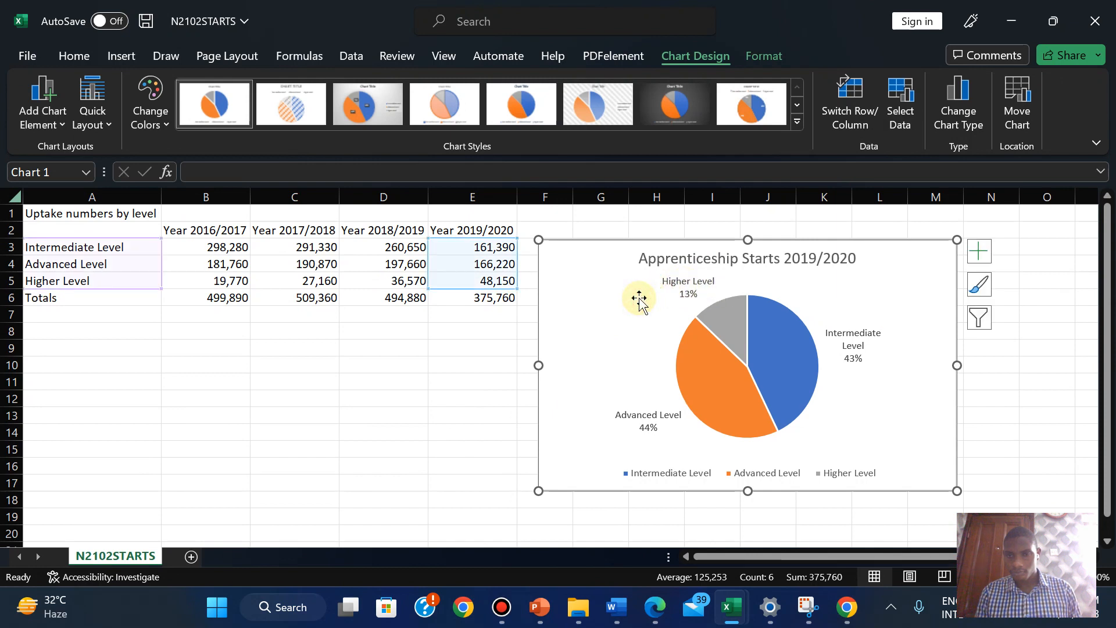
left_click(852, 336)
left_click(852, 336)
left_click(864, 407)
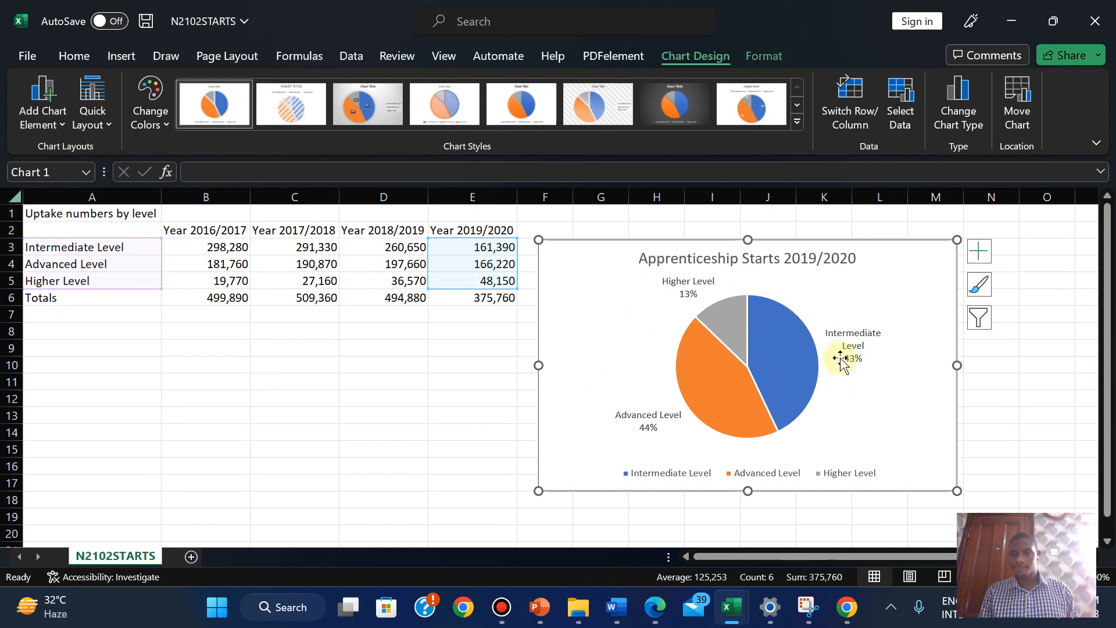
left_click(655, 607)
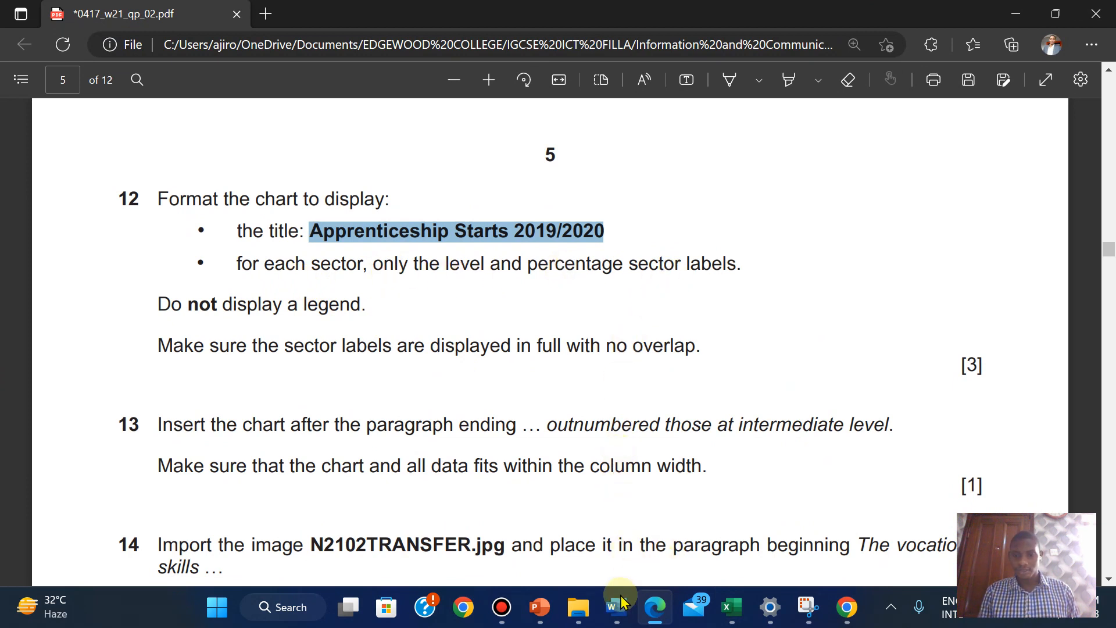
Bring the N2102STARTS workbook back in front of the exam paper
mouse_move(621, 606)
mouse_move(731, 605)
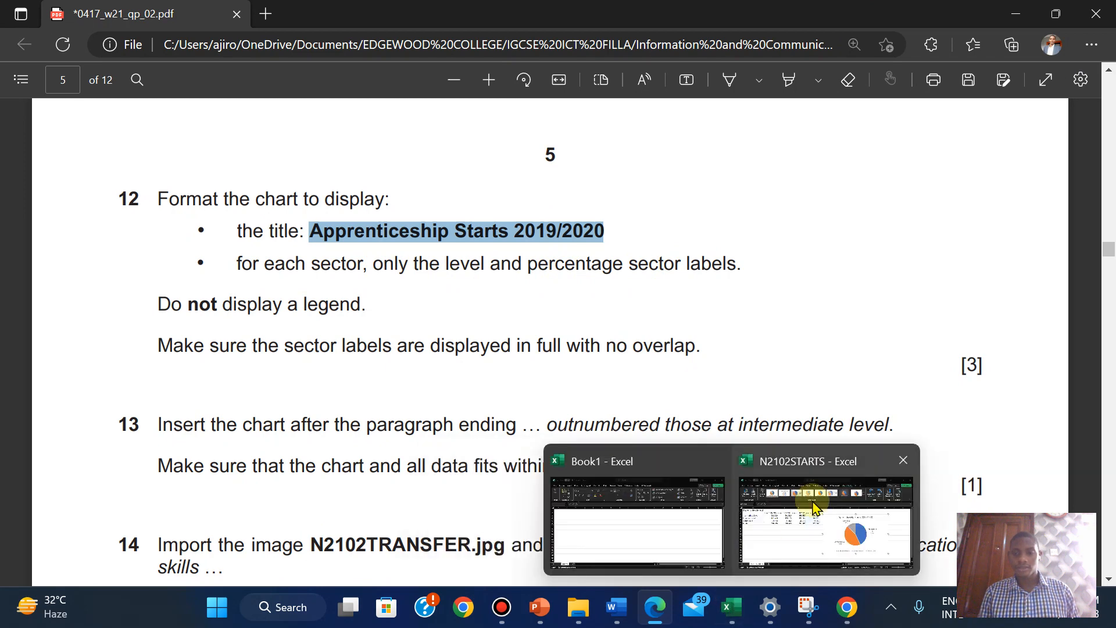
mouse_move(814, 507)
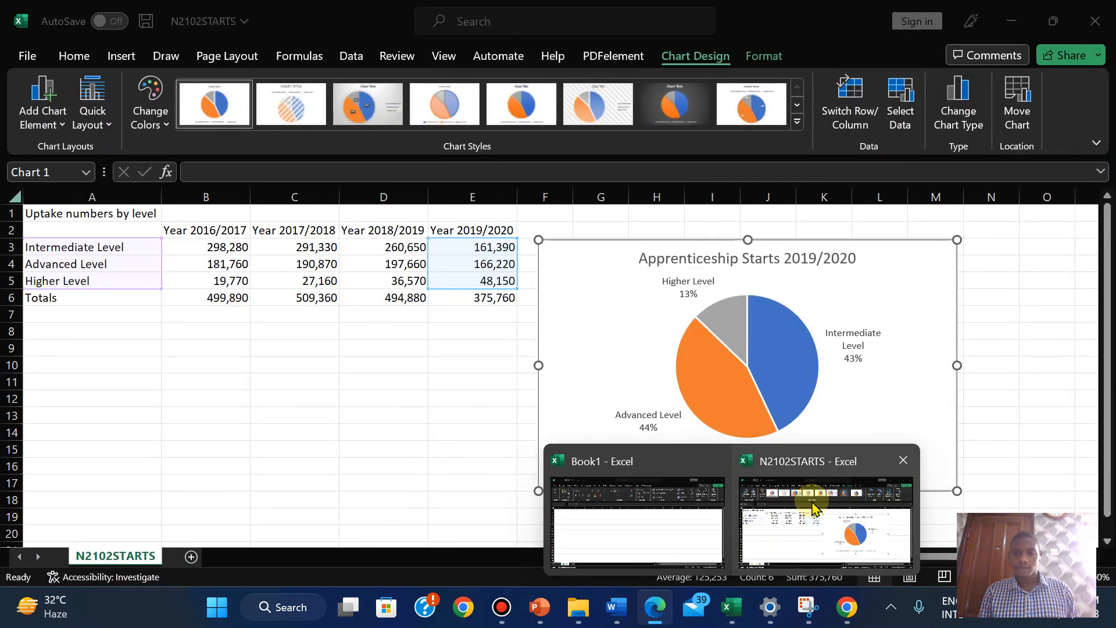
left_click(814, 507)
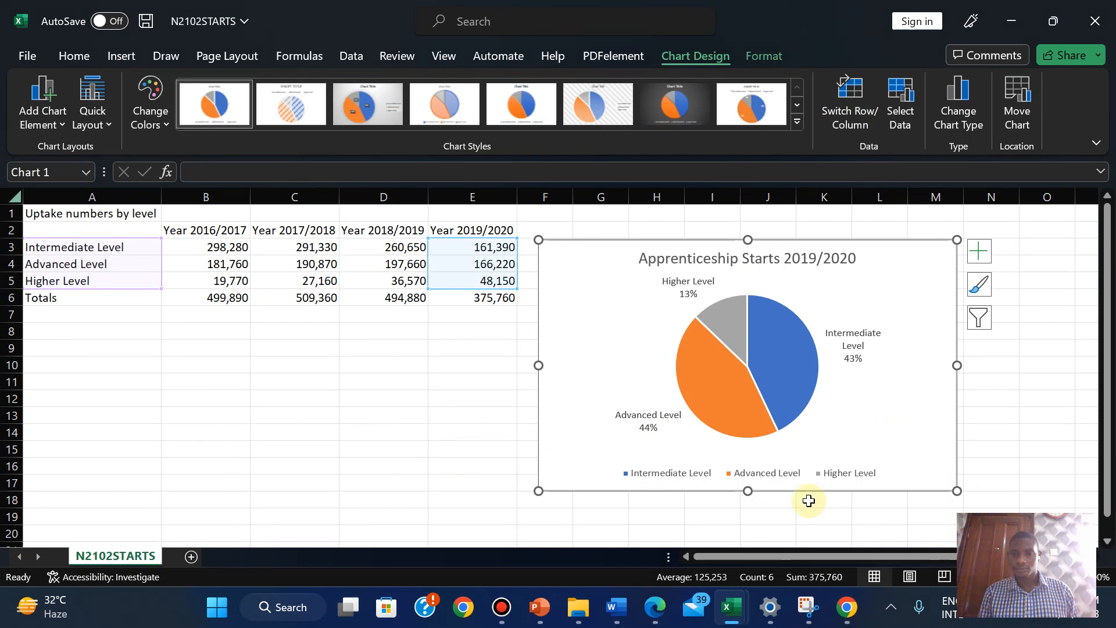
Highlight question 12's chart title and label instructions in green in the exam paper
mouse_move(655, 606)
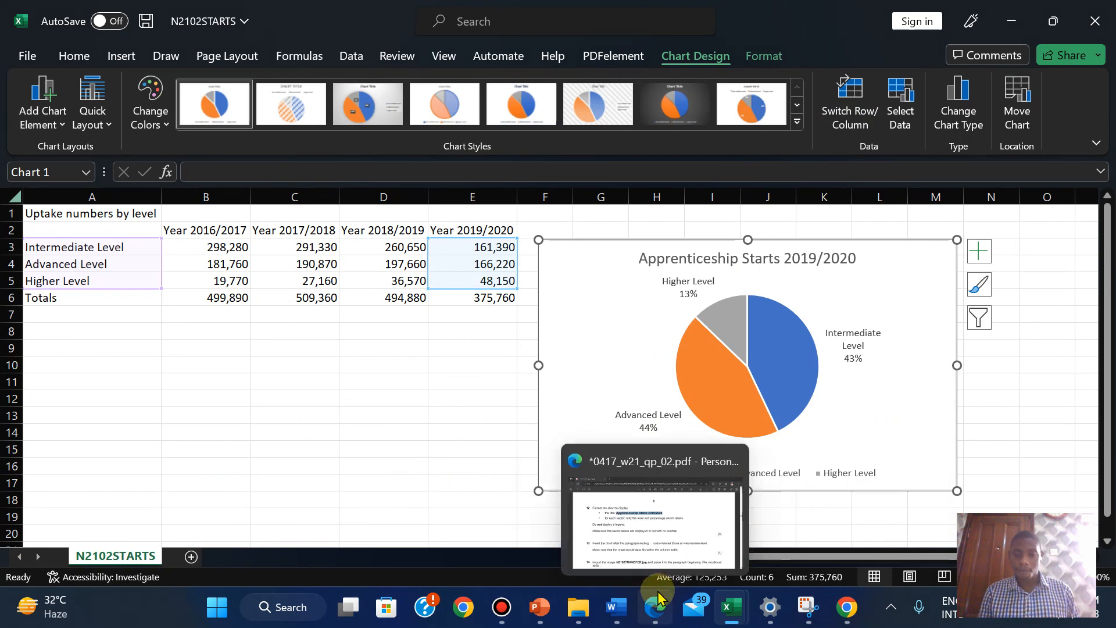
left_click(667, 552)
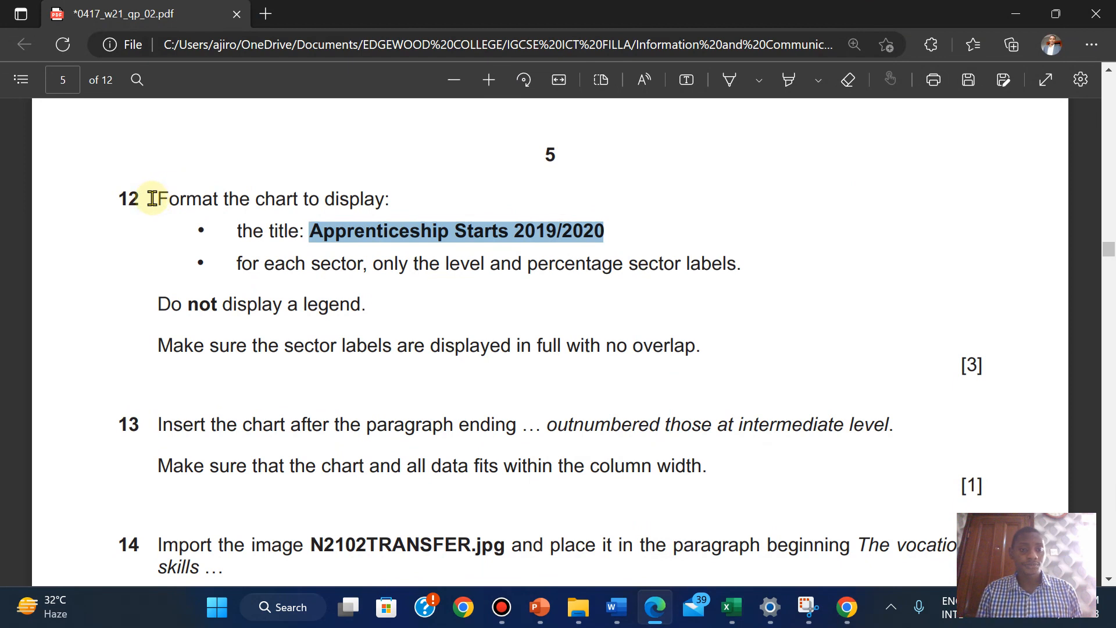
left_click_drag(152, 198, 742, 263)
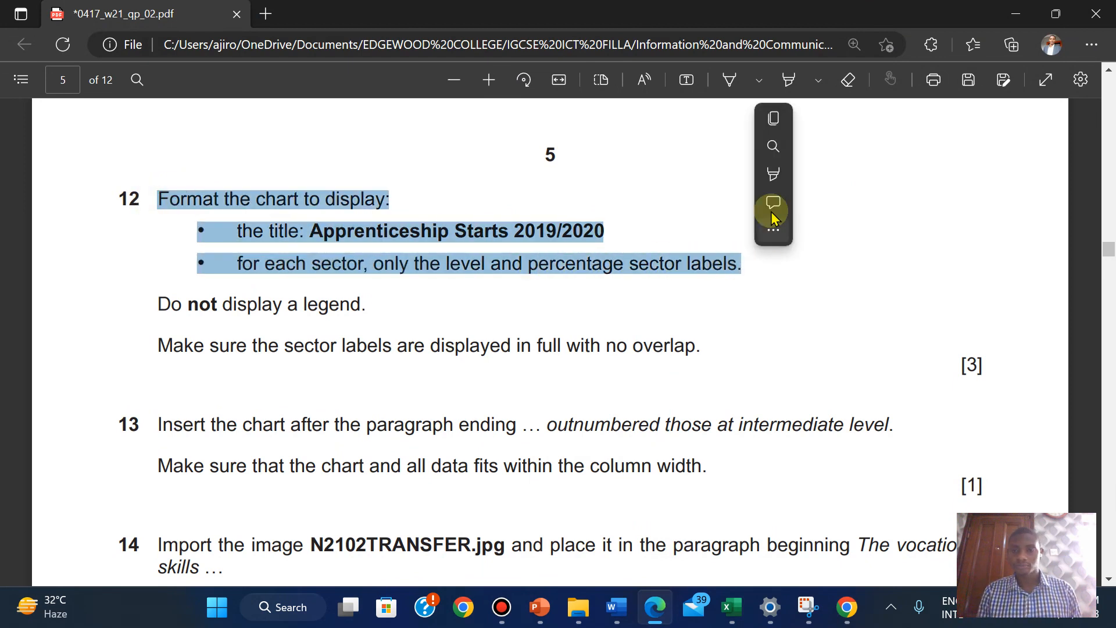
mouse_move(775, 183)
mouse_move(846, 175)
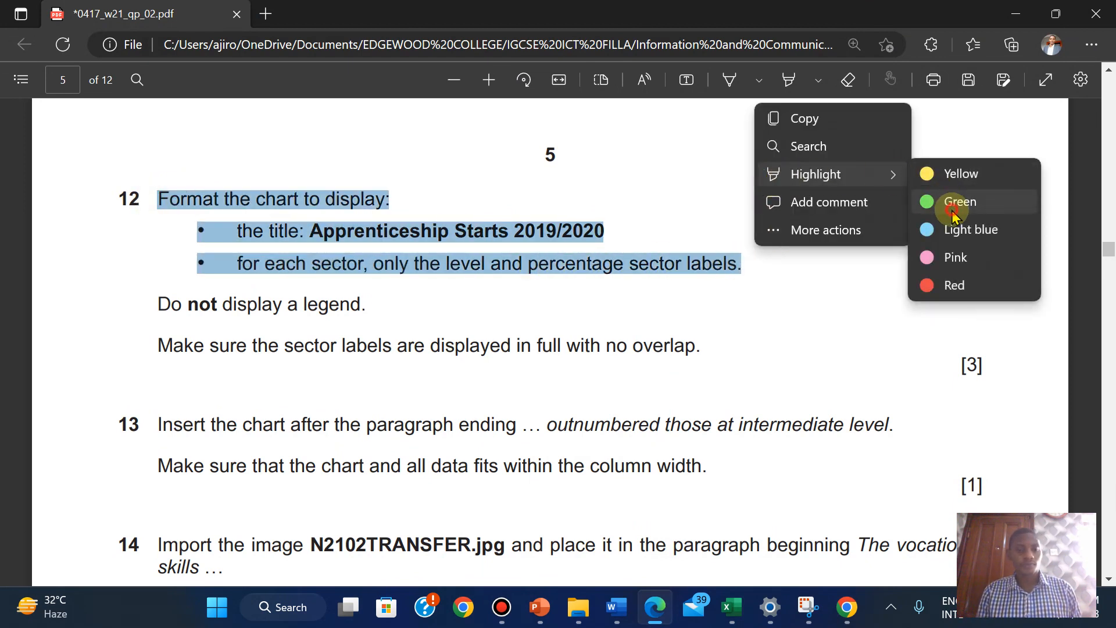
left_click(953, 216)
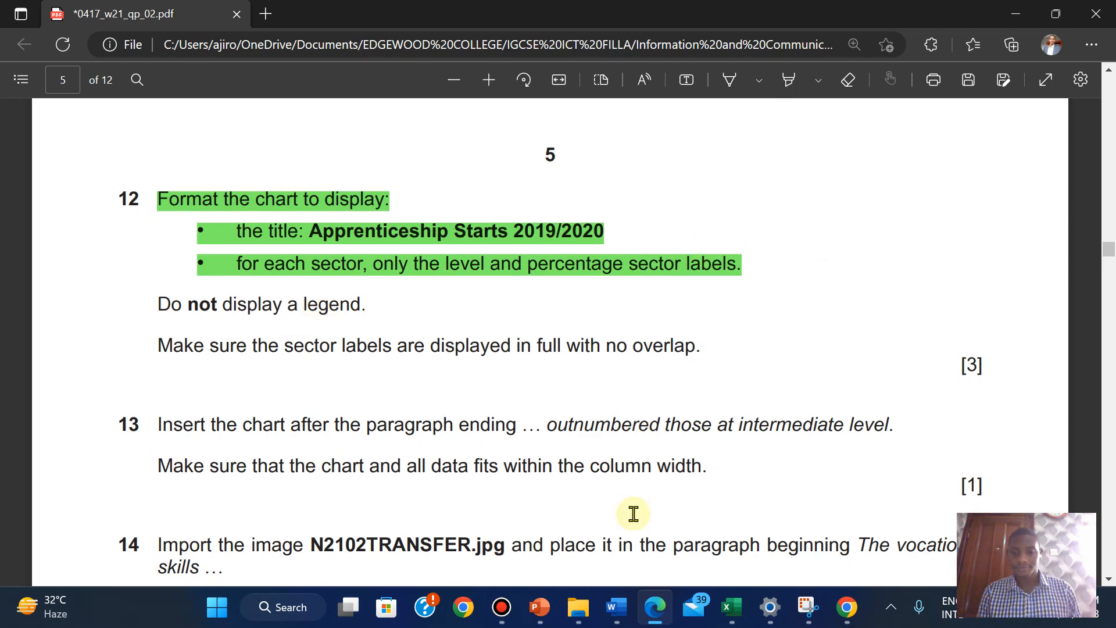
mouse_move(730, 610)
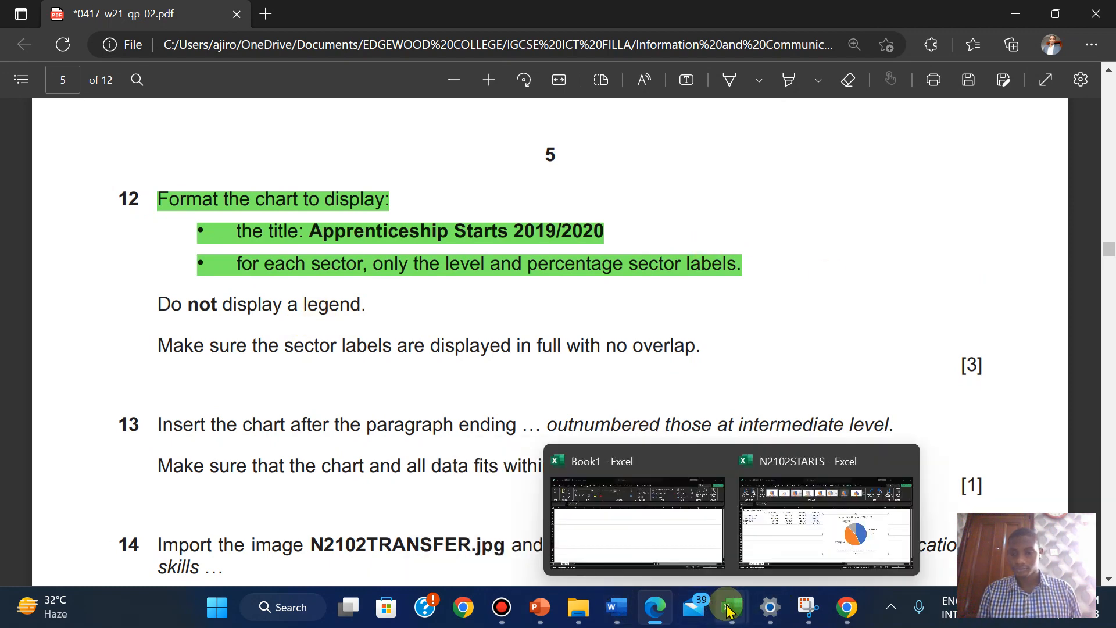
left_click(767, 538)
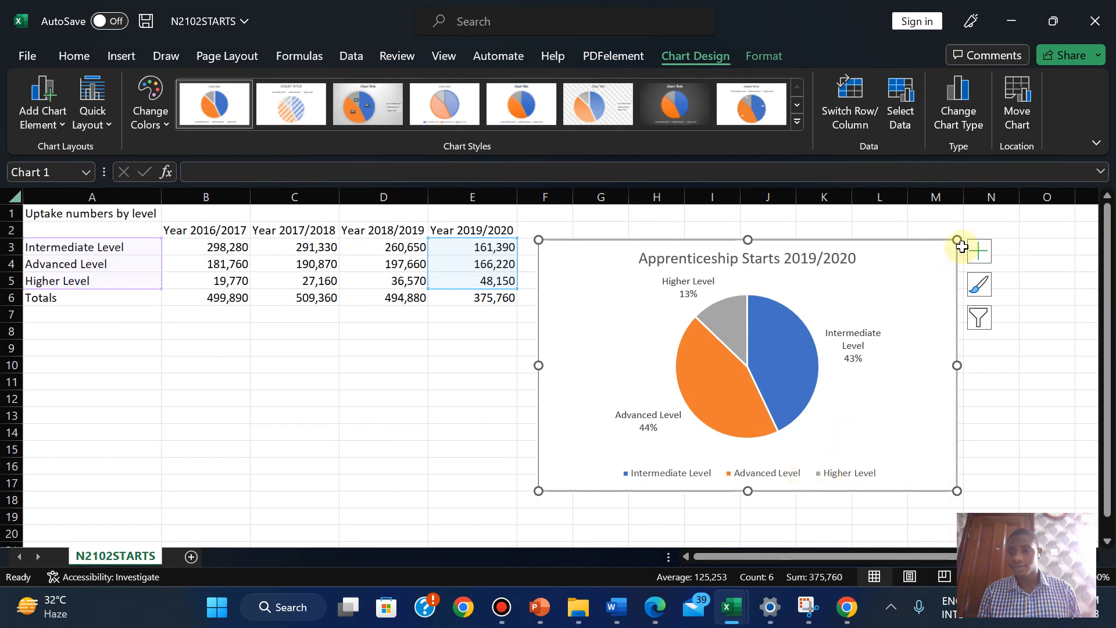
Uncheck Legend in Chart Elements so the pie chart has no legend
left_click(979, 251)
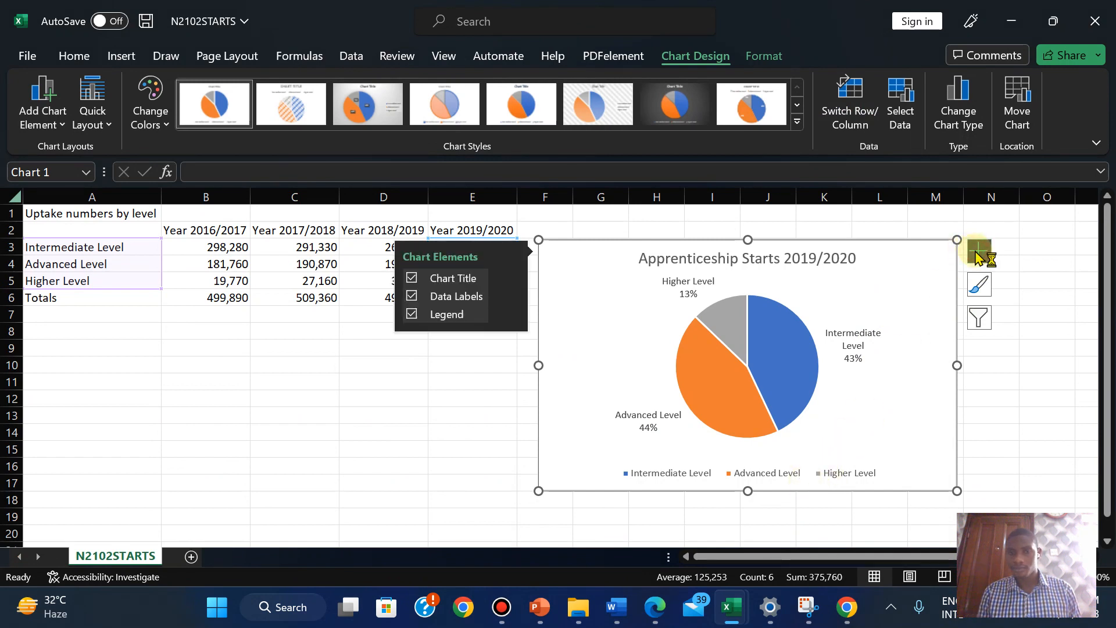
left_click(411, 315)
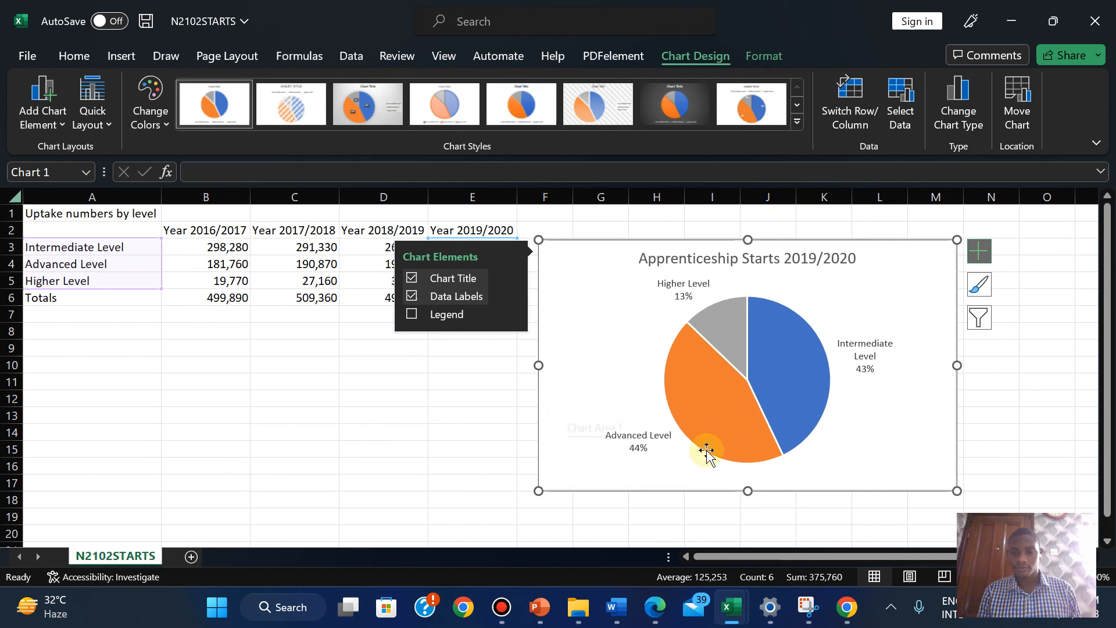
left_click(979, 251)
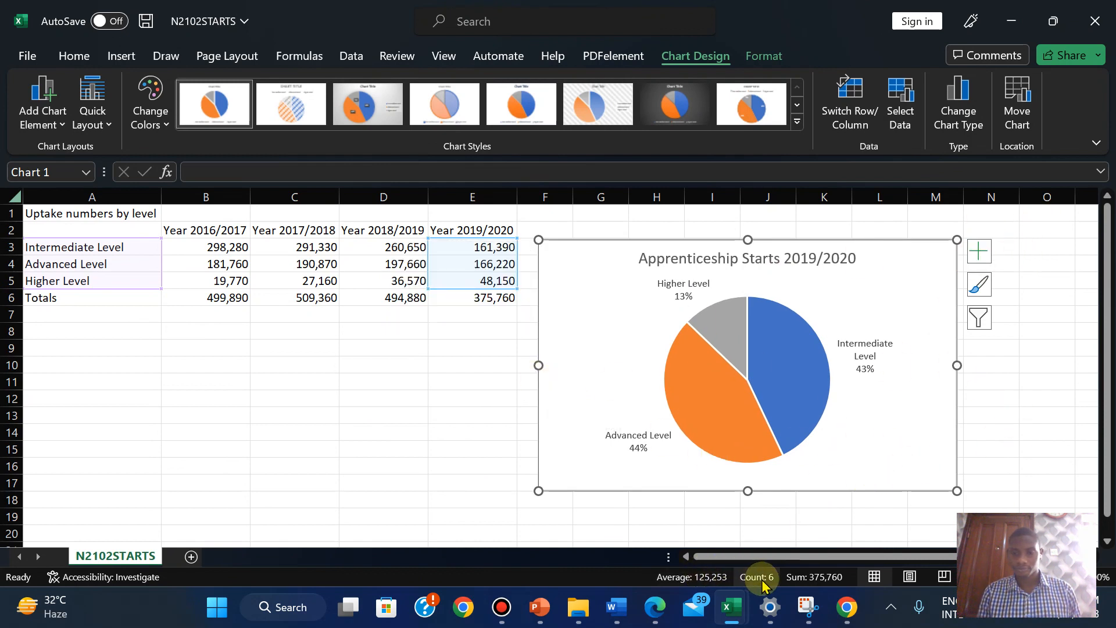
left_click(653, 604)
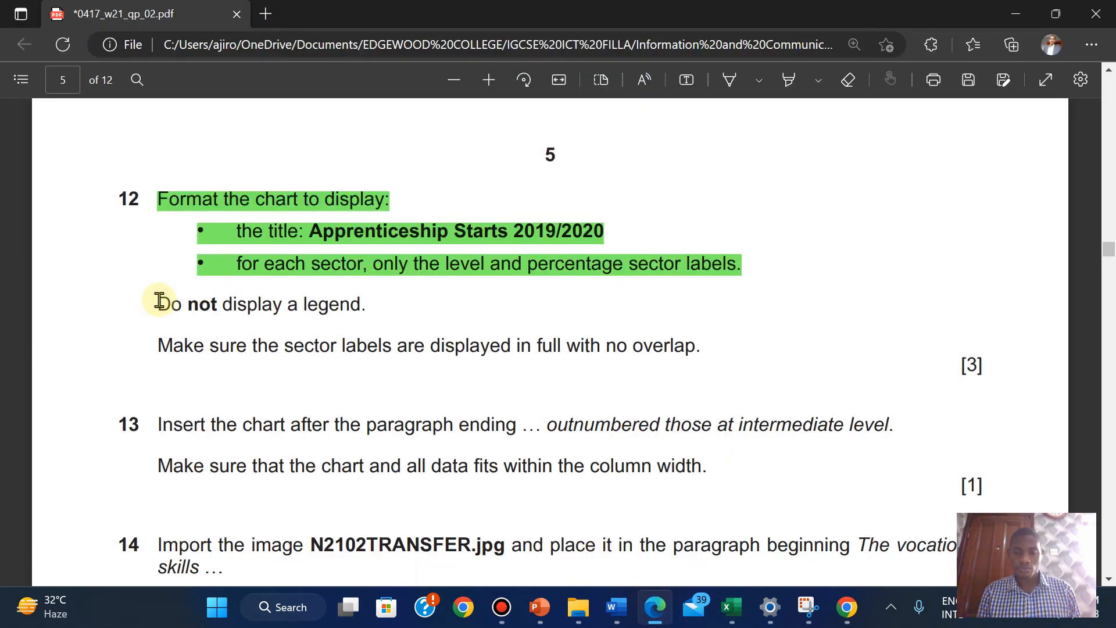
Highlight the 'Do not display a legend.' instruction green in the exam paper, then return to the N2102STARTS workbook
left_click_drag(160, 301, 372, 301)
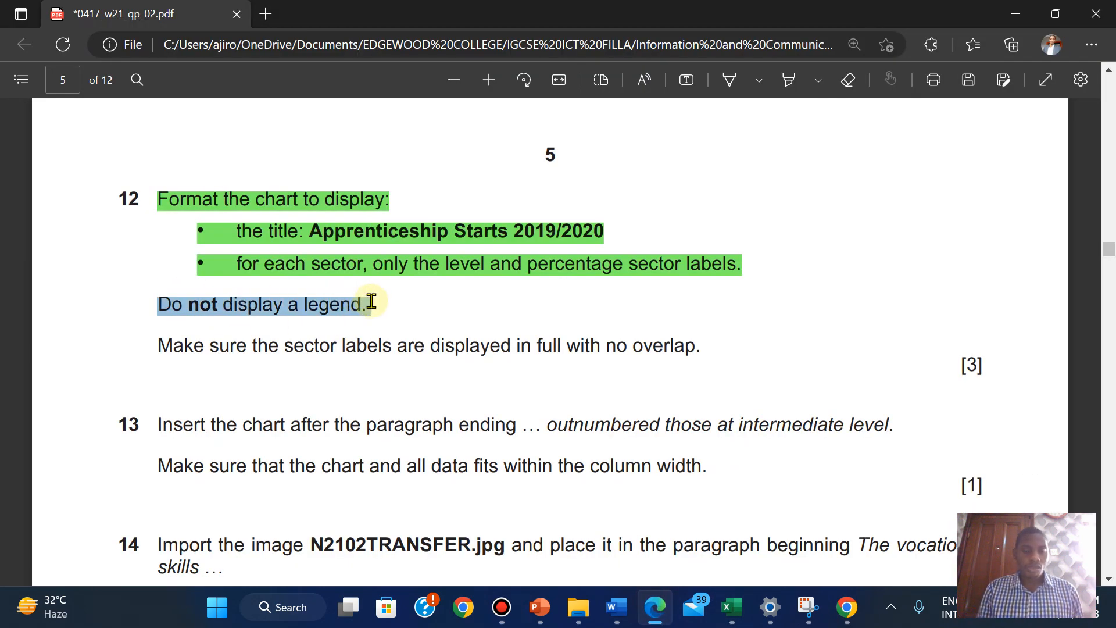
mouse_move(512, 211)
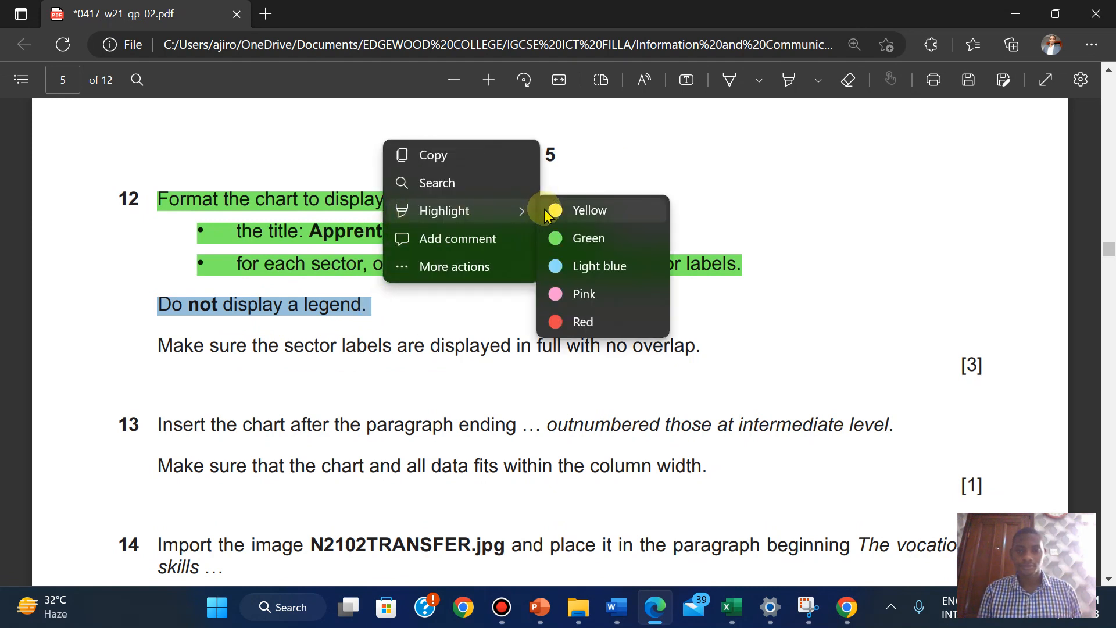
left_click(568, 238)
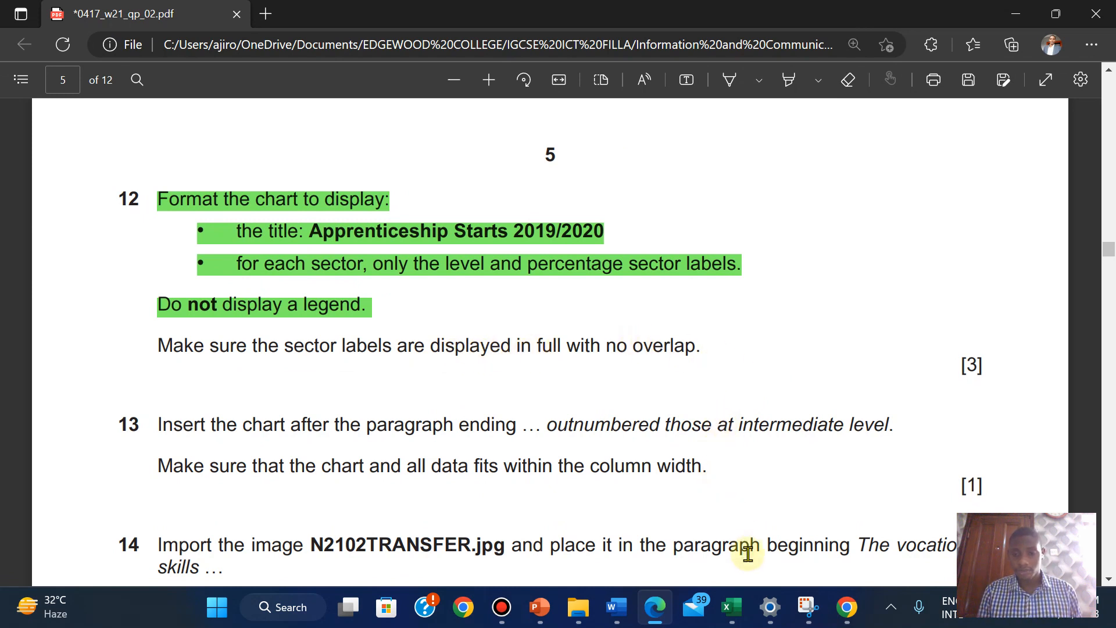
mouse_move(731, 604)
left_click(812, 536)
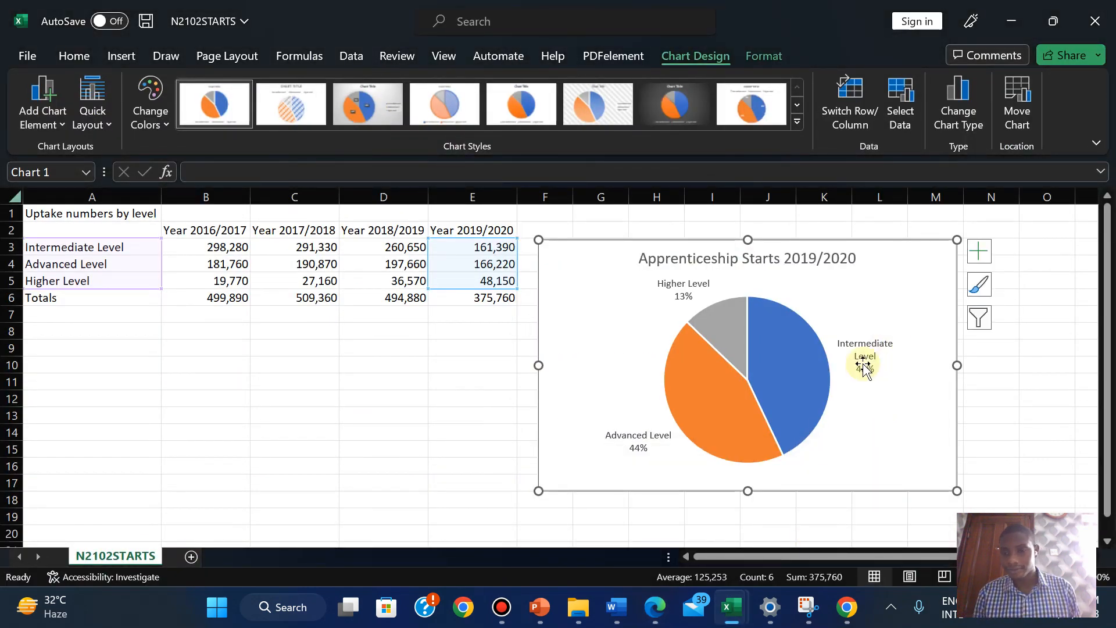
Widen the Intermediate Level 43% data label so it fits on one line beside the pie
left_click(887, 347)
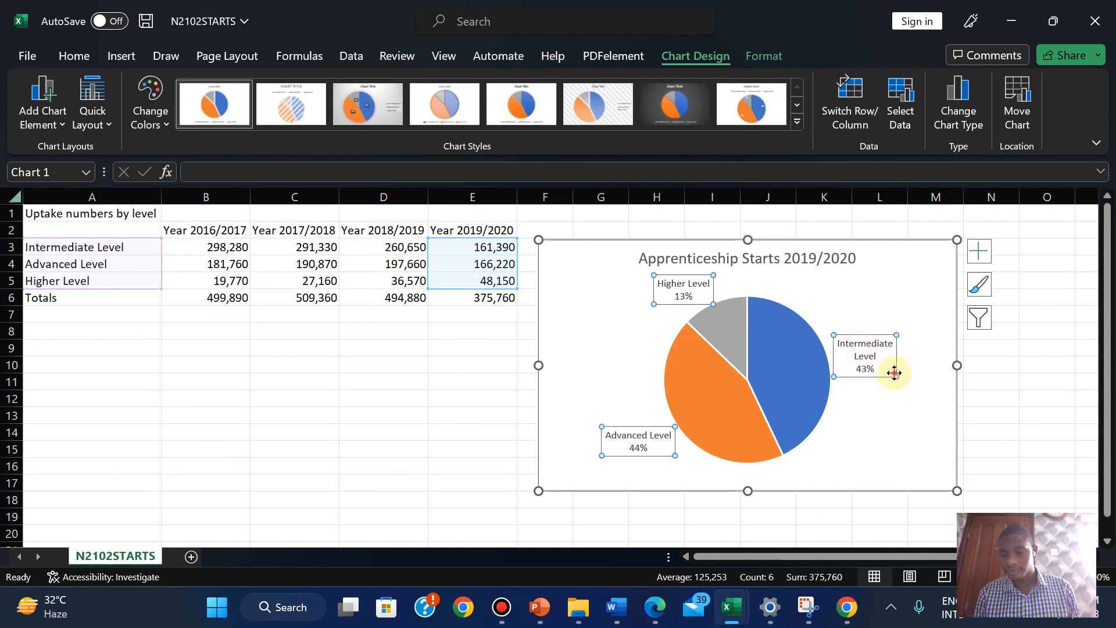
left_click(894, 373)
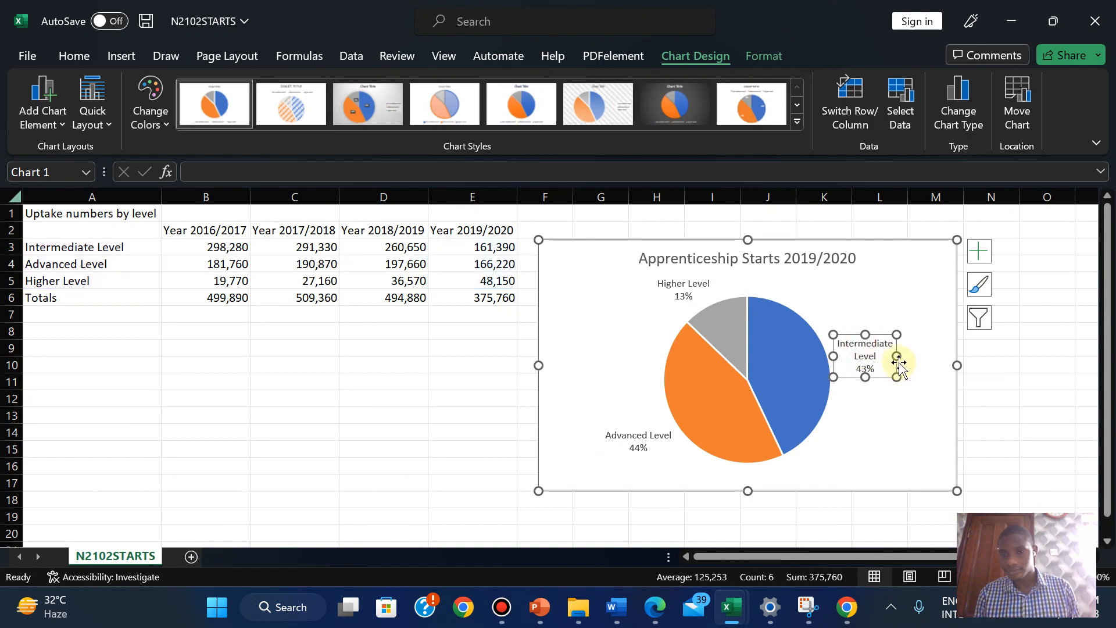
left_click_drag(897, 357, 918, 352)
left_click(886, 396)
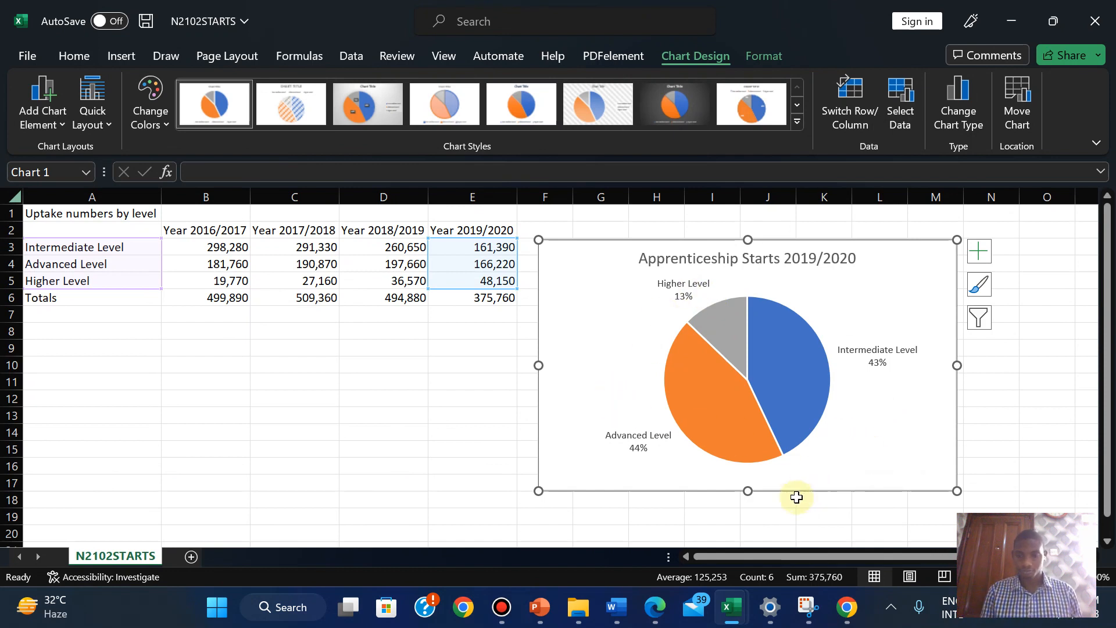
Highlight the no-overlap sector label requirement [3] green in the exam paper, then return to NEWSLETTER
left_click(656, 607)
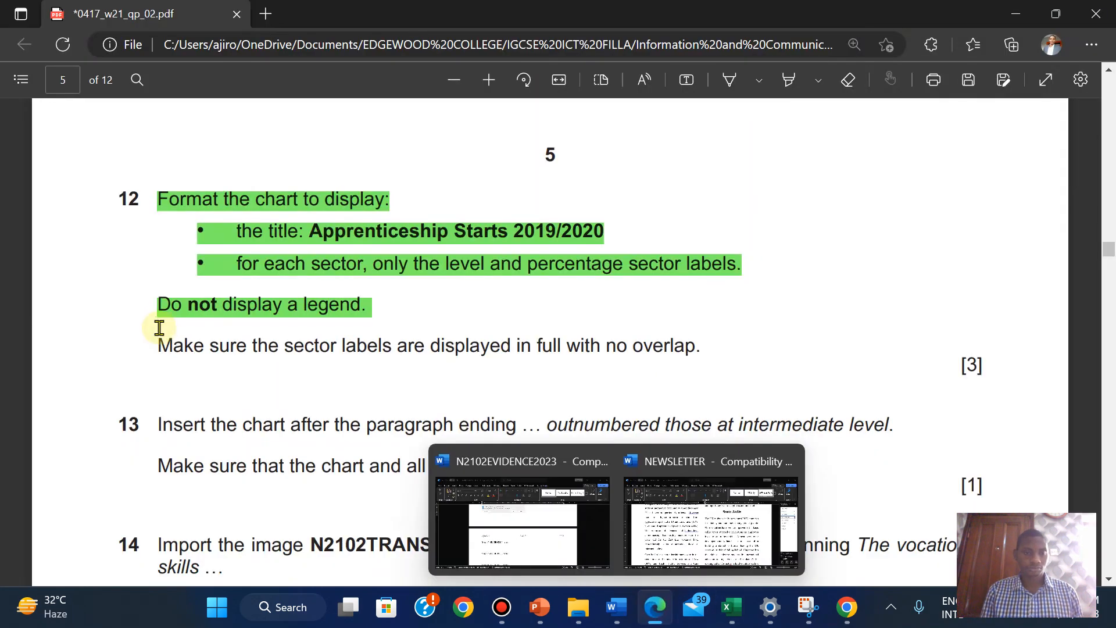
left_click_drag(161, 347, 983, 364)
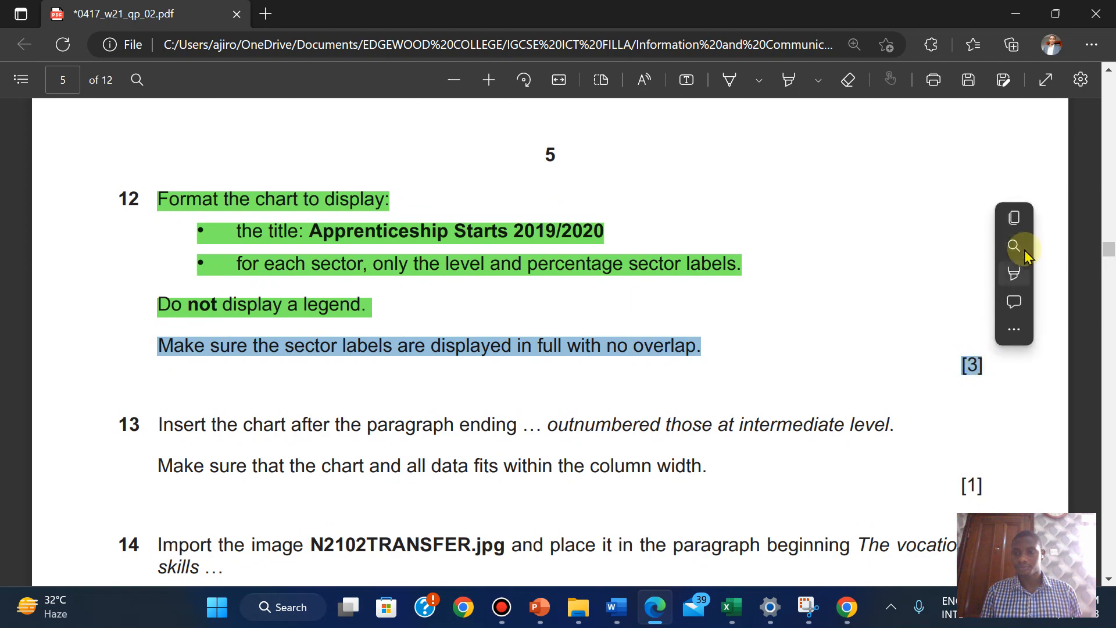
left_click(1014, 249)
mouse_move(1018, 273)
left_click(889, 309)
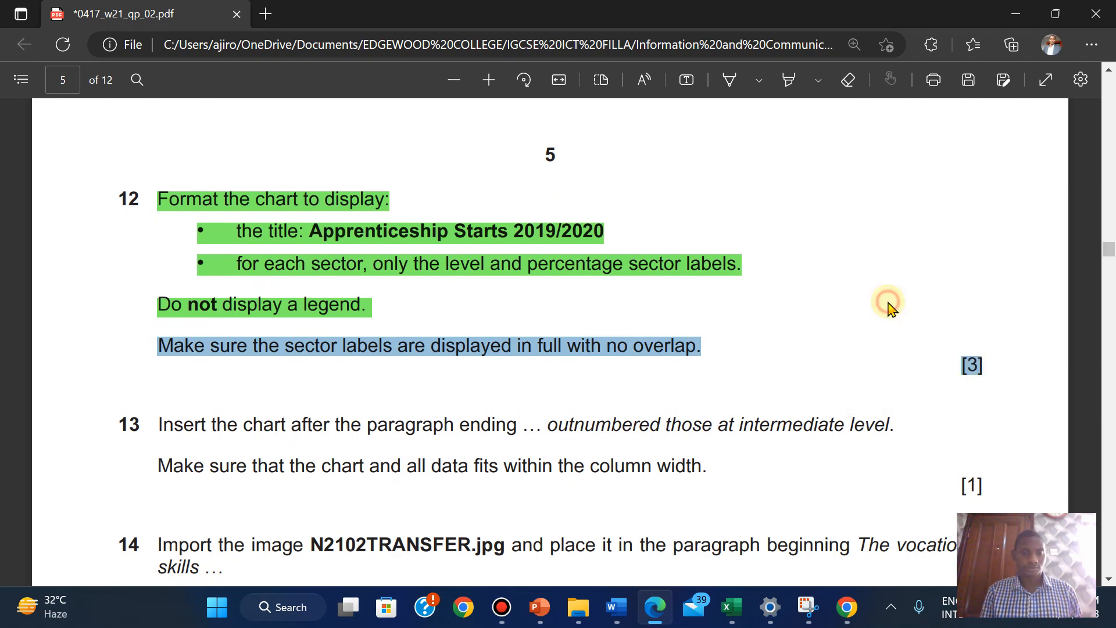
scroll(283, 454, "down", 3)
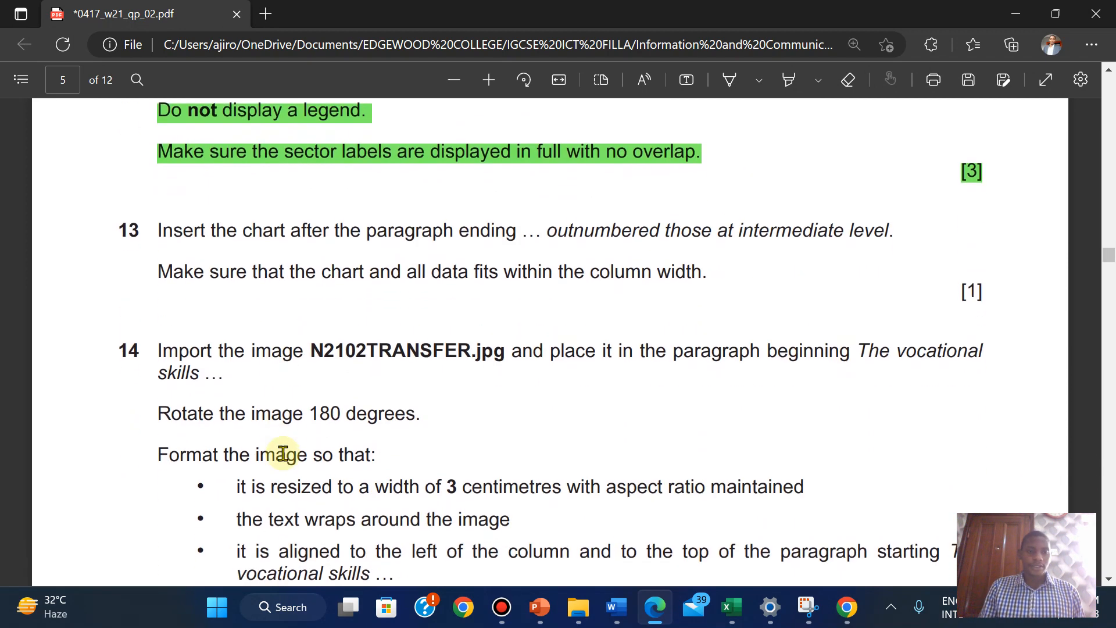
scroll(283, 454, "down", 1)
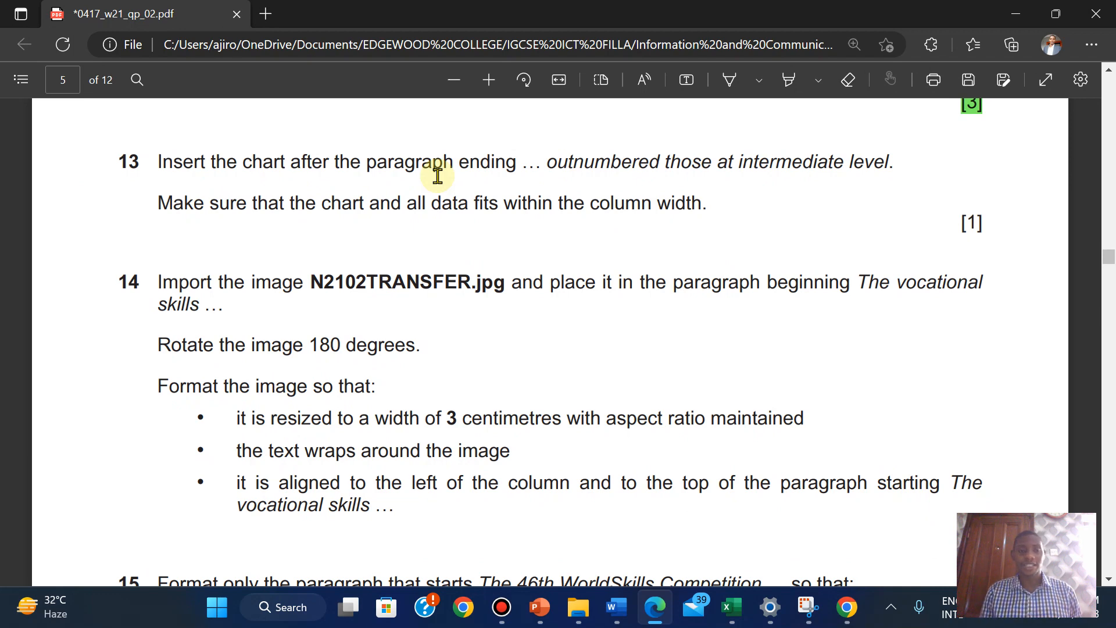
mouse_move(615, 606)
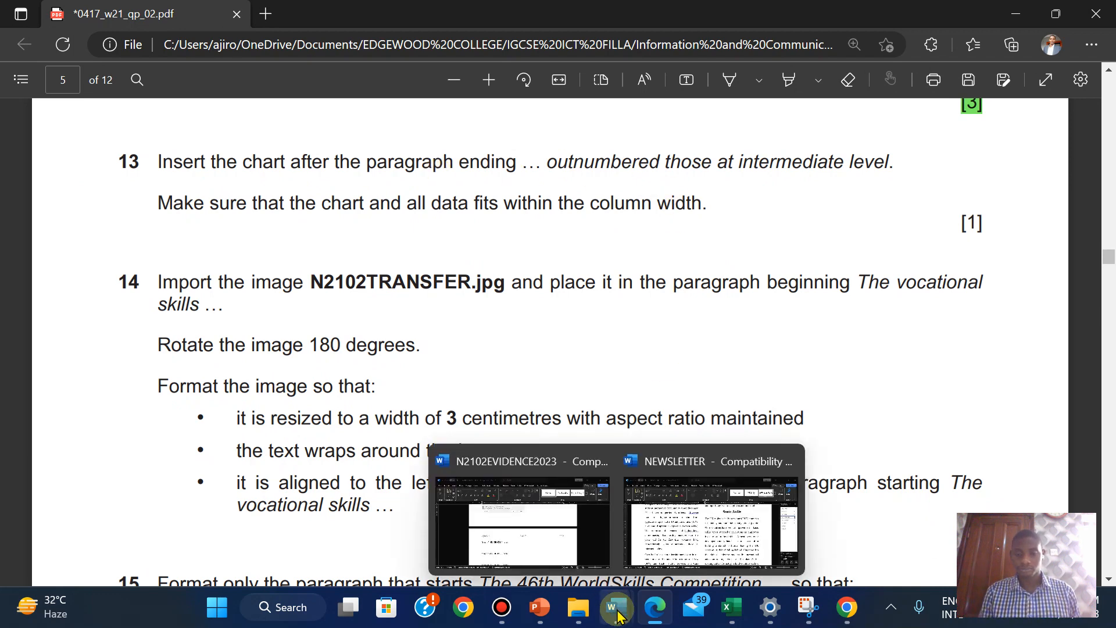
left_click(689, 522)
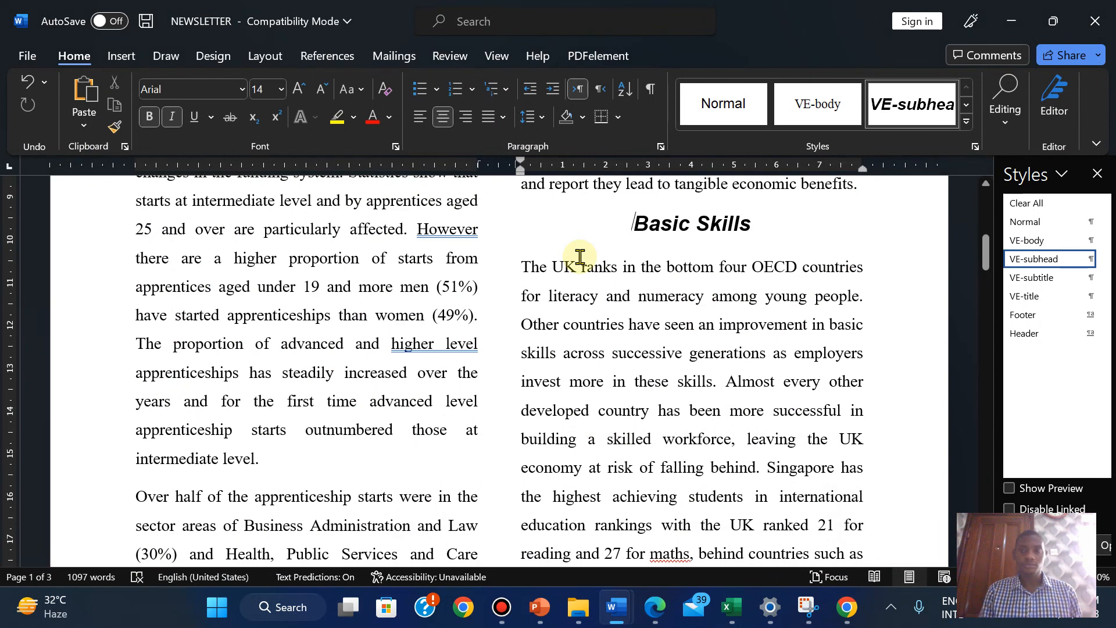
Search the newsletter for 'out' to locate the paragraph ending 'intermediate level.'
left_click(1004, 106)
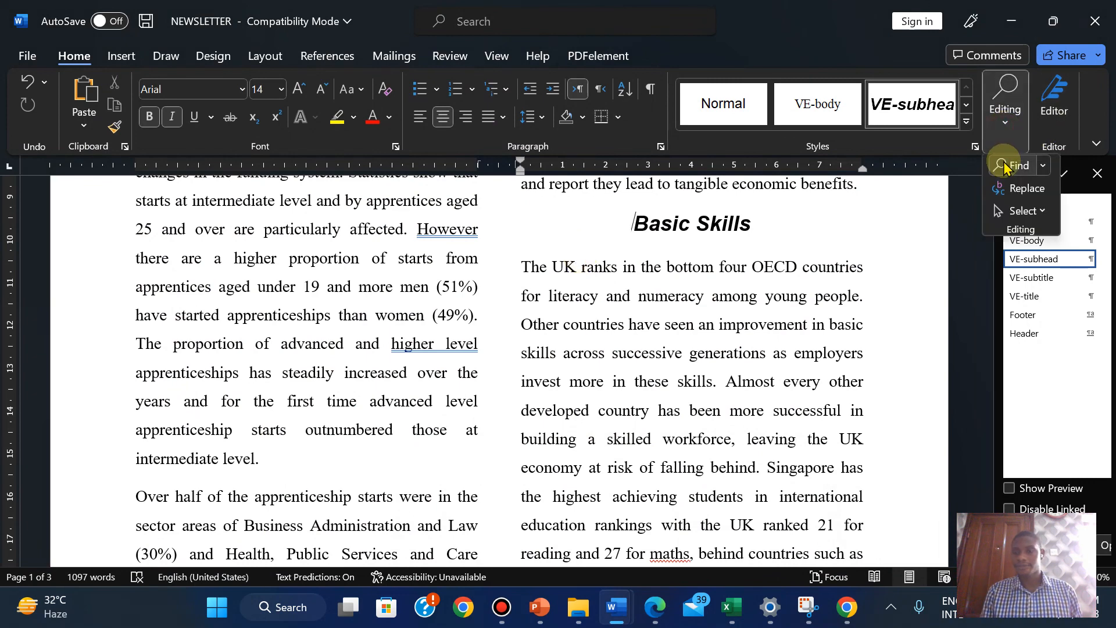
left_click(1003, 166)
type("O")
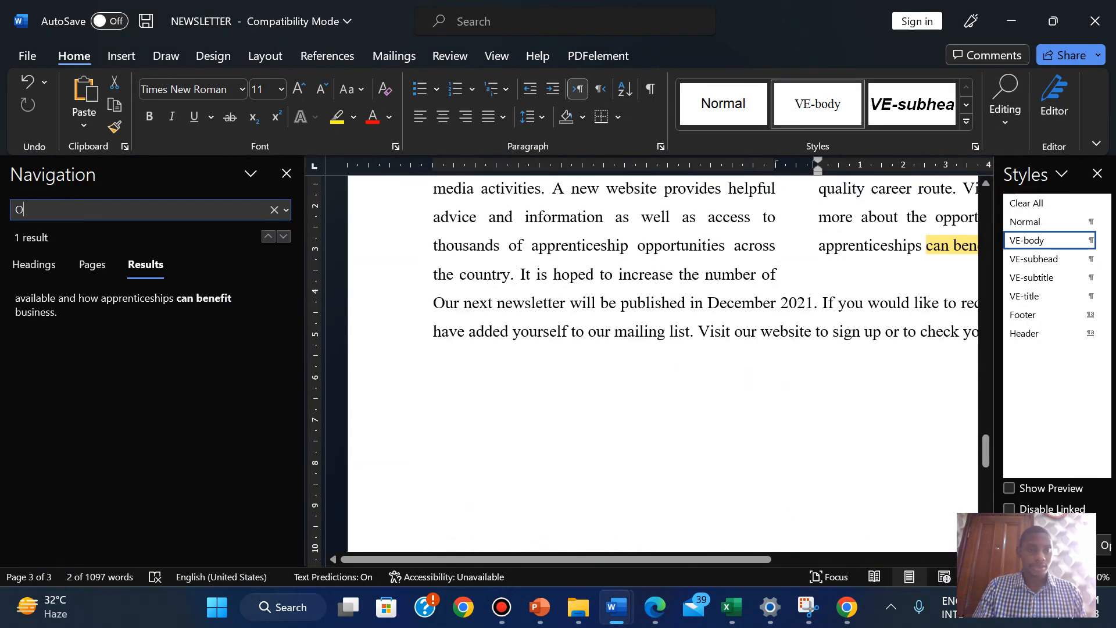
key("BackSpace")
type("ou")
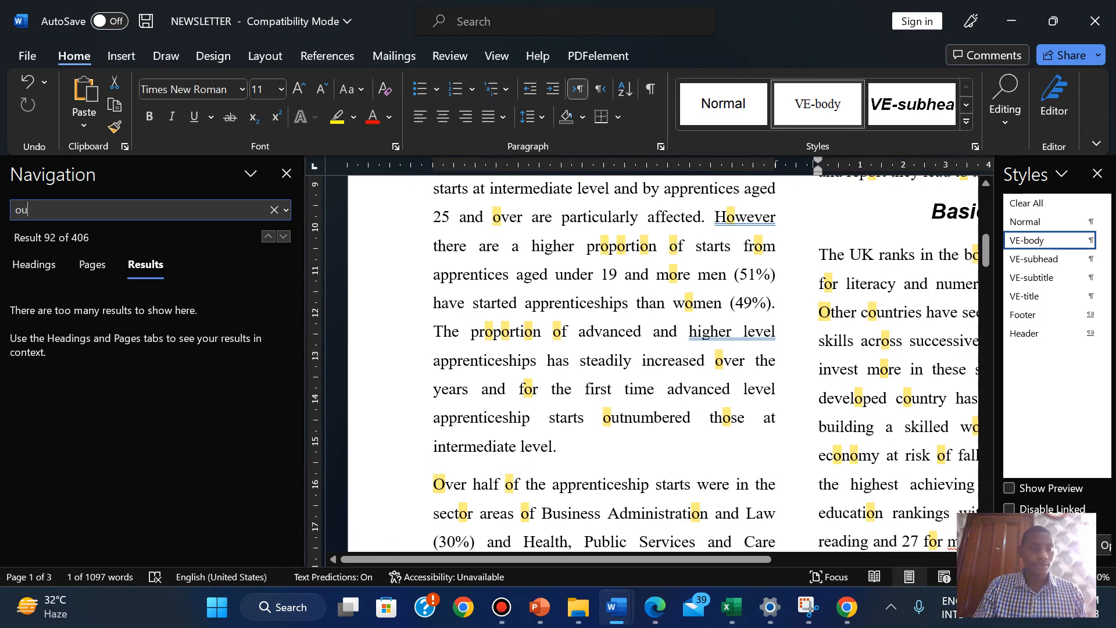
type("tnum")
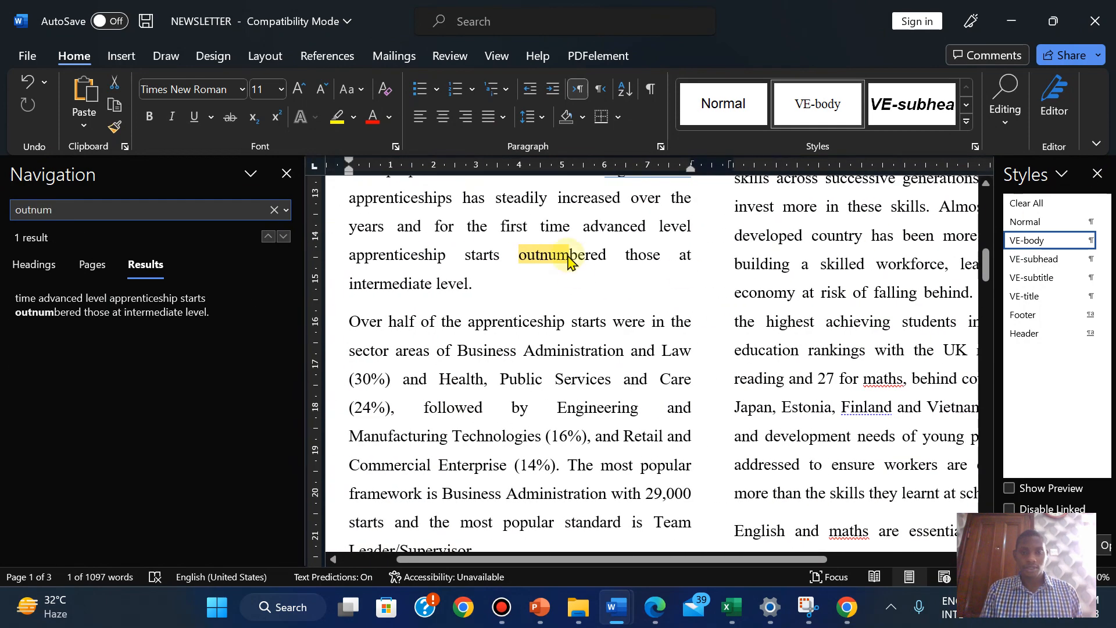
left_click(512, 282)
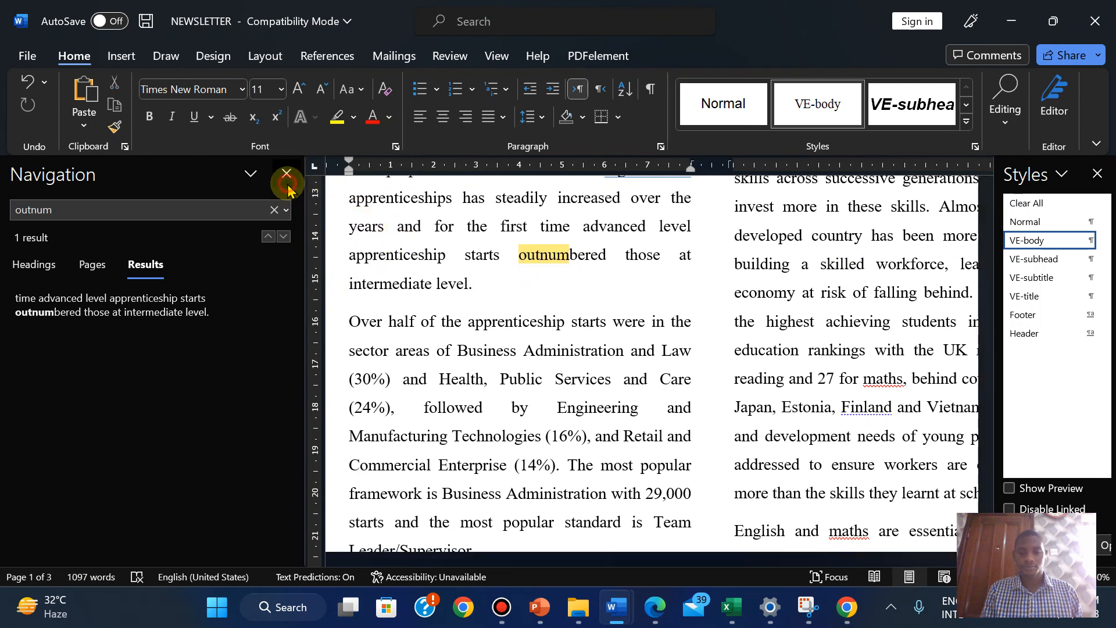
left_click(286, 173)
Copy the Apprenticeship Starts 2019/2020 pie chart from the N2102STARTS workbook
left_click(652, 620)
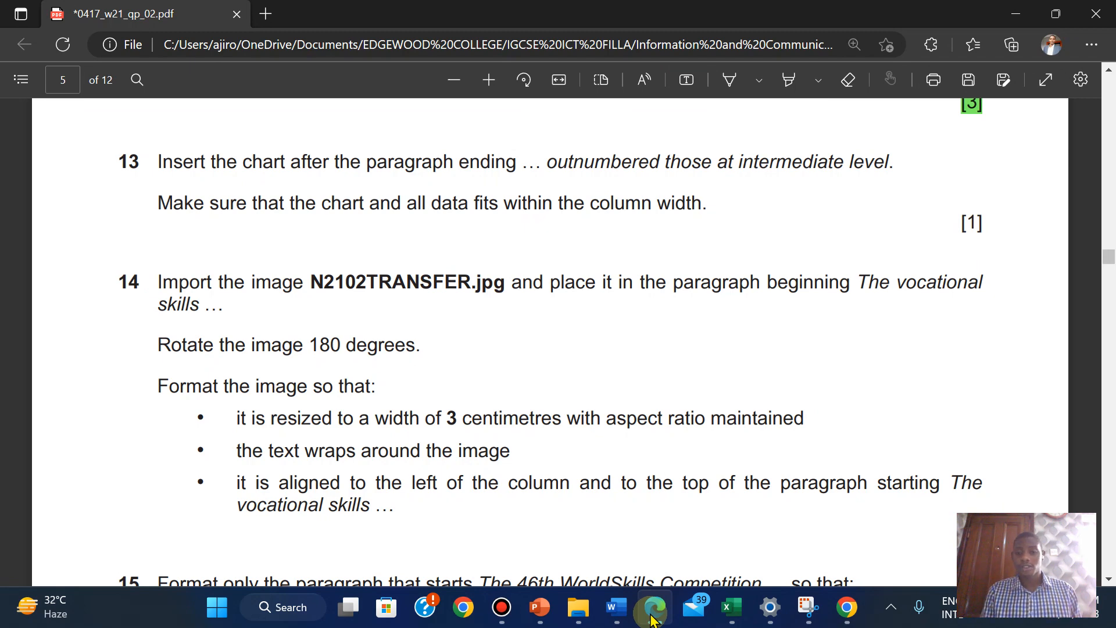
mouse_move(732, 608)
left_click(849, 511)
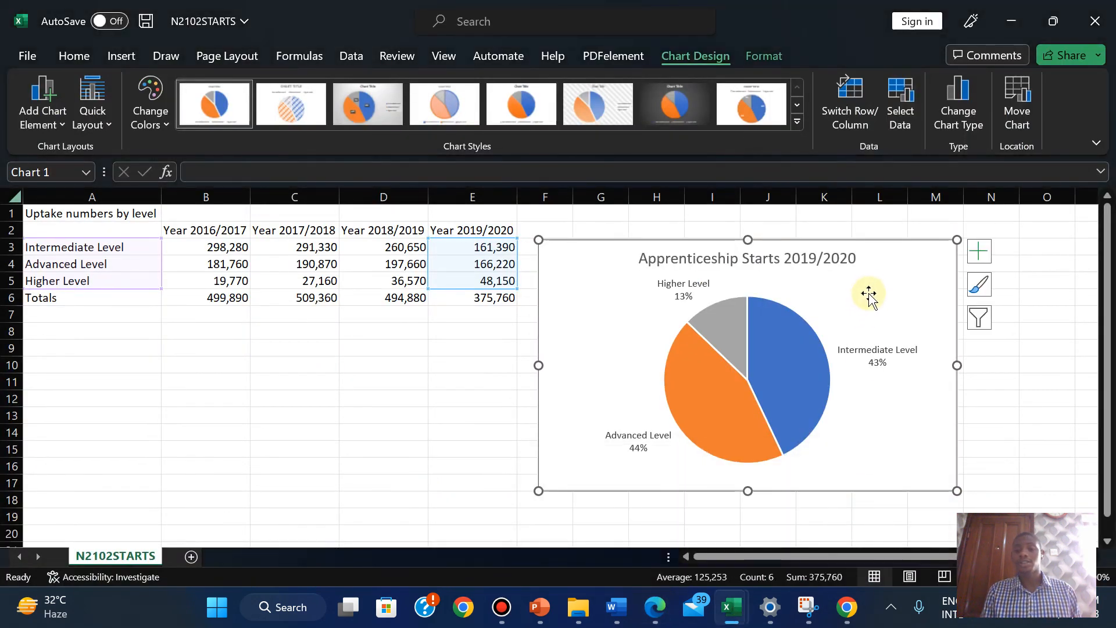
right_click(868, 290)
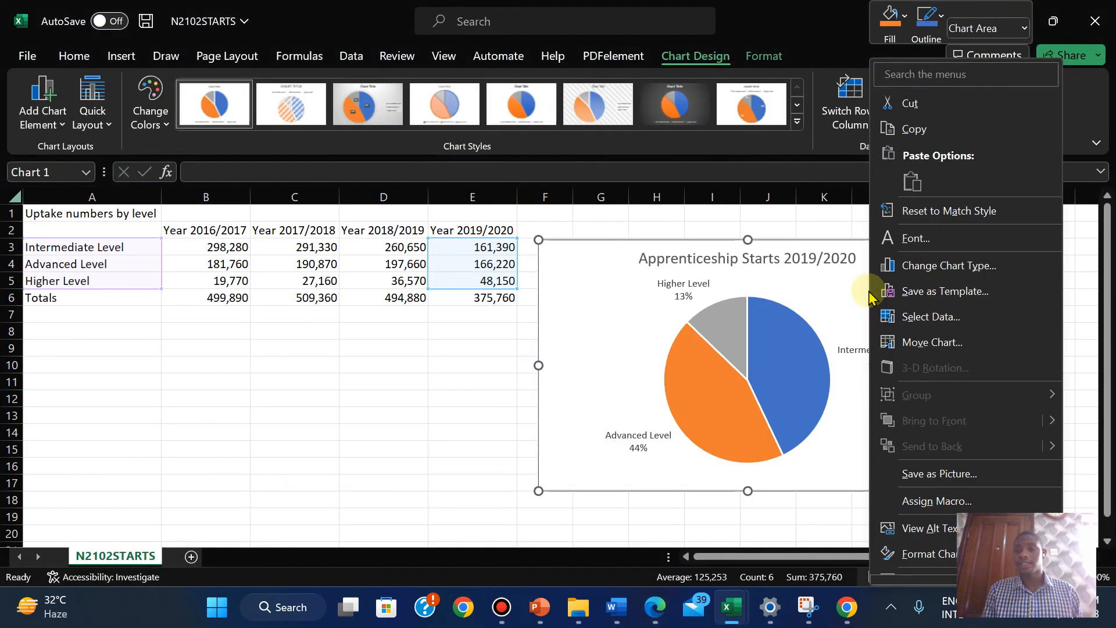
left_click(905, 142)
Add a blank paragraph after 'outnumbered those at intermediate level.' in the newsletter
mouse_move(616, 607)
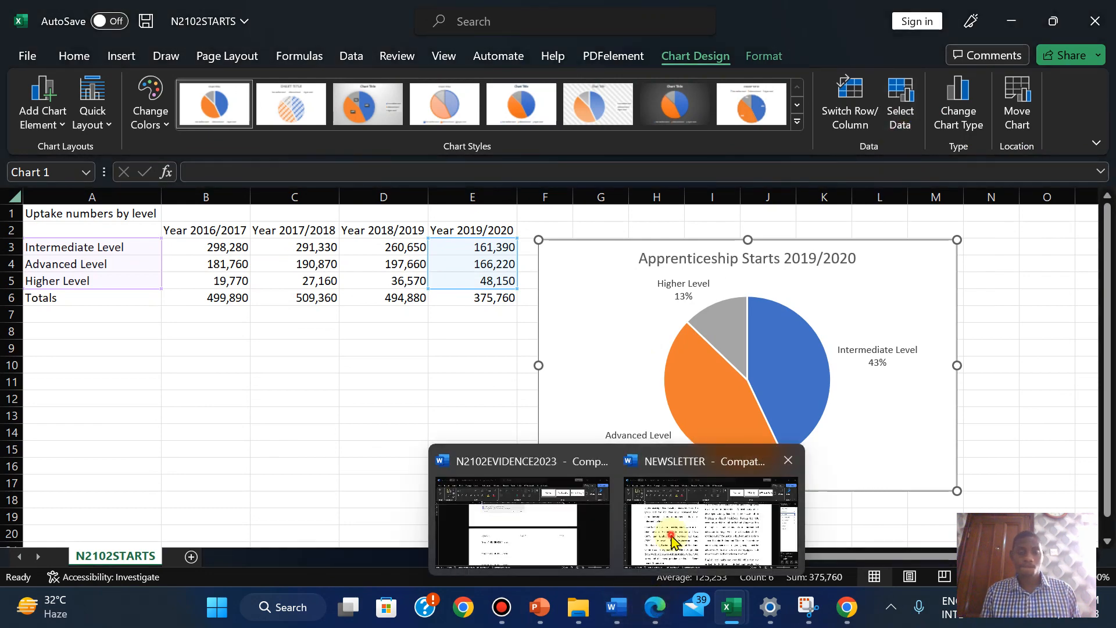
left_click(673, 541)
left_click(266, 272)
key("Return")
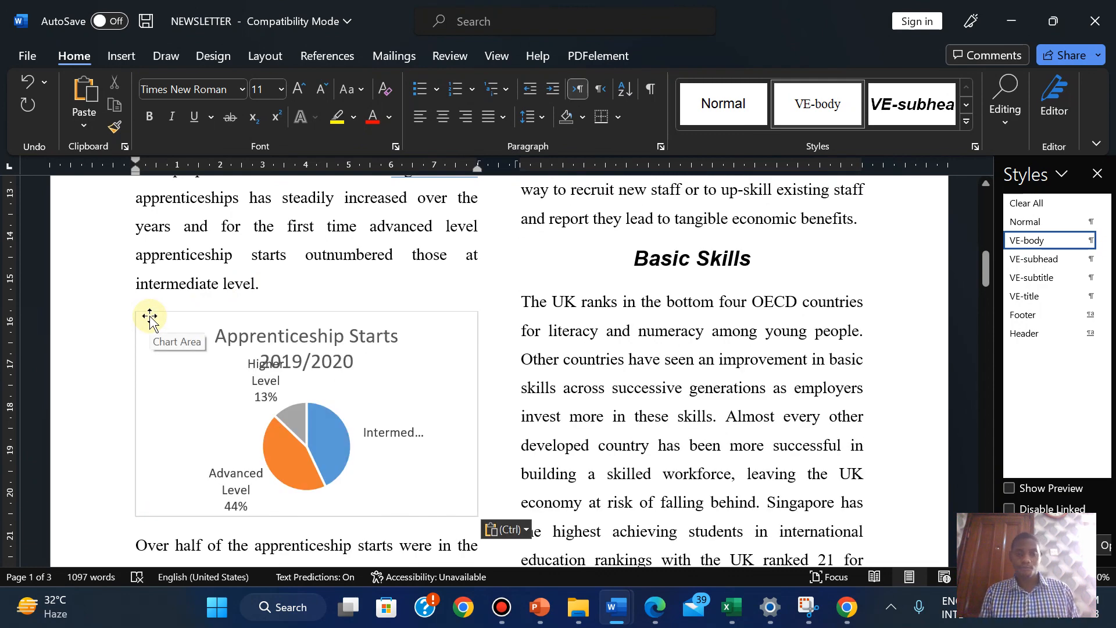
Undo the pasted pie chart and bring up the paste choices on the empty line
key("ctrl+z")
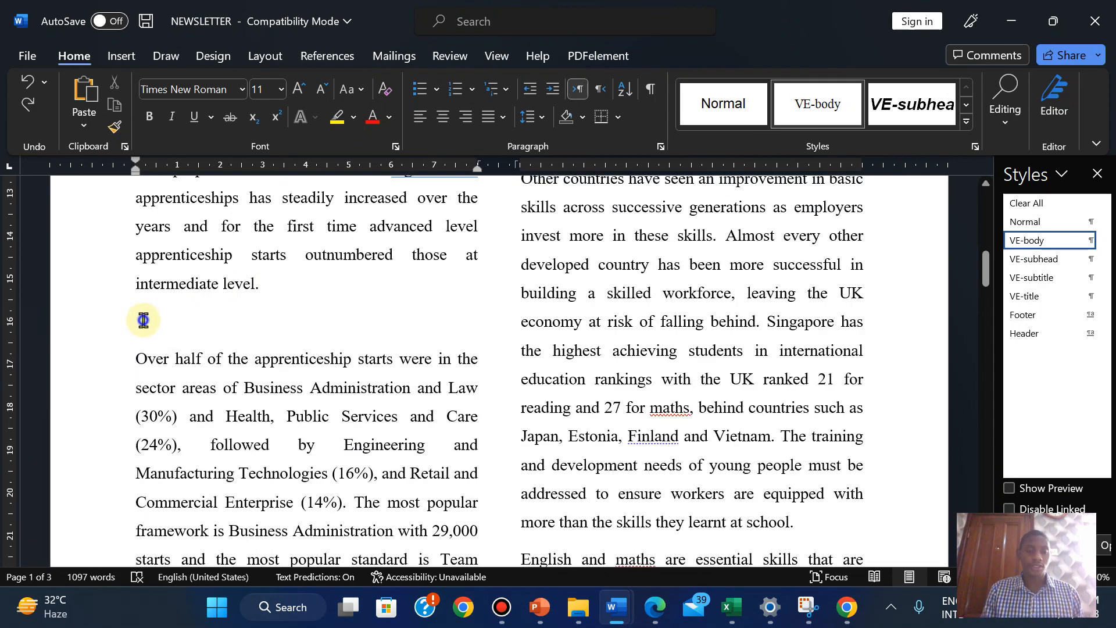
right_click(143, 320)
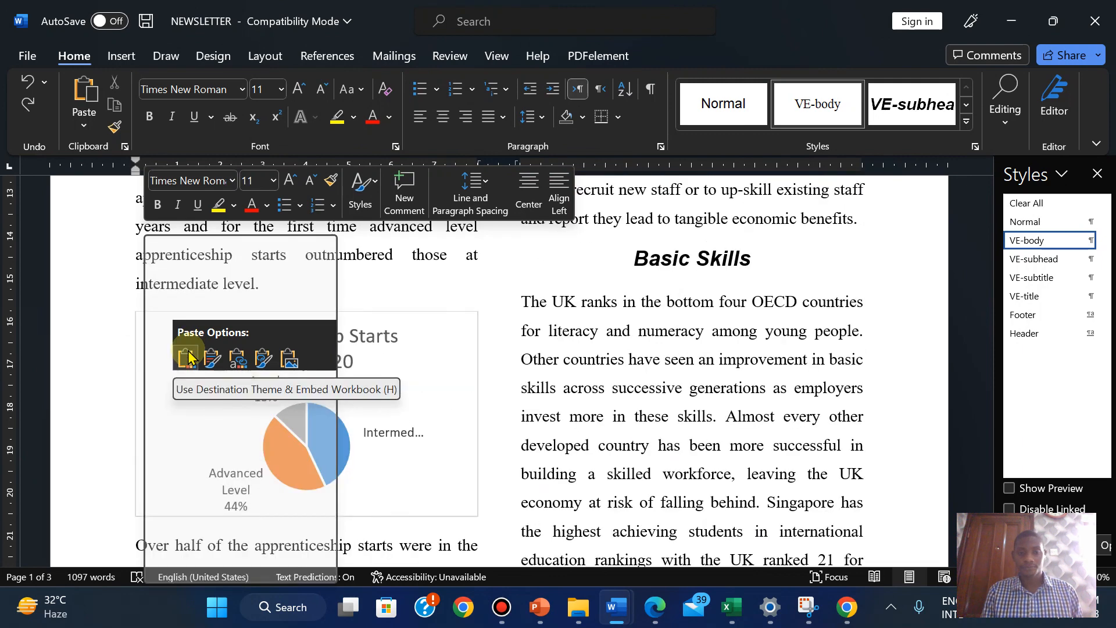
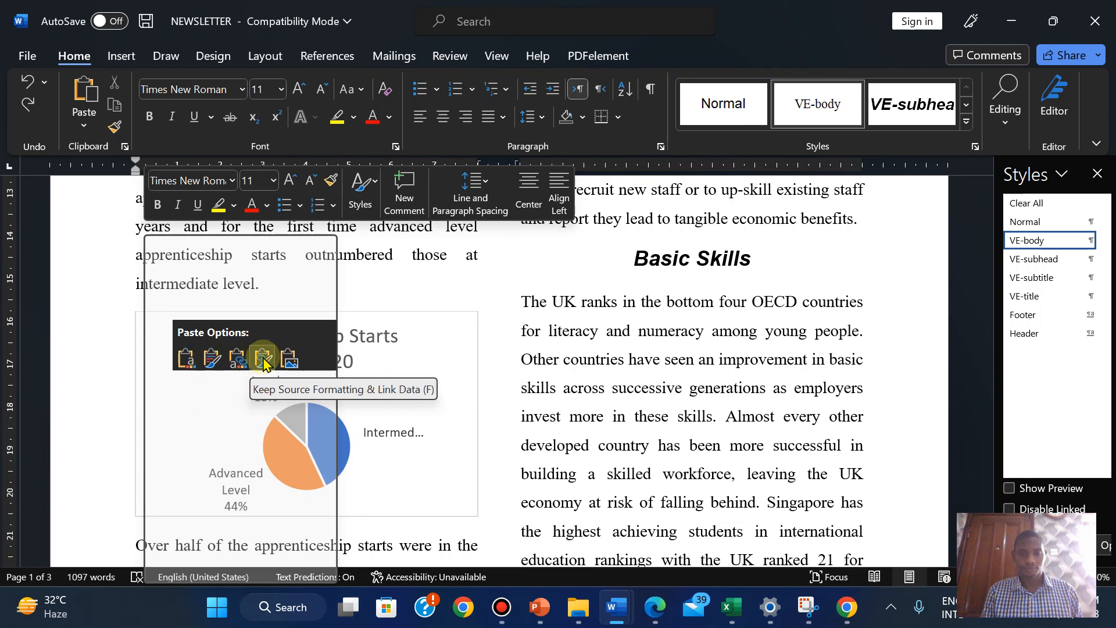
Paste the Apprenticeship Starts 2019/2020 chart as a picture and shrink it to the left column's width
left_click(296, 358)
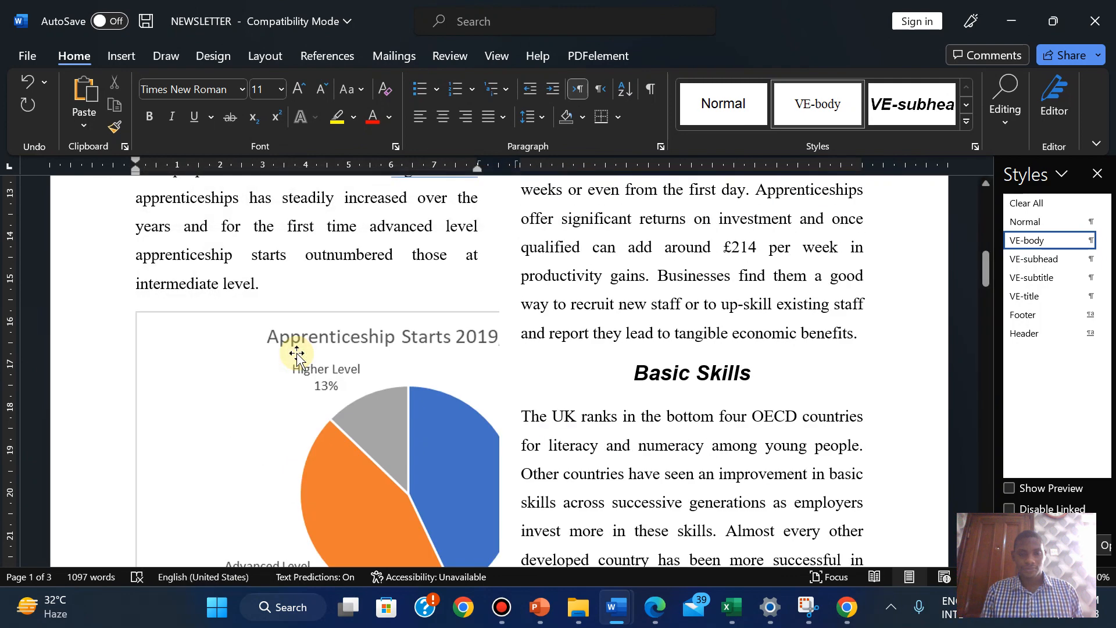
left_click(191, 353)
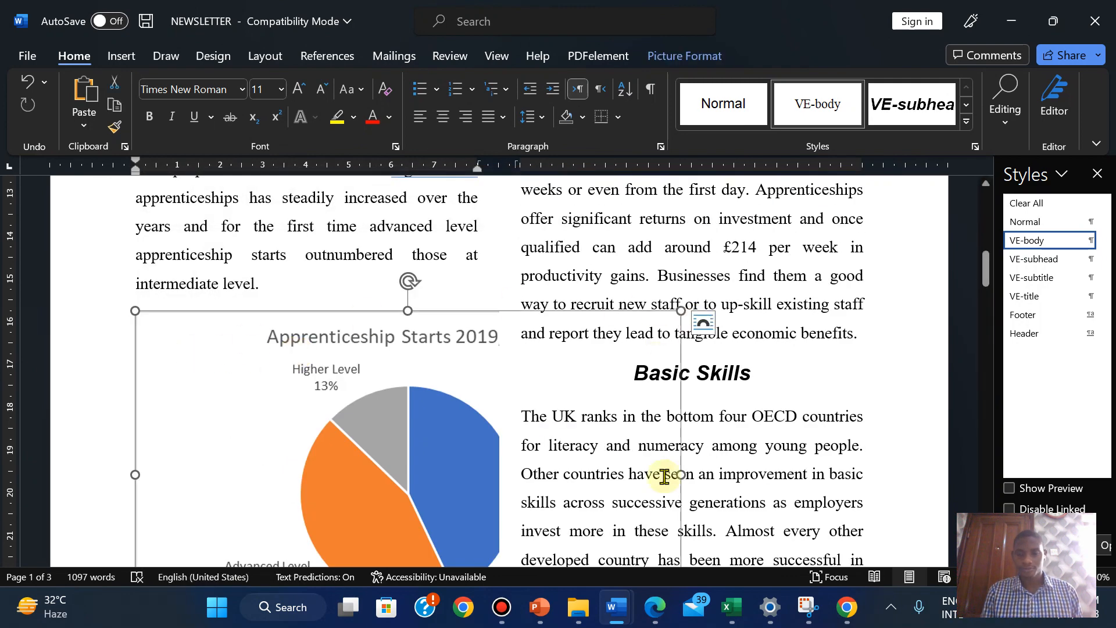
left_click_drag(986, 274, 984, 299)
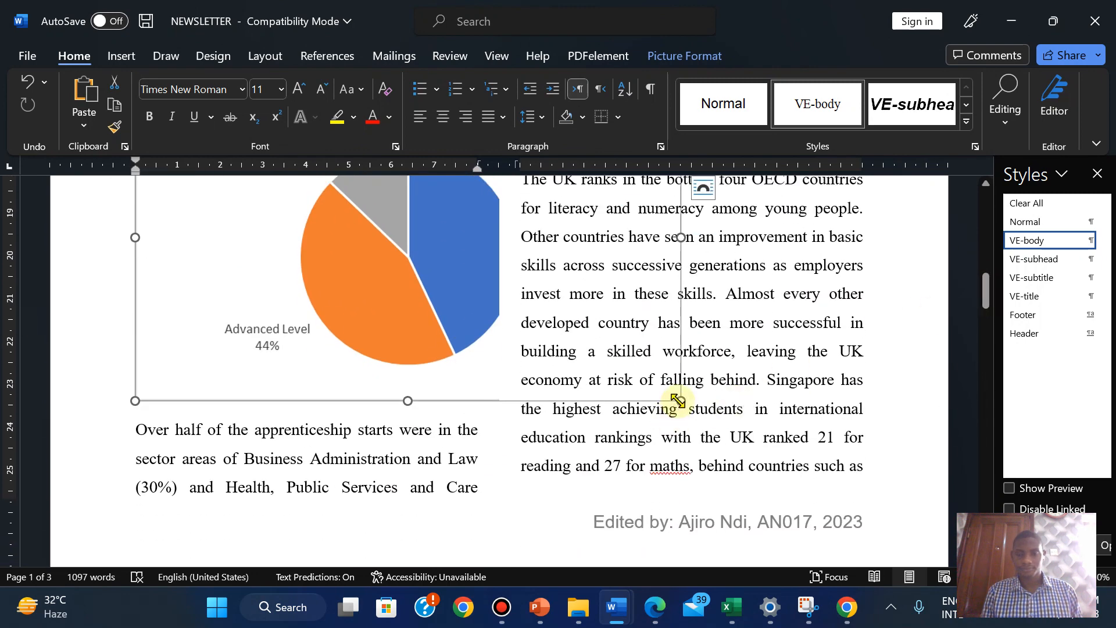
left_click_drag(678, 400, 309, 282)
scroll(924, 284, "up", 2)
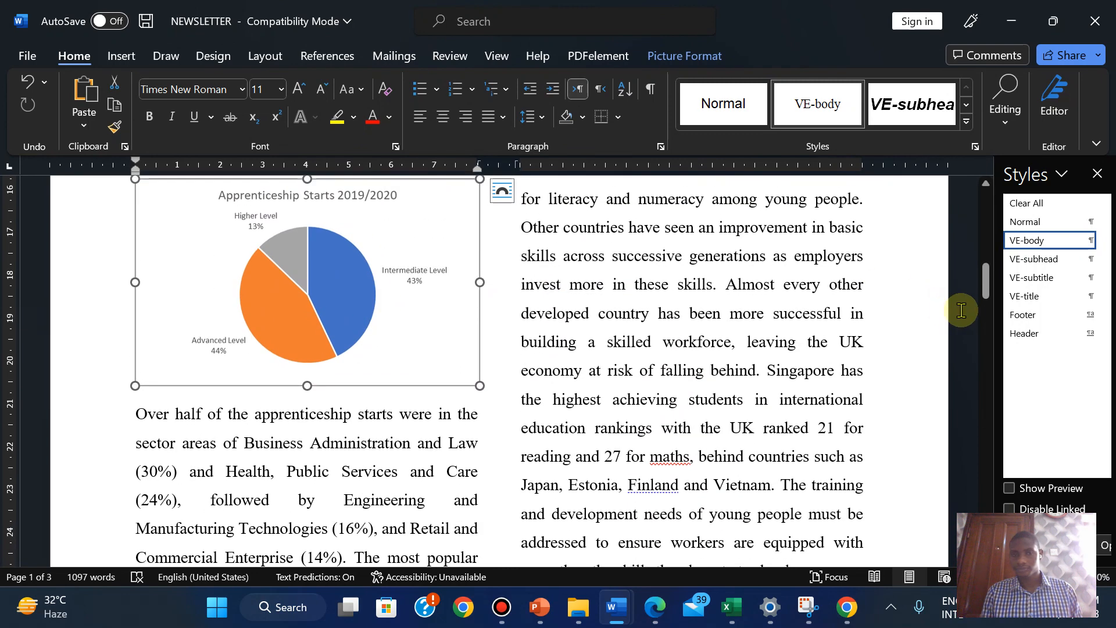
left_click_drag(983, 285, 985, 282)
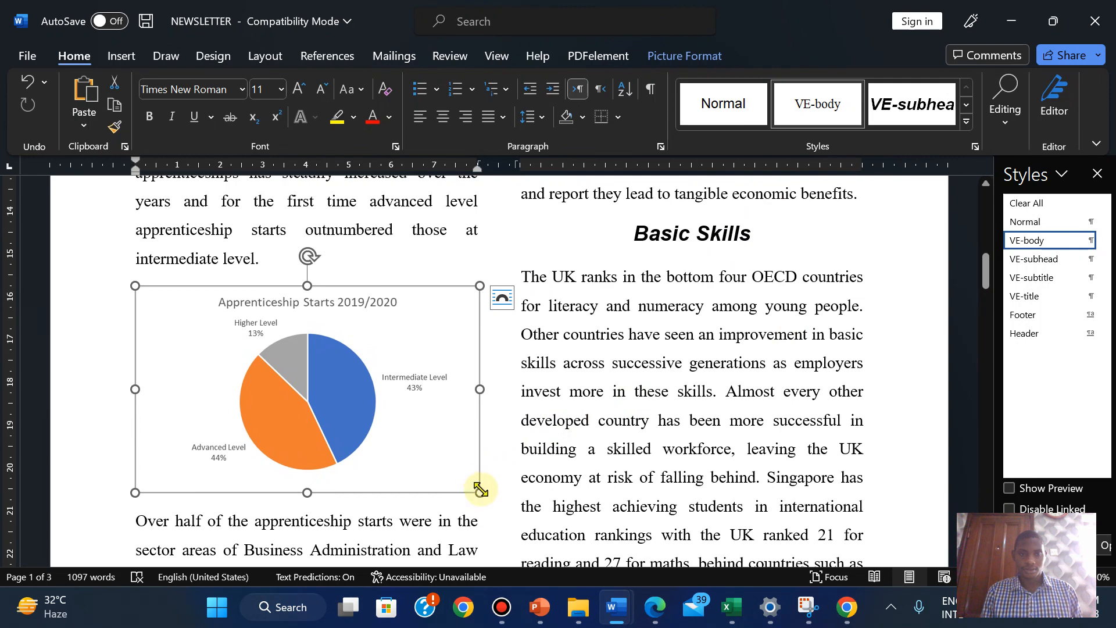
mouse_move(476, 487)
left_mouse_down()
mouse_move(464, 478)
mouse_move(474, 486)
left_mouse_up()
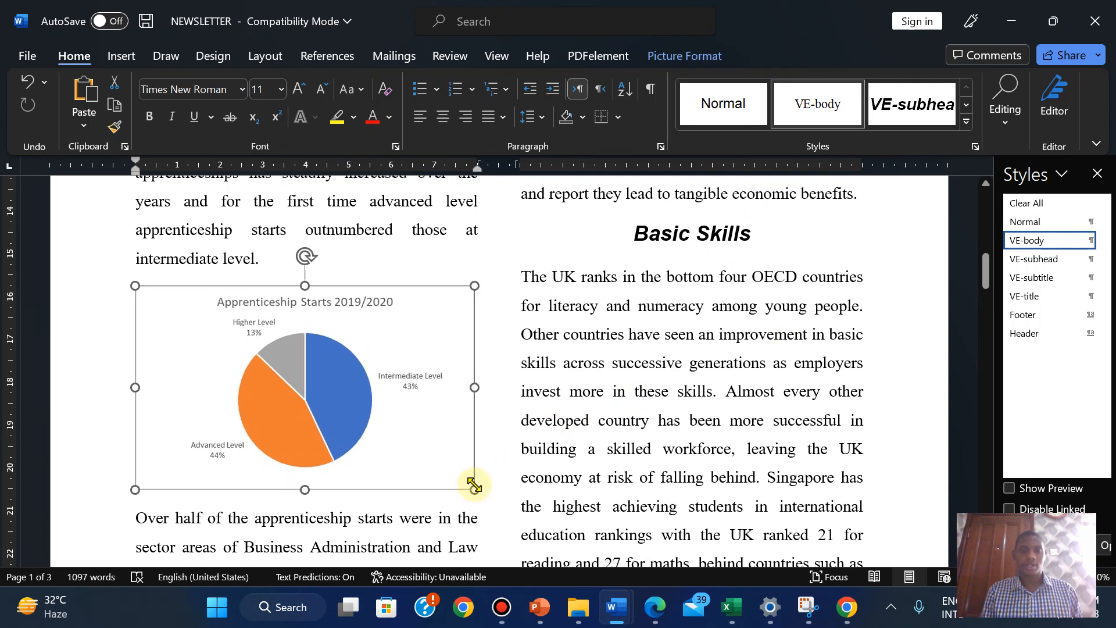
left_click(501, 459)
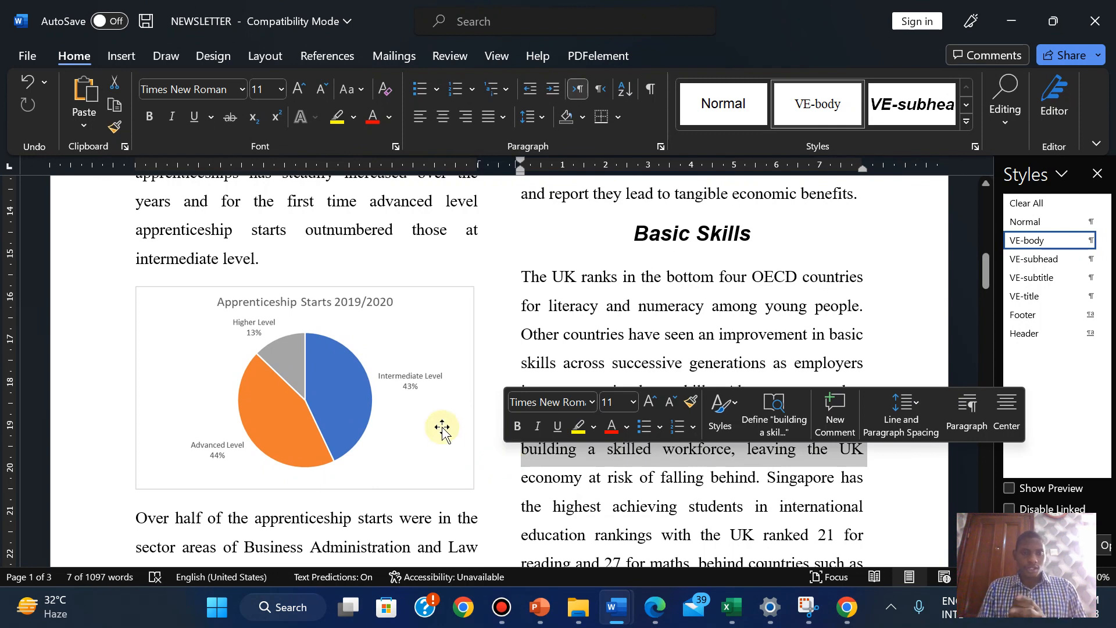
Check the chart's fit with page gridlines, then bring up the question paper PDF
left_click(495, 55)
left_click(482, 108)
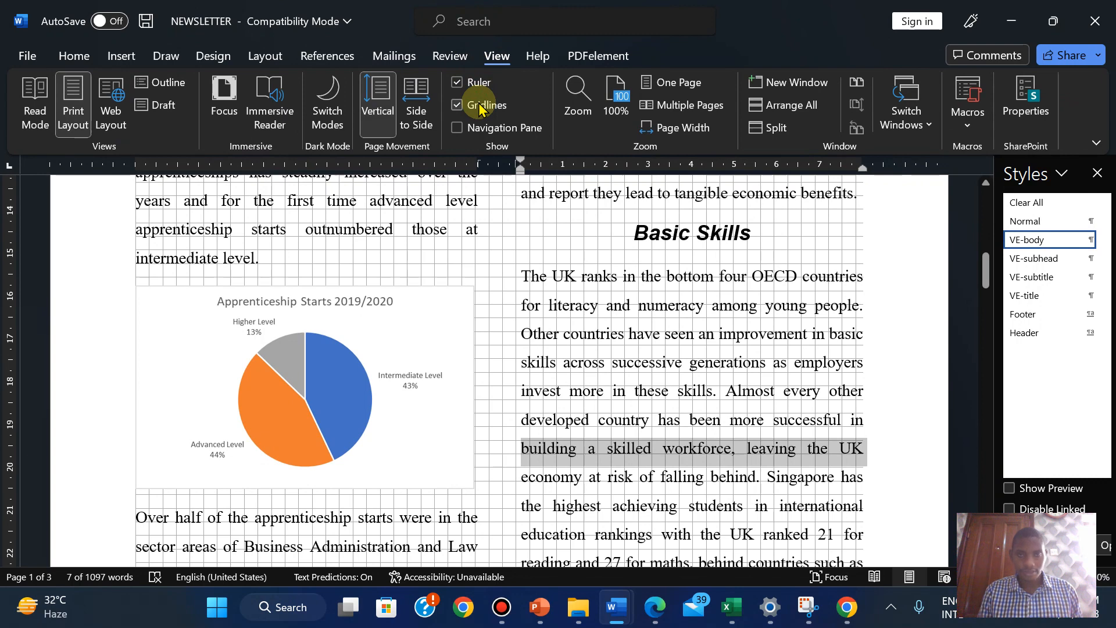
left_click(480, 106)
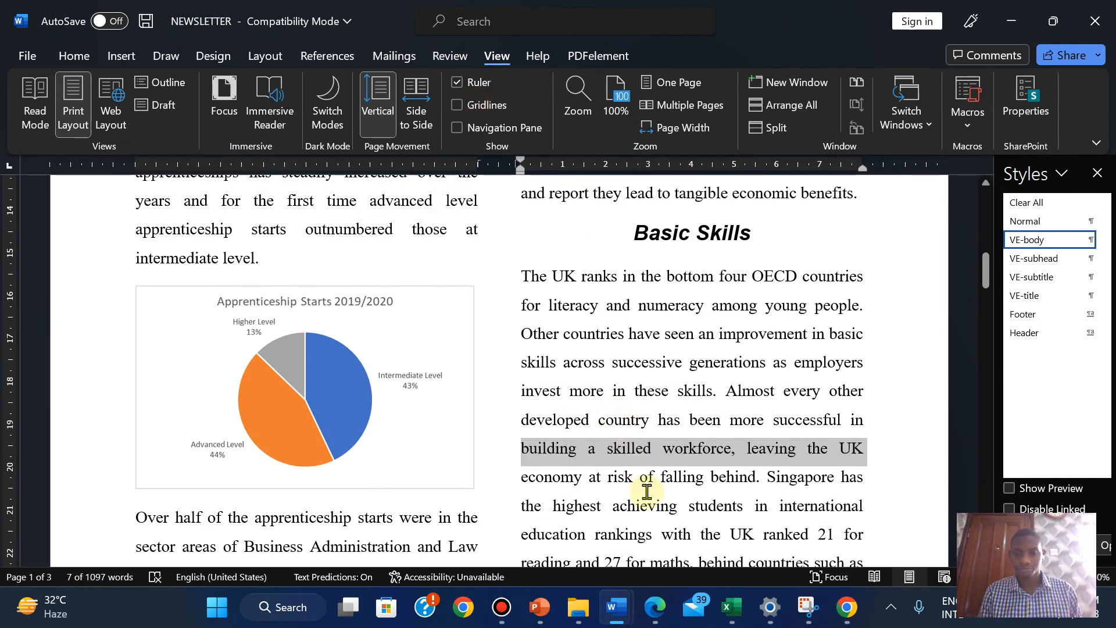
left_click(654, 607)
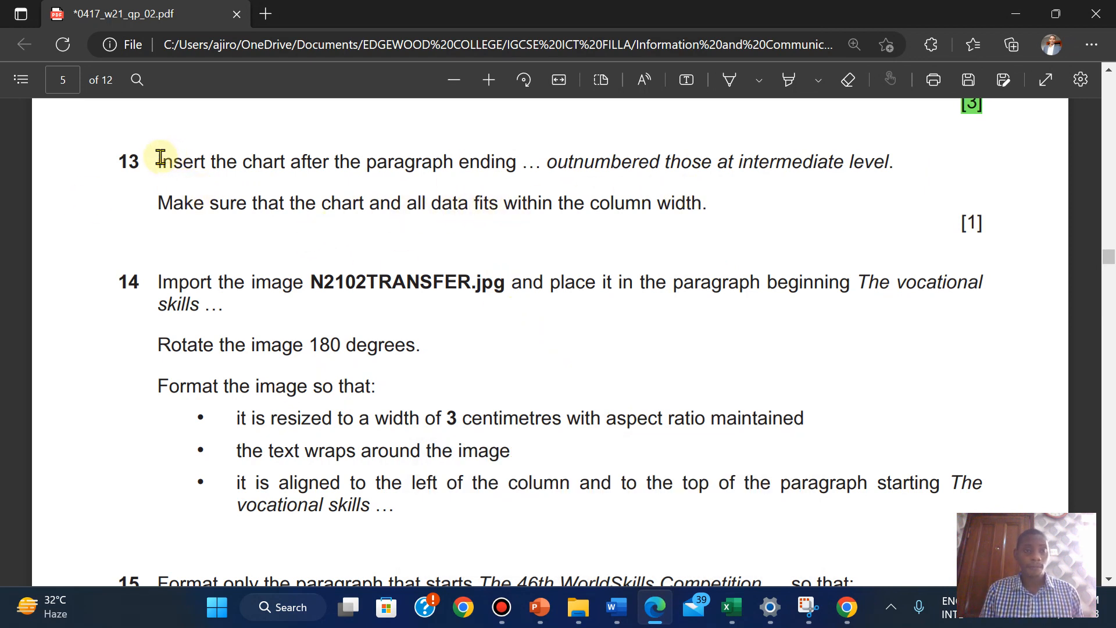
Highlight question 13 green in the exam PDF and scroll on to question 14
left_click_drag(160, 157, 981, 223)
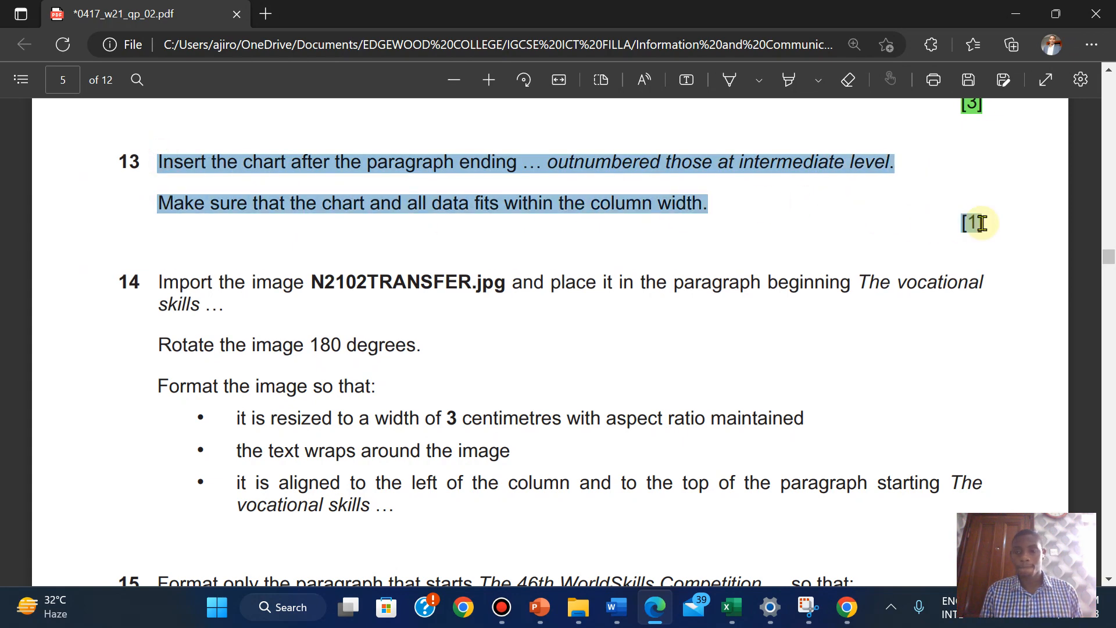
mouse_move(980, 141)
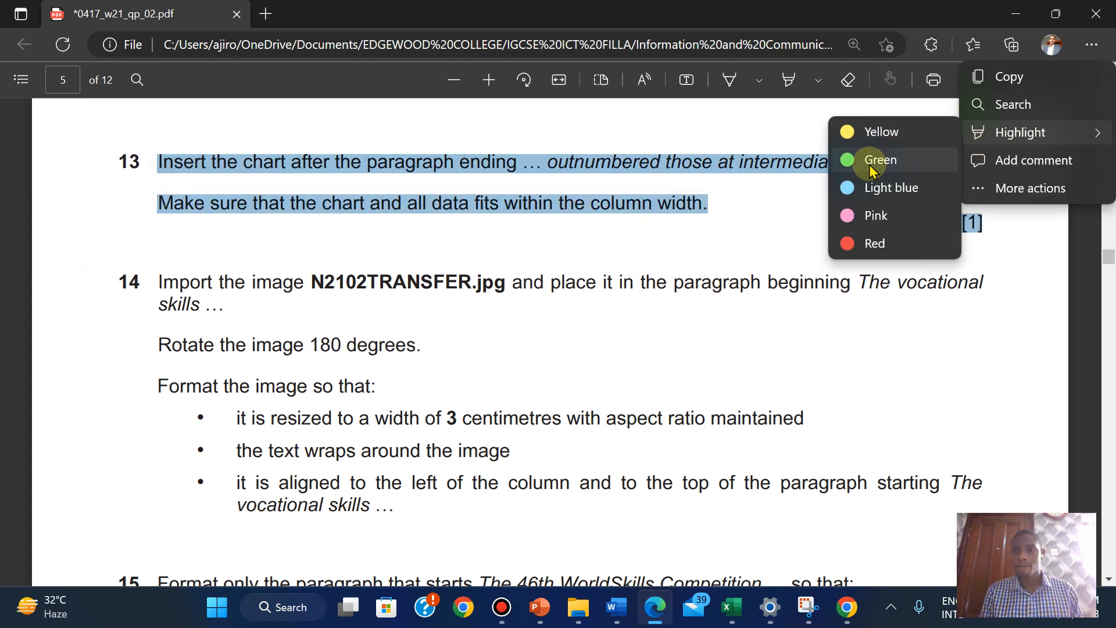
left_click(872, 167)
scroll(258, 343, "down", 1)
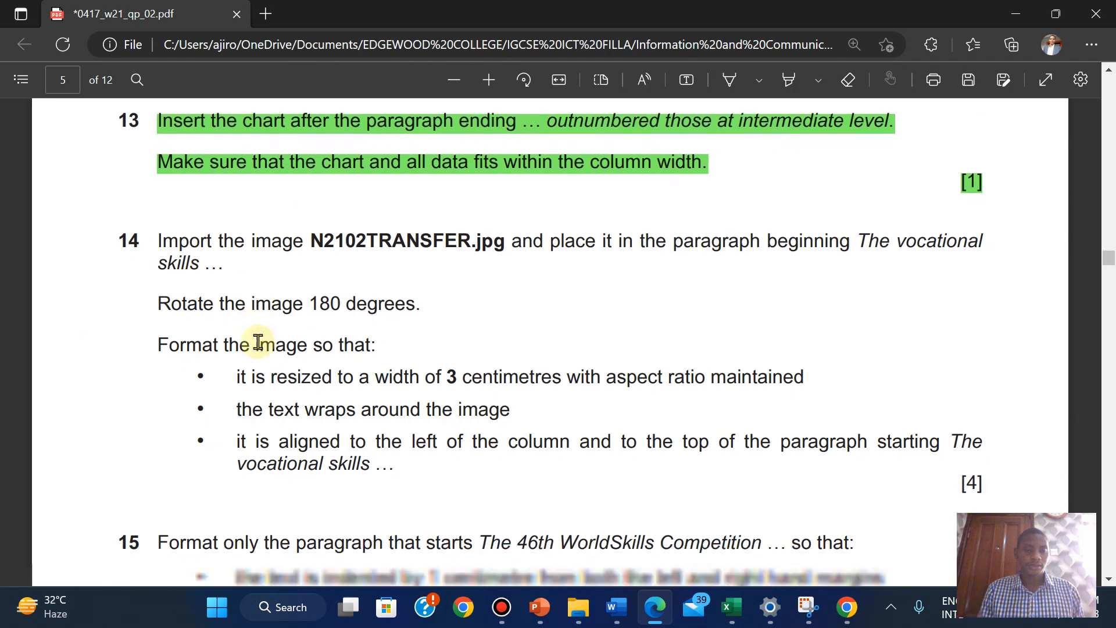
scroll(258, 343, "down", 2)
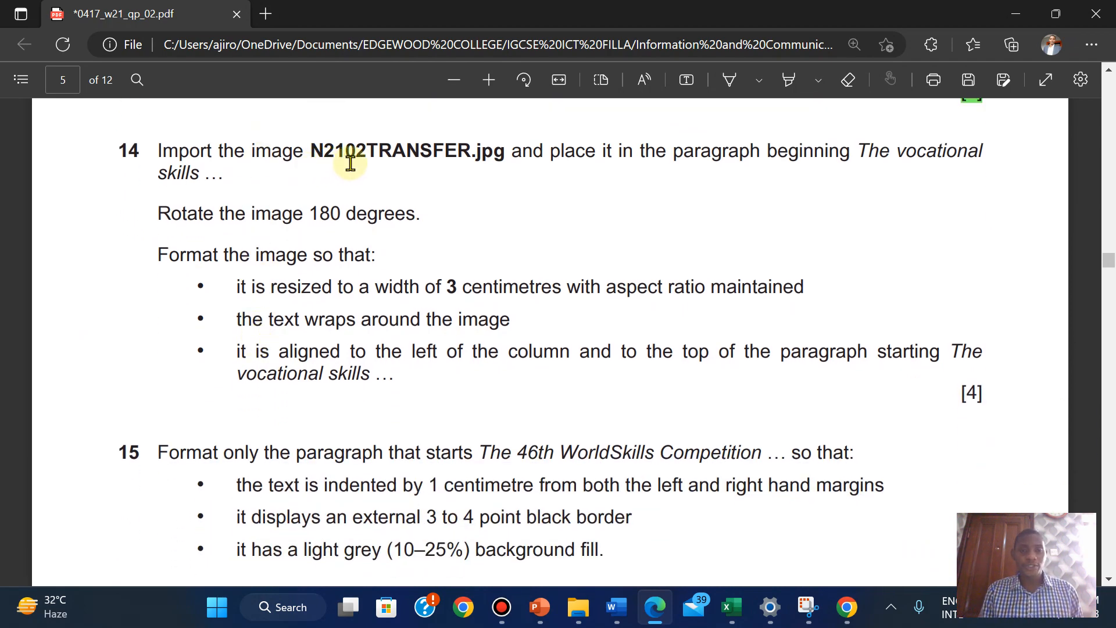
Go back to the NEWSLETTER document in Word
mouse_move(621, 608)
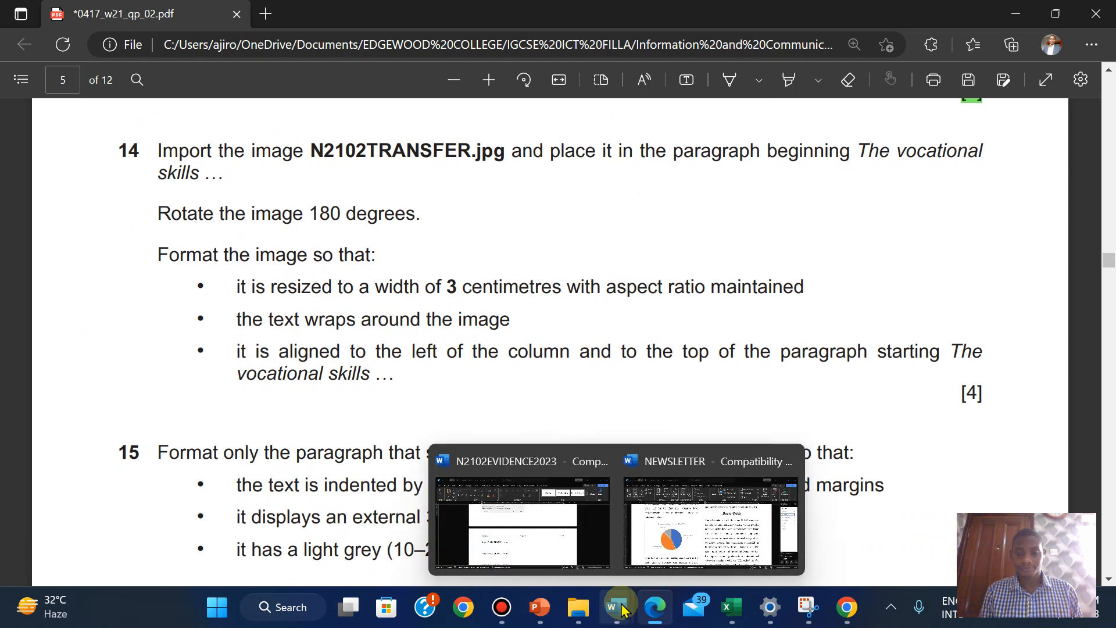
left_click(712, 494)
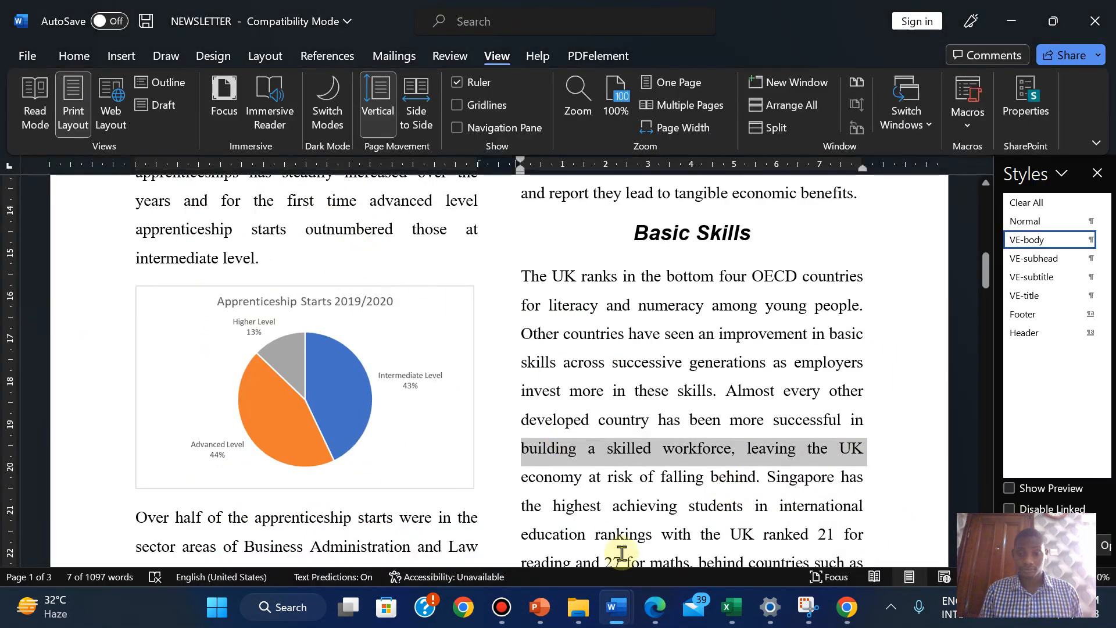
left_click(637, 492)
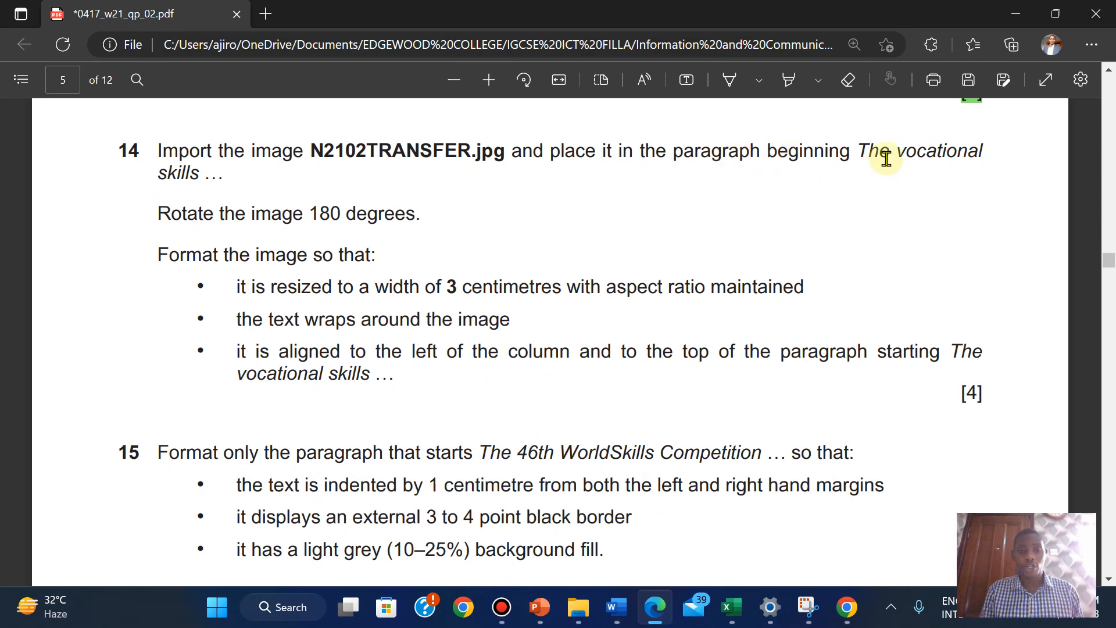
mouse_move(611, 612)
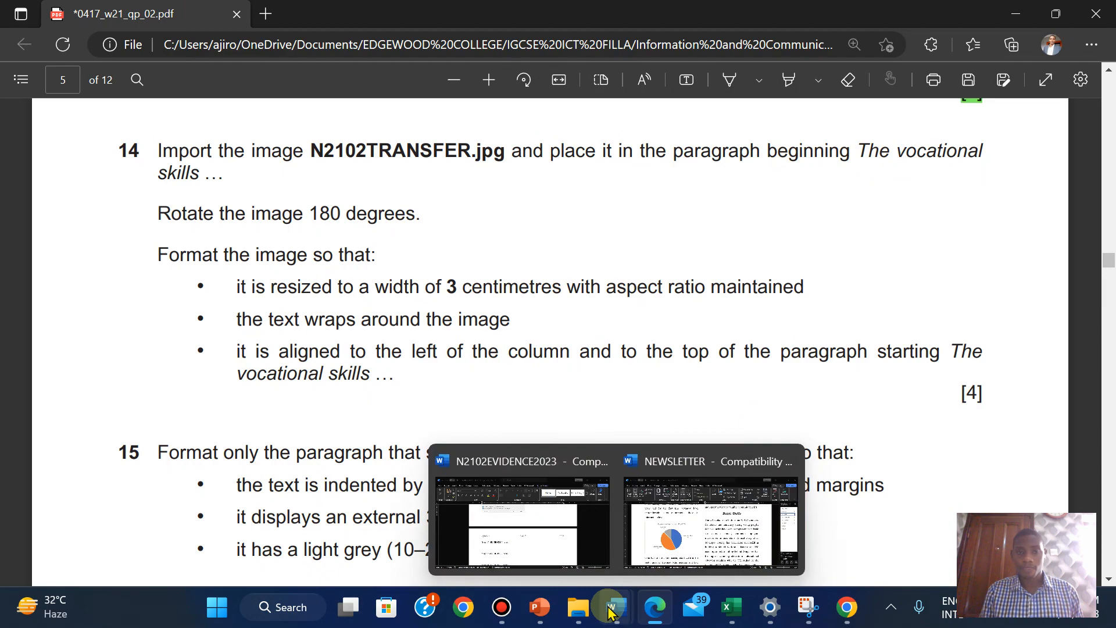
left_click(705, 511)
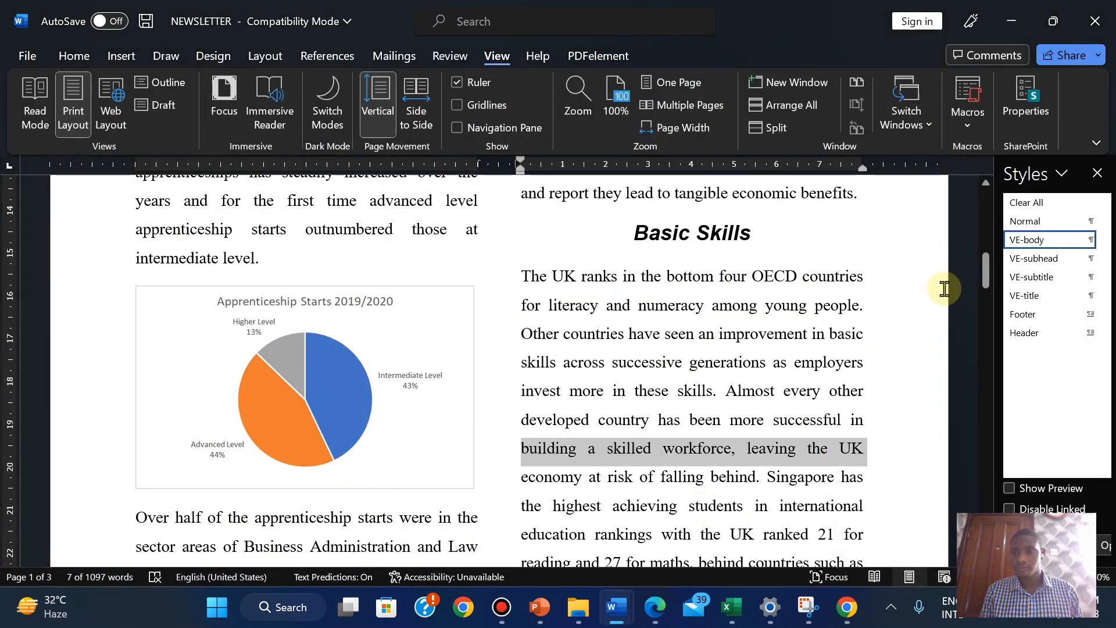
left_click_drag(985, 265, 978, 323)
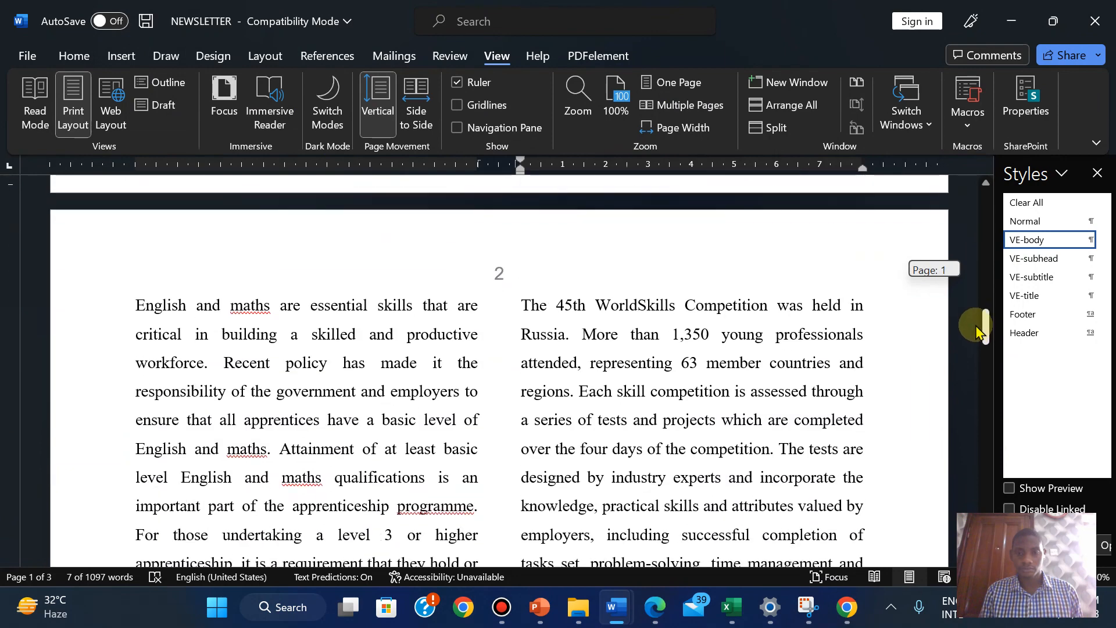
Find the paragraph beginning The vocational skills and place the cursor at its start
left_click(71, 54)
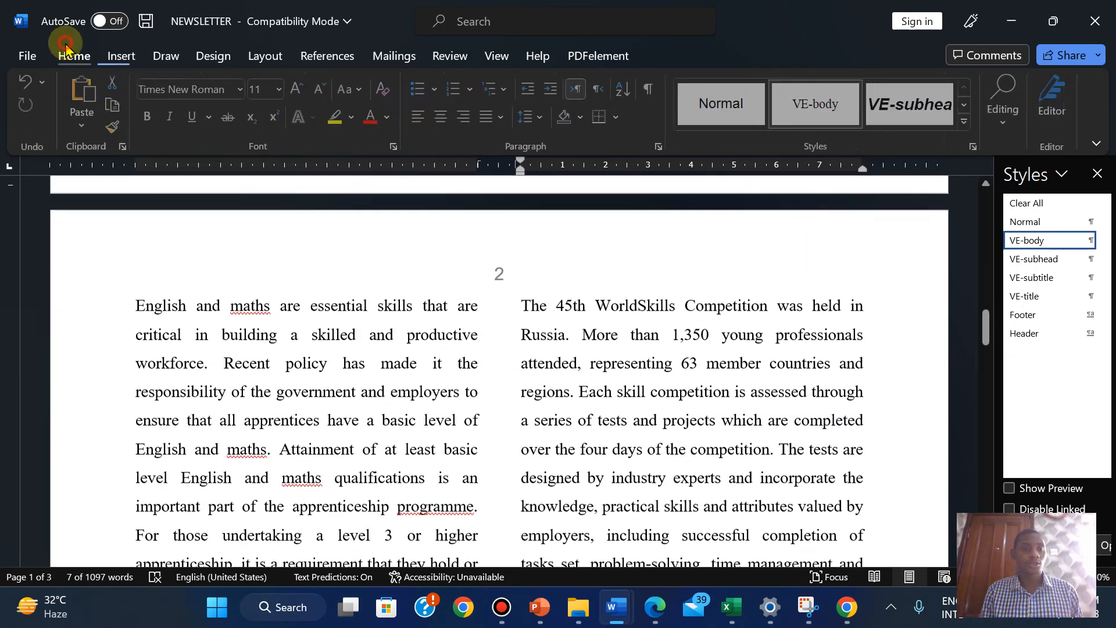
left_click(1012, 116)
left_click(1017, 166)
type("V")
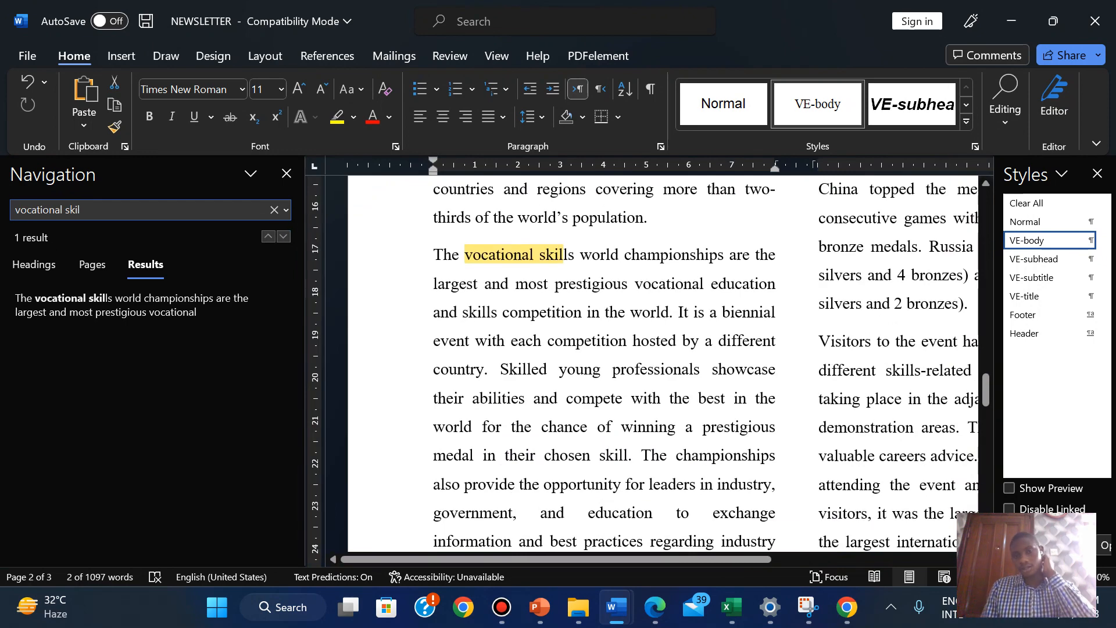
left_click(434, 250)
left_click(287, 173)
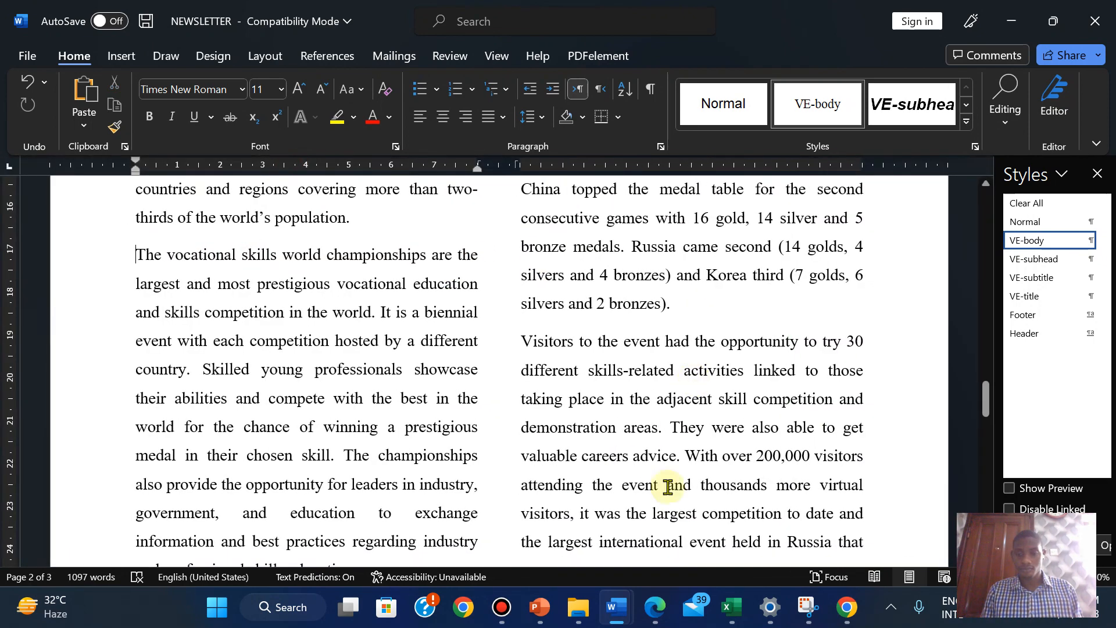
left_click(654, 608)
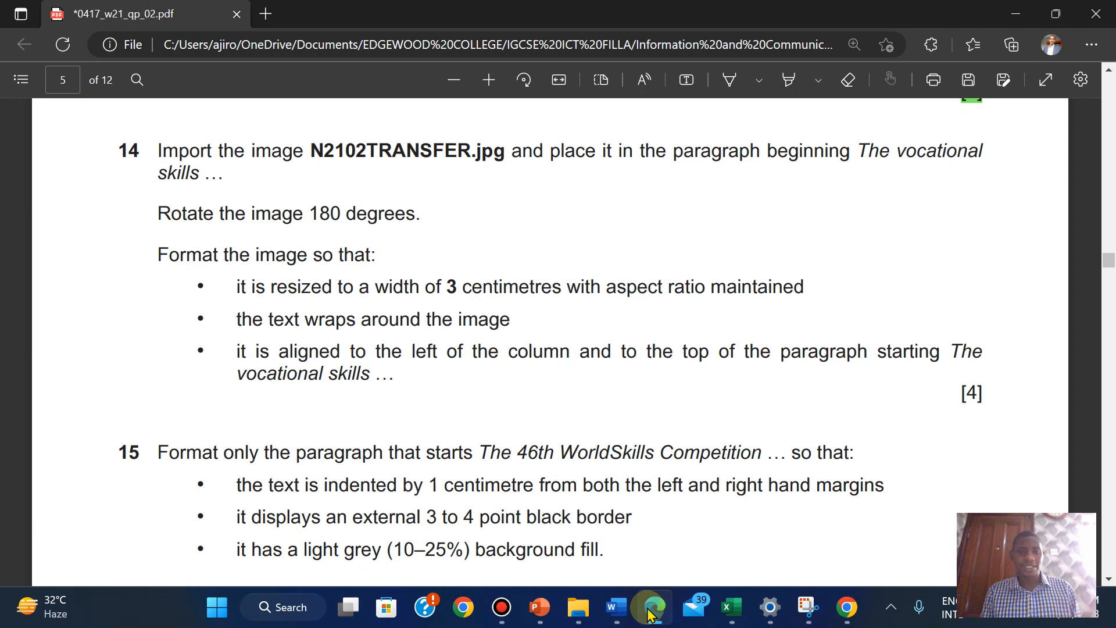
left_click(651, 613)
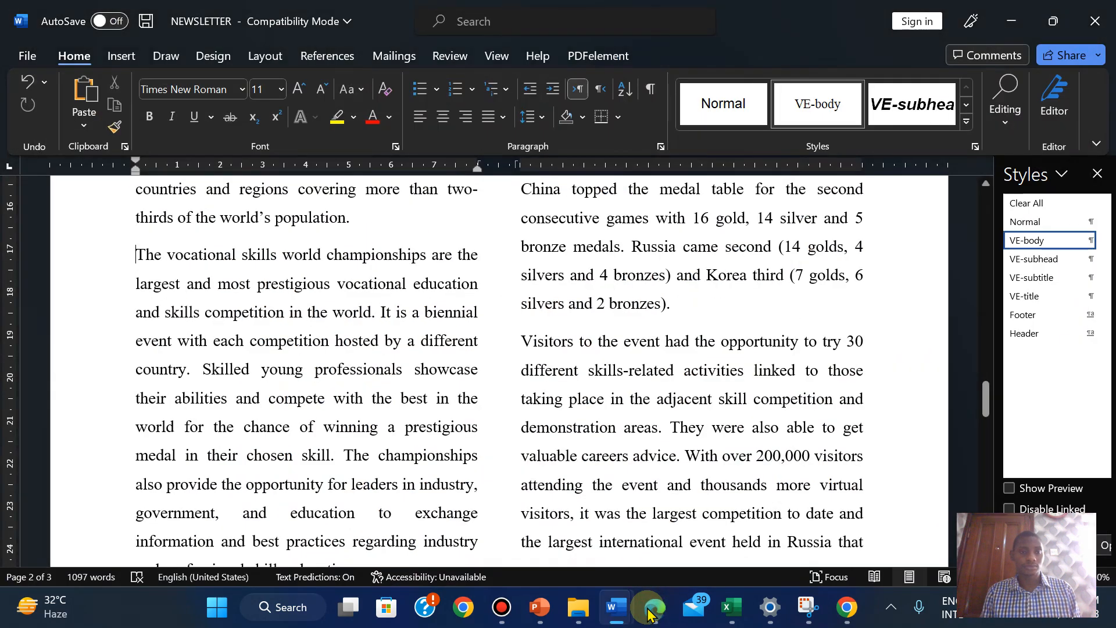
Insert the N2102TRANSFER picture from this device
left_click(121, 56)
left_click(190, 113)
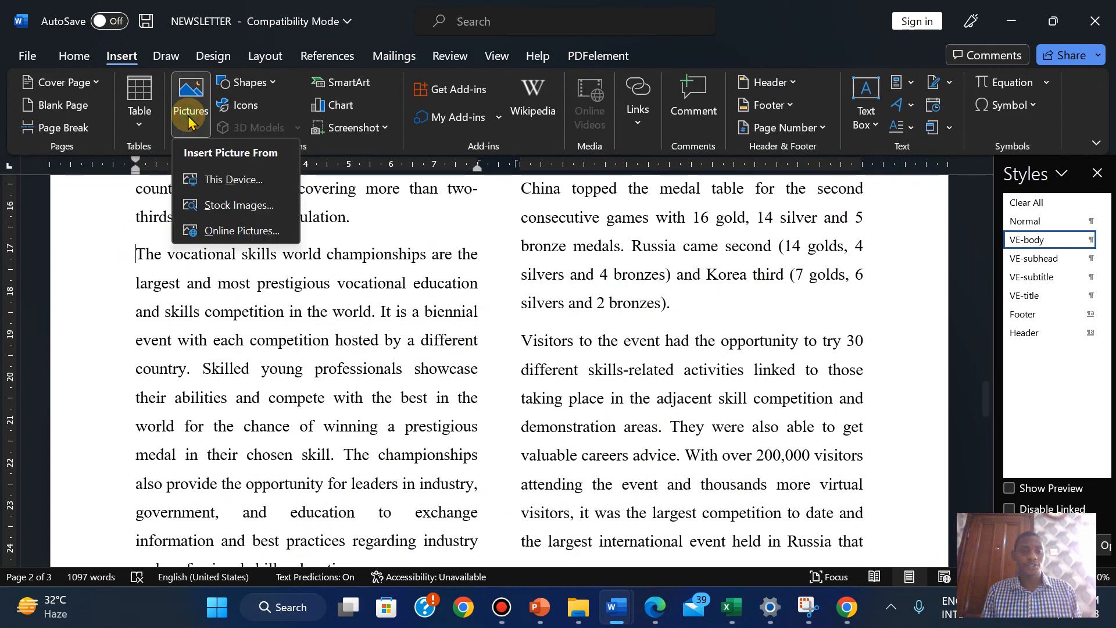
left_click(214, 176)
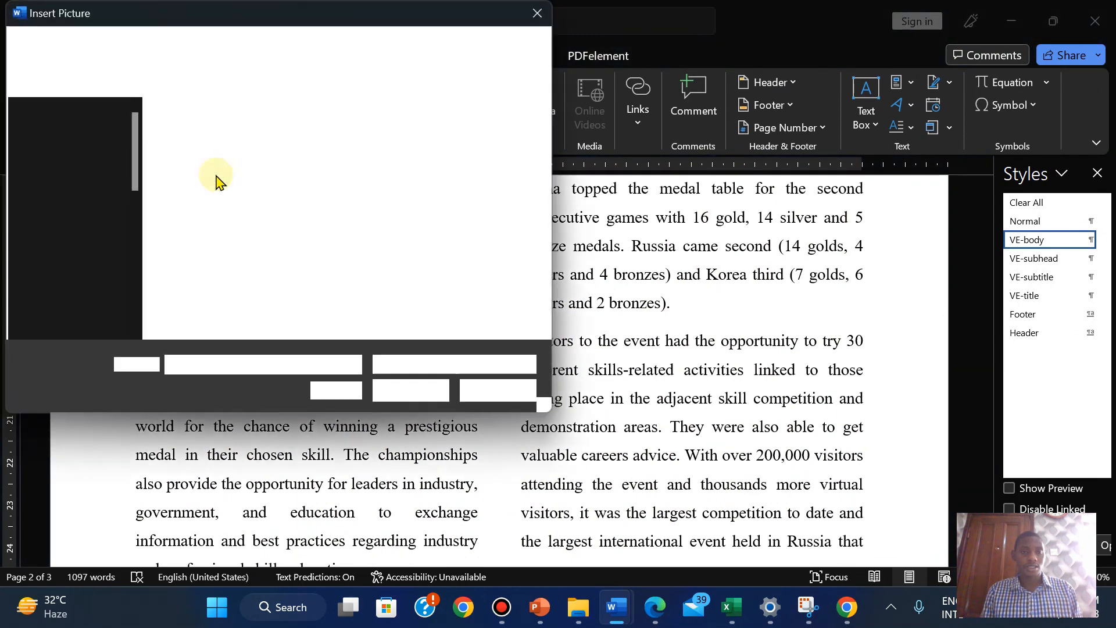
left_click(214, 174)
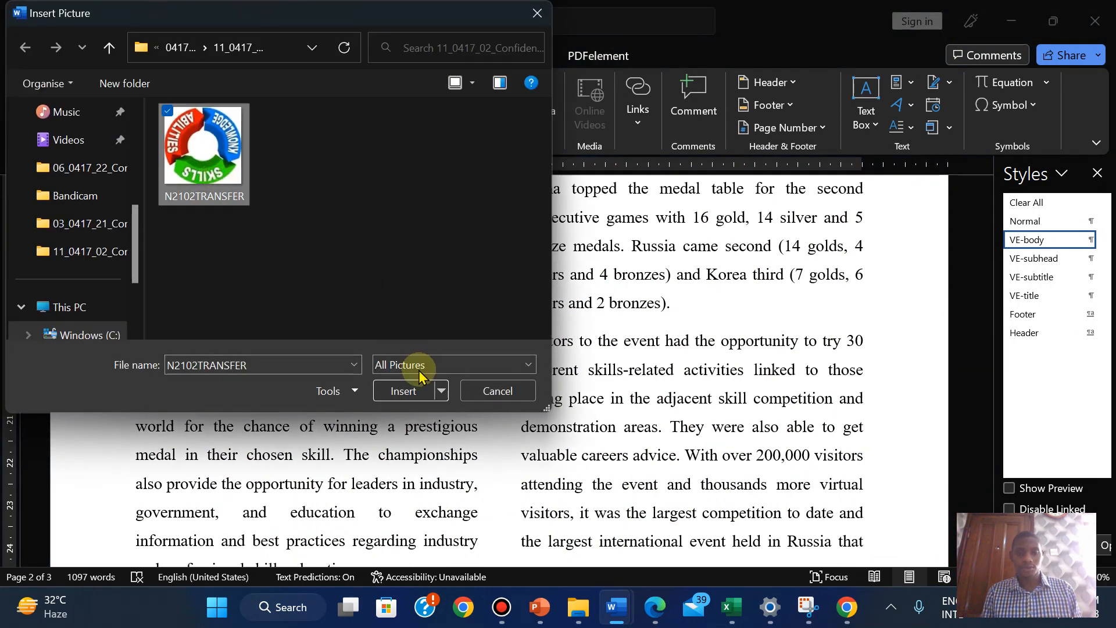
left_click(406, 392)
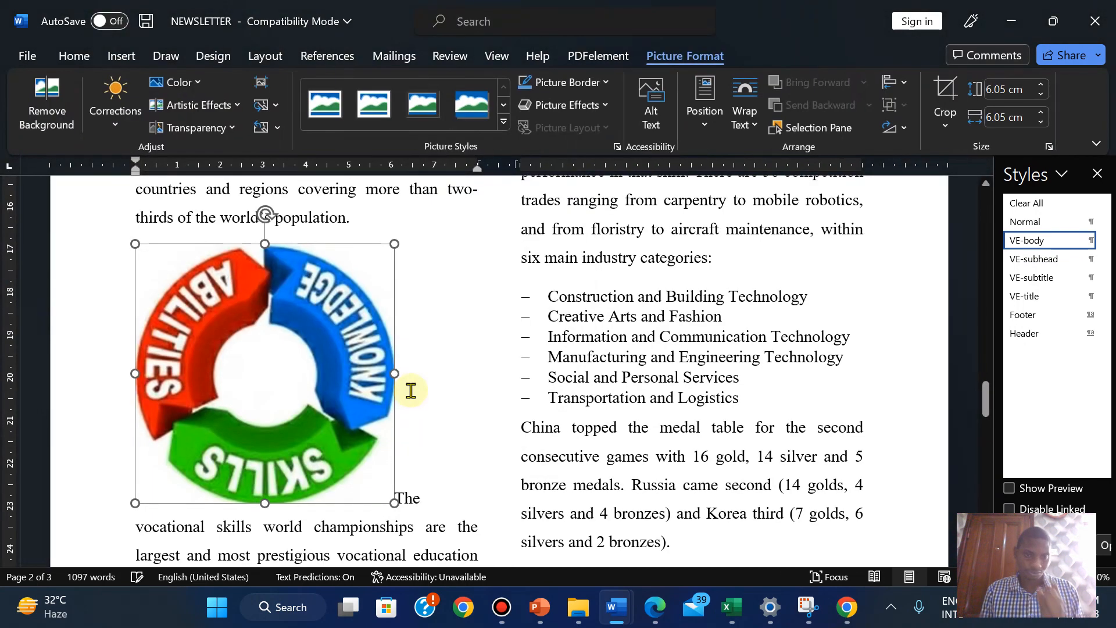
Rotate the picture 180 degrees using Rotate Right 90° twice
left_click(655, 608)
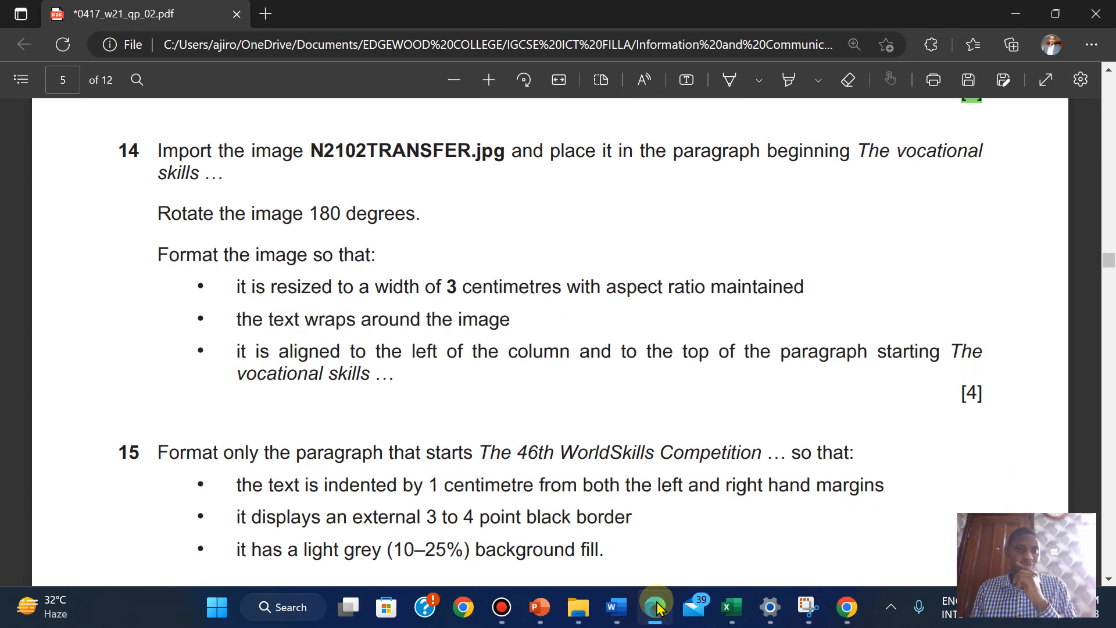
left_click(657, 608)
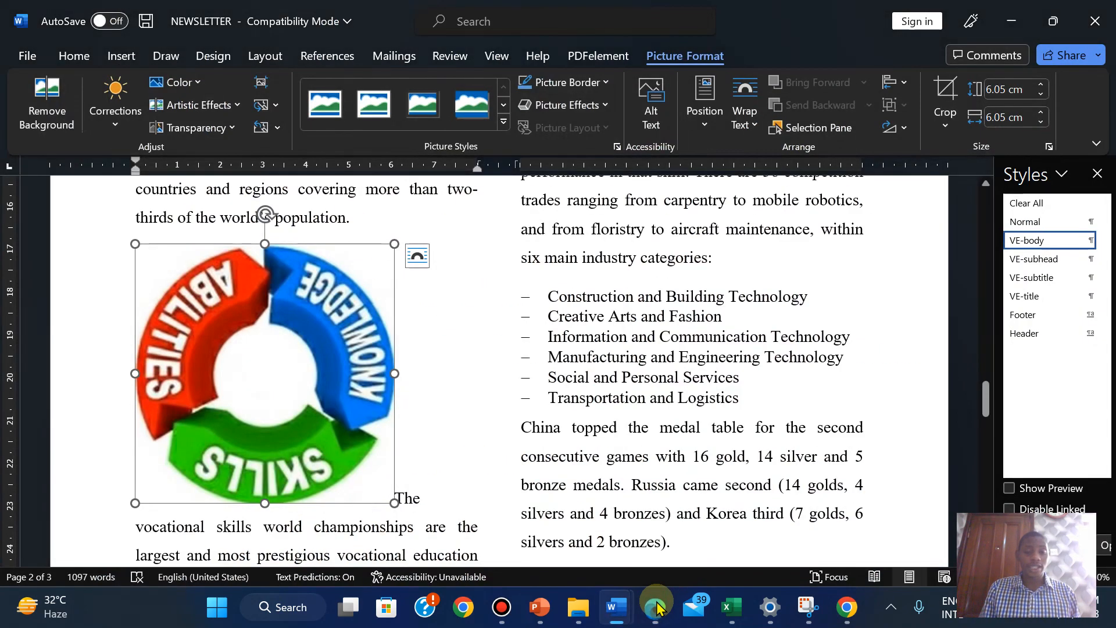
left_click(904, 132)
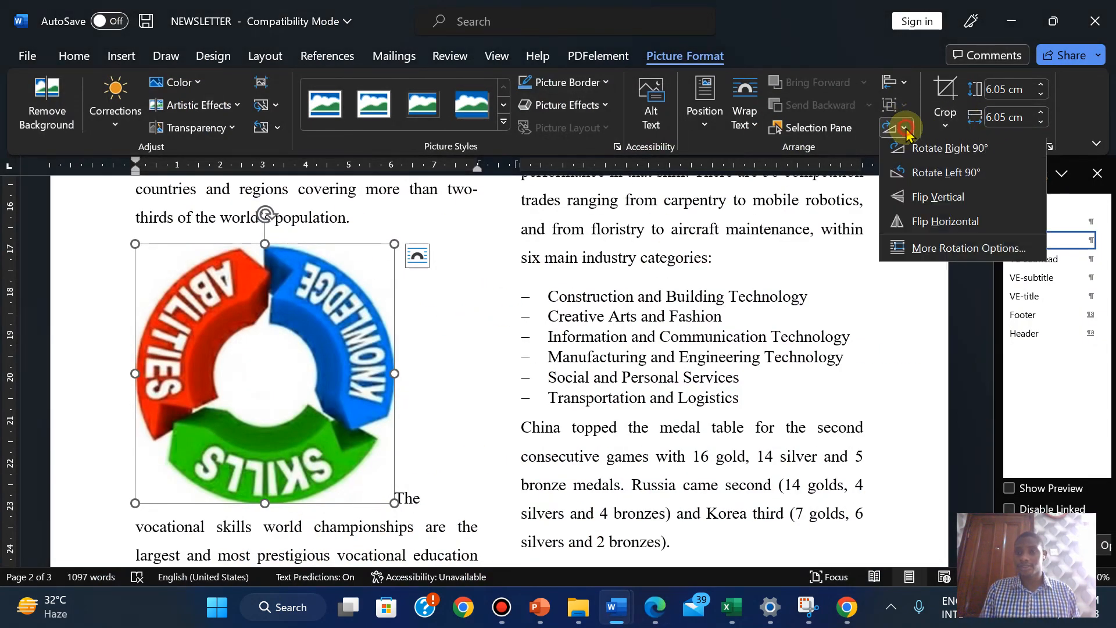
left_click(918, 146)
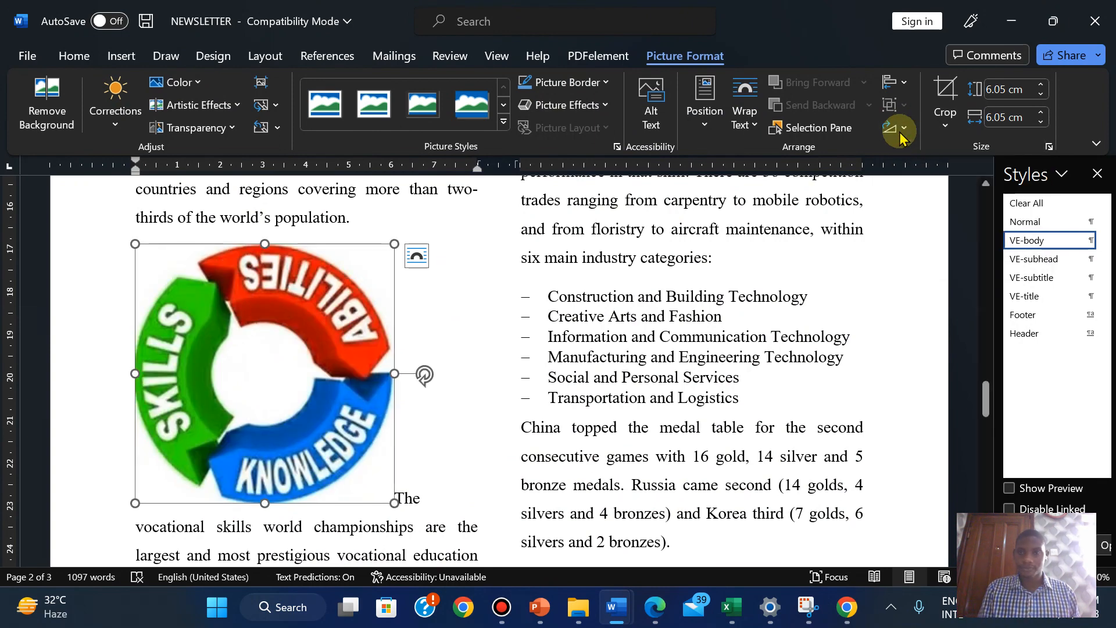
left_click(898, 127)
left_click(921, 150)
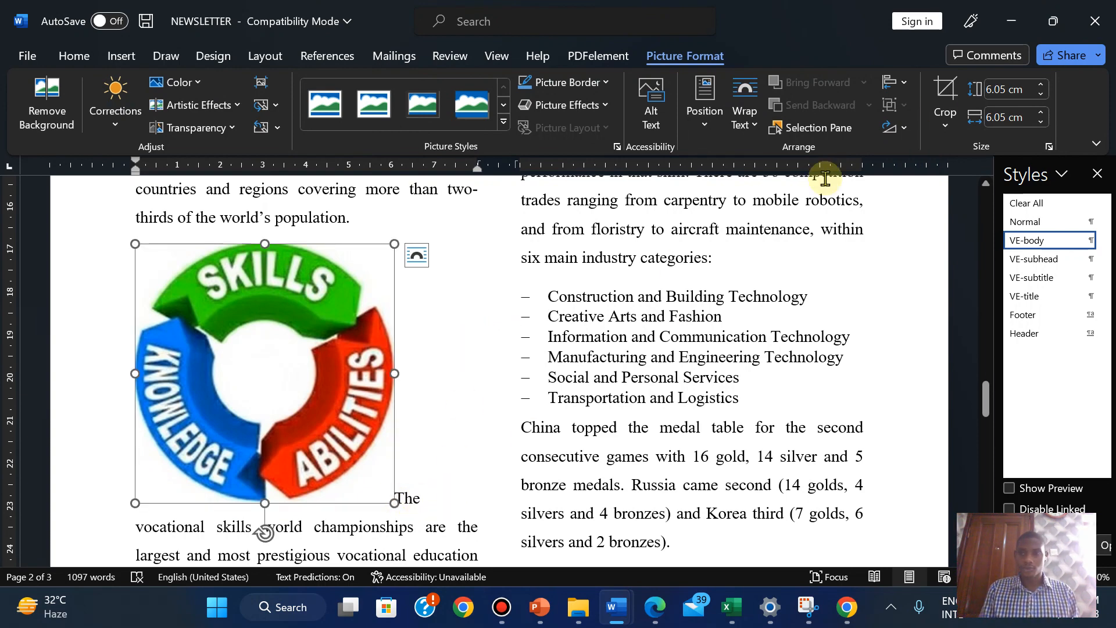
left_click(898, 128)
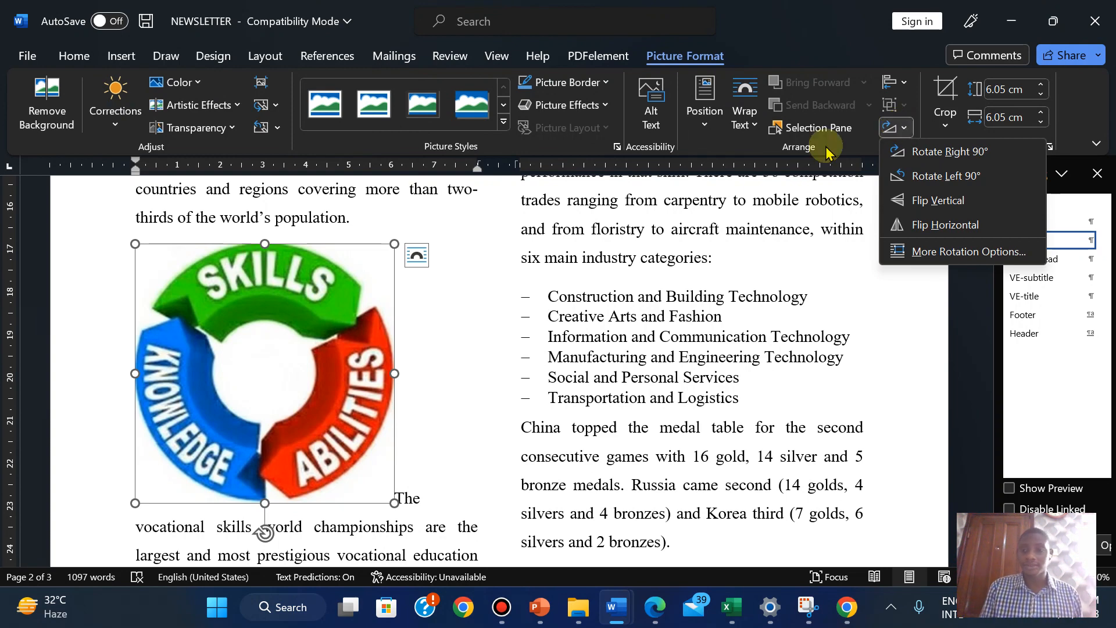
key("Escape")
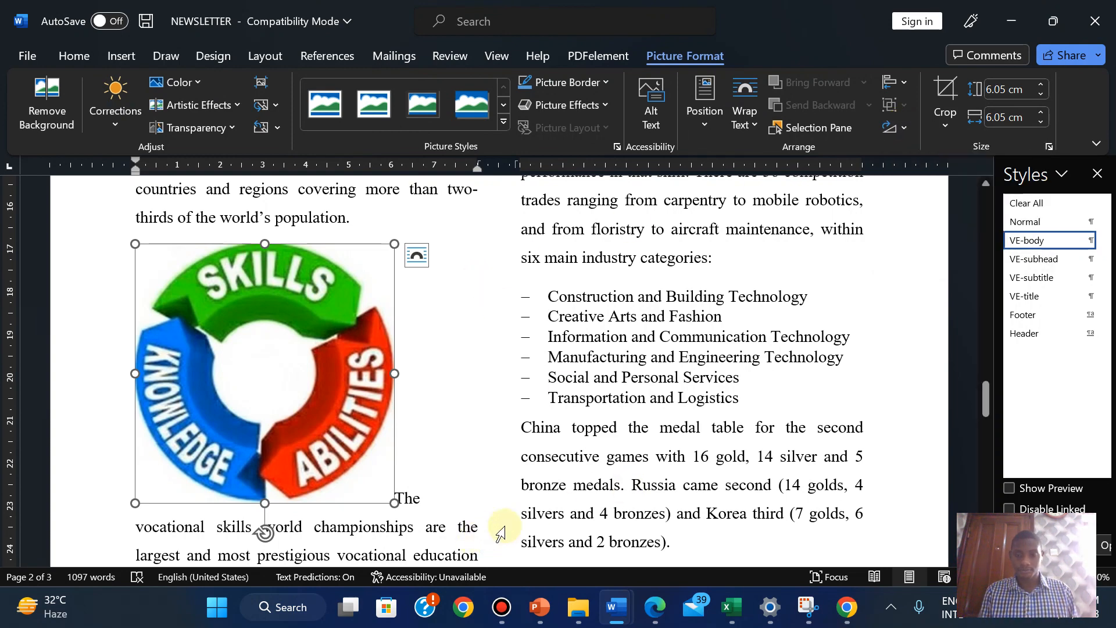
Reduce the picture width to 3 cm so it measures 3 × 3 cm
left_click(655, 609)
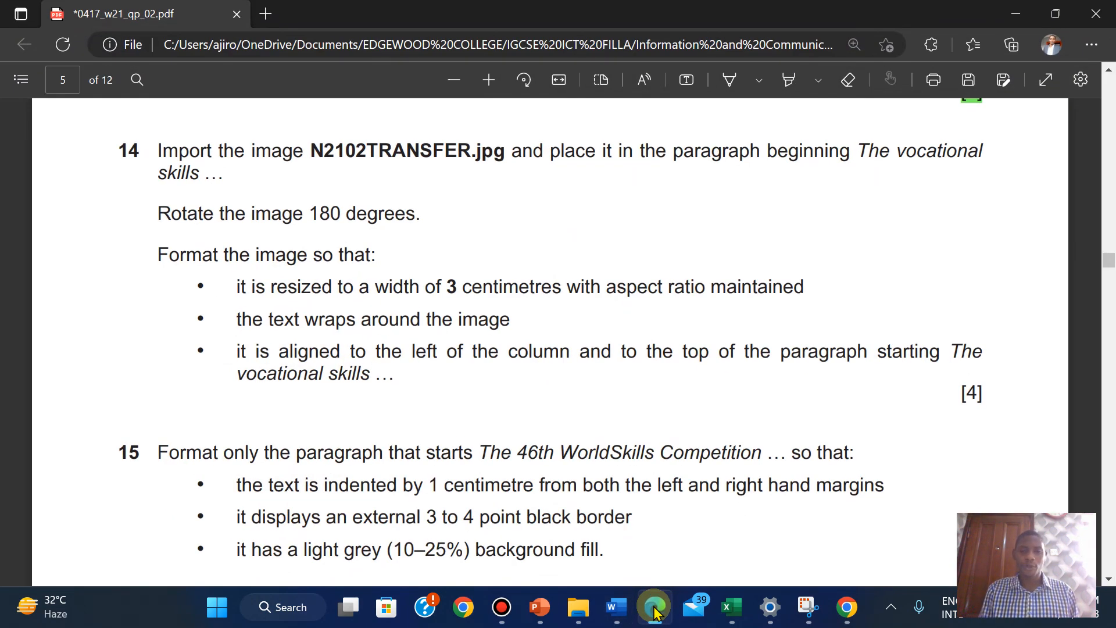
left_click(655, 609)
mouse_move(616, 606)
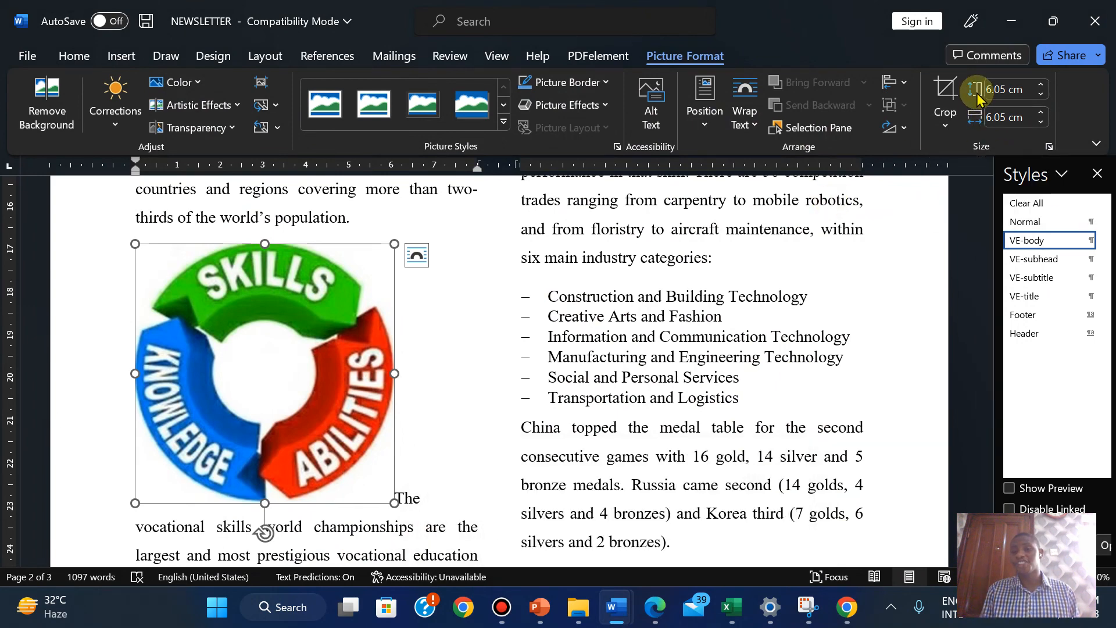
left_click(1041, 122)
left_click(1041, 123)
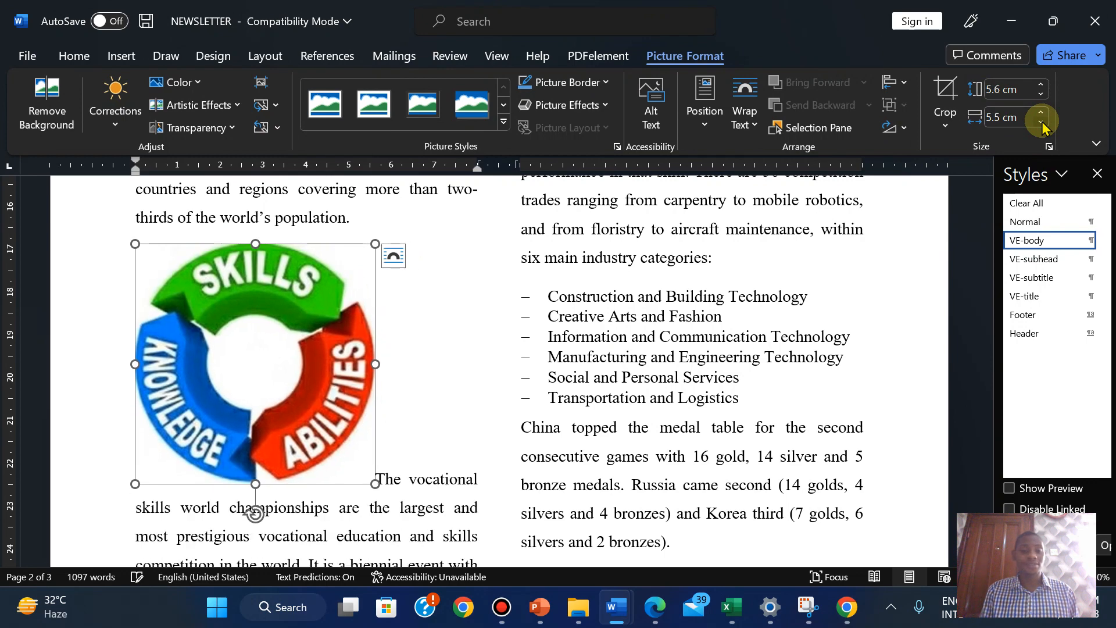
left_click(1041, 122)
left_click(1041, 122)
left_click(1041, 122)
left_click(1041, 123)
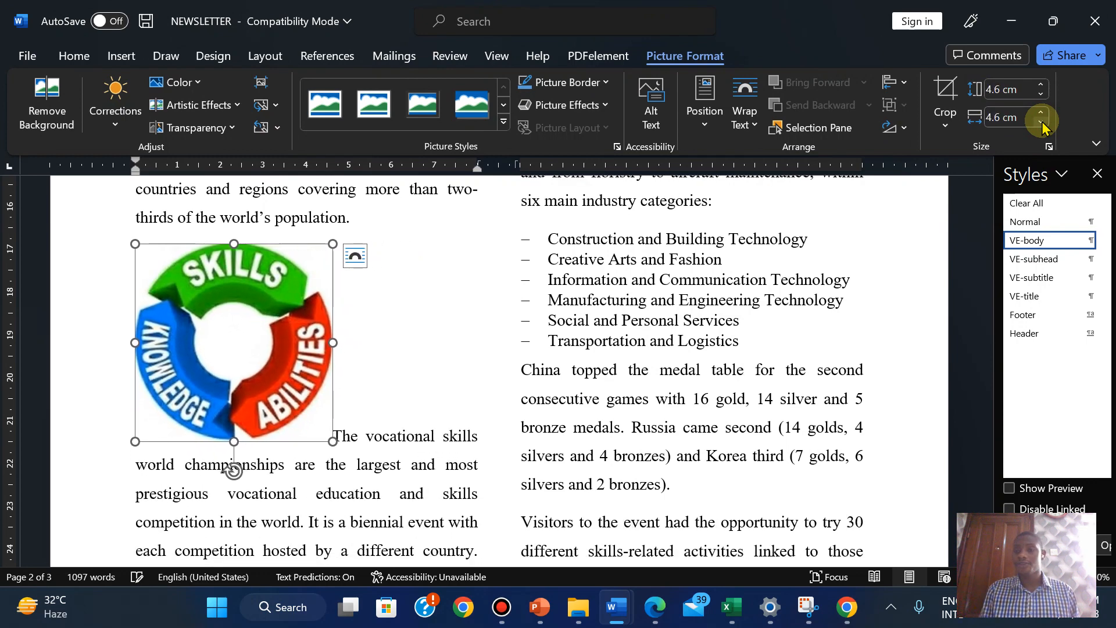
left_click(1041, 123)
left_click(1041, 122)
left_click(1041, 123)
left_click(1041, 123)
left_click(1042, 123)
left_click(1041, 122)
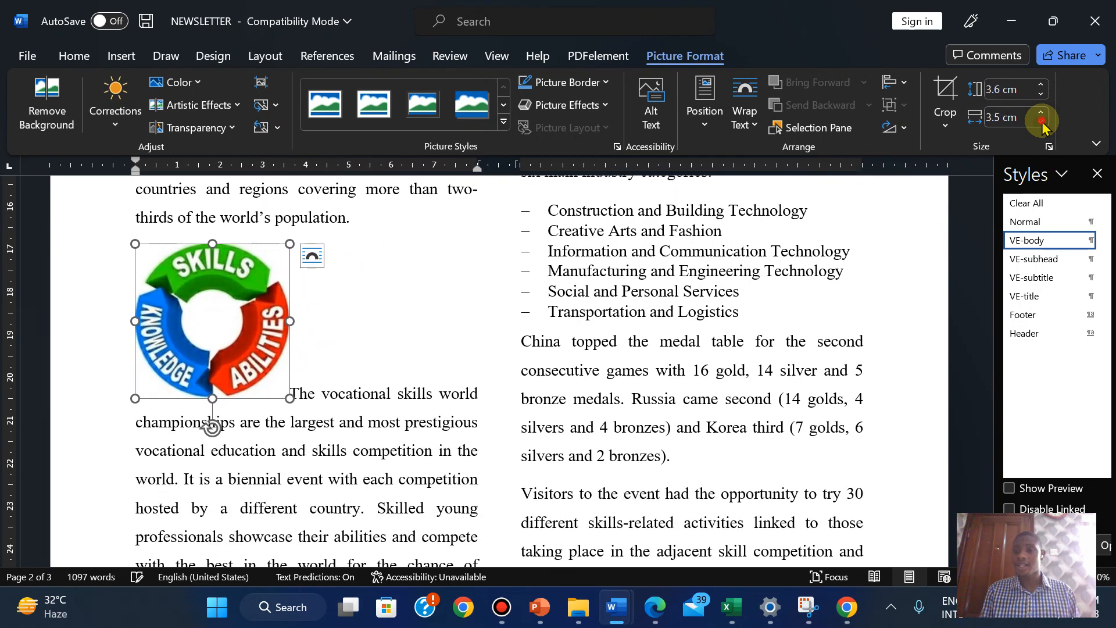
left_click(1041, 123)
left_click(1041, 122)
left_click(1042, 123)
left_click(1041, 123)
left_click(1041, 123)
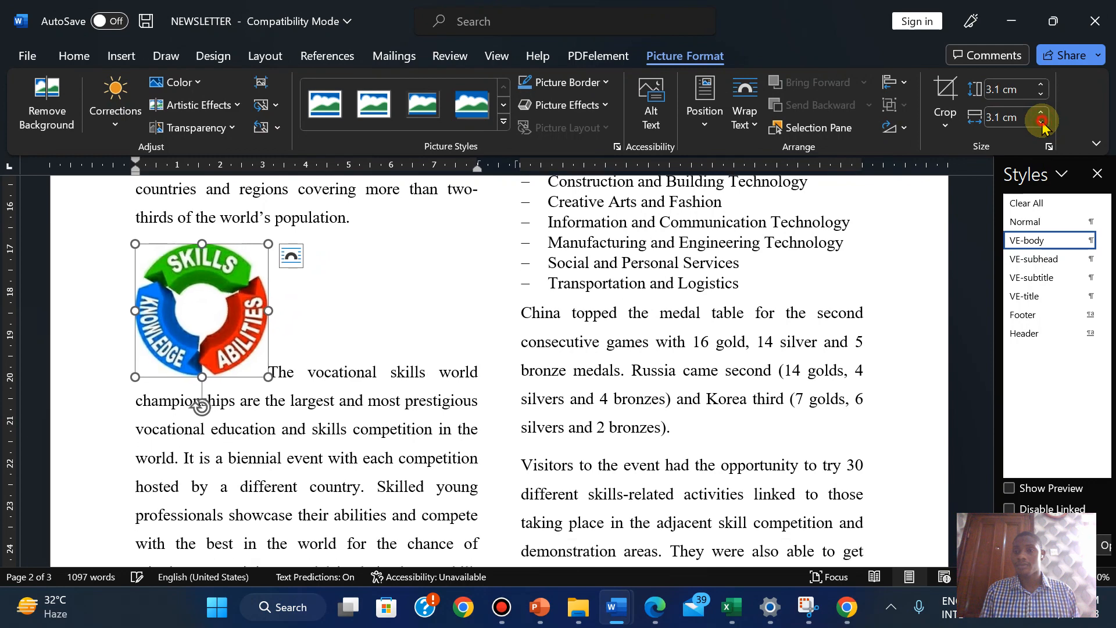
left_click(1041, 122)
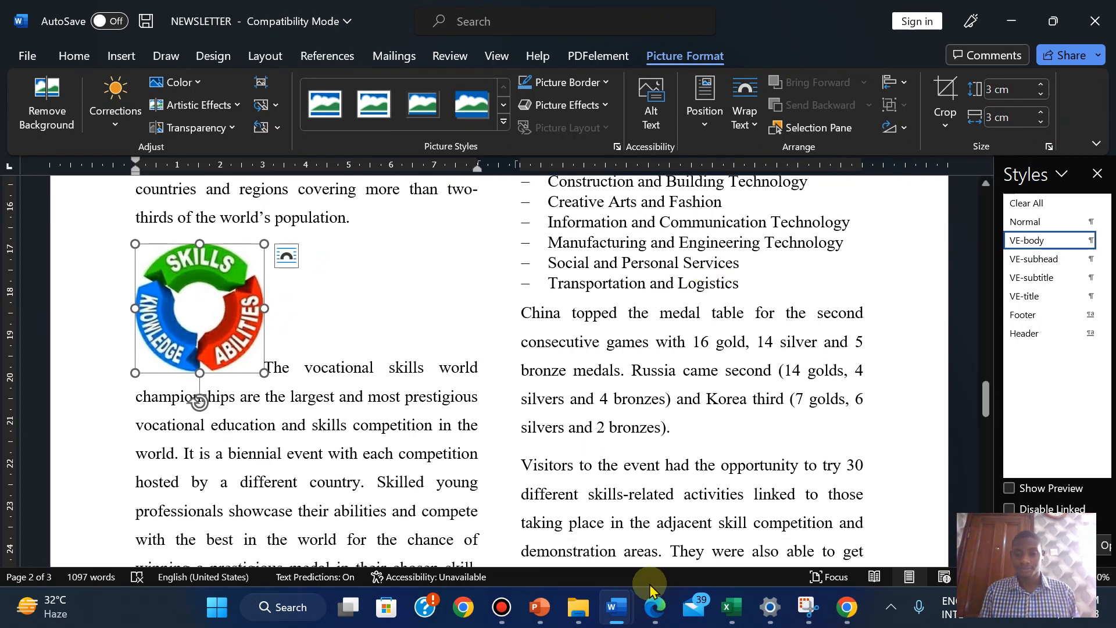
left_click(653, 615)
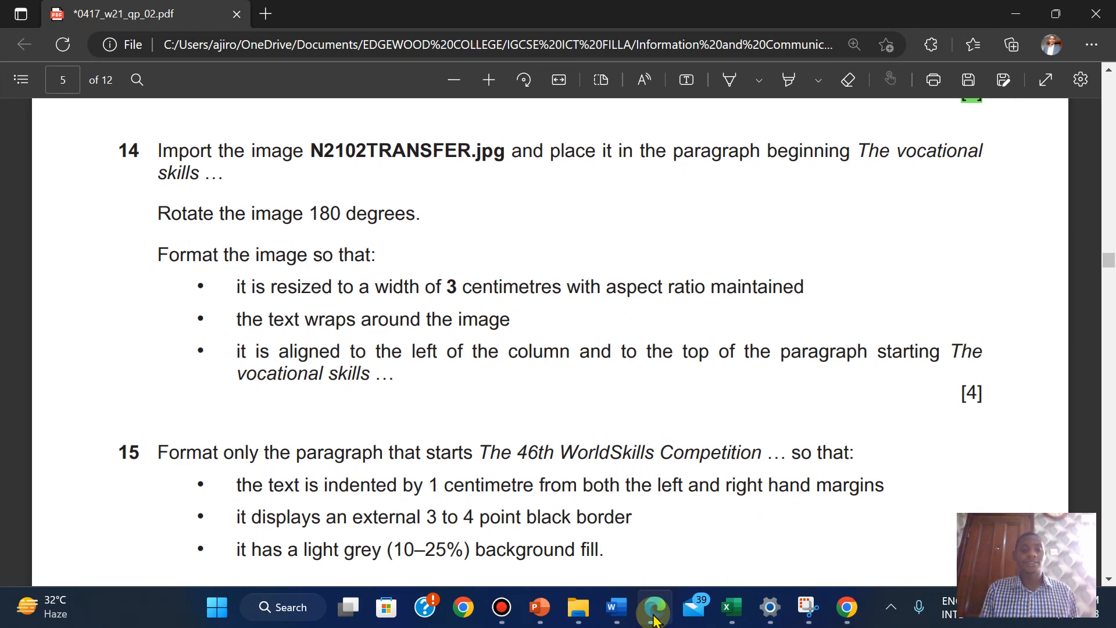
left_click(653, 617)
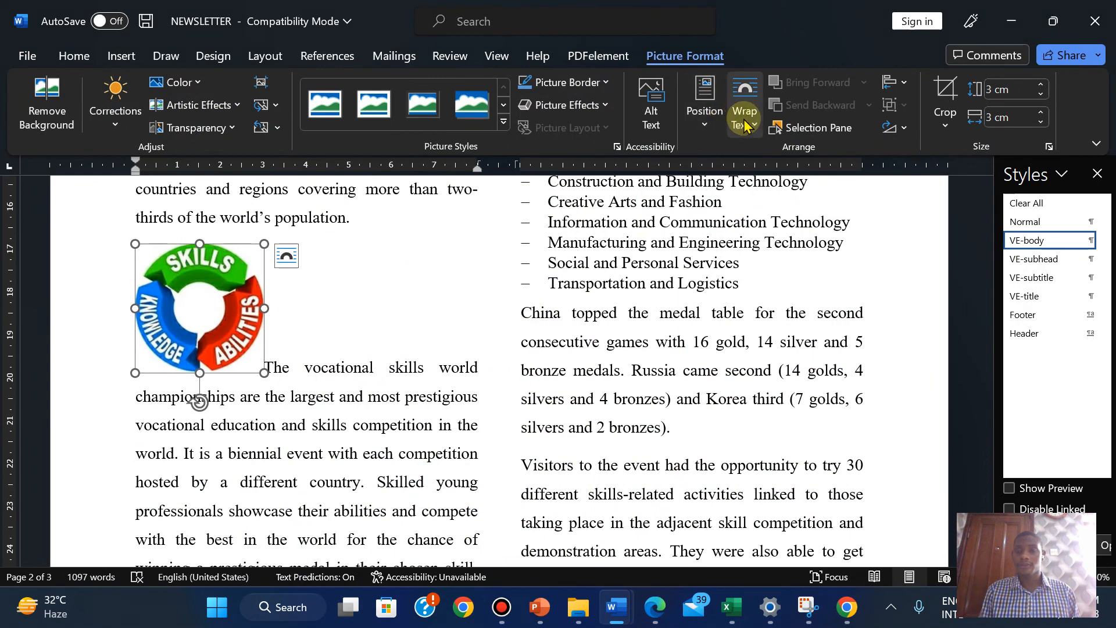
Set the picture's text wrapping to Tight
left_click(743, 121)
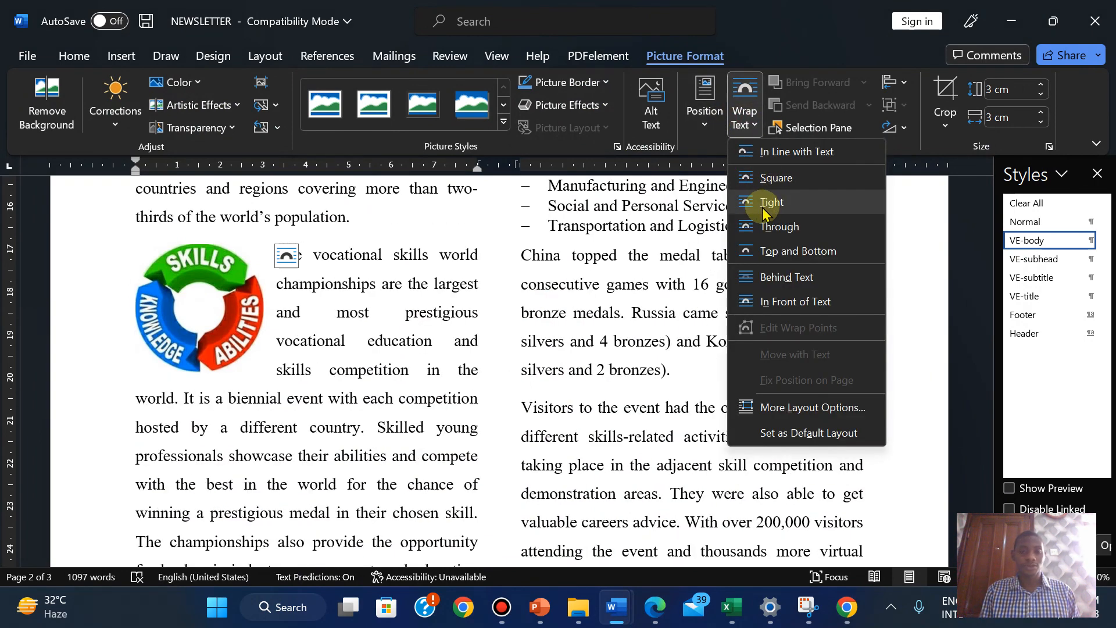
left_click(763, 213)
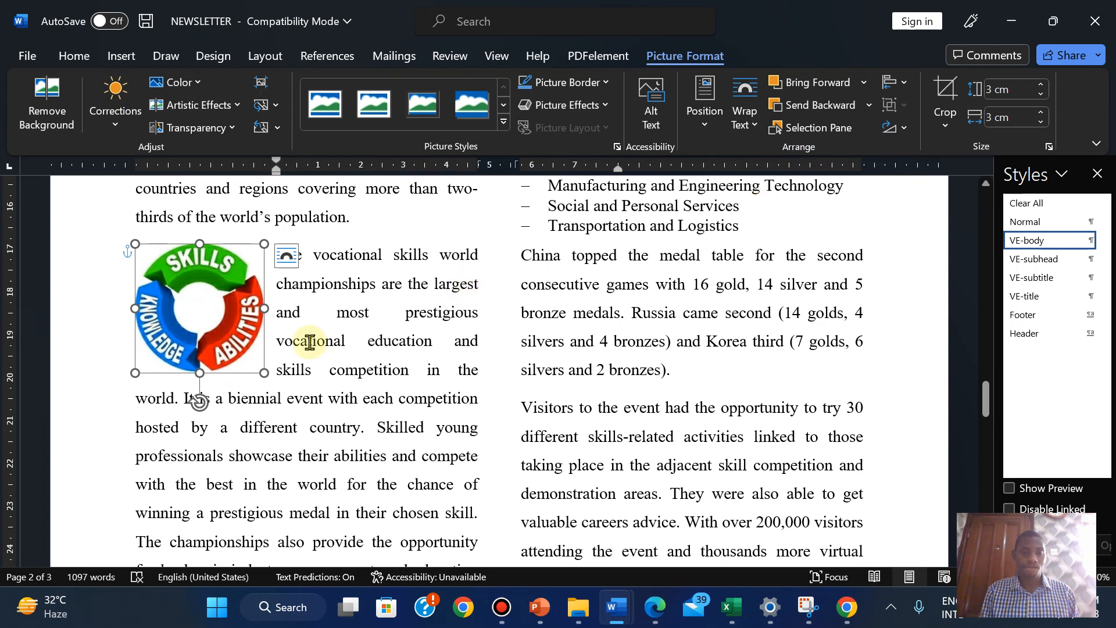
left_click(310, 342)
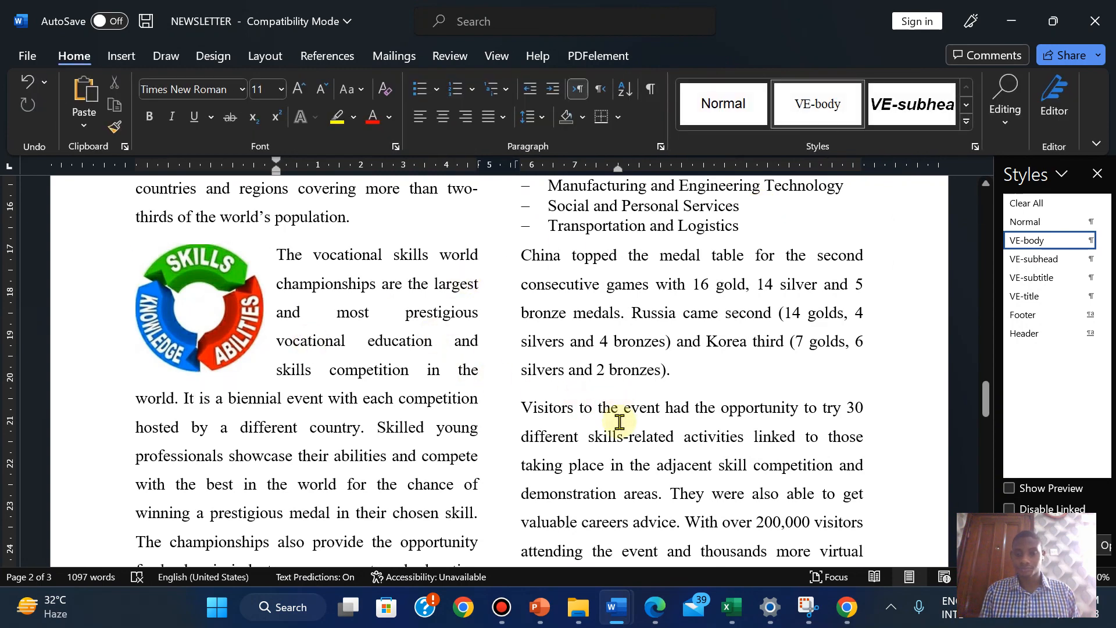
left_click(655, 607)
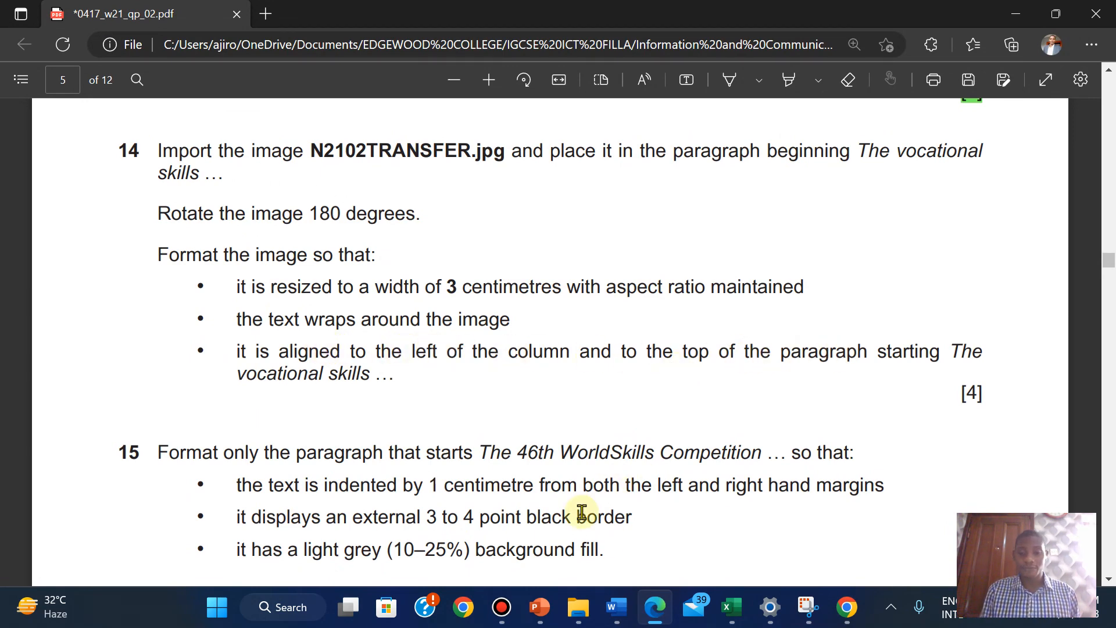
left_click(680, 543)
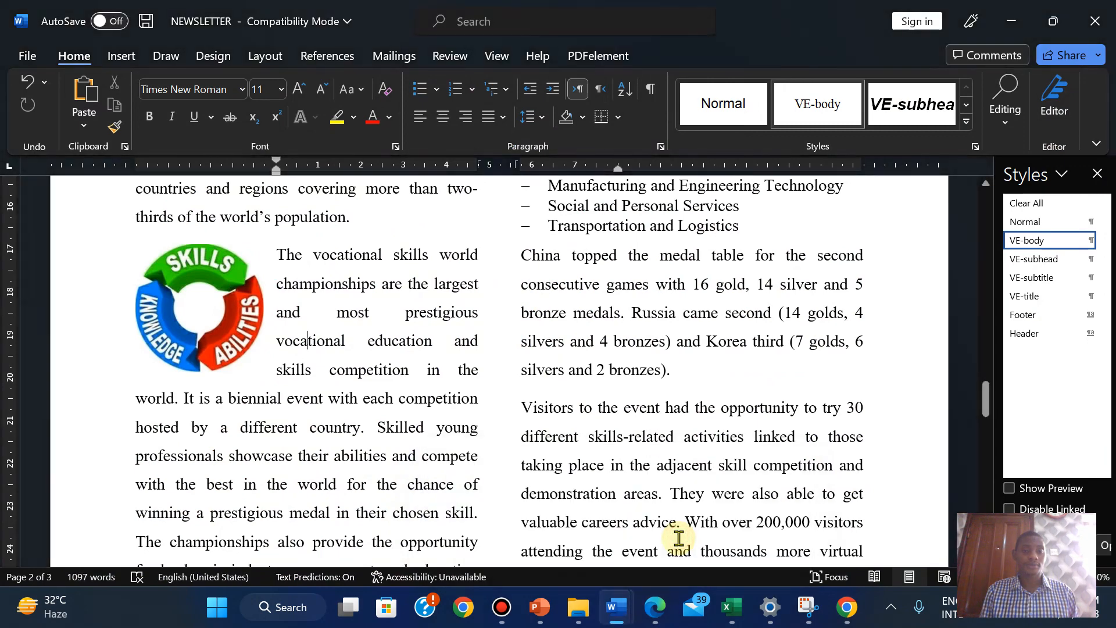
Highlight question 14 green in the exam PDF
left_click(655, 606)
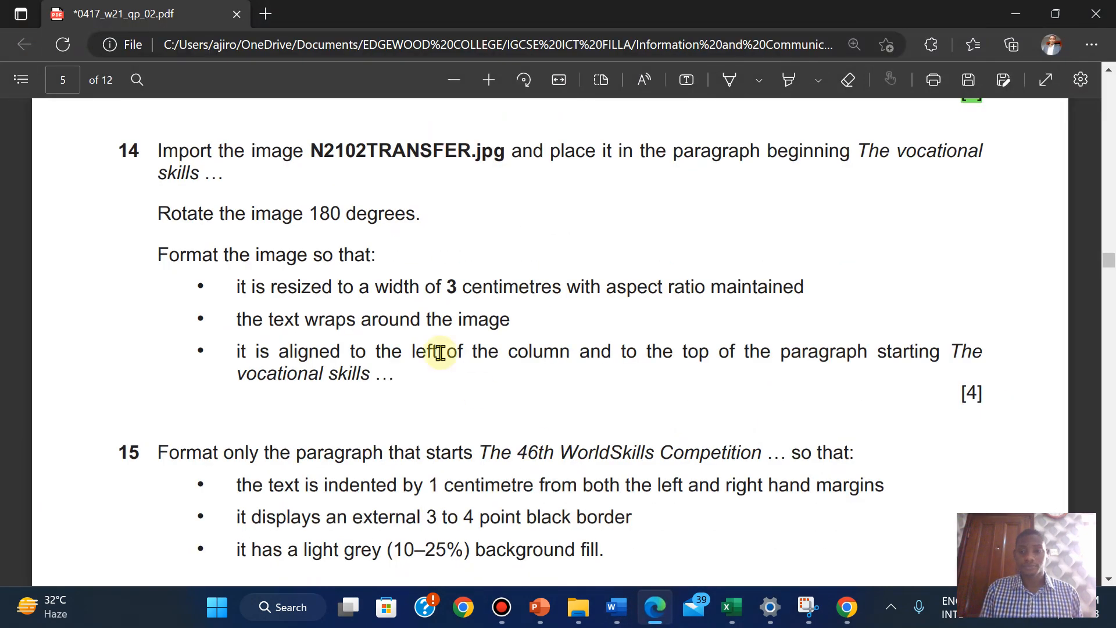
left_click_drag(155, 152, 981, 393)
mouse_move(1010, 259)
mouse_move(1017, 300)
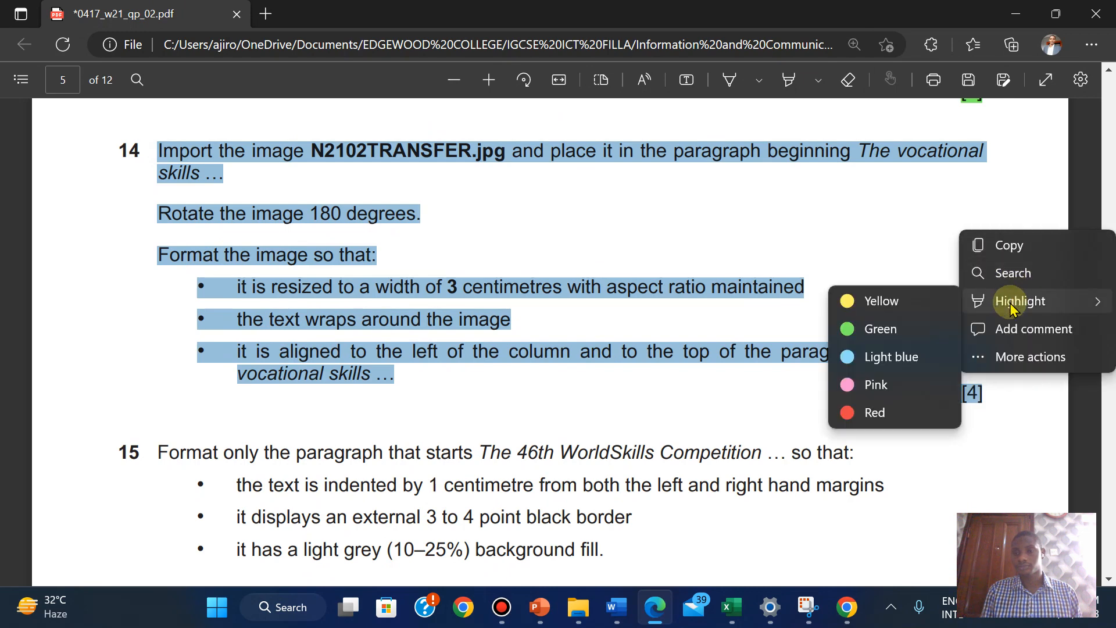
left_click(877, 330)
scroll(587, 391, "up", 1)
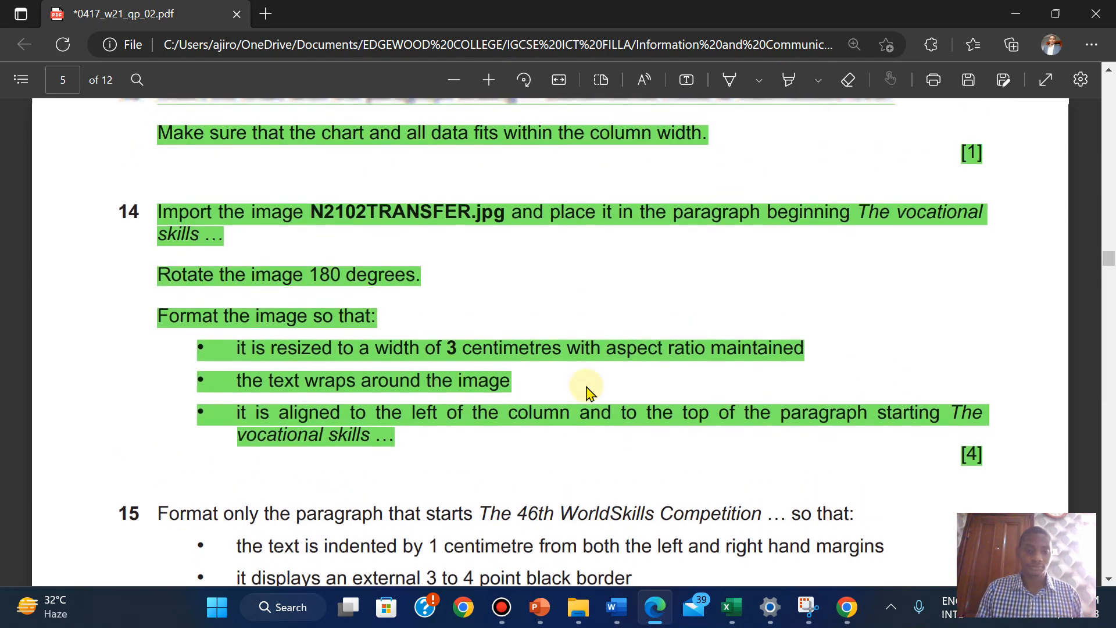
scroll(587, 392, "down", 1)
scroll(587, 391, "down", 4)
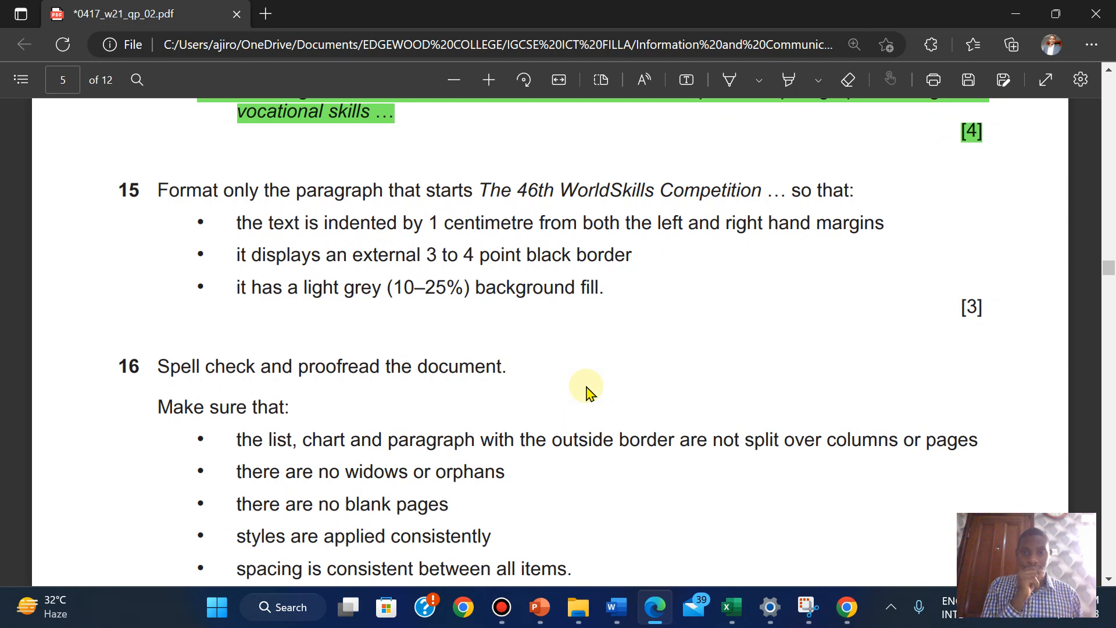
Search the newsletter for 'the 4' and place the cursor at The 46th WorldSkills paragraph
mouse_move(615, 608)
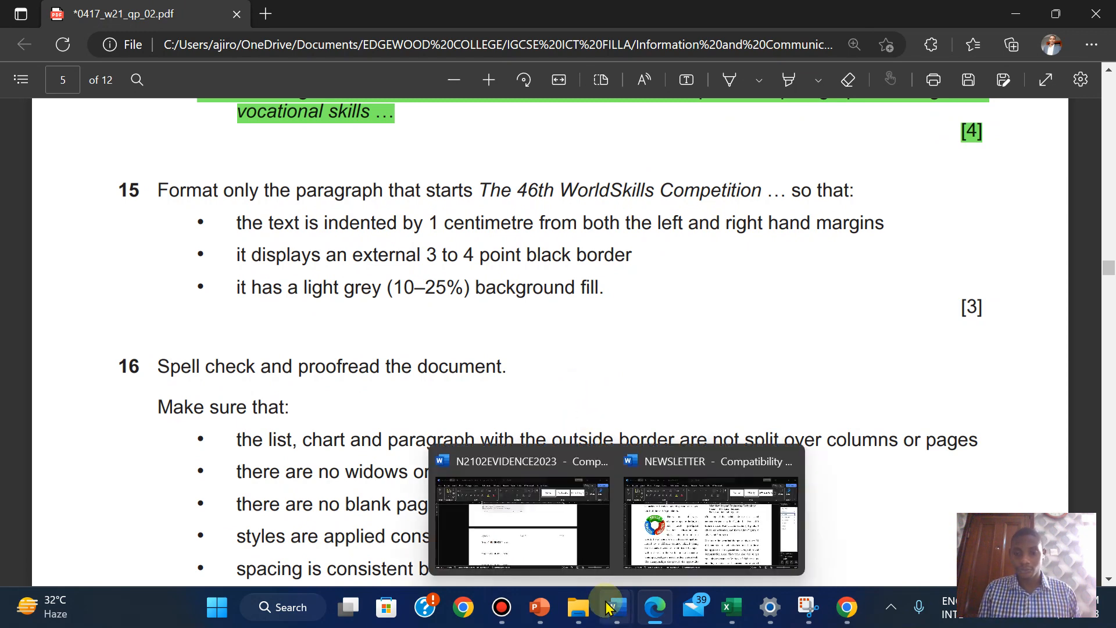
left_click(684, 501)
left_click(1001, 119)
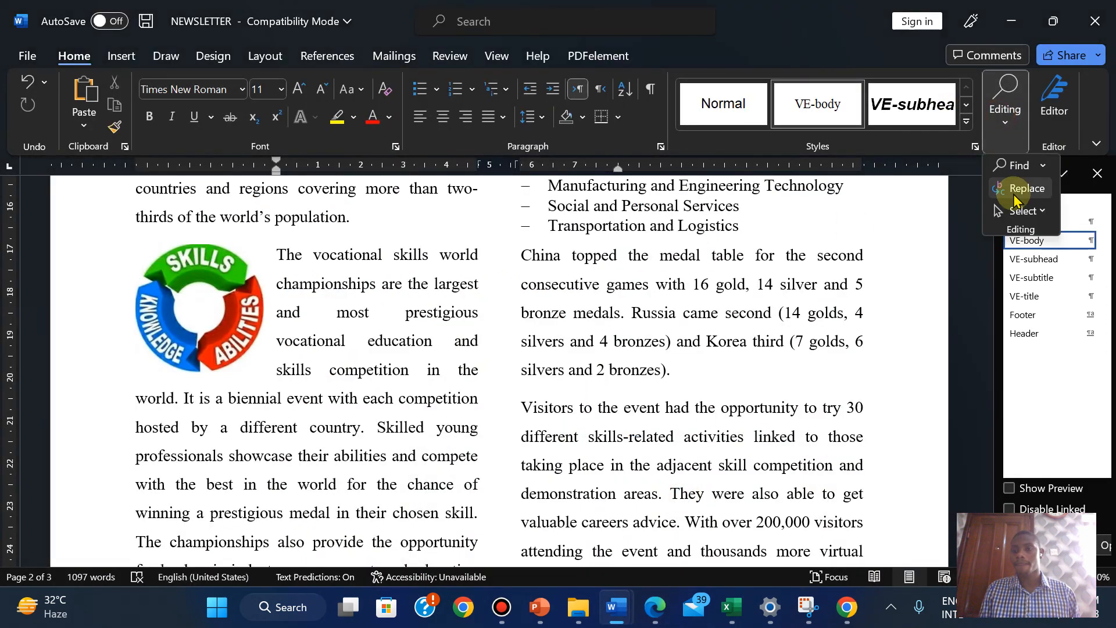
left_click(1013, 166)
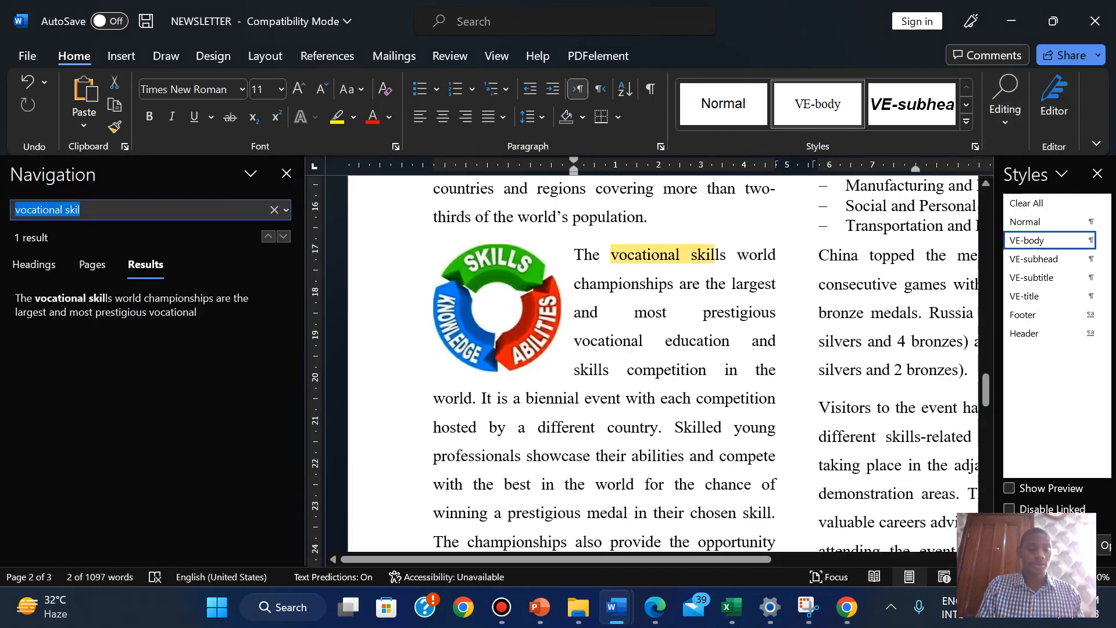
type("the 46th")
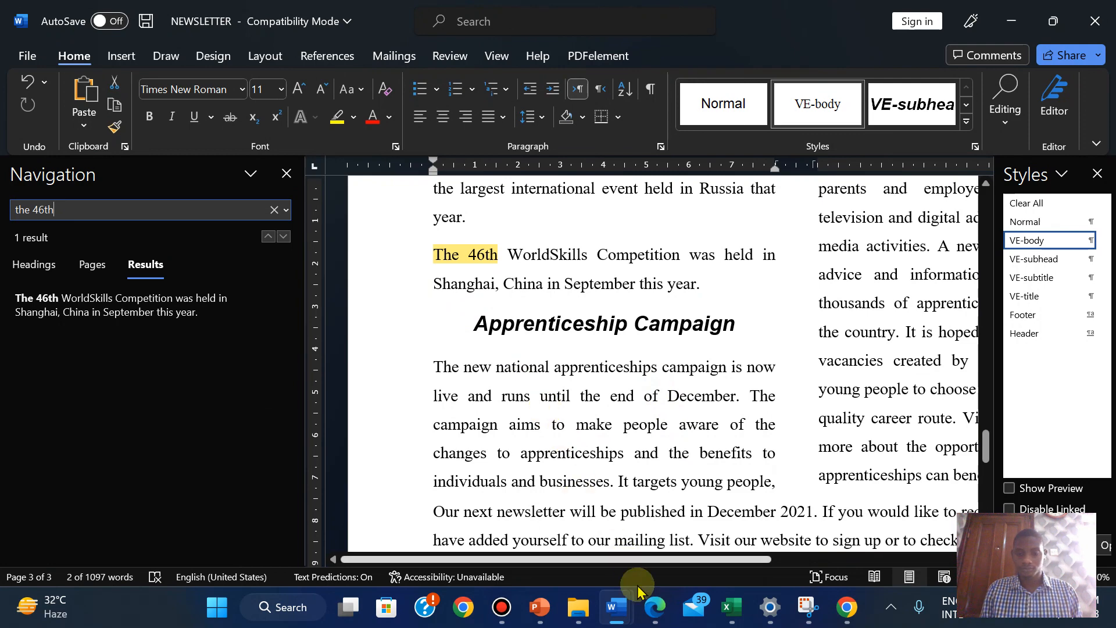
left_click(646, 617)
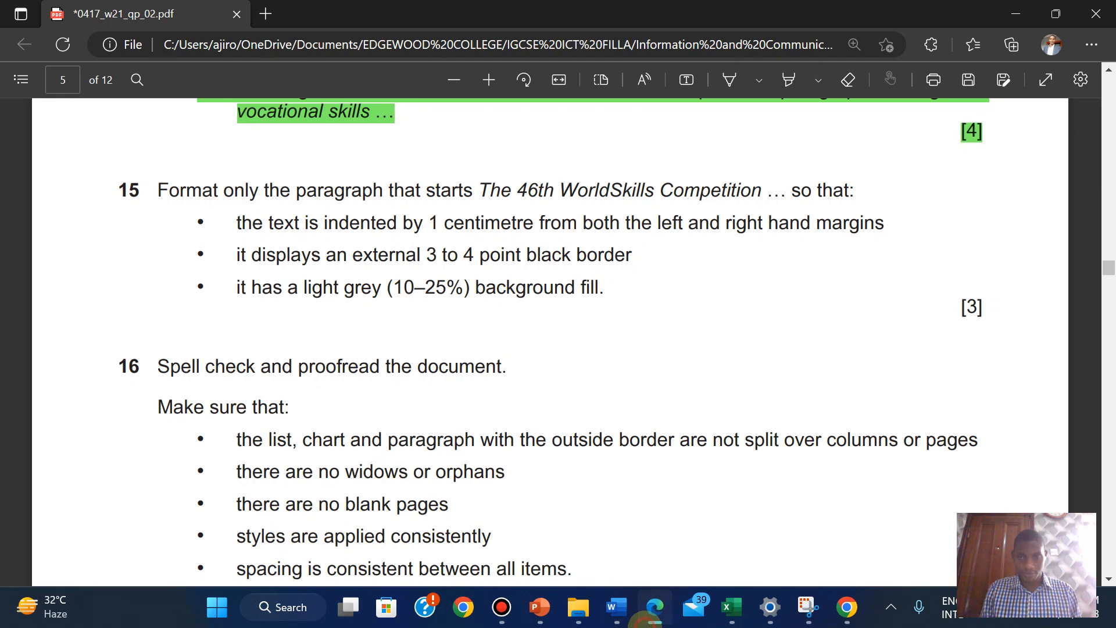
left_click(645, 617)
left_click(646, 621)
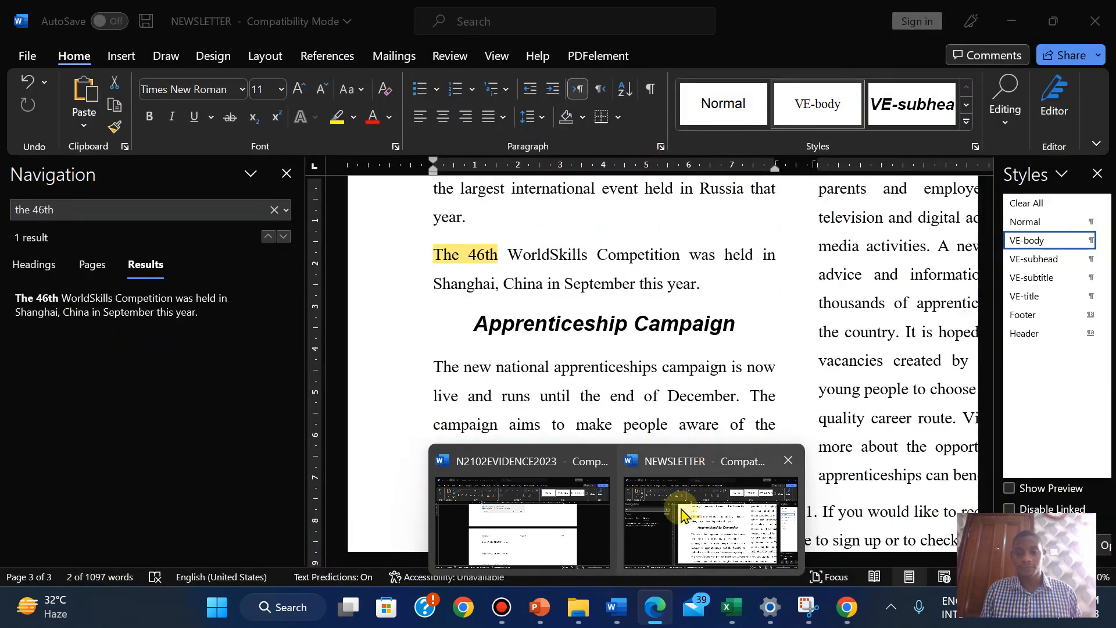
left_click(683, 515)
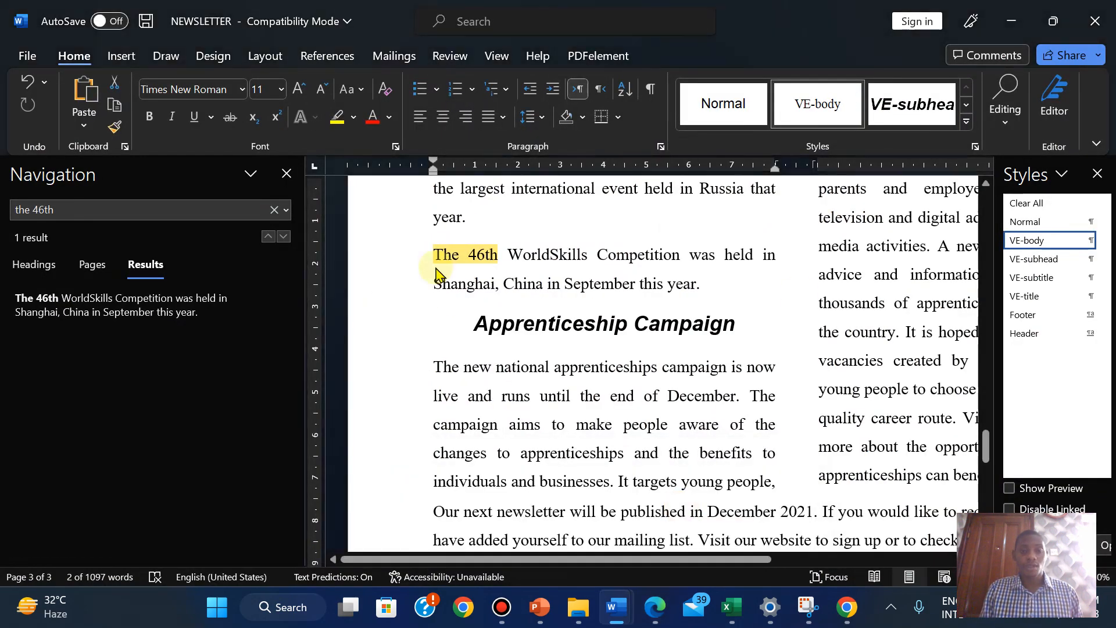
left_click(443, 254)
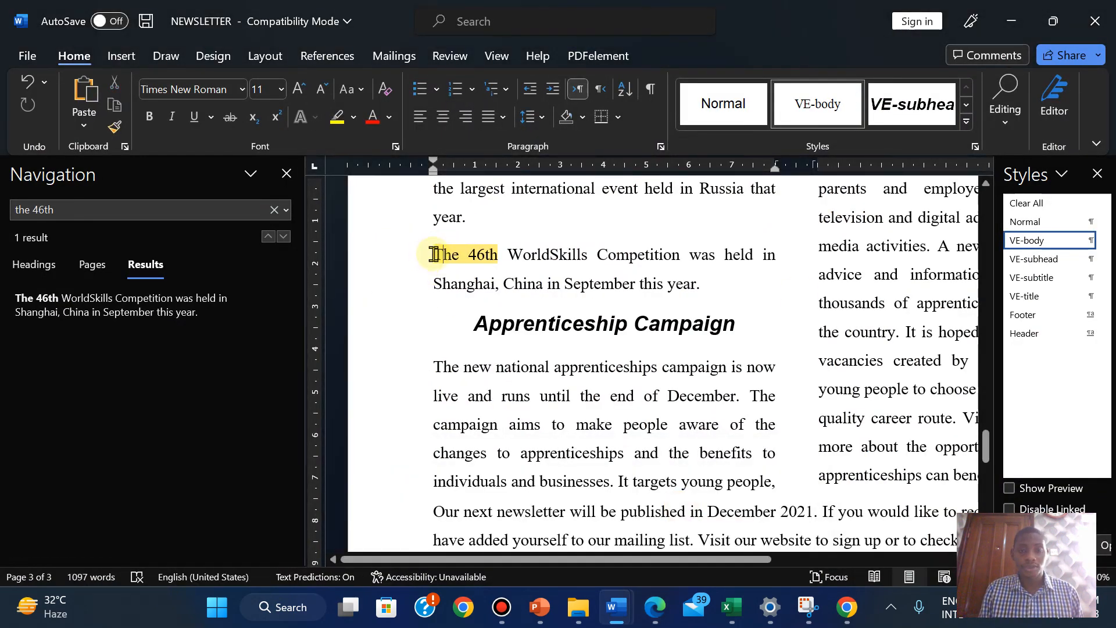
left_click(287, 174)
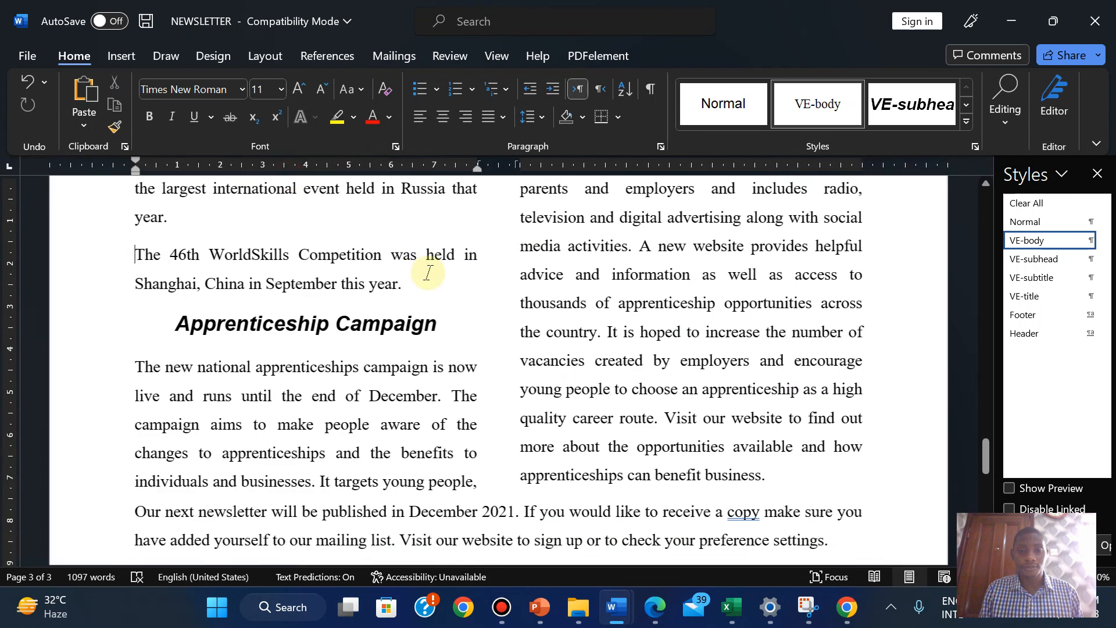
Give the selected 46th WorldSkills paragraph 1 cm left and right indents in the Paragraph dialog
left_click_drag(212, 267, 419, 293)
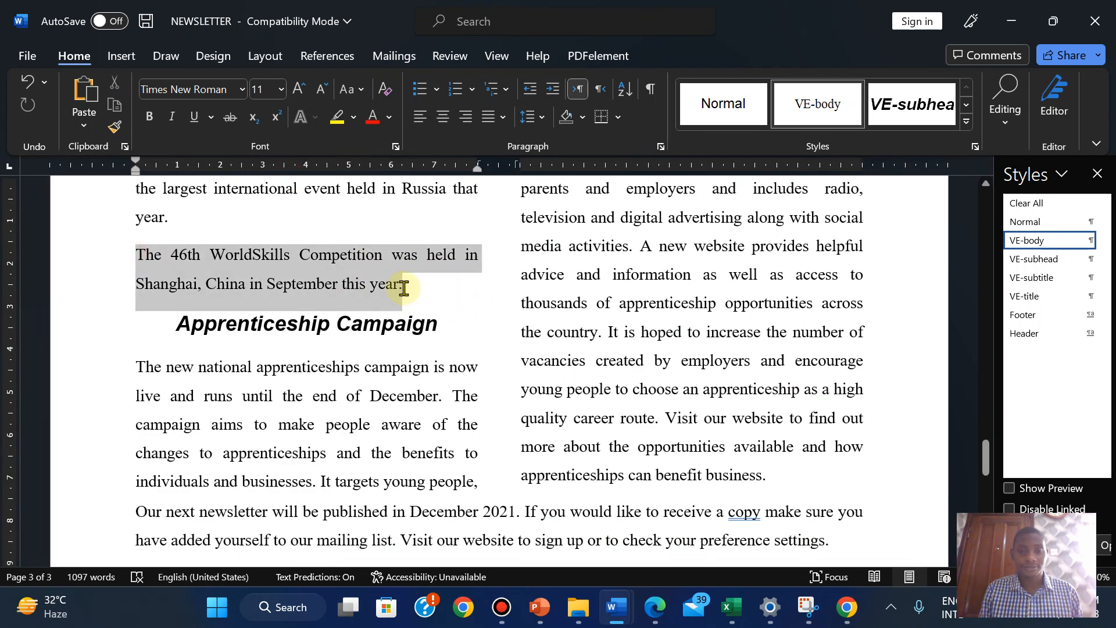
left_click(660, 146)
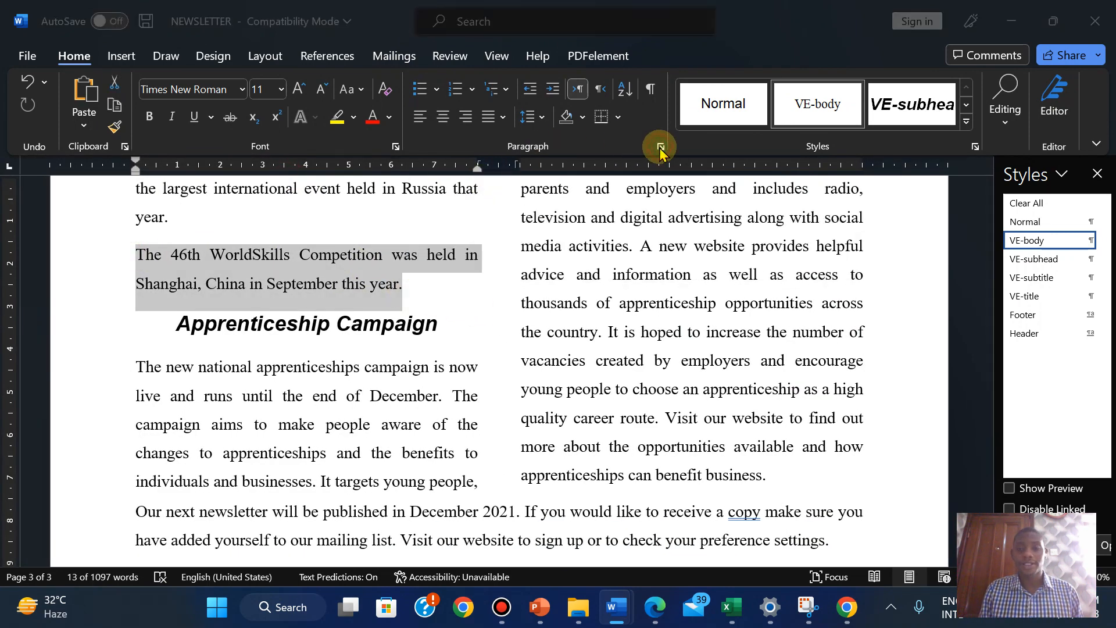
left_click(654, 614)
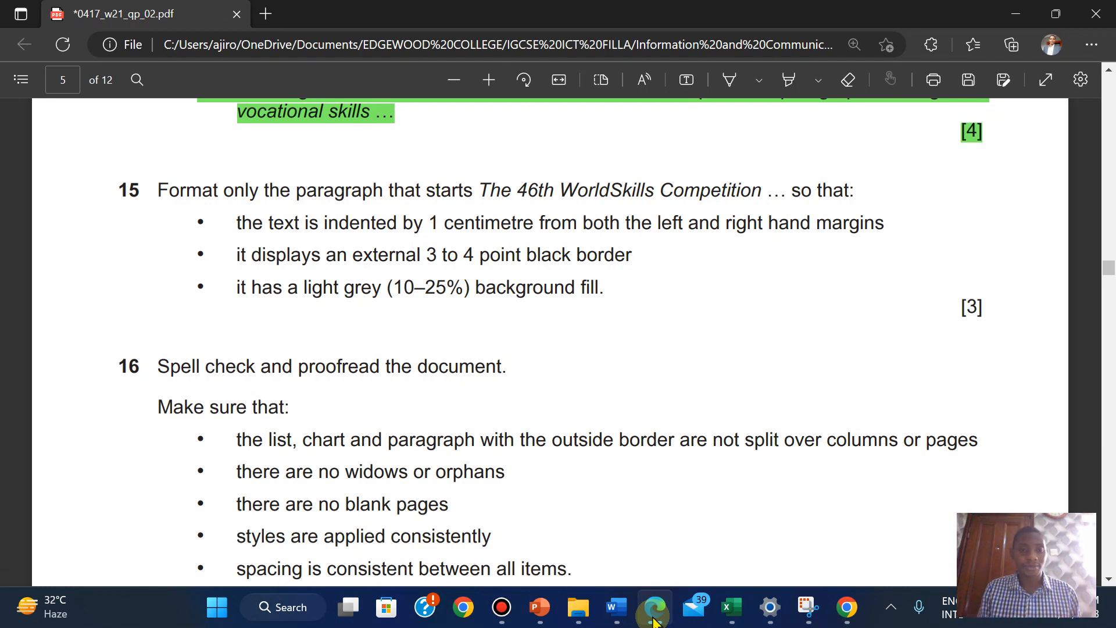
left_click(653, 619)
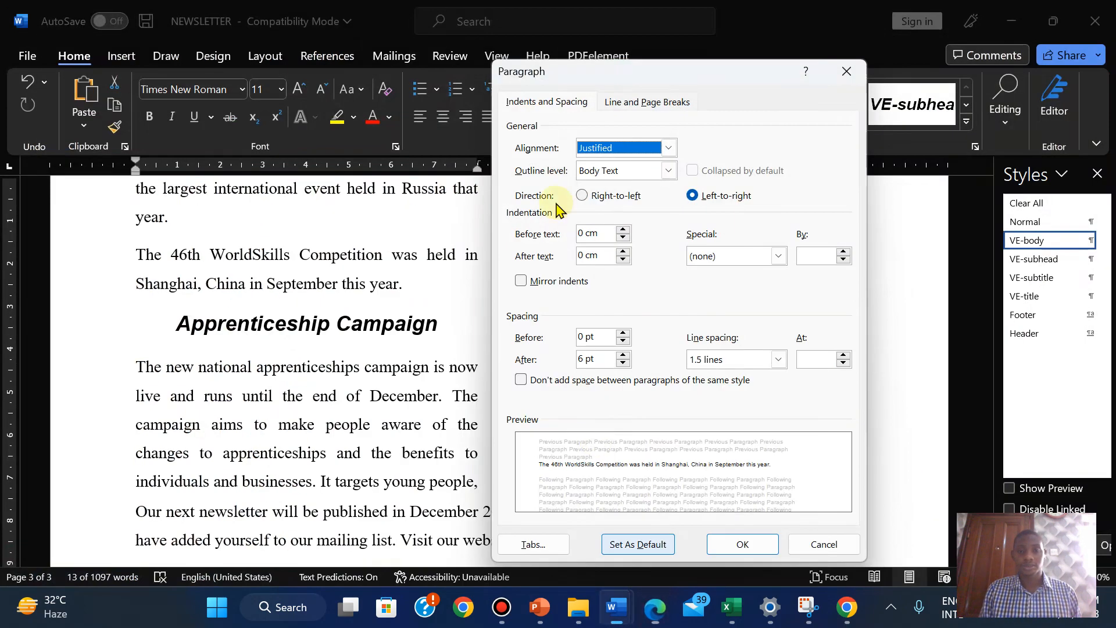
left_click(624, 230)
left_click(623, 230)
left_click(623, 230)
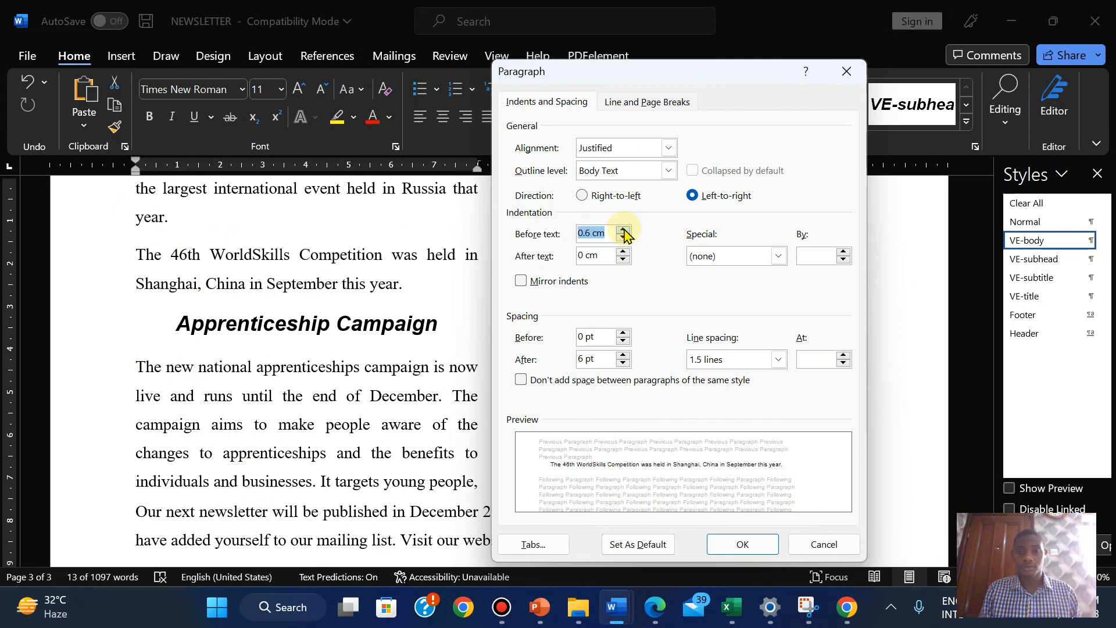
left_click(623, 230)
left_click(624, 230)
left_click(623, 253)
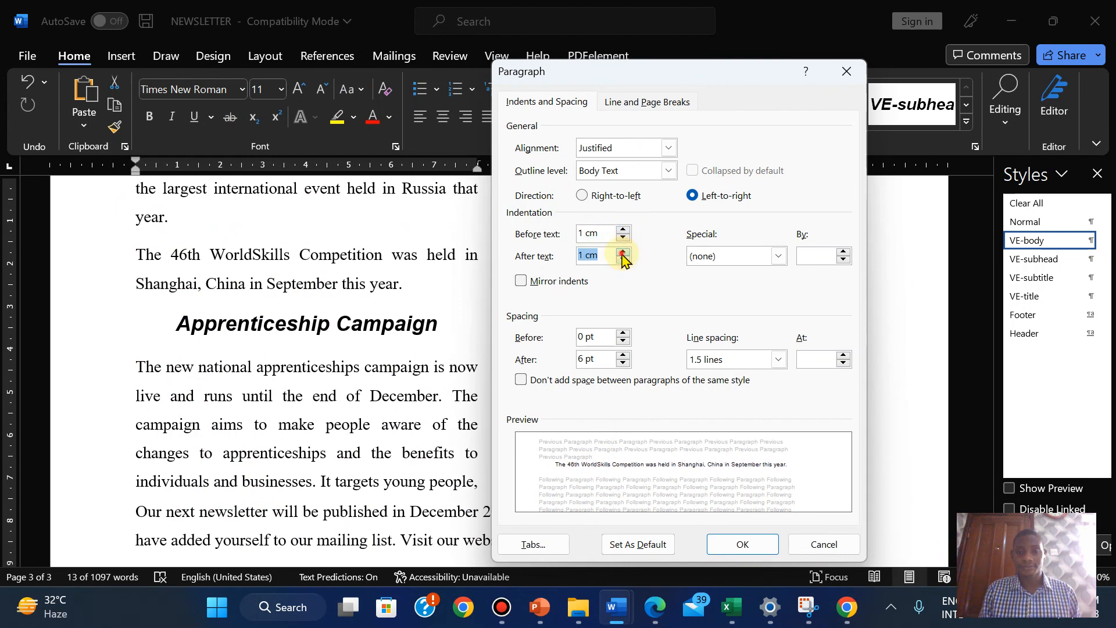
left_click(655, 607)
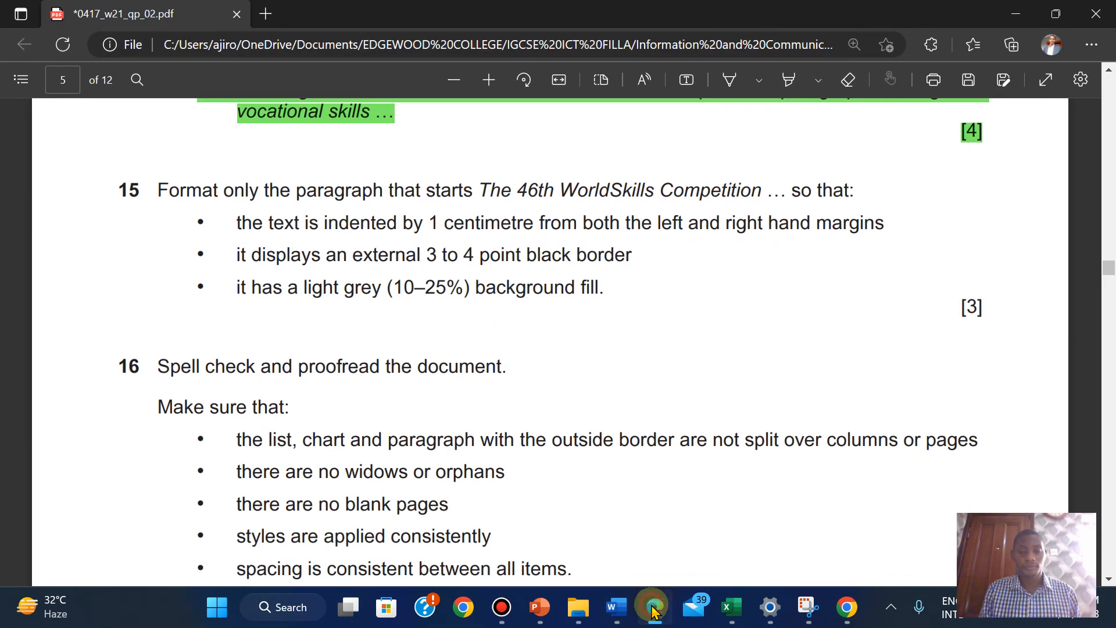
left_click(653, 607)
left_click(727, 543)
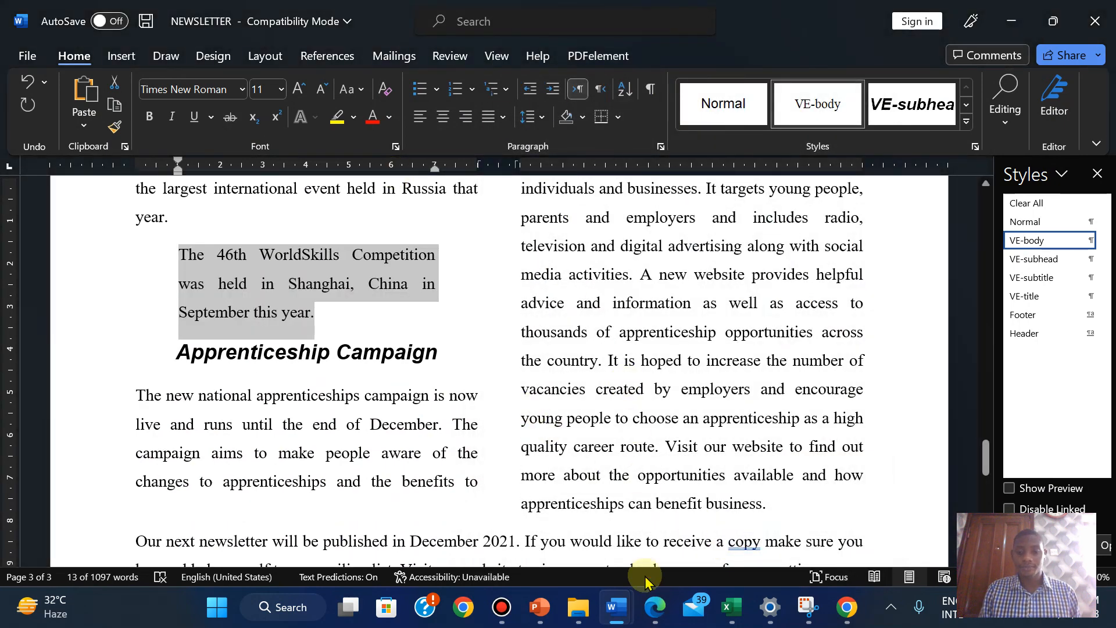
Put a 3 pt box border around the 46th WorldSkills paragraph
left_click(654, 607)
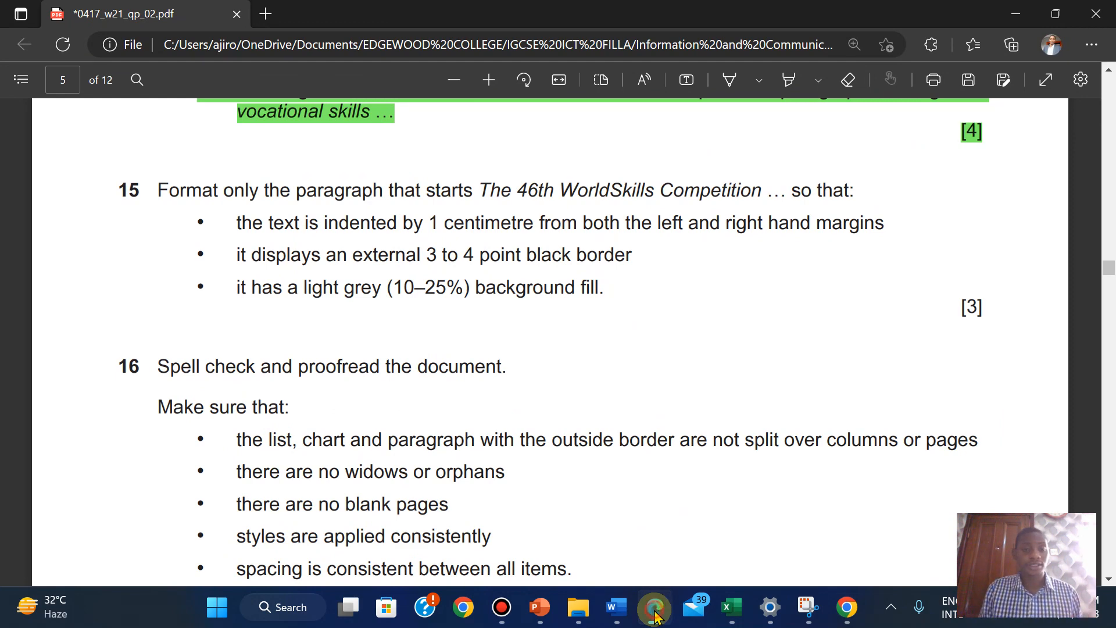
left_click(655, 615)
left_click(618, 118)
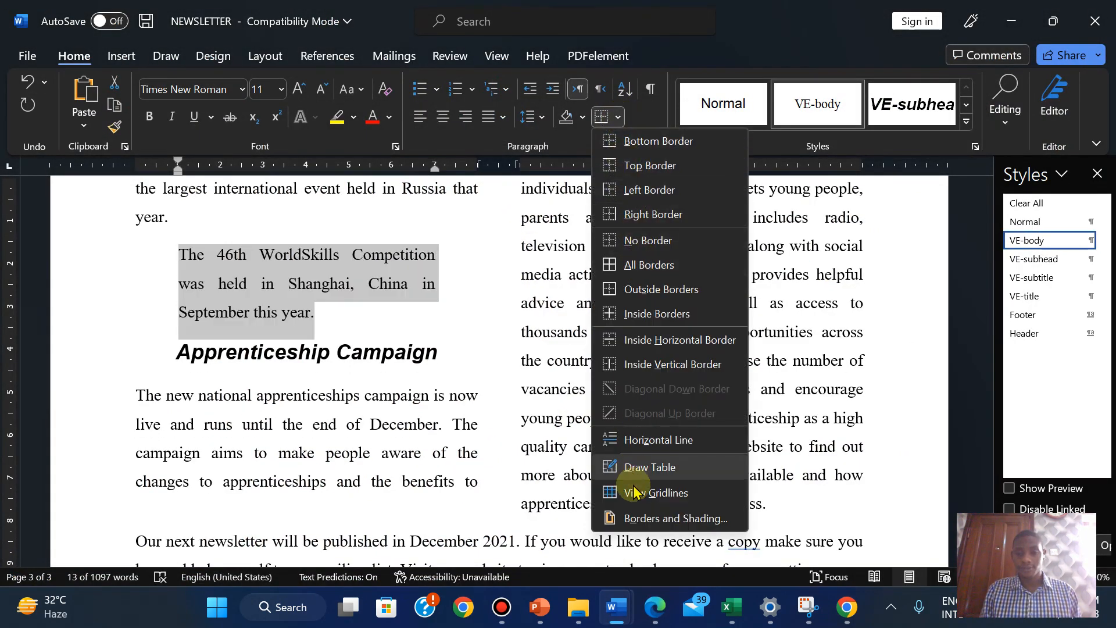
left_click(639, 518)
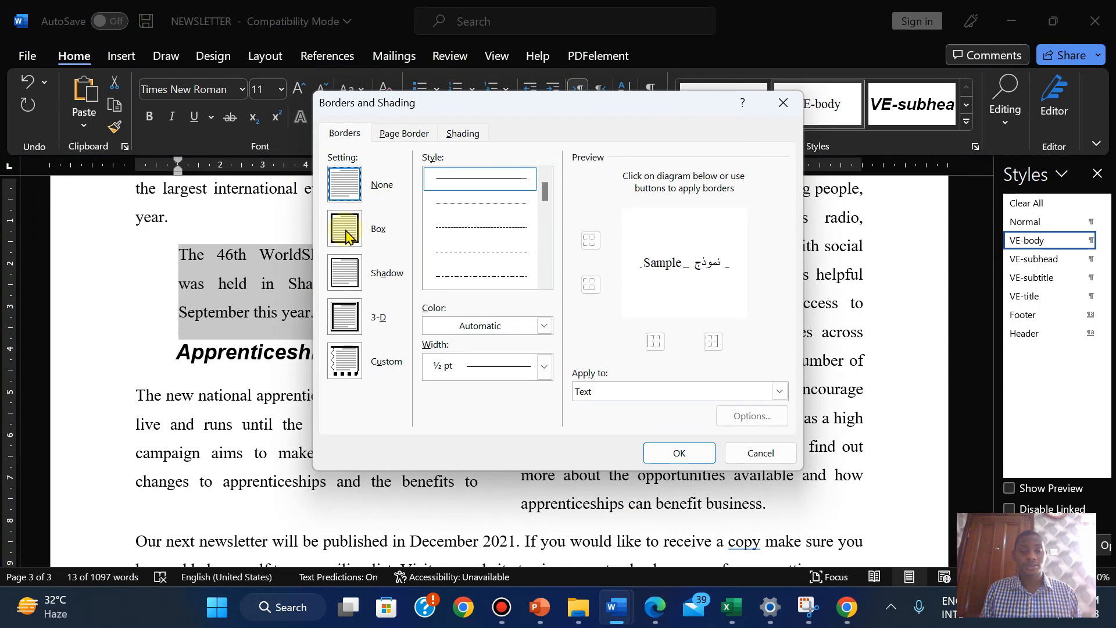
left_click(347, 236)
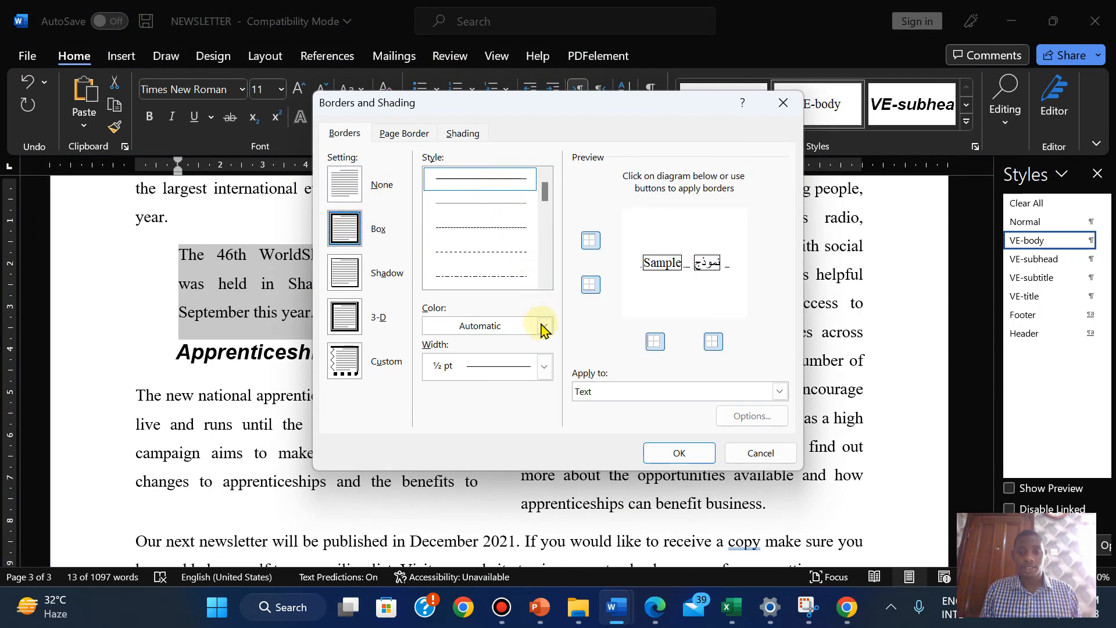
left_click(545, 370)
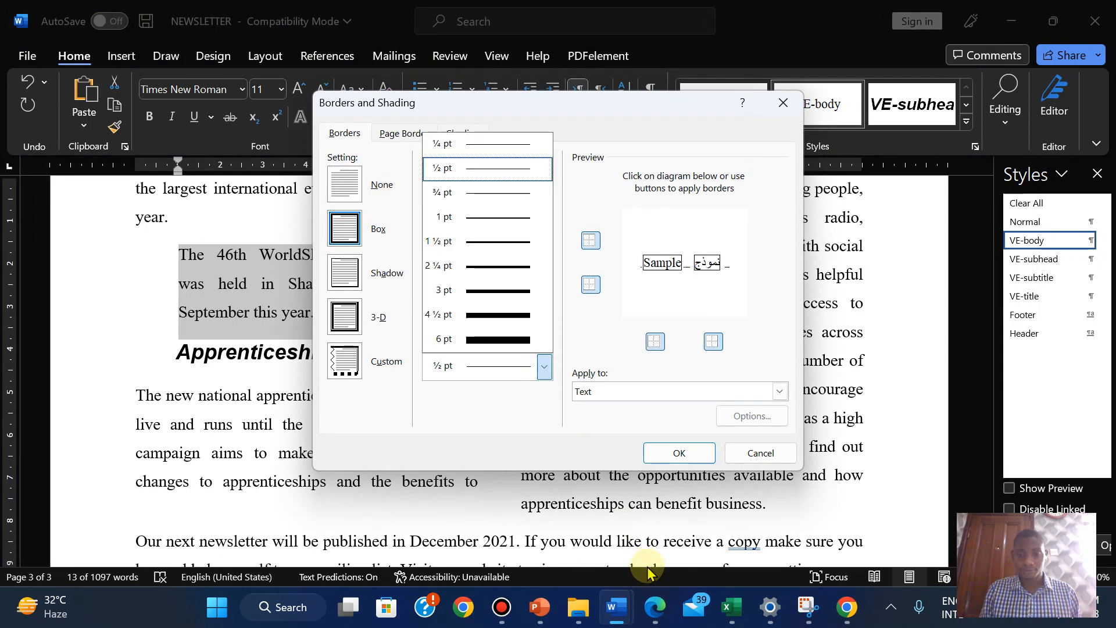
left_click(660, 615)
left_click(659, 616)
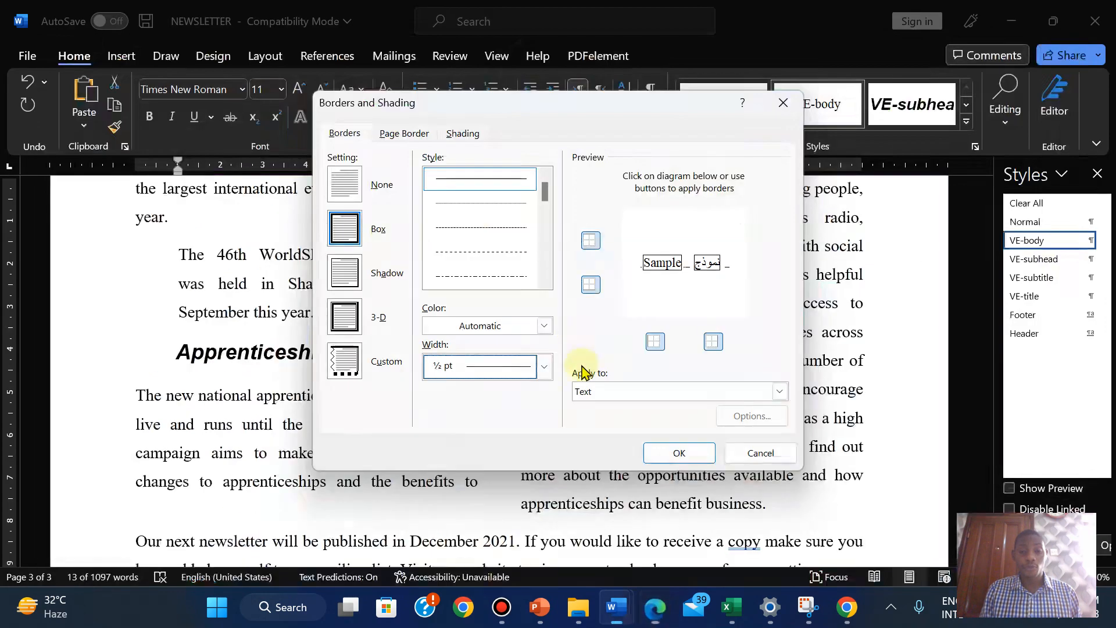
left_click(544, 367)
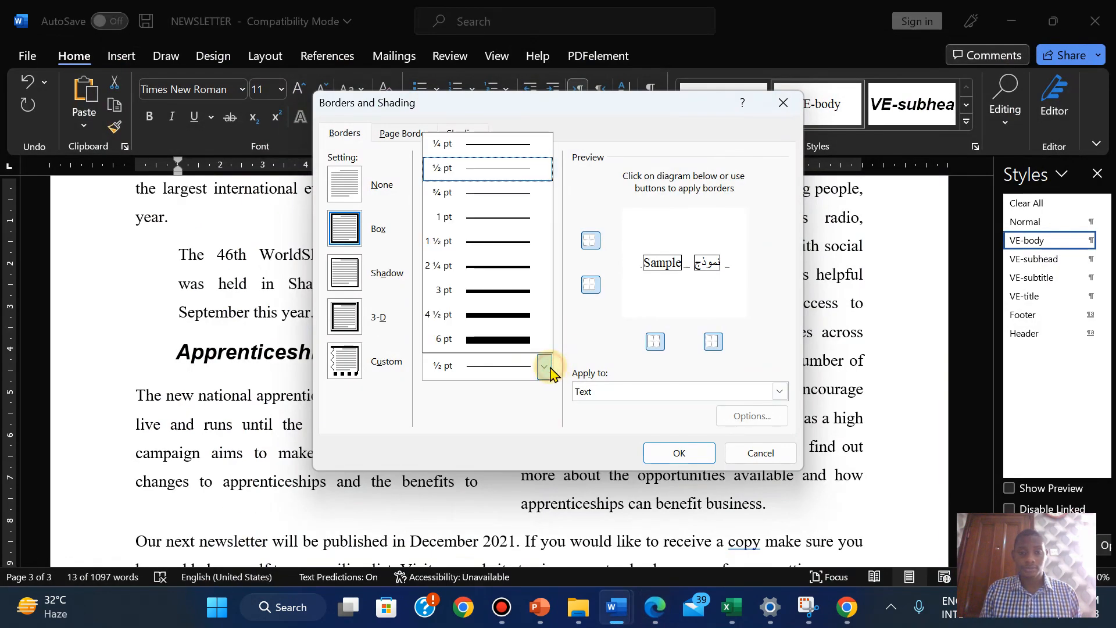
left_click(484, 292)
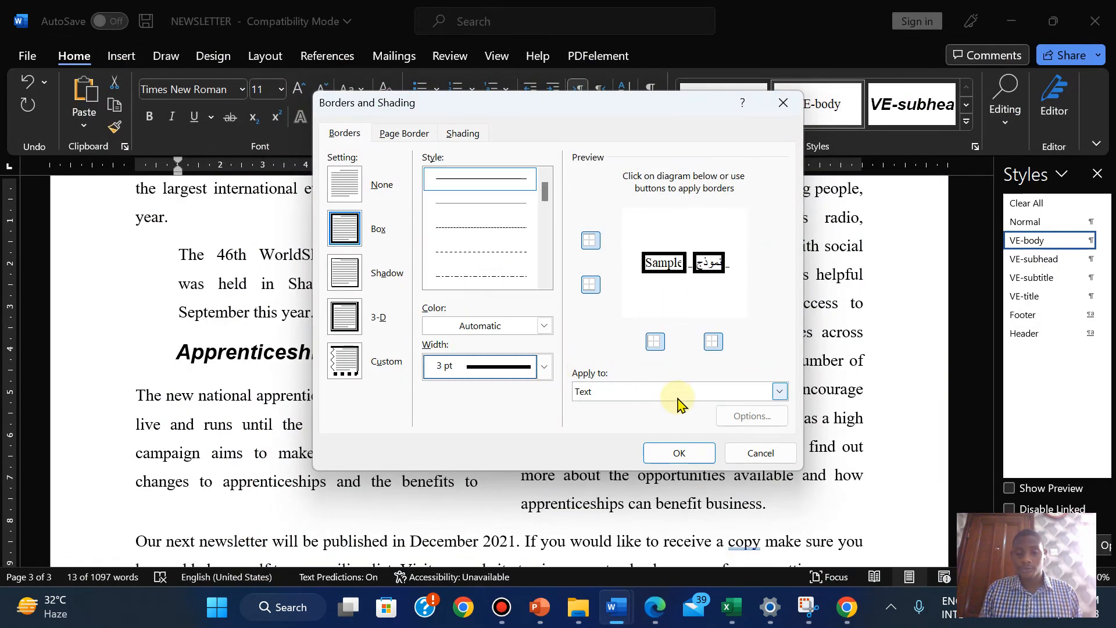
left_click(673, 401)
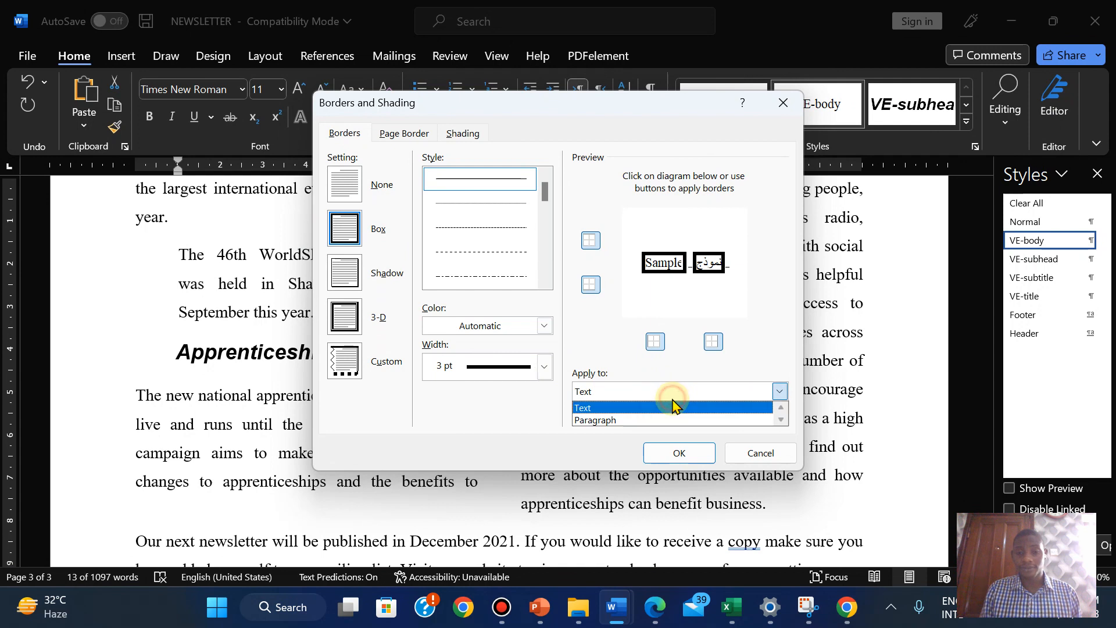
left_click(632, 421)
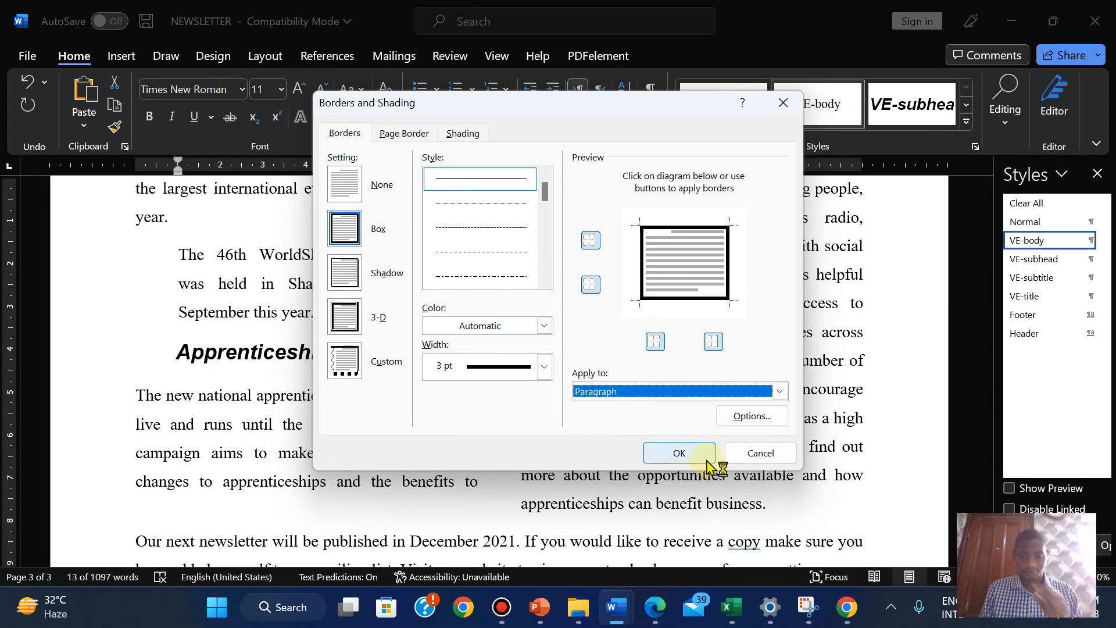
Shade the paragraph with Light Gray, Background 2, Darker 25% fill
left_click(649, 612)
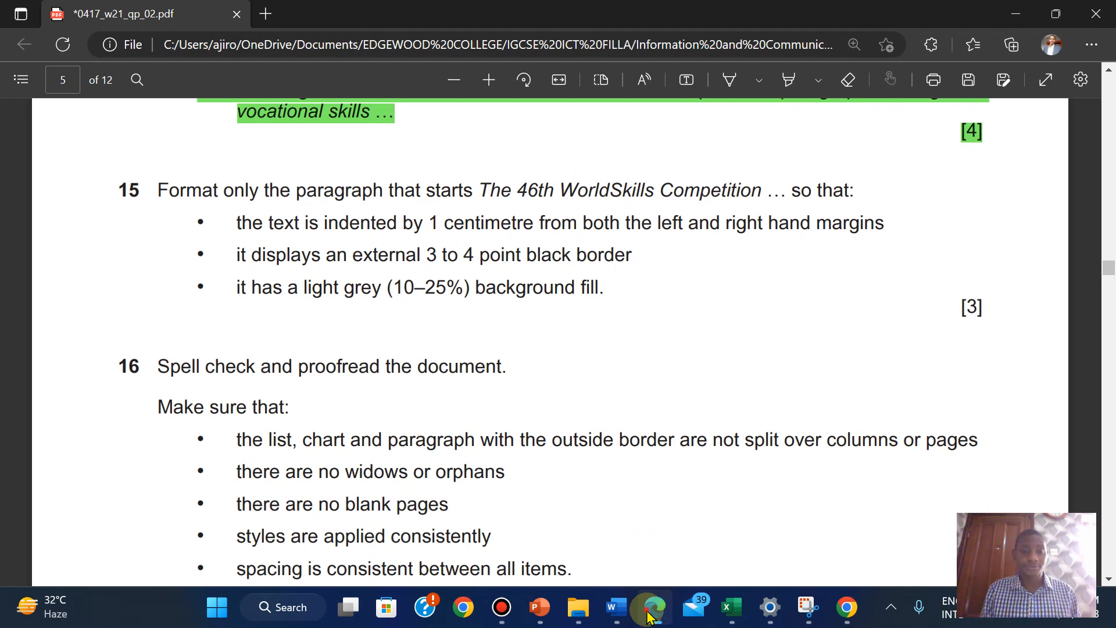
left_click(651, 609)
left_click(461, 136)
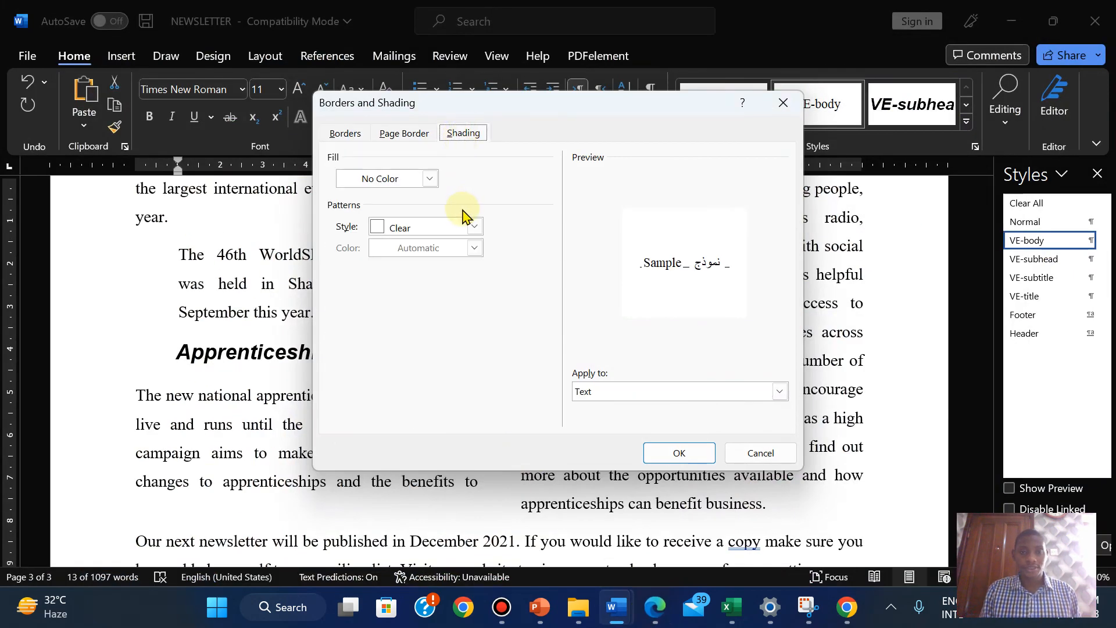
left_click(428, 181)
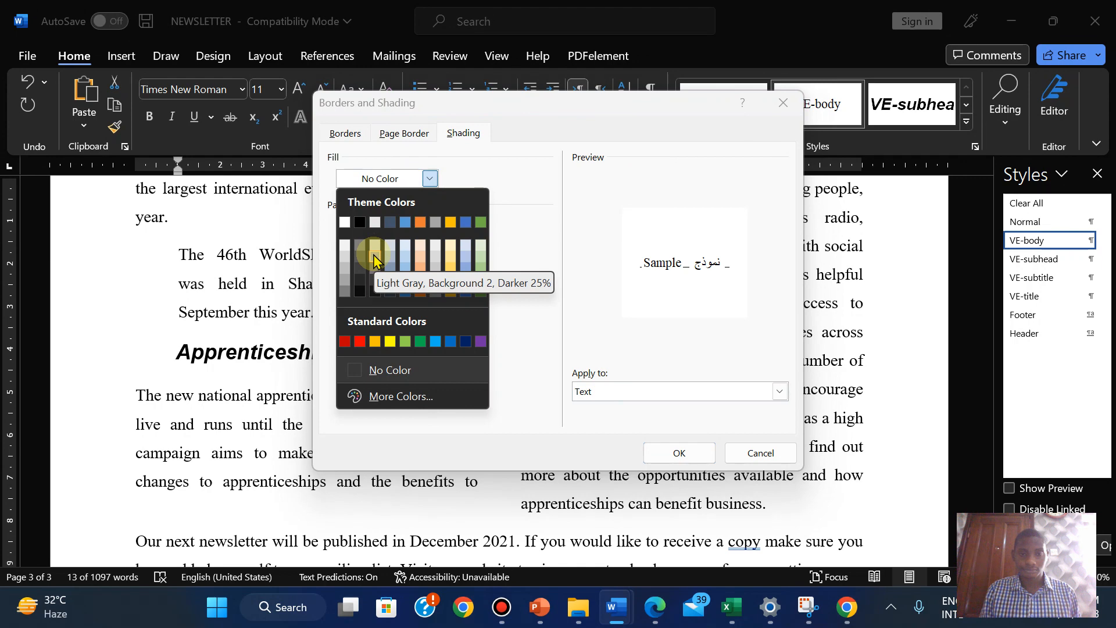
left_click(655, 607)
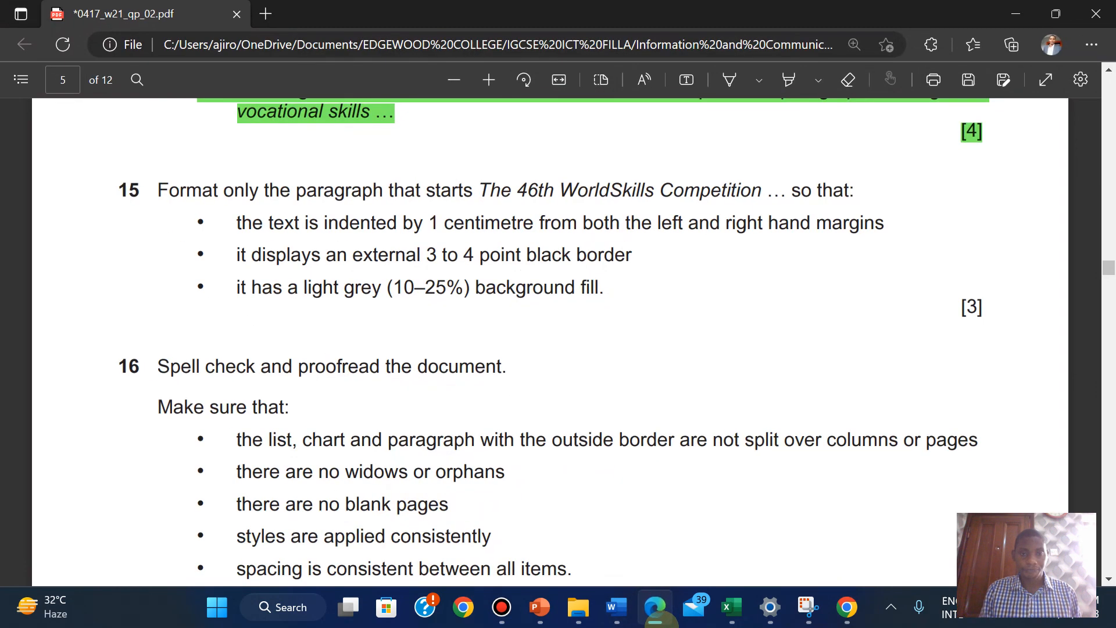
left_click(655, 607)
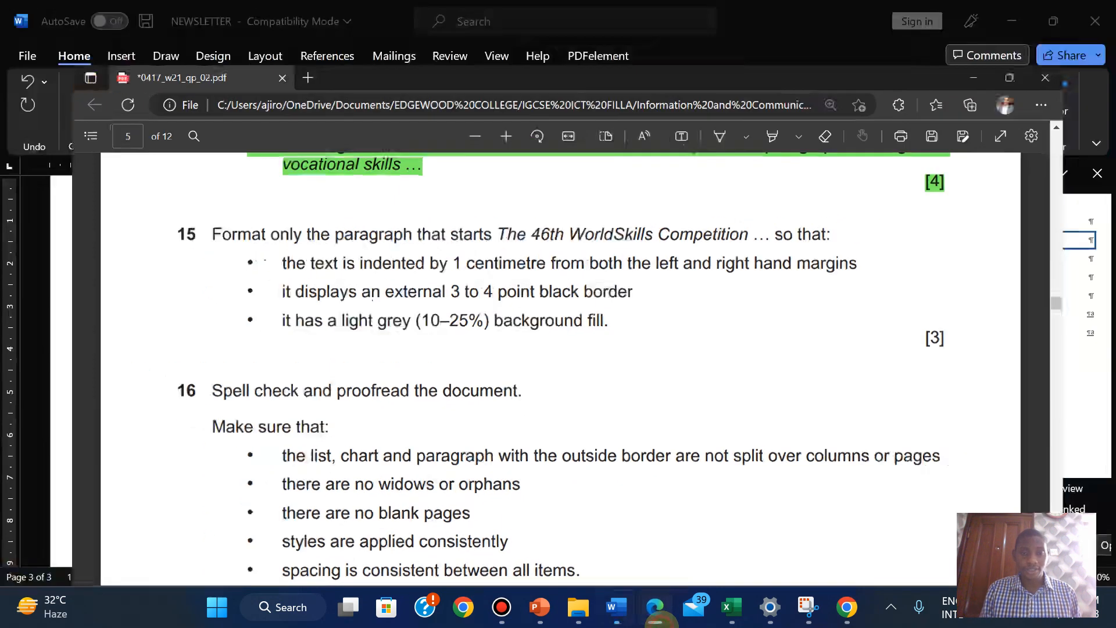
left_click(429, 181)
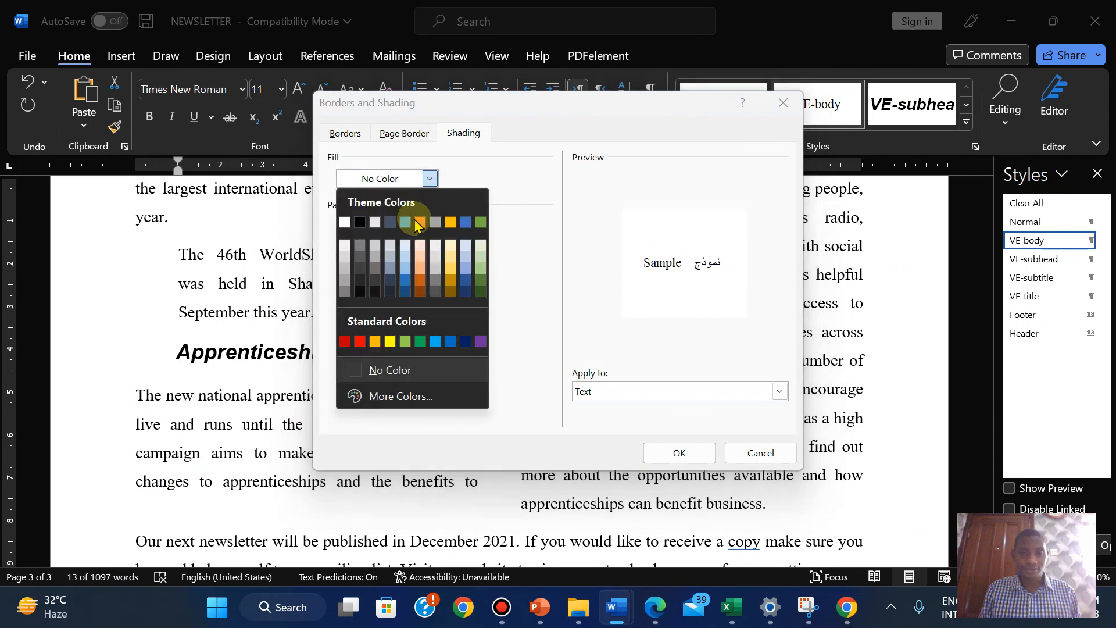
left_click(377, 260)
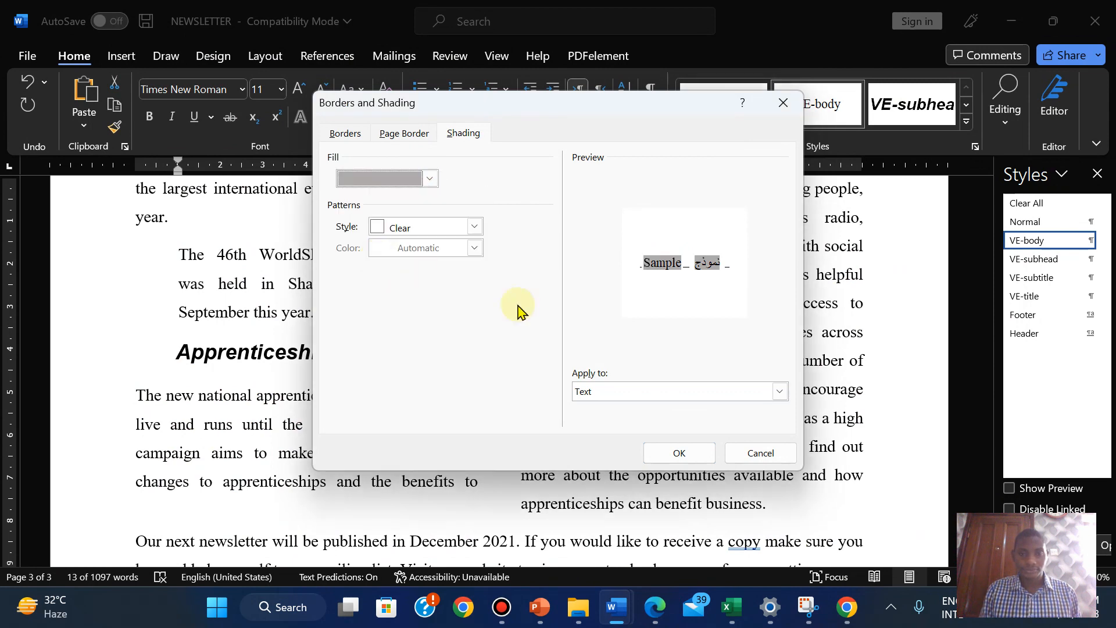
left_click(653, 611)
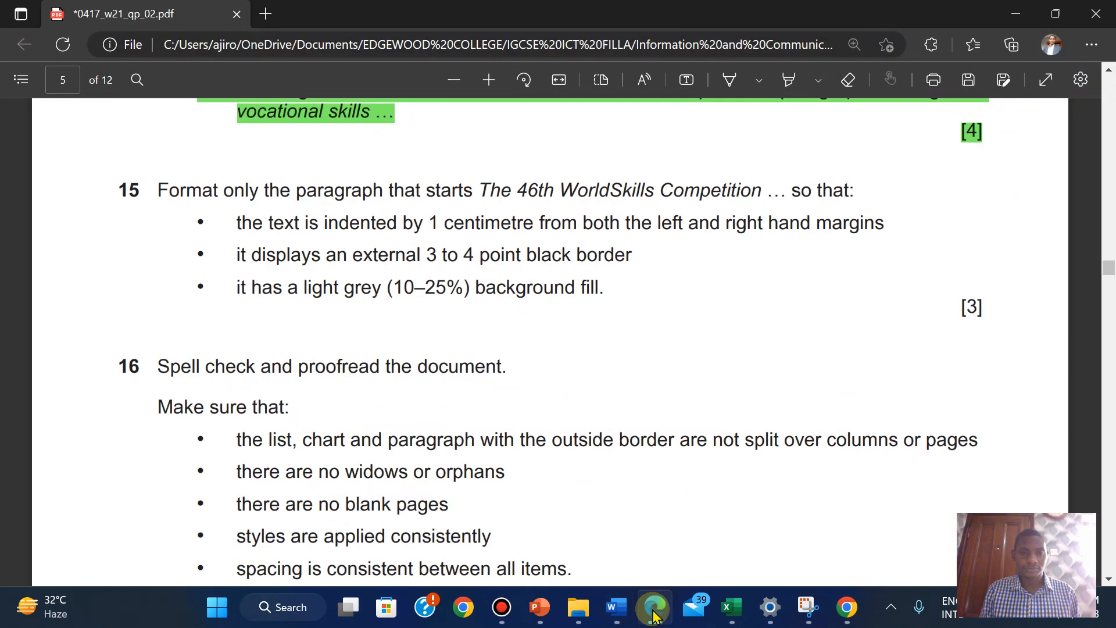
left_click(654, 611)
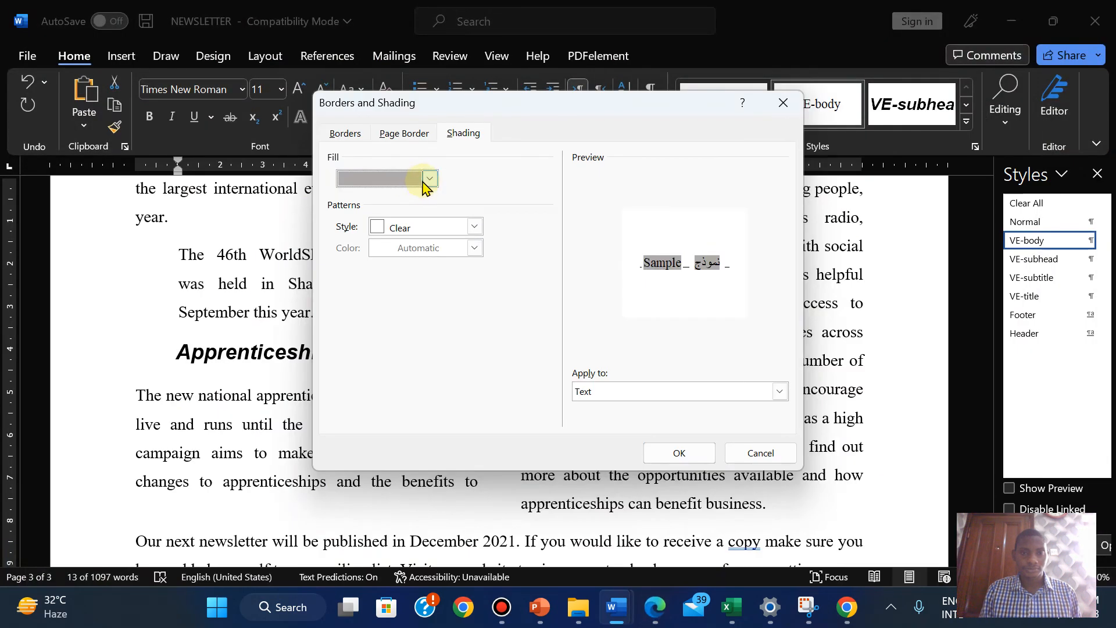
left_click(429, 179)
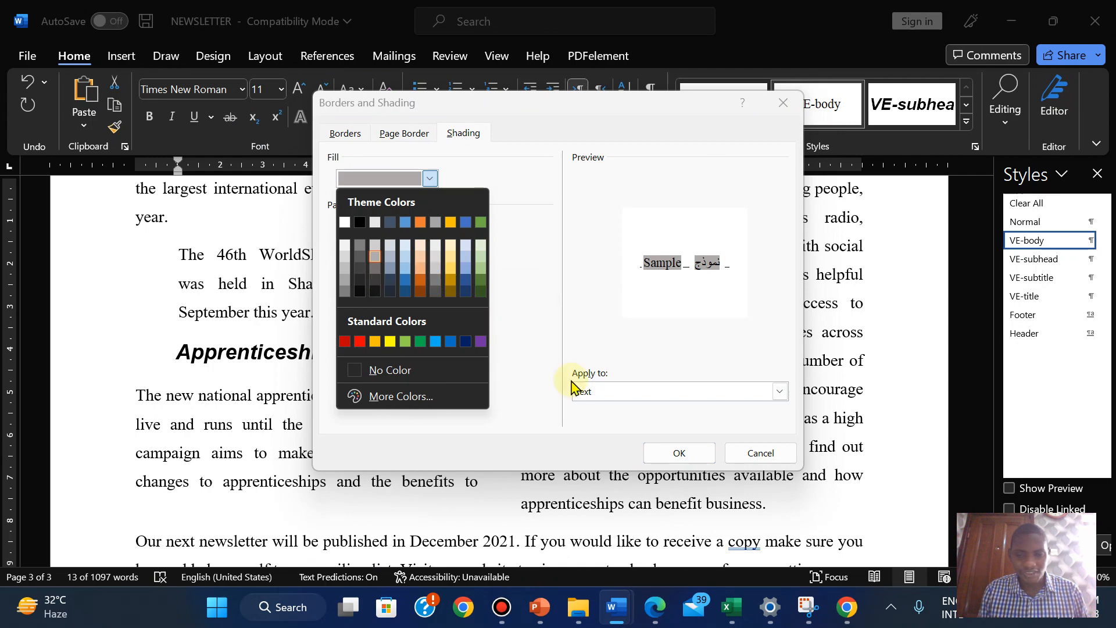
left_click(663, 605)
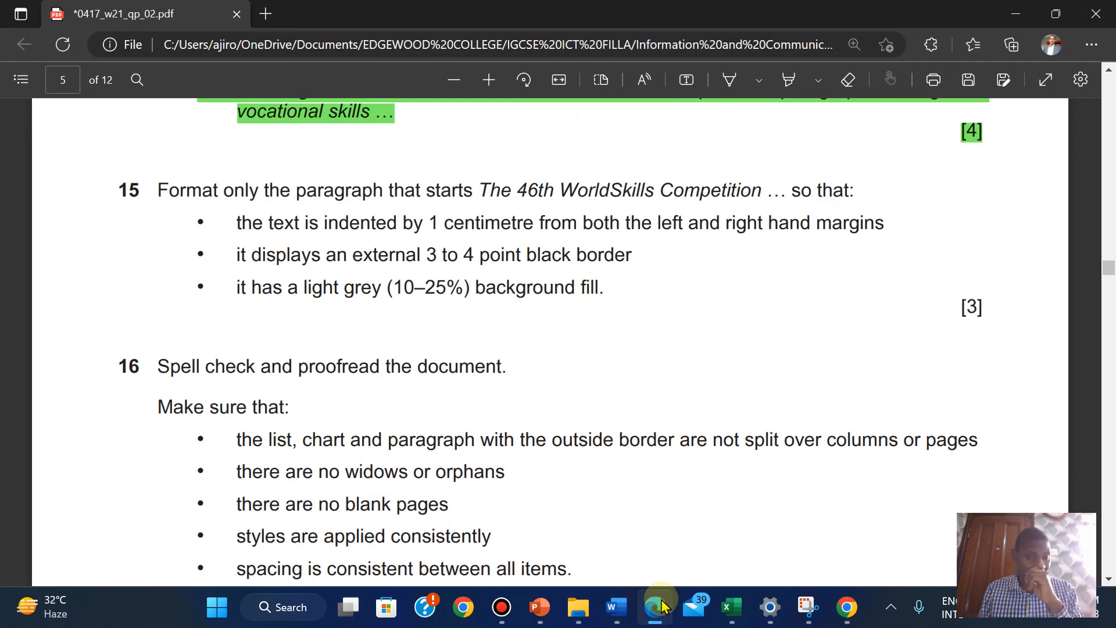
left_click(663, 606)
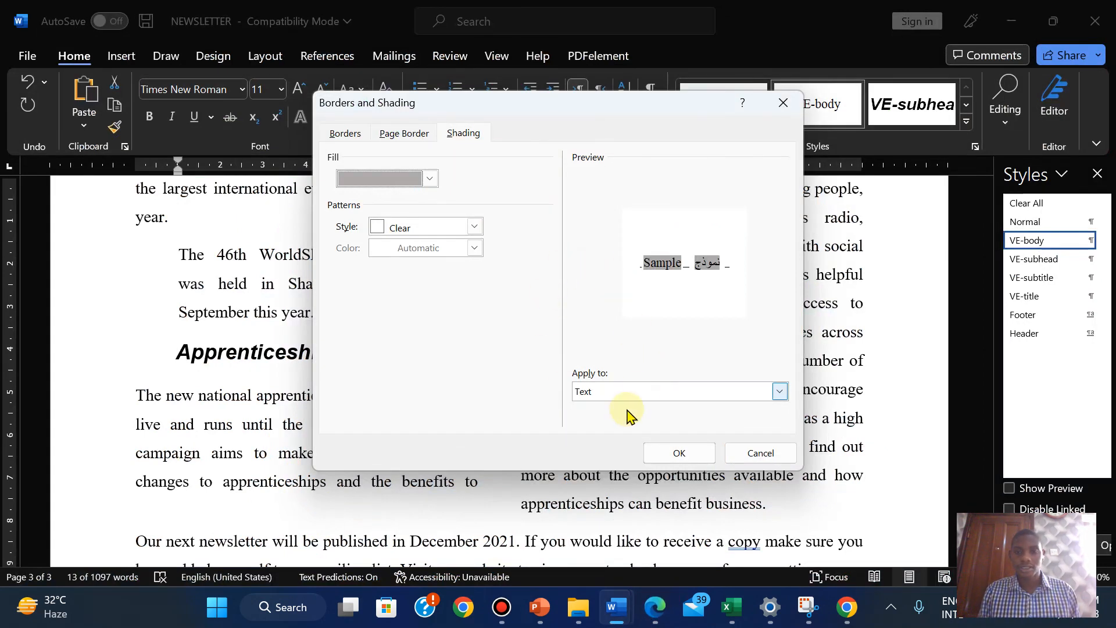
left_click(620, 395)
left_click(606, 423)
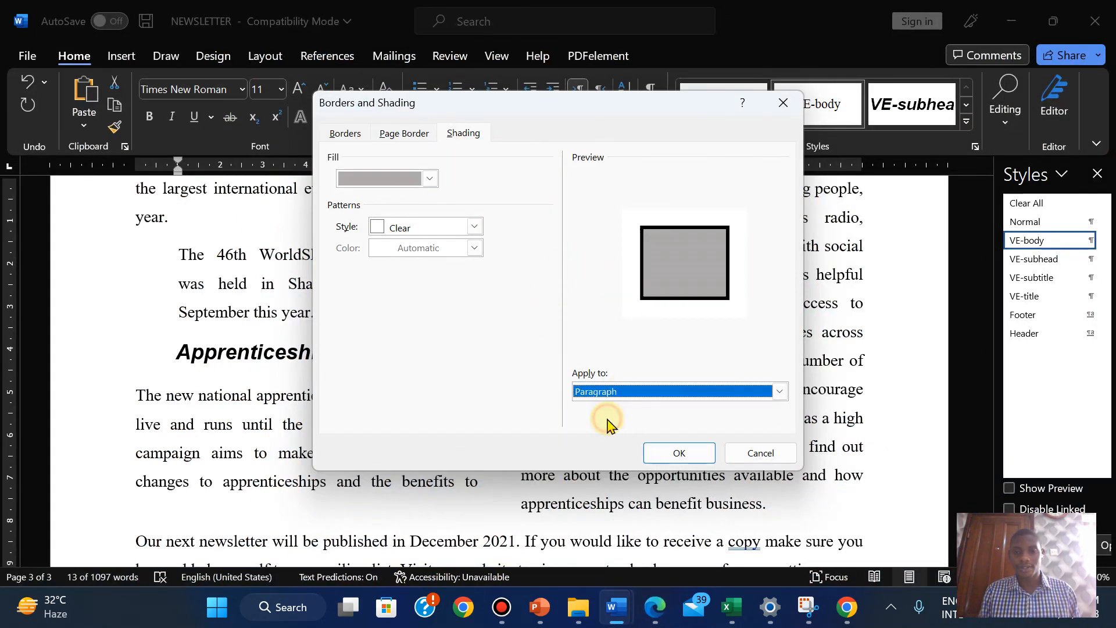
left_click(679, 453)
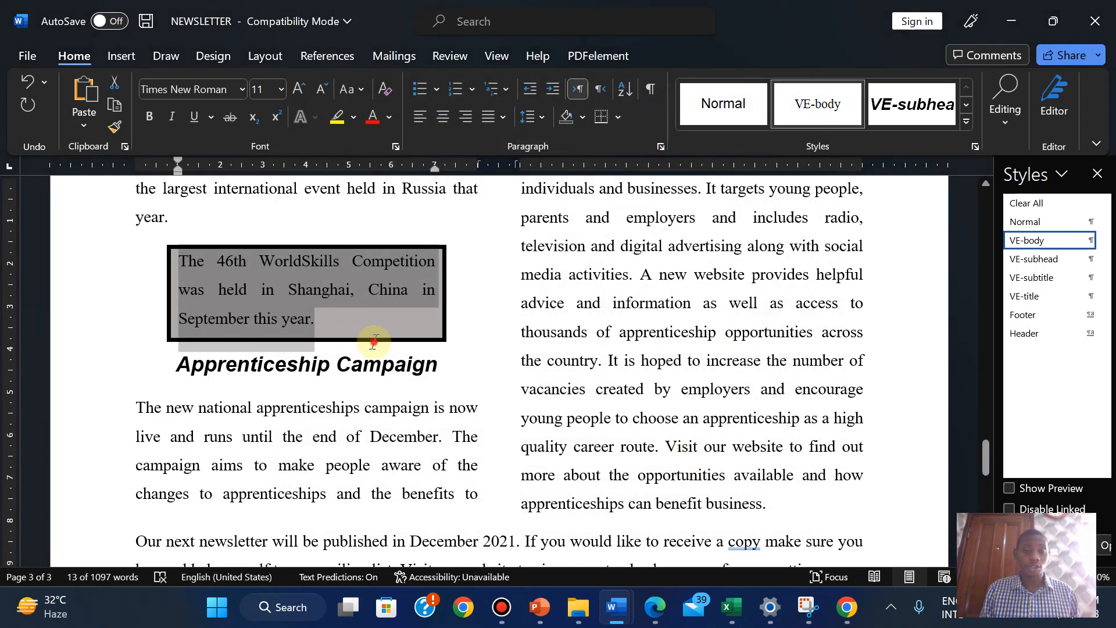
left_click(374, 342)
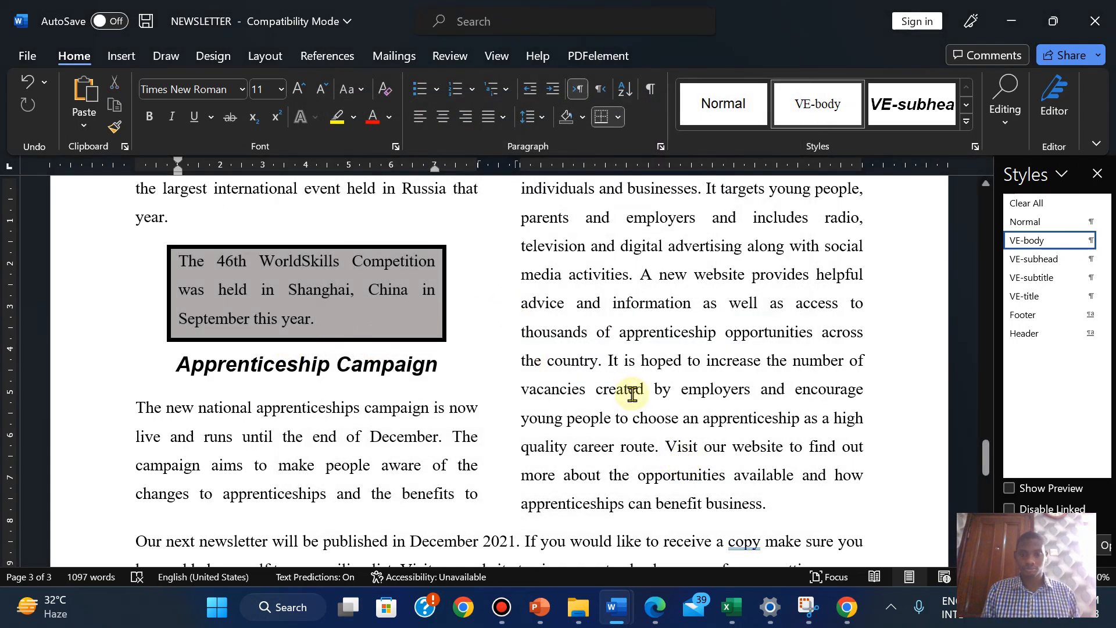
Highlight question 15's instructions green in the exam PDF, then bring NEWSLETTER back
left_click(656, 606)
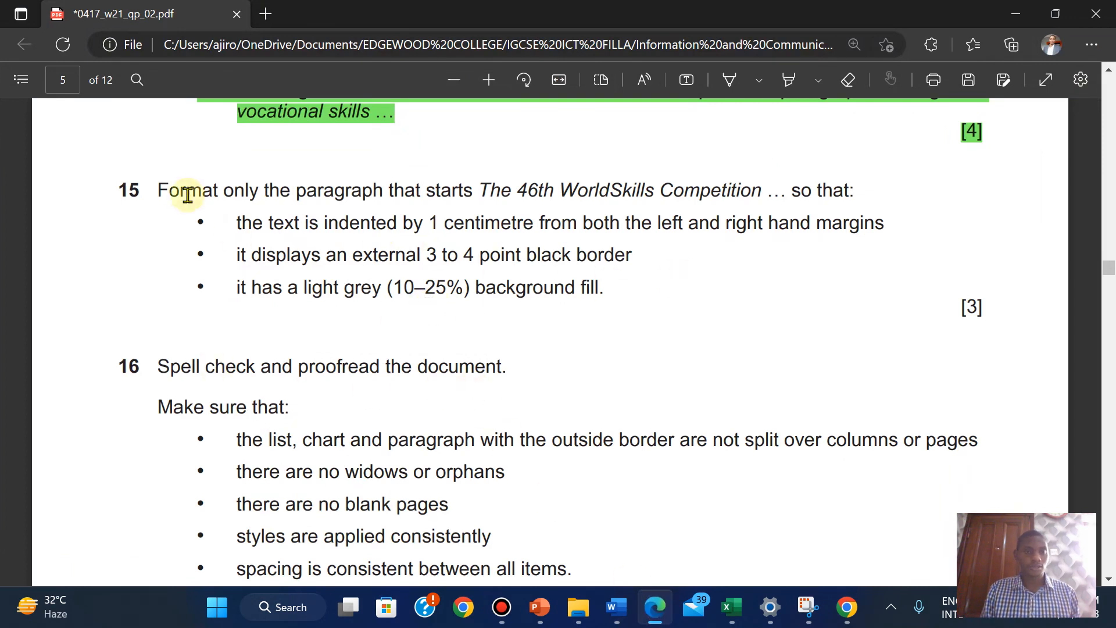
left_click_drag(162, 190, 990, 308)
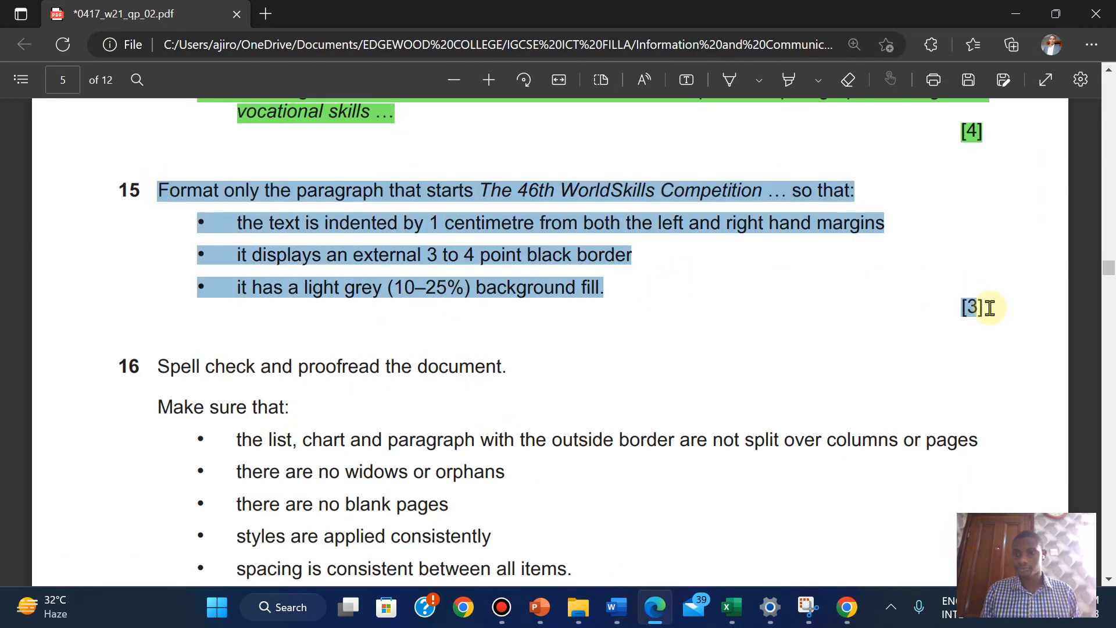
mouse_move(1024, 219)
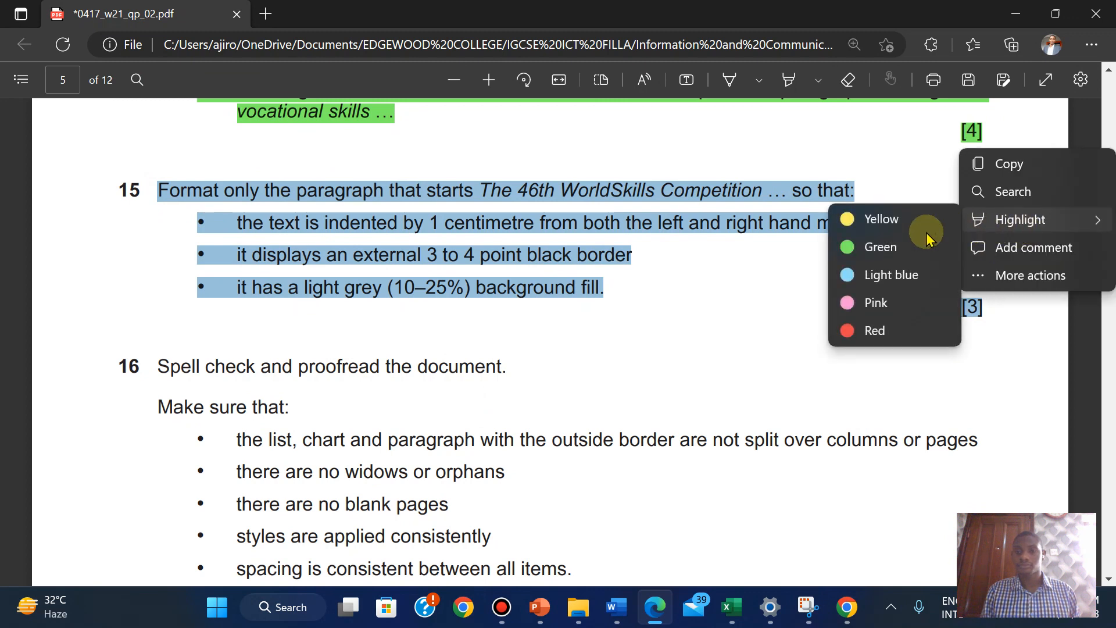
left_click(859, 250)
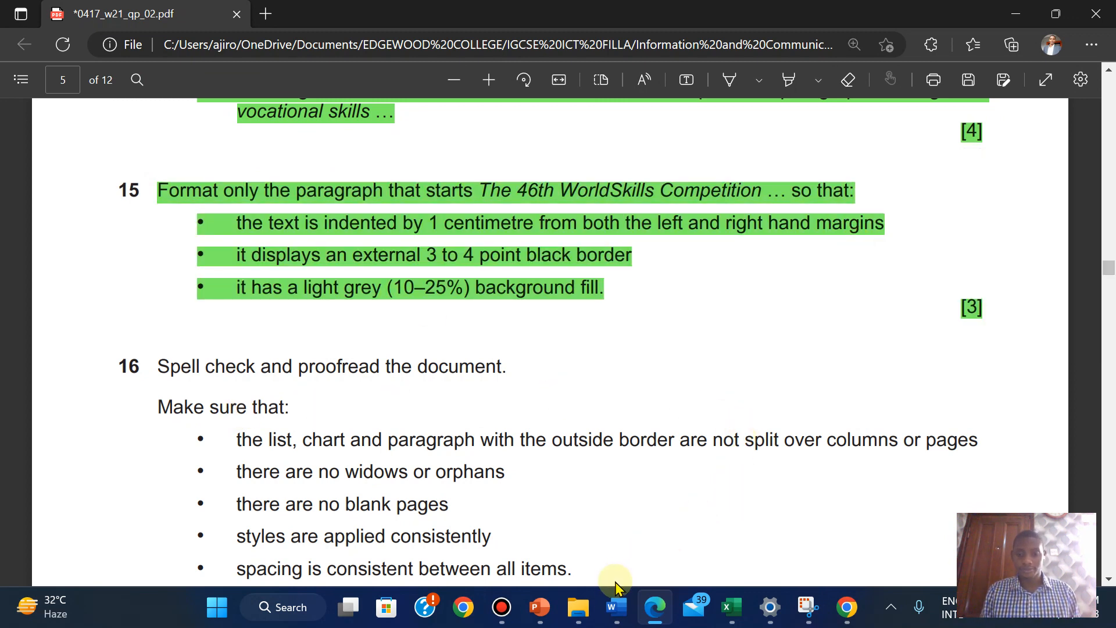
mouse_move(616, 581)
left_click(727, 506)
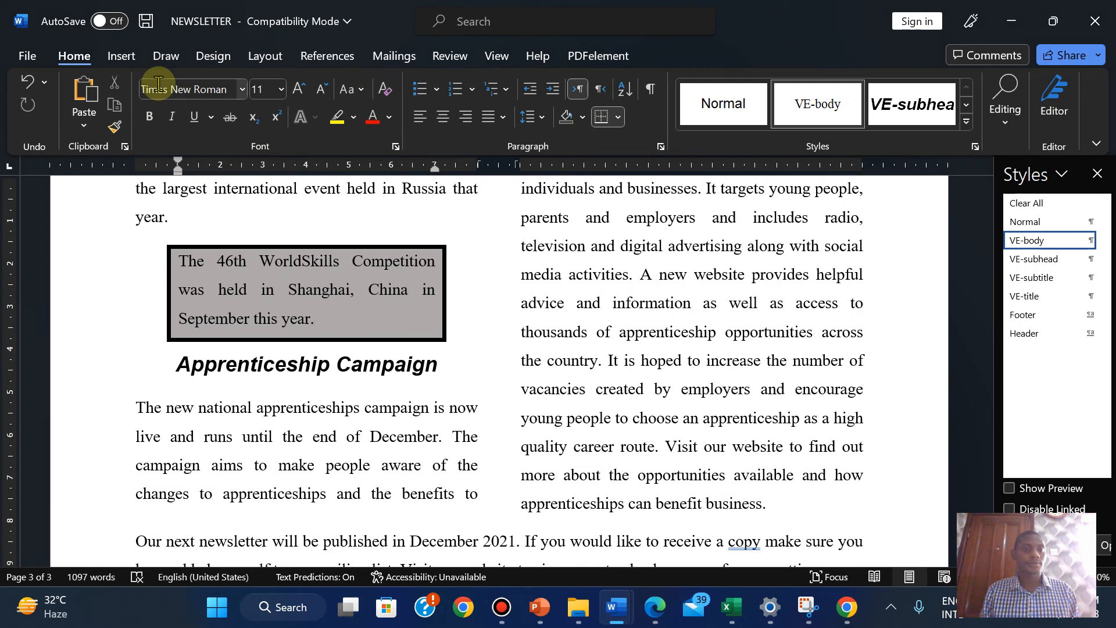
Start the spelling and grammar check and bring up the flagged spelling issues
left_click(450, 54)
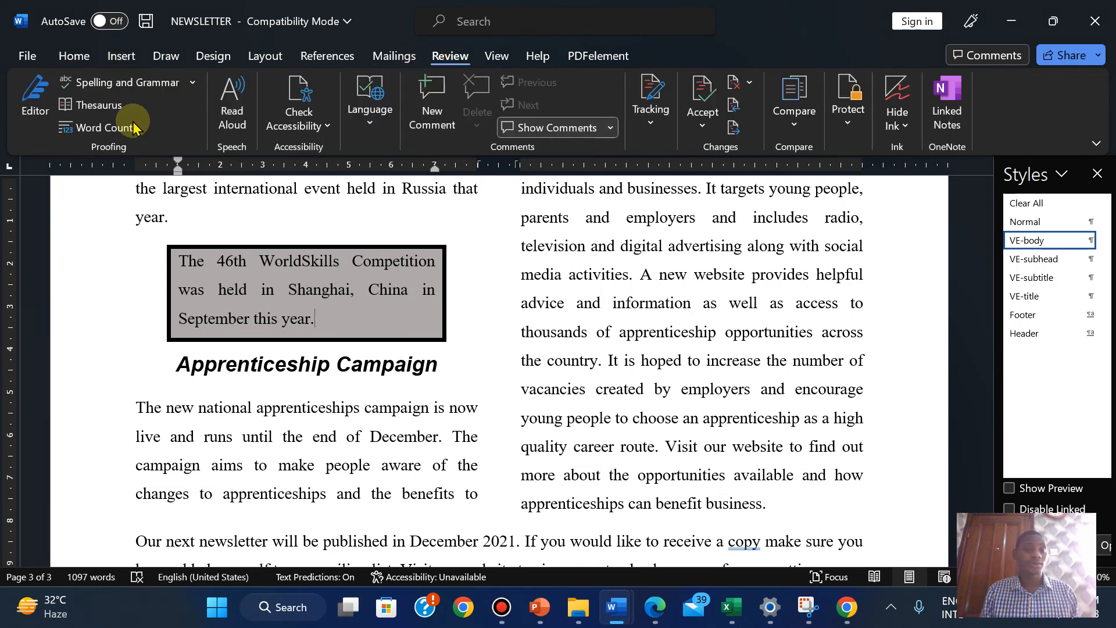
left_click(102, 81)
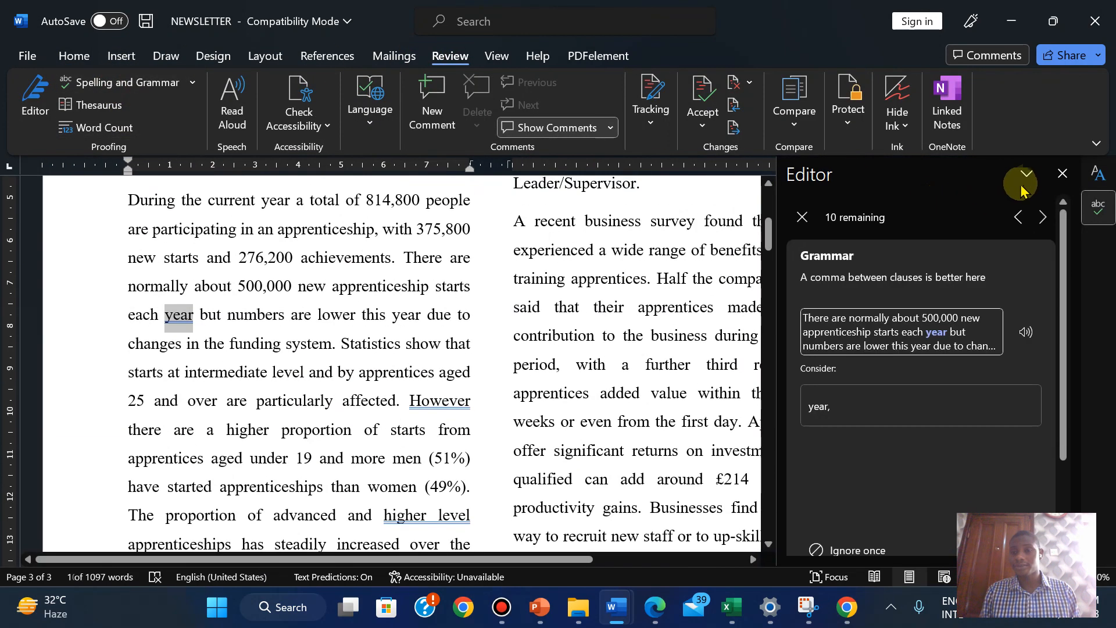
left_click(60, 55)
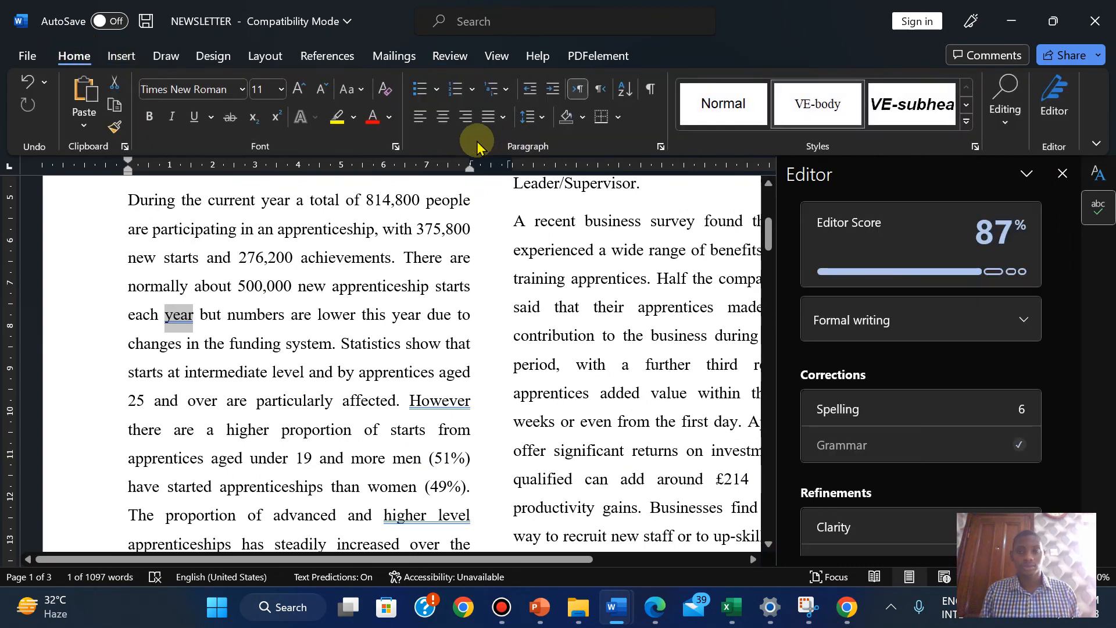
left_click(446, 54)
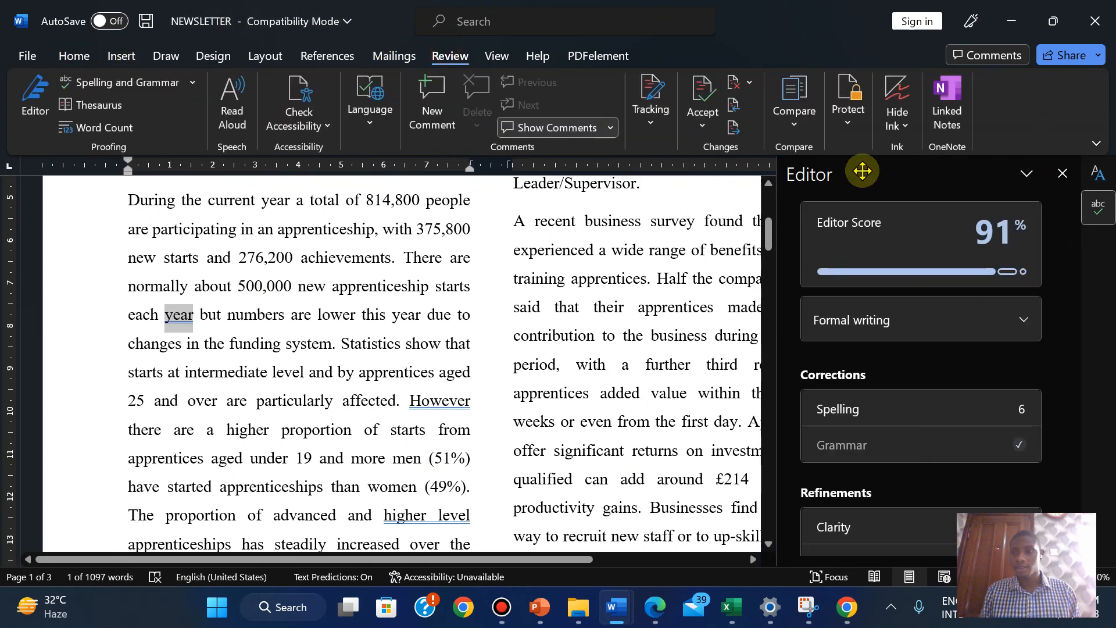
left_click(941, 414)
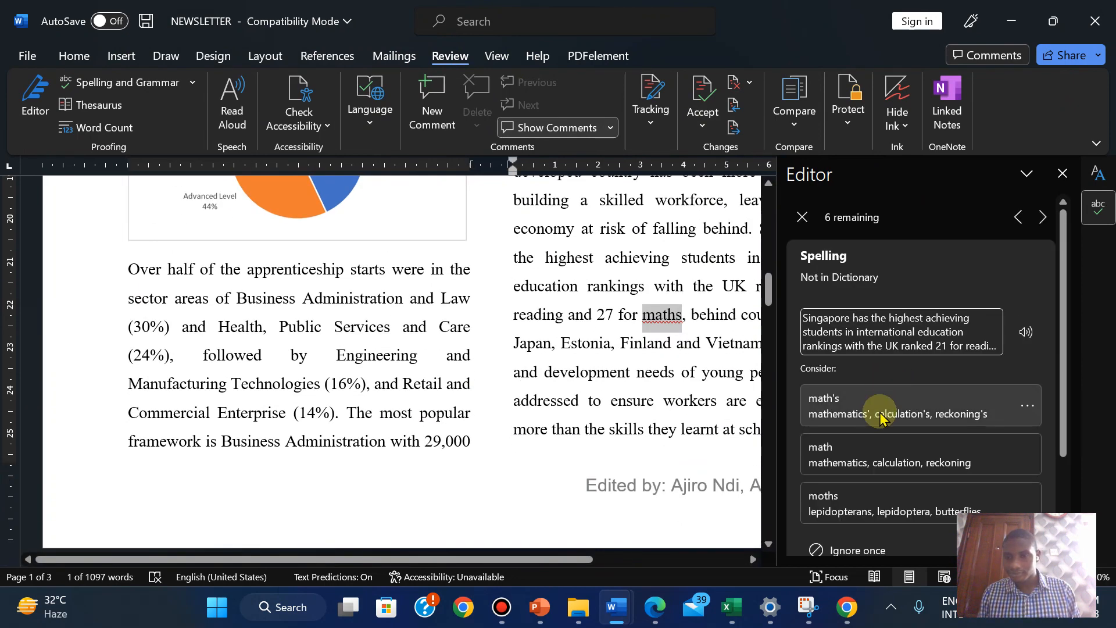
Ignore every flagged 'maths', plus the British spellings 'programme' and 'organisation'
left_click(826, 552)
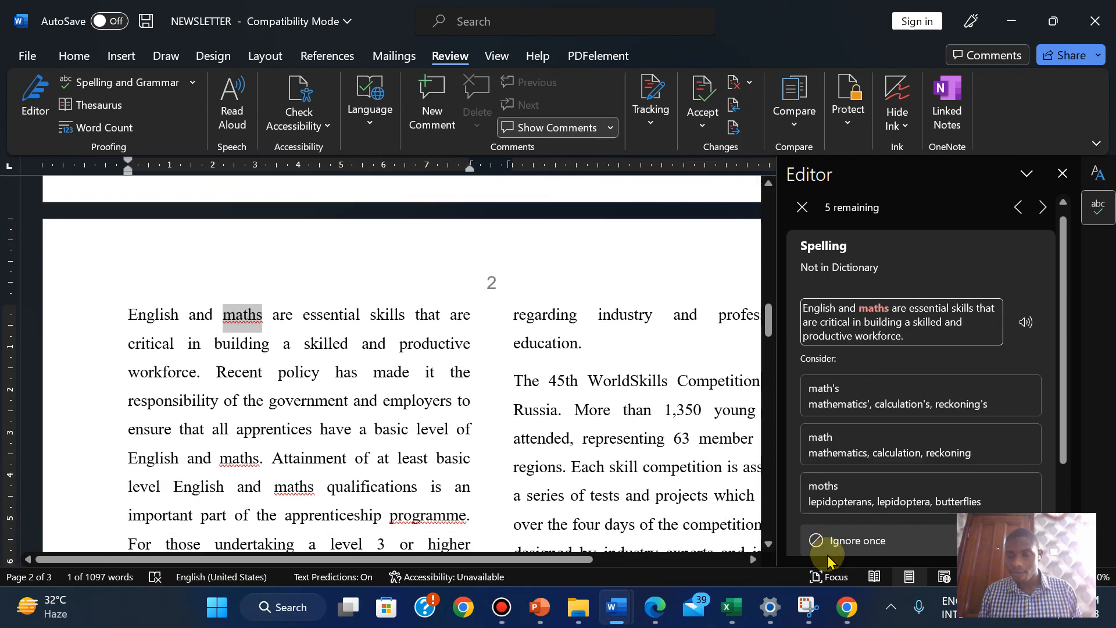
left_click(827, 558)
left_click(828, 558)
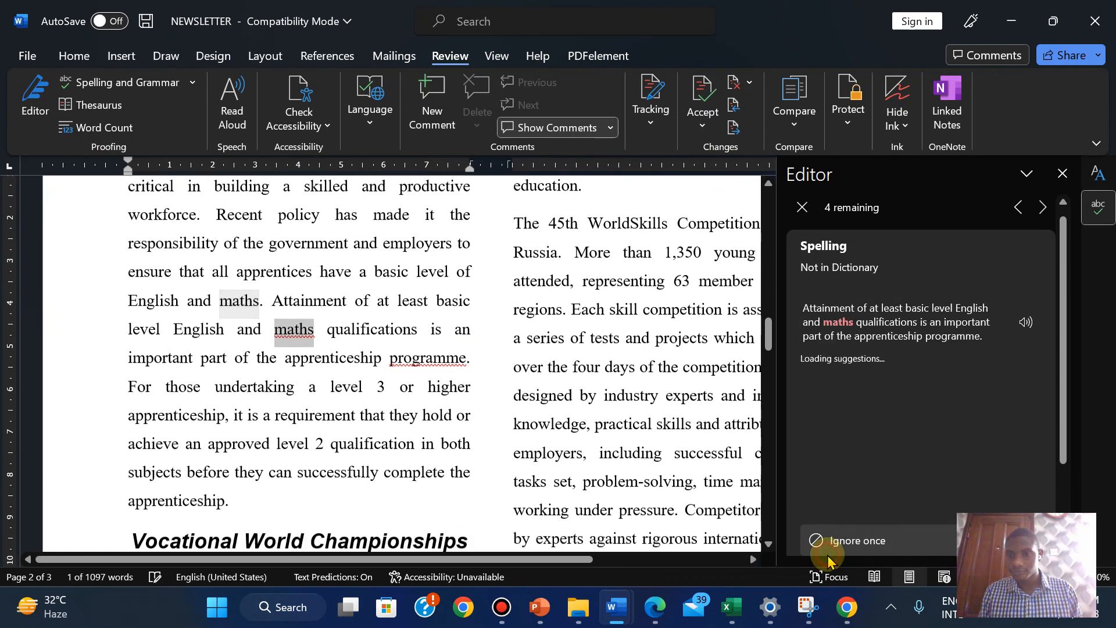
left_click(828, 558)
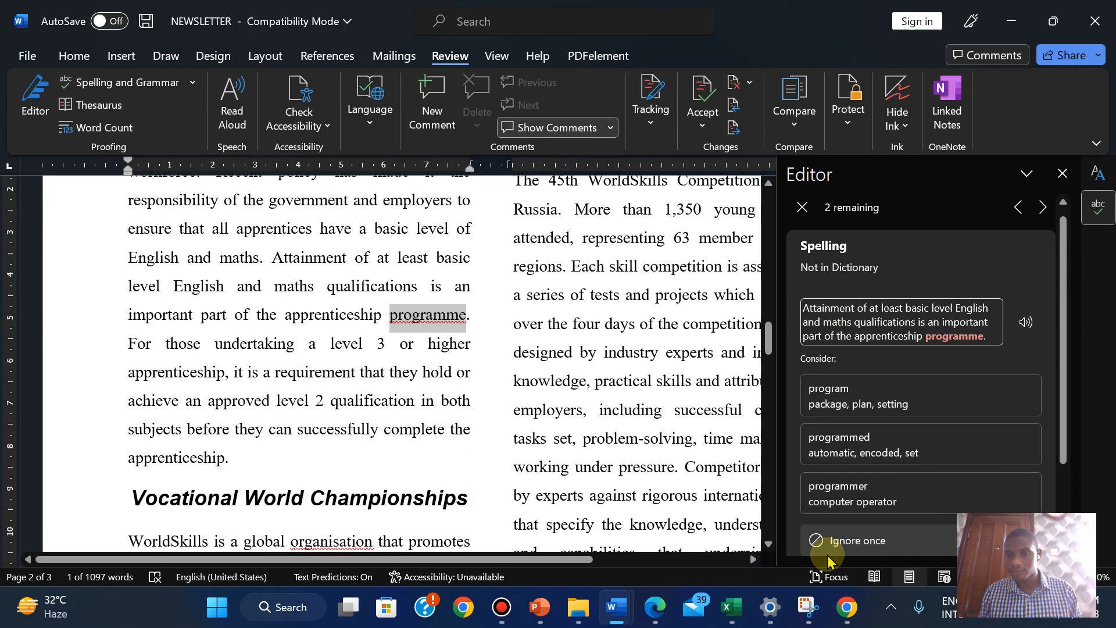
left_click(828, 558)
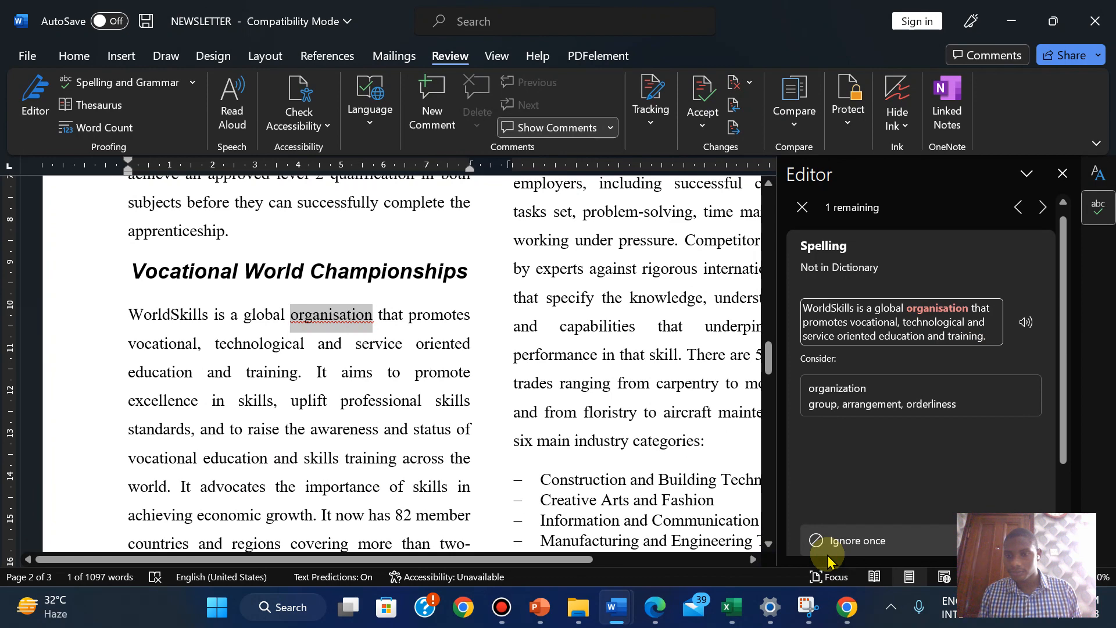
left_click(827, 558)
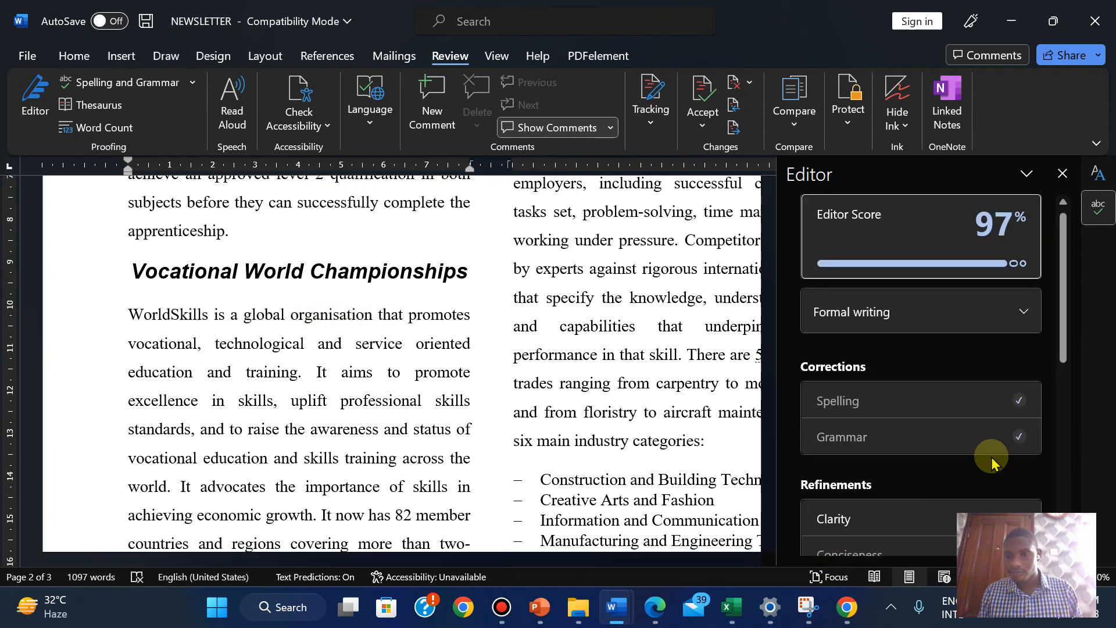
Keep the 'was held' wording and the number 56 as written, and finish the review
left_click(951, 519)
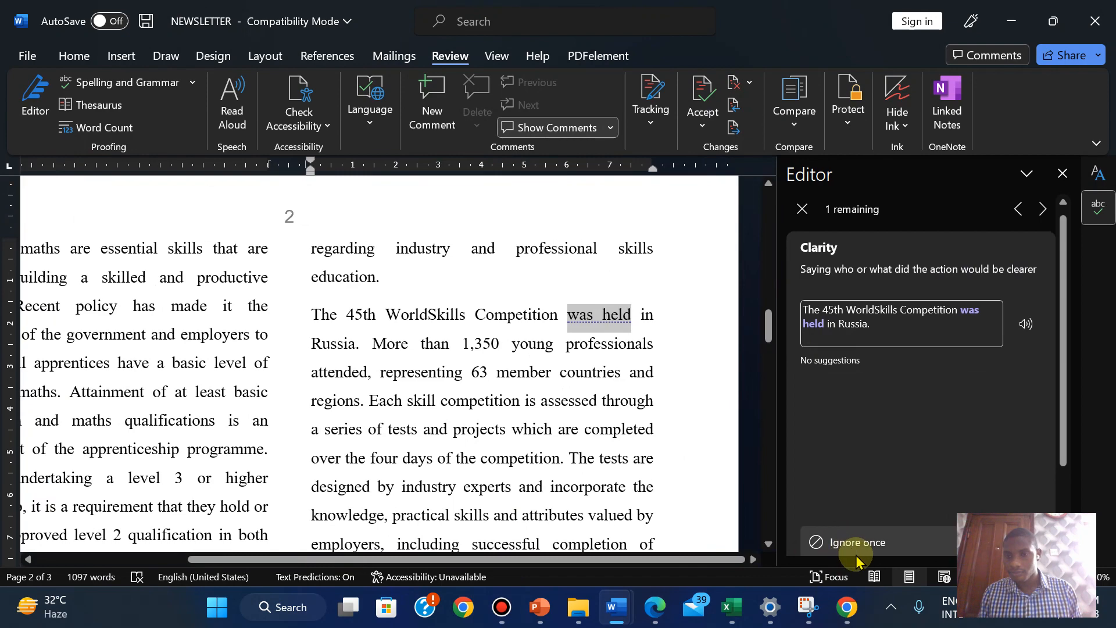
left_click(857, 558)
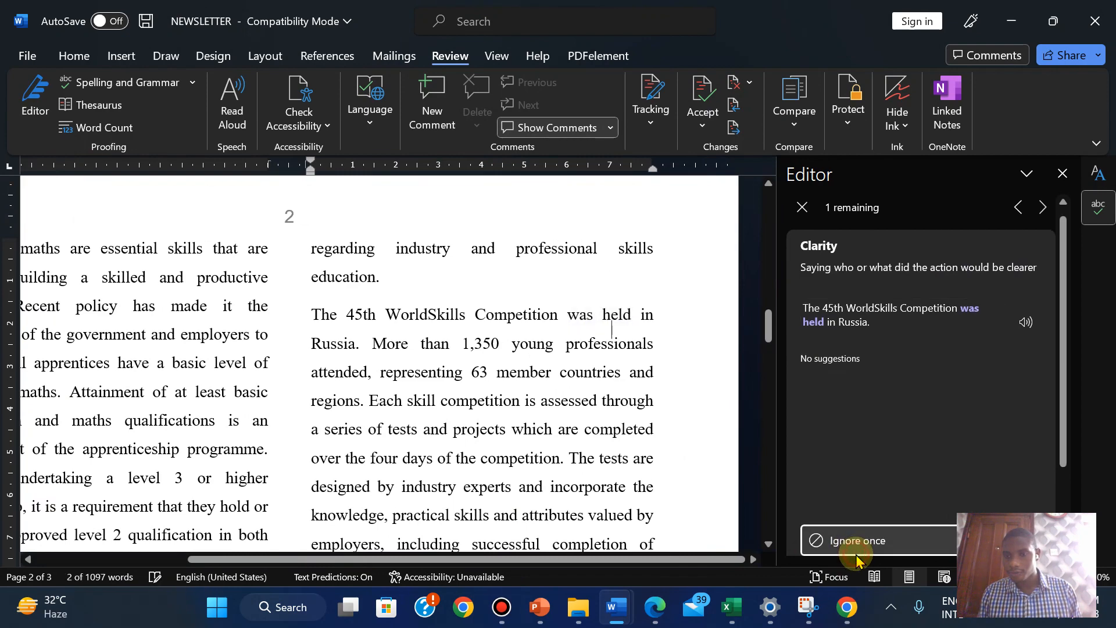
left_click_drag(1061, 351, 1064, 459)
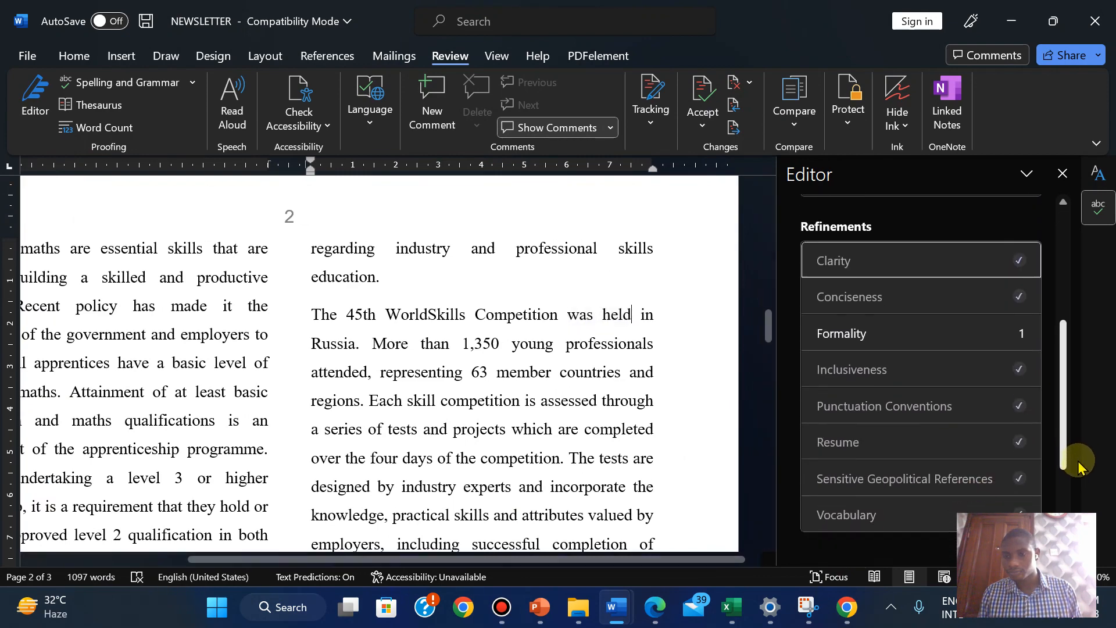
left_click(921, 321)
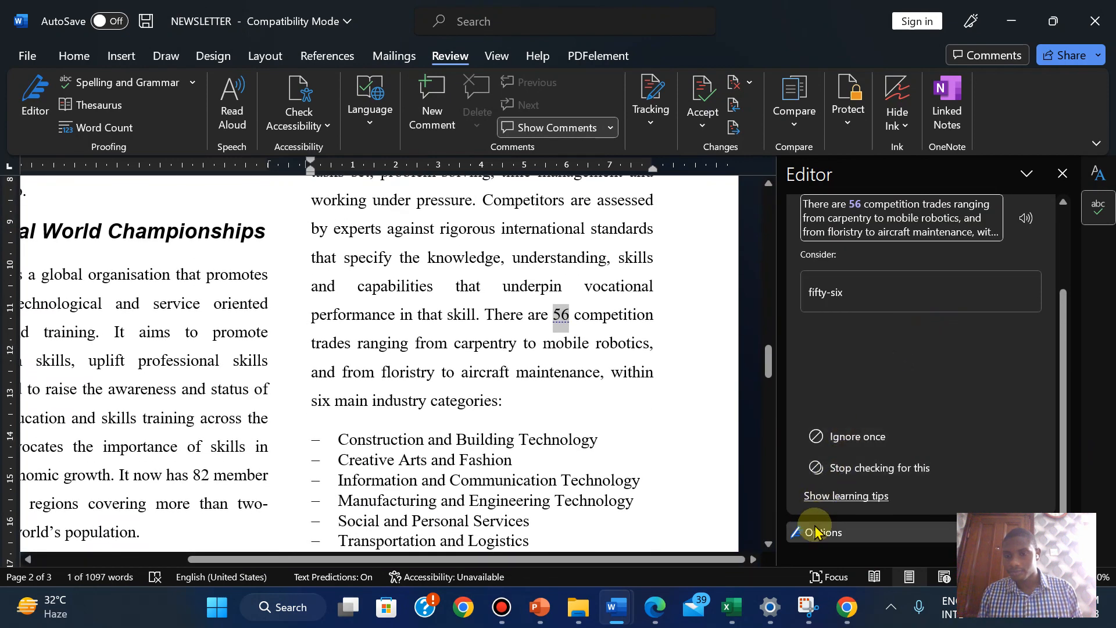
left_click(843, 434)
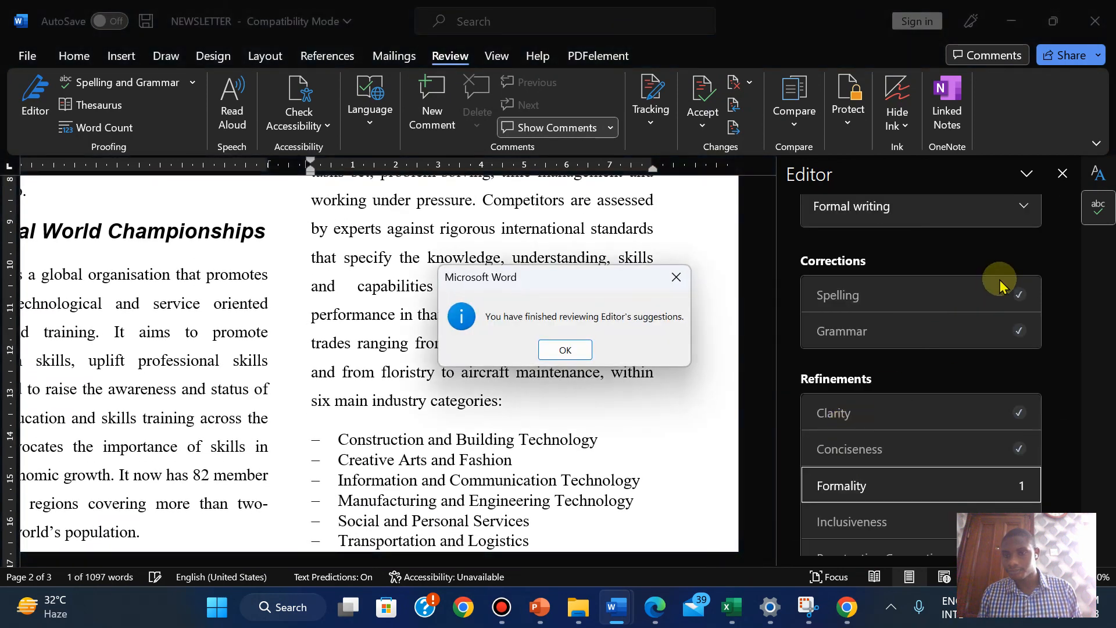
left_click(564, 349)
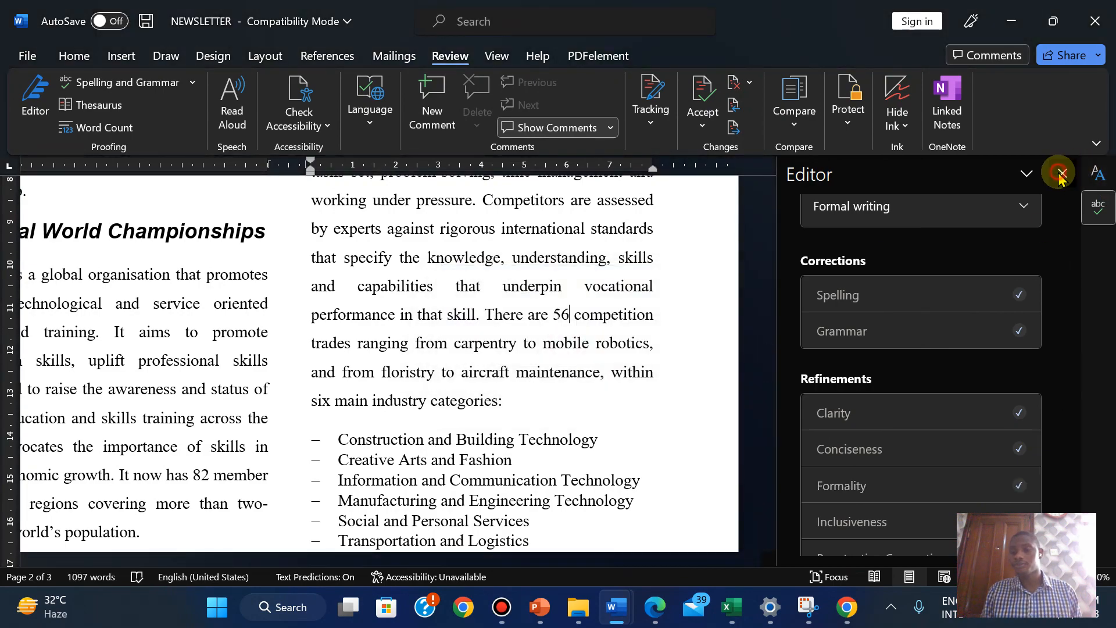
Close the Editor and Styles panes
left_click(1062, 173)
left_click(1098, 173)
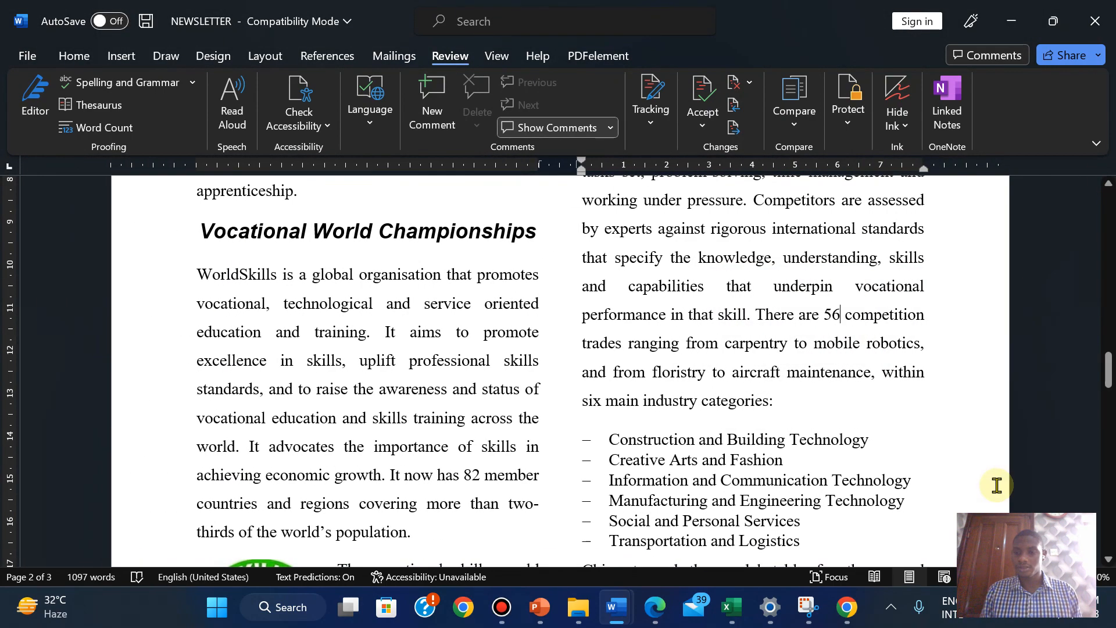
scroll(547, 326, "up", 1)
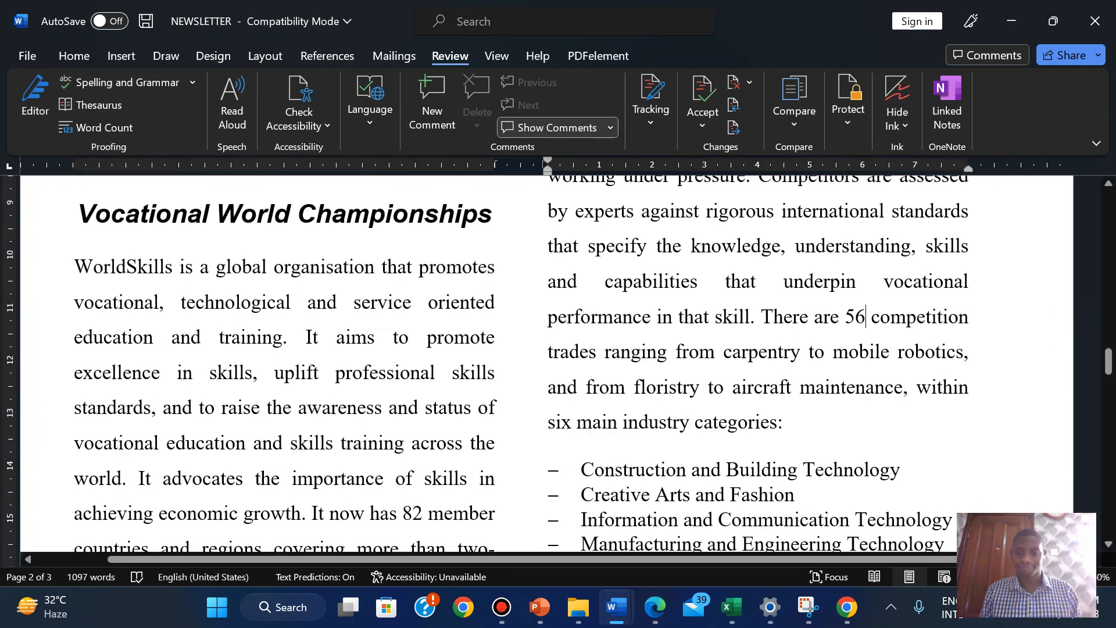
scroll(547, 360, "down", 3)
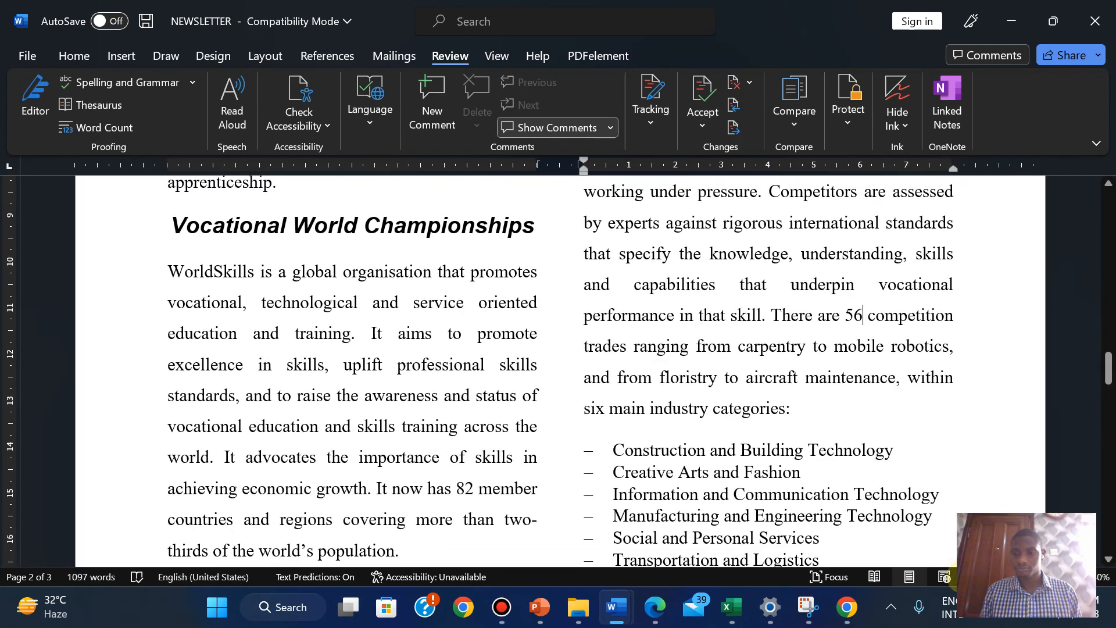
Highlight 'Spell check and proofread the document.' green in the exam paper PDF
left_click(655, 617)
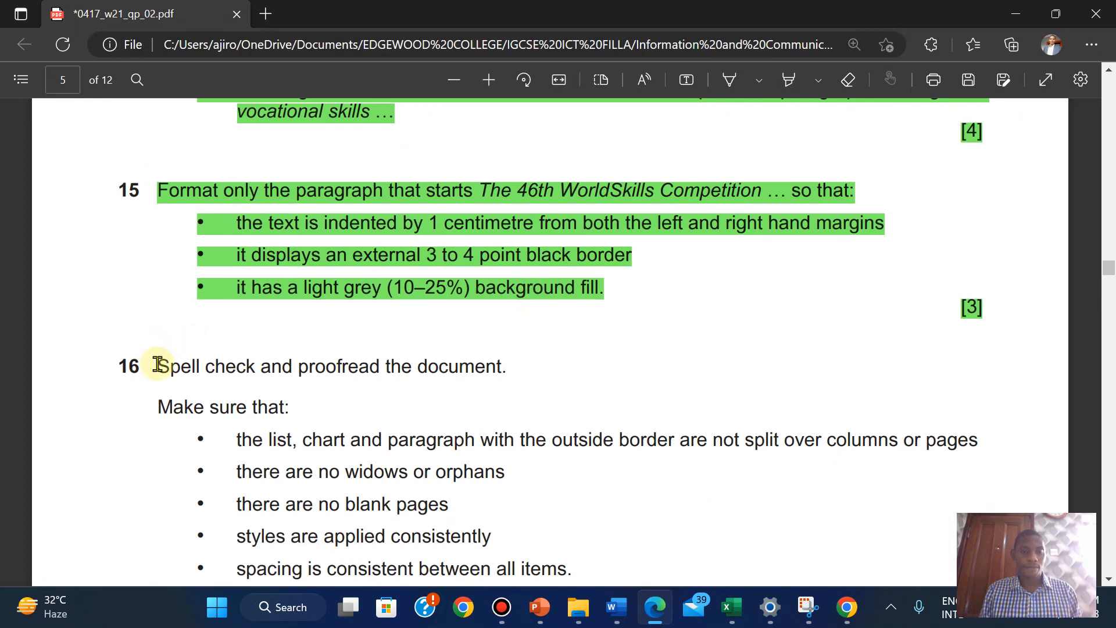
left_click_drag(157, 364, 515, 375)
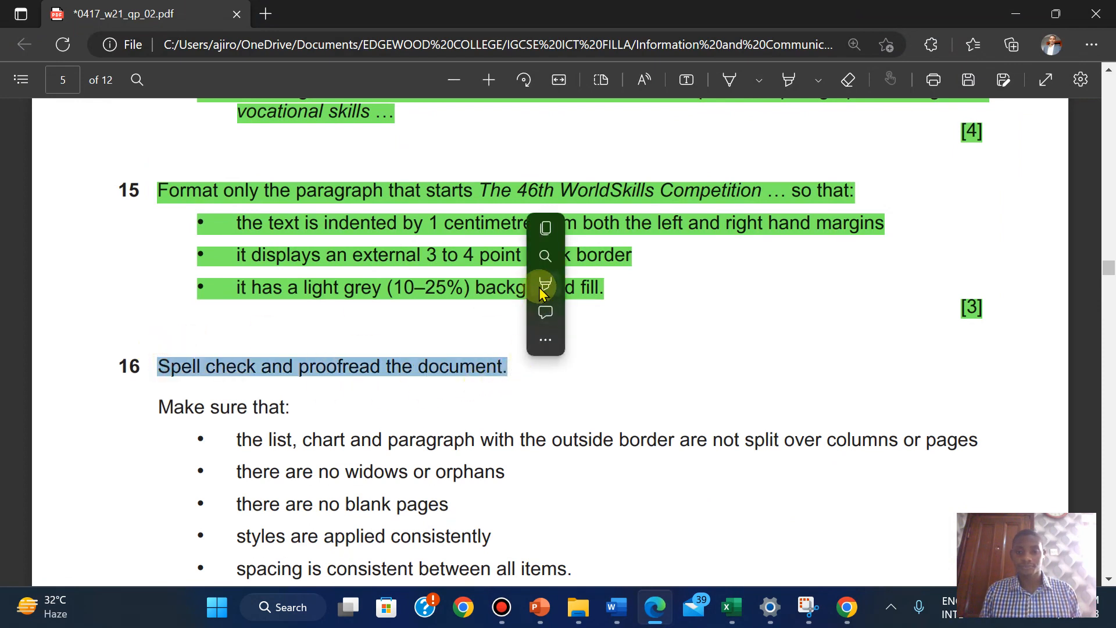
mouse_move(542, 290)
left_click(740, 311)
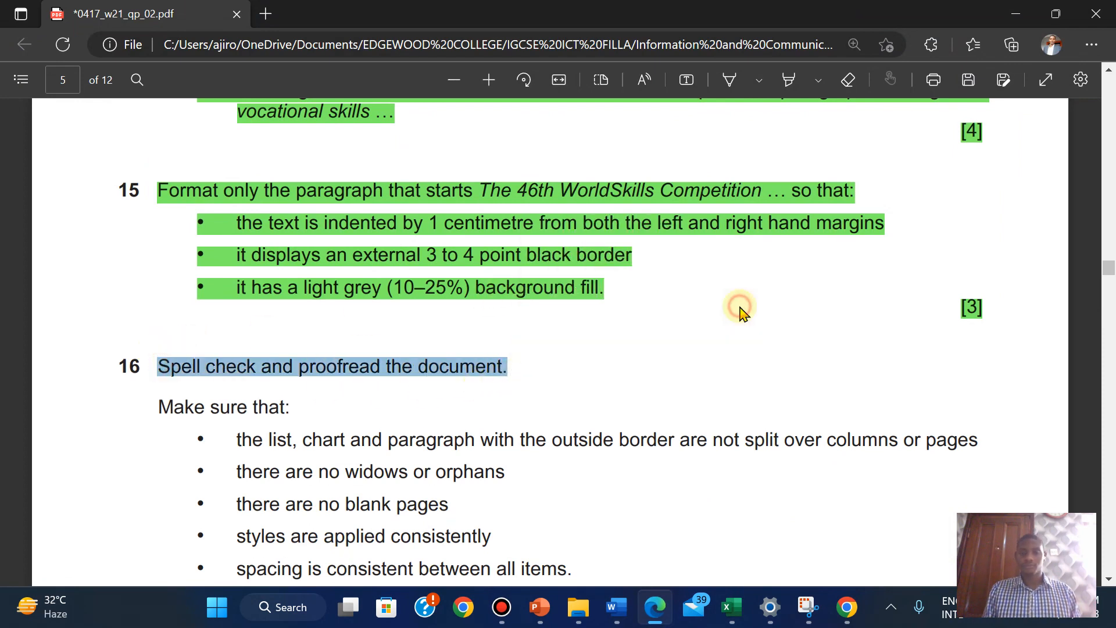
scroll(740, 311, "down", 5)
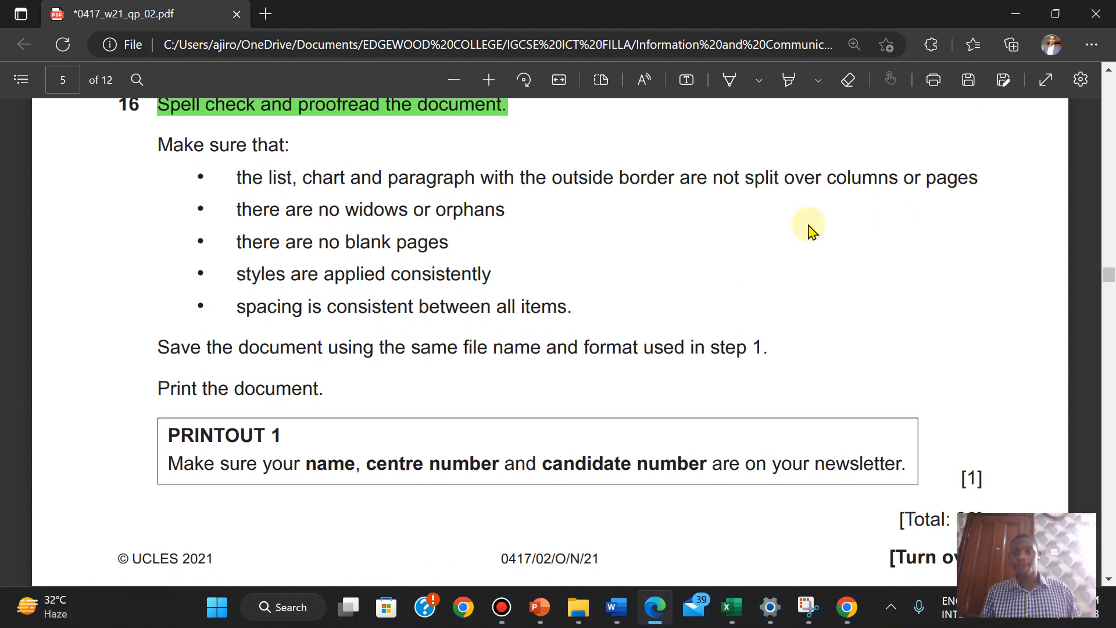
mouse_move(535, 5)
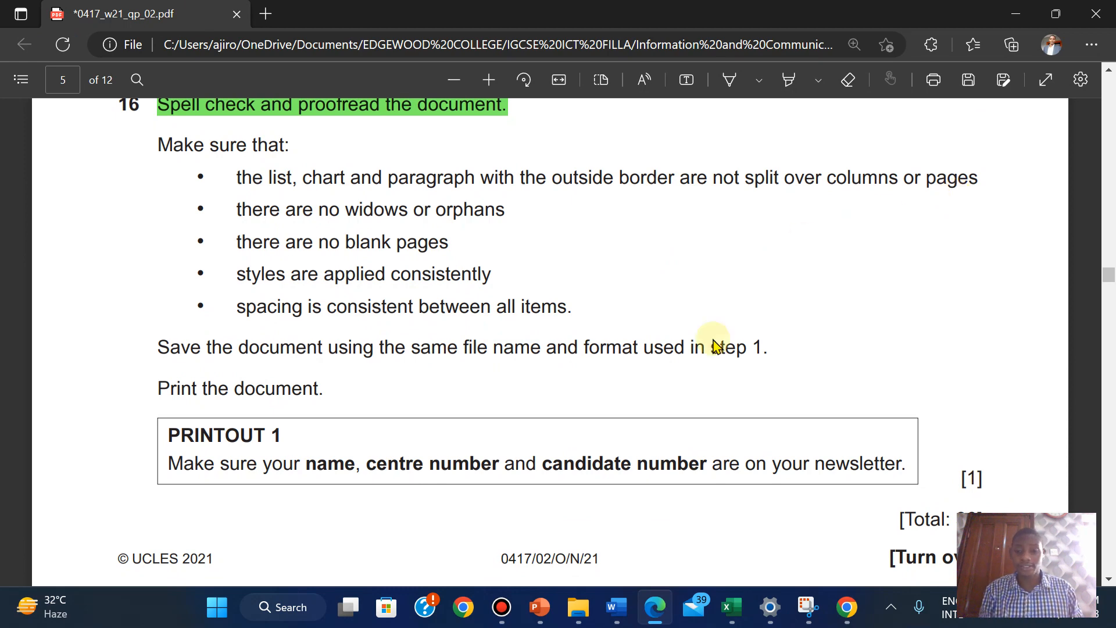
mouse_move(620, 599)
left_click(667, 553)
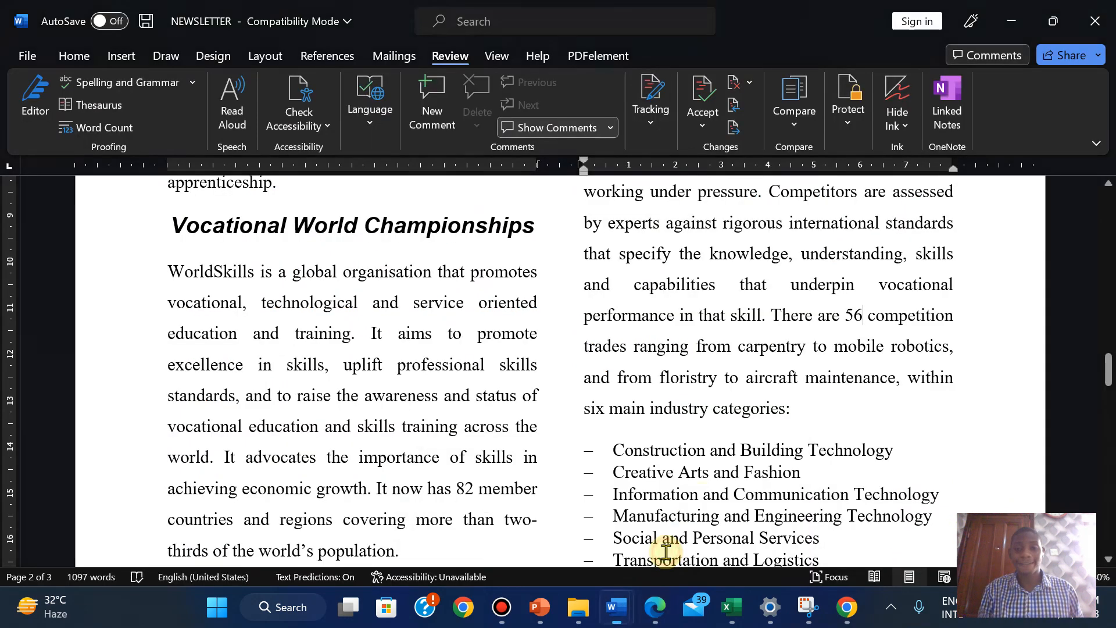
left_click_drag(1107, 375, 1097, 448)
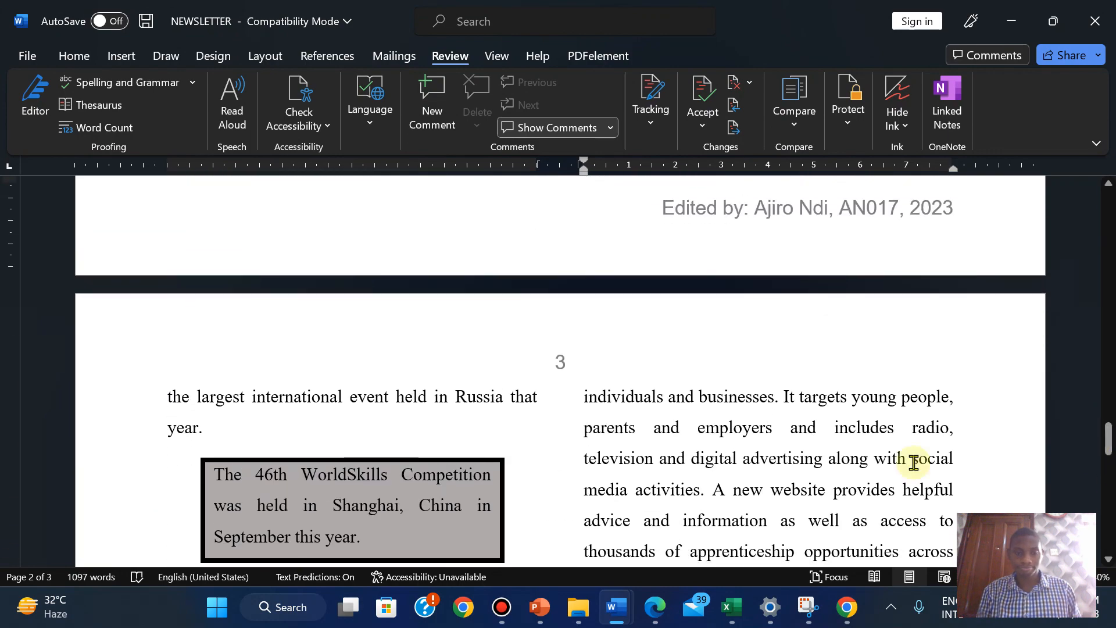
left_click(655, 607)
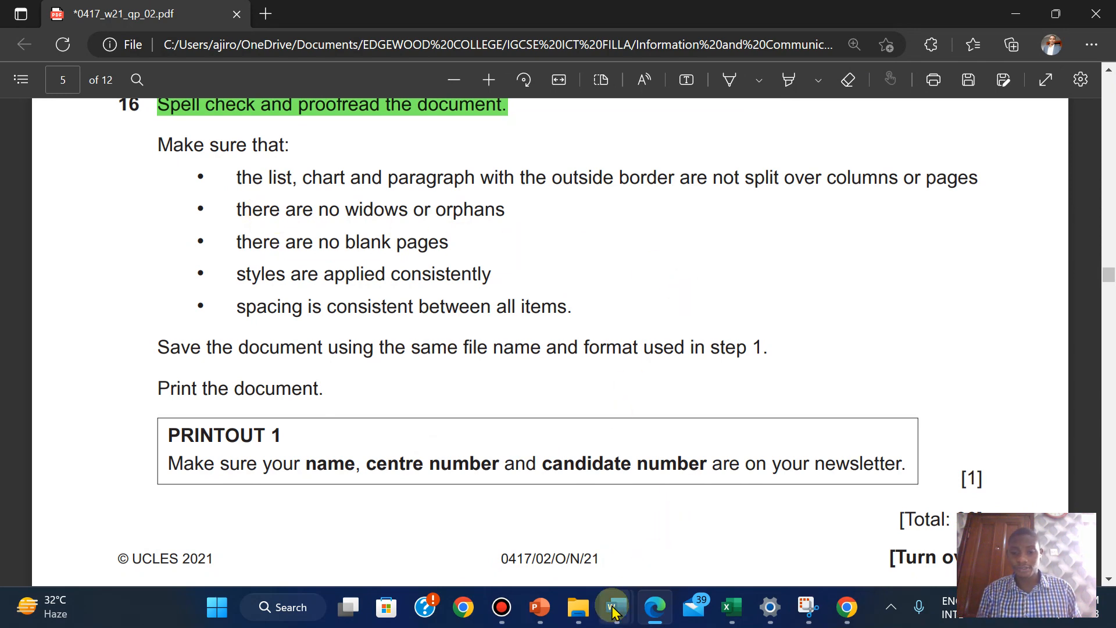
Highlight the 'Make sure that' proofreading checklist green in the exam paper
left_click(671, 509)
left_click_drag(1108, 454, 1010, 495)
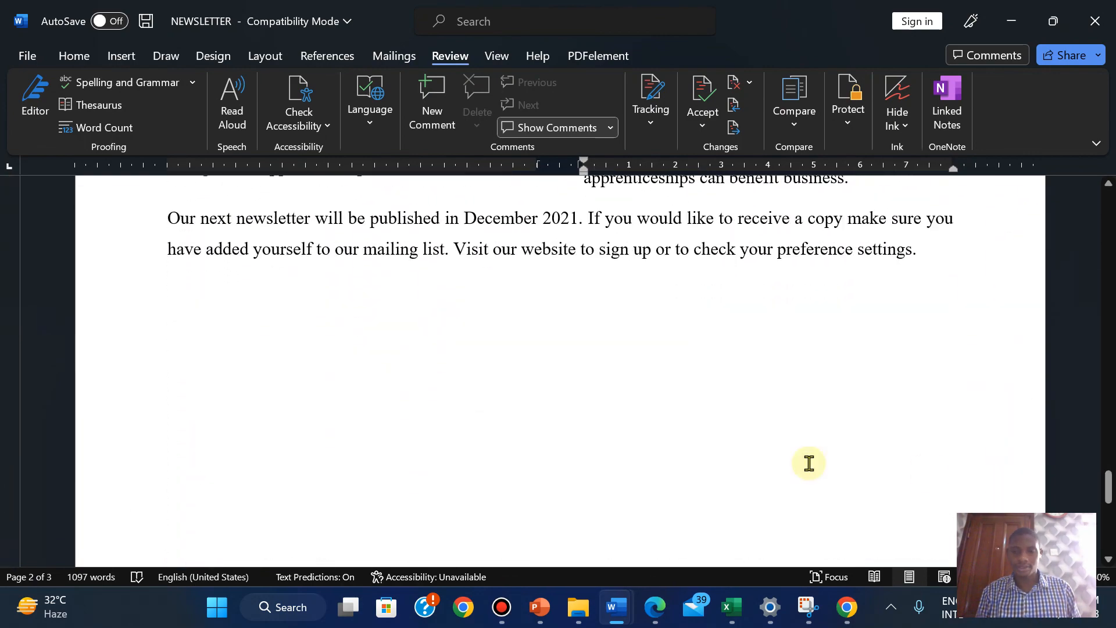
left_click(646, 610)
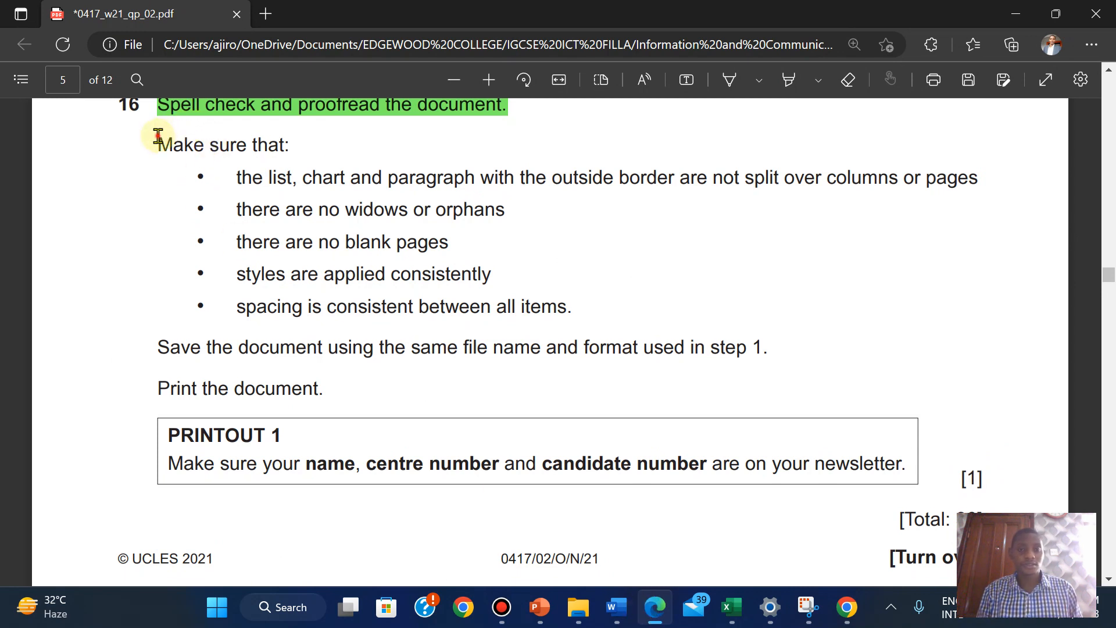
left_click_drag(158, 137, 567, 310)
mouse_move(605, 214)
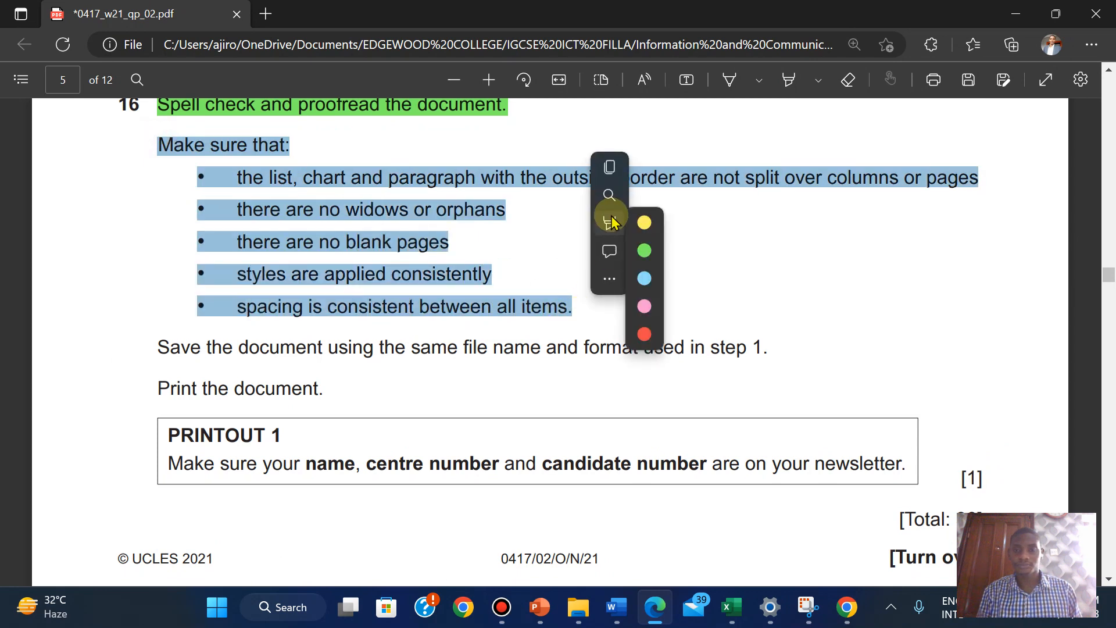
left_click(785, 251)
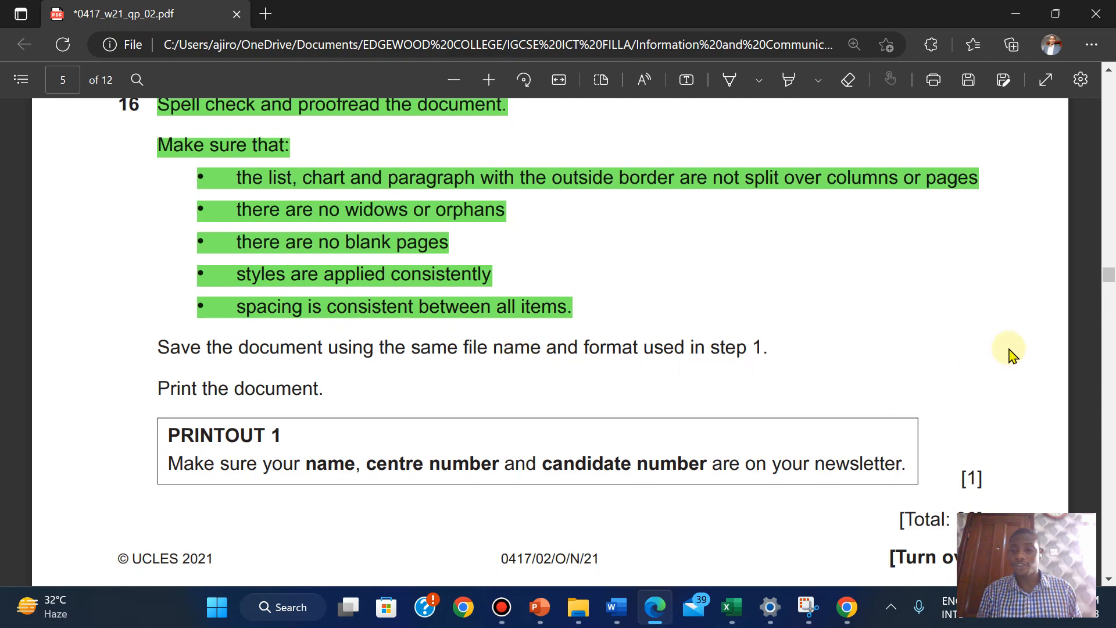
Highlight the save-with-same-name-and-format line green, then return to the newsletter
scroll(1093, 203, "up", 20)
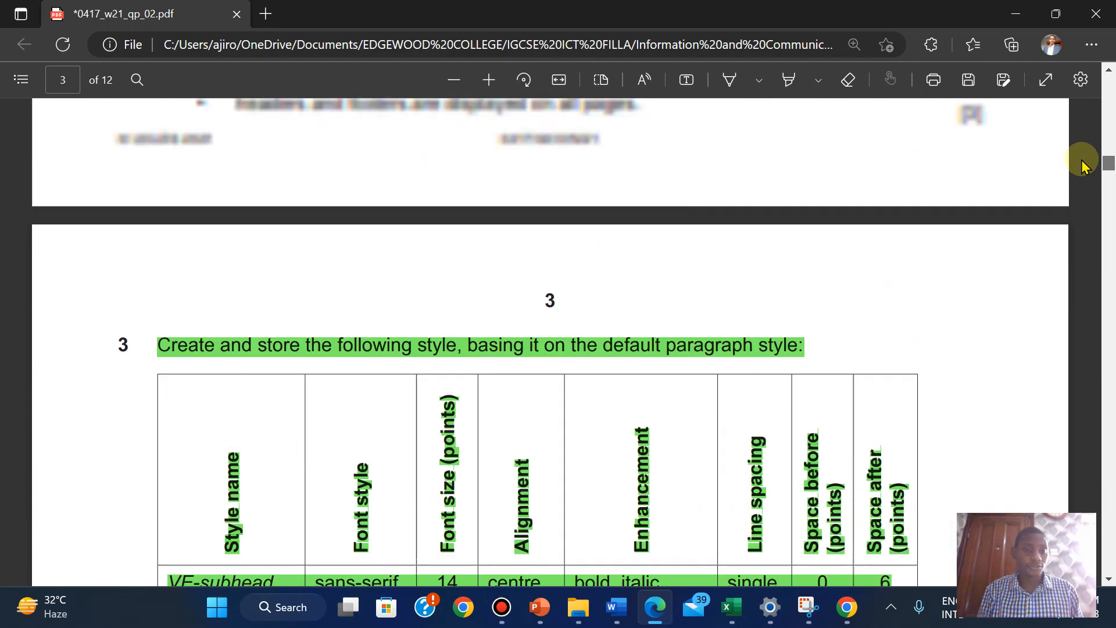
scroll(1065, 146, "down", 1)
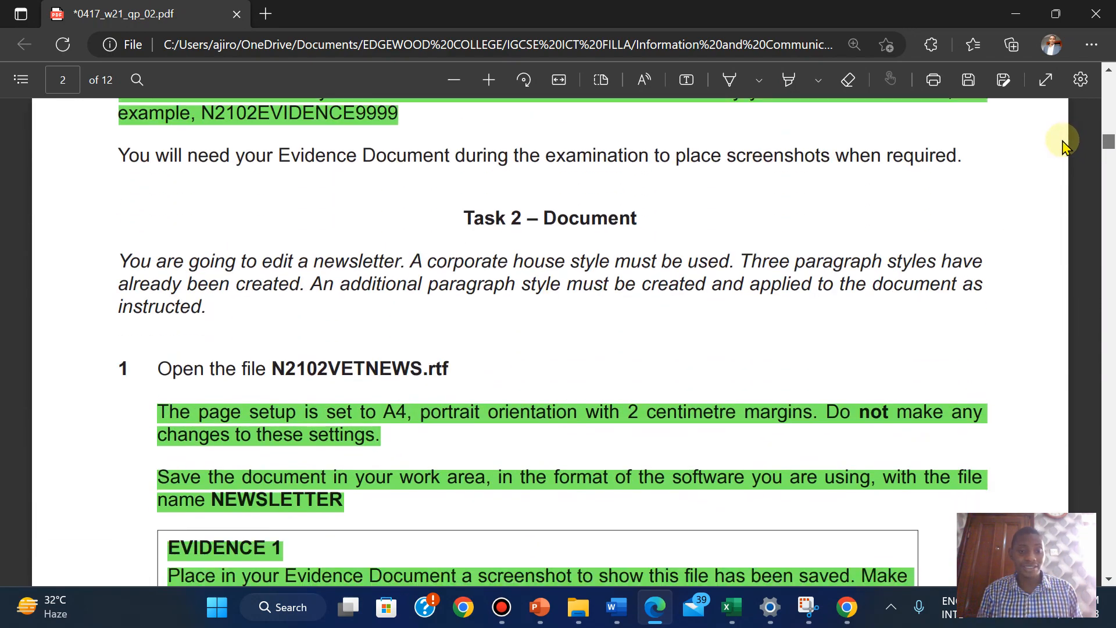
scroll(1062, 145, "down", 20)
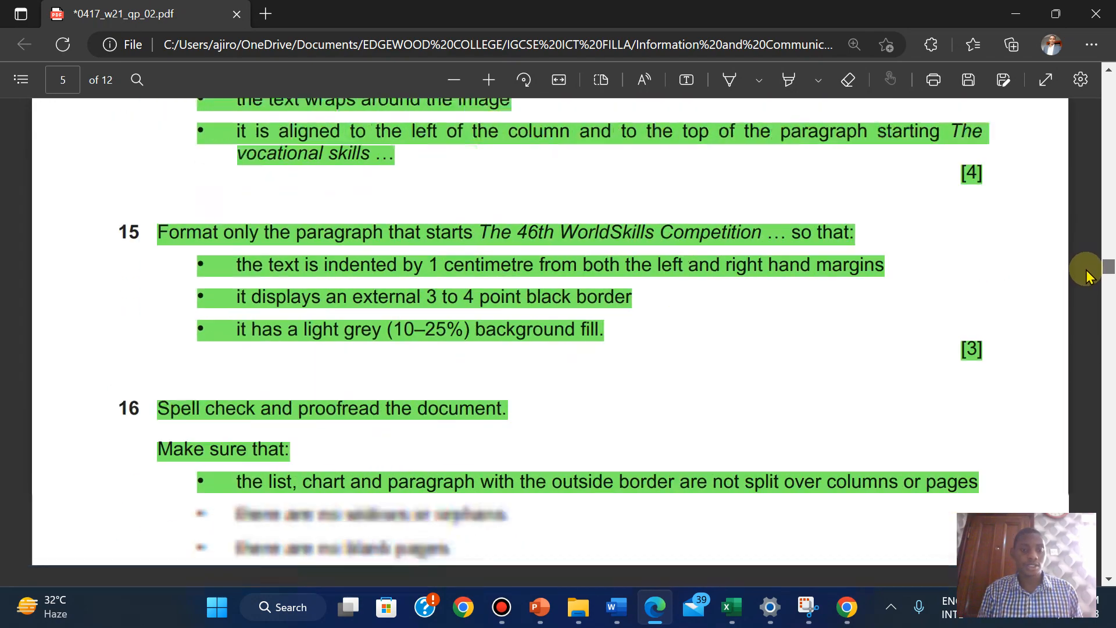
scroll(1088, 273, "down", 8)
scroll(1088, 281, "up", 3)
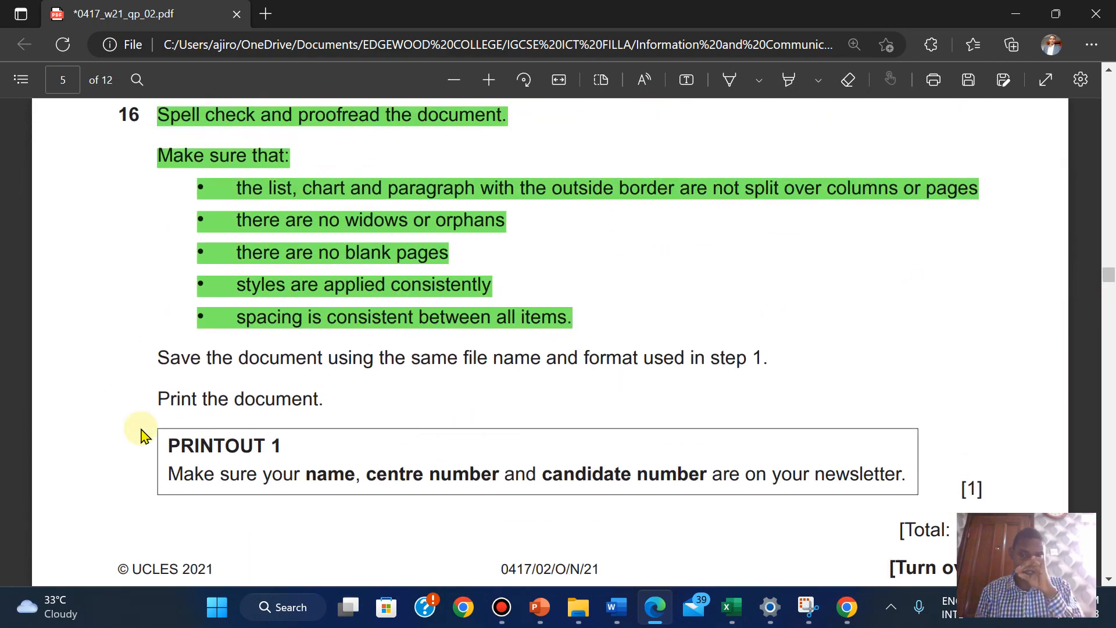
left_click_drag(160, 352, 769, 363)
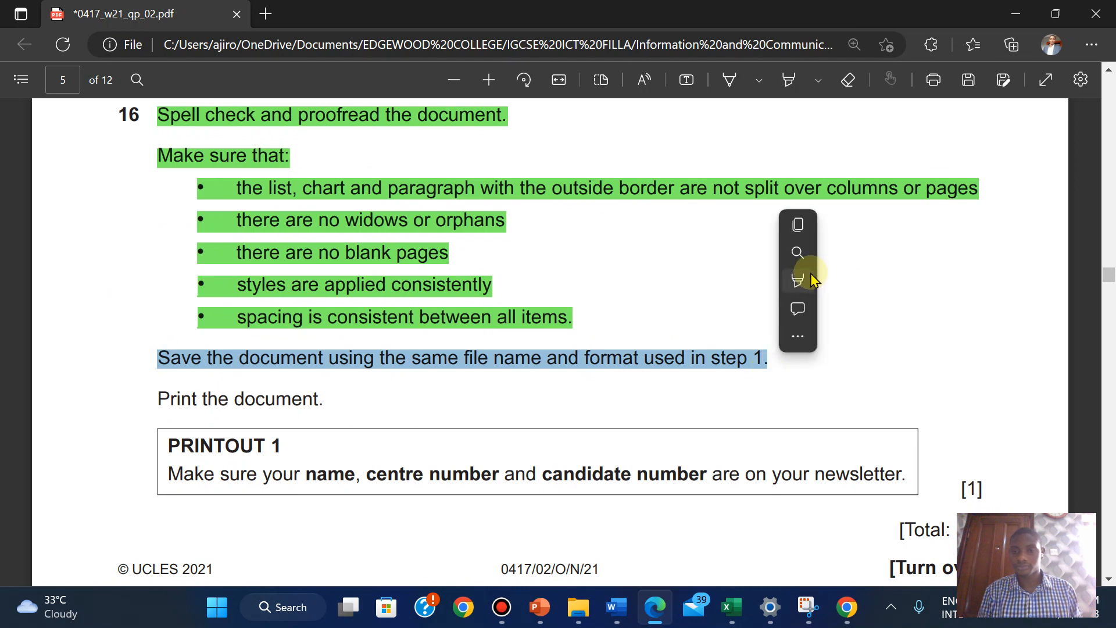
mouse_move(884, 279)
left_click(981, 308)
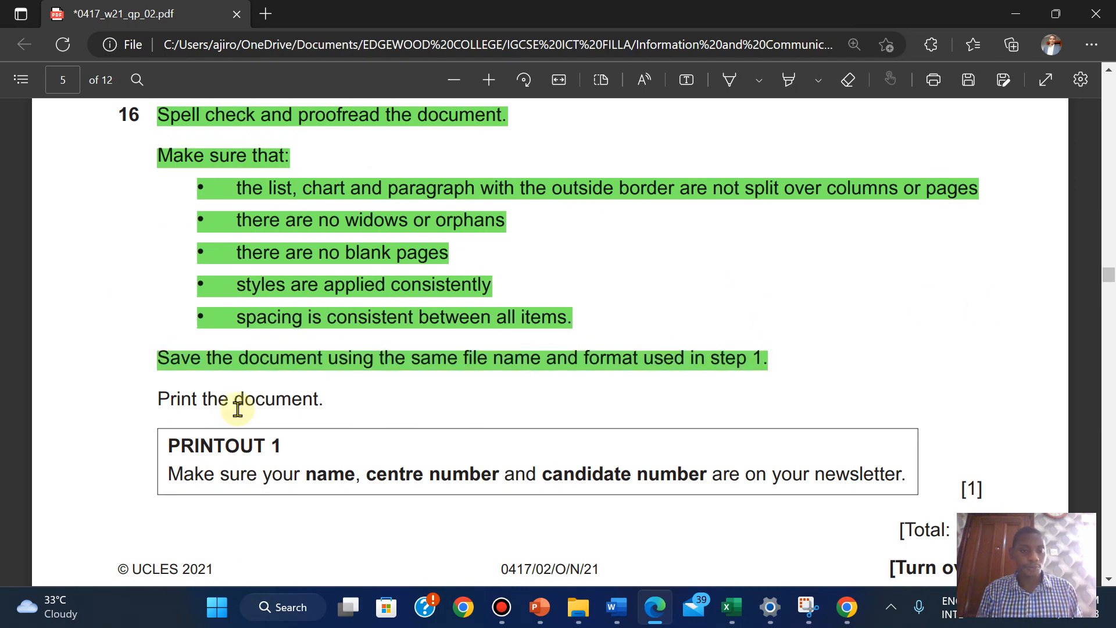
mouse_move(617, 607)
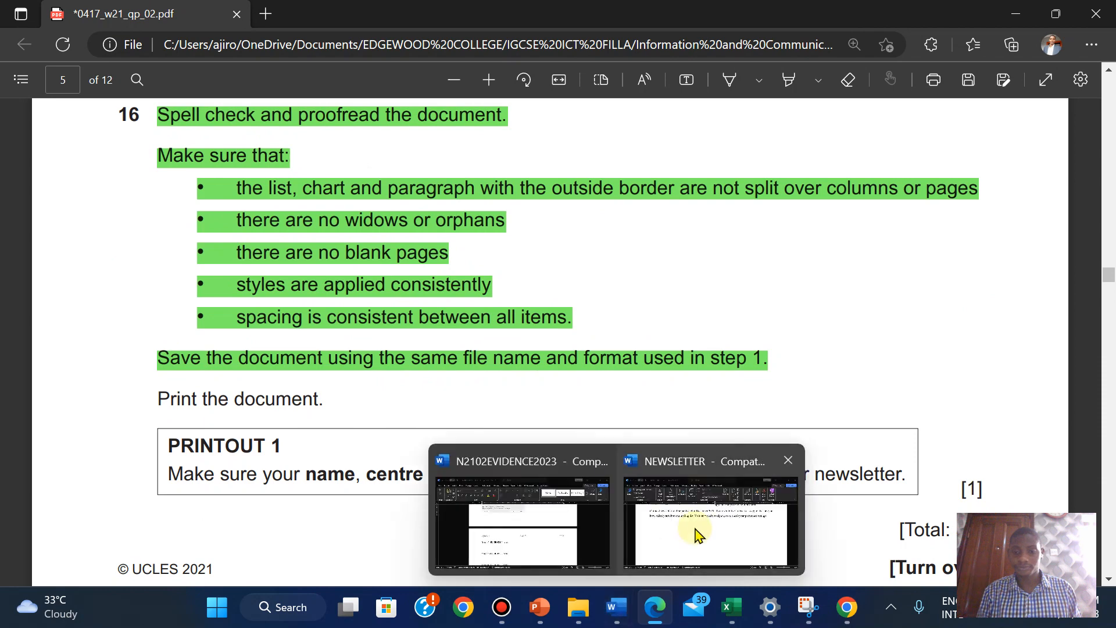
left_click(695, 530)
Save the newsletter and open its print preview
left_click(28, 56)
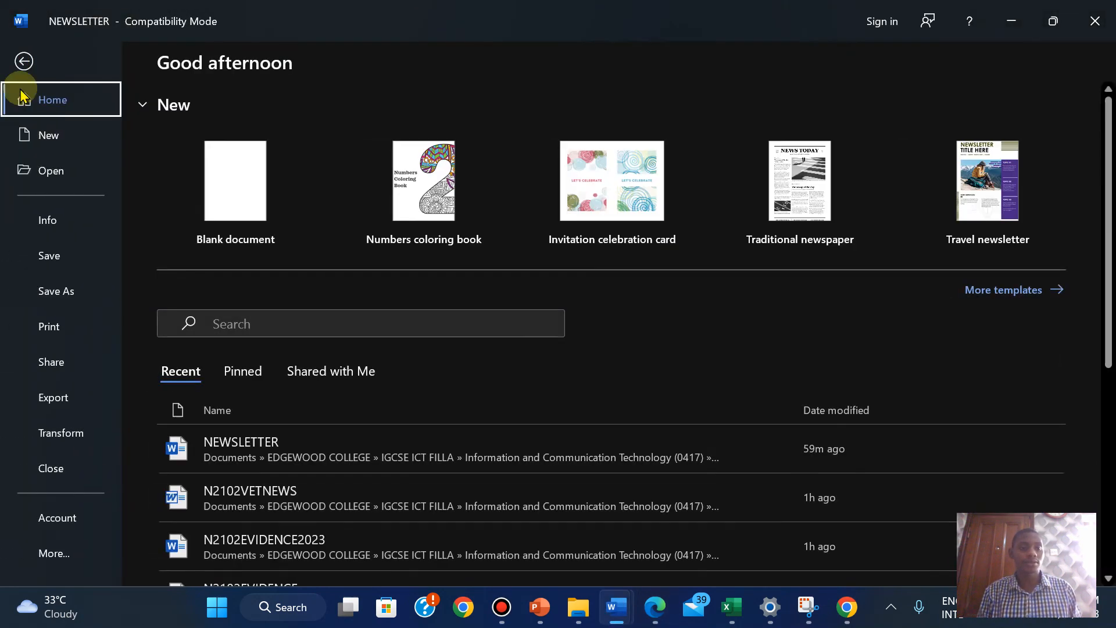
left_click(51, 264)
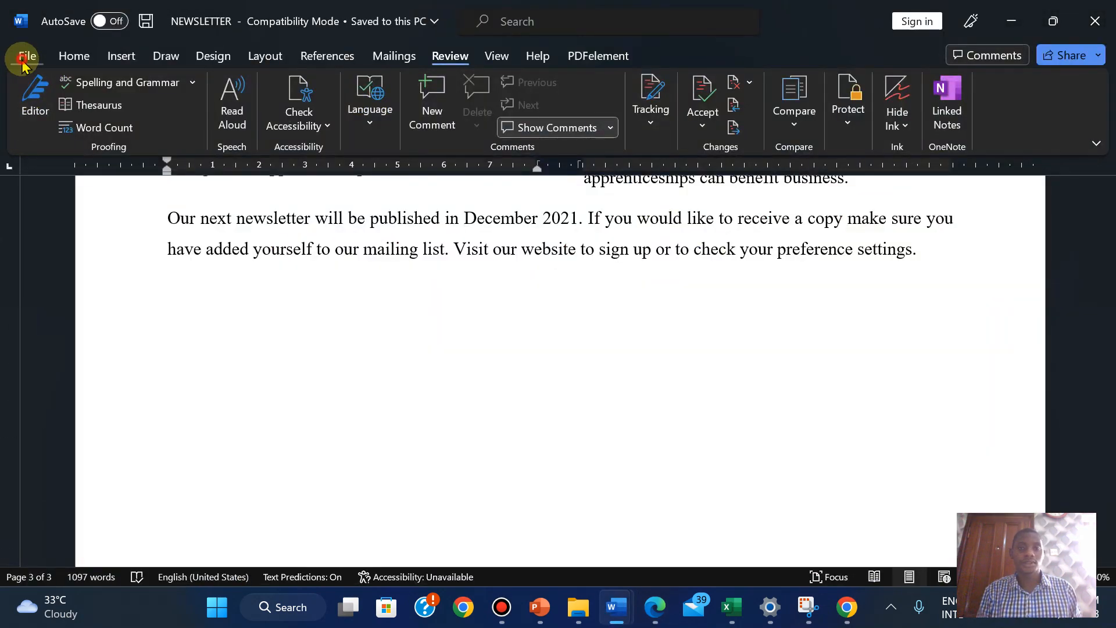
left_click(25, 55)
left_click(50, 329)
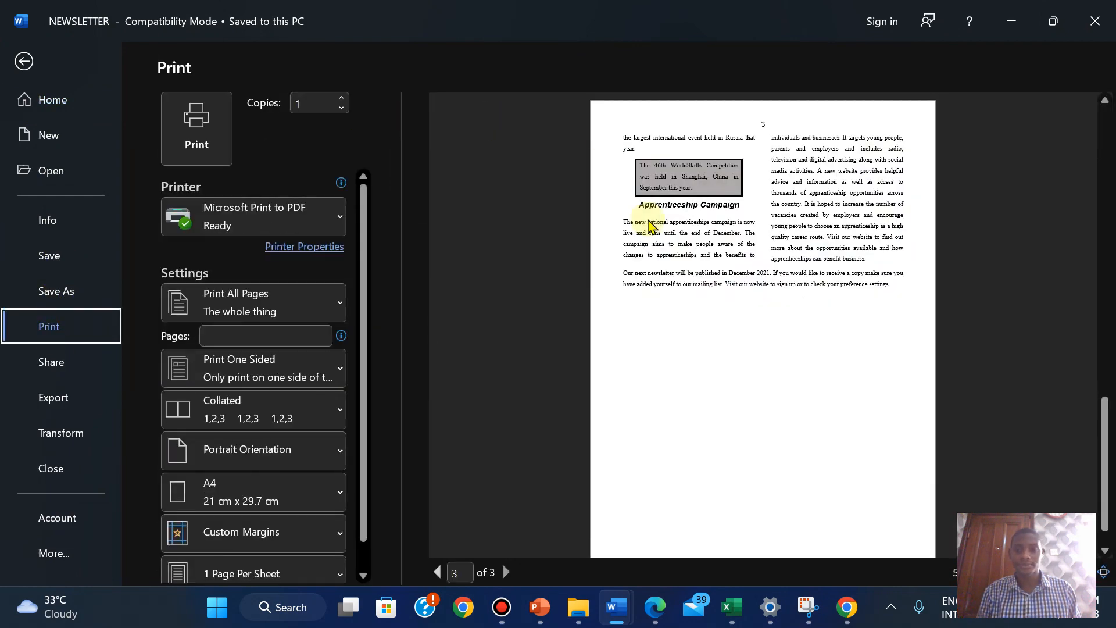
Check pages 1 and 2 and their footer lines in the print preview
left_click(436, 573)
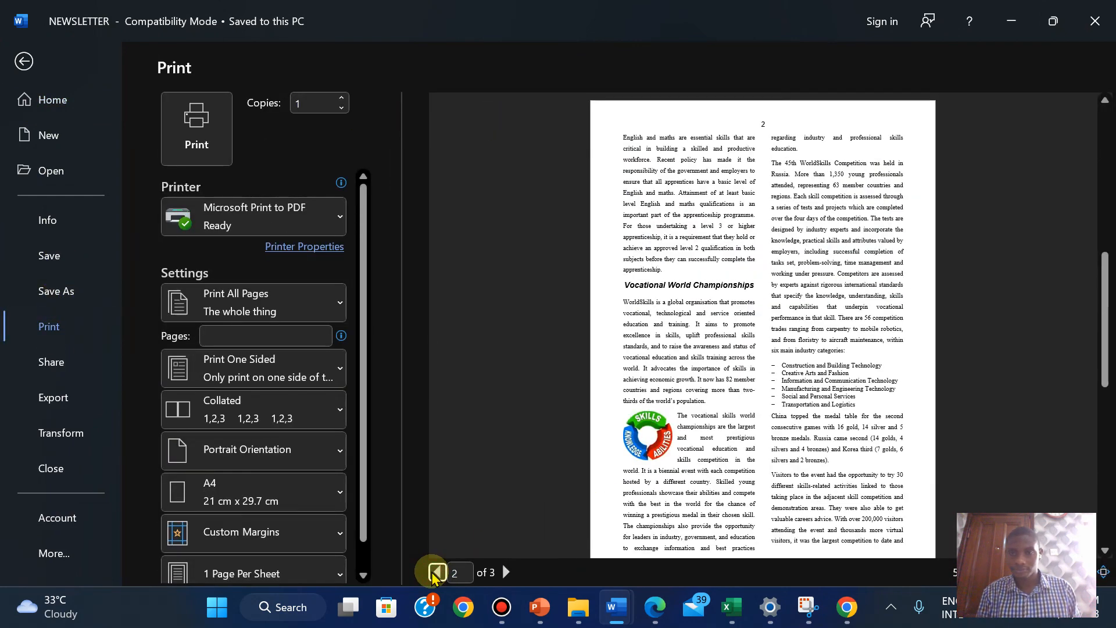
left_click(435, 573)
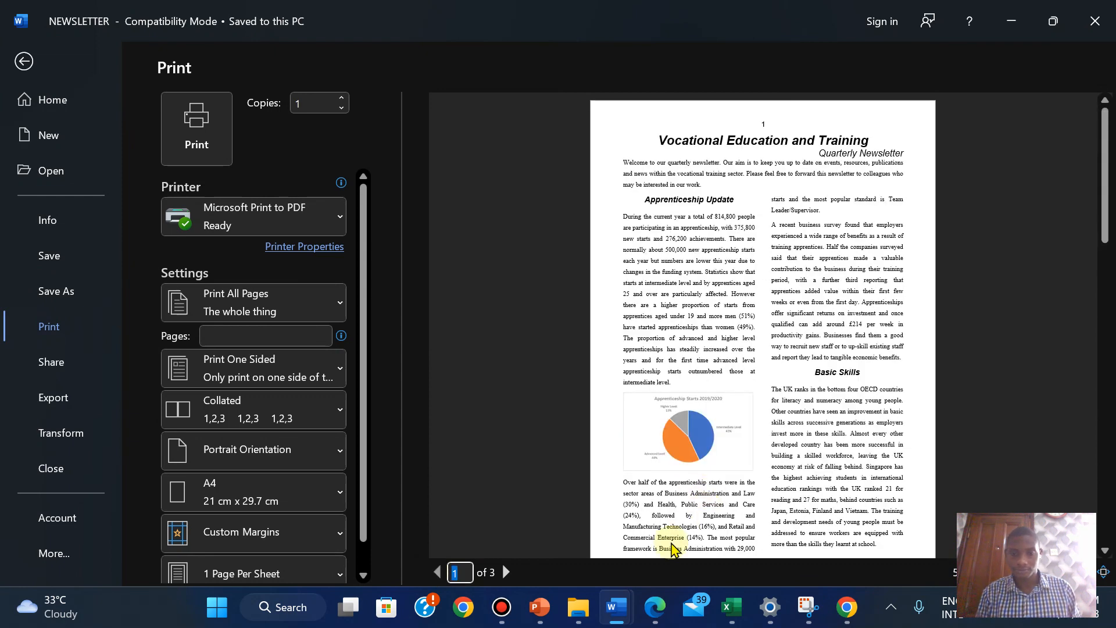
left_click(655, 609)
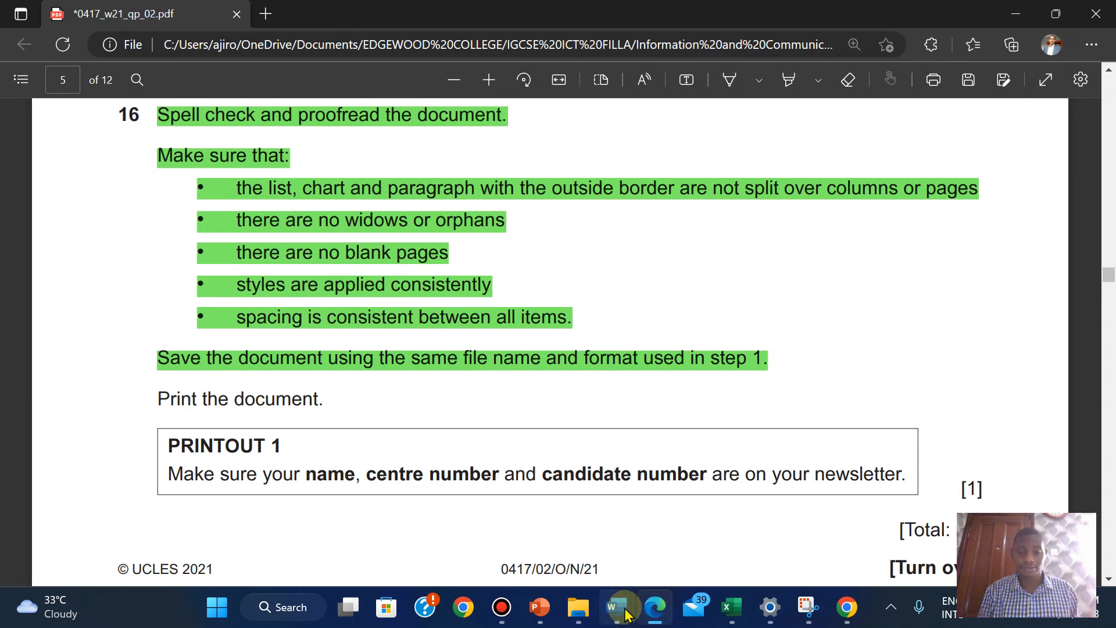
left_click(711, 506)
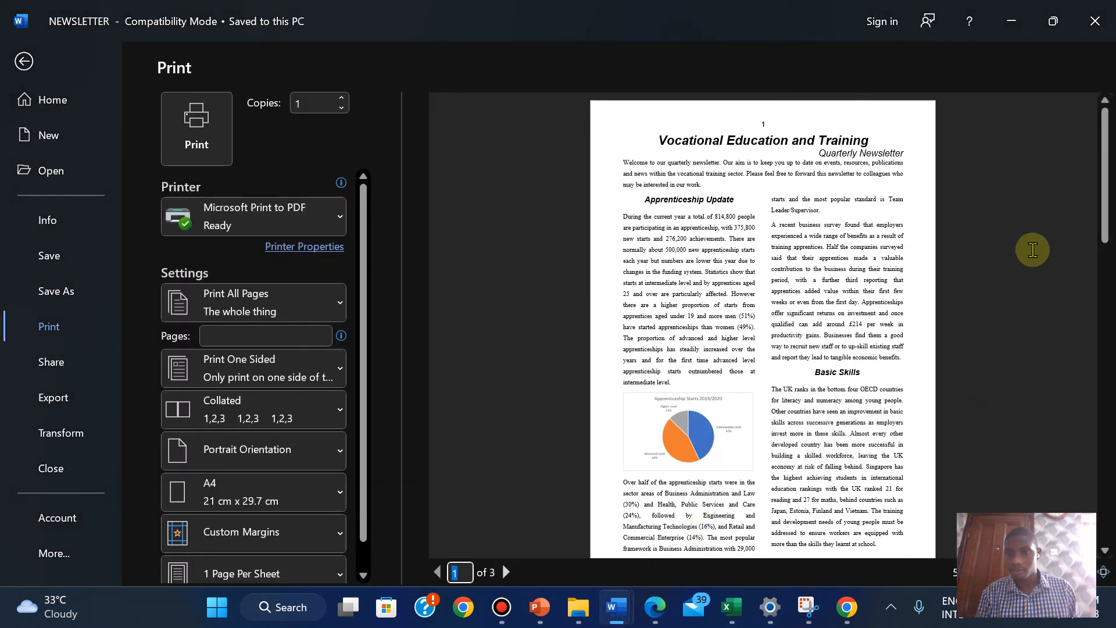
left_click(1105, 551)
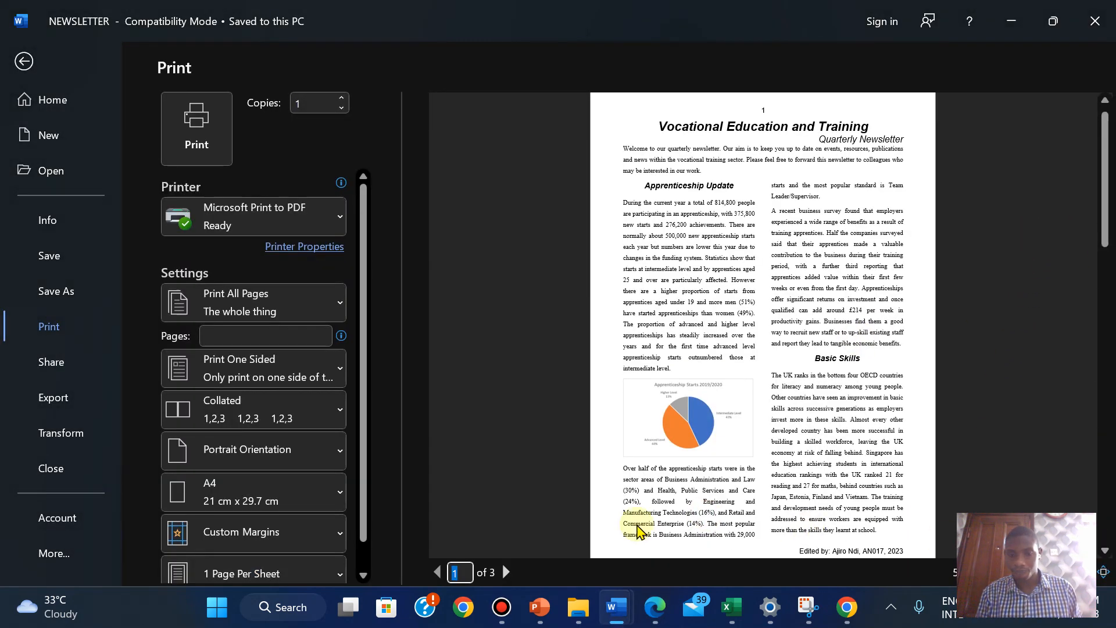
left_click(506, 572)
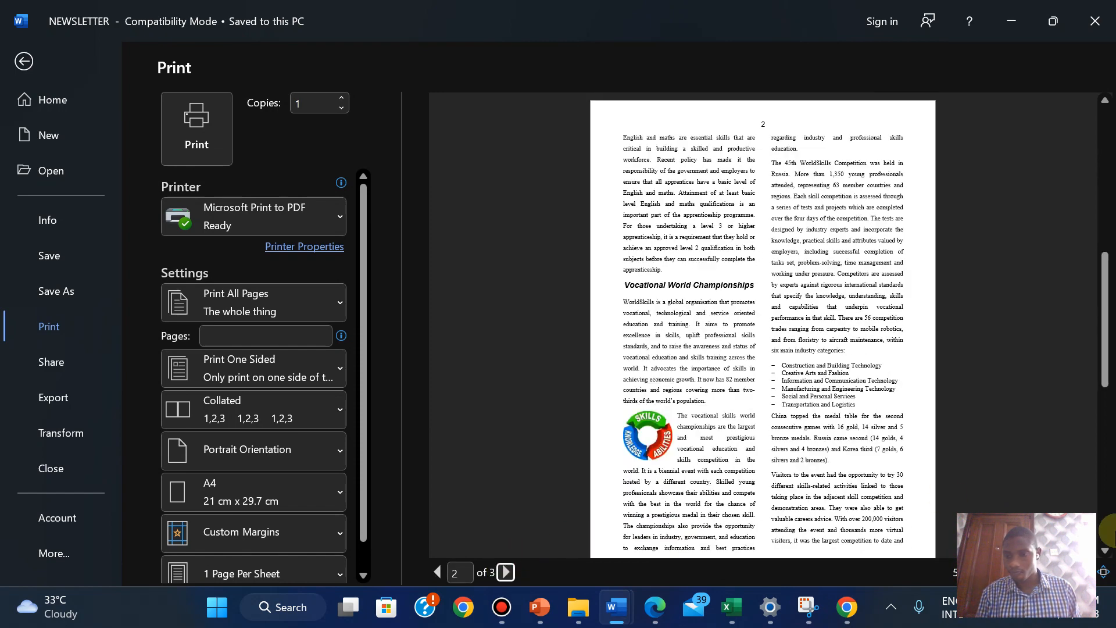
left_click(1104, 552)
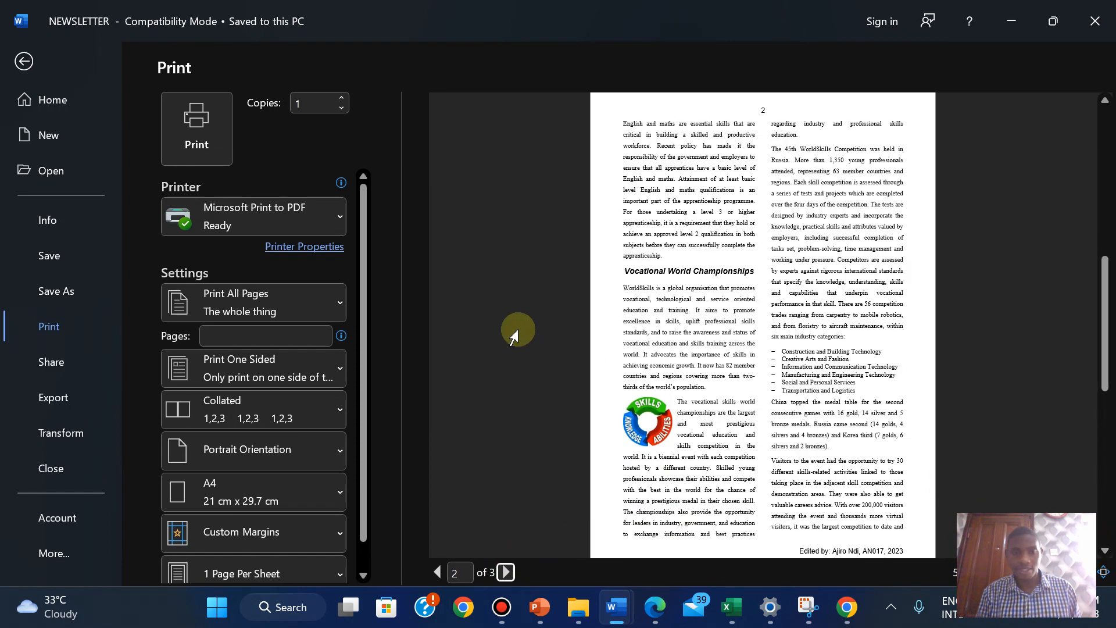
key("Escape")
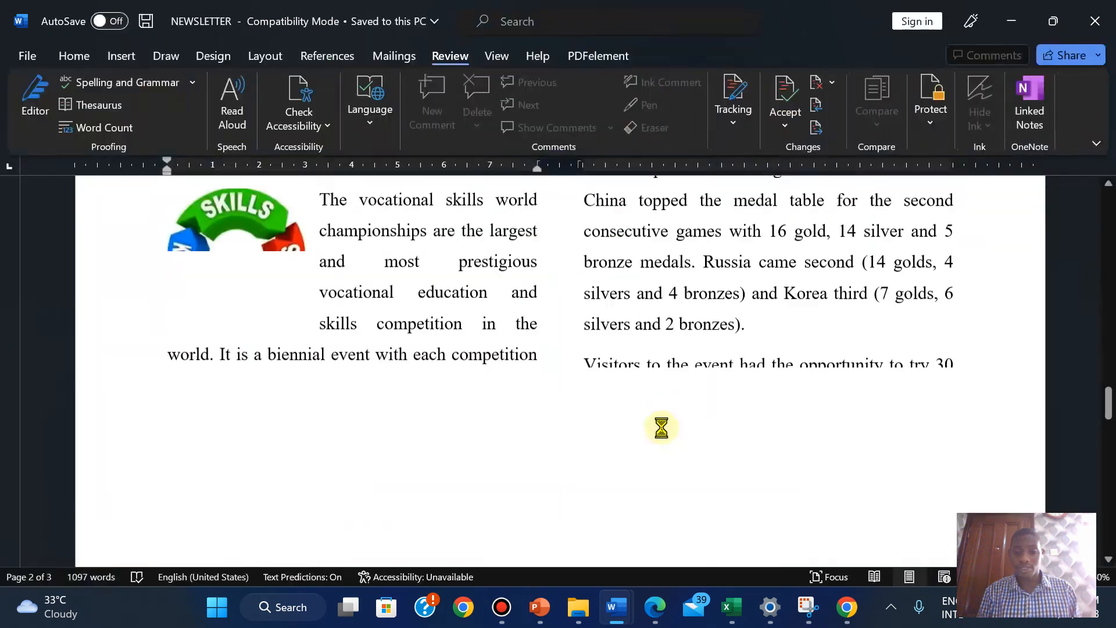
Copy 'PRINTOUT 1' from the question paper and save the PDF printout under that name
left_click(654, 607)
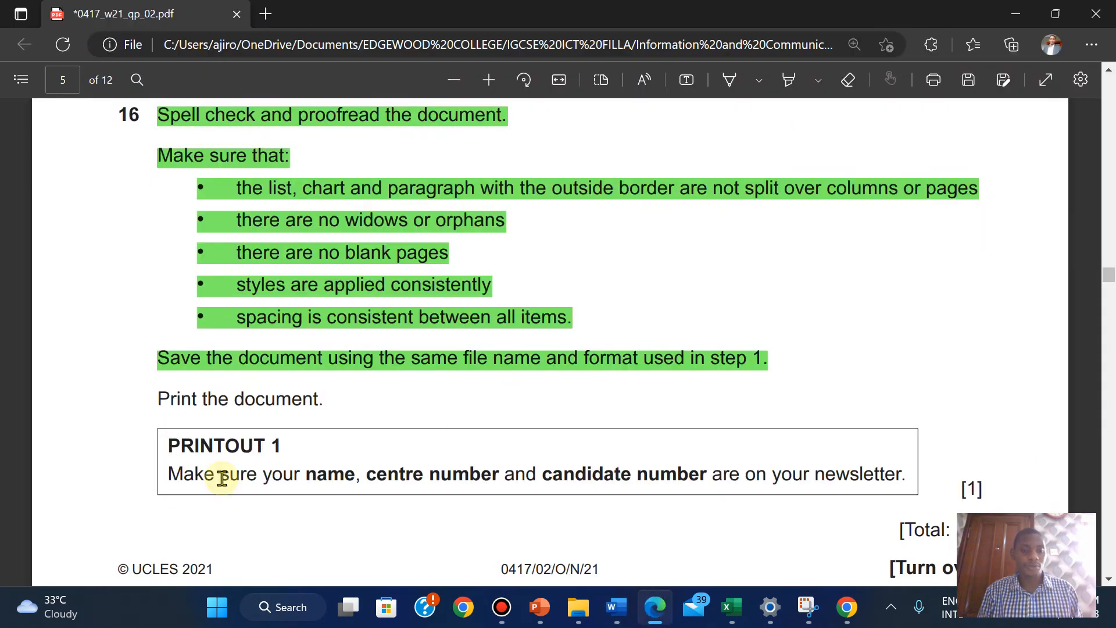
left_click_drag(261, 448, 291, 448)
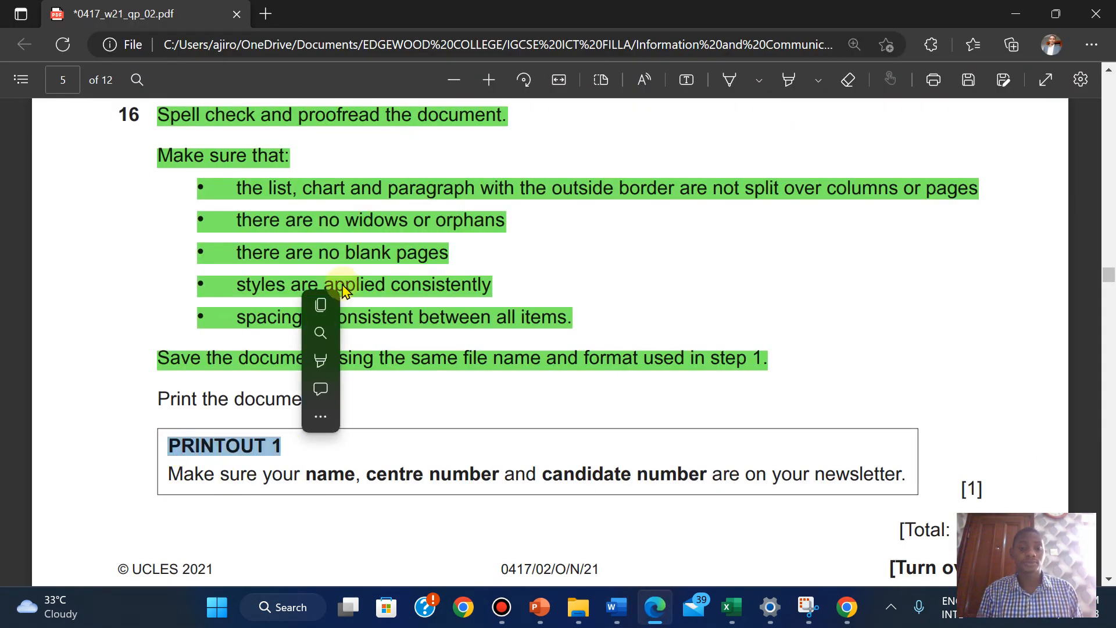
left_click(321, 302)
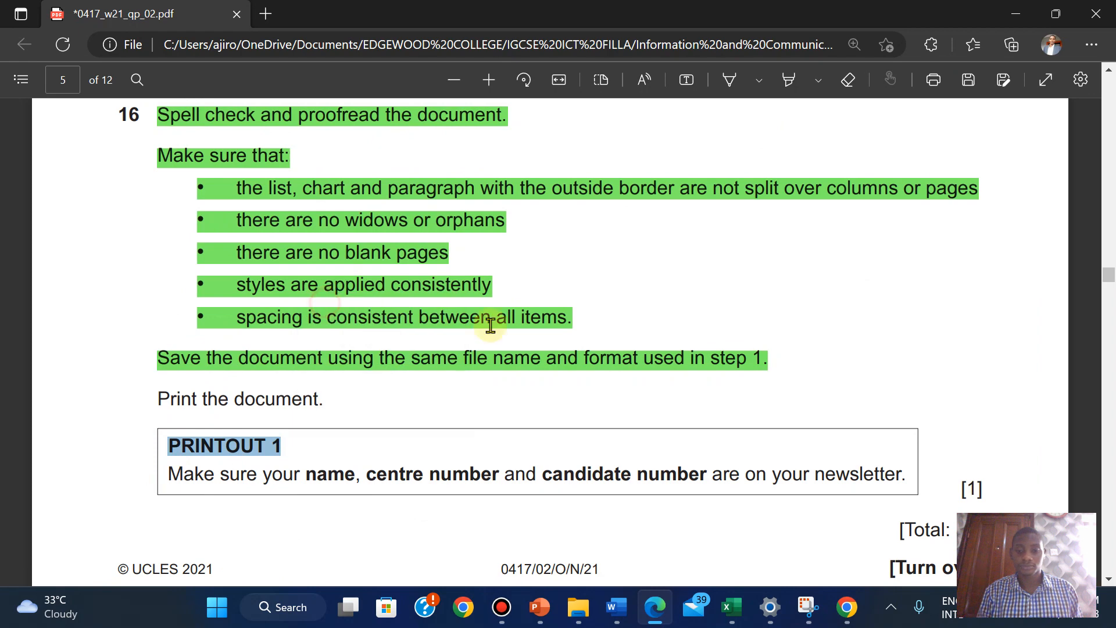
left_click(621, 609)
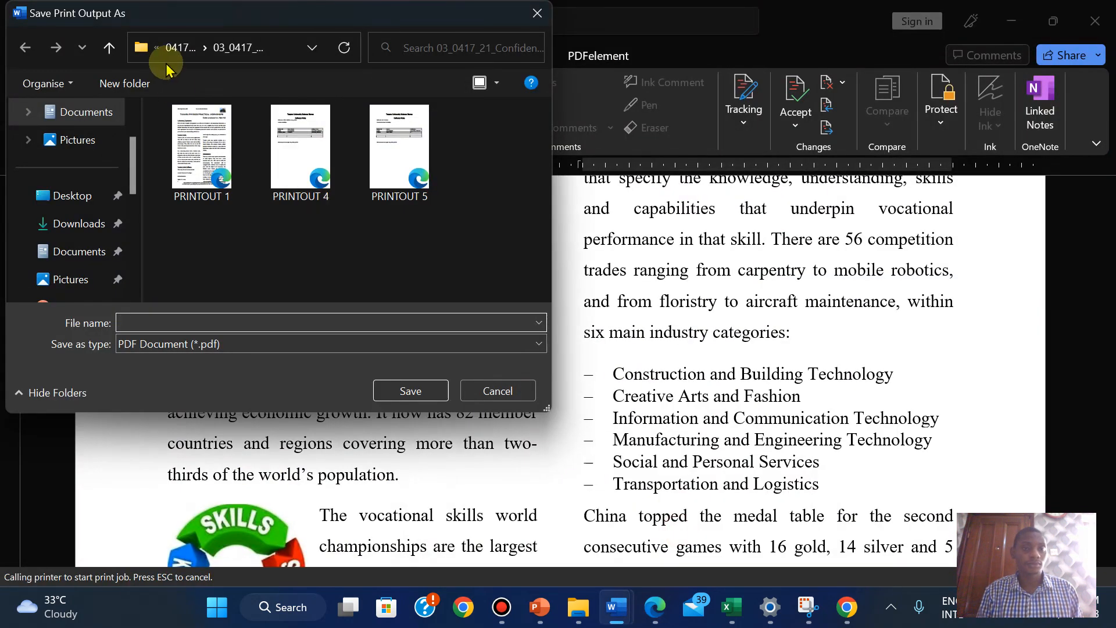
mouse_move(605, 8)
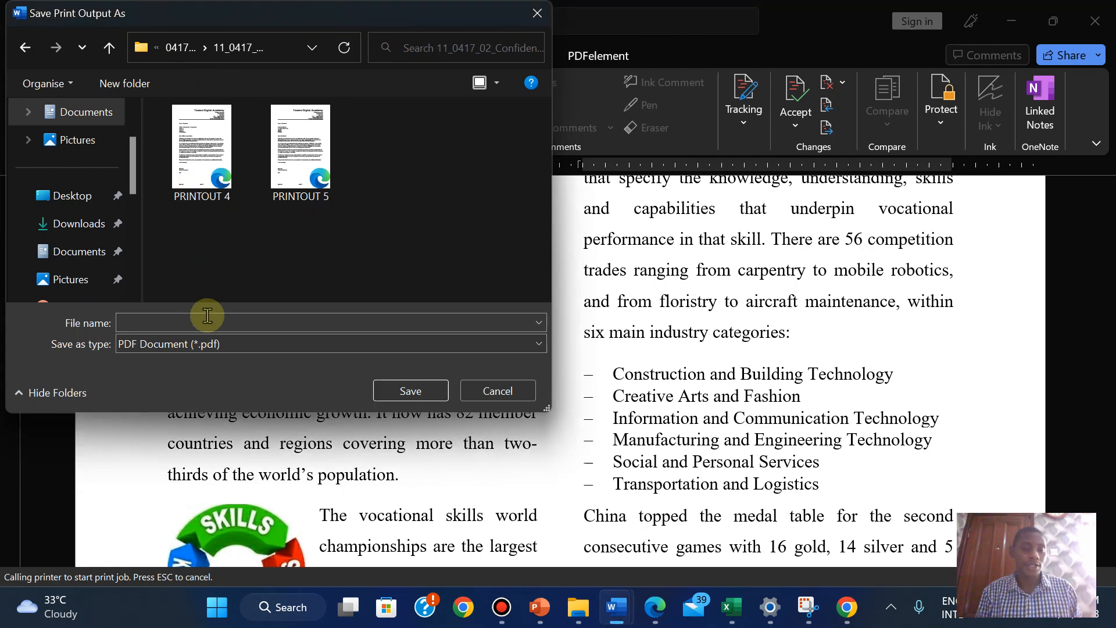
right_click(167, 322)
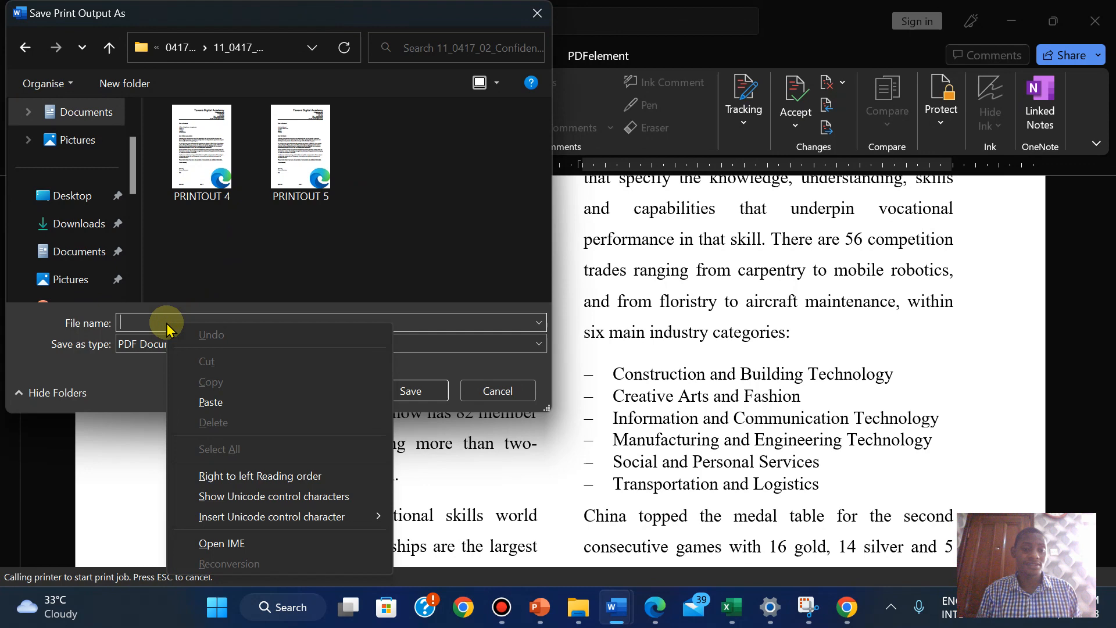
left_click(213, 399)
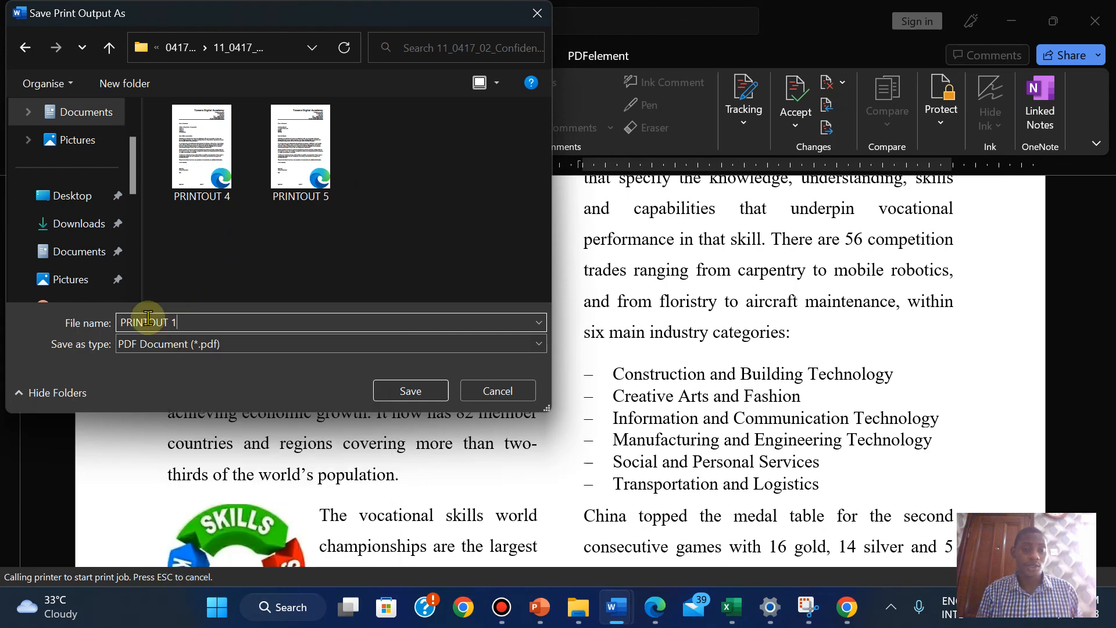
left_click(392, 389)
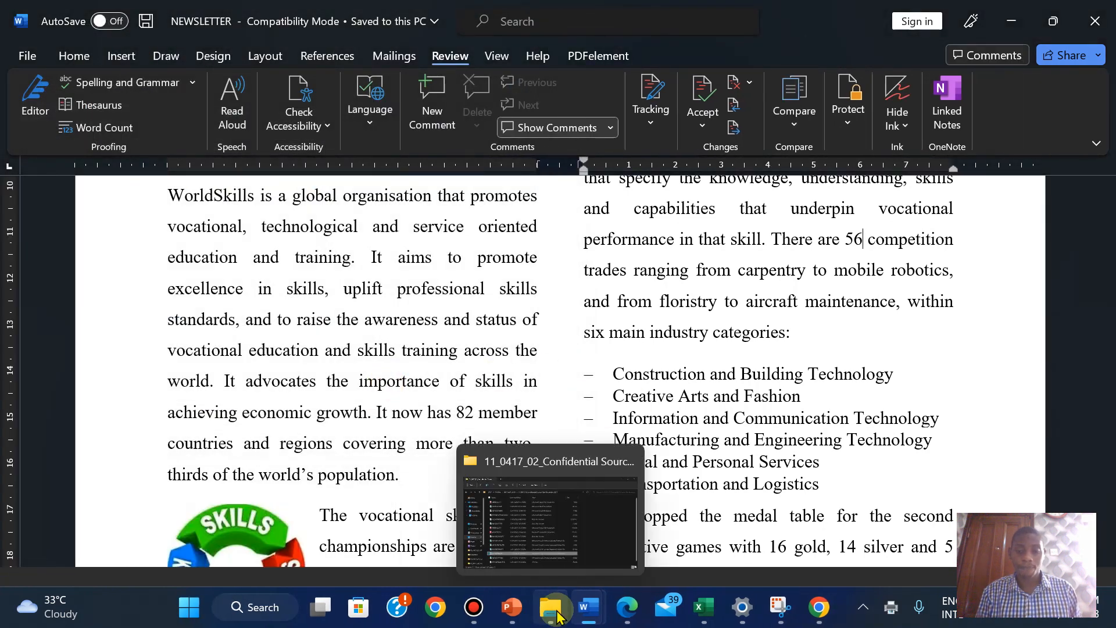
Open PRINTOUT 1.pdf and check the bordered grey WorldSkills paragraph
left_click(541, 527)
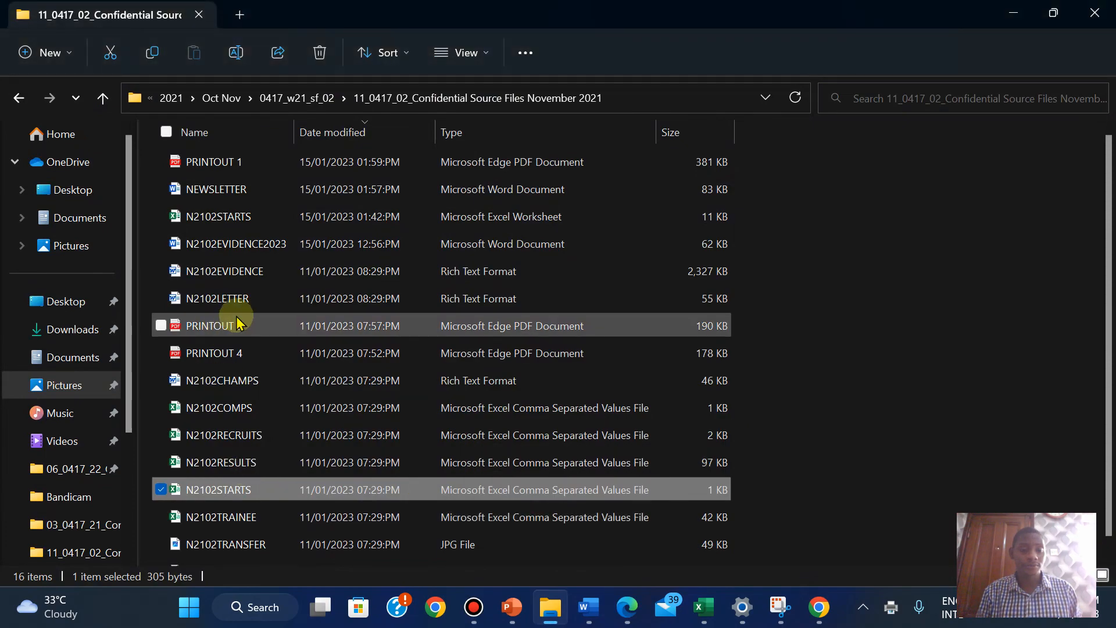
double_click(253, 166)
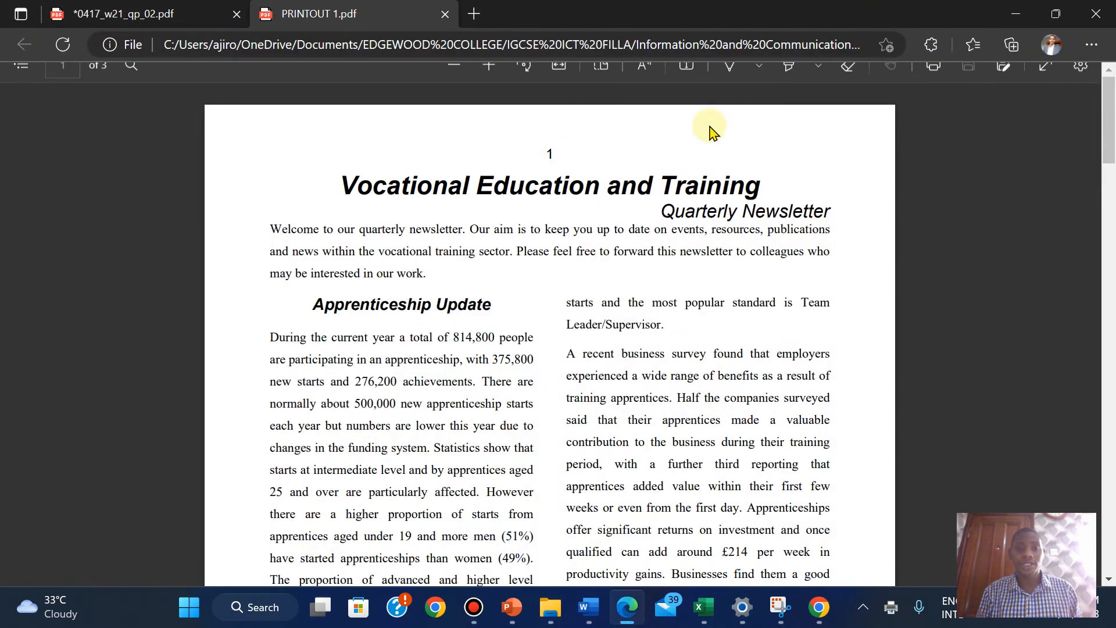
left_click_drag(1104, 143, 1111, 485)
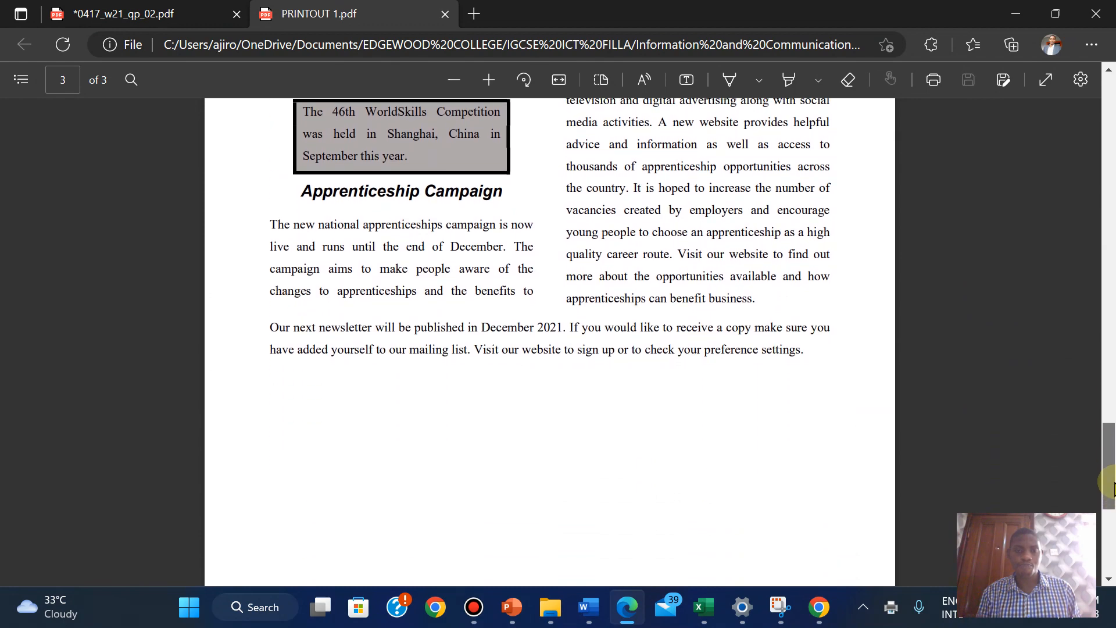
Save the question paper PDF with Ctrl+S
left_click(170, 7)
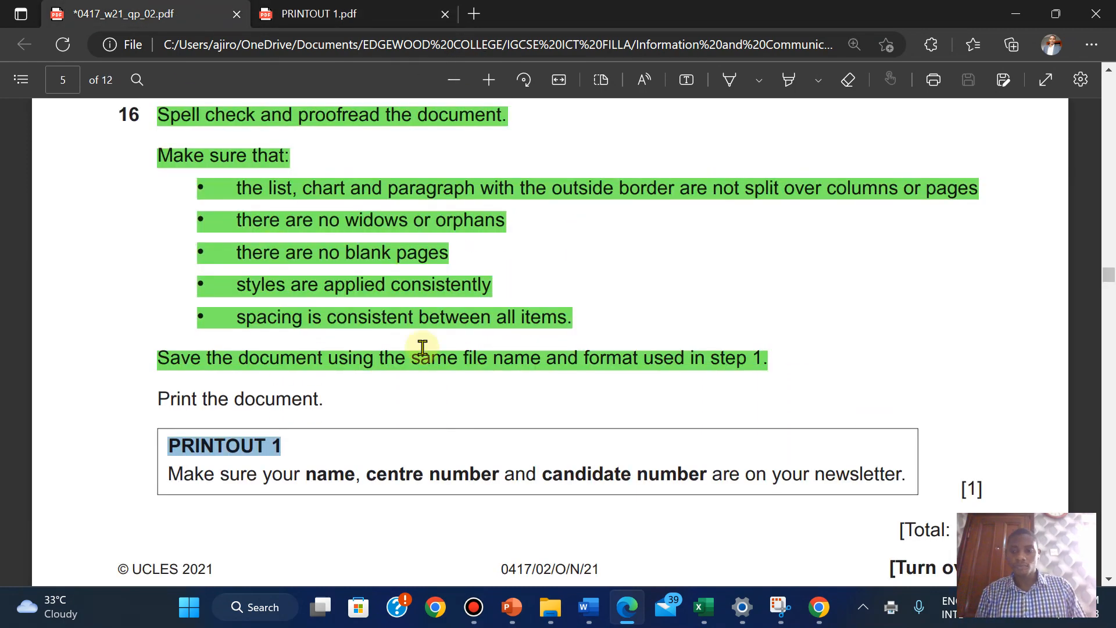
key("ctrl+s")
scroll(602, 398, "down", 2)
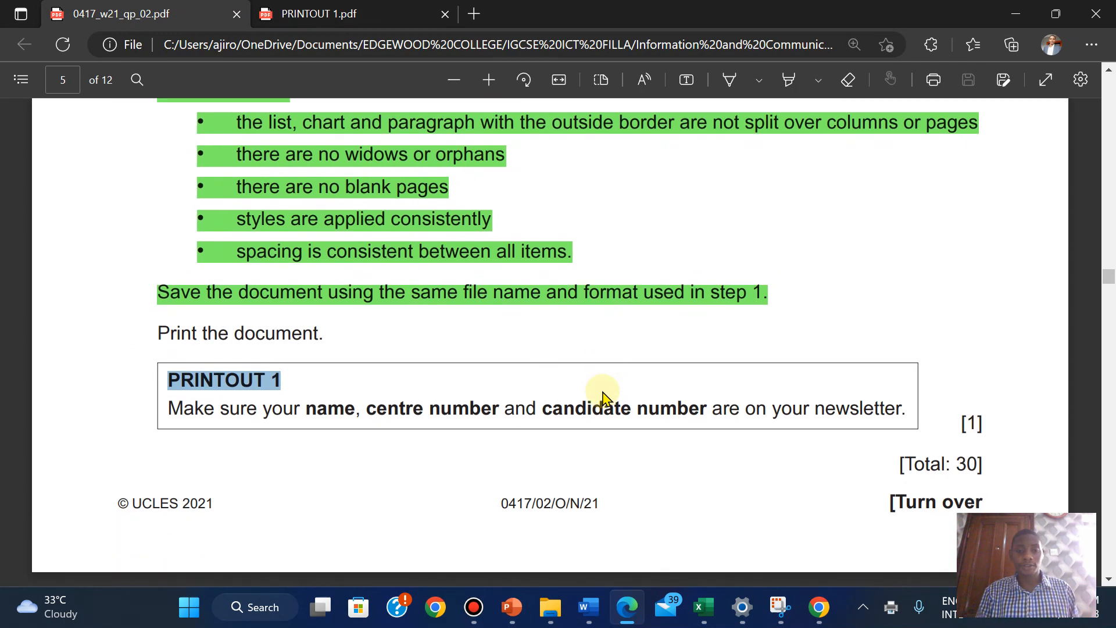
scroll(602, 396, "up", 2)
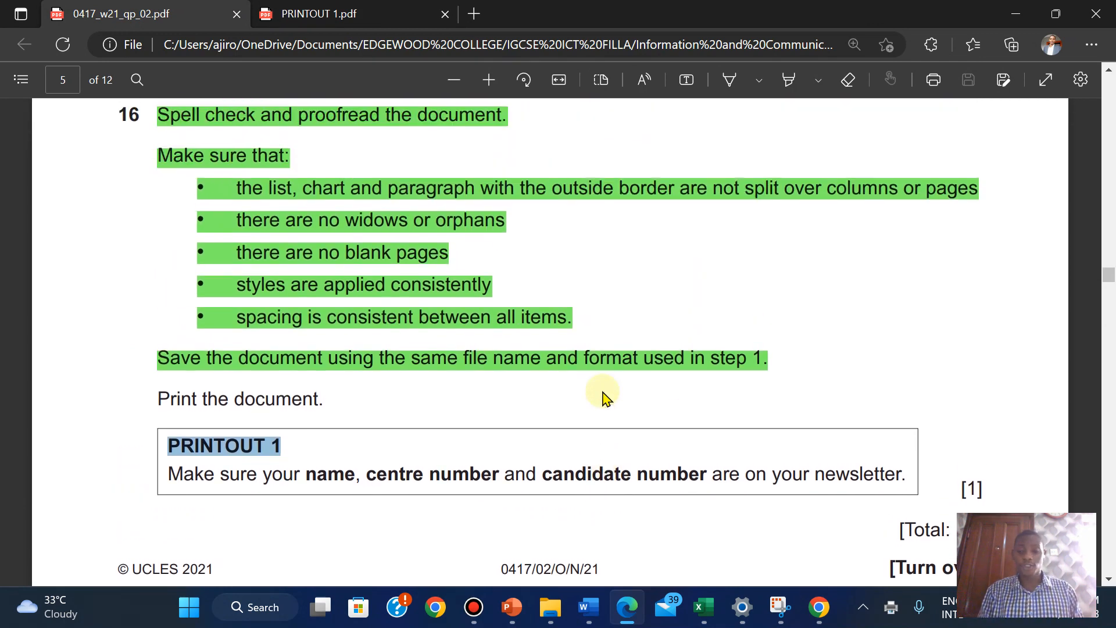
scroll(603, 393, "down", 1)
scroll(603, 392, "up", 1)
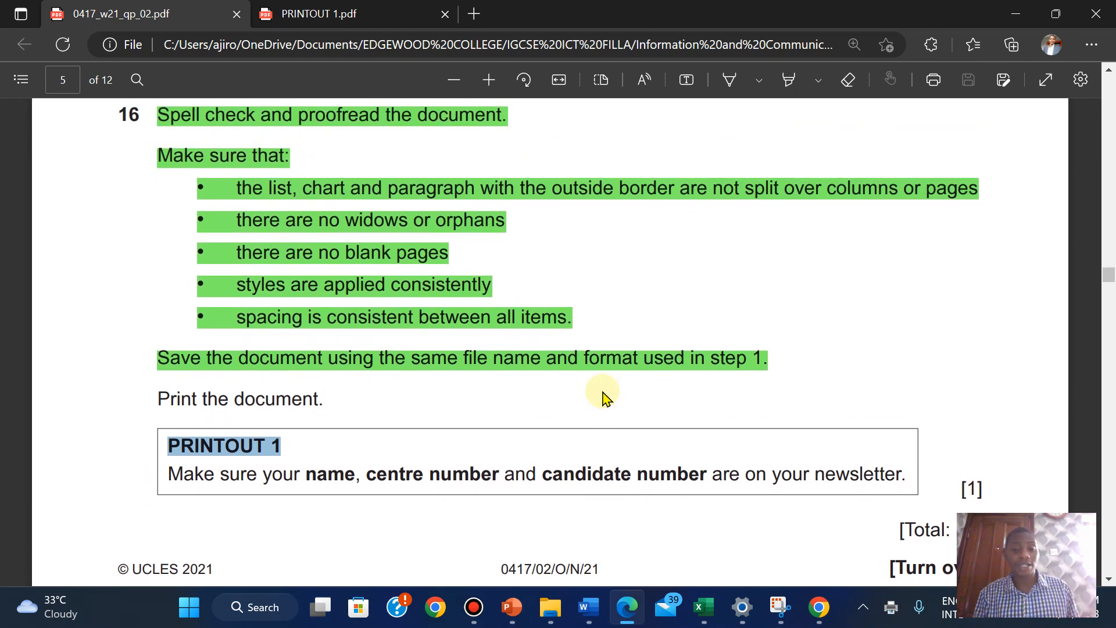